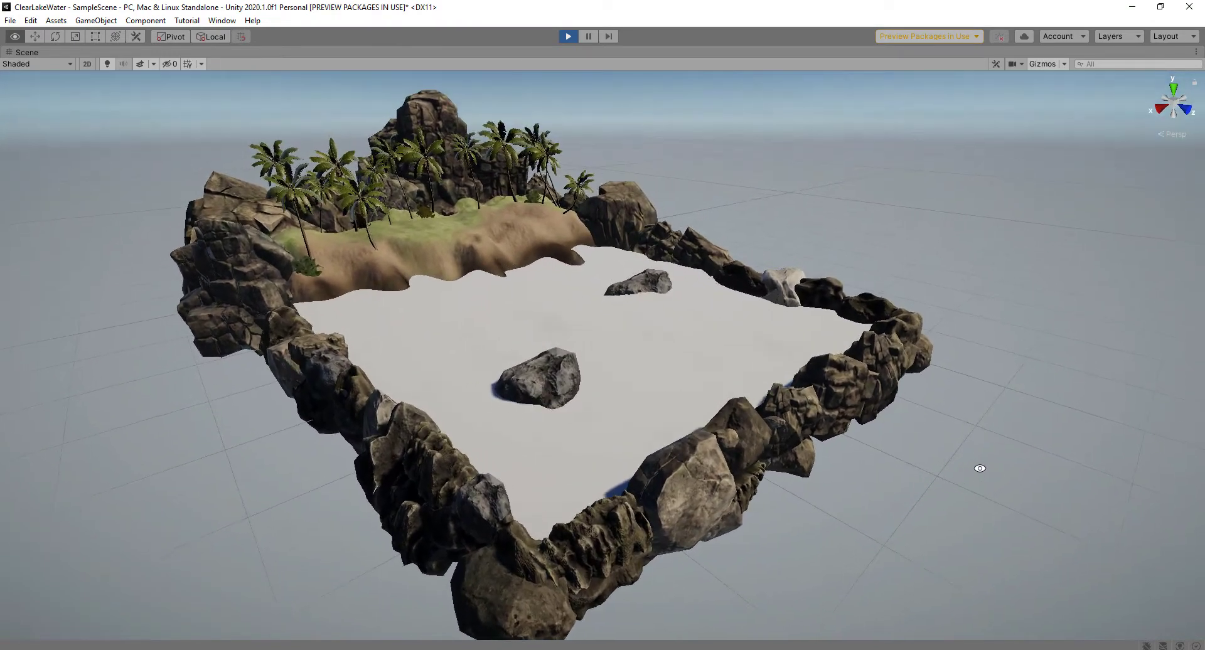
{"action": "left_click", "coordinate": [697, 368]}
{"action": "mouse_move", "coordinate": [567, 280]}
{"action": "left_mouse_down"}
{"action": "mouse_move", "coordinate": [548, 108]}
{"action": "mouse_move", "coordinate": [573, 237]}
{"action": "mouse_move", "coordinate": [567, 139]}
{"action": "mouse_move", "coordinate": [533, 52]}
{"action": "mouse_move", "coordinate": [587, 254]}
{"action": "mouse_move", "coordinate": [580, 276]}
{"action": "mouse_move", "coordinate": [659, 295]}
{"action": "mouse_move", "coordinate": [565, 250]}
{"action": "mouse_move", "coordinate": [745, 328]}
{"action": "mouse_move", "coordinate": [841, 344]}
{"action": "mouse_move", "coordinate": [753, 323]}
{"action": "mouse_move", "coordinate": [836, 335]}
{"action": "mouse_move", "coordinate": [995, 301]}
{"action": "mouse_move", "coordinate": [651, 381]}
{"action": "left_mouse_up"}
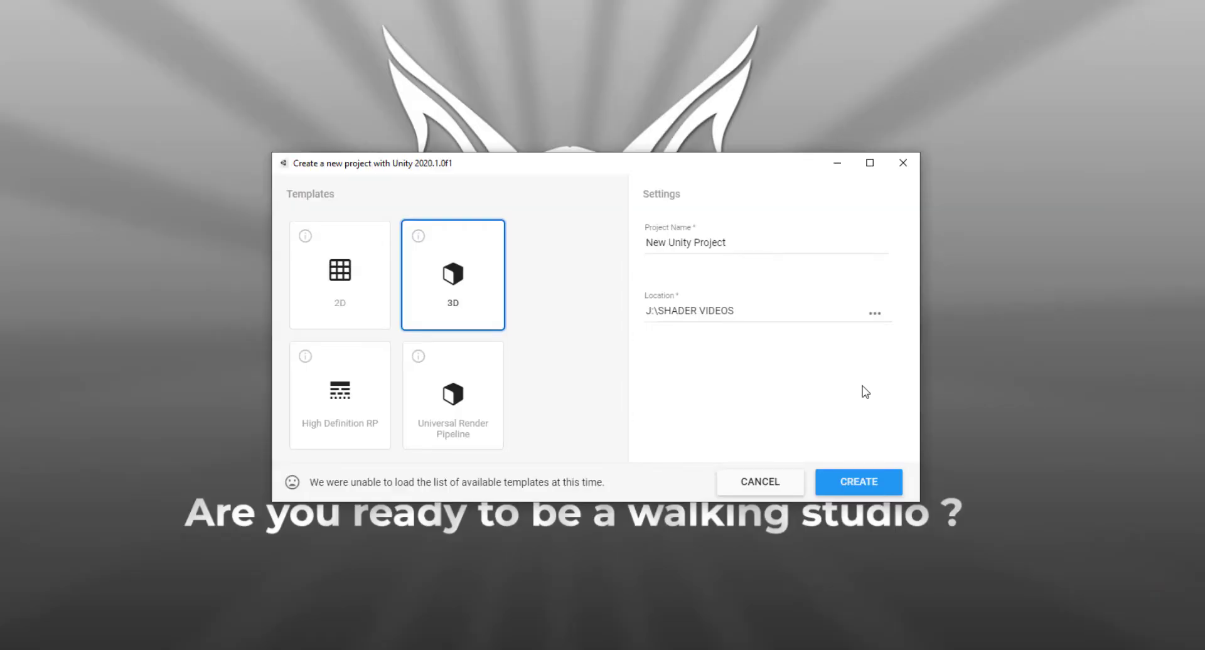
- Create a new project from the Universal Render Pipeline template, named ClearLakeWater
{"action": "left_click", "coordinate": [484, 379]}
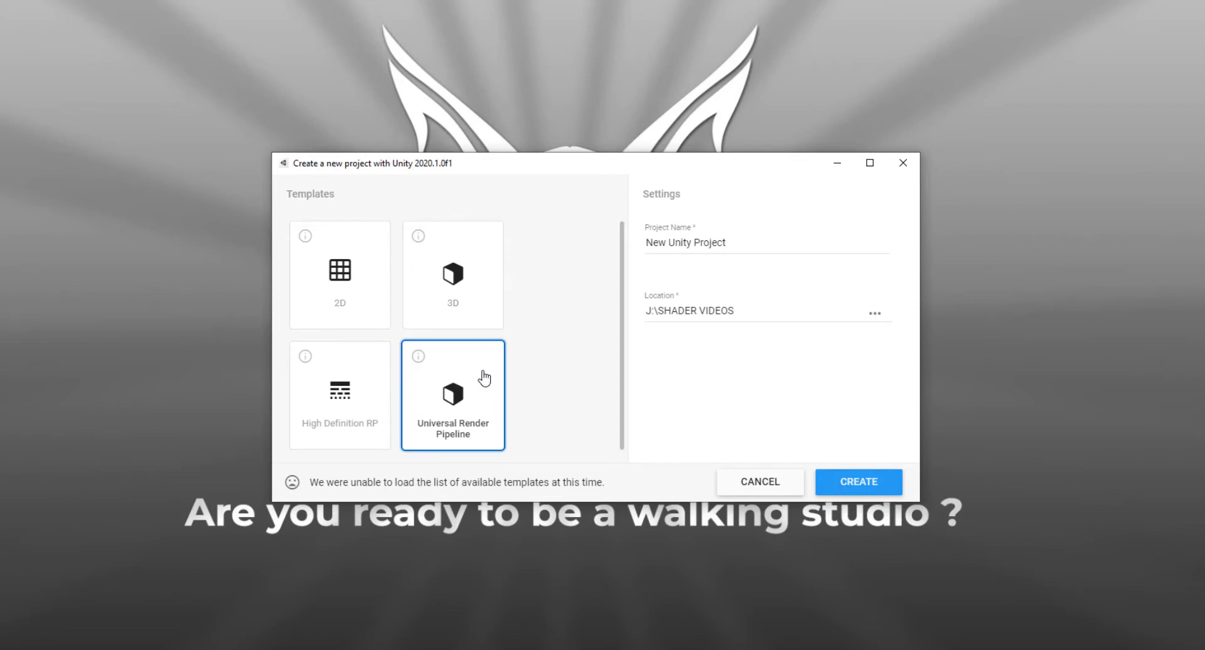
{"action": "mouse_move", "coordinate": [752, 245]}
{"action": "left_mouse_down"}
{"action": "mouse_move", "coordinate": [628, 247]}
{"action": "mouse_move", "coordinate": [745, 242]}
{"action": "left_mouse_up"}
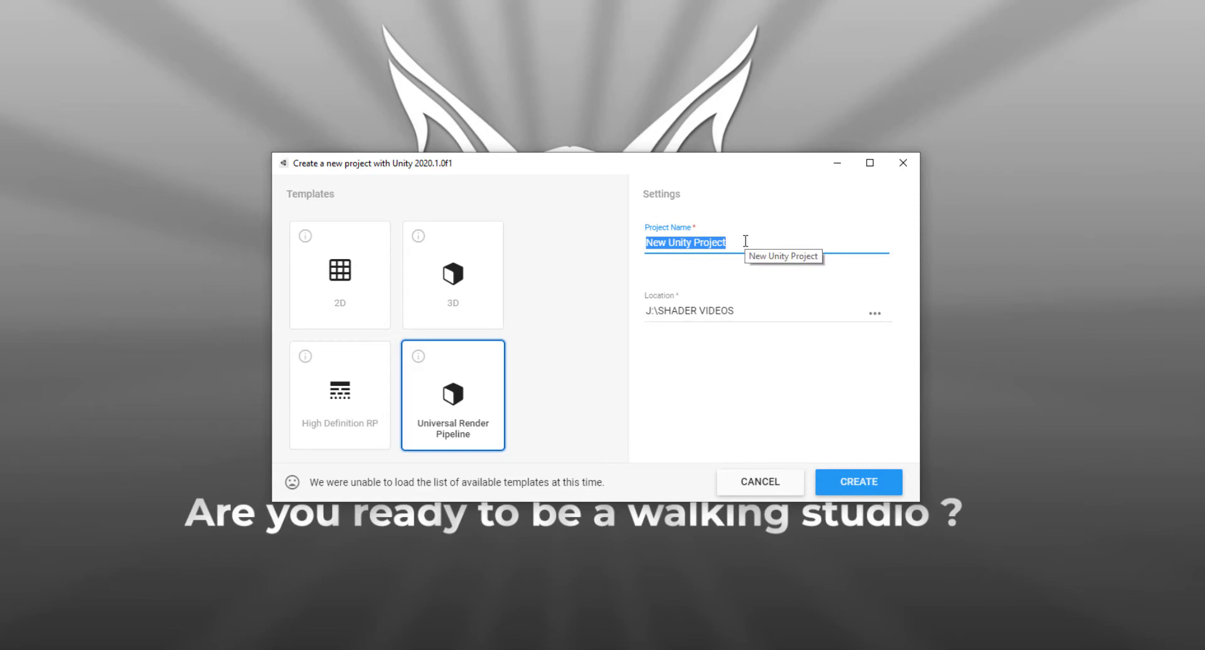
{"action": "type", "text": "d"}
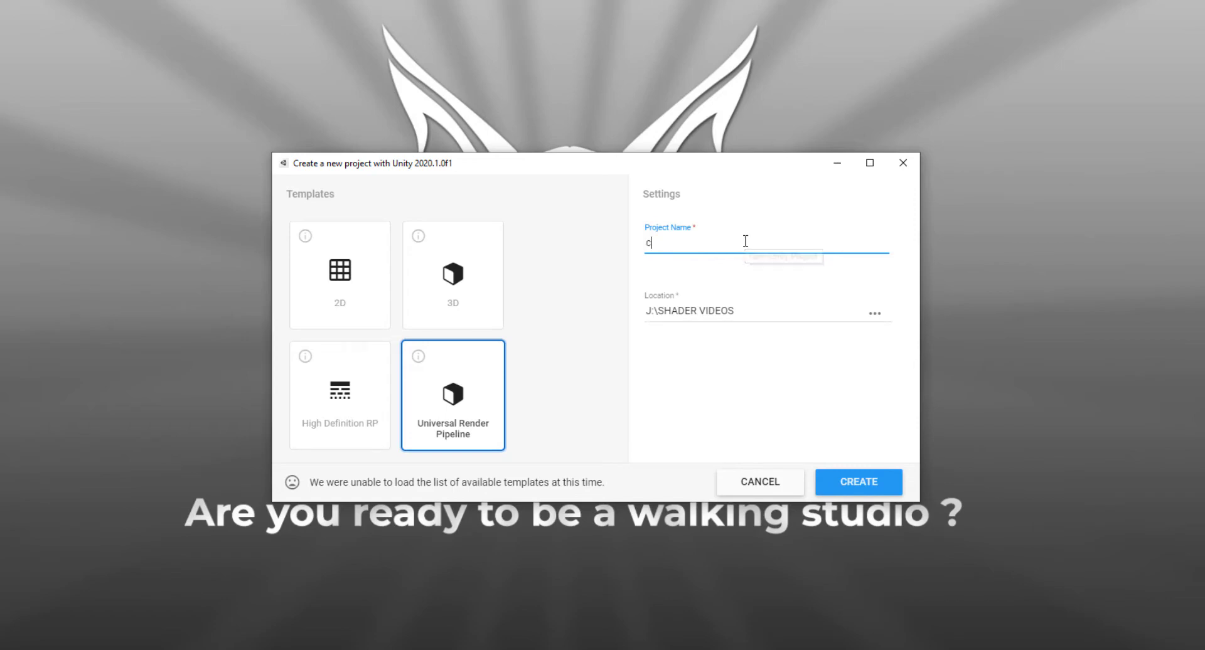
{"action": "key", "text": "BackSpace"}
{"action": "type", "text": "ClearLakeWater"}
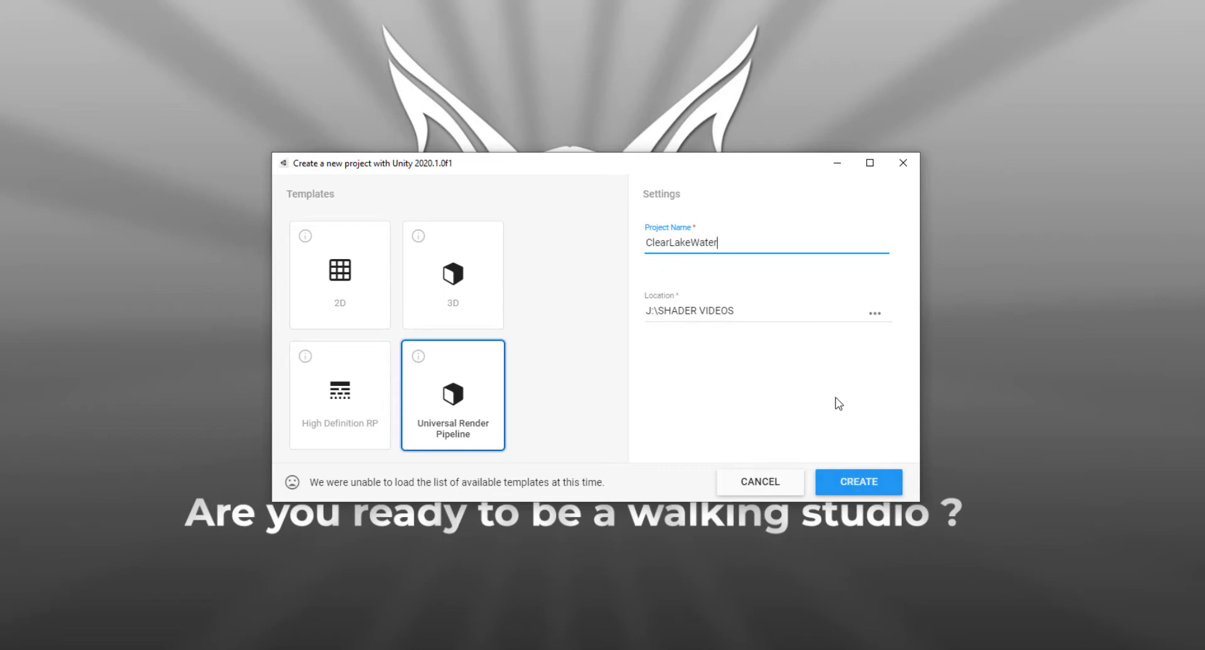
{"action": "left_click", "coordinate": [872, 484]}
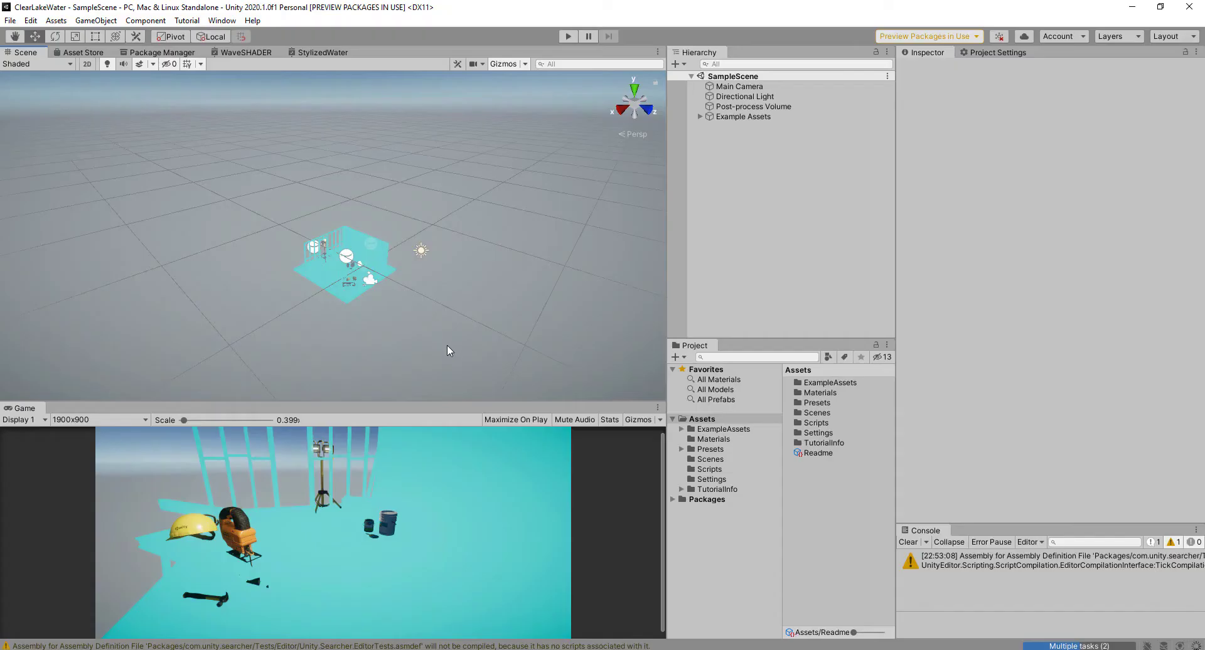
- Delete the Example Assets object from the sample scene
{"action": "middle_click_drag", "start_coordinate": [447, 344], "coordinate": [424, 280]}
{"action": "scroll", "coordinate": [333, 261], "scroll_direction": "up", "scroll_amount": 5}
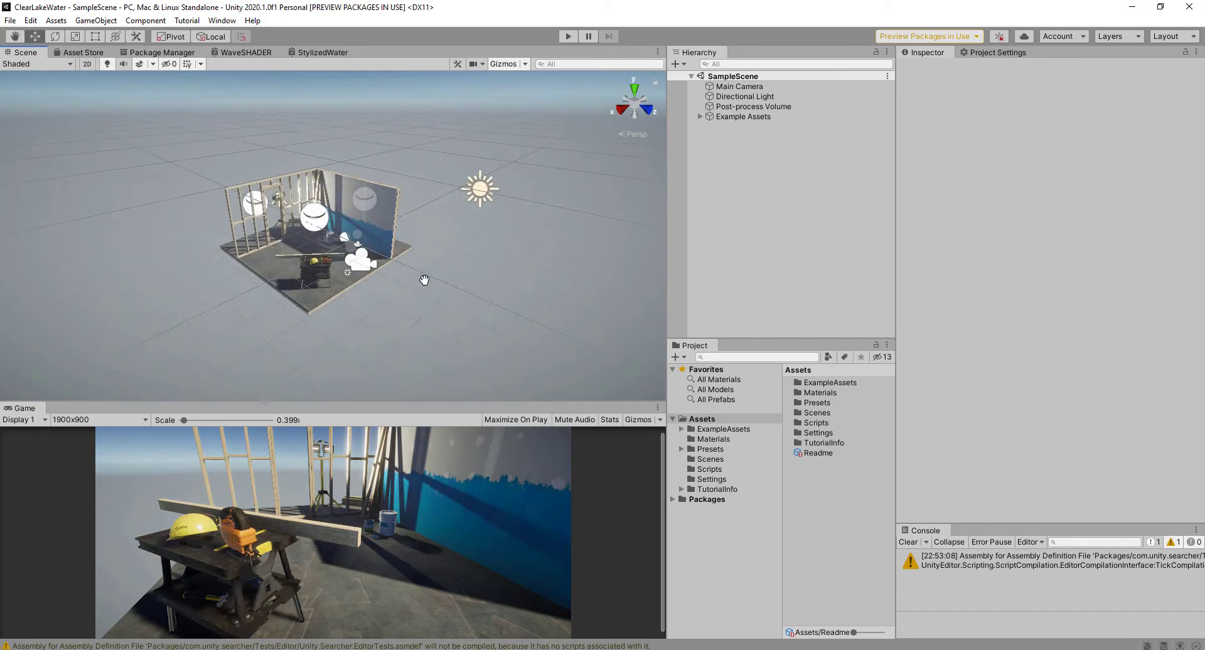
{"action": "scroll", "coordinate": [420, 300], "scroll_direction": "down", "scroll_amount": 2}
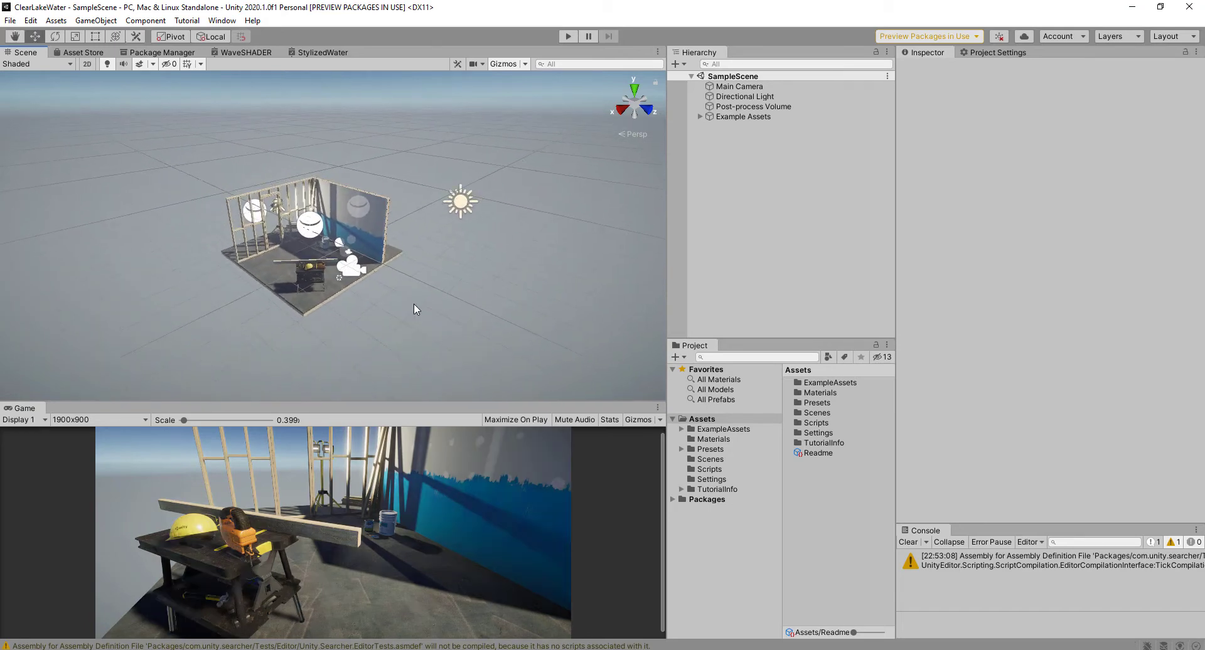
{"action": "scroll", "coordinate": [400, 247], "scroll_direction": "up", "scroll_amount": 1}
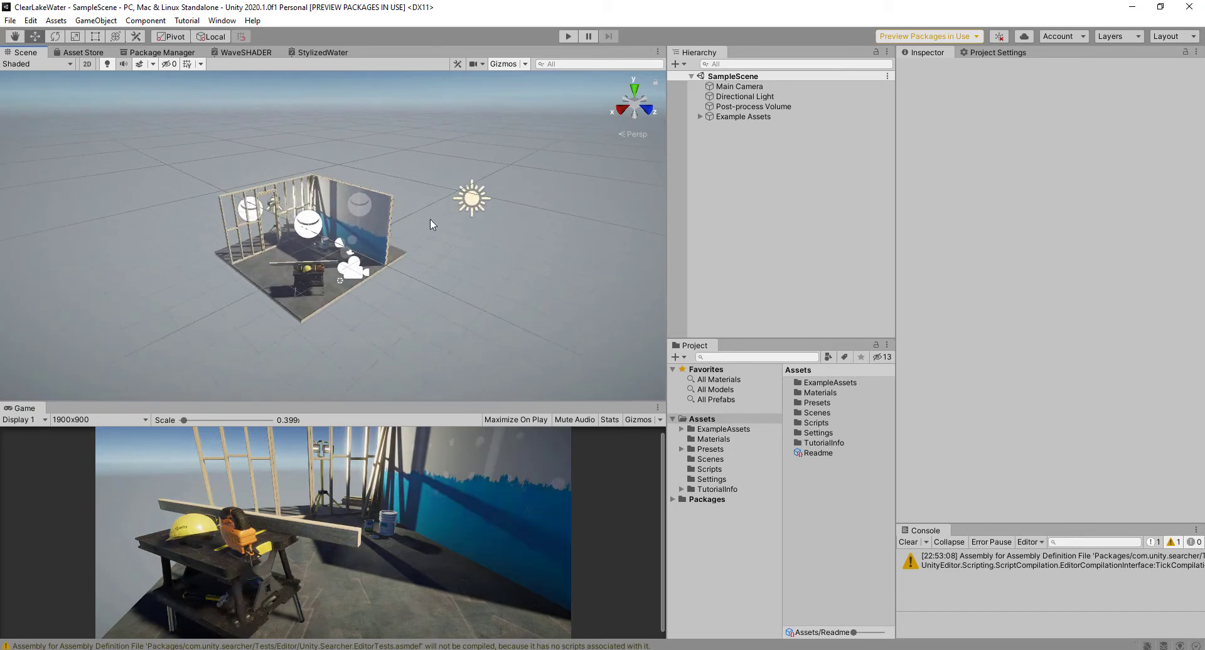
{"action": "left_click", "coordinate": [738, 118]}
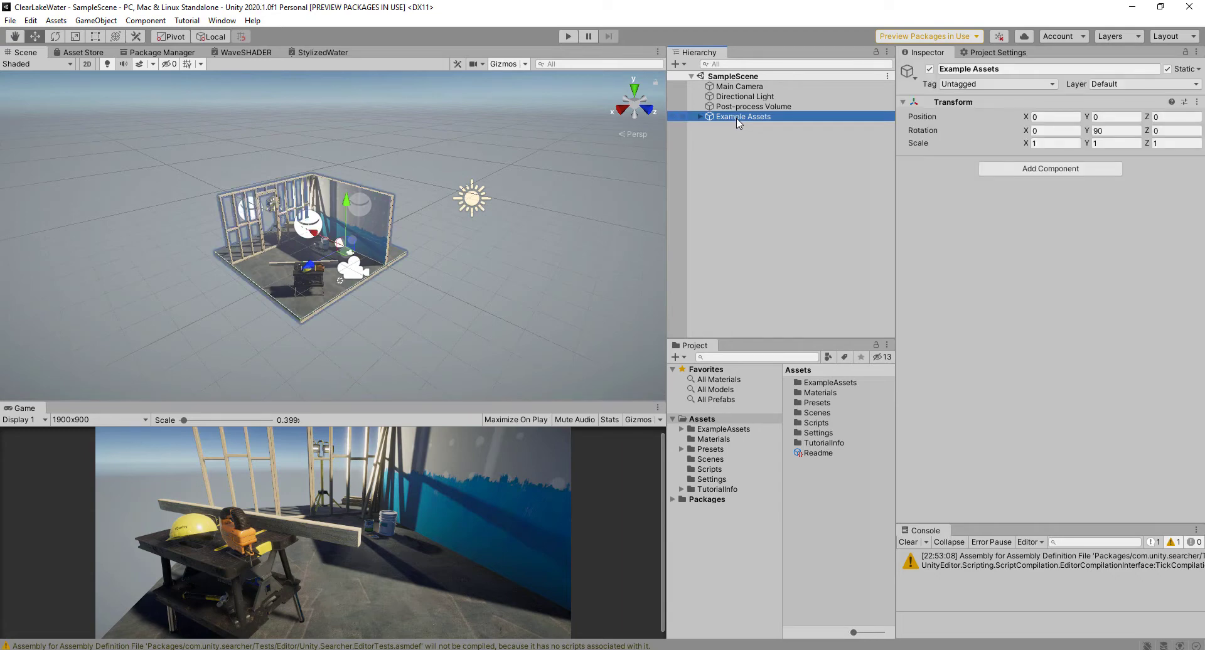
{"action": "key", "text": "Delete"}
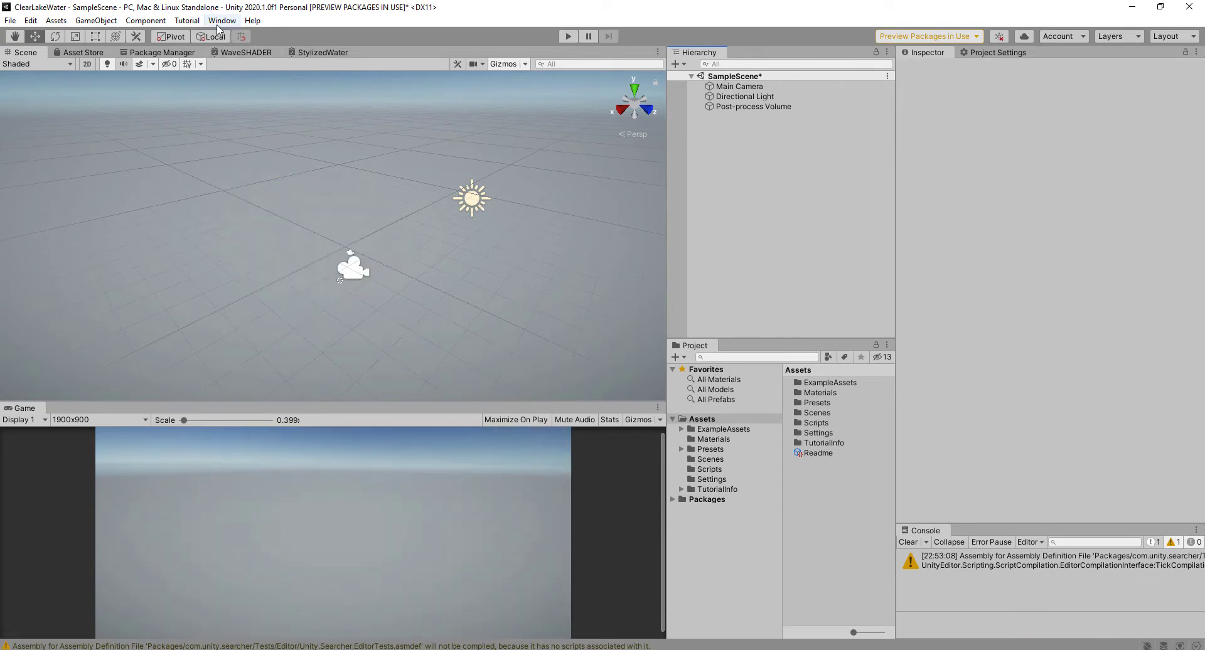
- Turn off Fog in the scene's environment lighting settings and close the Lighting window
{"action": "left_click", "coordinate": [220, 21]}
{"action": "mouse_move", "coordinate": [326, 207]}
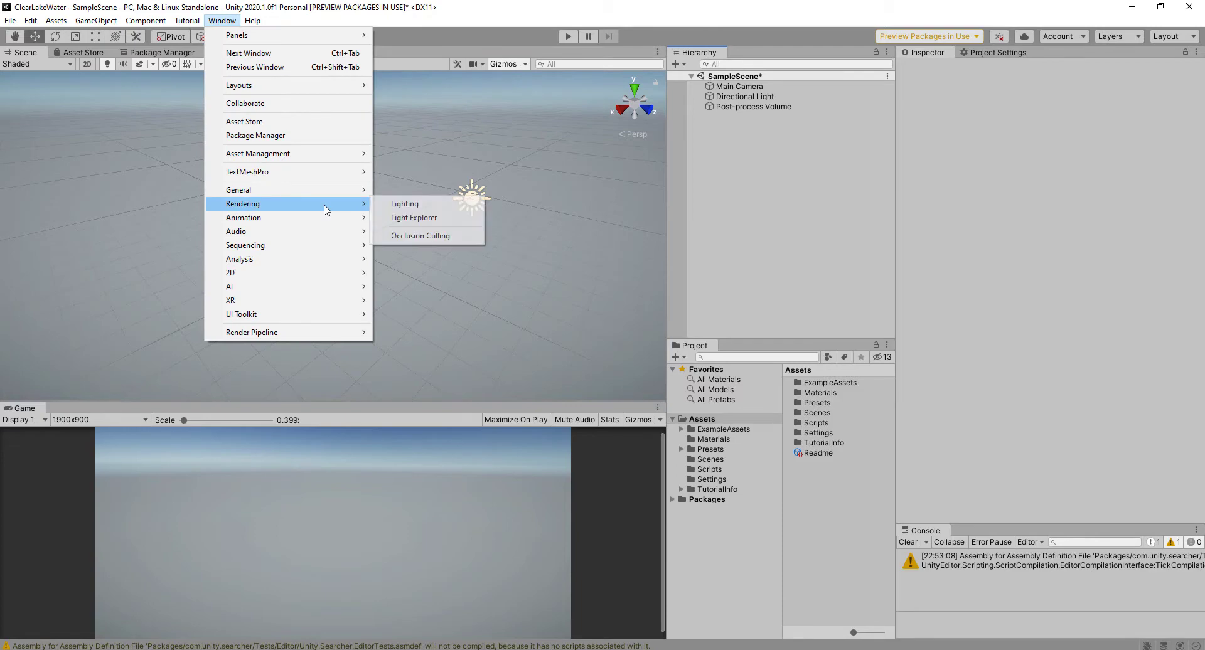
{"action": "left_click", "coordinate": [405, 204]}
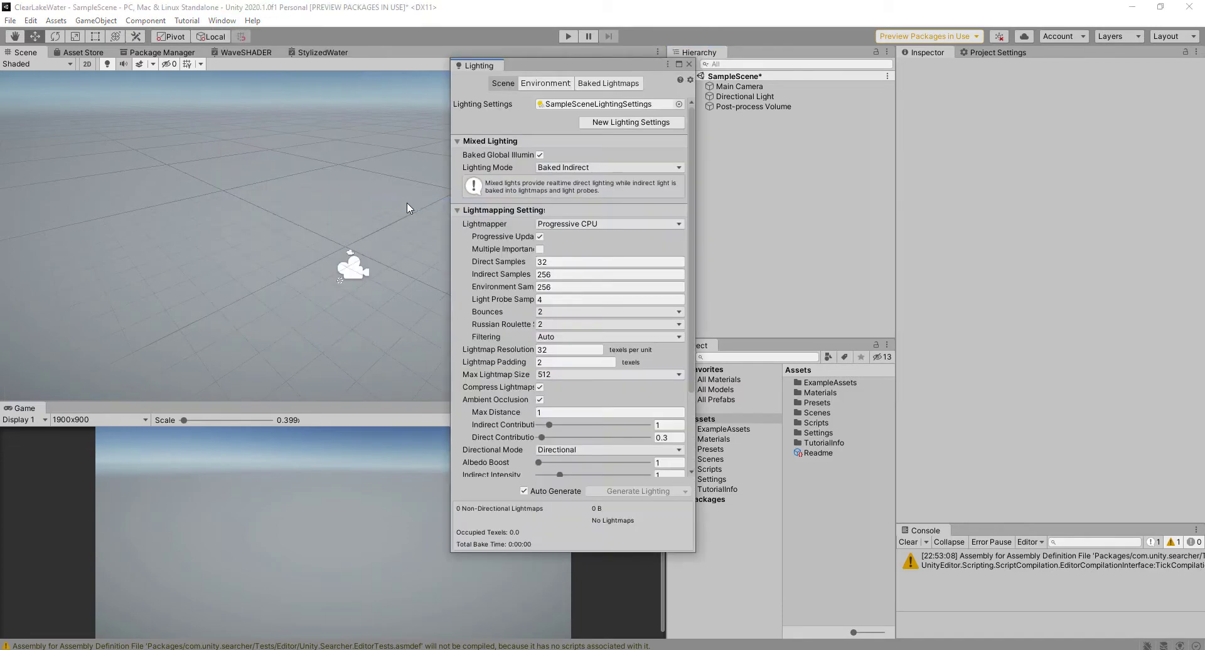
{"action": "left_click", "coordinate": [546, 84]}
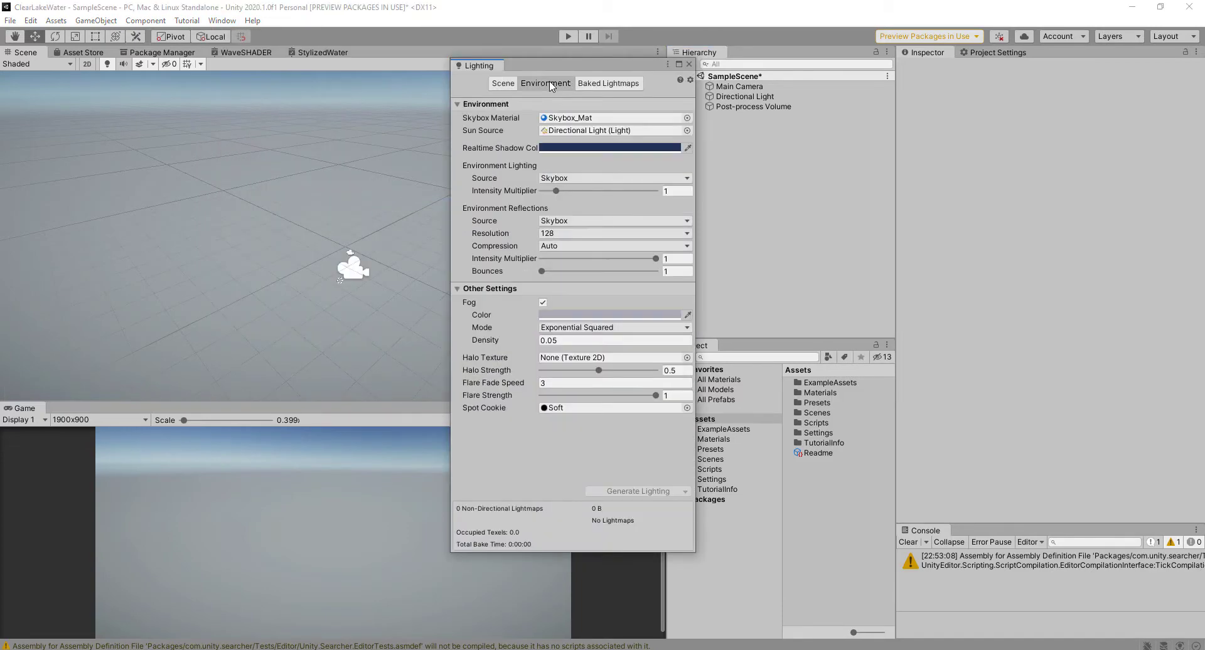
{"action": "left_click", "coordinate": [543, 303]}
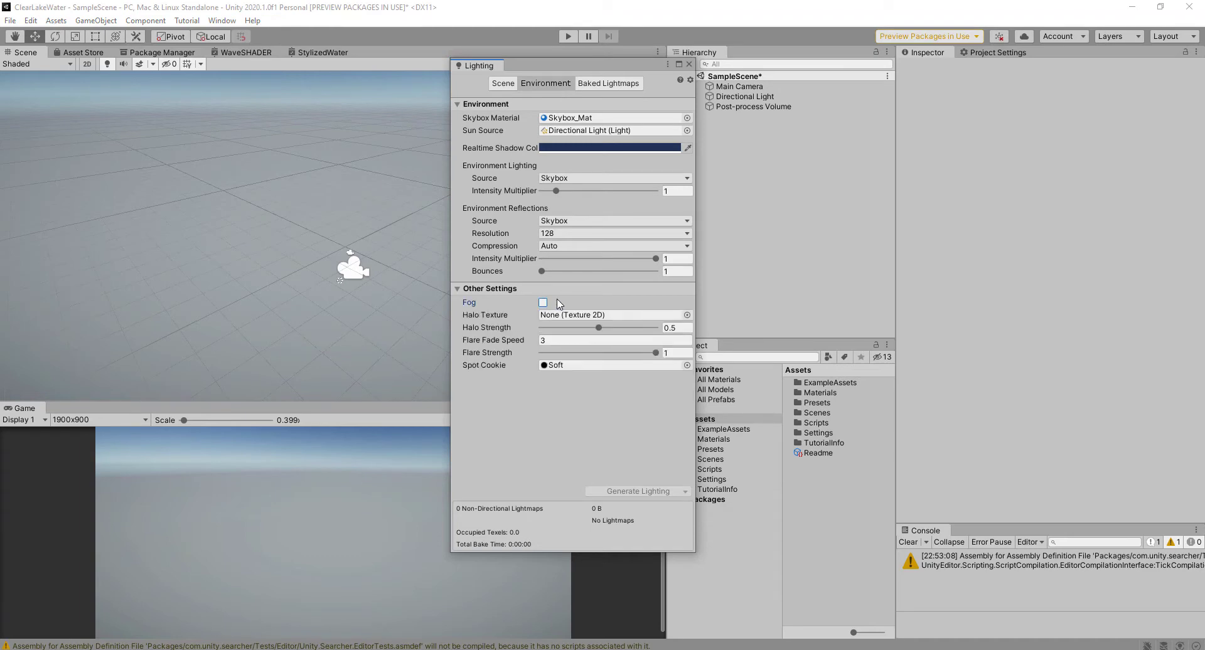
{"action": "left_click", "coordinate": [689, 64]}
- Shrink the scene view's 3D gizmo icons so the camera and light icons become tiny
{"action": "middle_click_drag", "start_coordinate": [356, 159], "coordinate": [336, 164]}
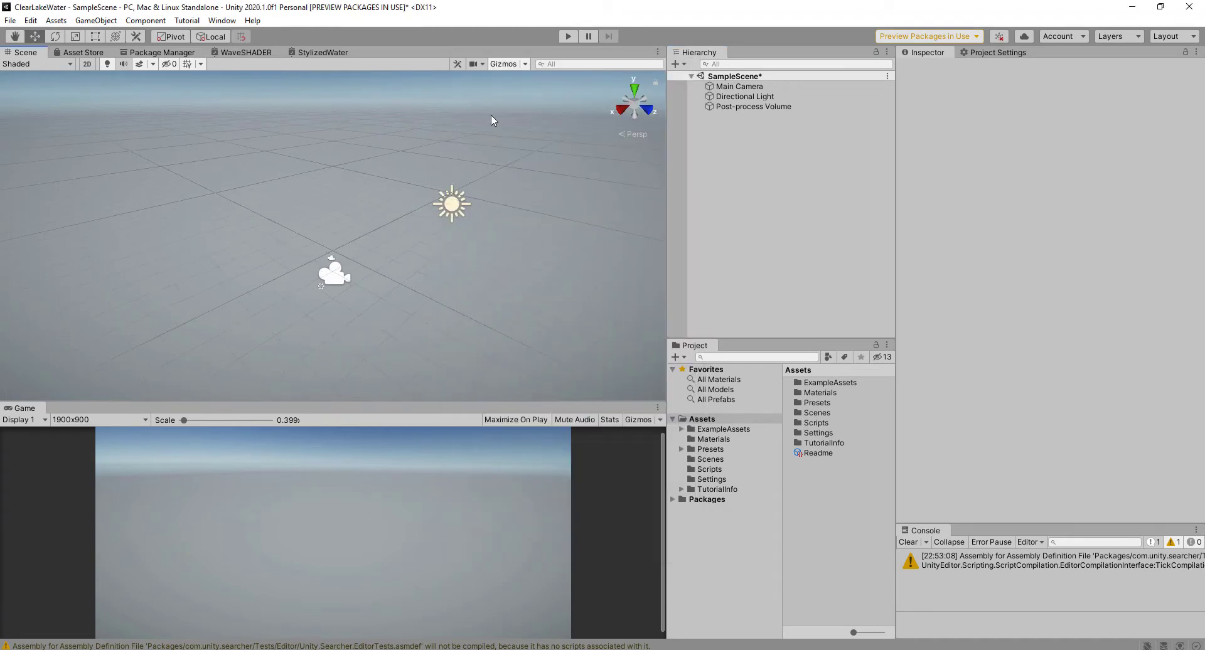
{"action": "left_click", "coordinate": [525, 64]}
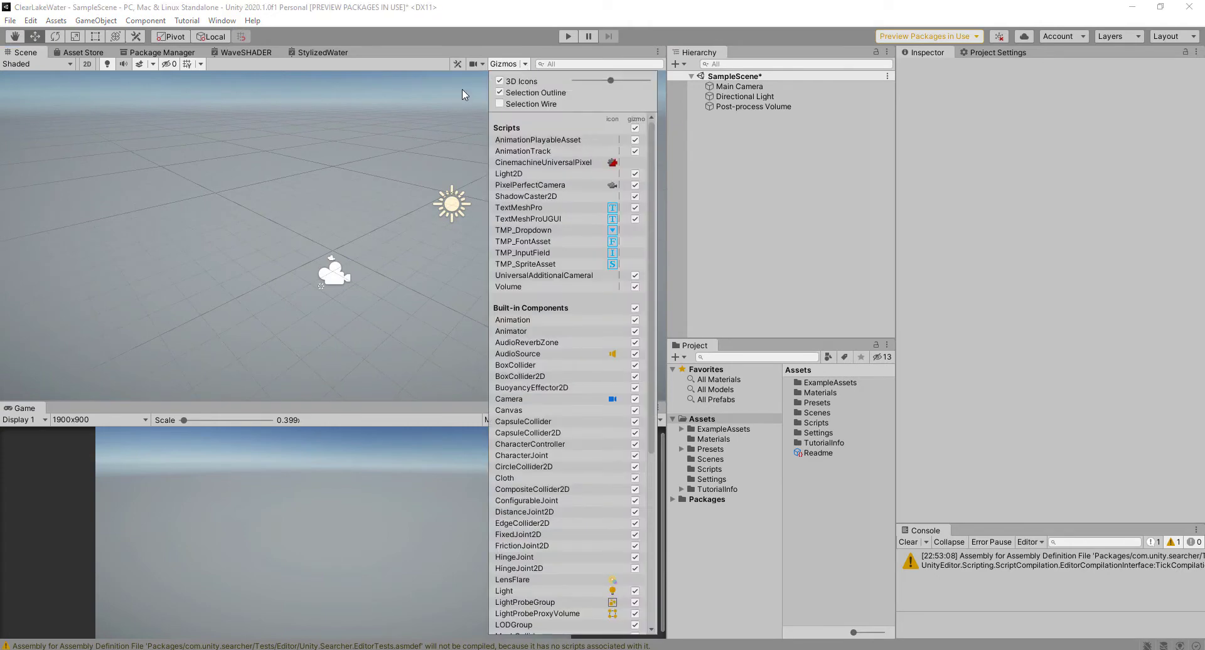
{"action": "left_click_drag", "start_coordinate": [612, 84], "coordinate": [597, 88]}
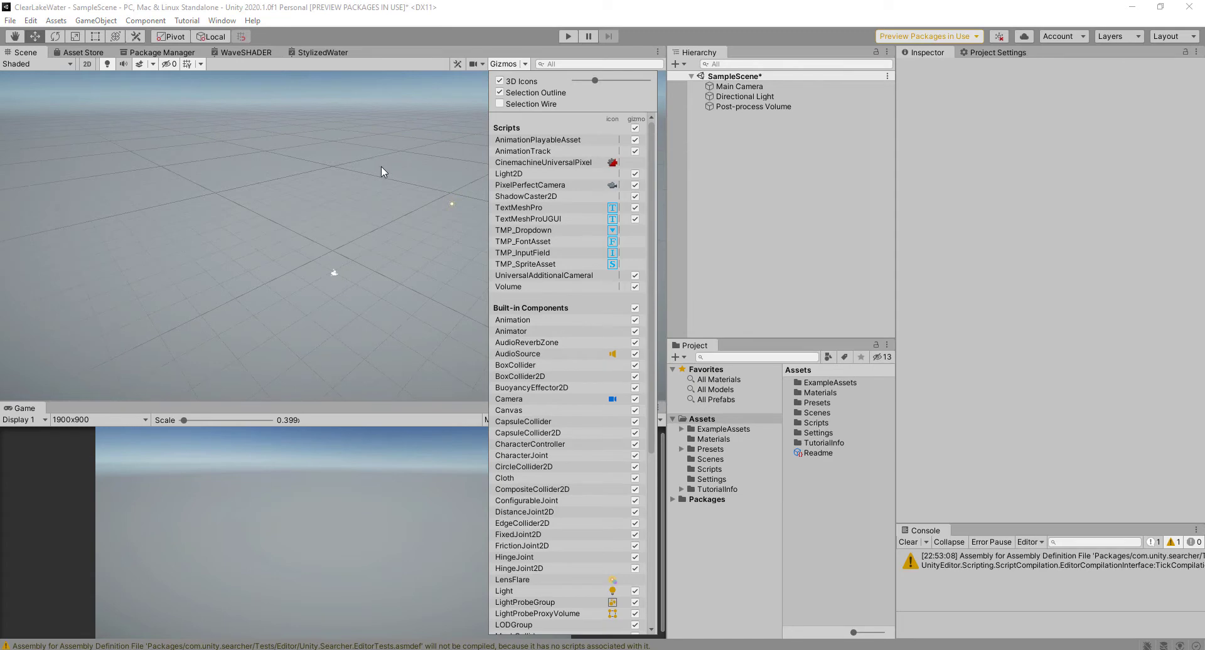
{"action": "left_click", "coordinate": [367, 186]}
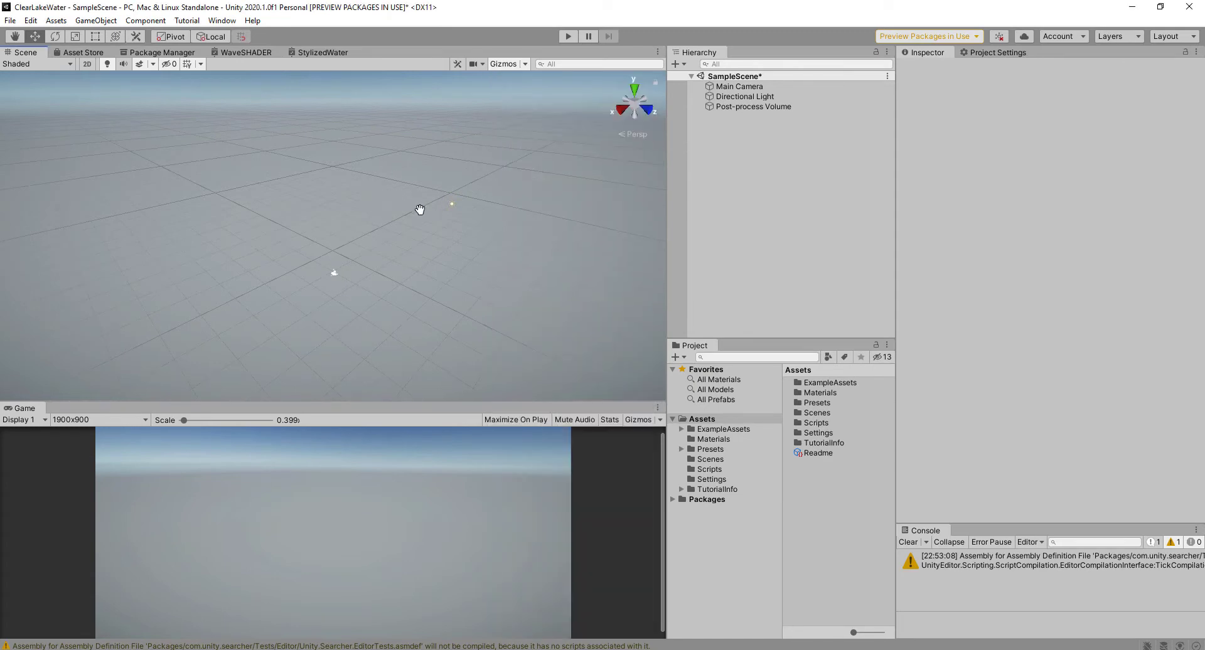
{"action": "middle_click_drag", "start_coordinate": [420, 207], "coordinate": [448, 212]}
- Add a Terrain object to the scene
{"action": "left_click", "coordinate": [95, 21]}
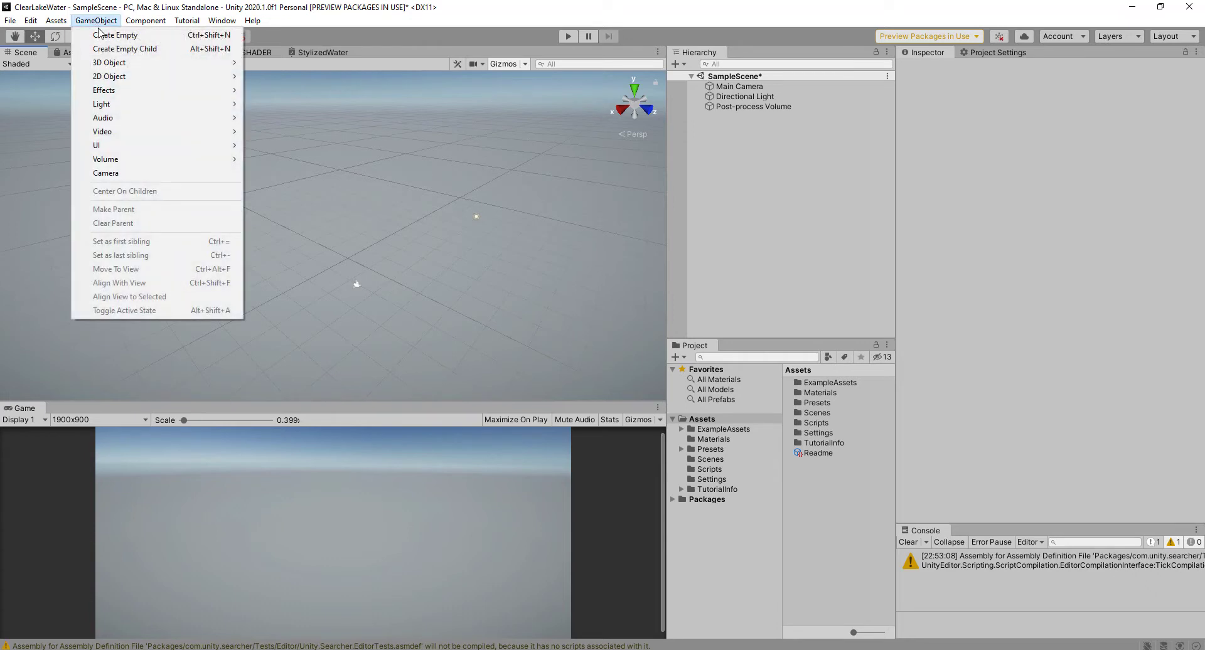
{"action": "mouse_move", "coordinate": [145, 65]}
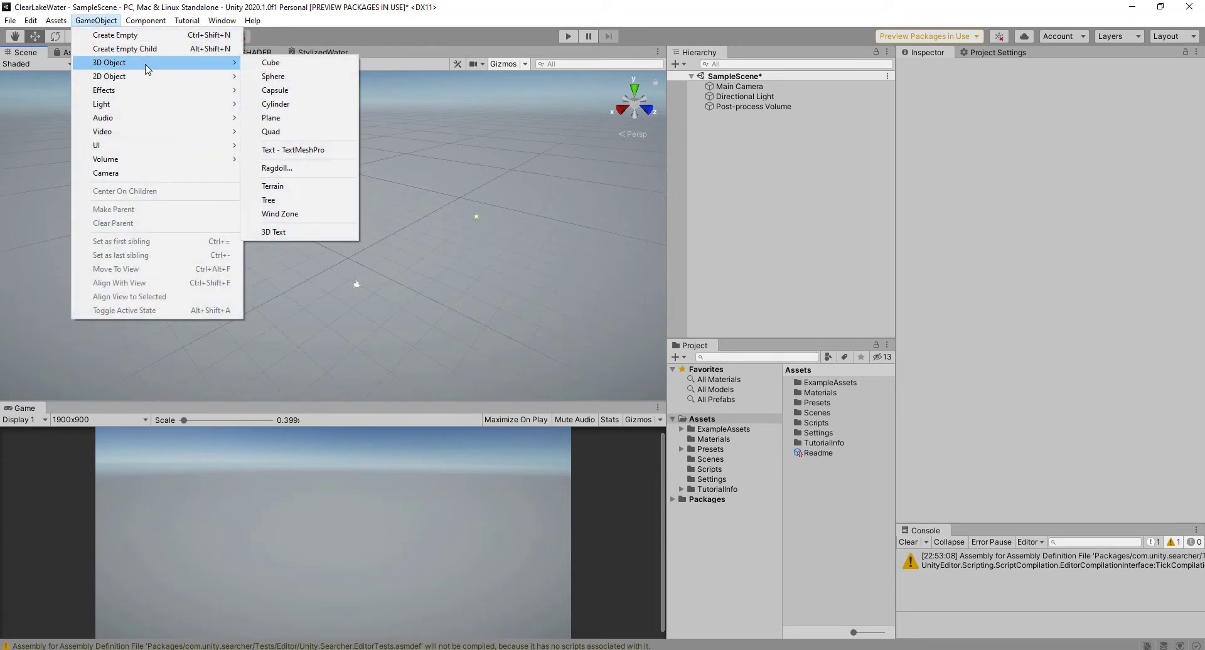
{"action": "left_click", "coordinate": [314, 192]}
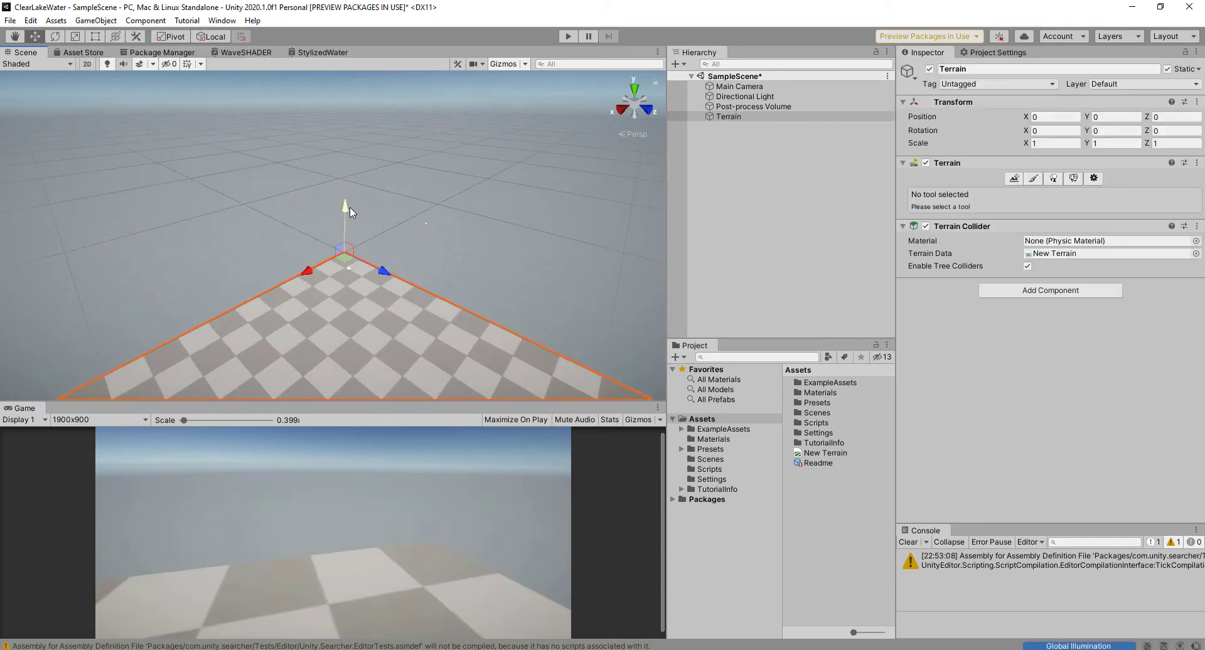
{"action": "middle_click_drag", "start_coordinate": [424, 225], "coordinate": [366, 103]}
{"action": "scroll", "coordinate": [442, 177], "scroll_direction": "down", "scroll_amount": 3}
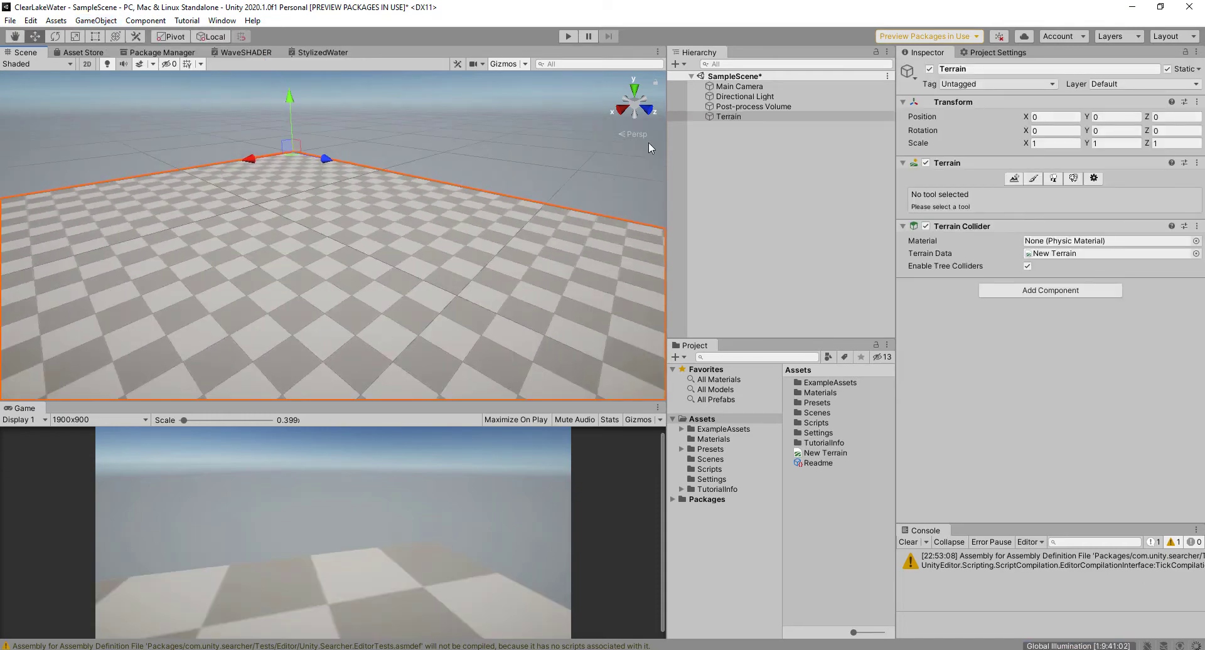
- Switch the scene view to the Top view and frame the whole terrain in it
{"action": "right_click", "coordinate": [639, 135]}
{"action": "left_click", "coordinate": [647, 178]}
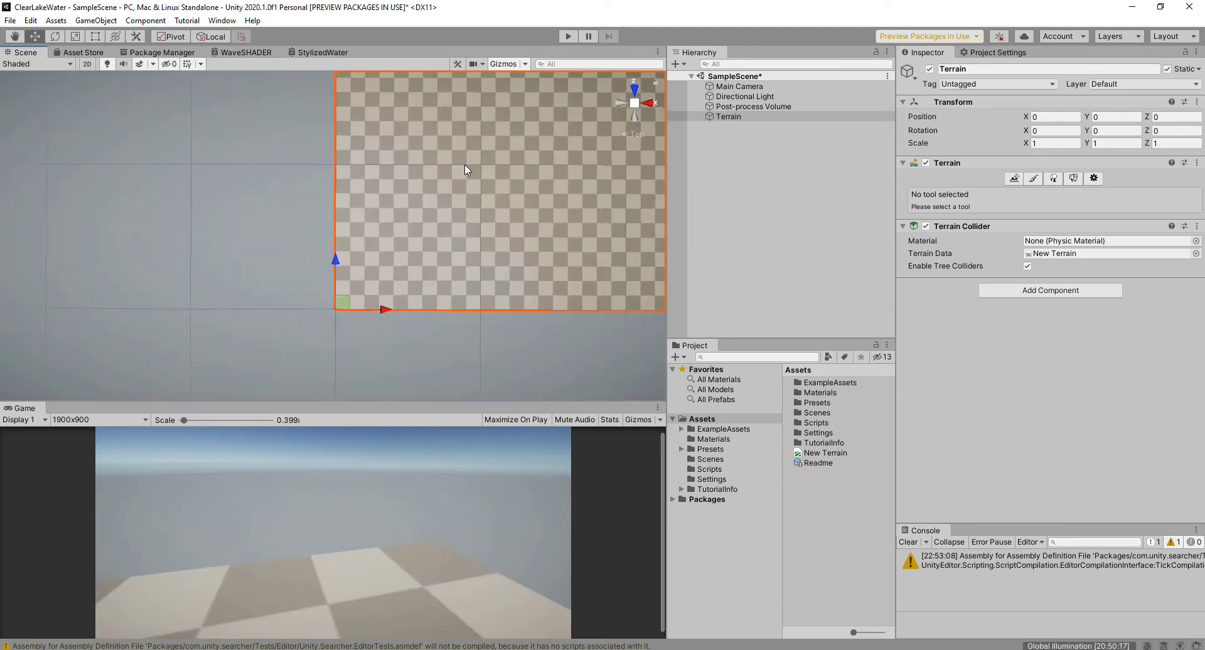
{"action": "middle_click_drag", "start_coordinate": [503, 191], "coordinate": [333, 267]}
{"action": "scroll", "coordinate": [342, 259], "scroll_direction": "down", "scroll_amount": 7}
{"action": "middle_click_drag", "start_coordinate": [457, 217], "coordinate": [280, 304]}
{"action": "scroll", "coordinate": [314, 284], "scroll_direction": "down", "scroll_amount": 15}
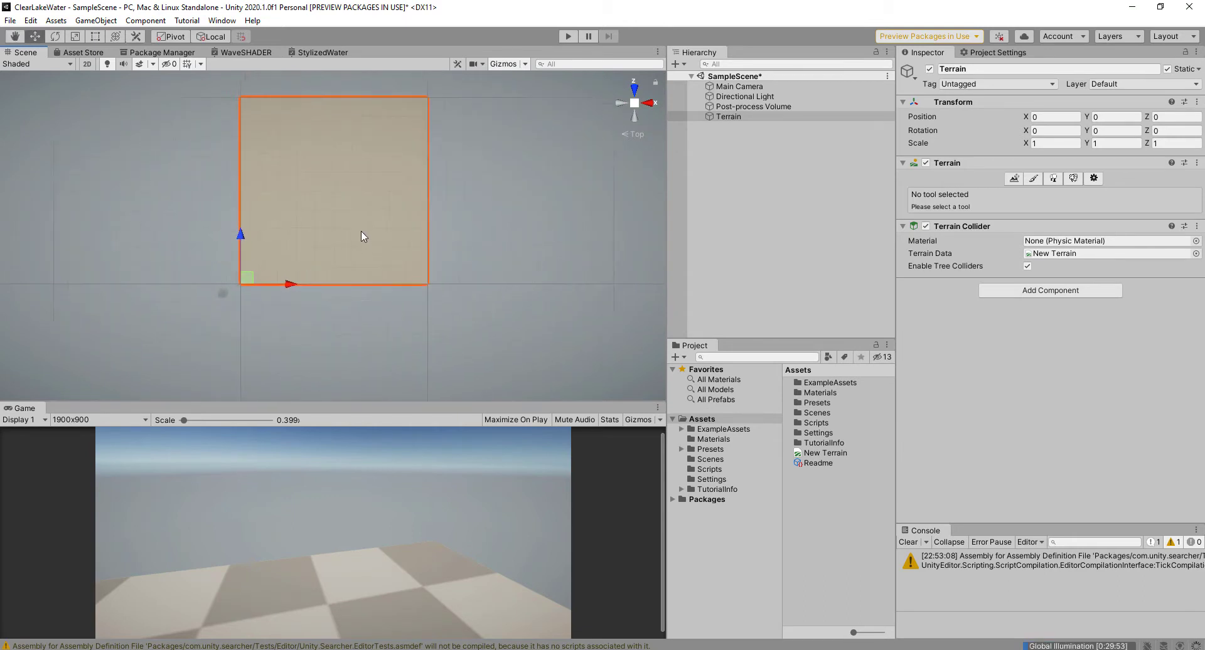
{"action": "scroll", "coordinate": [361, 232], "scroll_direction": "up", "scroll_amount": 4}
{"action": "middle_click_drag", "start_coordinate": [360, 231], "coordinate": [366, 246]}
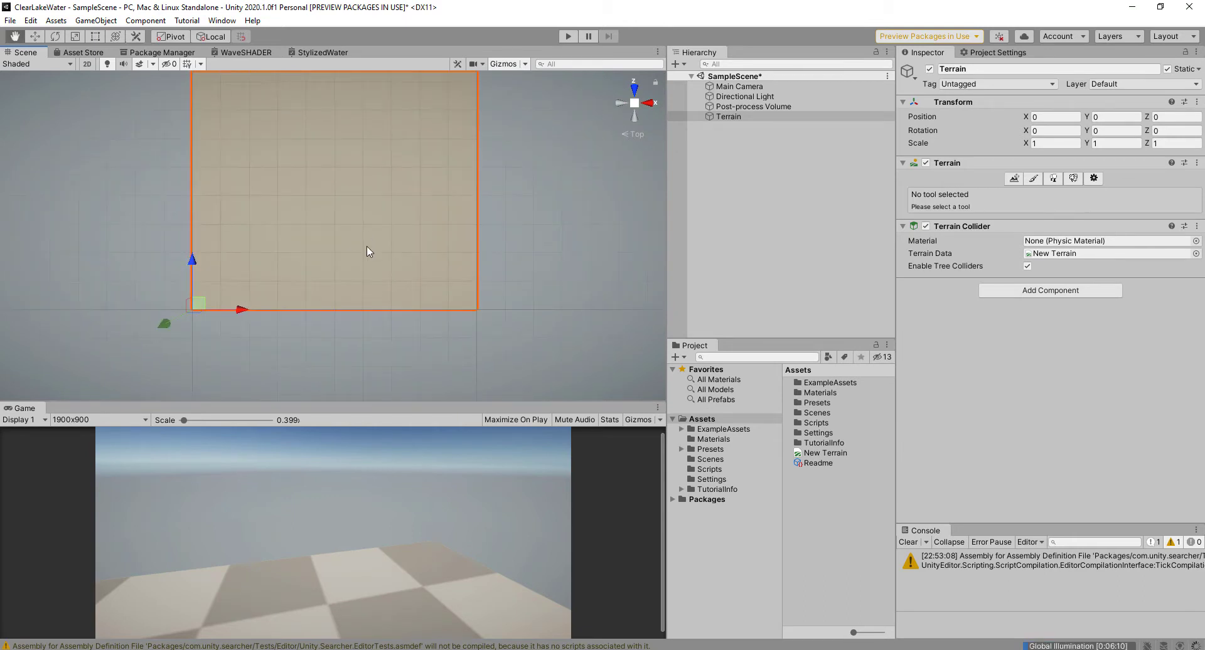
- In the terrain's mesh resolution settings, set the Terrain Width to 50 and the Terrain Length to 75
{"action": "left_click", "coordinate": [1094, 178]}
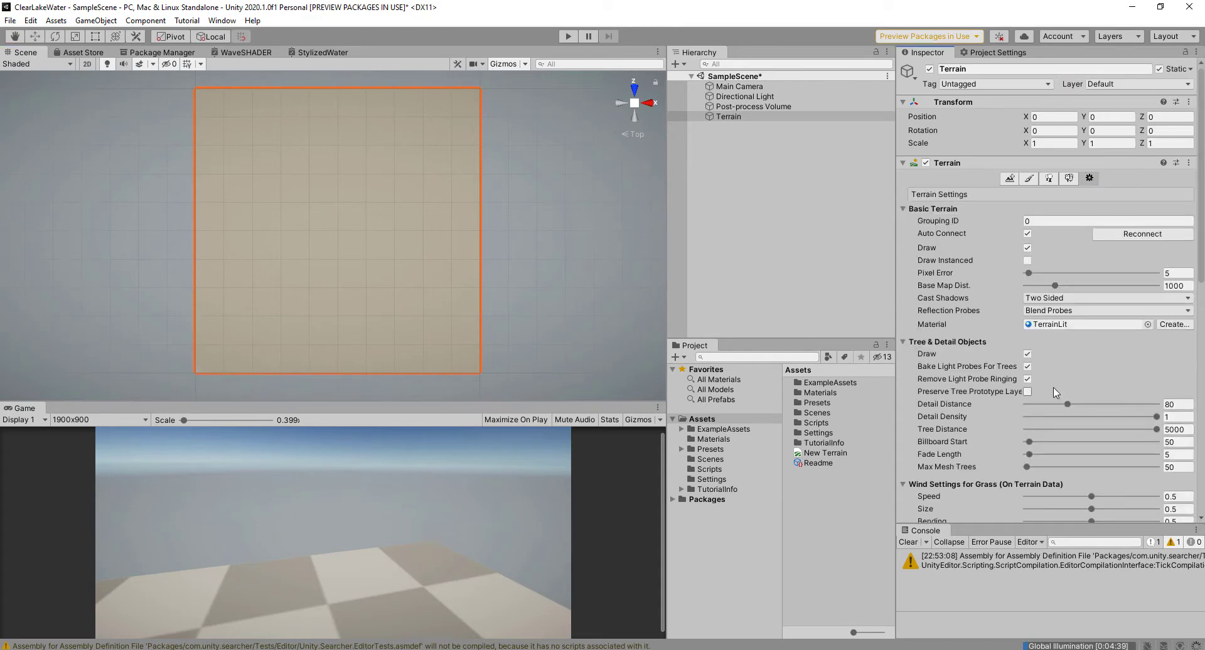
{"action": "scroll", "coordinate": [1061, 383], "scroll_direction": "down", "scroll_amount": 10}
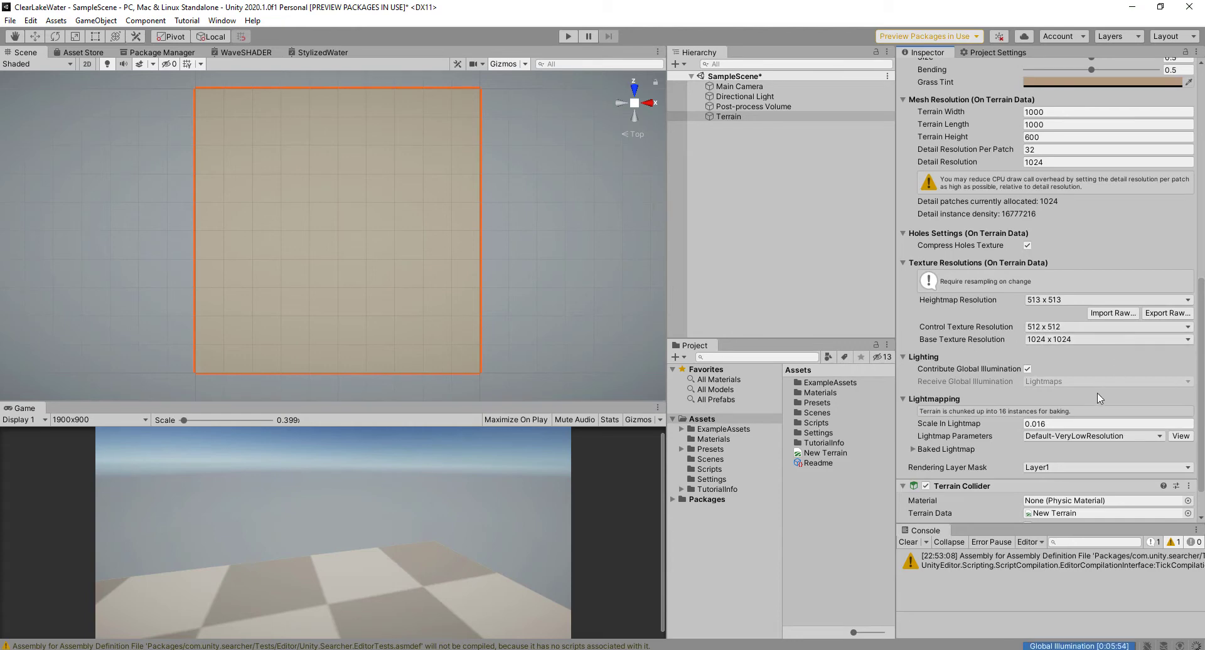
{"action": "scroll", "coordinate": [1081, 406], "scroll_direction": "up", "scroll_amount": 5}
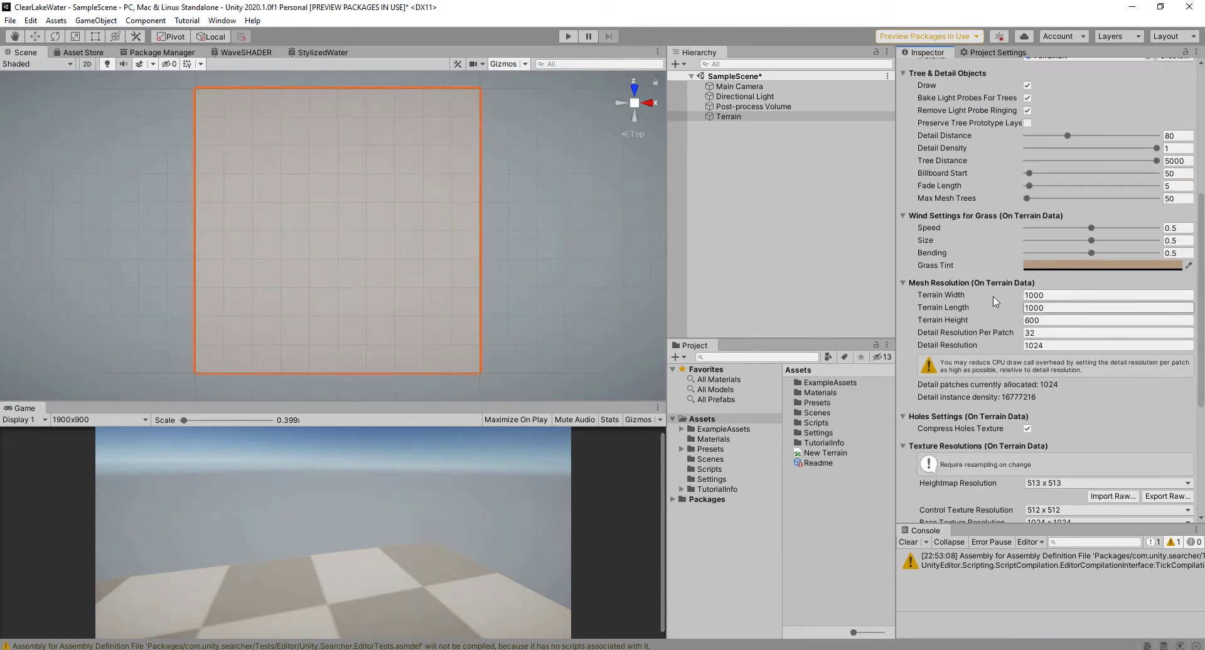
{"action": "left_click", "coordinate": [1051, 296]}
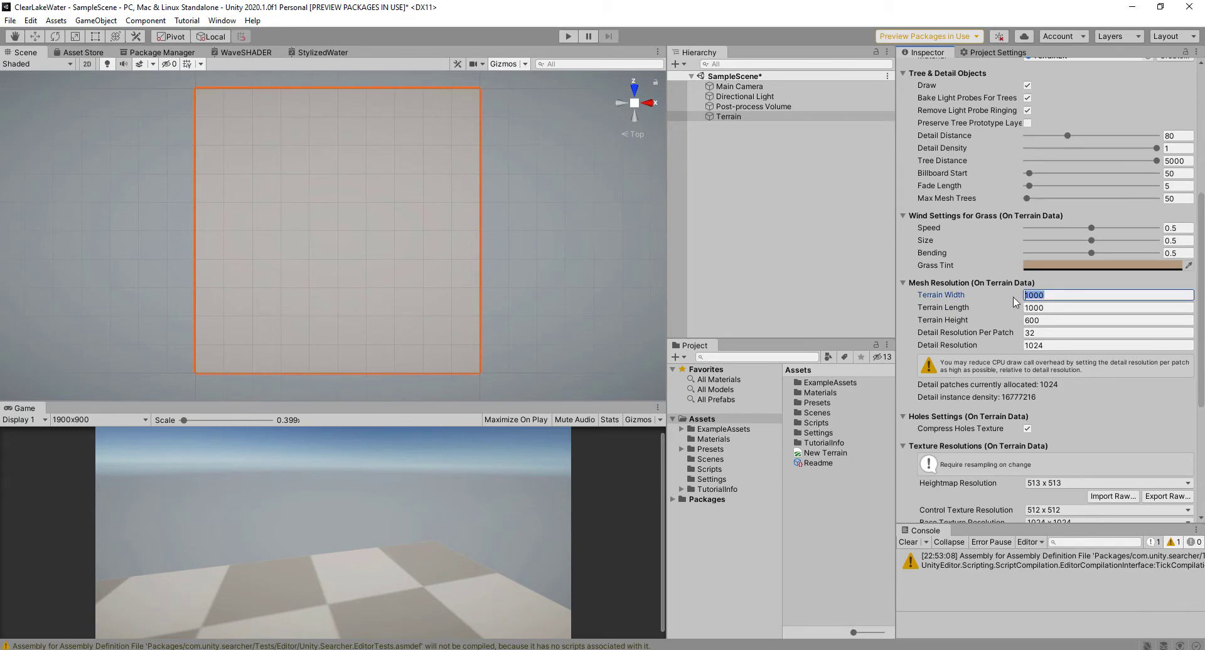
{"action": "left_click_drag", "start_coordinate": [1060, 296], "coordinate": [1008, 296]}
{"action": "type", "text": "50"}
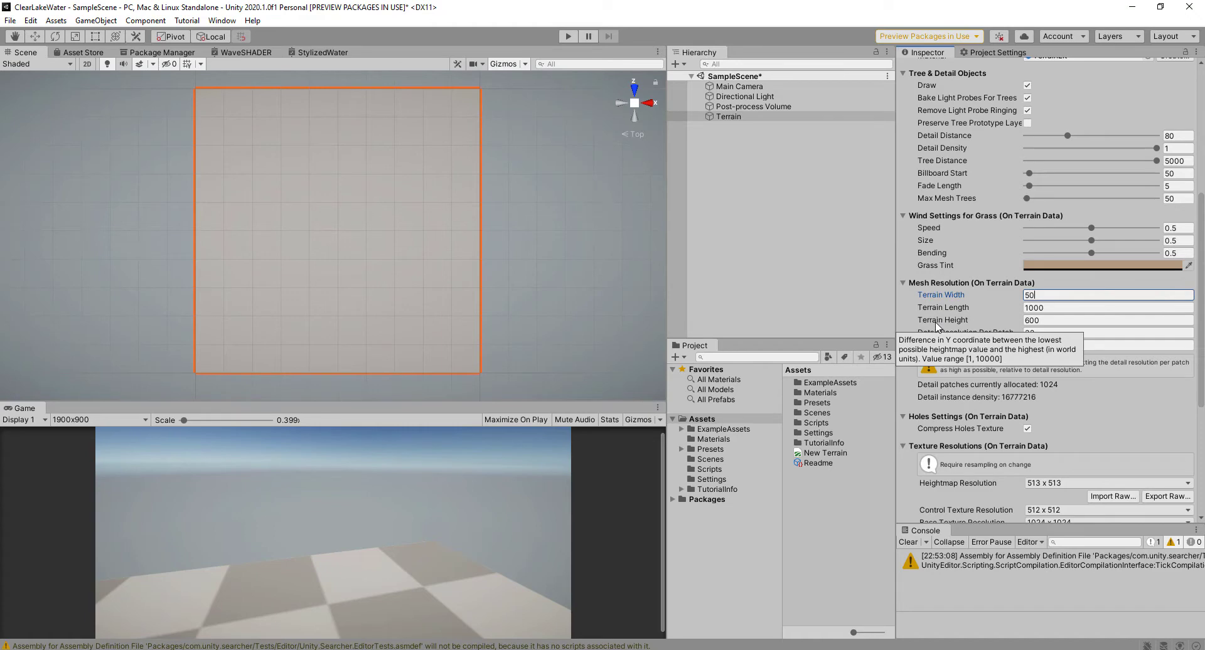
{"action": "key", "text": "Tab"}
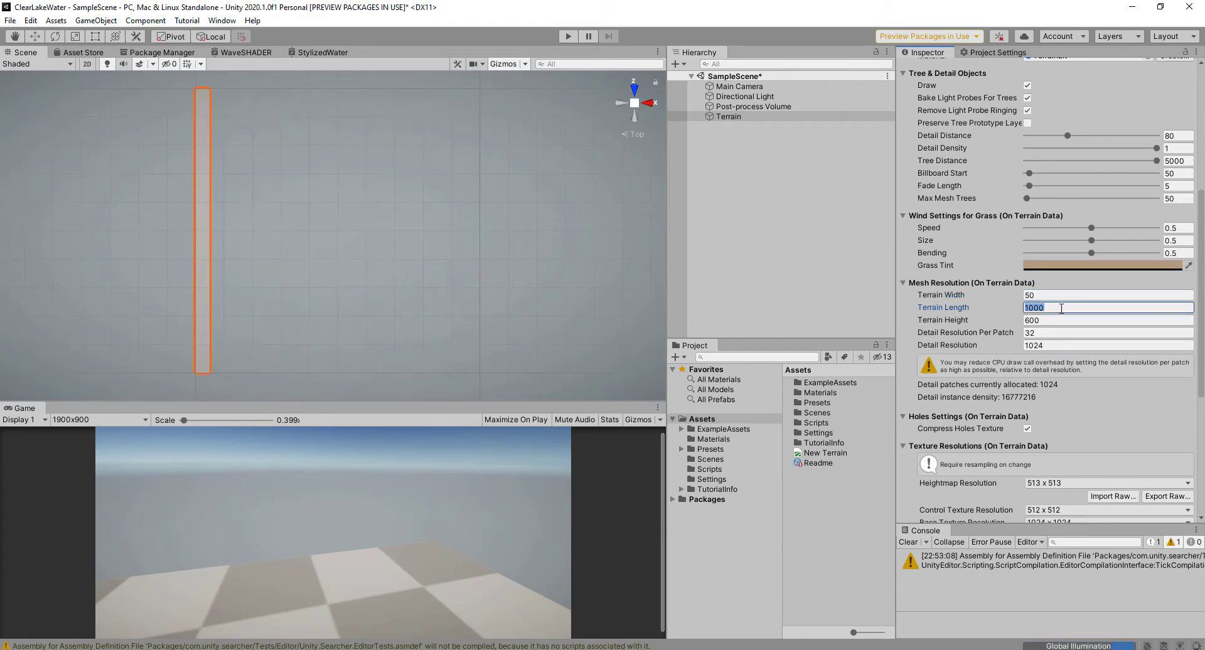
{"action": "type", "text": "75"}
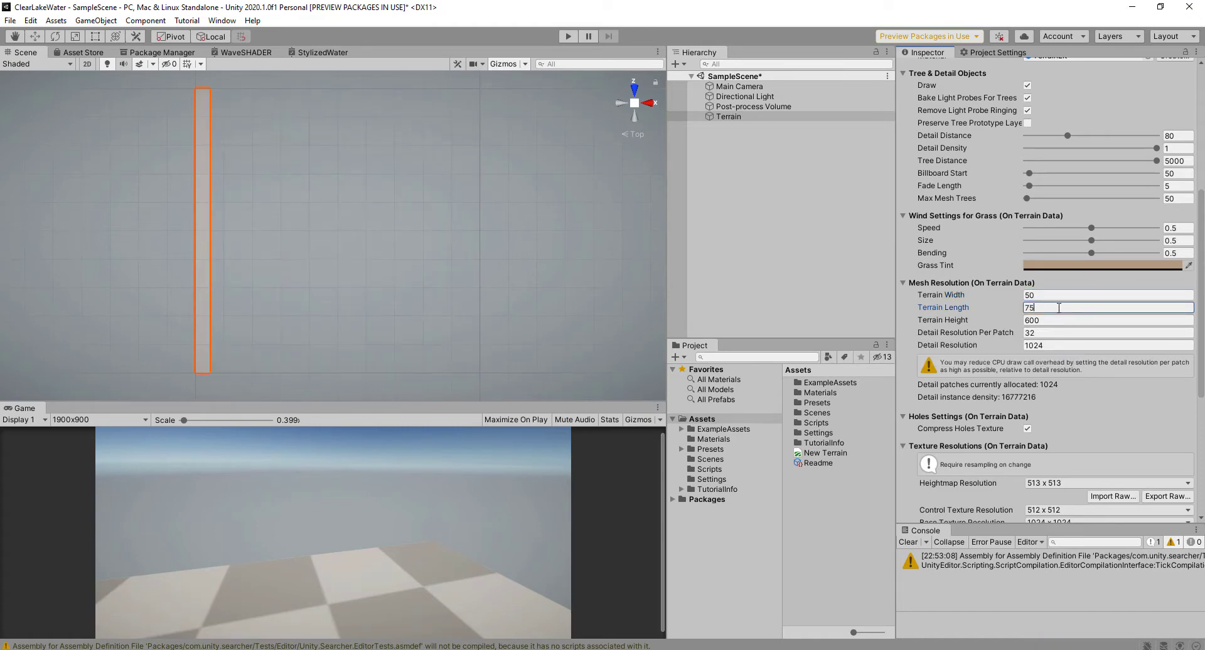
{"action": "key", "text": "Return"}
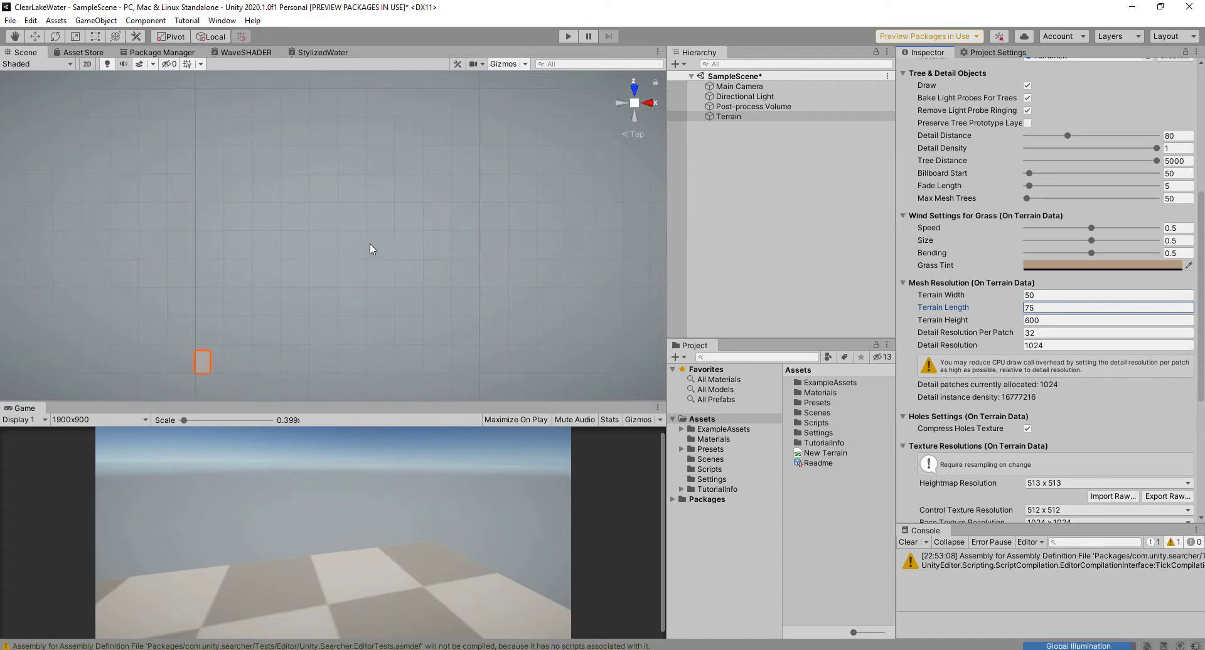
{"action": "middle_click_drag", "start_coordinate": [332, 250], "coordinate": [416, 212]}
{"action": "scroll", "coordinate": [324, 319], "scroll_direction": "up", "scroll_amount": 4}
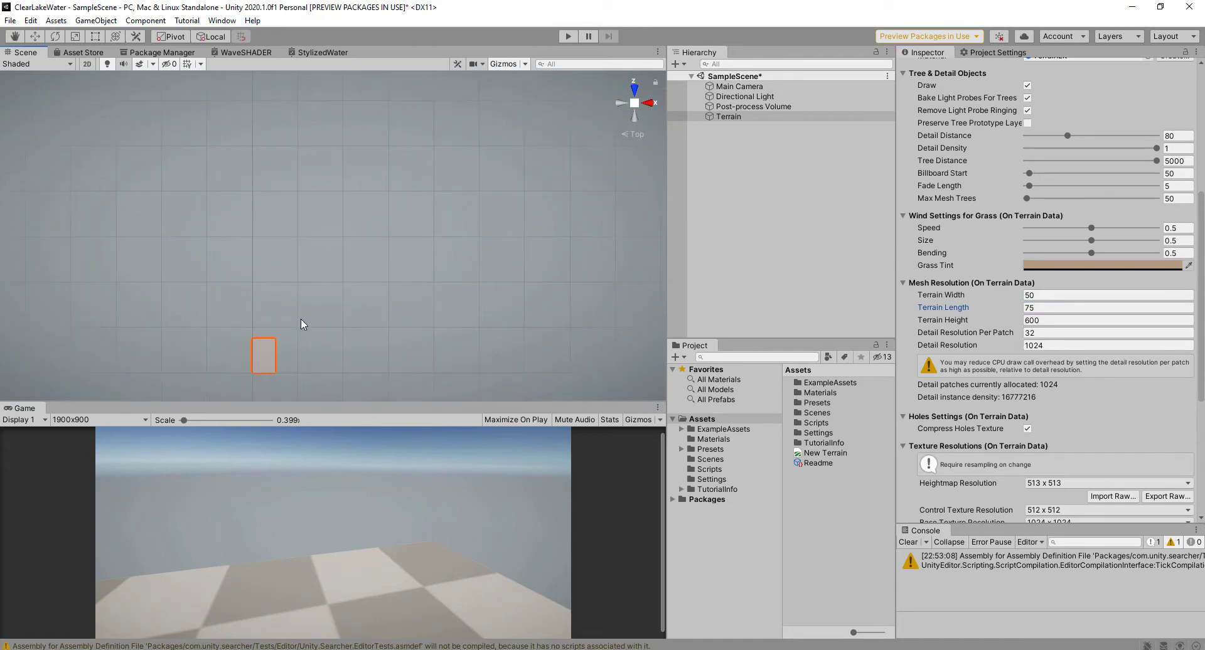
- Set the Terrain Length to 70 in the terrain's mesh resolution settings
{"action": "key", "text": "f"}
{"action": "mouse_move", "coordinate": [487, 318]}
{"action": "left_mouse_down", "text": "alt"}
{"action": "mouse_move", "coordinate": [268, 172]}
{"action": "mouse_move", "coordinate": [176, 151]}
{"action": "left_mouse_up", "text": "alt"}
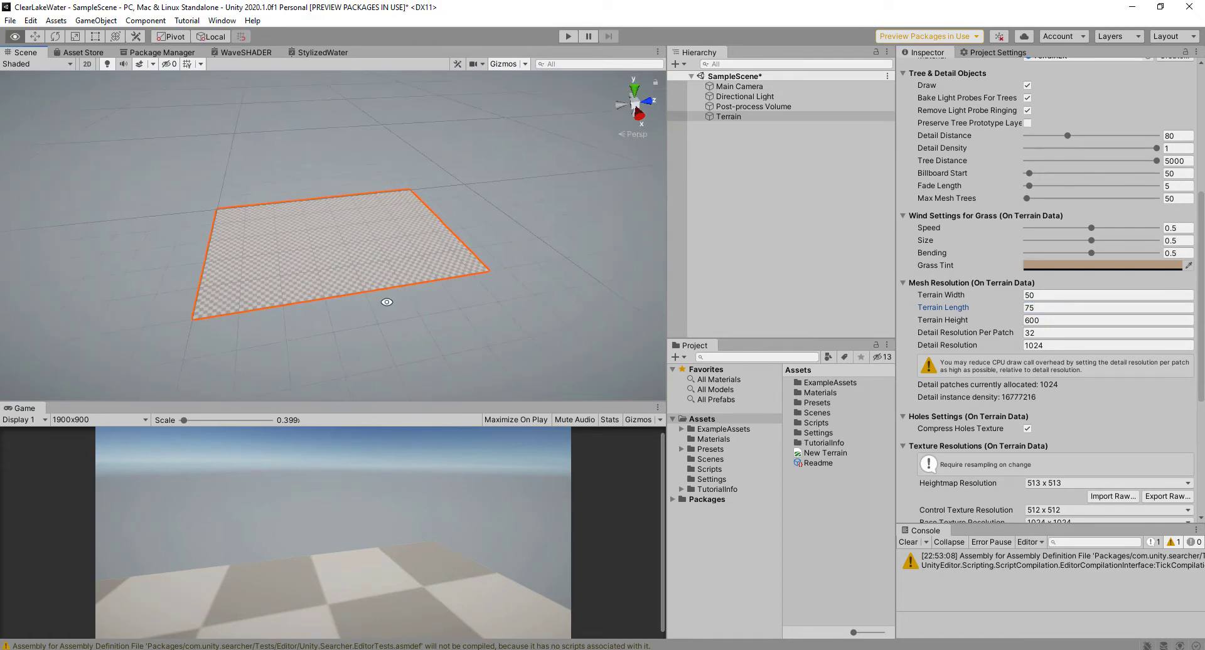
{"action": "left_click_drag", "start_coordinate": [385, 302], "coordinate": [271, 291], "text": "alt"}
{"action": "scroll", "coordinate": [322, 267], "scroll_direction": "up", "scroll_amount": 4}
{"action": "left_click_drag", "start_coordinate": [393, 285], "coordinate": [351, 358], "text": "alt"}
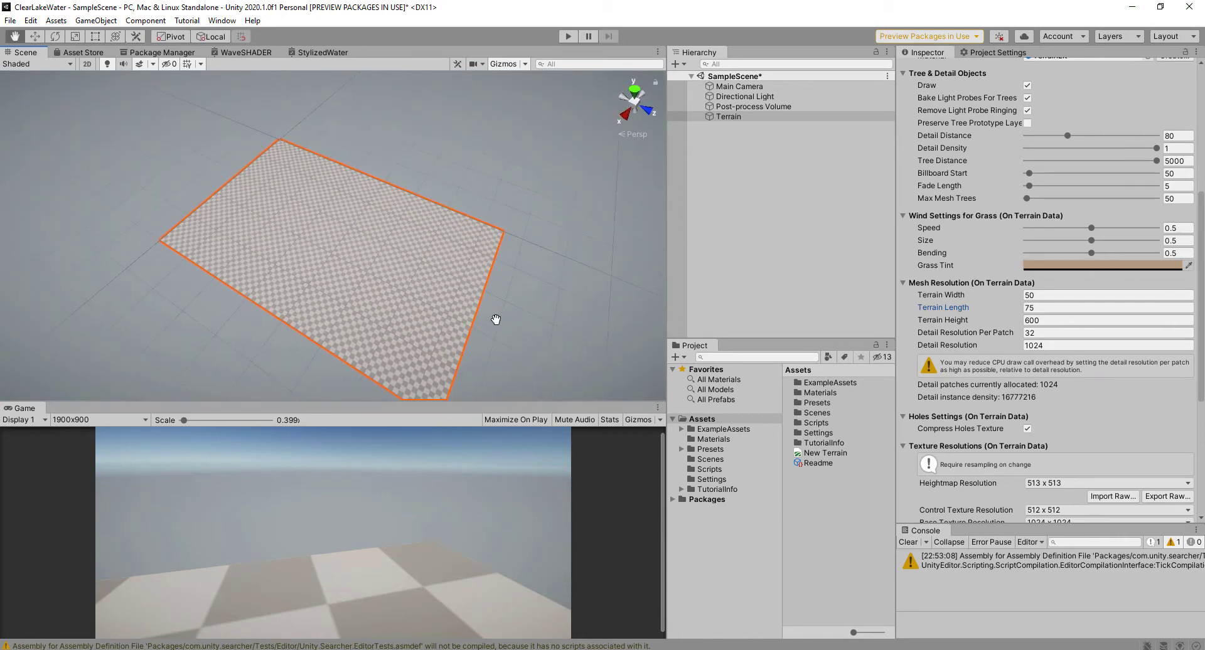
{"action": "left_click_drag", "start_coordinate": [496, 321], "coordinate": [499, 311], "text": "alt"}
{"action": "left_click", "coordinate": [1042, 317]}
{"action": "left_click", "coordinate": [1033, 308]}
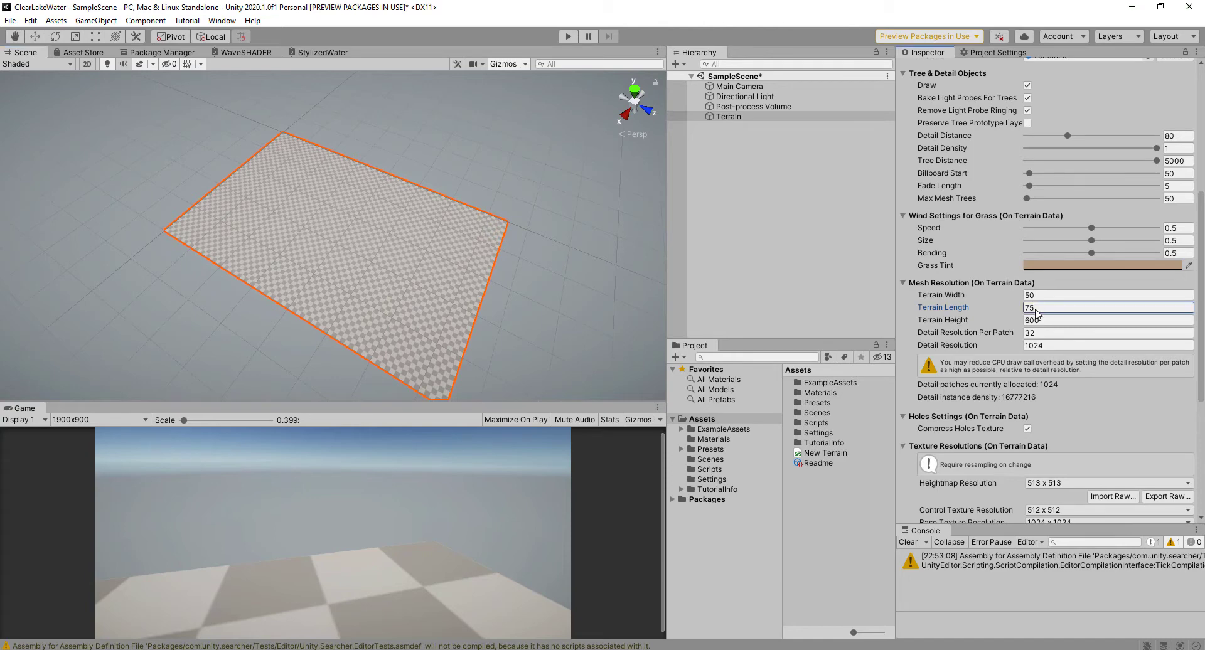
{"action": "type", "text": "70"}
{"action": "key", "text": "Return"}
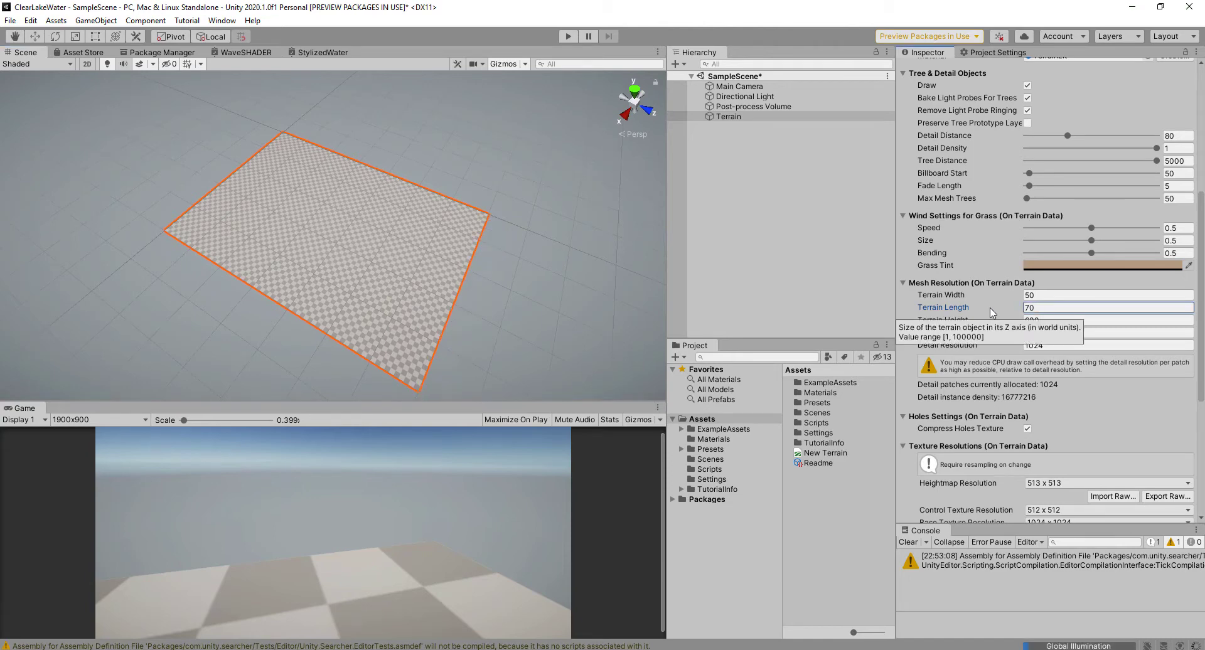
- Set the Terrain Height to 150 in the terrain's mesh resolution settings and deselect the terrain
{"action": "left_click_drag", "start_coordinate": [489, 304], "coordinate": [474, 275], "text": "alt"}
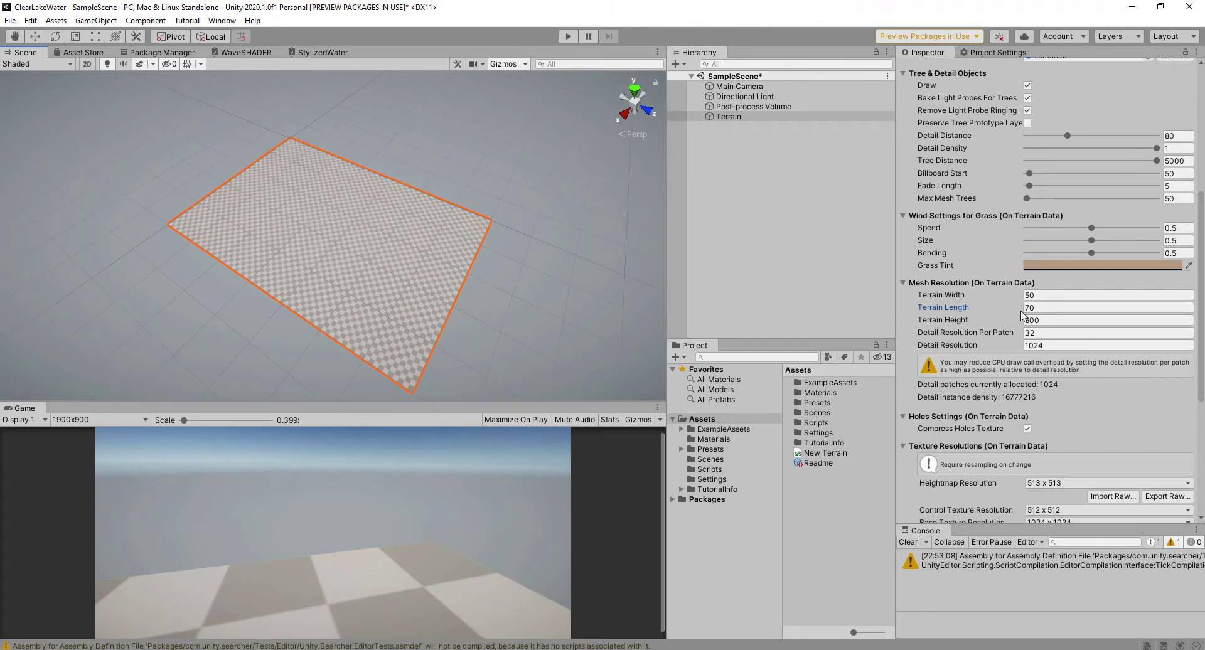
{"action": "left_click", "coordinate": [1059, 323]}
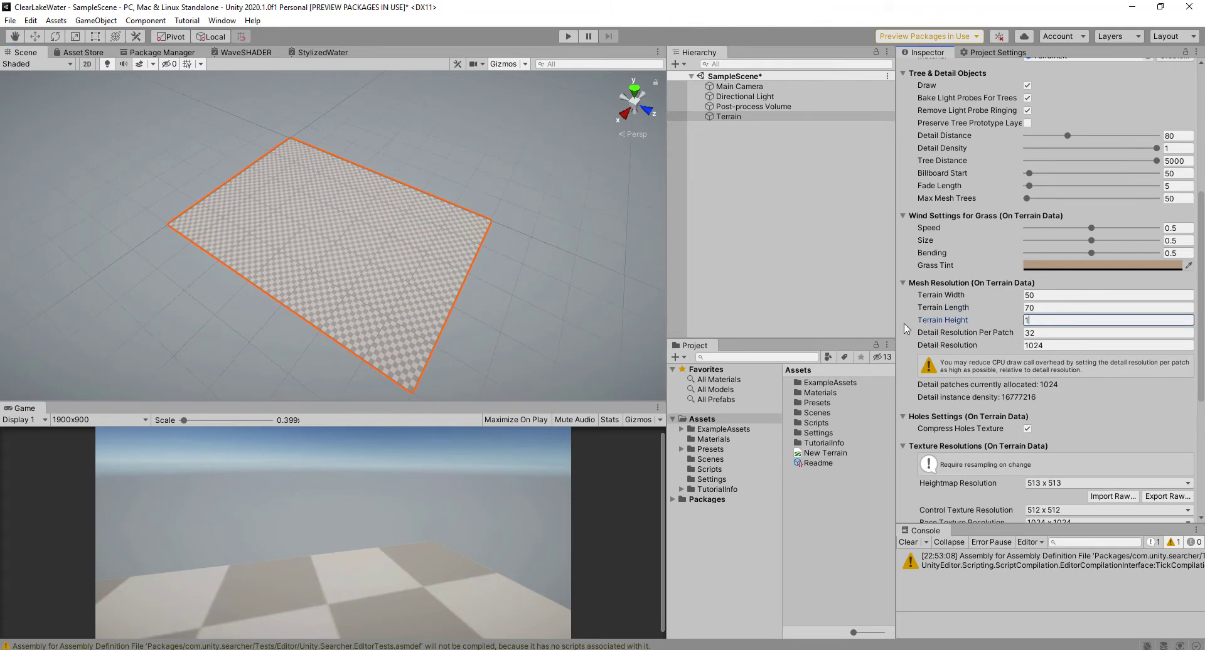
{"action": "type", "text": "15"}
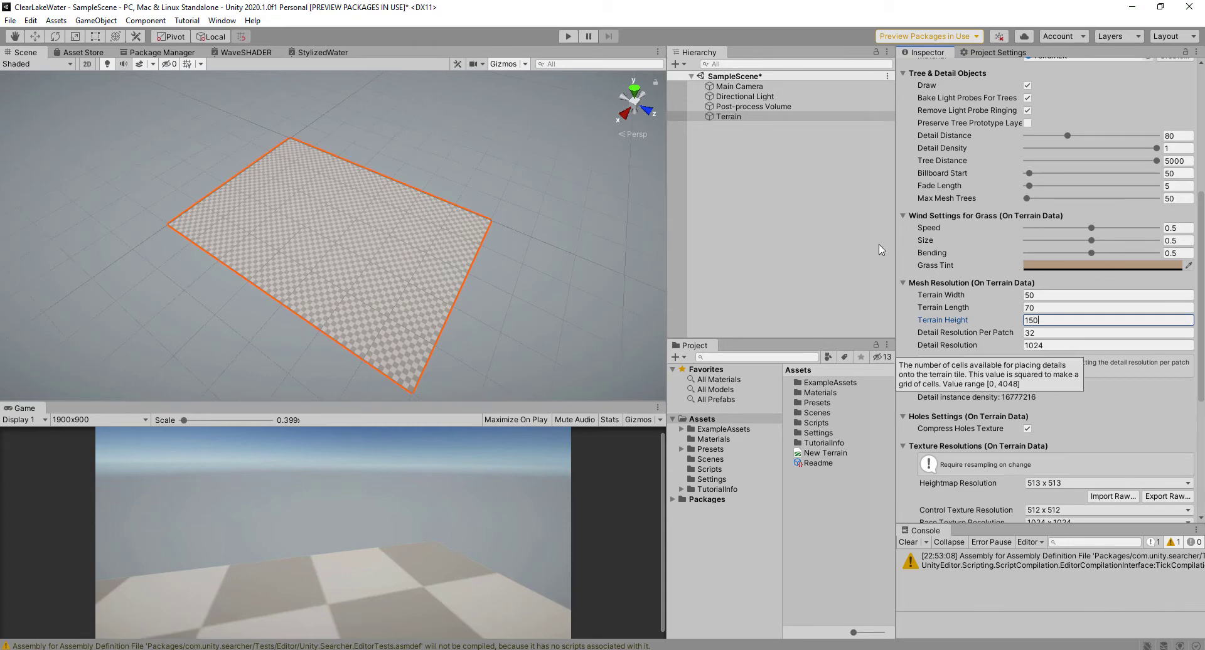
{"action": "type", "text": "0"}
{"action": "left_click", "coordinate": [582, 223]}
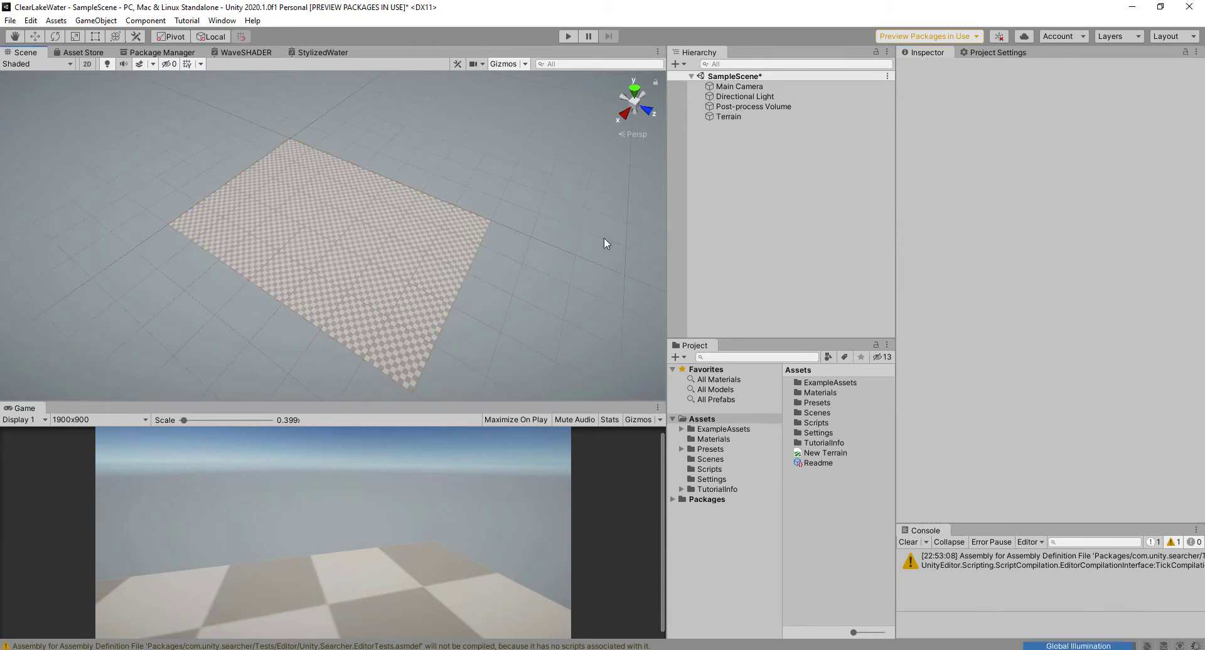
{"action": "middle_click_drag", "start_coordinate": [604, 238], "coordinate": [525, 236]}
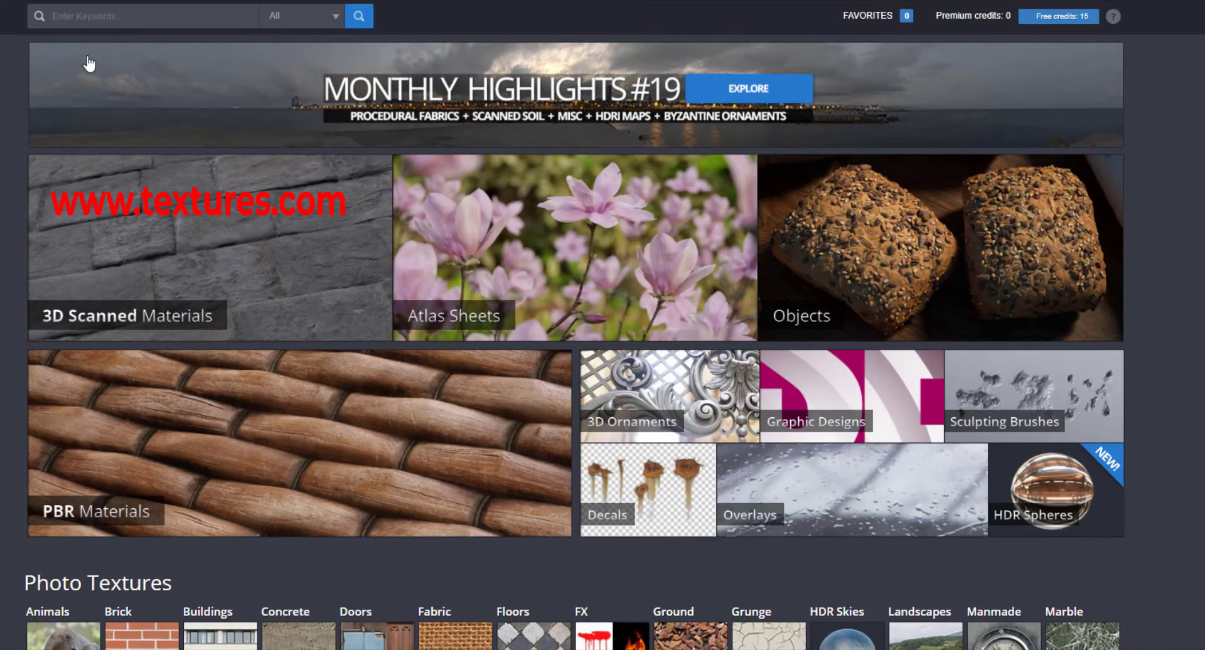
- Switch to the textures.com website in the browser and search all textures for "pebble"
{"action": "left_click", "coordinate": [74, 12]}
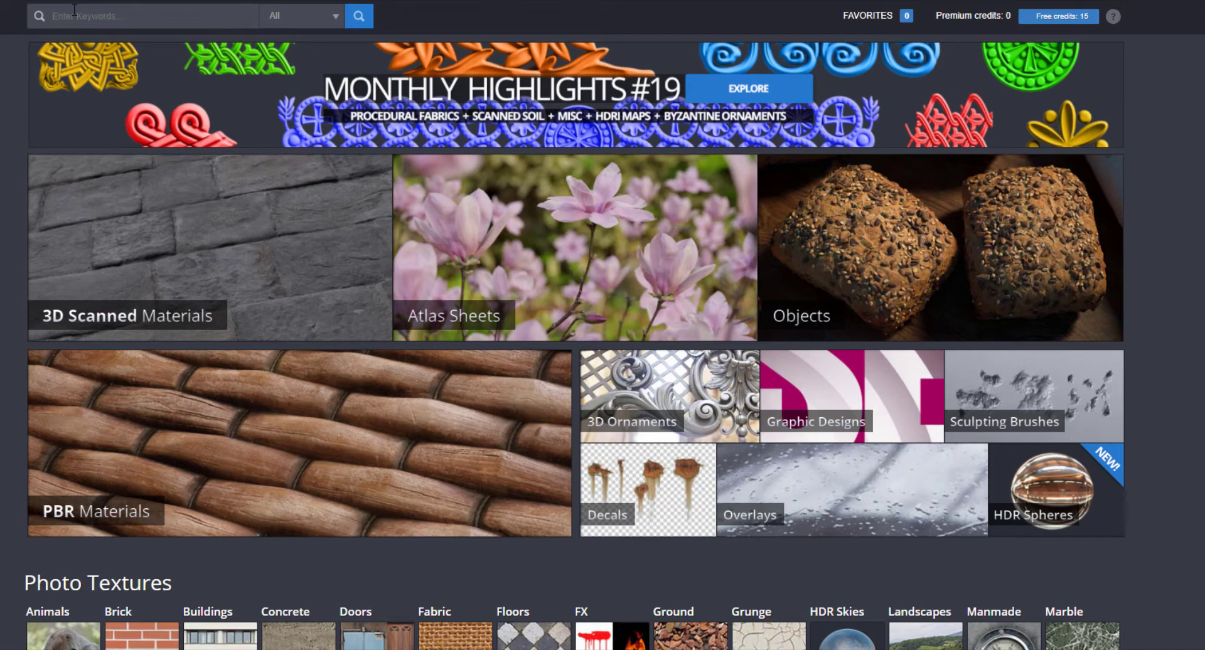
{"action": "type", "text": "pe"}
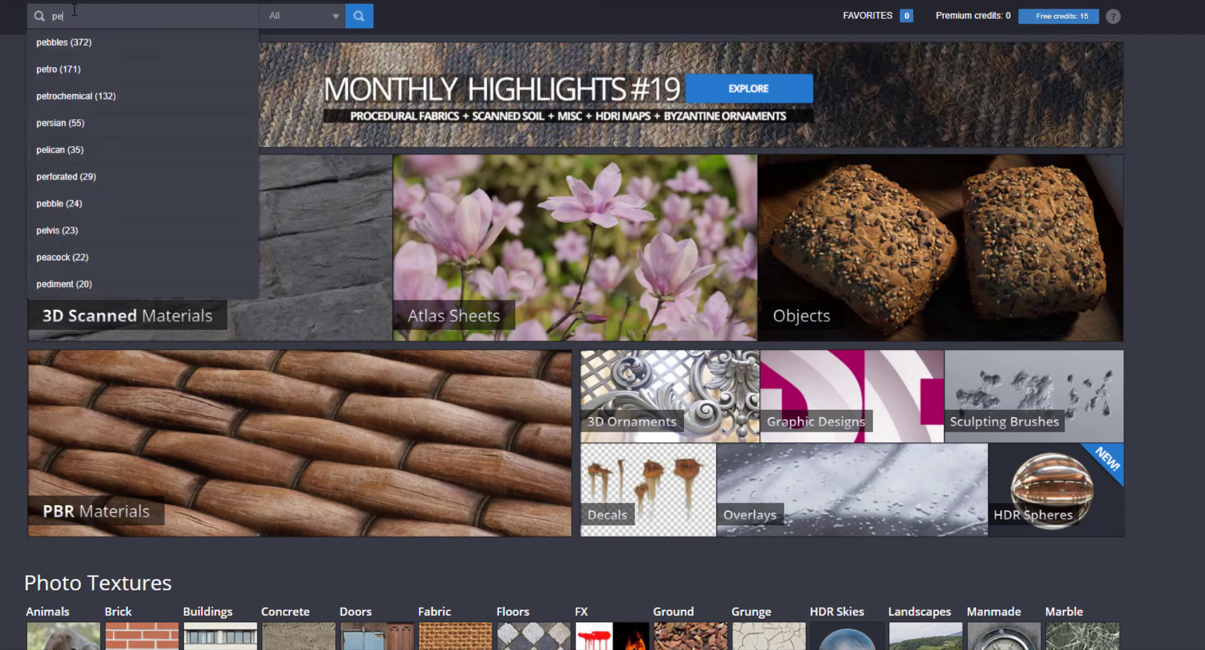
{"action": "type", "text": "bble"}
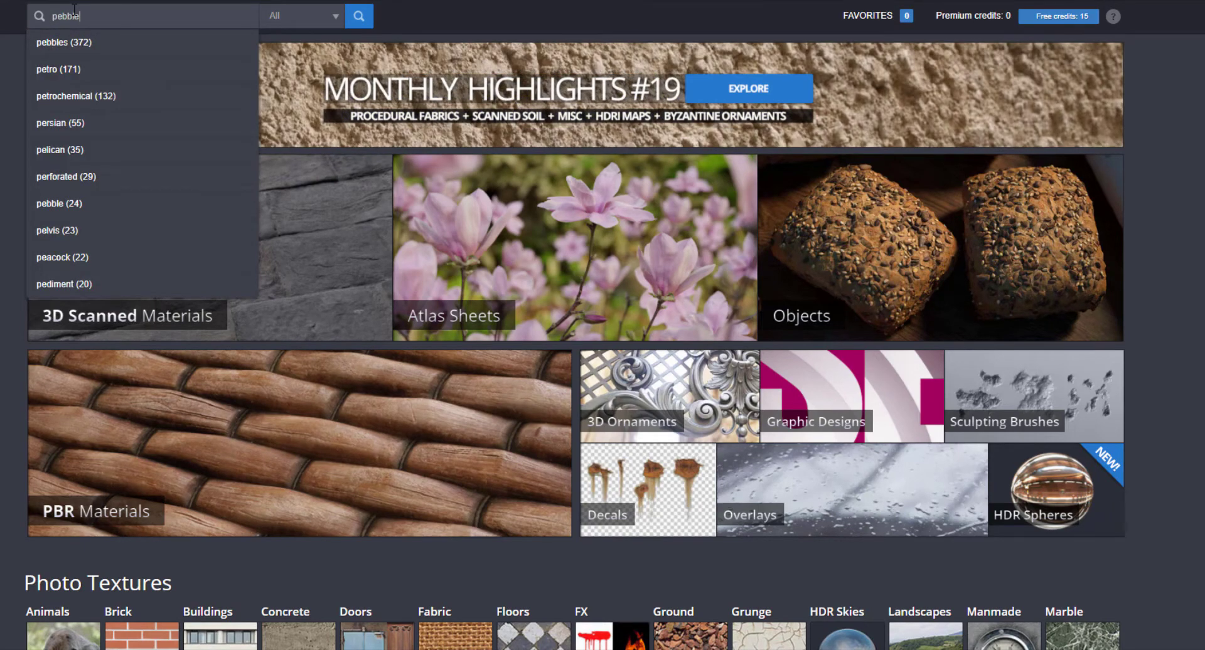
{"action": "key", "text": "Return"}
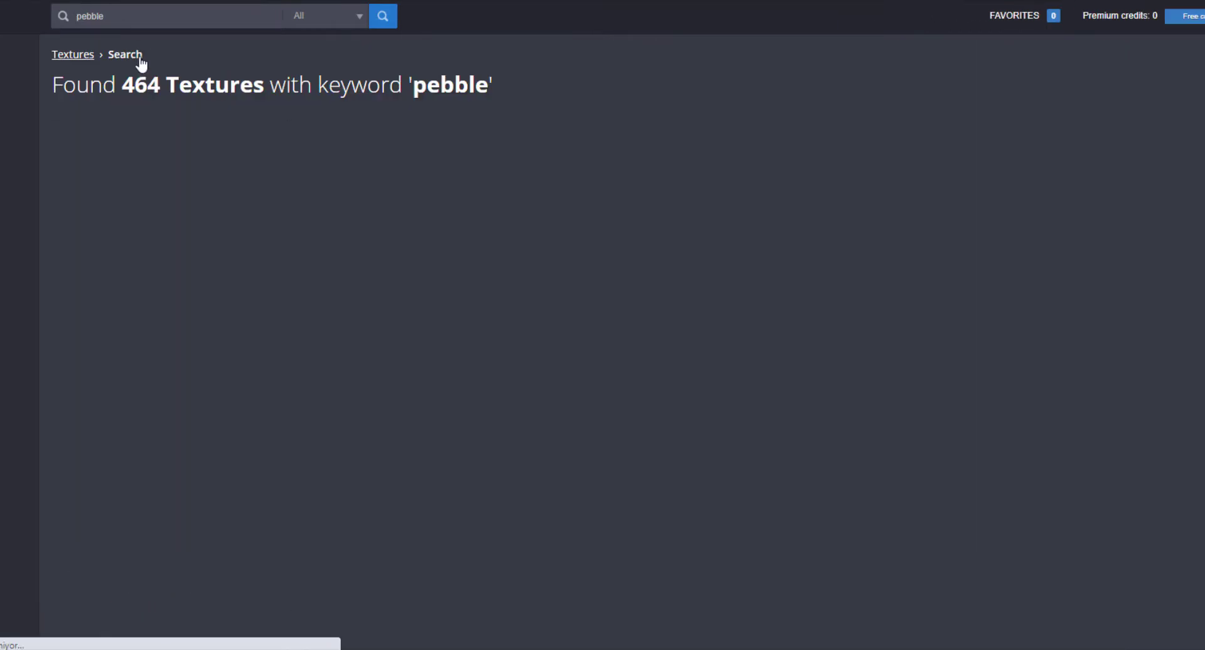
- Look through the pebble search results and open the 3D Scanned River Pebbles 2.5x2.5 meters texture with rounded dark grey stones
{"action": "scroll", "coordinate": [643, 278], "scroll_direction": "down", "scroll_amount": 1}
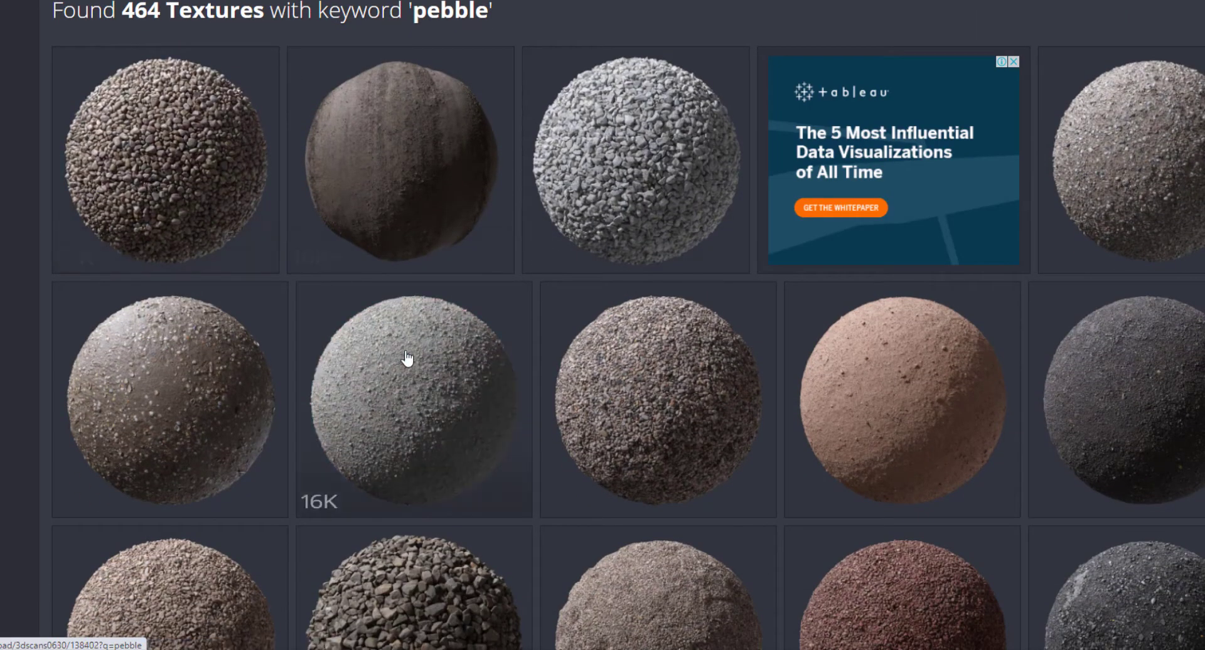
{"action": "scroll", "coordinate": [414, 333], "scroll_direction": "down", "scroll_amount": 3}
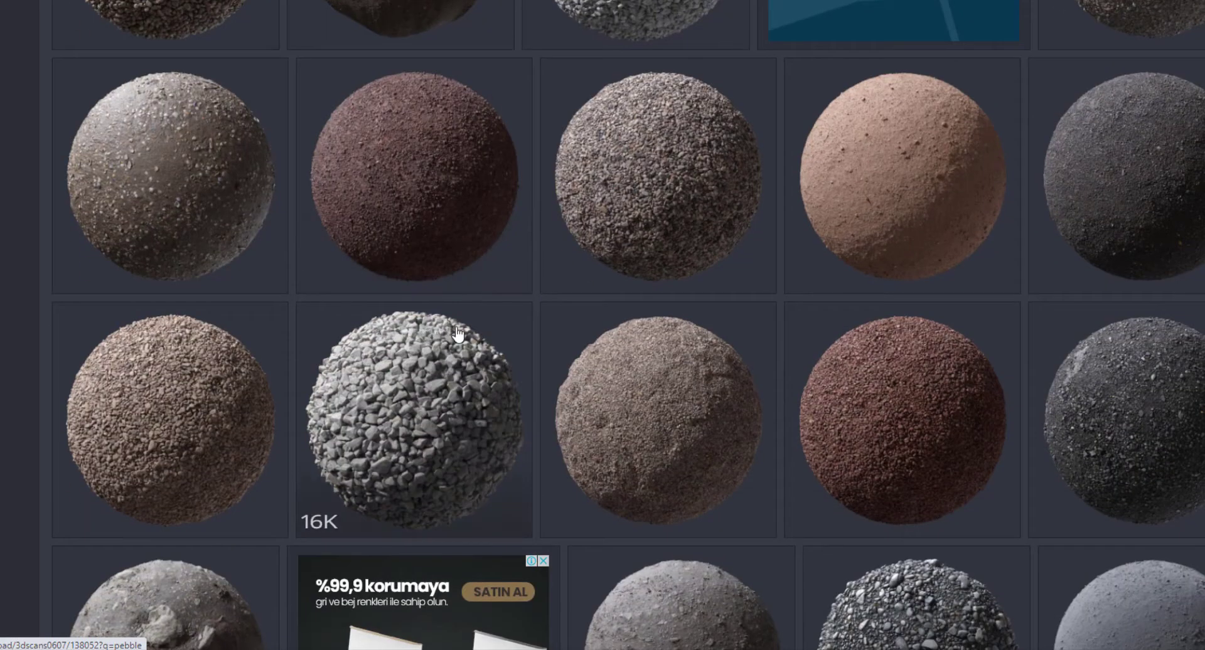
{"action": "scroll", "coordinate": [731, 404], "scroll_direction": "down", "scroll_amount": 3}
{"action": "scroll", "coordinate": [763, 376], "scroll_direction": "down", "scroll_amount": 3}
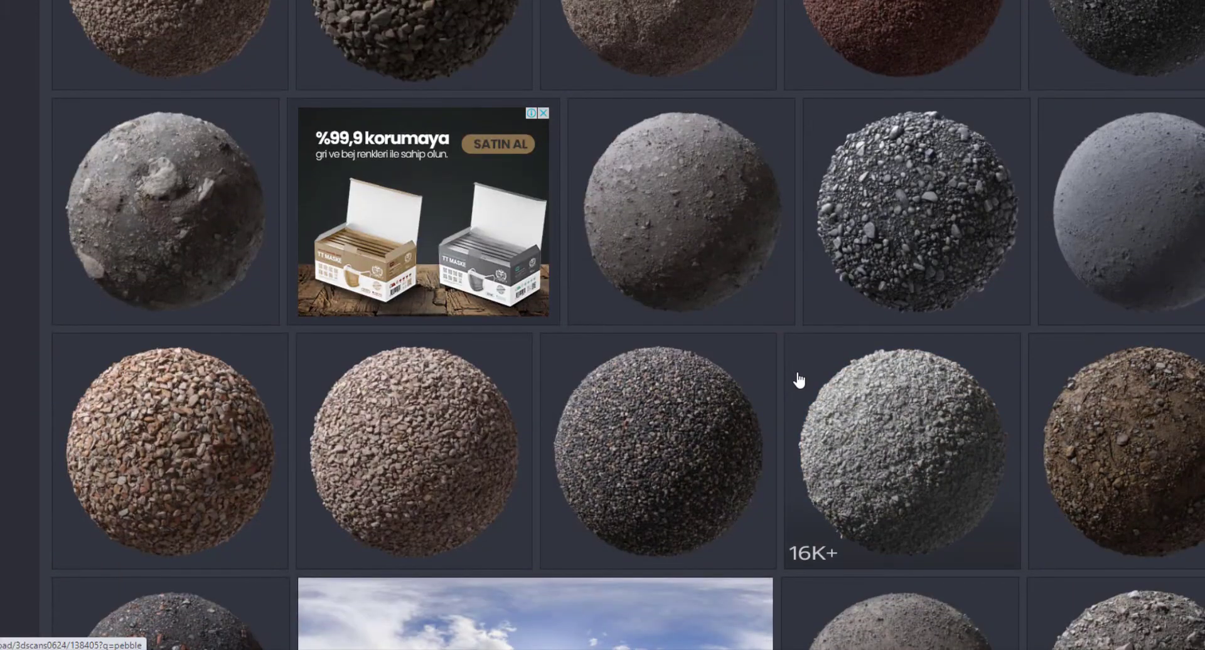
{"action": "scroll", "coordinate": [797, 380], "scroll_direction": "down", "scroll_amount": 3}
{"action": "scroll", "coordinate": [830, 351], "scroll_direction": "down", "scroll_amount": 4}
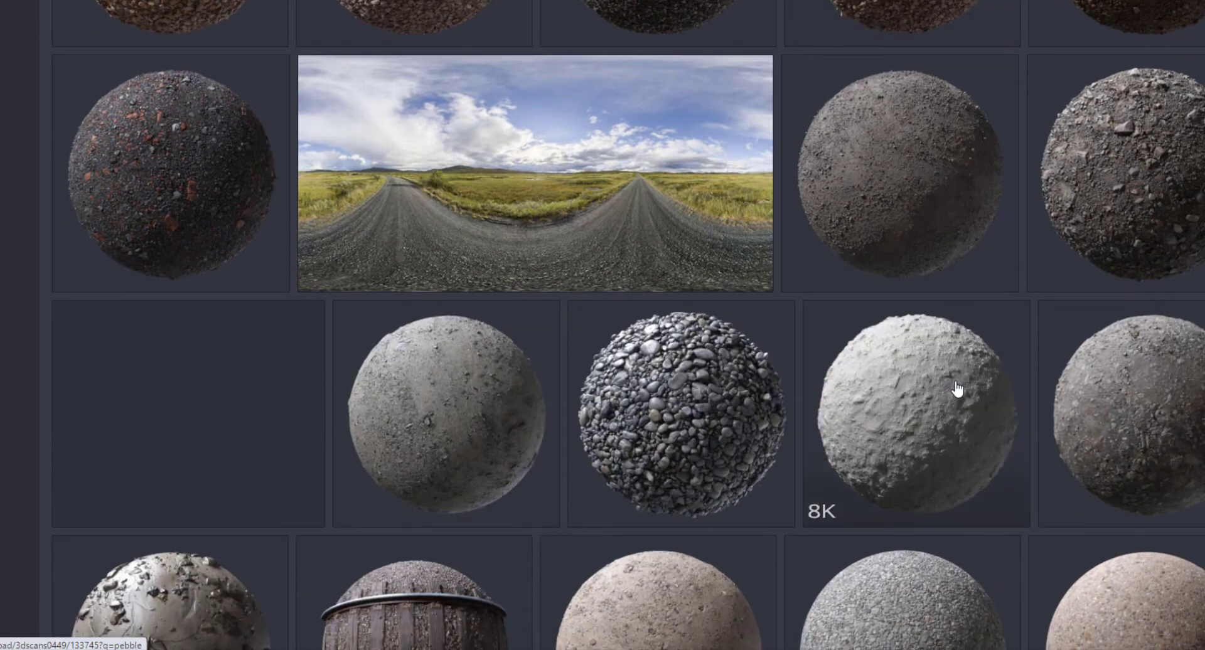
{"action": "scroll", "coordinate": [641, 356], "scroll_direction": "down", "scroll_amount": 1}
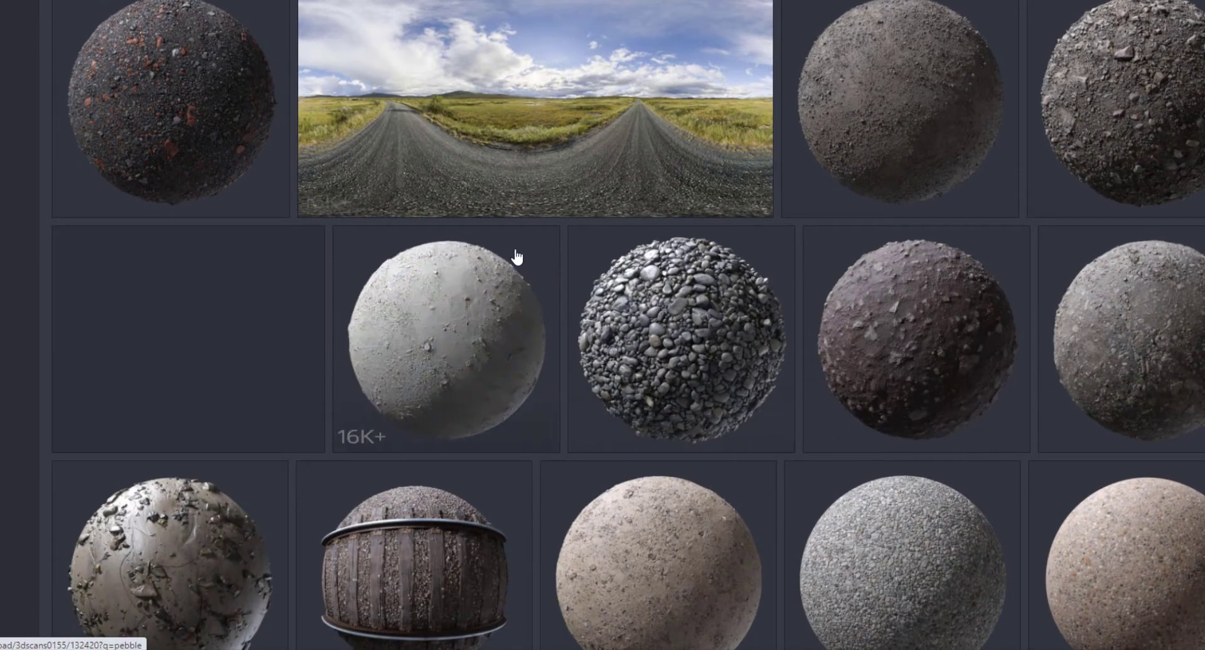
{"action": "left_click", "coordinate": [721, 342]}
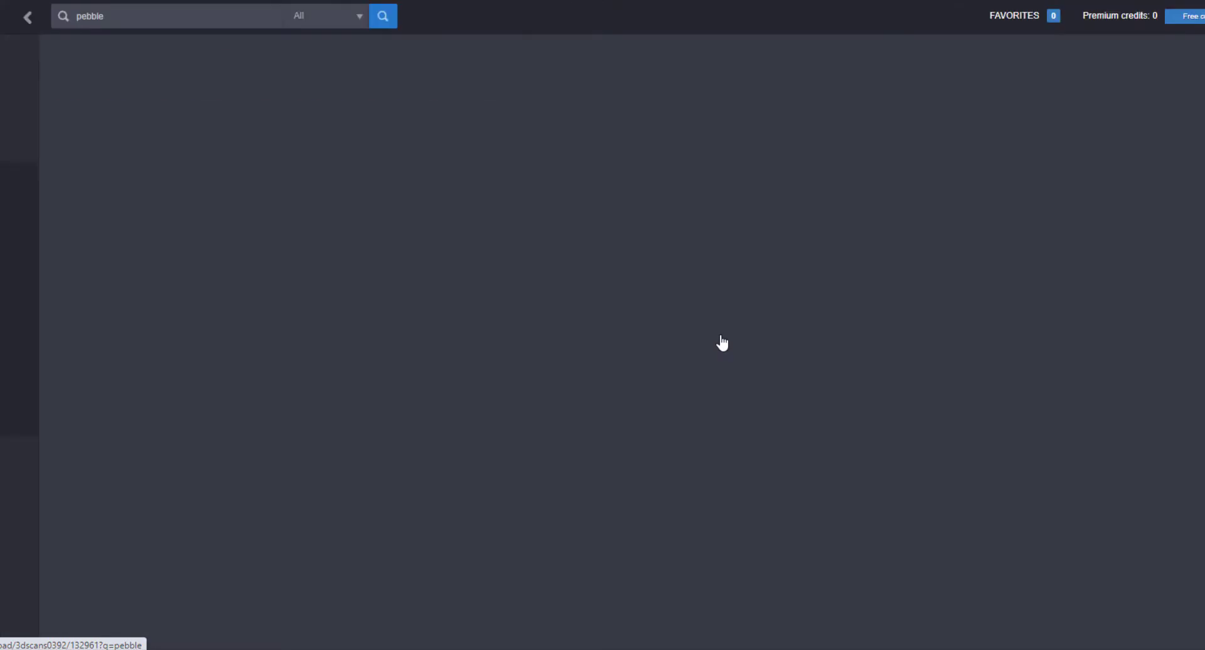
- Download the river pebbles' Medium 1024x1024 albedo and normal maps as TIF files into the LAKE_TEXTURES folder
{"action": "scroll", "coordinate": [728, 344], "scroll_direction": "down", "scroll_amount": 3}
{"action": "scroll", "coordinate": [728, 344], "scroll_direction": "down", "scroll_amount": 8}
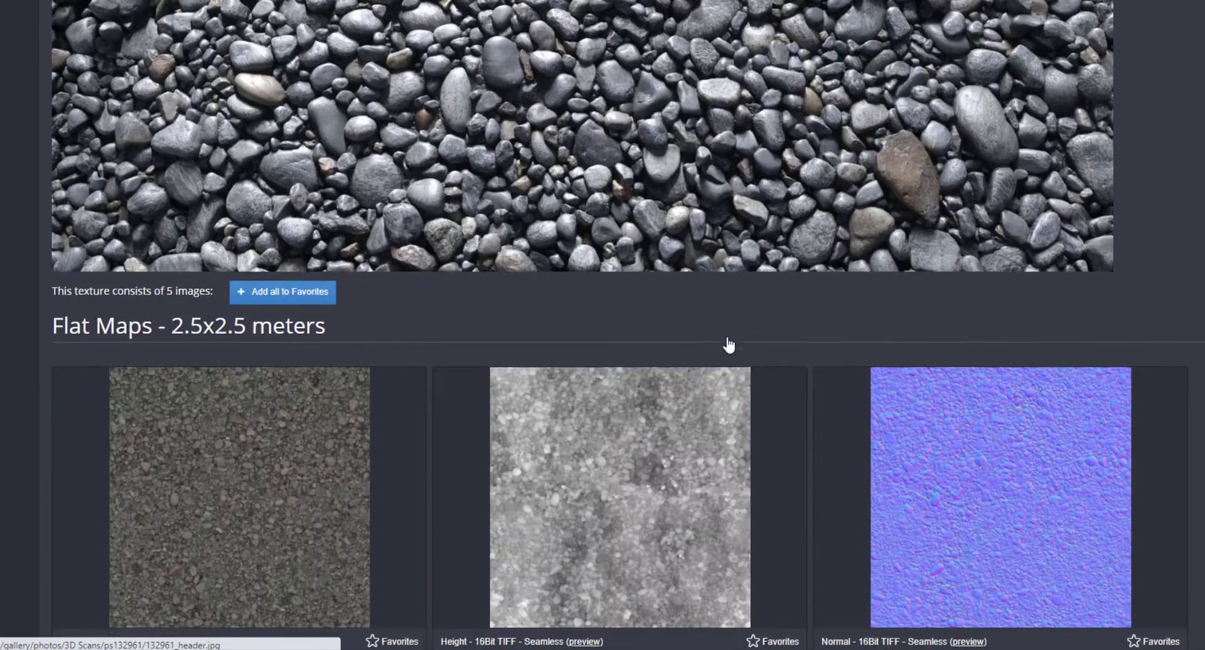
{"action": "scroll", "coordinate": [703, 345], "scroll_direction": "up", "scroll_amount": 1}
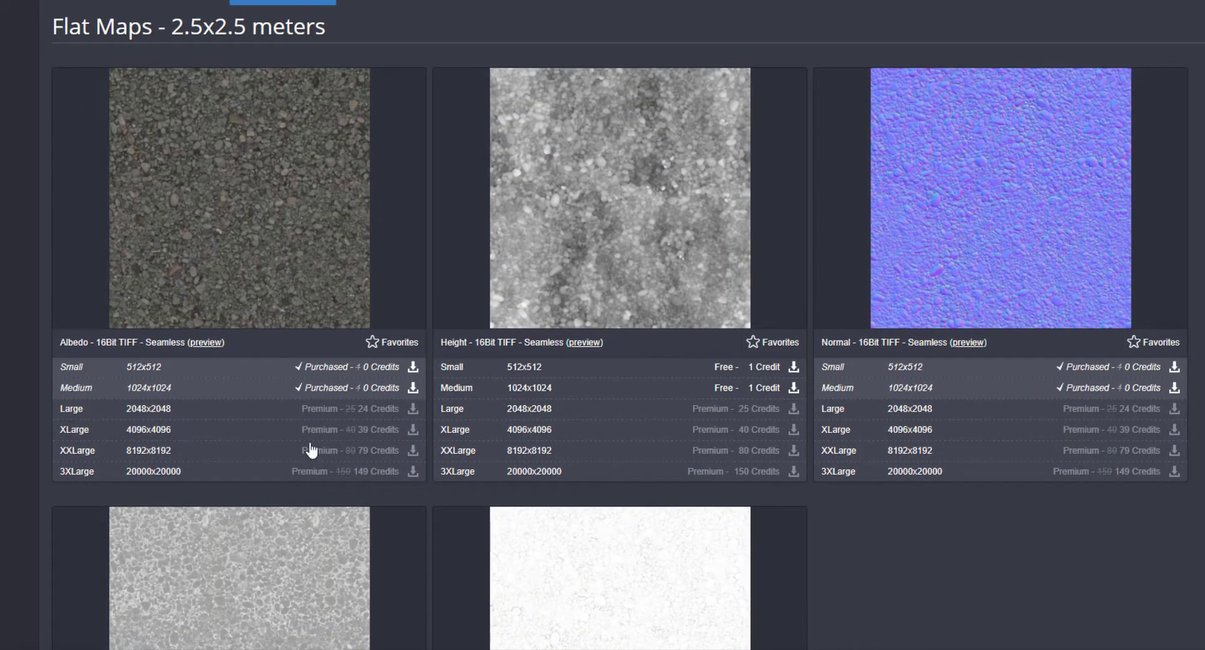
{"action": "left_click", "coordinate": [332, 392]}
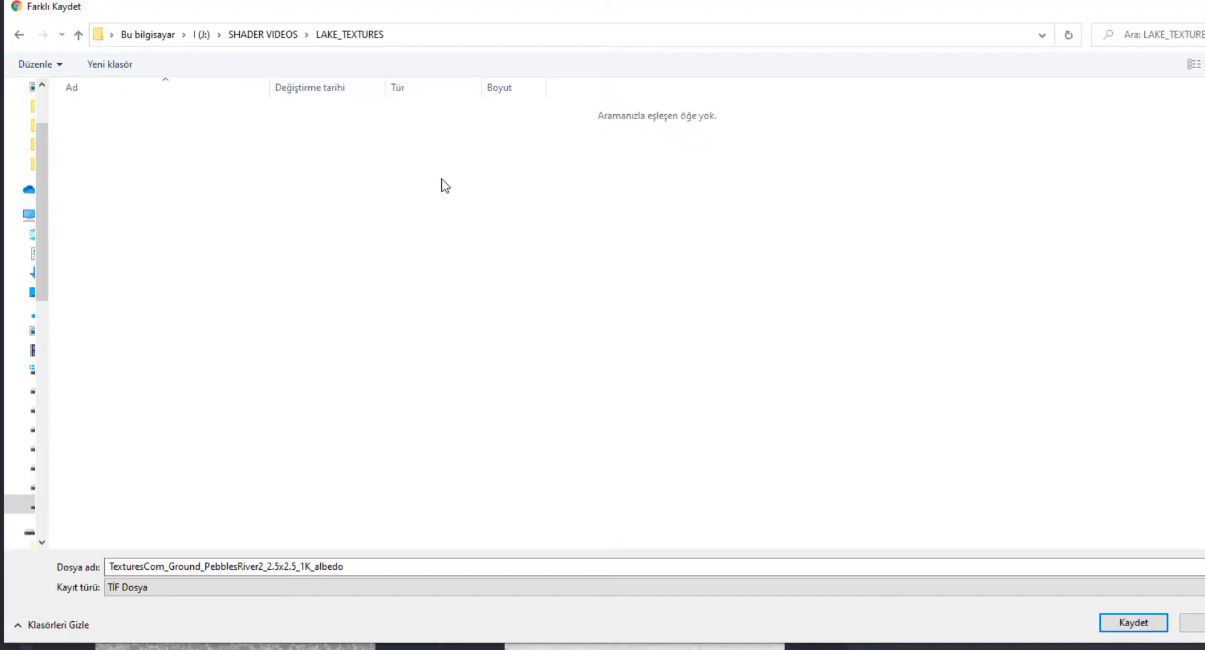
{"action": "left_click", "coordinate": [1133, 624]}
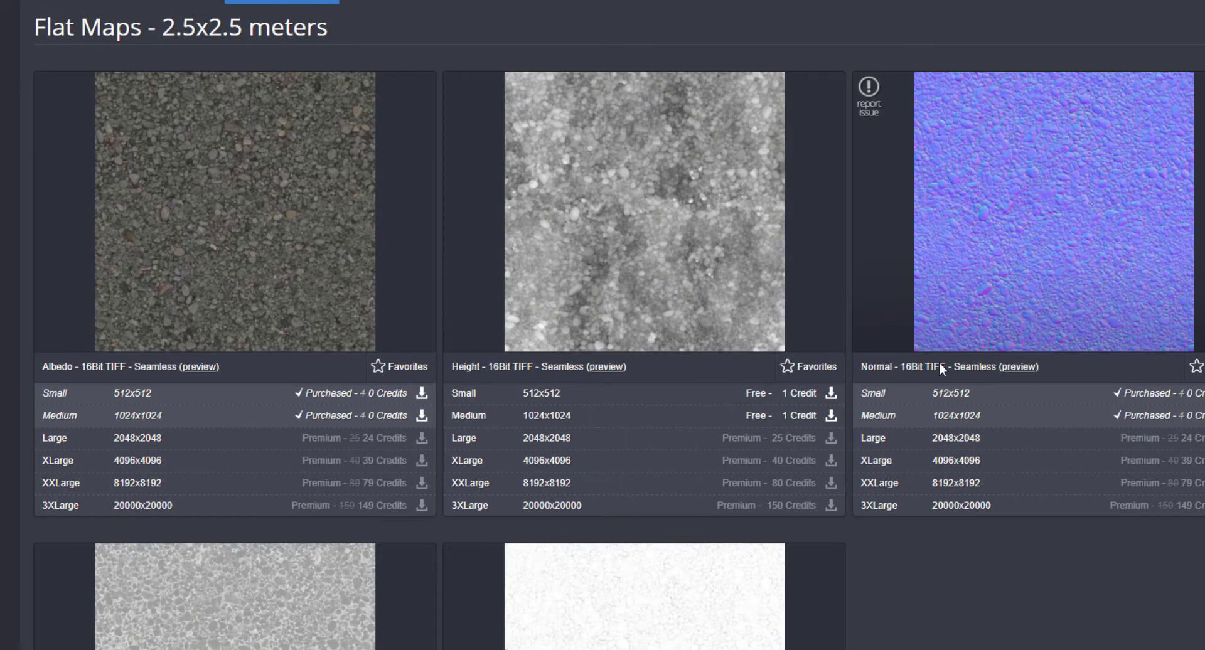
{"action": "left_click", "coordinate": [1135, 423]}
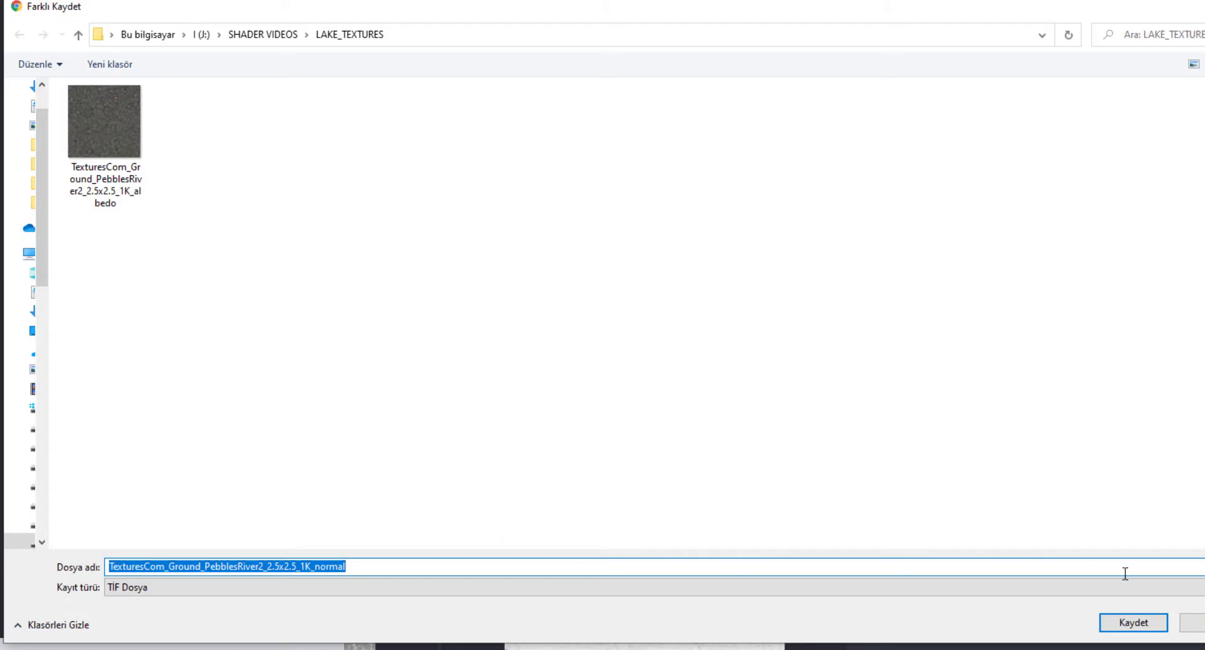
{"action": "left_click", "coordinate": [1162, 623]}
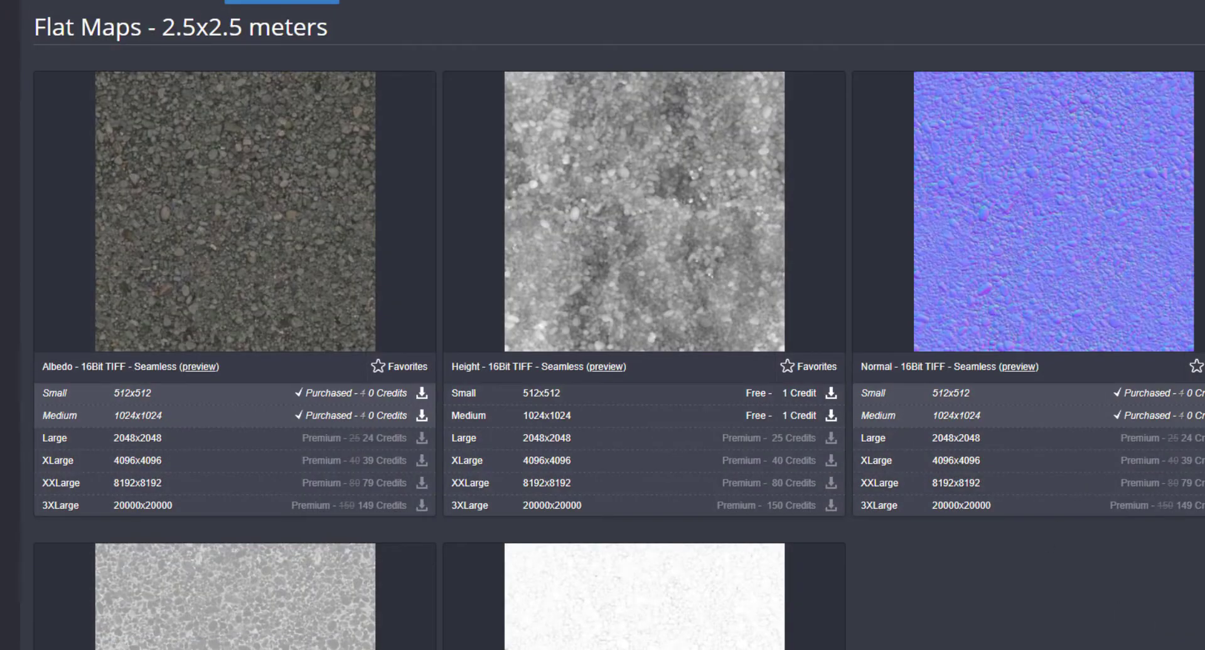
- Search the texture library for "SAND"
{"action": "scroll", "coordinate": [602, 325], "scroll_direction": "up", "scroll_amount": 15}
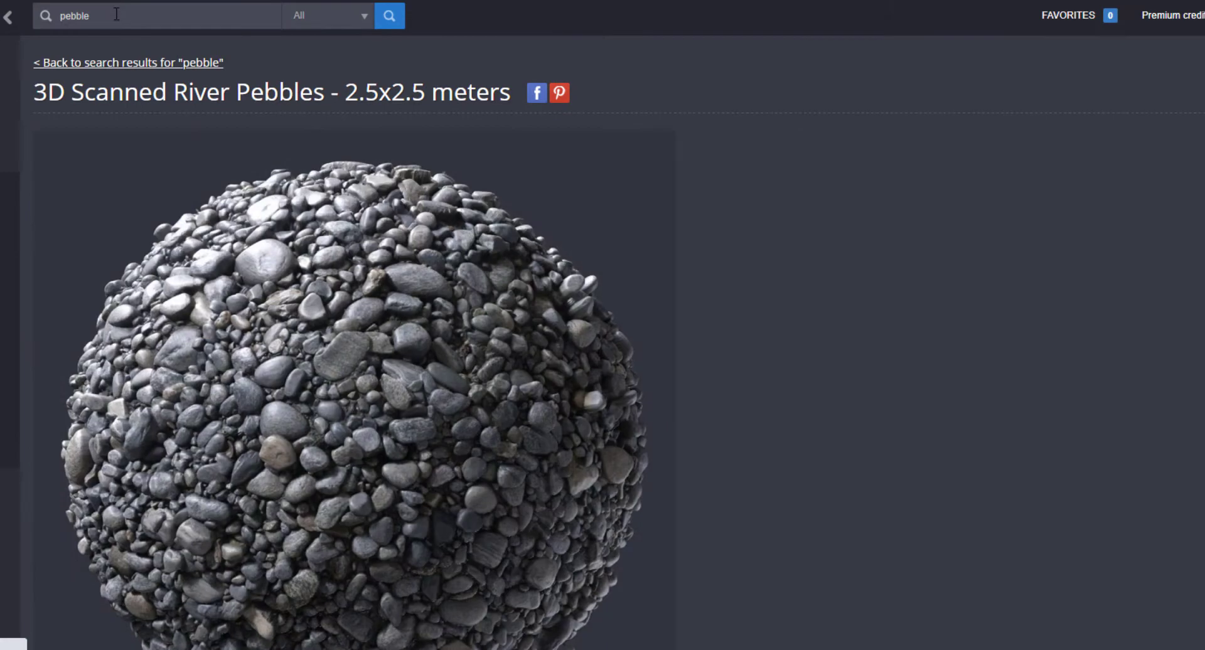
{"action": "double_click", "coordinate": [74, 16]}
{"action": "type", "text": "s"}
{"action": "key", "text": "Return"}
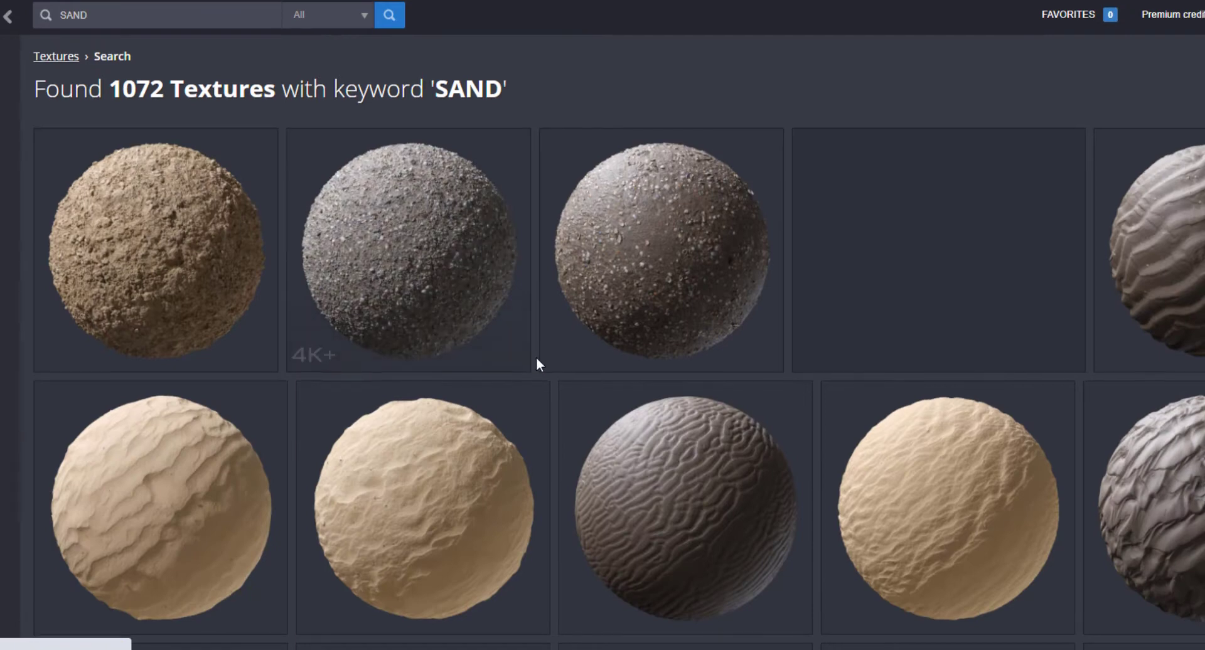
- Look through the sand search results and open the pale desert sand texture with irregular ripples in the second row
{"action": "scroll", "coordinate": [498, 369], "scroll_direction": "down", "scroll_amount": 1}
{"action": "scroll", "coordinate": [1043, 213], "scroll_direction": "down", "scroll_amount": 6}
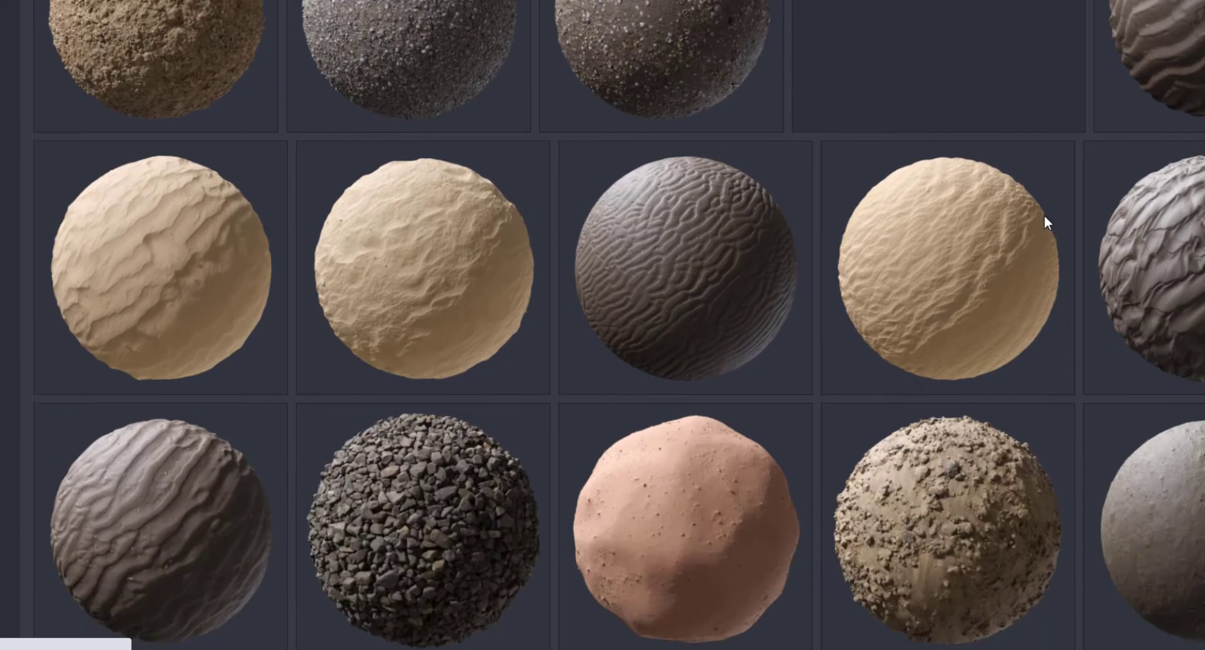
{"action": "scroll", "coordinate": [998, 245], "scroll_direction": "down", "scroll_amount": 15}
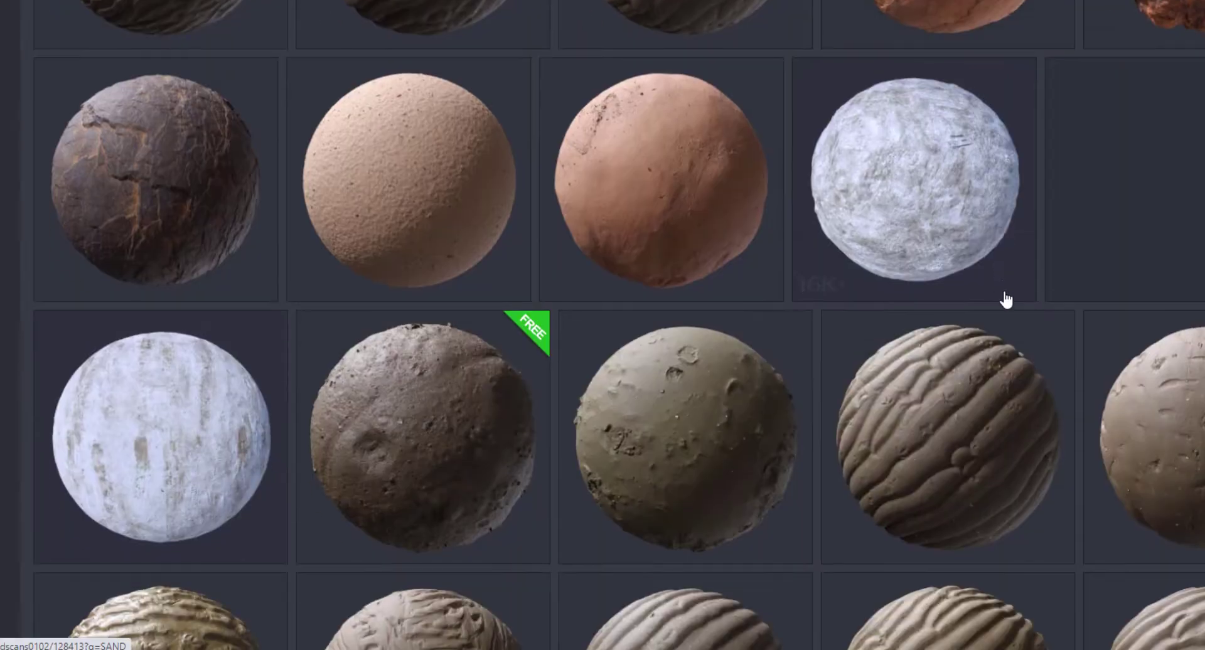
{"action": "scroll", "coordinate": [955, 377], "scroll_direction": "up", "scroll_amount": 20}
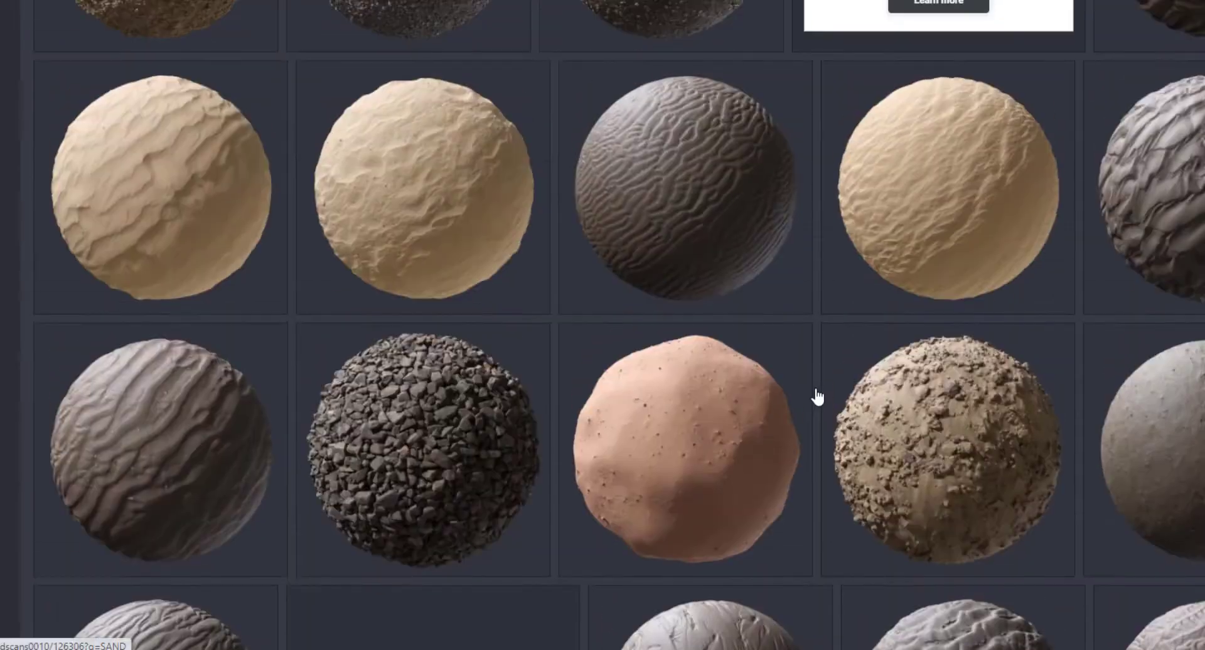
{"action": "scroll", "coordinate": [822, 399], "scroll_direction": "down", "scroll_amount": 3}
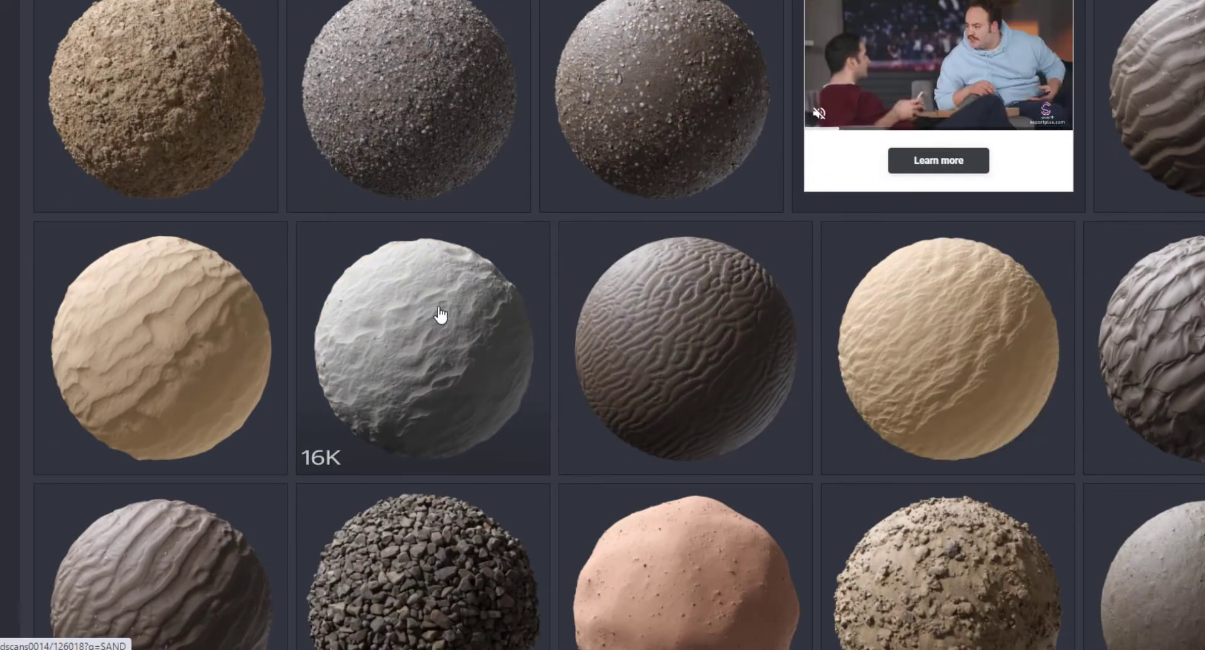
{"action": "left_click", "coordinate": [440, 314]}
- Download the desert sand's Medium 1024x1024 albedo and normal maps as TIF files into the LAKE_TEXTURES folder
{"action": "scroll", "coordinate": [441, 314], "scroll_direction": "down", "scroll_amount": 10}
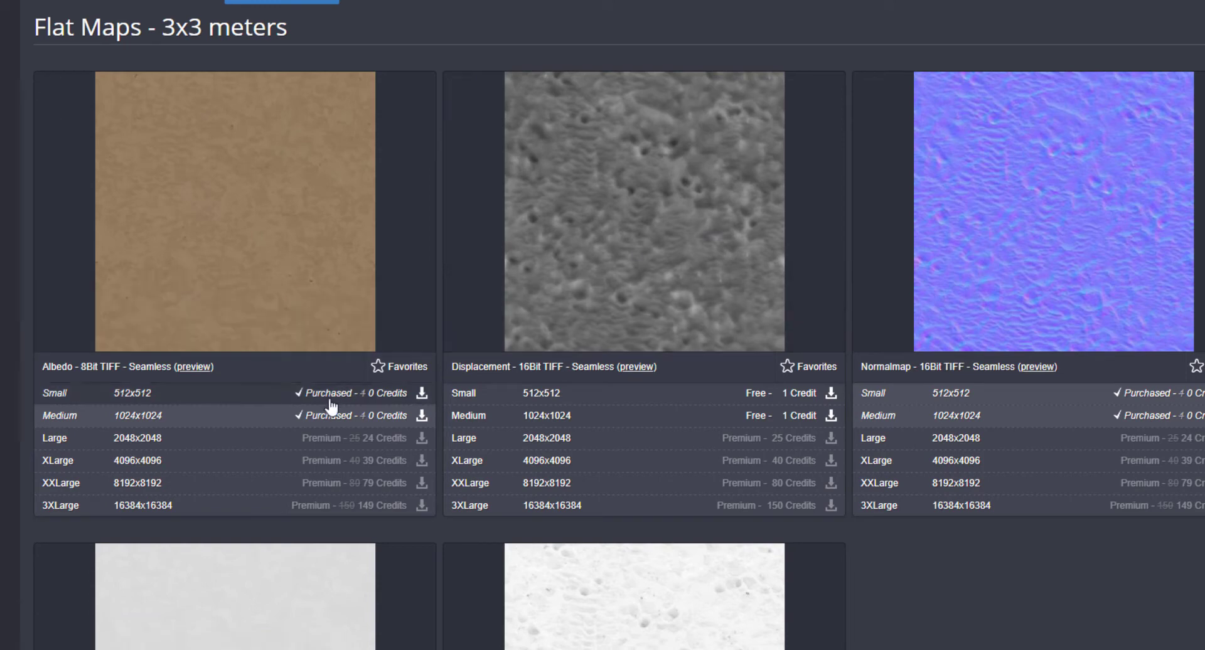
{"action": "left_click", "coordinate": [340, 419]}
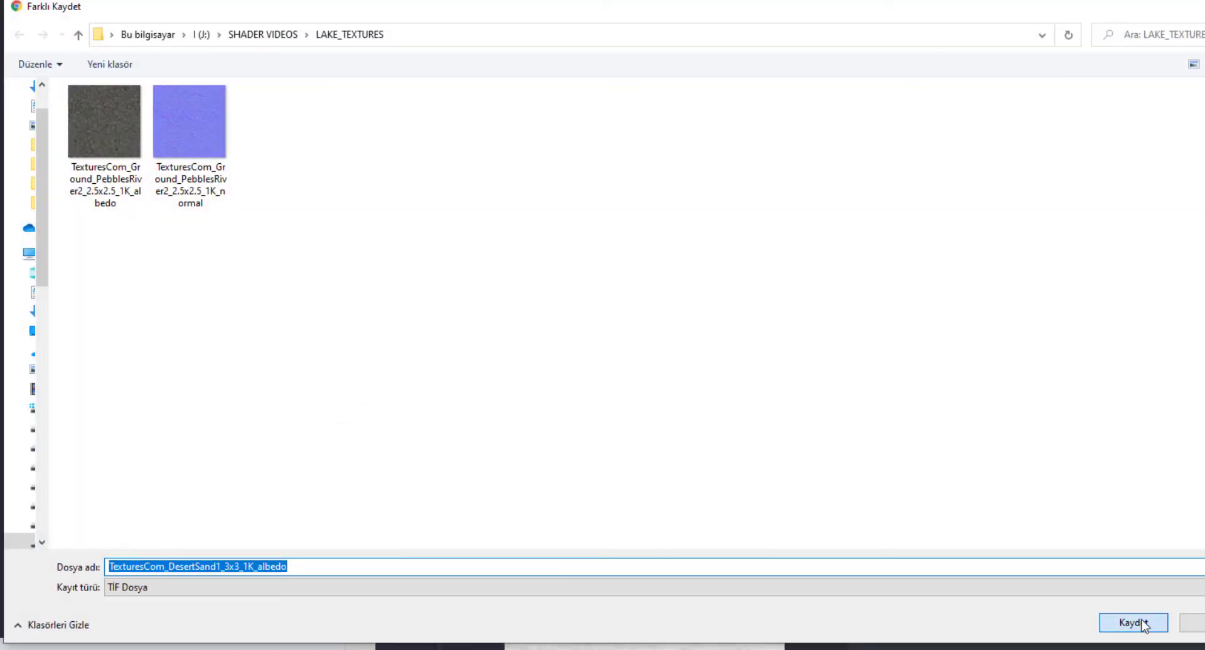
{"action": "left_click", "coordinate": [1141, 621]}
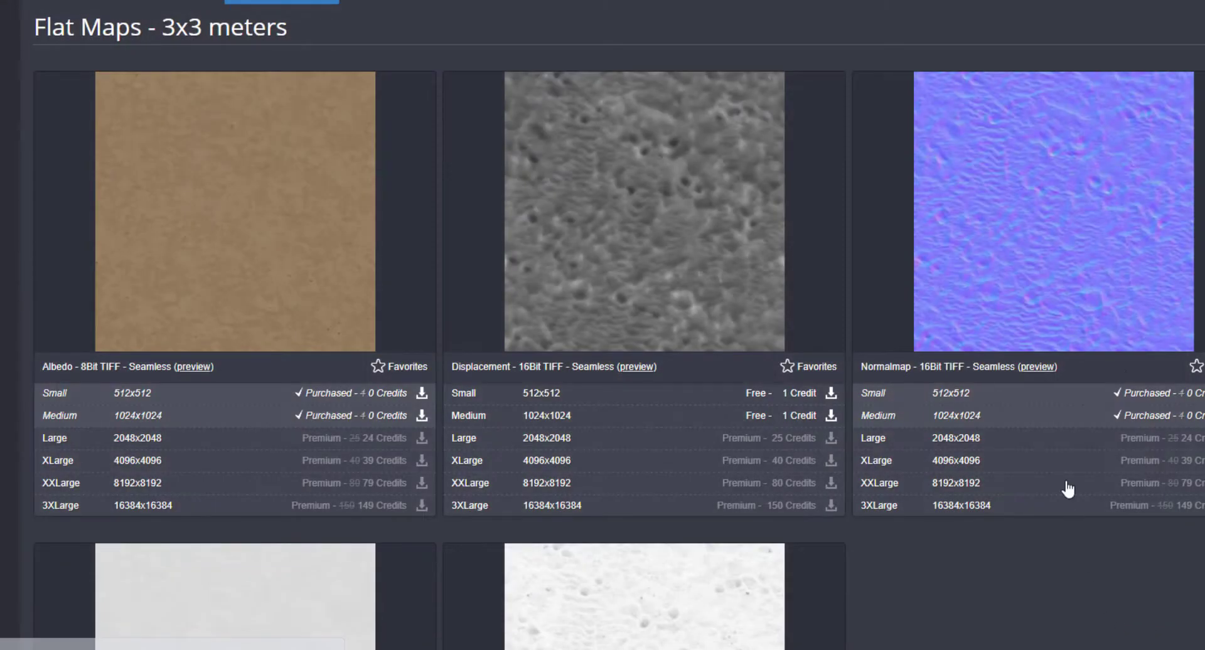
{"action": "left_click", "coordinate": [1143, 419]}
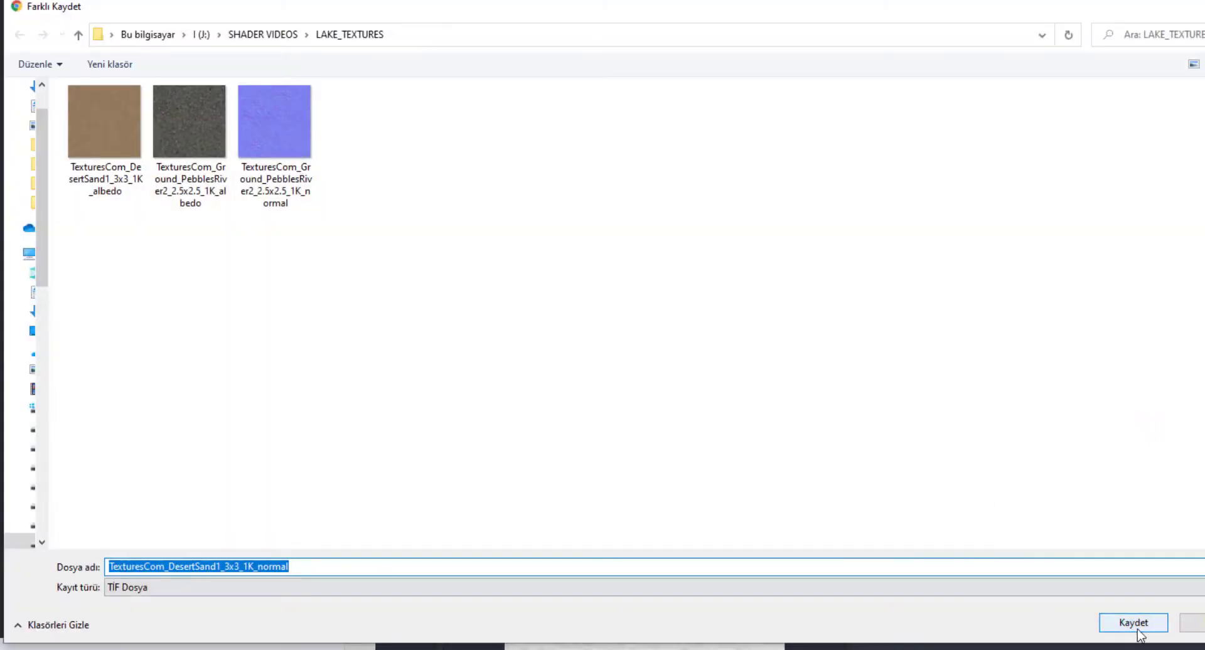
{"action": "left_click", "coordinate": [1139, 631]}
- Search the texture library for "grass"
{"action": "scroll", "coordinate": [182, 63], "scroll_direction": "up", "scroll_amount": 10}
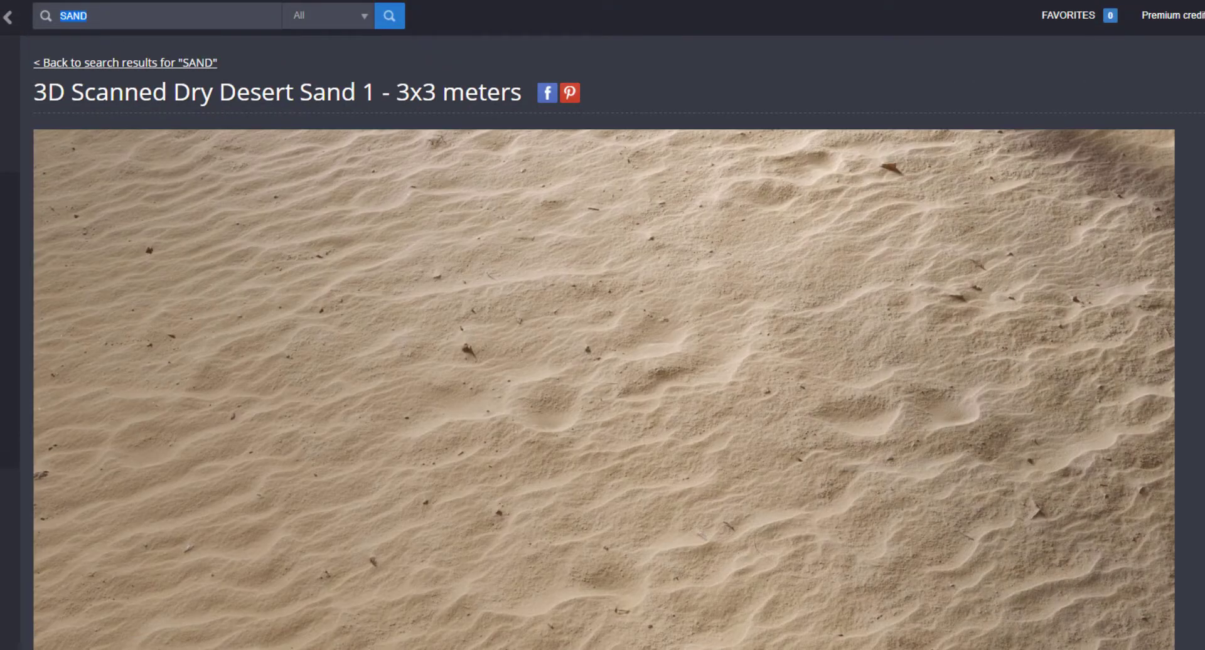
{"action": "type", "text": "grass"}
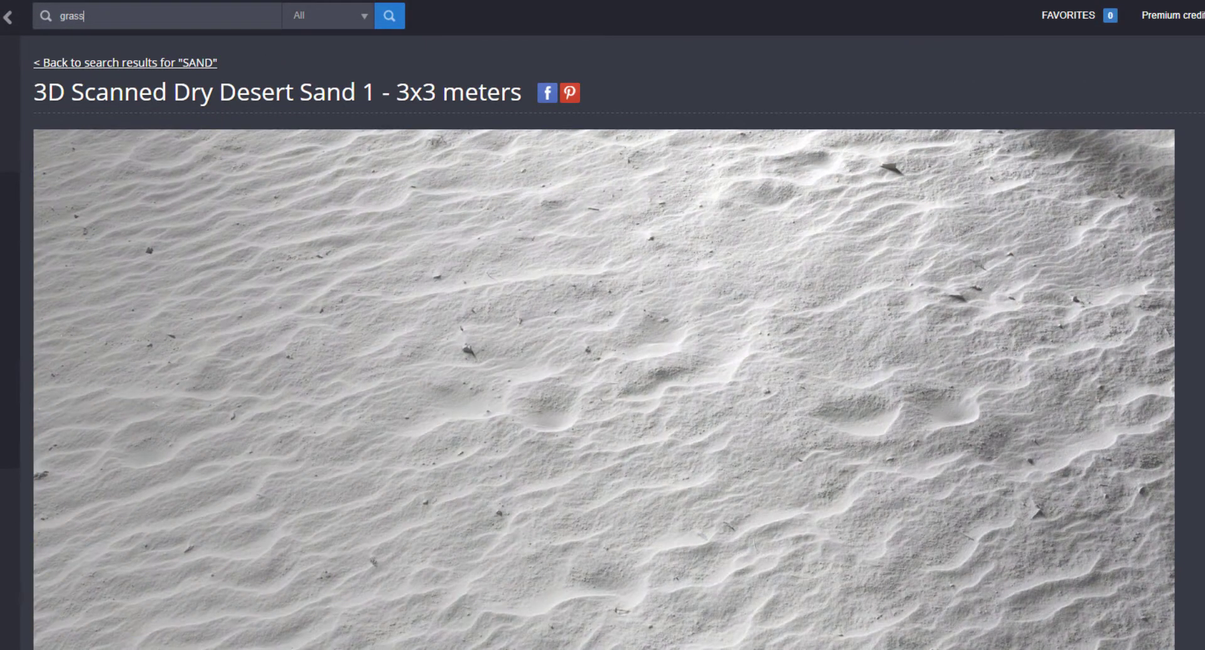
{"action": "key", "text": "Return"}
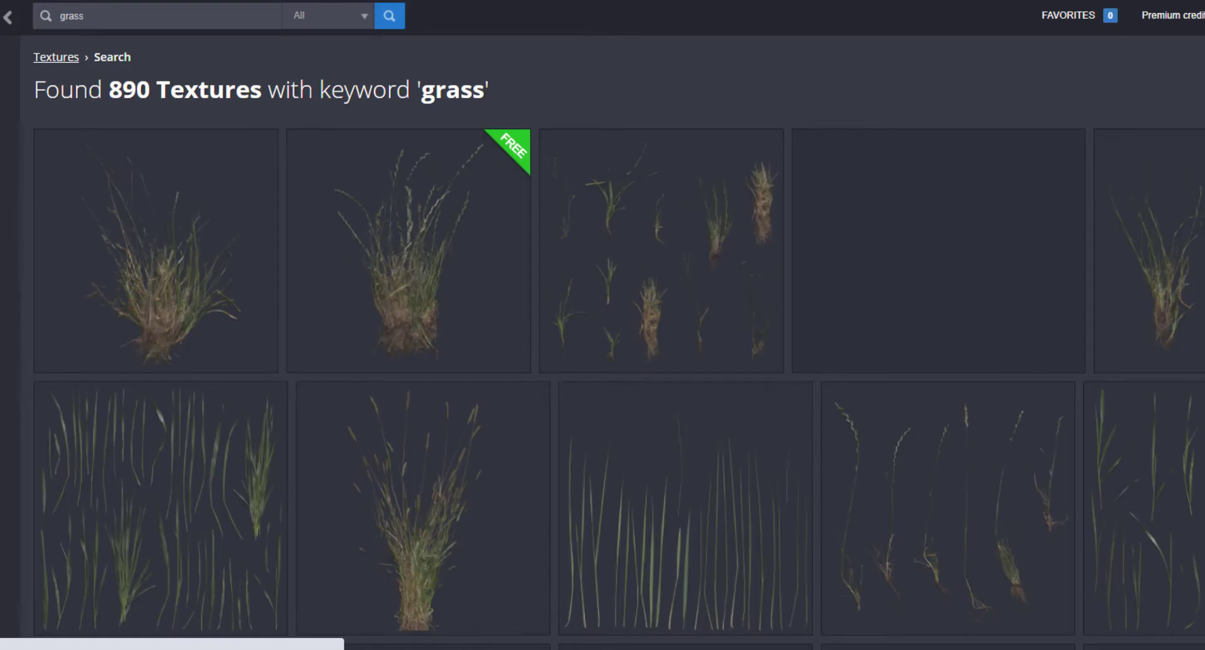
- Look through the grass search results and open the Grass0169 texture, the pale green ground with faint darker patches
{"action": "scroll", "coordinate": [180, 224], "scroll_direction": "down", "scroll_amount": 10}
{"action": "scroll", "coordinate": [245, 225], "scroll_direction": "down", "scroll_amount": 15}
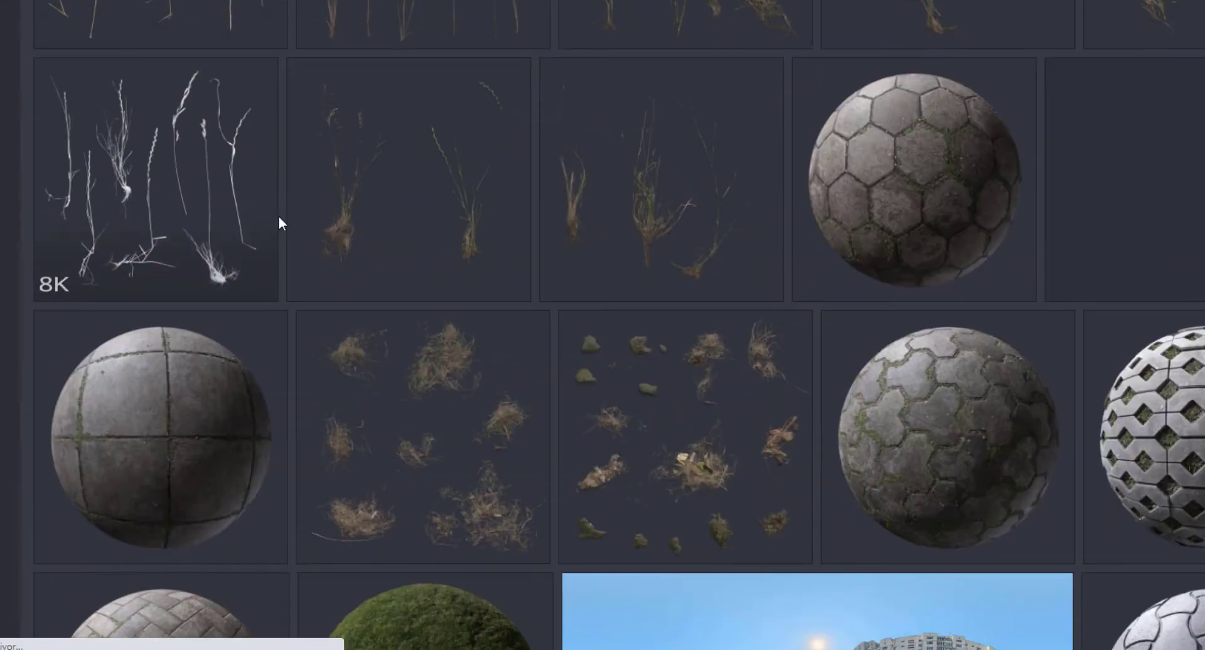
{"action": "scroll", "coordinate": [323, 233], "scroll_direction": "down", "scroll_amount": 15}
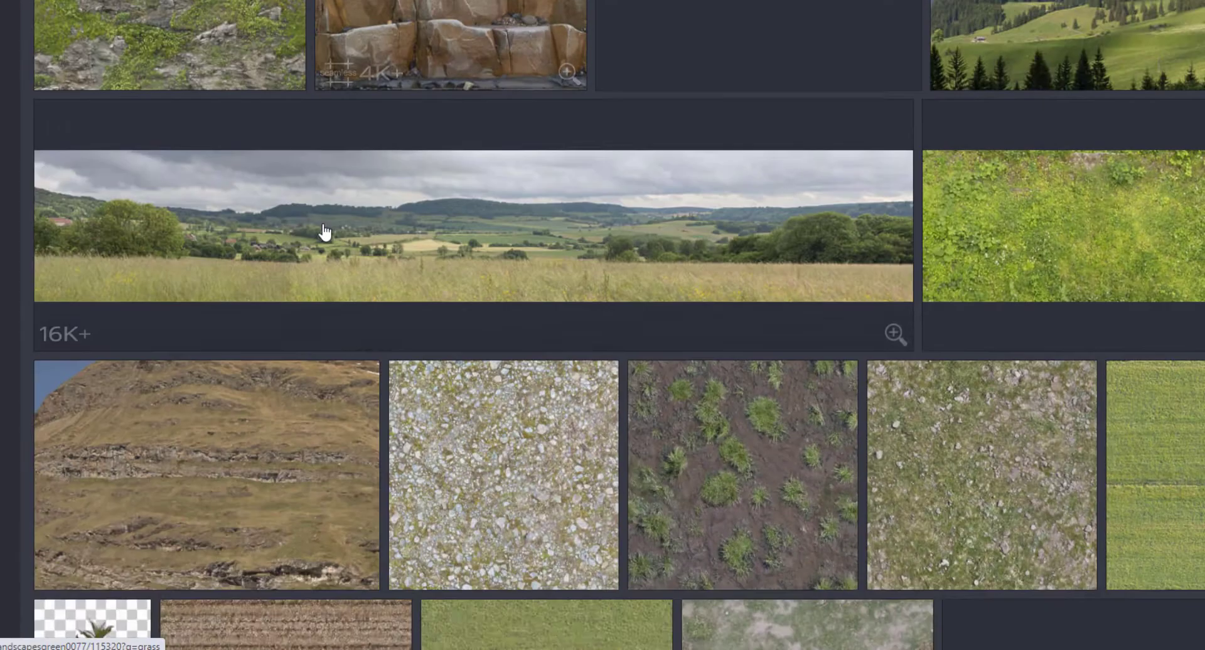
{"action": "scroll", "coordinate": [327, 232], "scroll_direction": "down", "scroll_amount": 4}
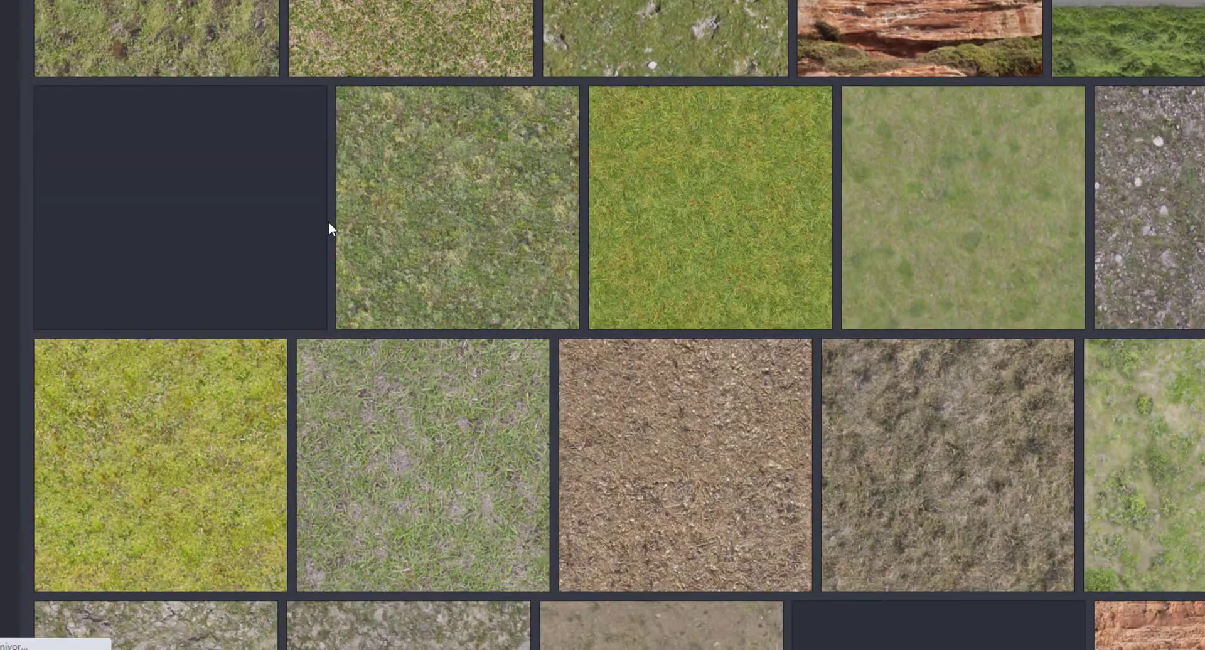
{"action": "left_click", "coordinate": [1006, 204]}
- Download the Small 1024x1024 seamless version of Image 1 as a JPEG into the LAKE_TEXTURES folder
{"action": "scroll", "coordinate": [432, 273], "scroll_direction": "down", "scroll_amount": 1}
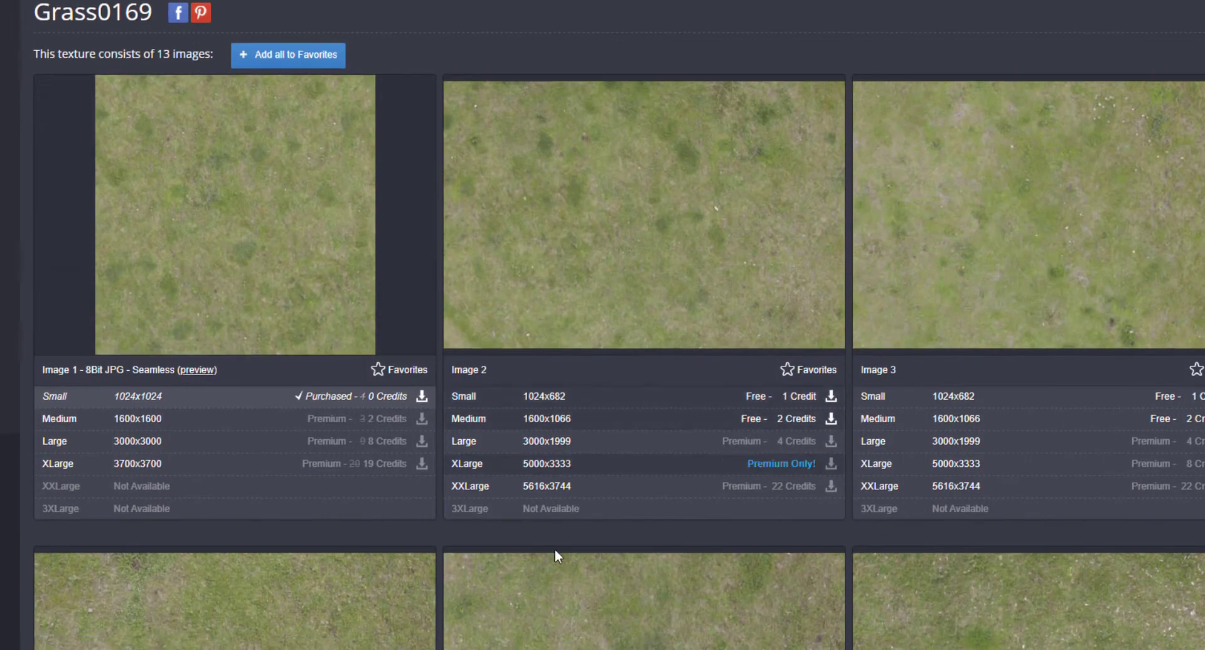
{"action": "left_click", "coordinate": [339, 398]}
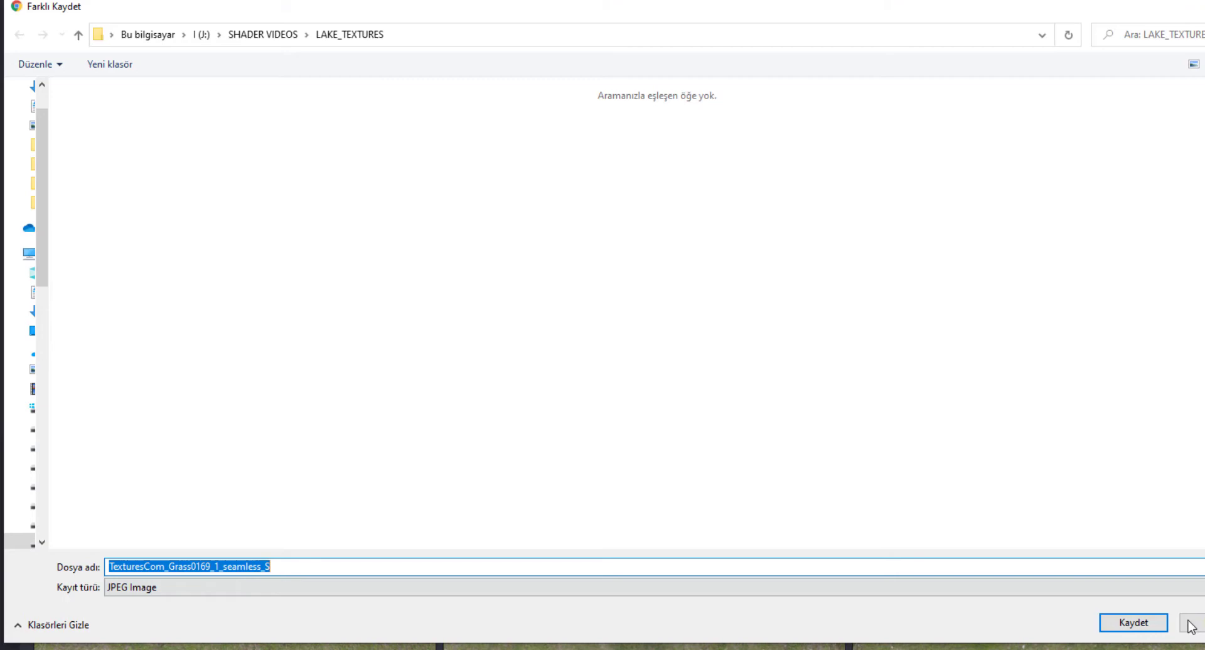
{"action": "left_click", "coordinate": [1133, 625]}
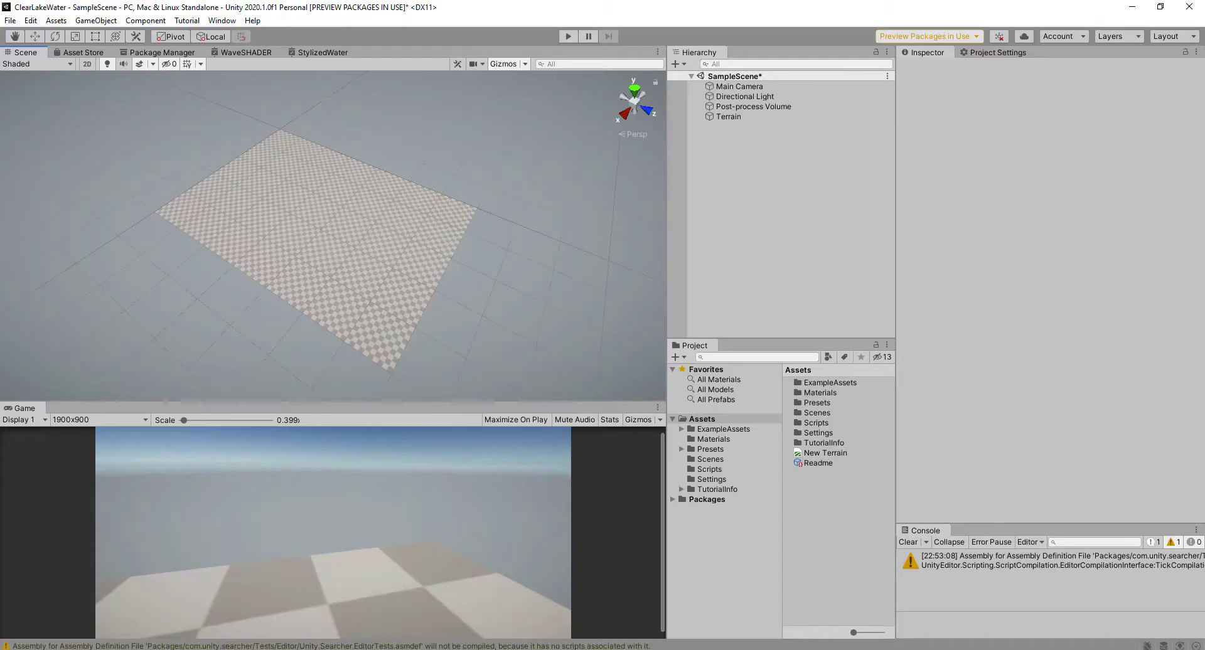
- In the ClearLakeWater Unity project, create a folder named Textures inside Assets and open it
{"action": "right_click", "coordinate": [703, 423]}
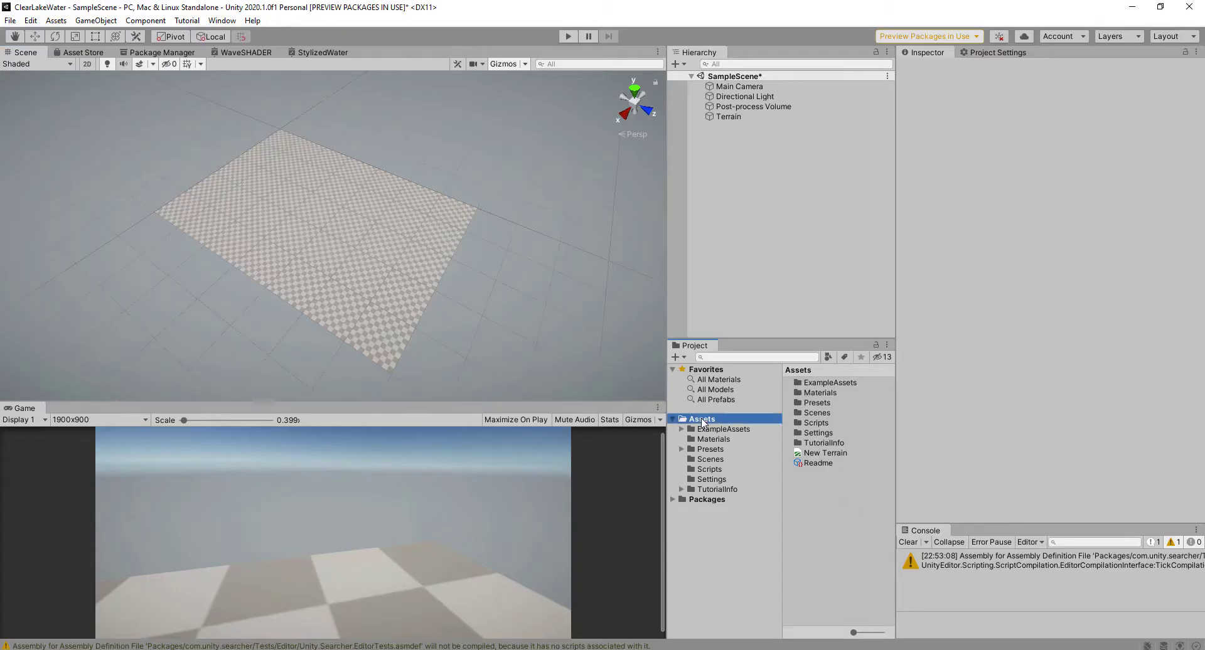
{"action": "mouse_move", "coordinate": [789, 95]}
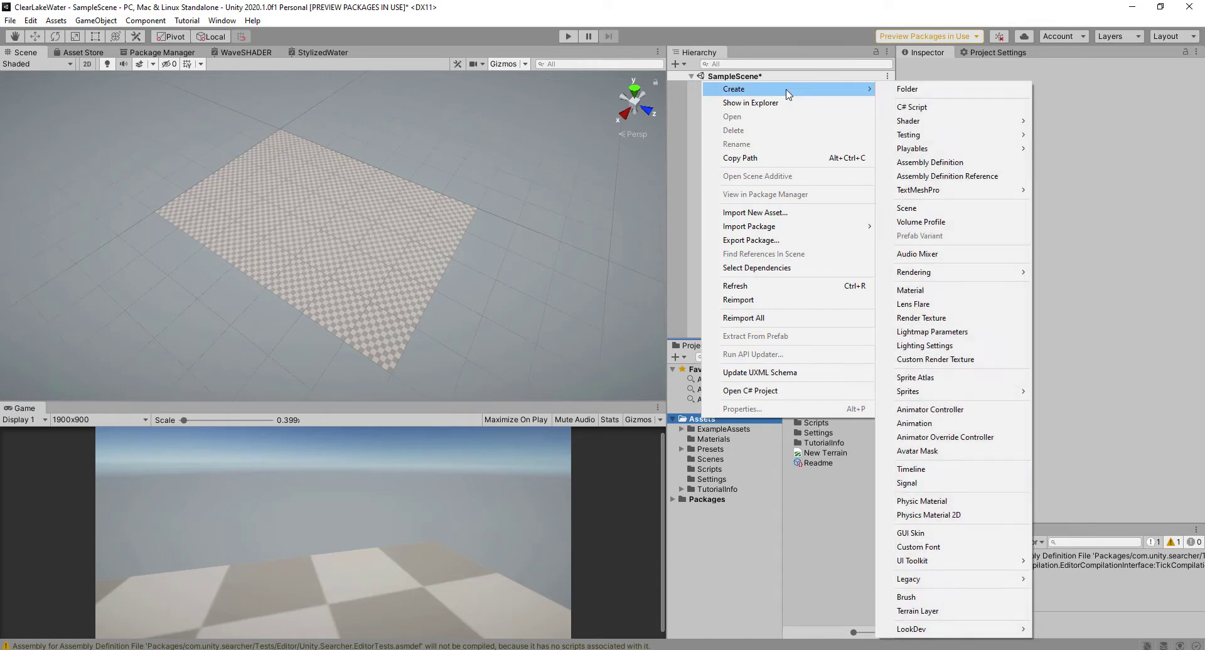
{"action": "left_click", "coordinate": [910, 91]}
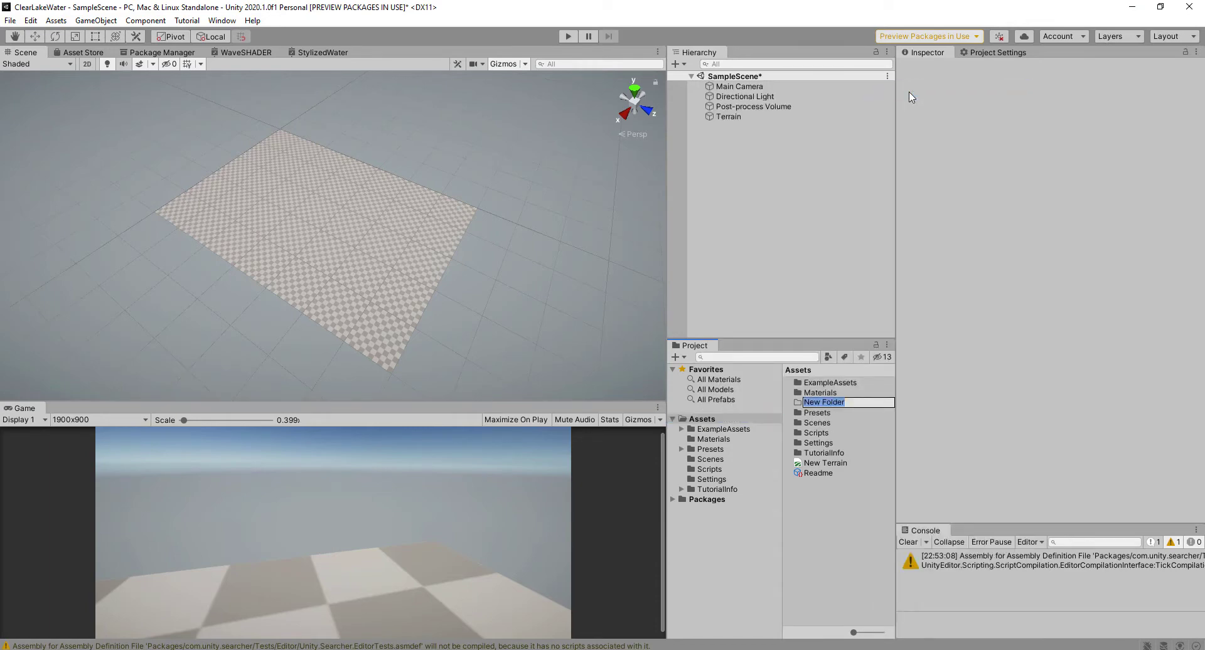
{"action": "type", "text": "Textures"}
{"action": "key", "text": "Return"}
{"action": "double_click", "coordinate": [820, 443]}
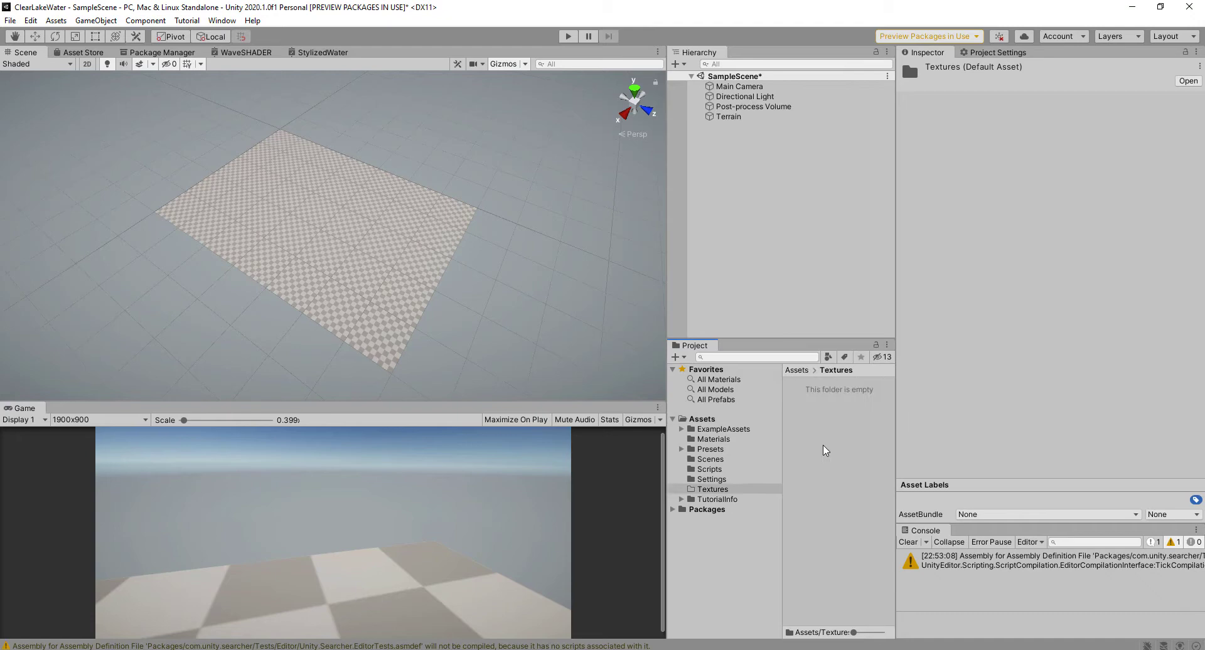
- Import all the downloaded sand, grass and pebble texture files into the Textures folder, then clear the selection
{"action": "right_click", "coordinate": [825, 481]}
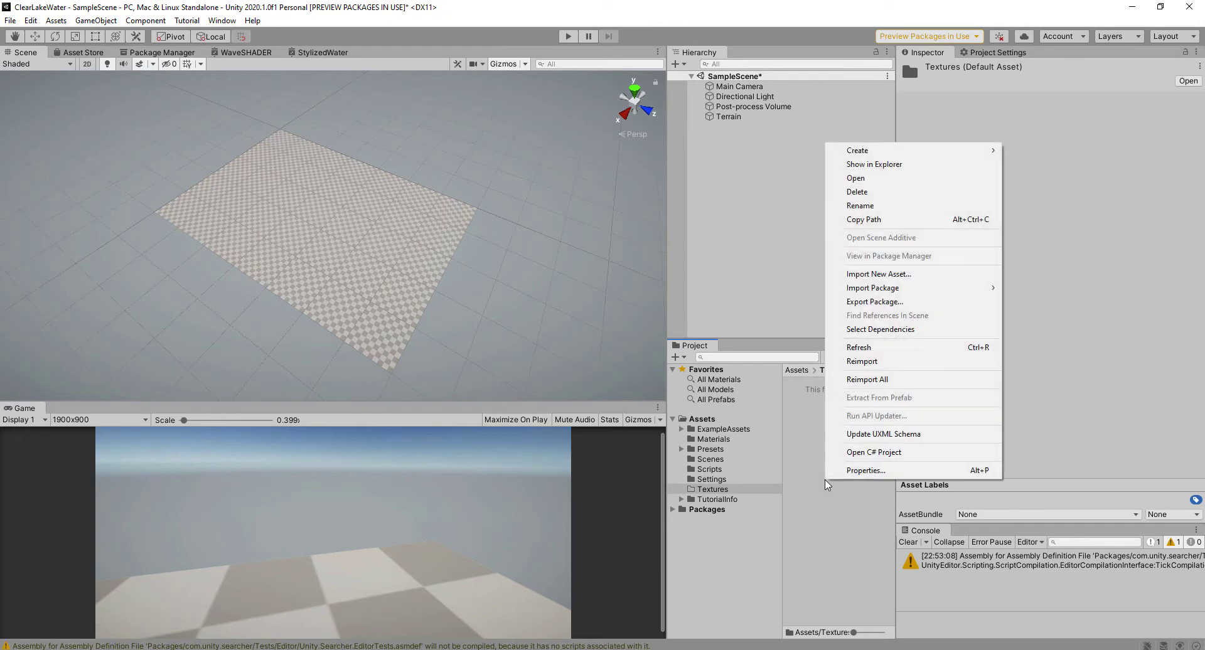
{"action": "left_click", "coordinate": [859, 277]}
{"action": "left_click_drag", "start_coordinate": [499, 286], "coordinate": [66, 144]}
{"action": "left_click", "coordinate": [887, 561]}
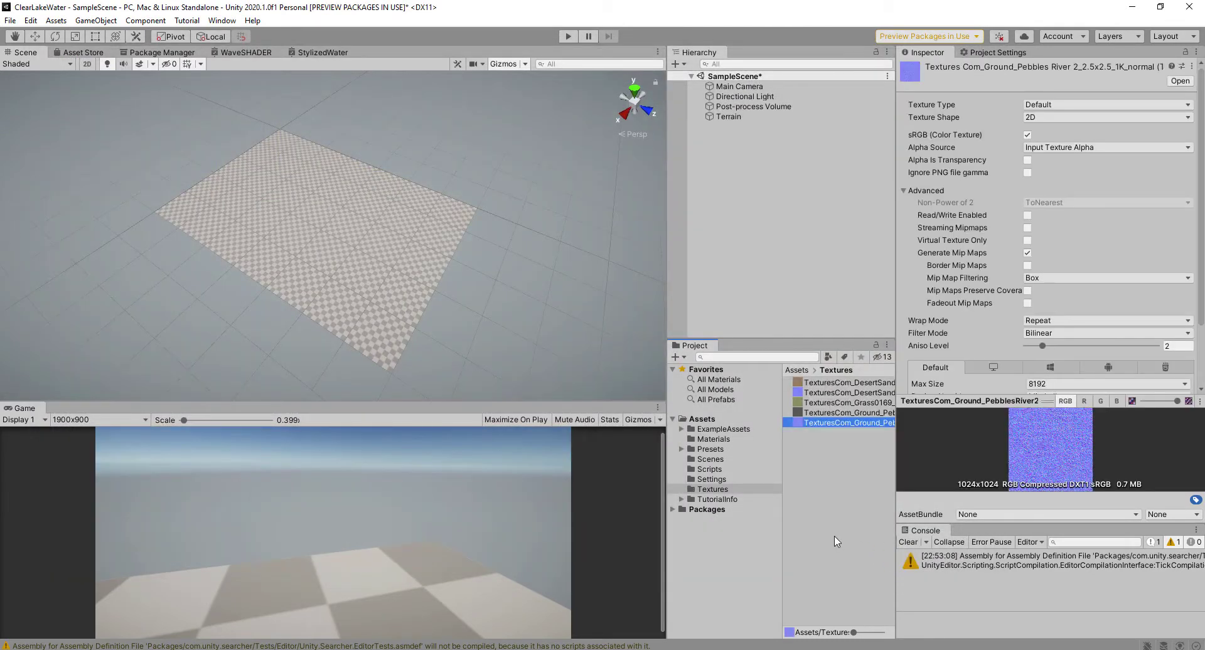
{"action": "left_click", "coordinate": [533, 304]}
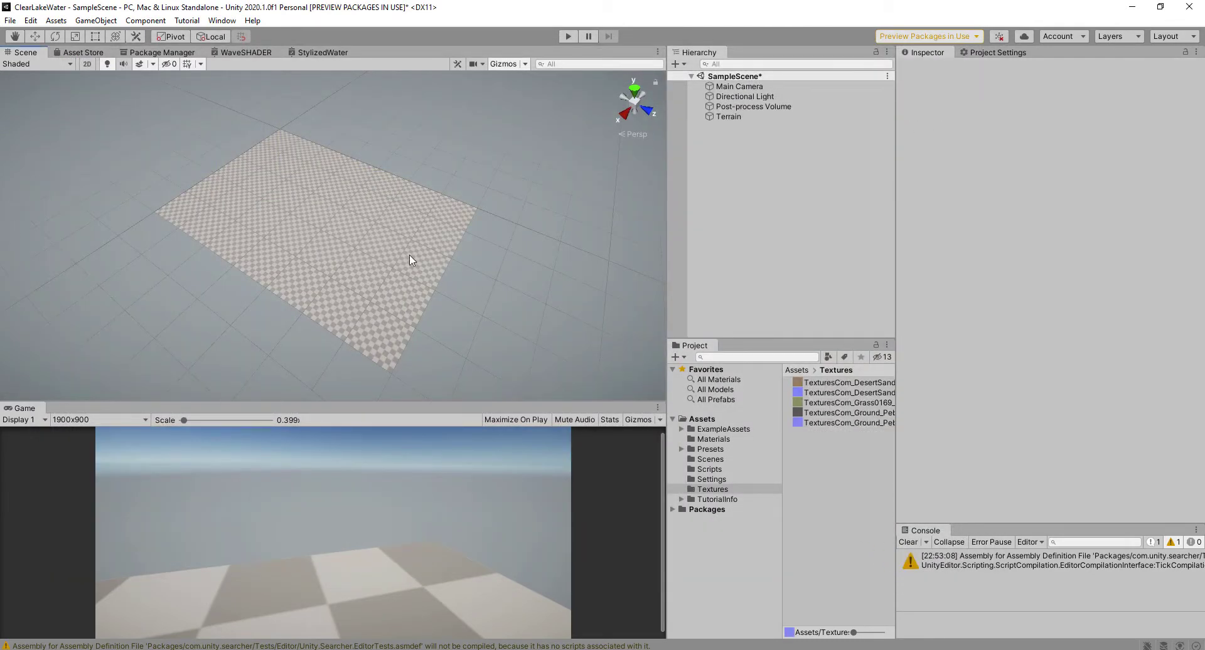
- Rename the Terrain object LAKE_BASE
{"action": "left_click", "coordinate": [399, 268]}
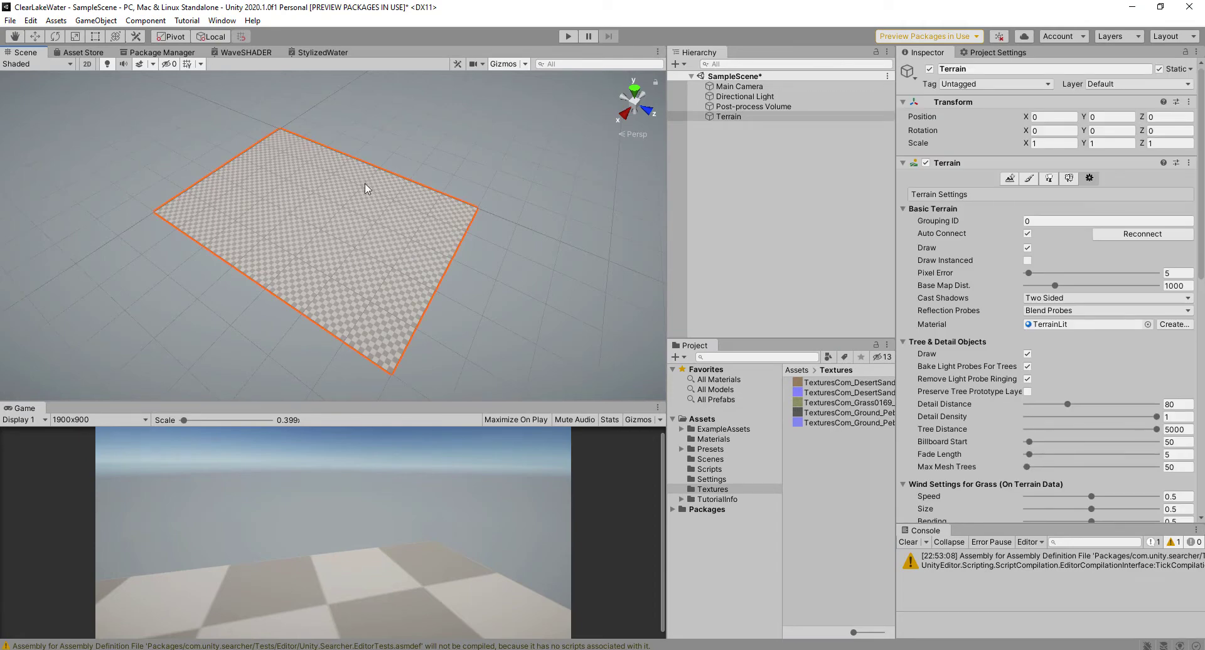
{"action": "double_click", "coordinate": [992, 70]}
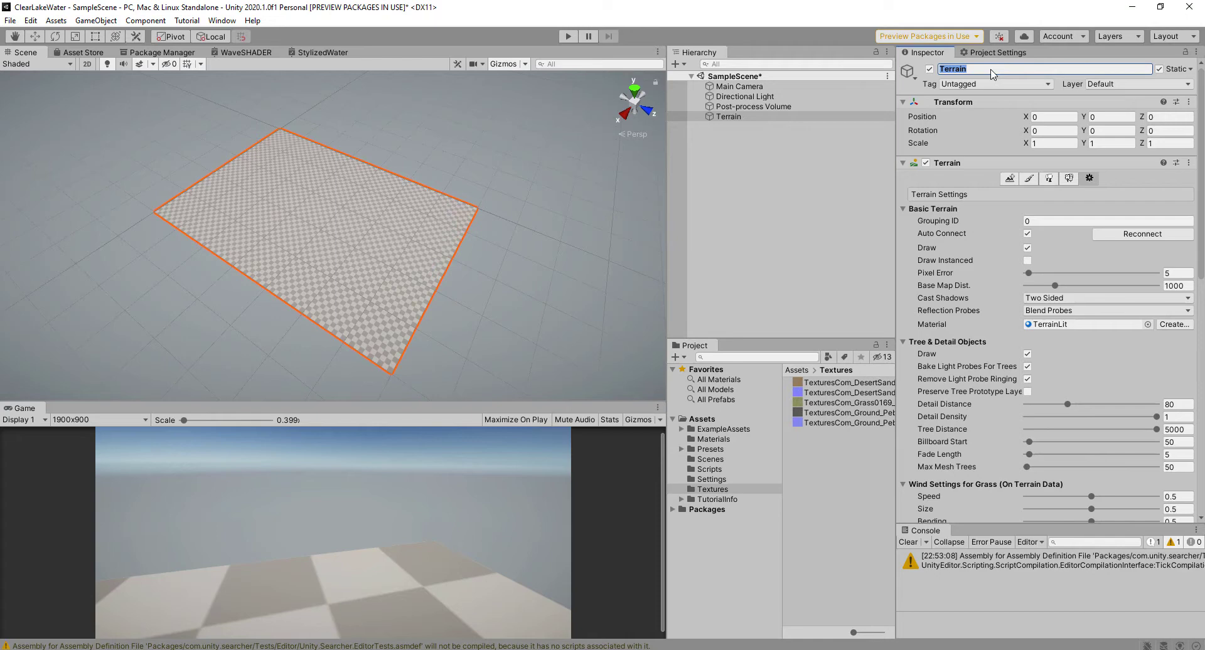
{"action": "type", "text": "LAKE_BASE"}
{"action": "left_click", "coordinate": [579, 252]}
{"action": "left_click", "coordinate": [336, 251]}
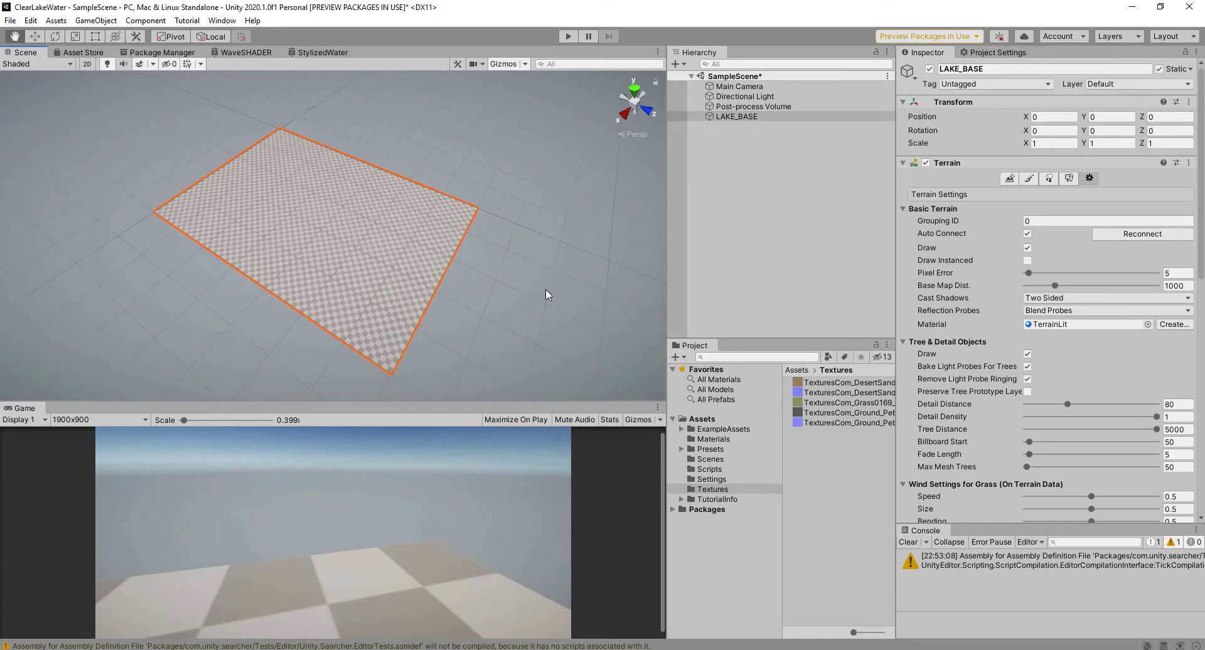
{"action": "middle_click_drag", "start_coordinate": [545, 290], "coordinate": [555, 268]}
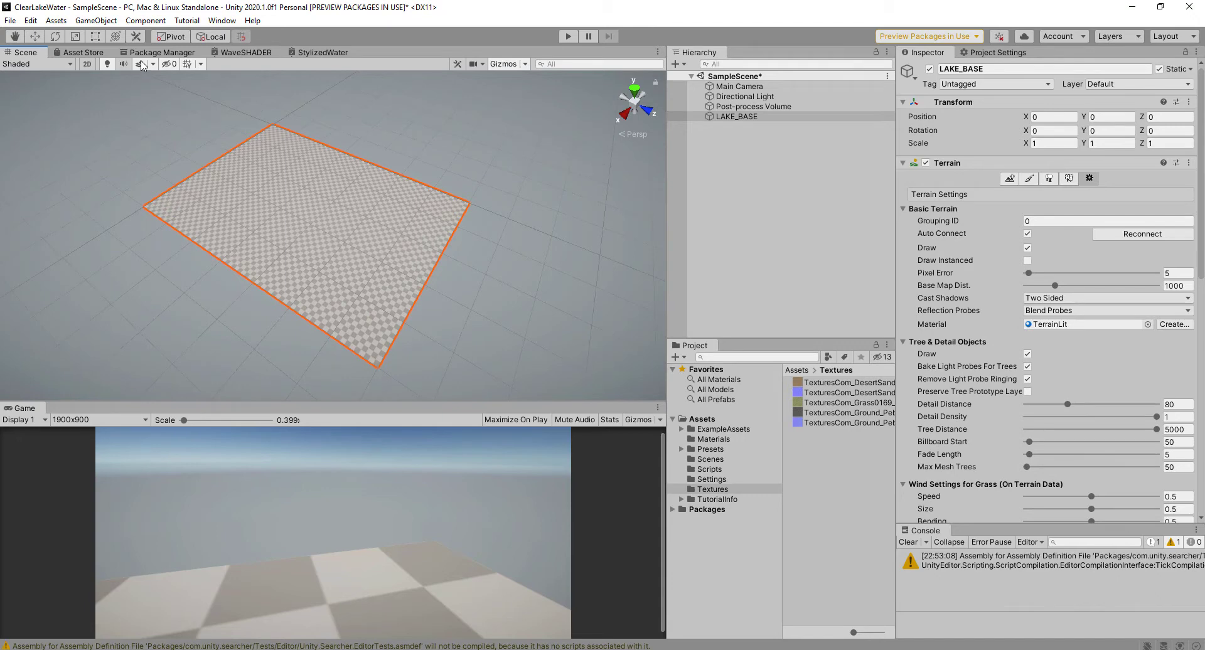
- Open the online Unity Asset Store and search it for "Rock"
{"action": "left_click", "coordinate": [84, 54]}
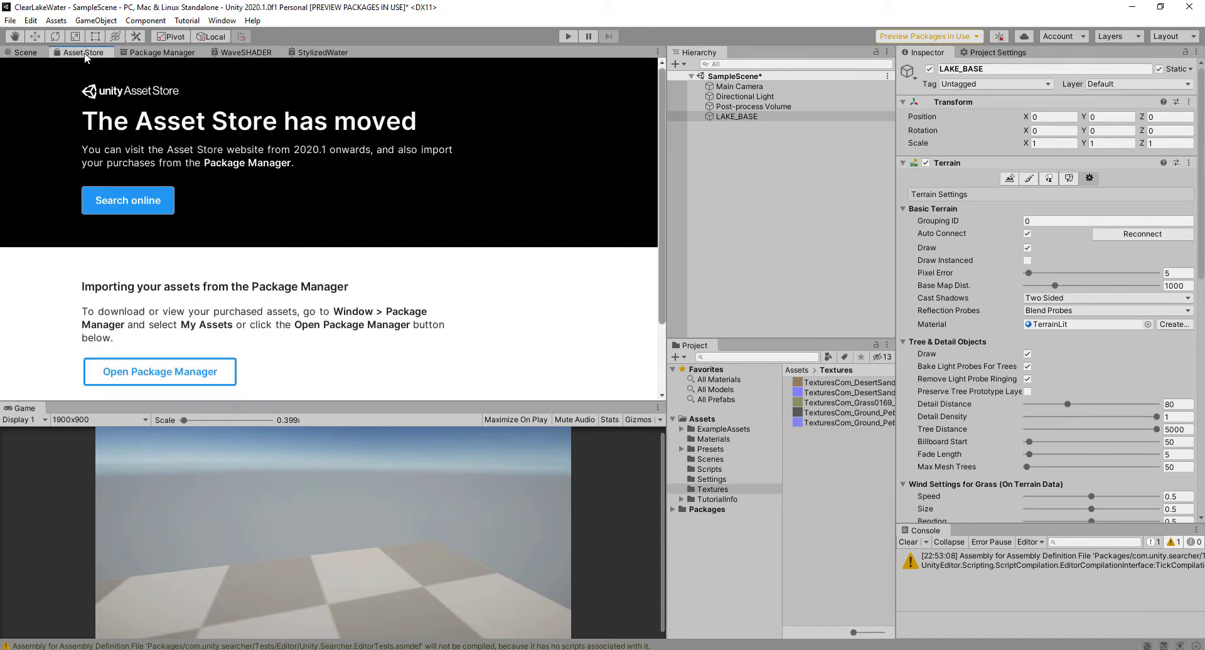
{"action": "left_click", "coordinate": [128, 201]}
{"action": "left_click", "coordinate": [271, 77]}
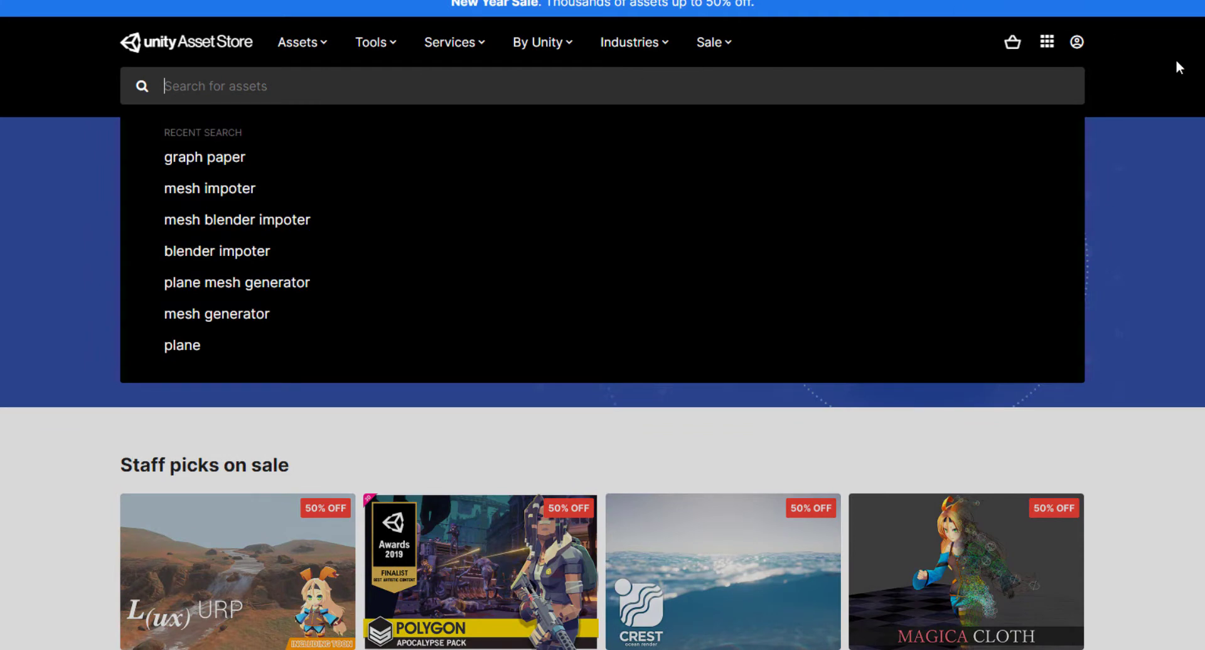
{"action": "type", "text": "Rock"}
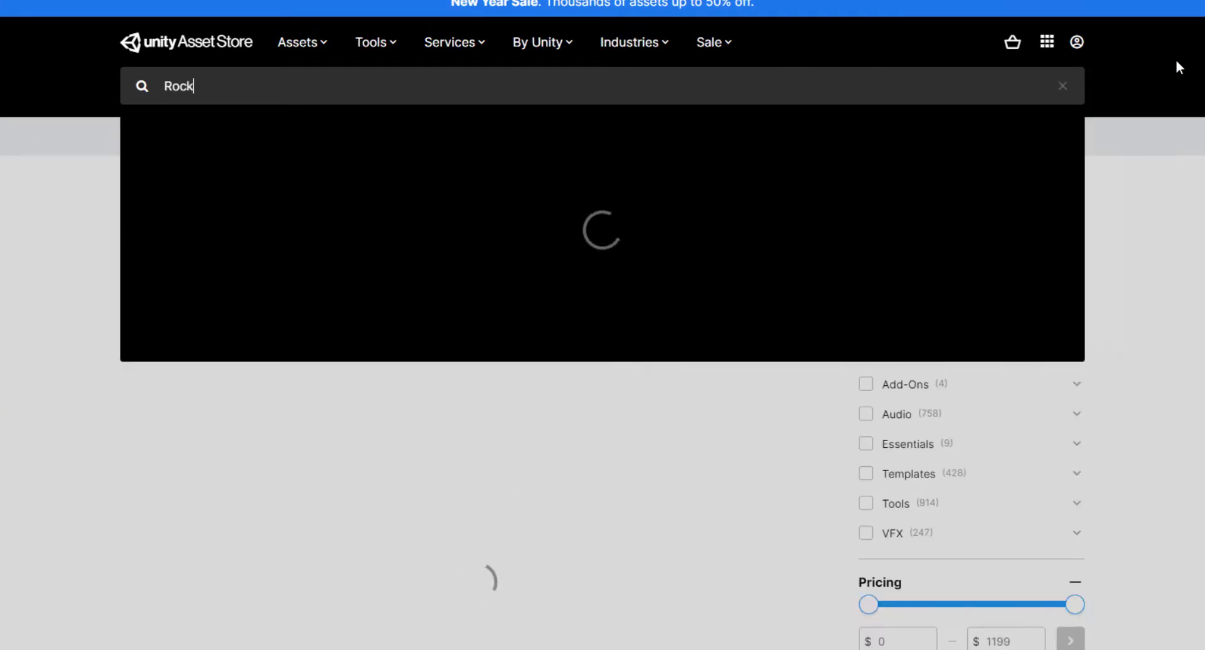
{"action": "key", "text": "Return"}
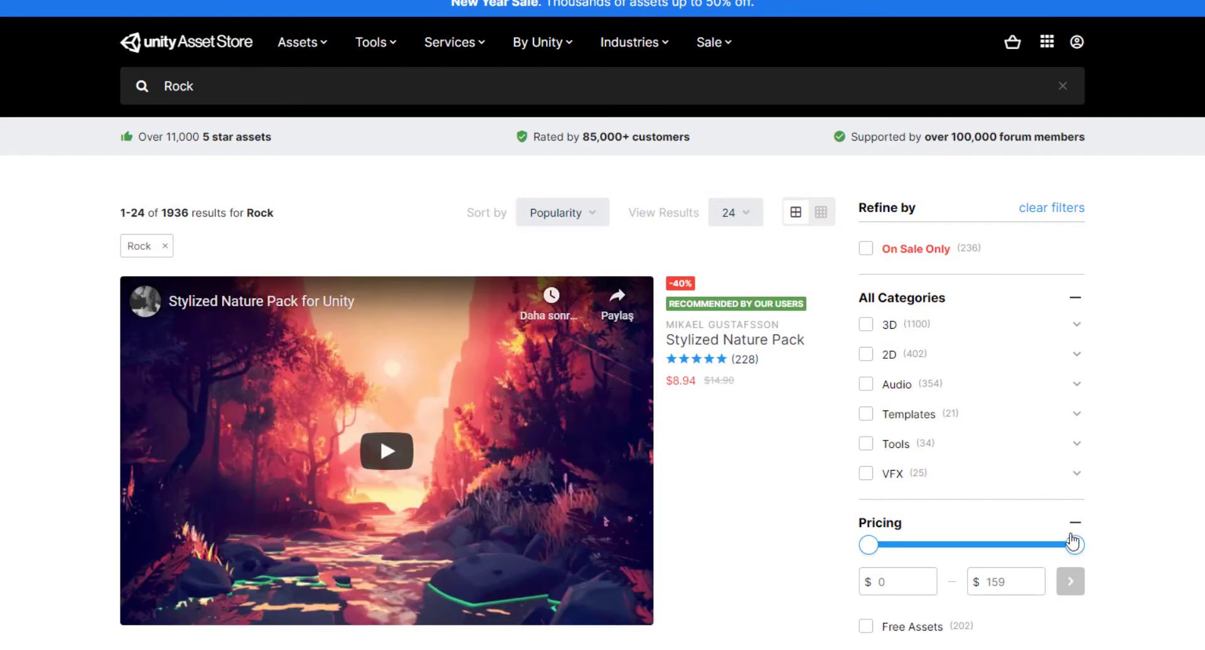
- Limit the rock results to a maximum price of $0 and open the Rock and Boulders 2 asset
{"action": "left_click_drag", "start_coordinate": [1073, 543], "coordinate": [909, 565]}
{"action": "left_click", "coordinate": [1072, 583]}
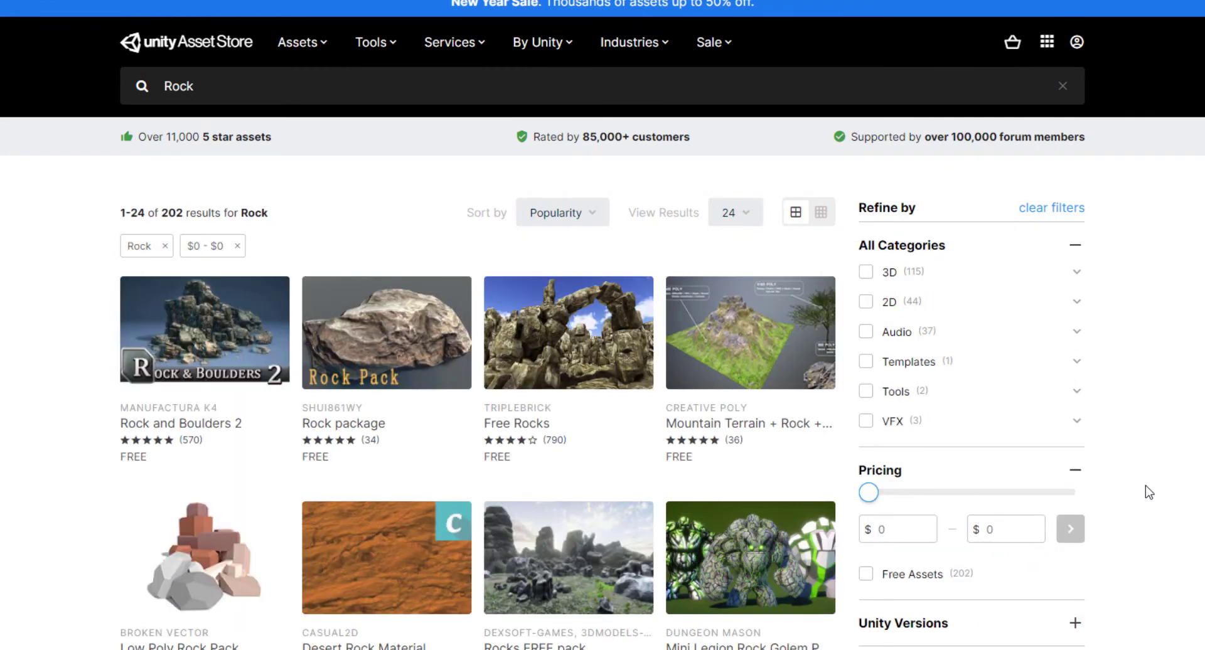
{"action": "scroll", "coordinate": [1145, 486], "scroll_direction": "down", "scroll_amount": 1}
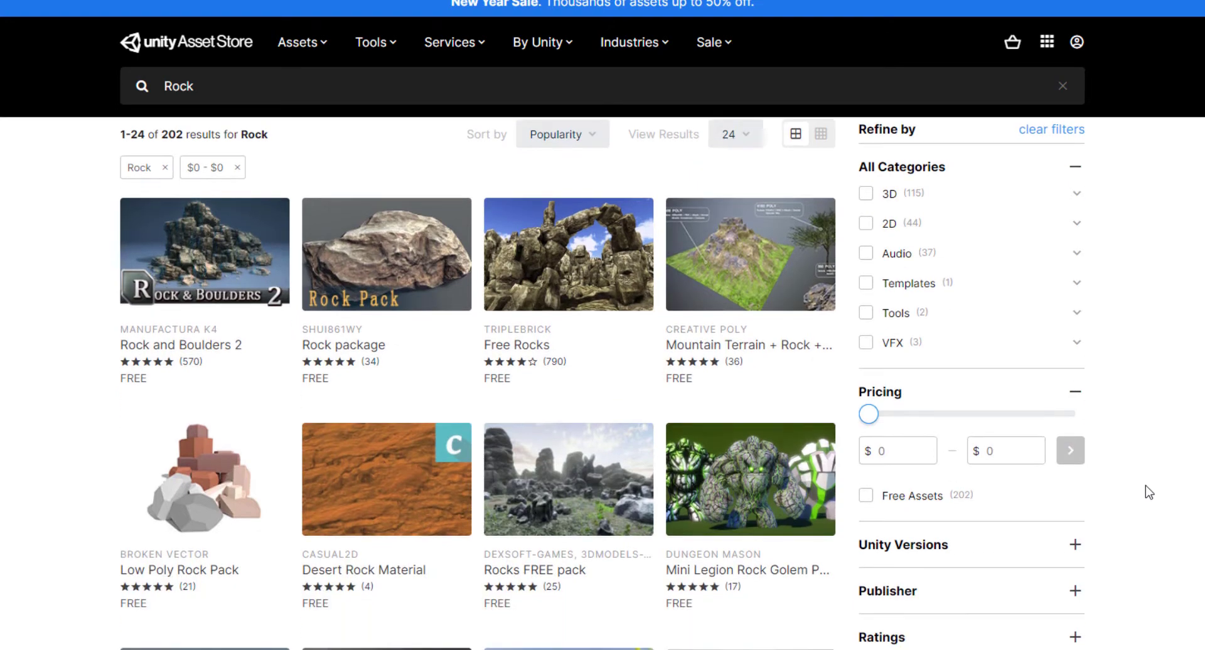
{"action": "left_click", "coordinate": [220, 241]}
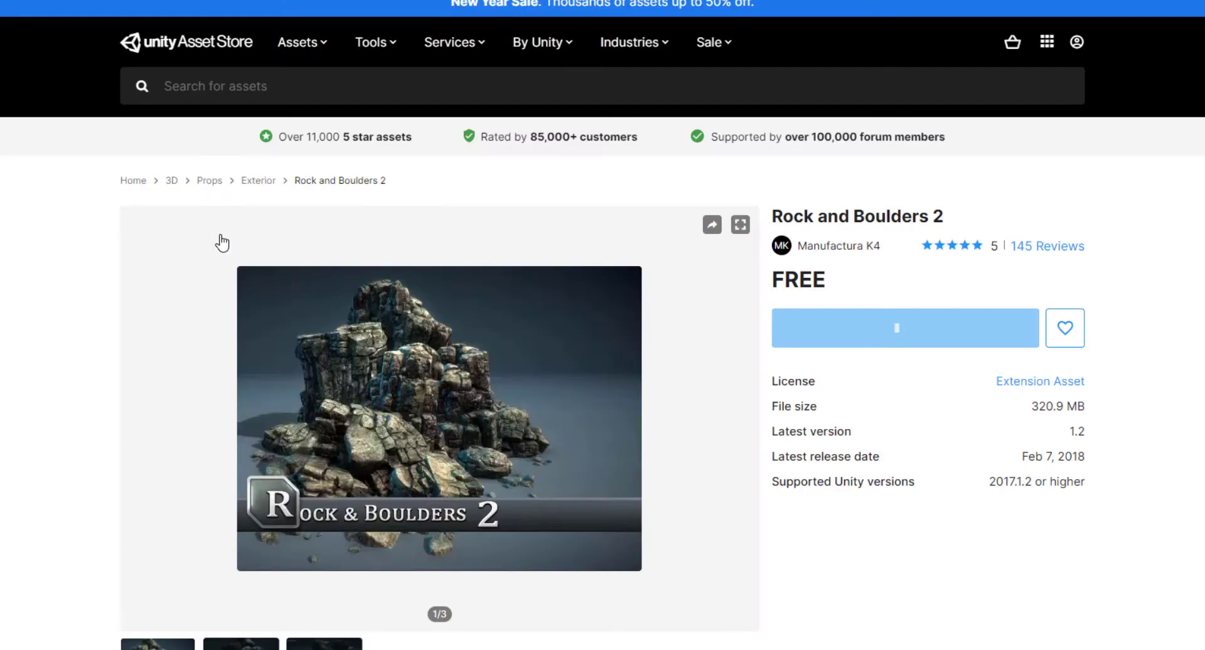
- Open Rock and Boulders 2 in Unity's Package Manager and import all of its files into the project
{"action": "left_click", "coordinate": [919, 338]}
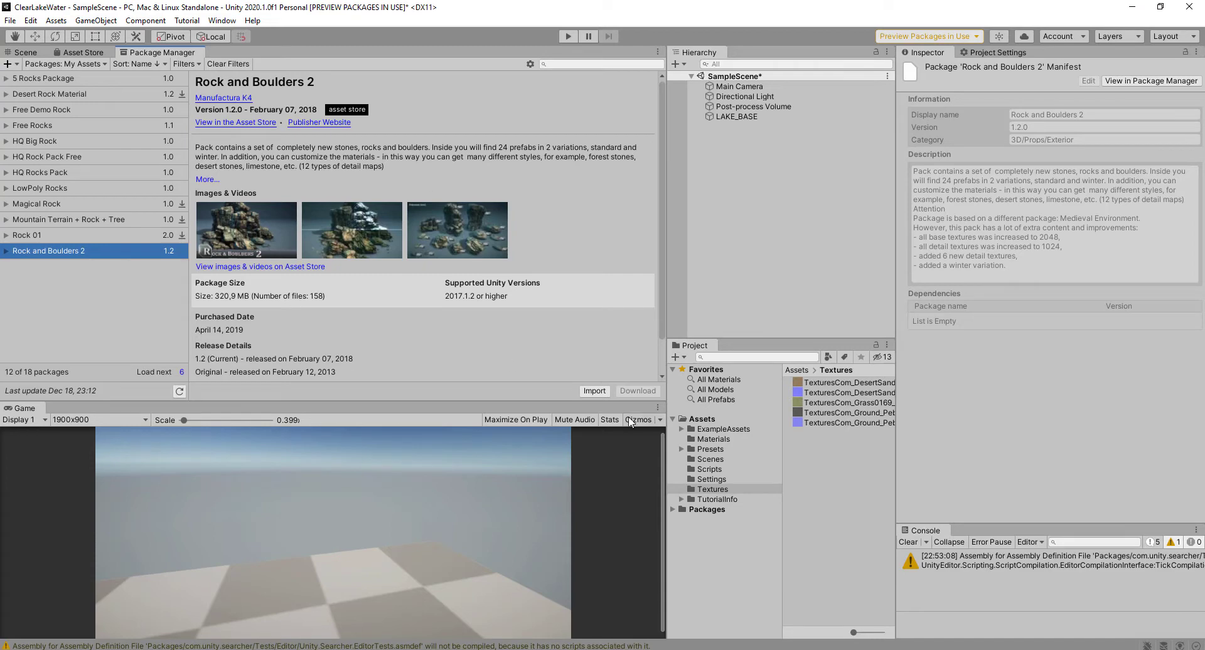
{"action": "left_click", "coordinate": [595, 392]}
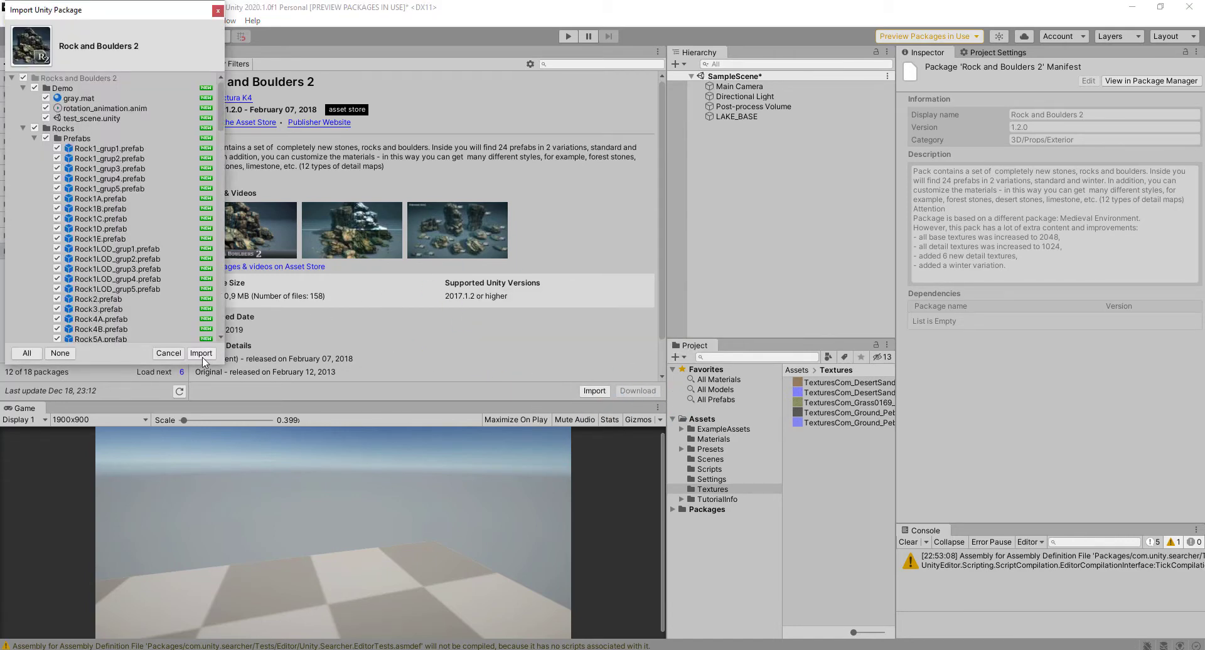
{"action": "left_click", "coordinate": [201, 353]}
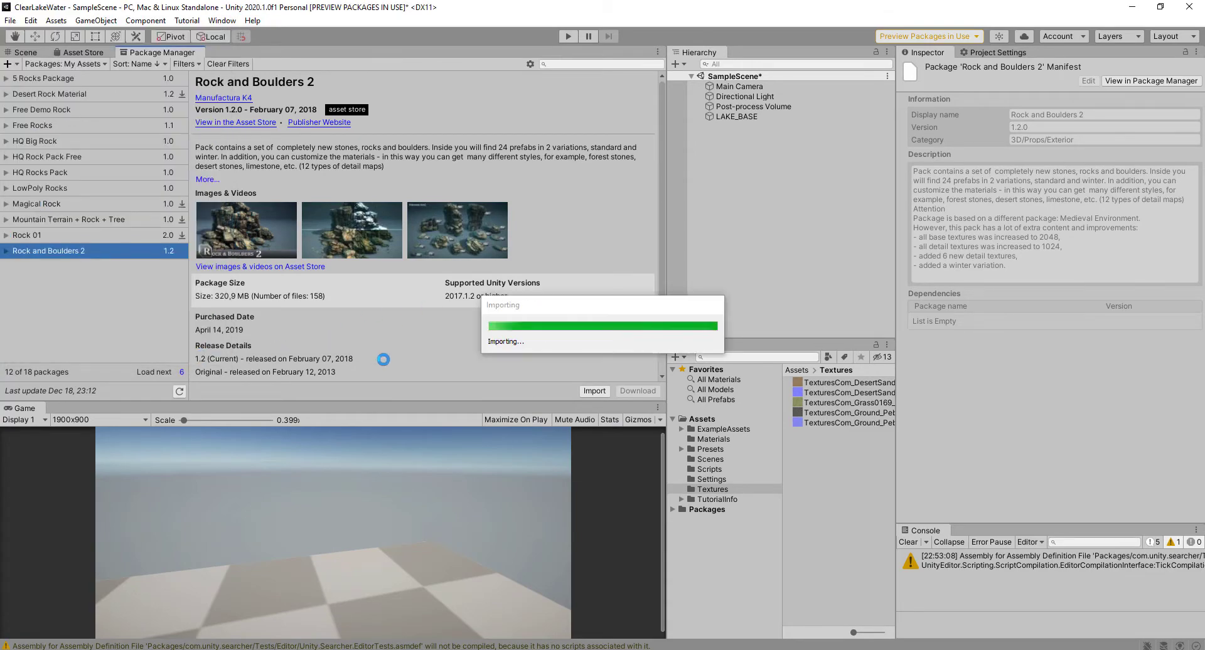
- Return to the free Rock results in the online Asset Store and open Rock package and Rocks FREE pack in Unity
{"action": "left_click", "coordinate": [88, 54]}
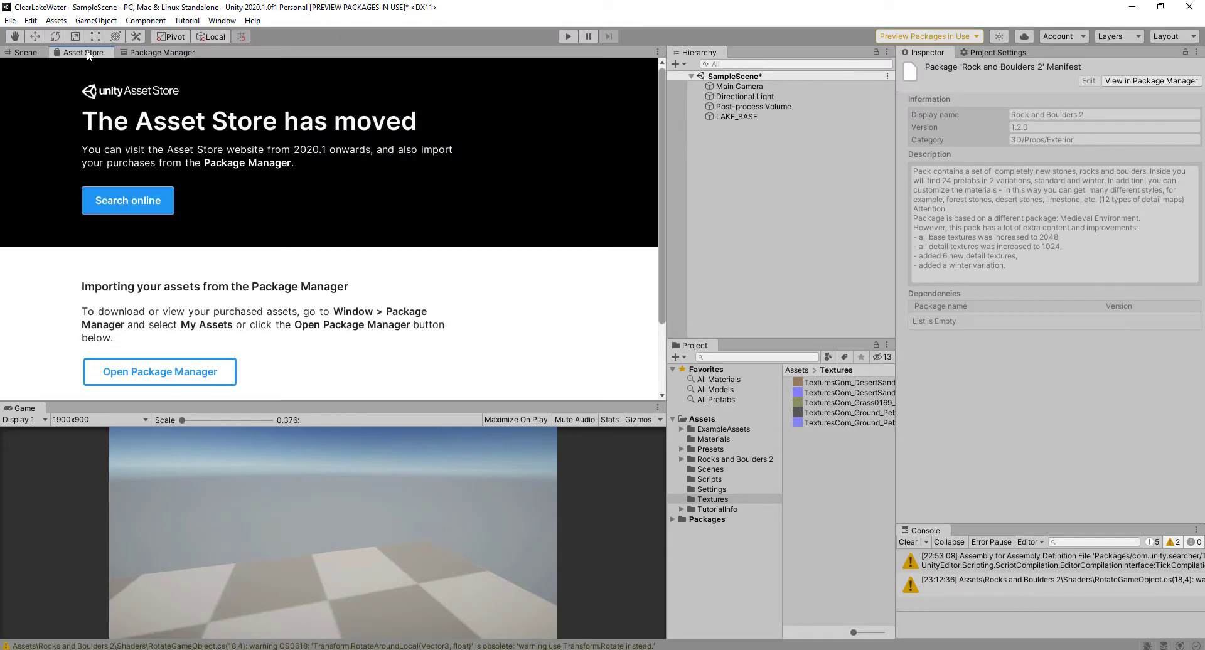
{"action": "left_click", "coordinate": [130, 200]}
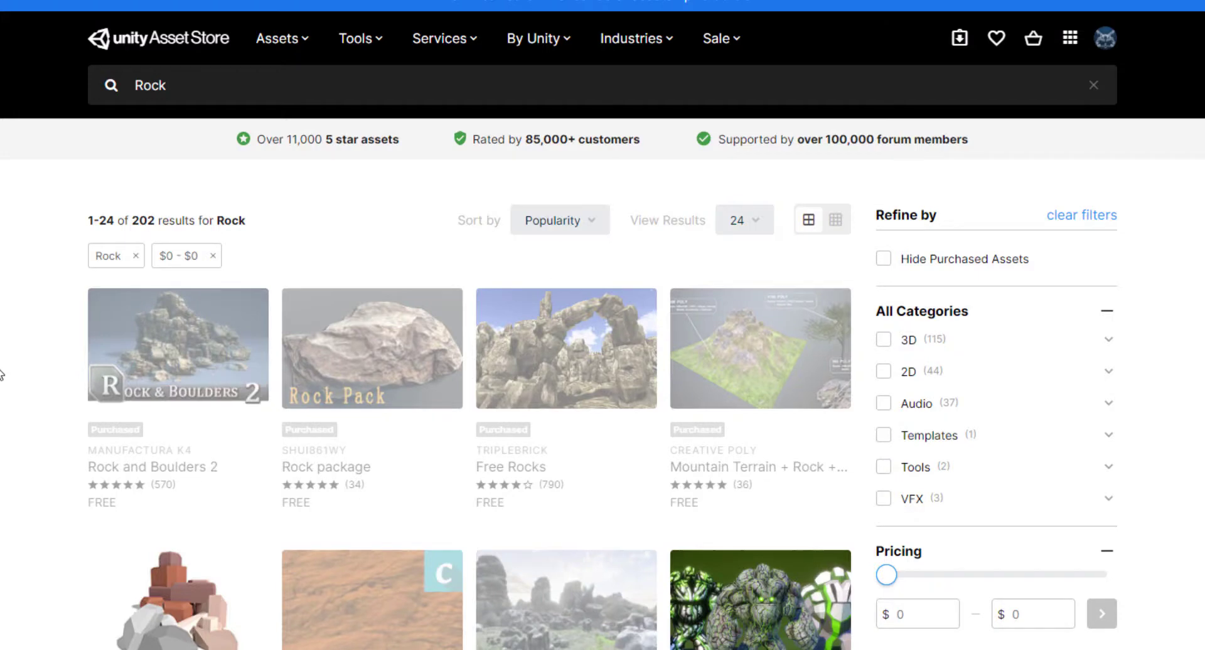
{"action": "scroll", "coordinate": [1, 375], "scroll_direction": "down", "scroll_amount": 3}
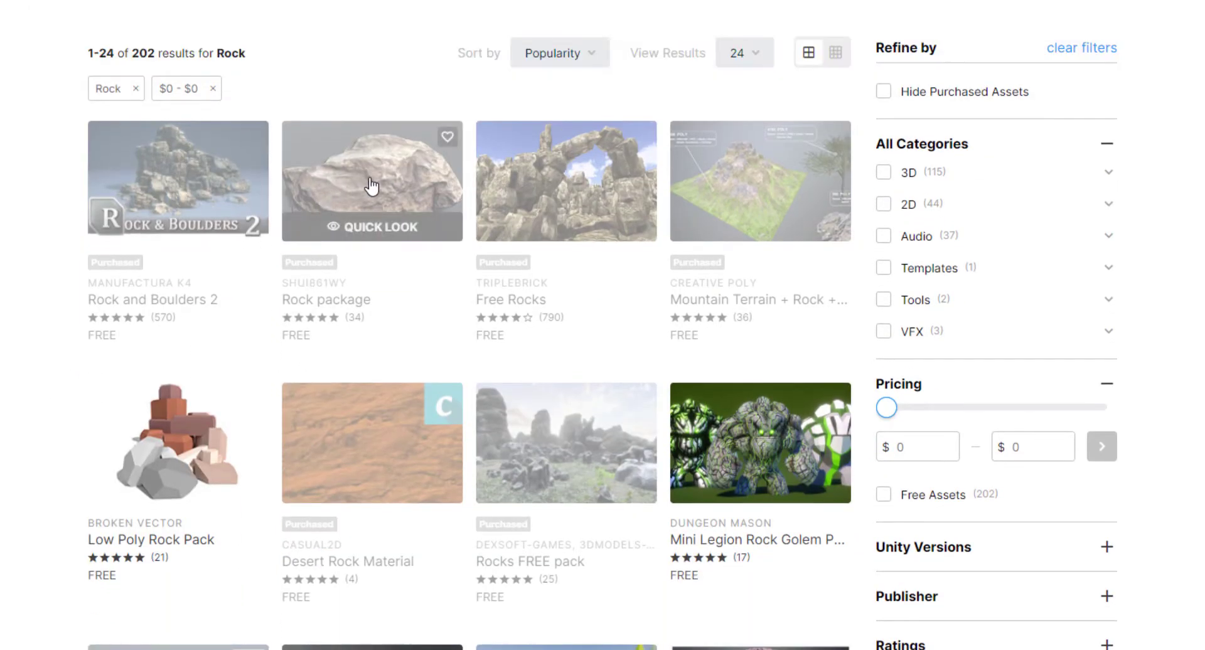
{"action": "left_click", "coordinate": [371, 187]}
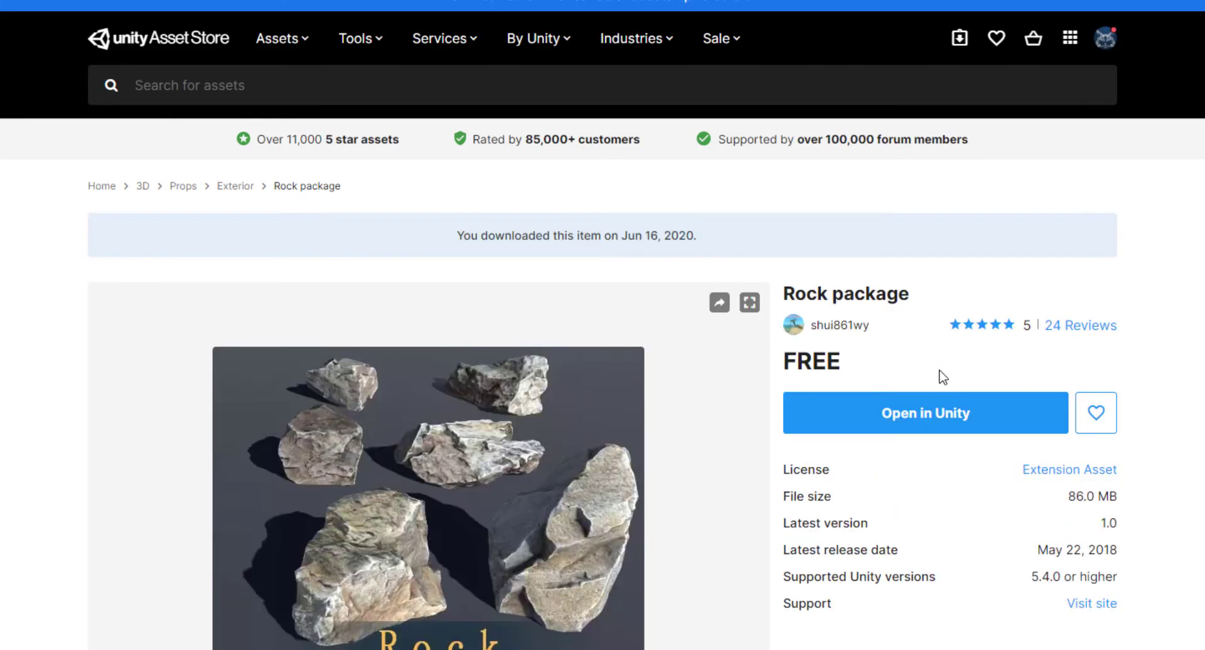
{"action": "left_click", "coordinate": [933, 418]}
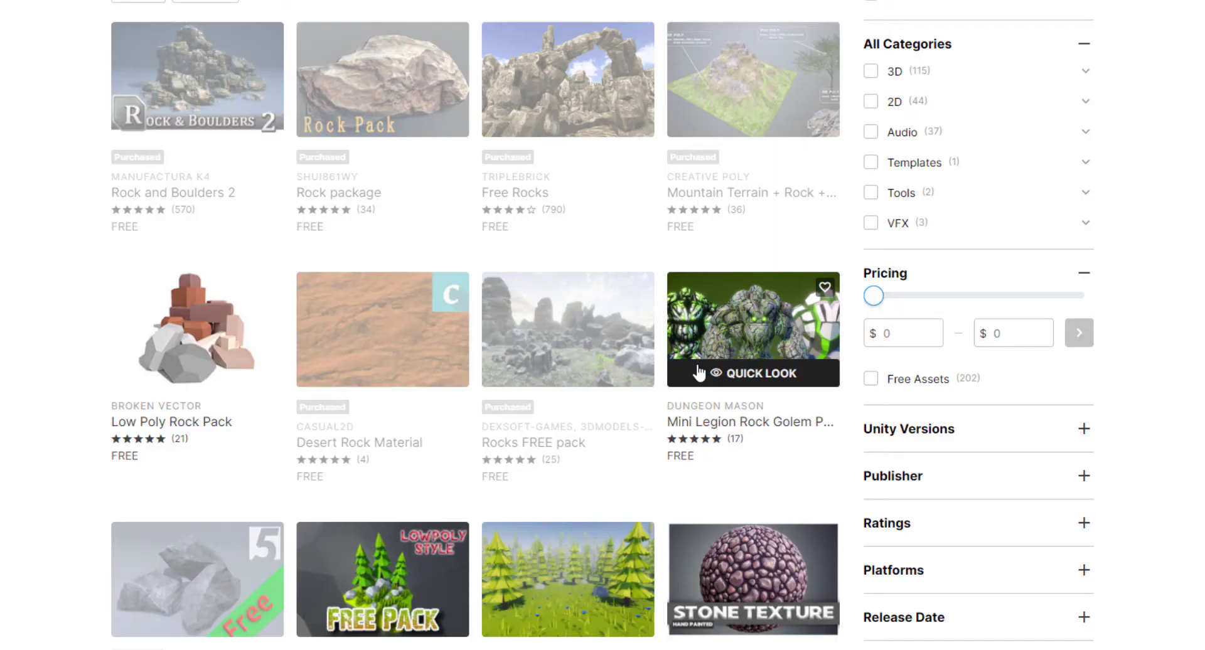
{"action": "left_click", "coordinate": [569, 329]}
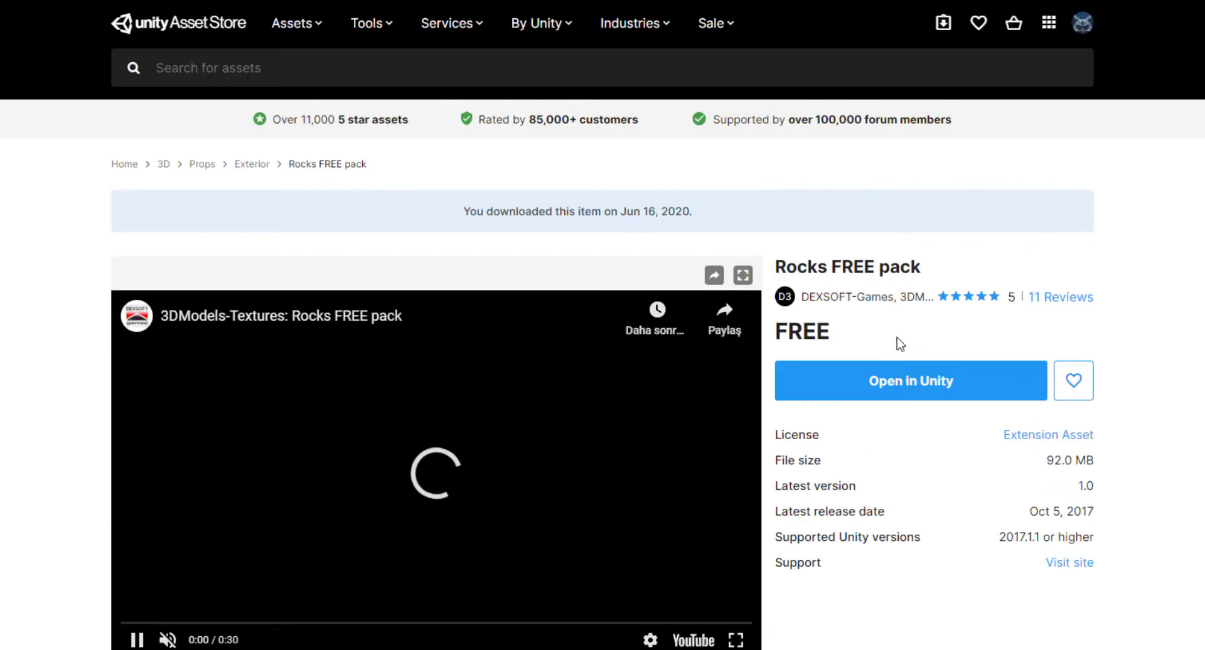
{"action": "left_click", "coordinate": [912, 383]}
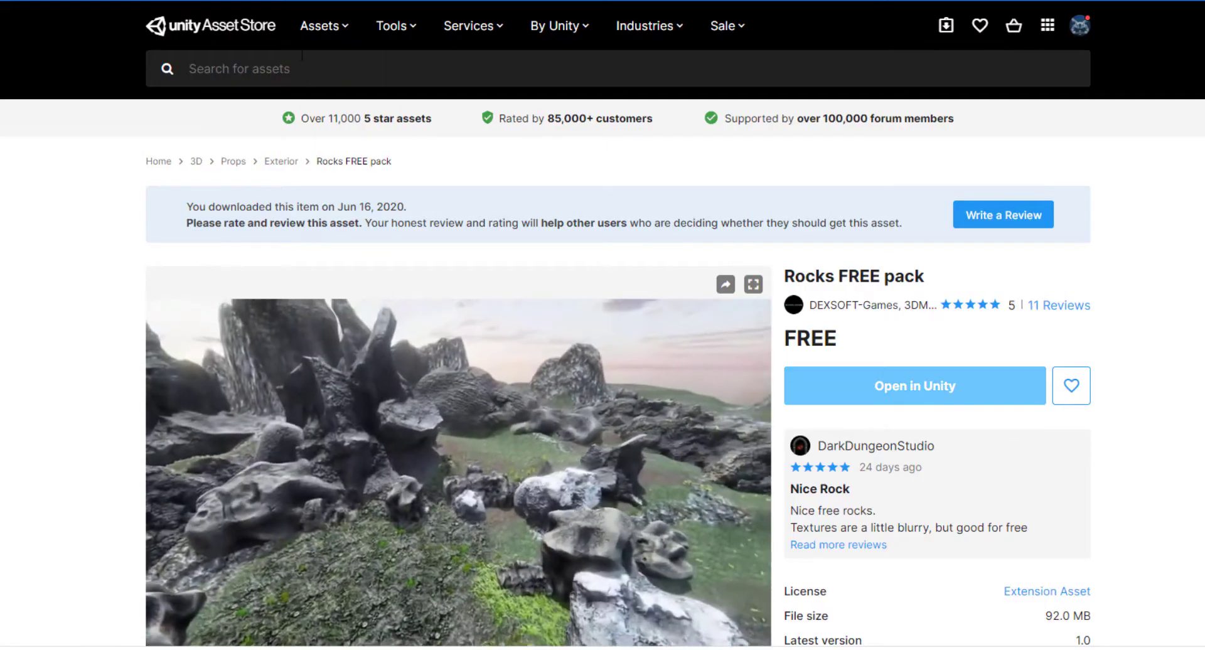
- Search the Asset Store for "palm" and limit the results to a maximum price of $0
{"action": "left_click", "coordinate": [309, 69]}
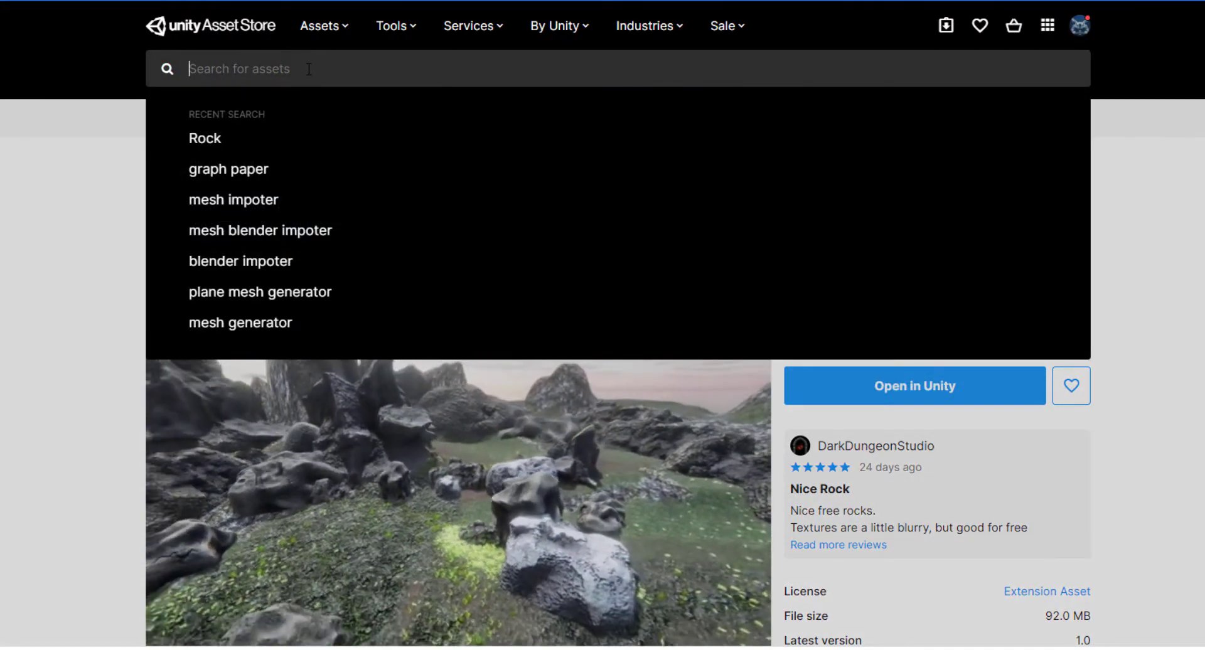
{"action": "type", "text": "palm"}
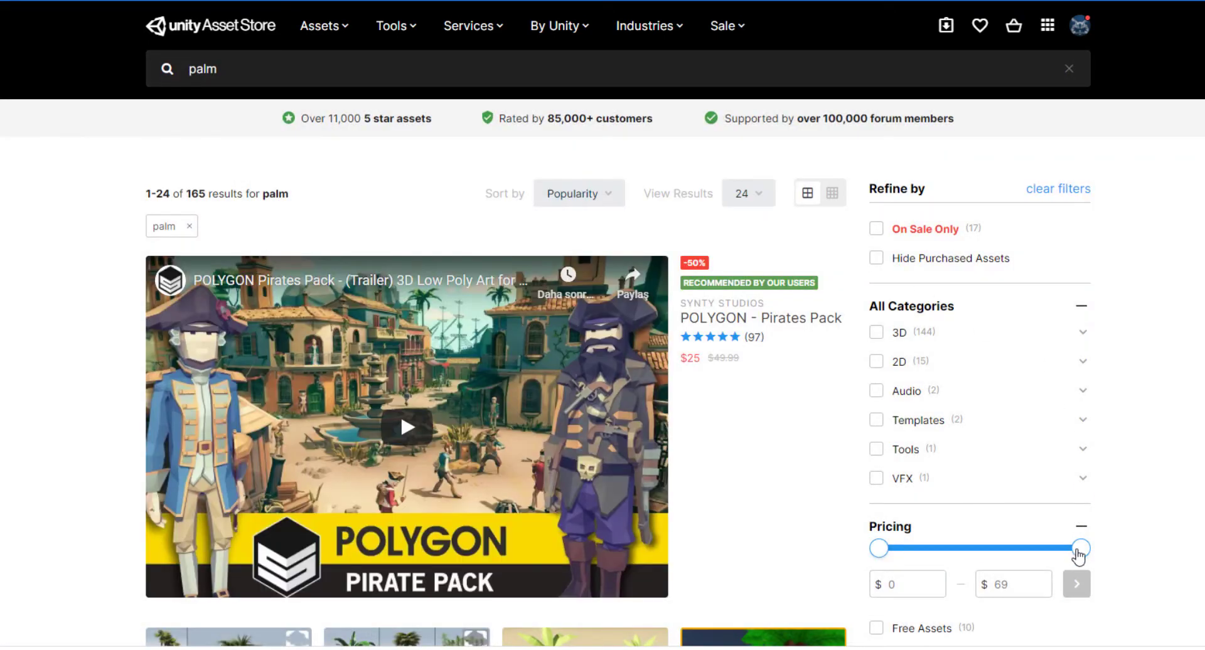
{"action": "left_click_drag", "start_coordinate": [1080, 549], "coordinate": [878, 549]}
{"action": "left_click", "coordinate": [1077, 584]}
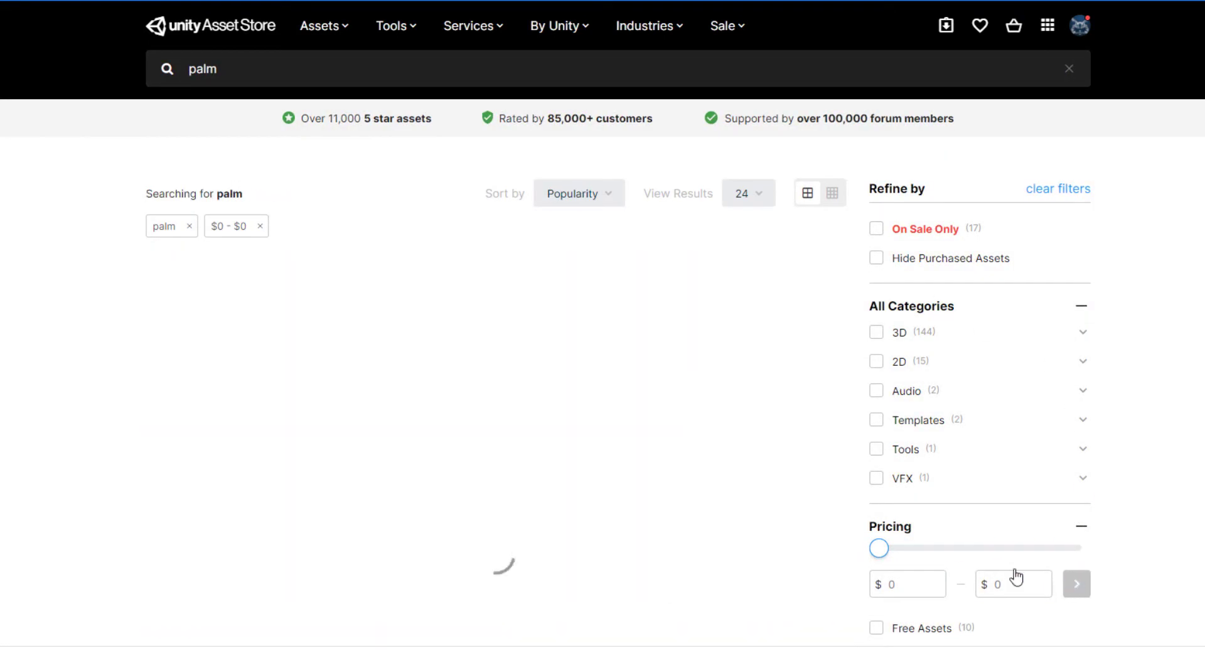
- Open the Coconut Palm Tree Pack in Unity's Package Manager and import it into the project
{"action": "scroll", "coordinate": [521, 493], "scroll_direction": "down", "scroll_amount": 1}
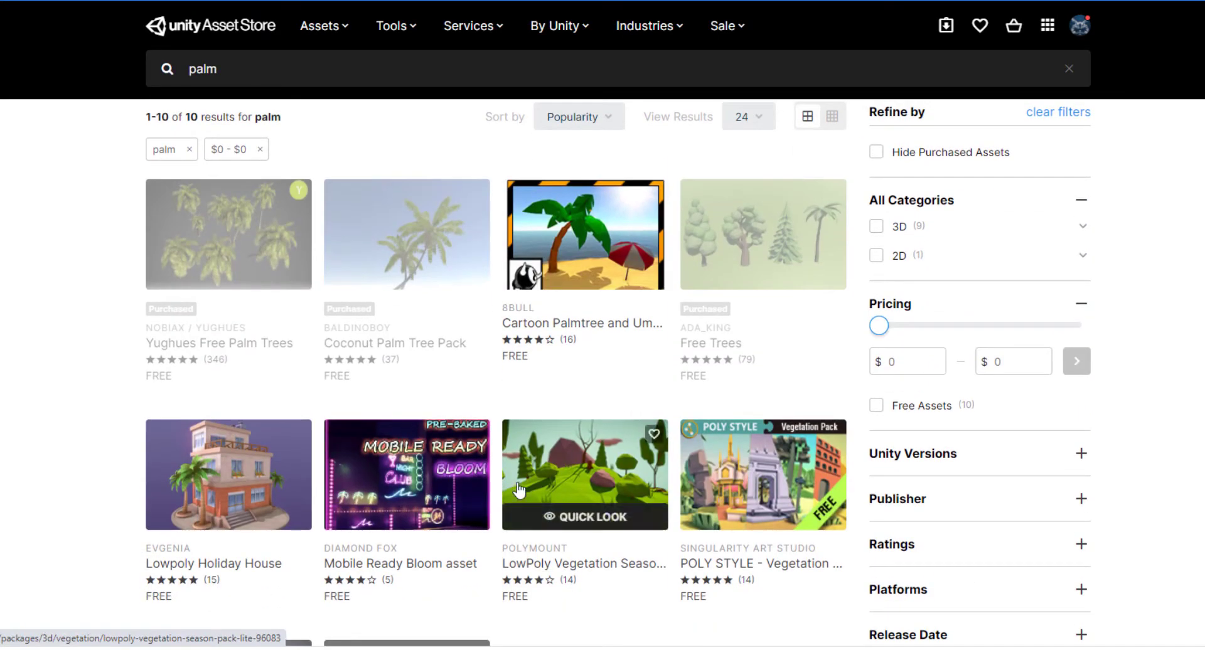
{"action": "left_click", "coordinate": [414, 245]}
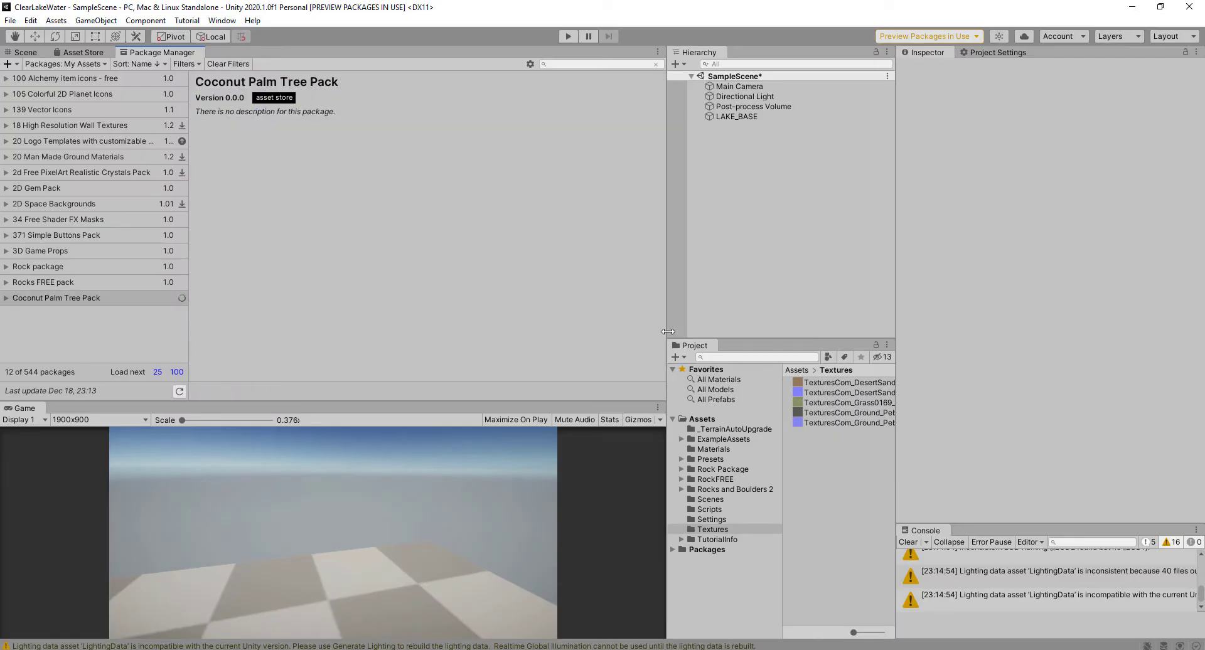
{"action": "left_click", "coordinate": [595, 391]}
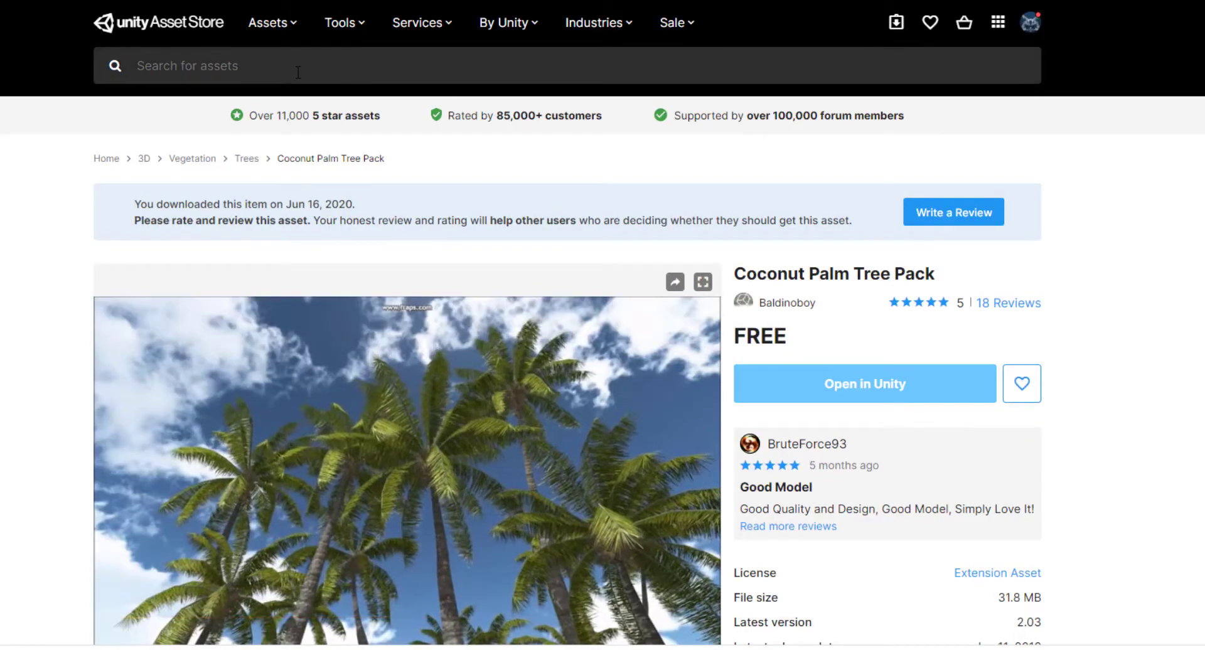
- Search the Asset Store for "bush" among the $0 assets and open the Yughues Free Bushes asset
{"action": "left_click", "coordinate": [298, 72]}
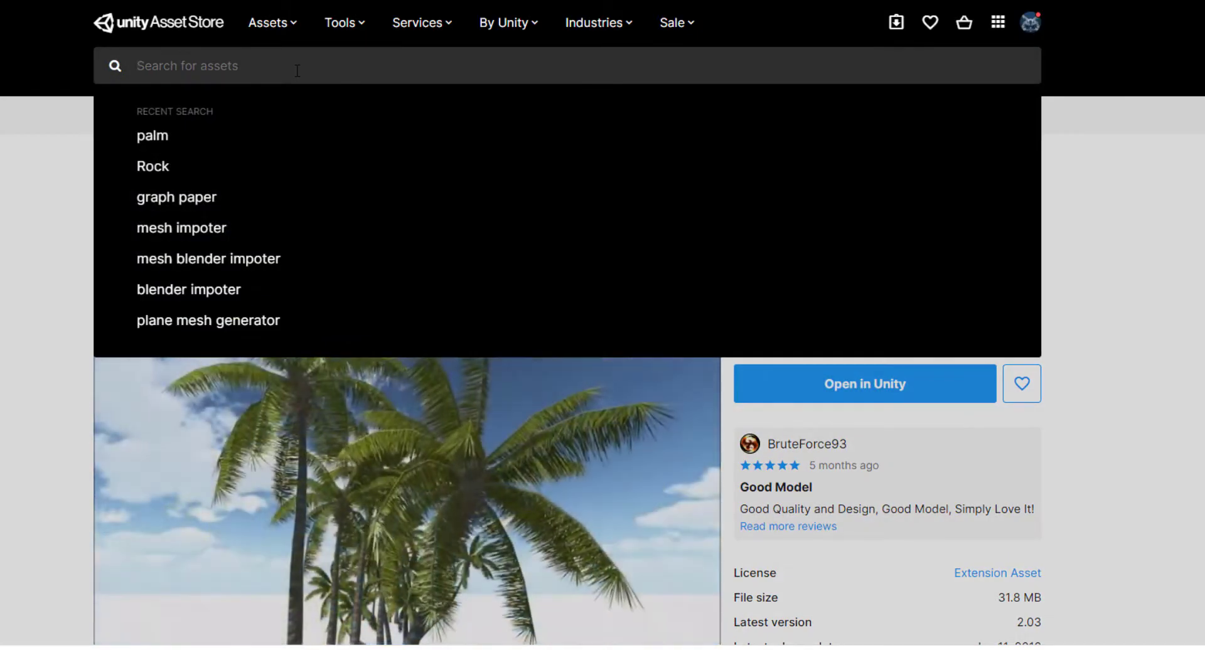
{"action": "type", "text": "bu"}
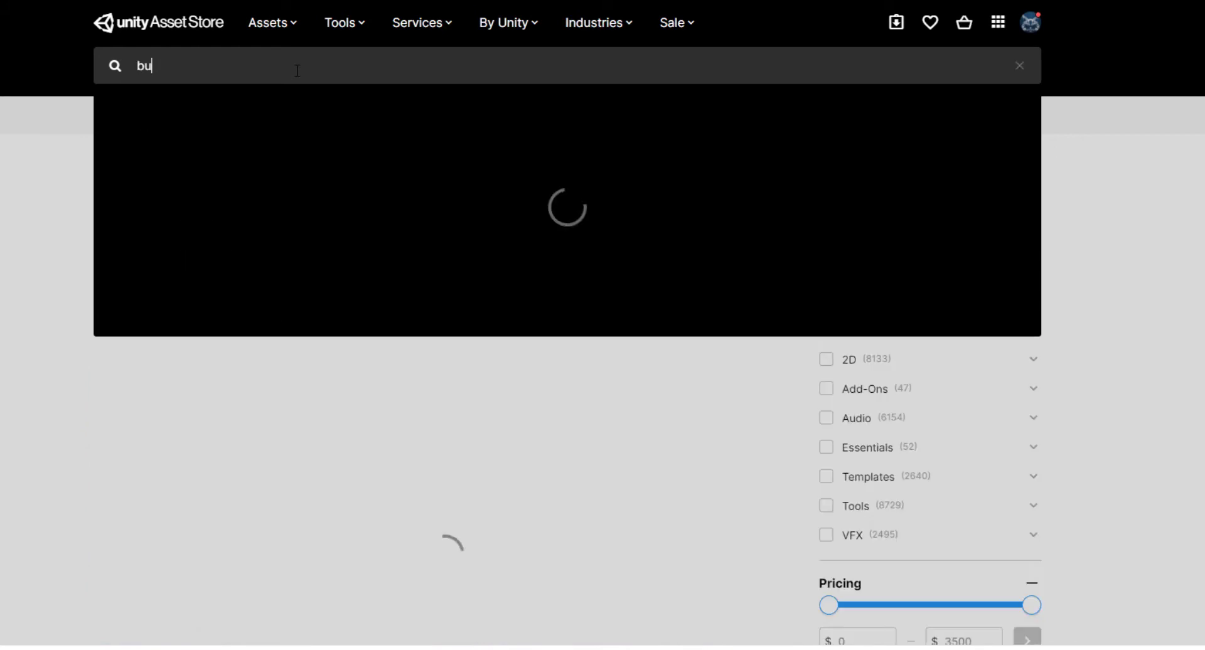
{"action": "type", "text": "sh"}
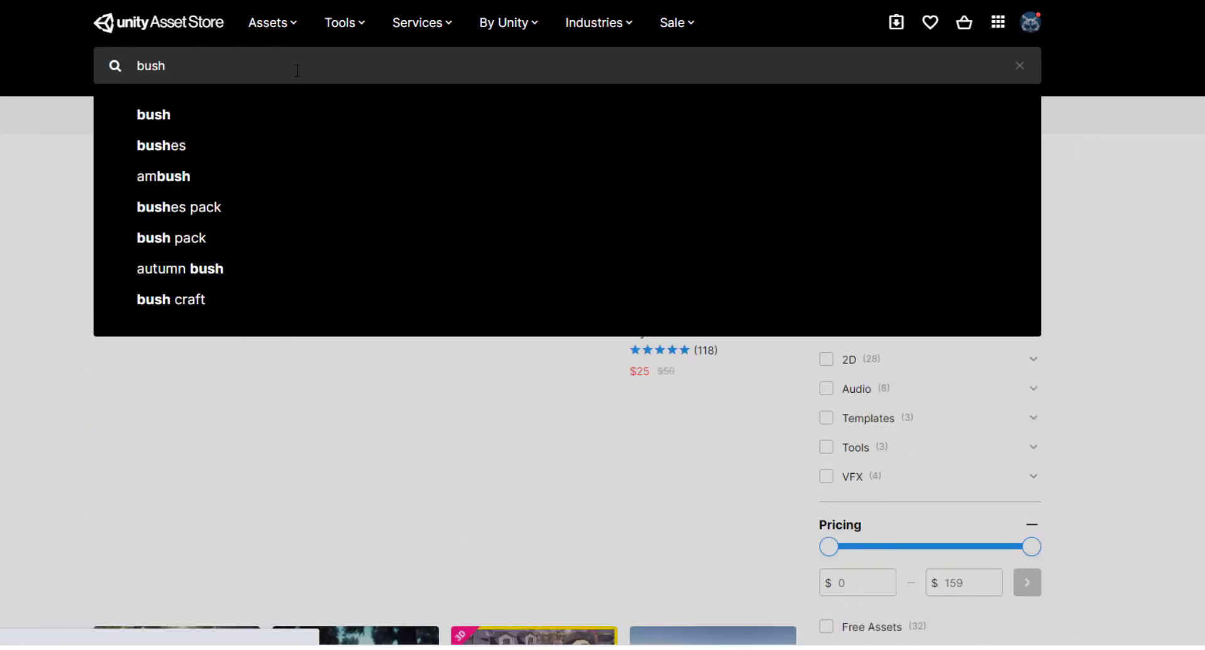
{"action": "key", "text": "Return"}
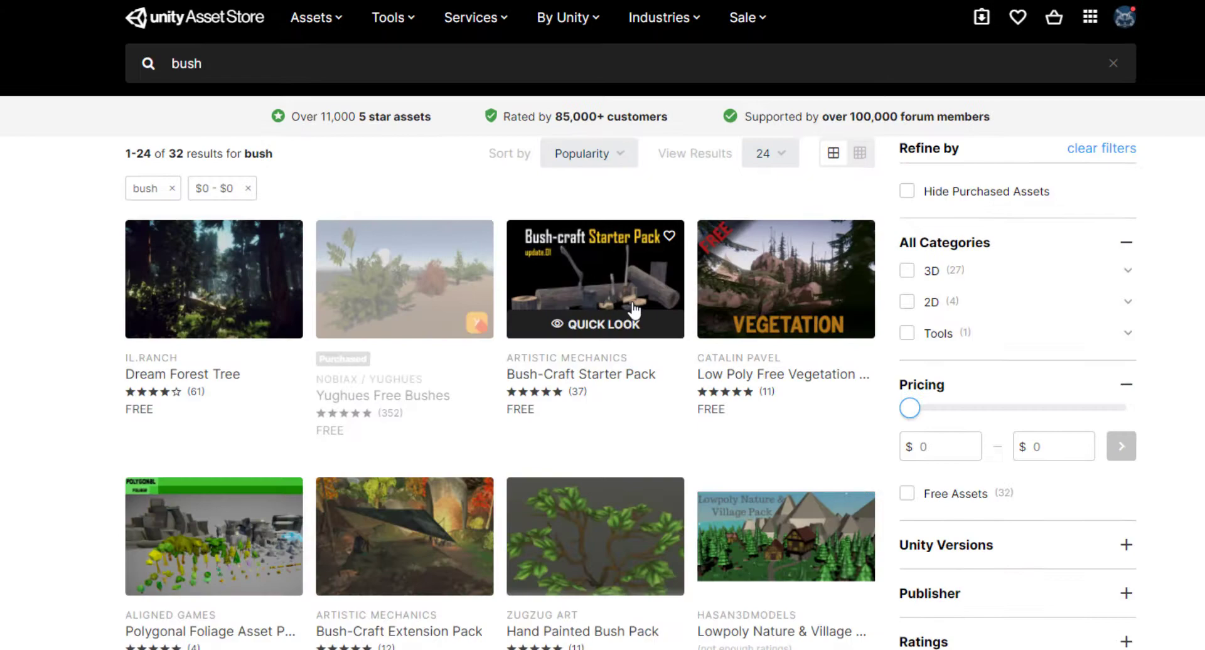
{"action": "scroll", "coordinate": [634, 309], "scroll_direction": "down", "scroll_amount": 1}
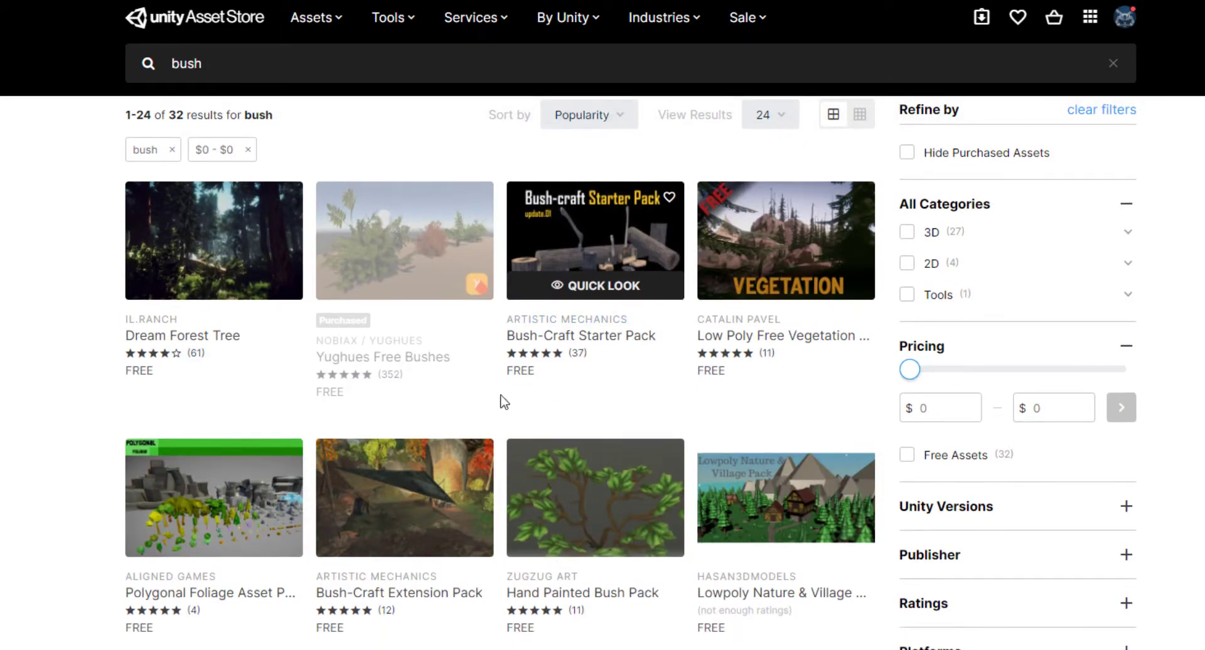
{"action": "scroll", "coordinate": [391, 362], "scroll_direction": "down", "scroll_amount": 10}
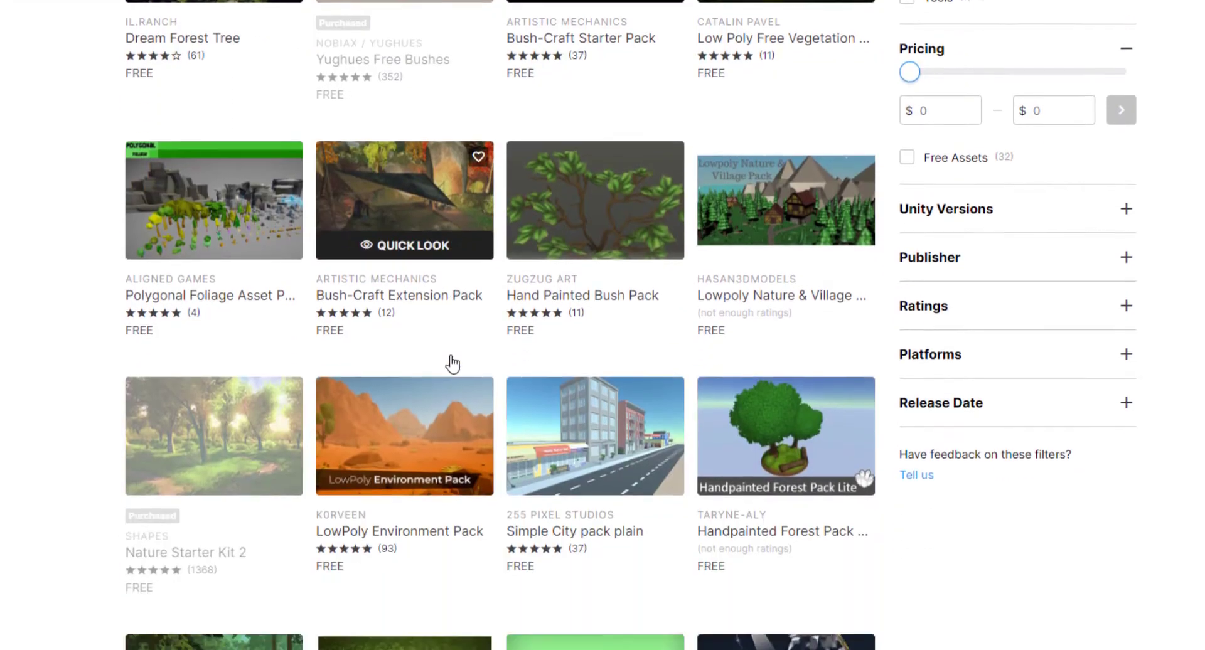
{"action": "scroll", "coordinate": [560, 369], "scroll_direction": "up", "scroll_amount": 10}
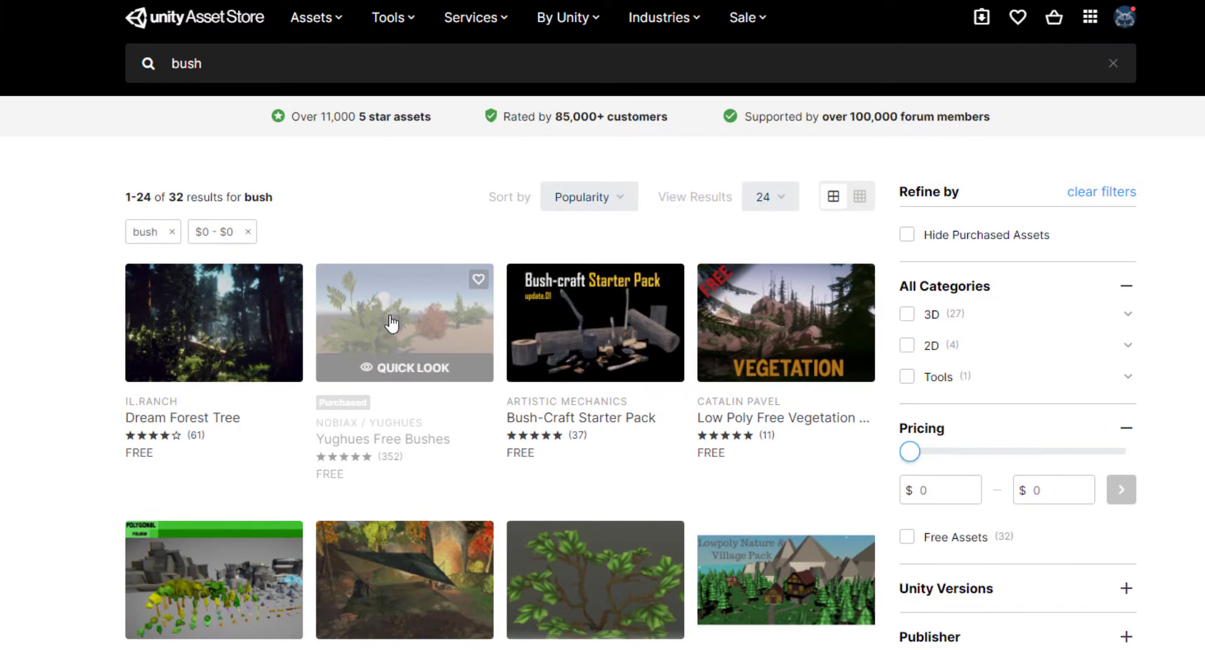
{"action": "left_click", "coordinate": [392, 324]}
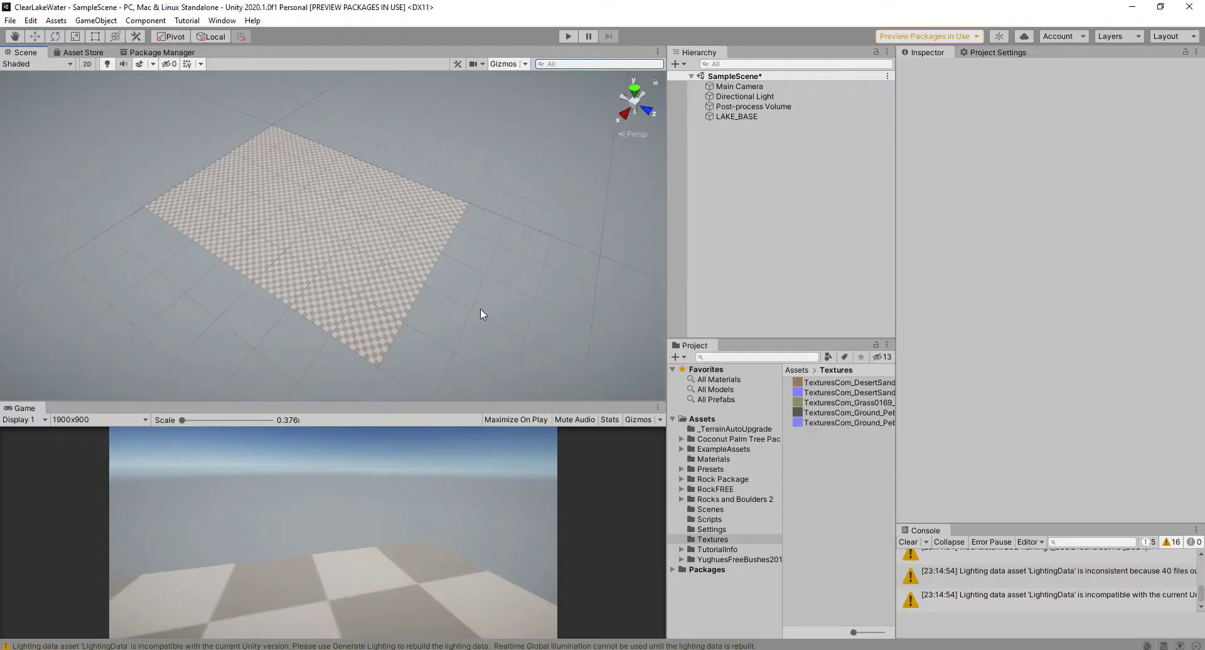
- Align the Main Camera with an angled scene view that takes in the whole LAKE_BASE terrain
{"action": "middle_click_drag", "start_coordinate": [481, 310], "coordinate": [507, 297]}
{"action": "scroll", "coordinate": [482, 283], "scroll_direction": "up", "scroll_amount": 2}
{"action": "left_click_drag", "start_coordinate": [414, 253], "coordinate": [432, 270], "text": "alt"}
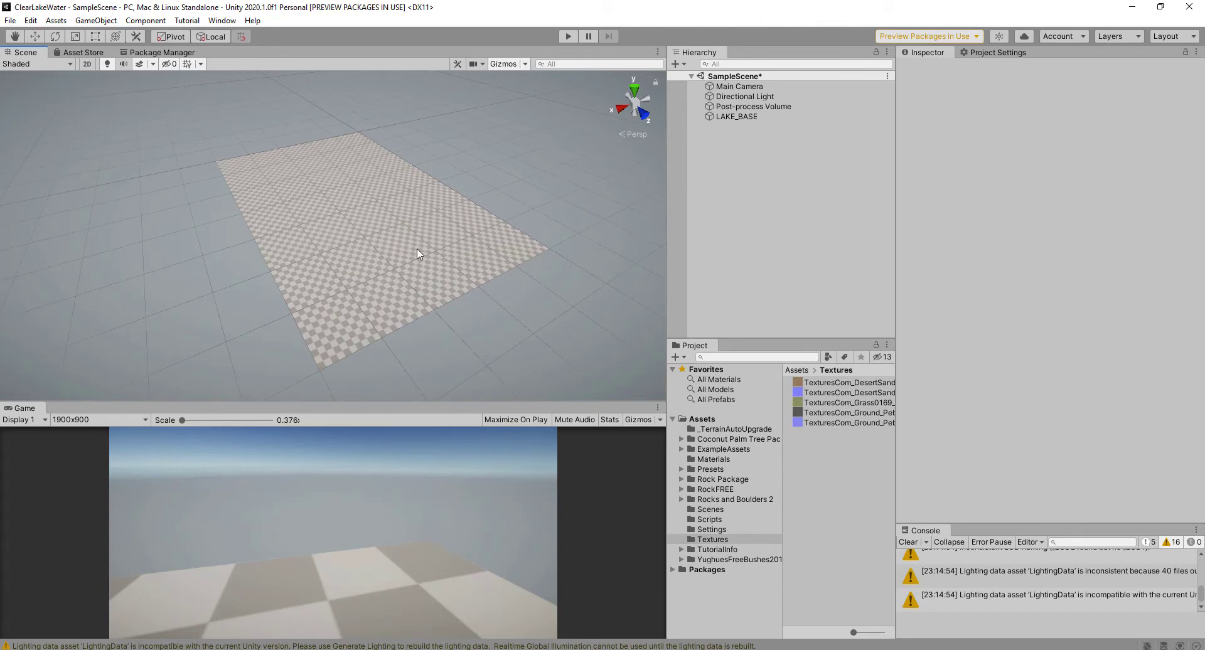
{"action": "middle_click_drag", "start_coordinate": [417, 256], "coordinate": [379, 253]}
{"action": "left_click_drag", "start_coordinate": [378, 253], "coordinate": [447, 216], "text": "alt"}
{"action": "left_click", "coordinate": [740, 86]}
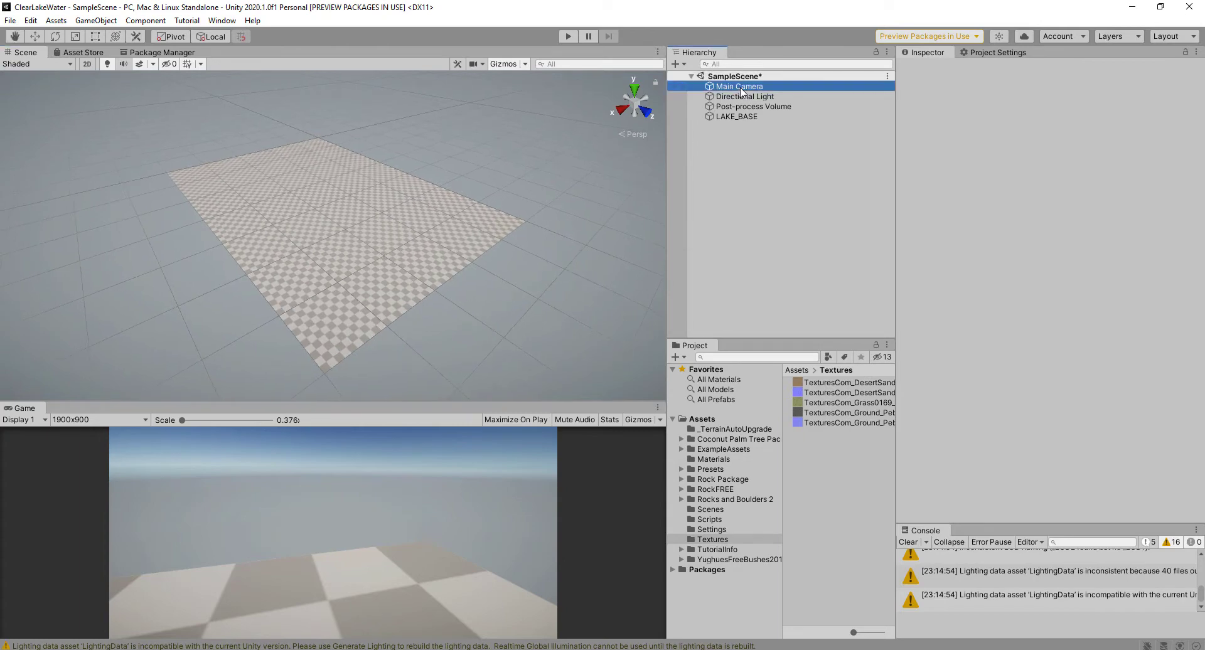
{"action": "left_click", "coordinate": [483, 479]}
{"action": "key", "text": "ctrl+shift+f"}
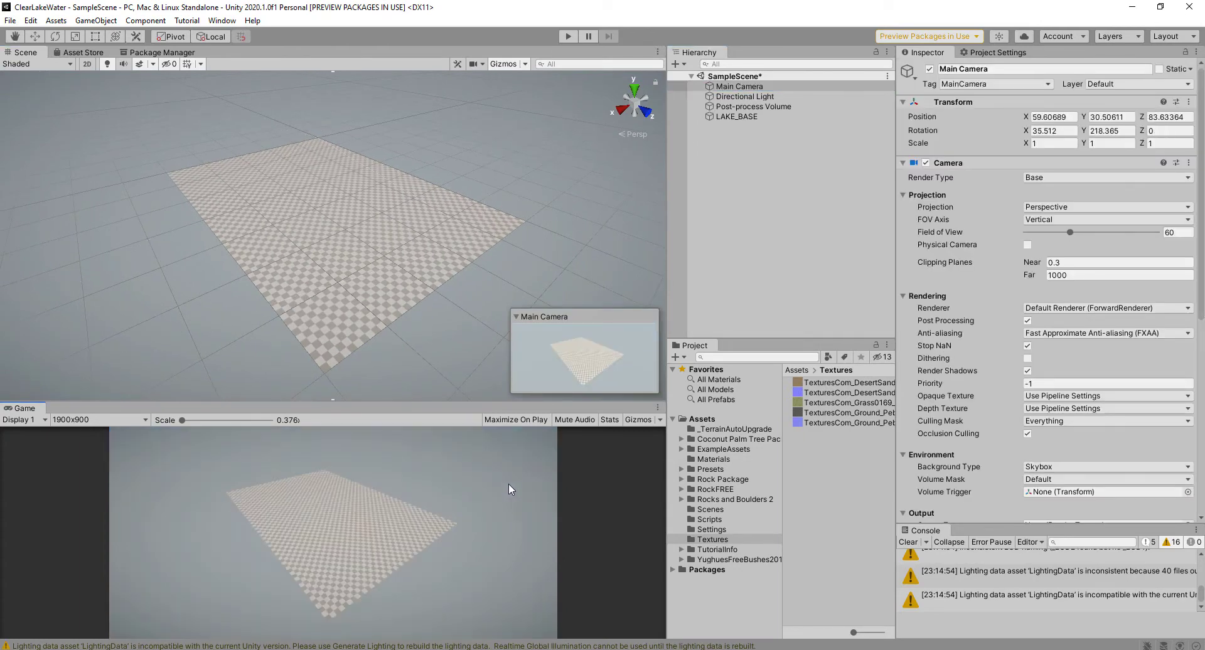
- Select the LAKE_BASE terrain and enlarge the Scene view in both width and height
{"action": "left_click", "coordinate": [337, 225]}
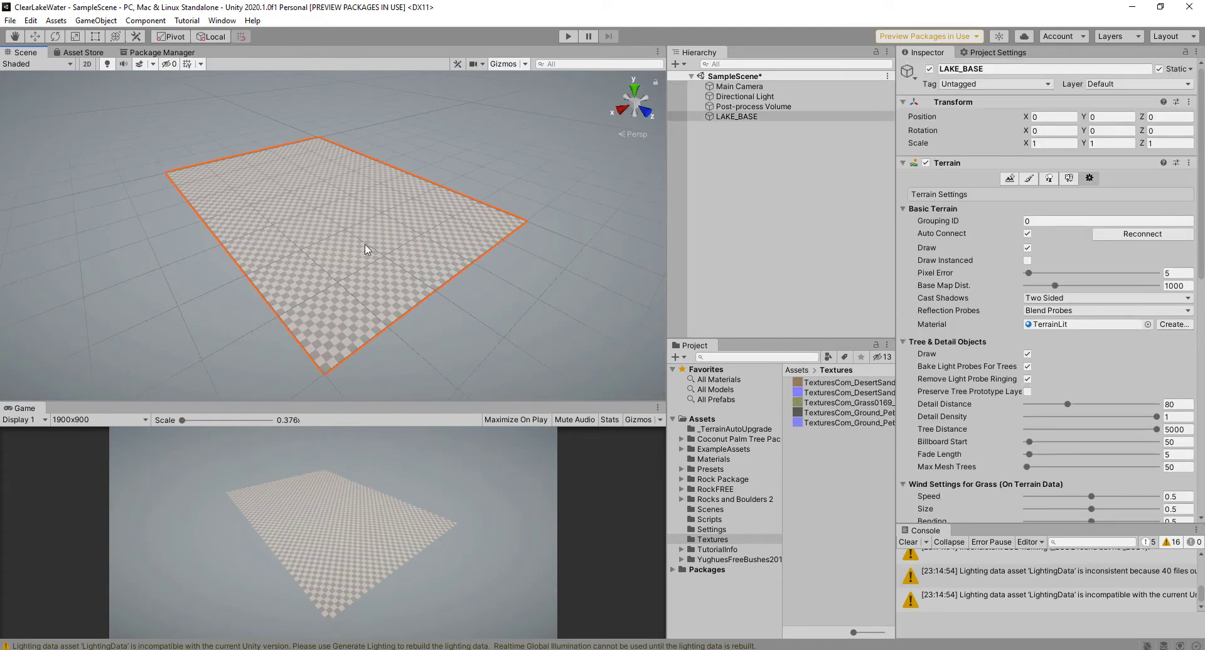
{"action": "left_click_drag", "start_coordinate": [367, 249], "coordinate": [391, 262], "text": "alt"}
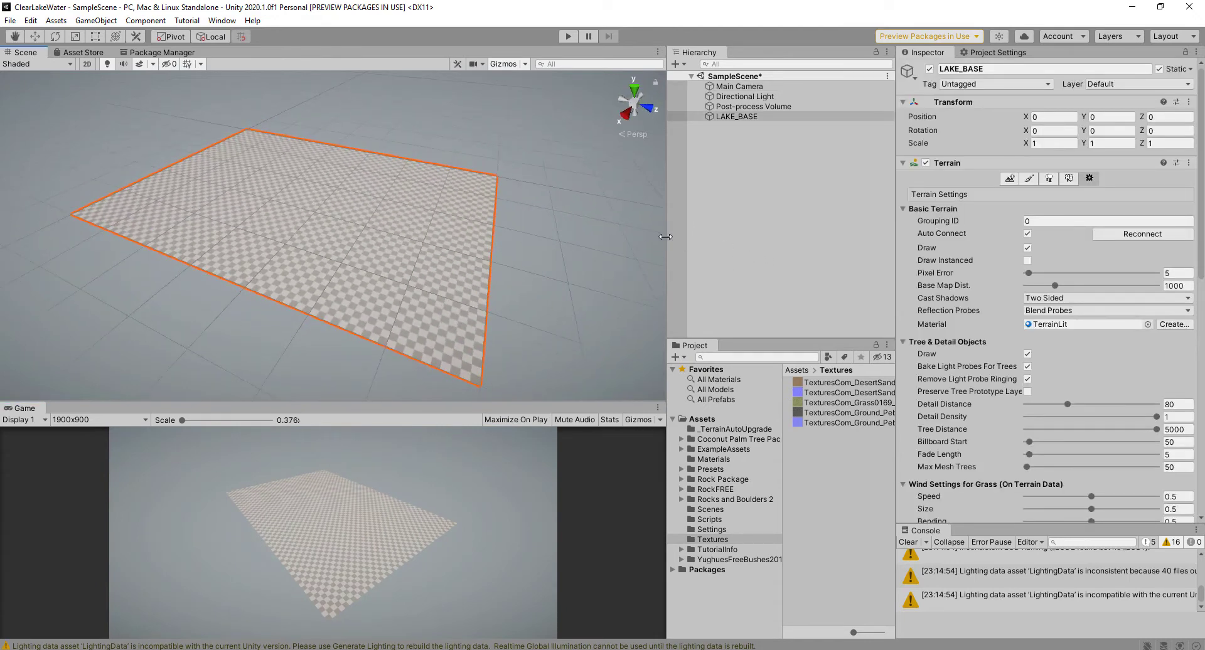
{"action": "left_click_drag", "start_coordinate": [666, 237], "coordinate": [727, 235]}
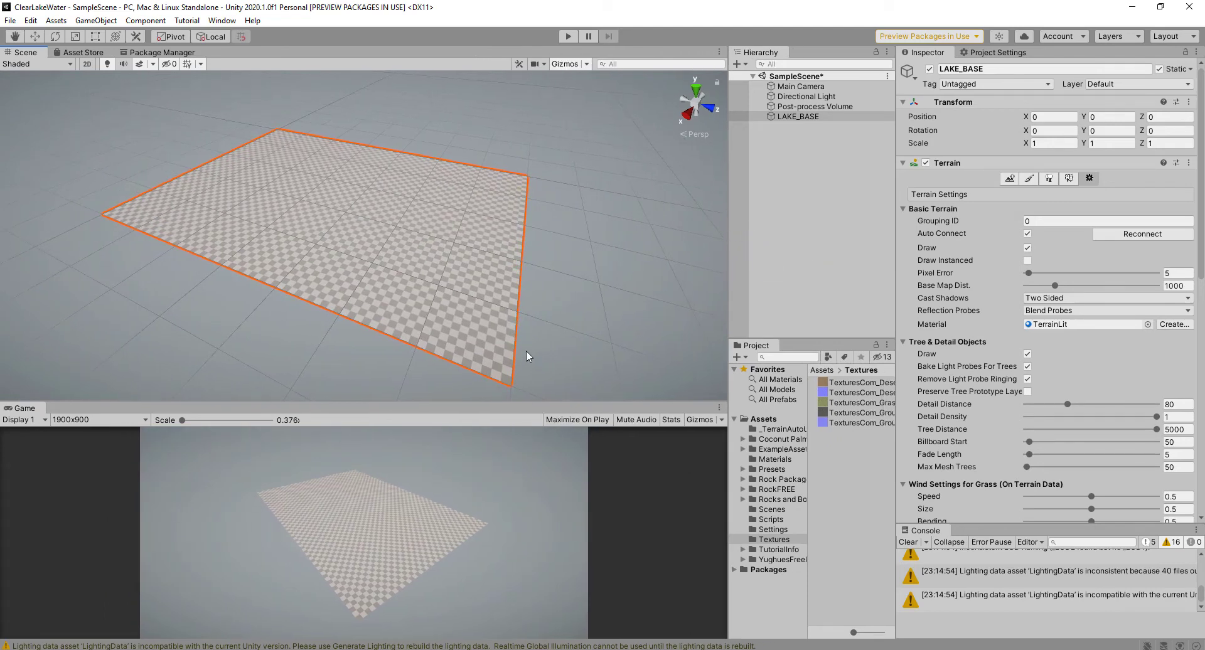
{"action": "left_click_drag", "start_coordinate": [533, 404], "coordinate": [532, 458]}
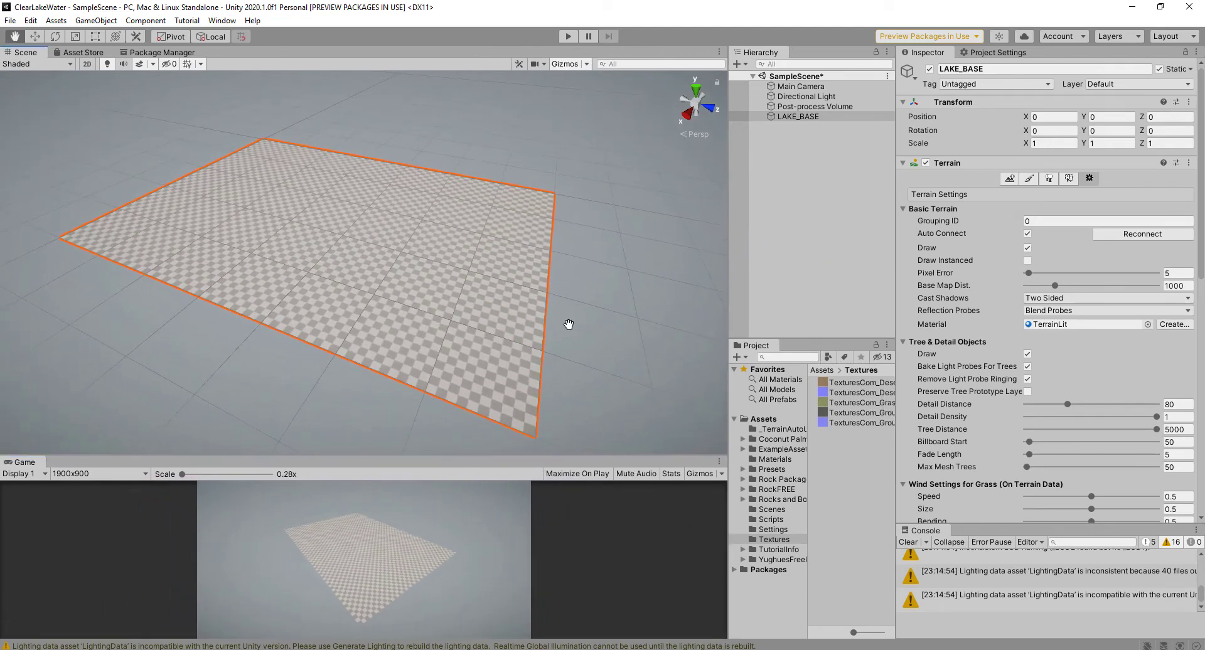
{"action": "left_click_drag", "start_coordinate": [522, 314], "coordinate": [493, 305], "text": "alt"}
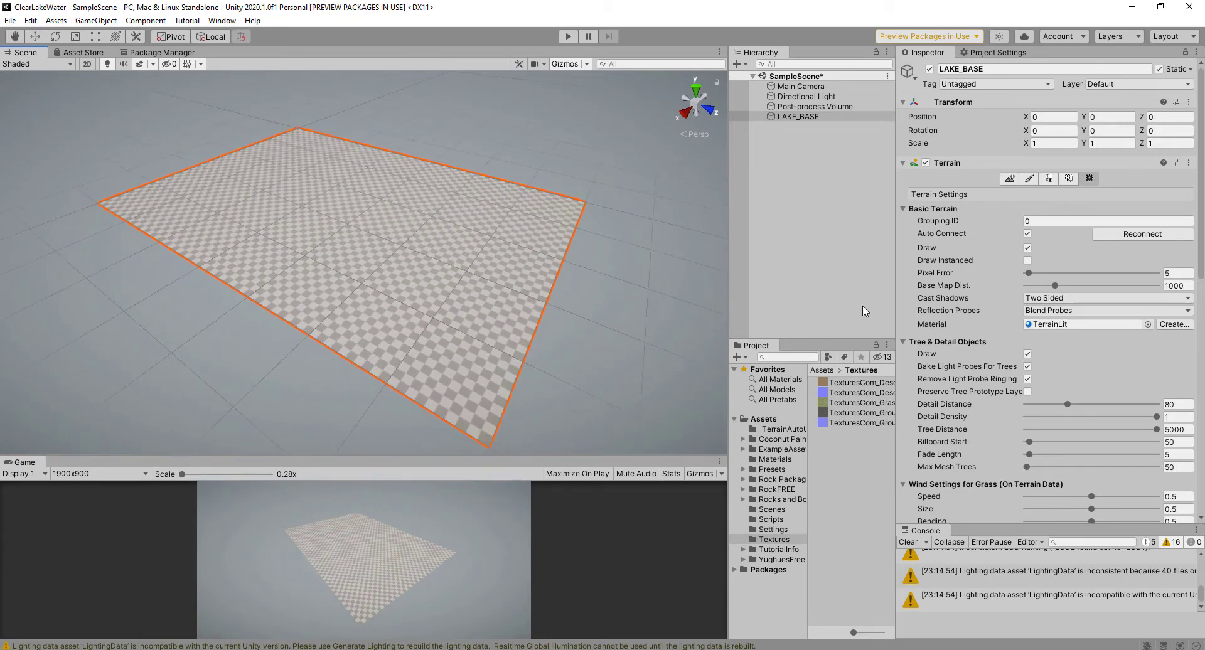
- Raise a hill at one corner of LAKE_BASE with Raise or Lower Terrain, using brush size 13 and opacity 1.1
{"action": "left_click", "coordinate": [1029, 179]}
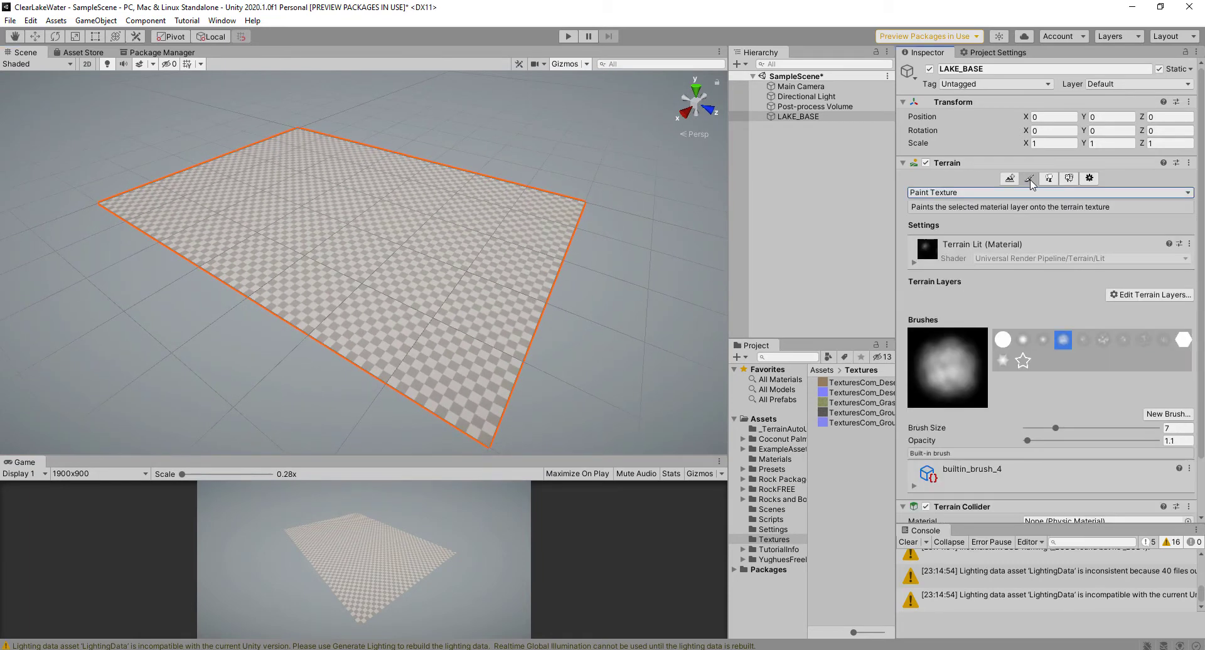
{"action": "left_click", "coordinate": [1140, 195]}
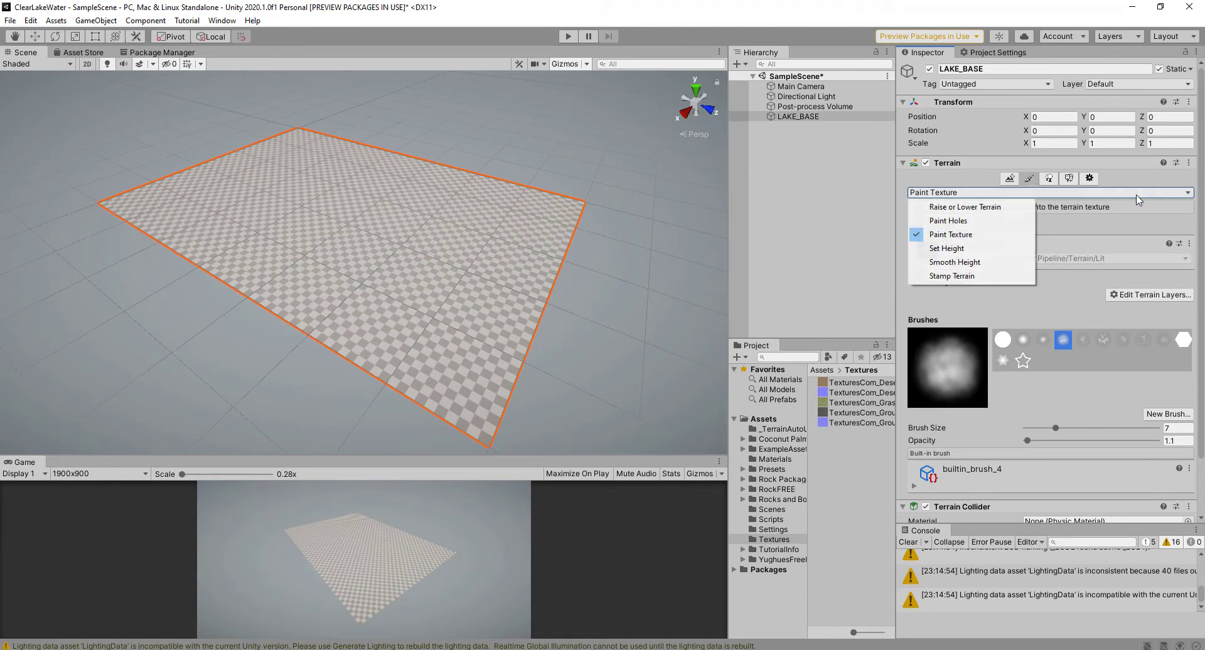
{"action": "left_click", "coordinate": [966, 207]}
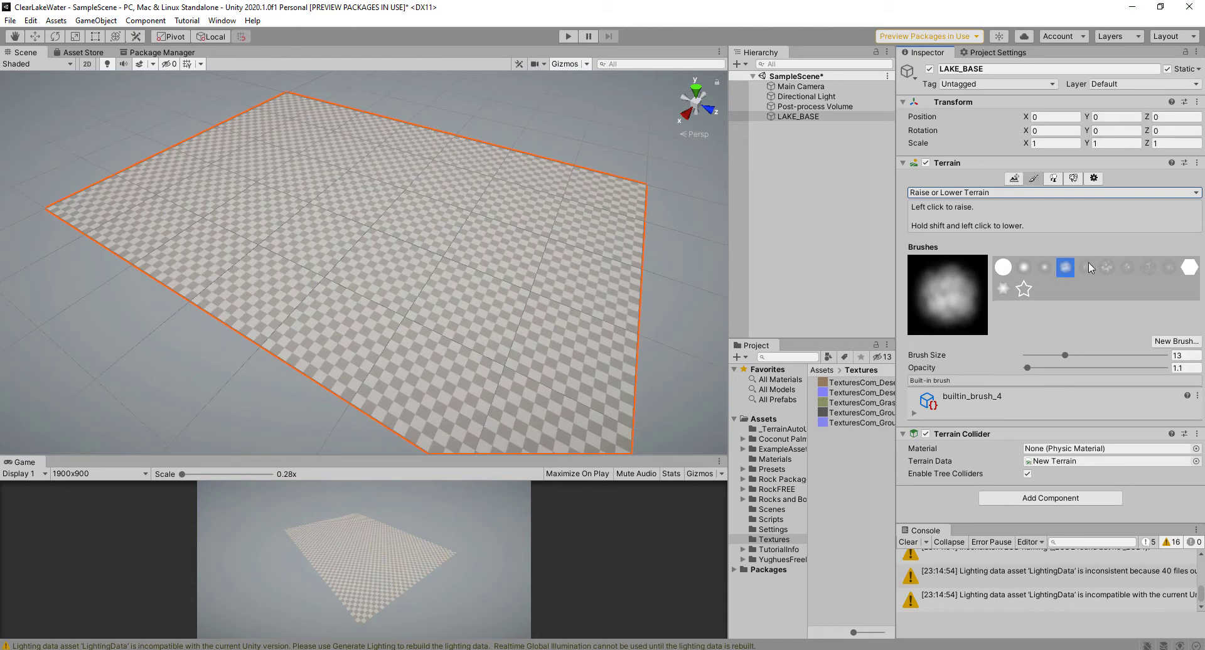
{"action": "mouse_move", "coordinate": [135, 206]}
{"action": "left_mouse_down"}
{"action": "mouse_move", "coordinate": [111, 194]}
{"action": "mouse_move", "coordinate": [76, 208]}
{"action": "left_mouse_up"}
{"action": "left_click_drag", "start_coordinate": [198, 206], "coordinate": [380, 205], "text": "alt"}
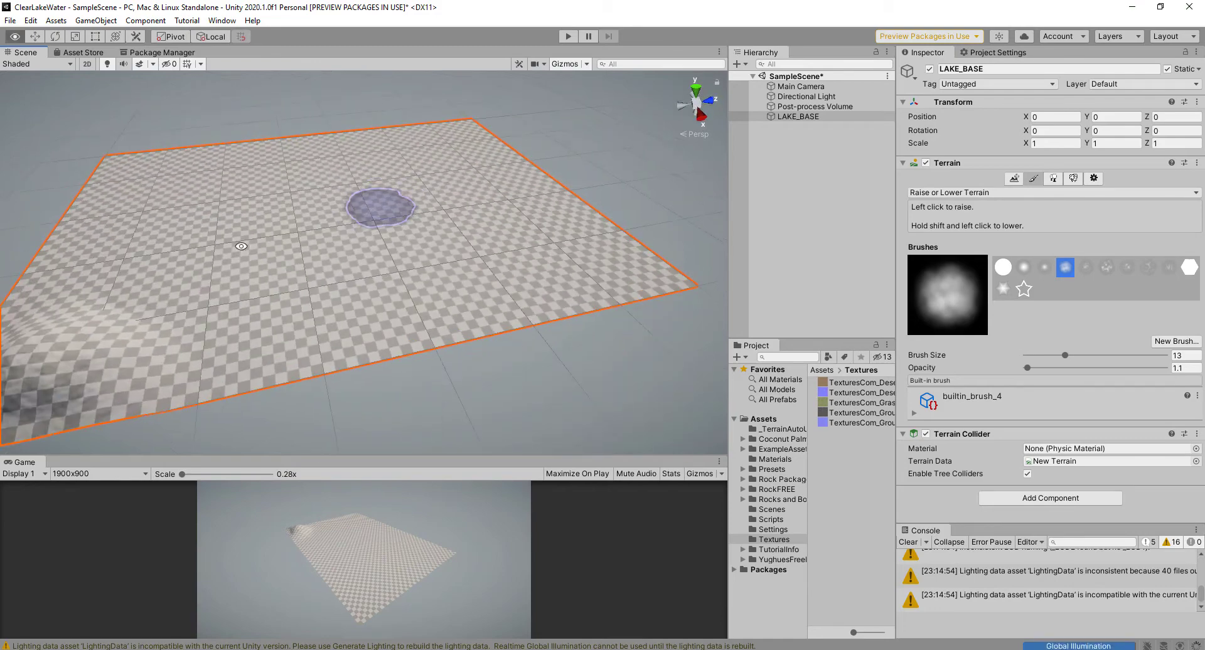
- Build the corner hill up into a taller, wider mound reaching along the terrain's short edge
{"action": "middle_click_drag", "start_coordinate": [157, 281], "coordinate": [270, 262]}
{"action": "left_click_drag", "start_coordinate": [270, 261], "coordinate": [301, 293], "text": "alt"}
{"action": "mouse_move", "coordinate": [241, 360]}
{"action": "left_mouse_down"}
{"action": "mouse_move", "coordinate": [214, 380]}
{"action": "mouse_move", "coordinate": [194, 369]}
{"action": "mouse_move", "coordinate": [227, 386]}
{"action": "mouse_move", "coordinate": [221, 333]}
{"action": "mouse_move", "coordinate": [359, 344]}
{"action": "left_mouse_up"}
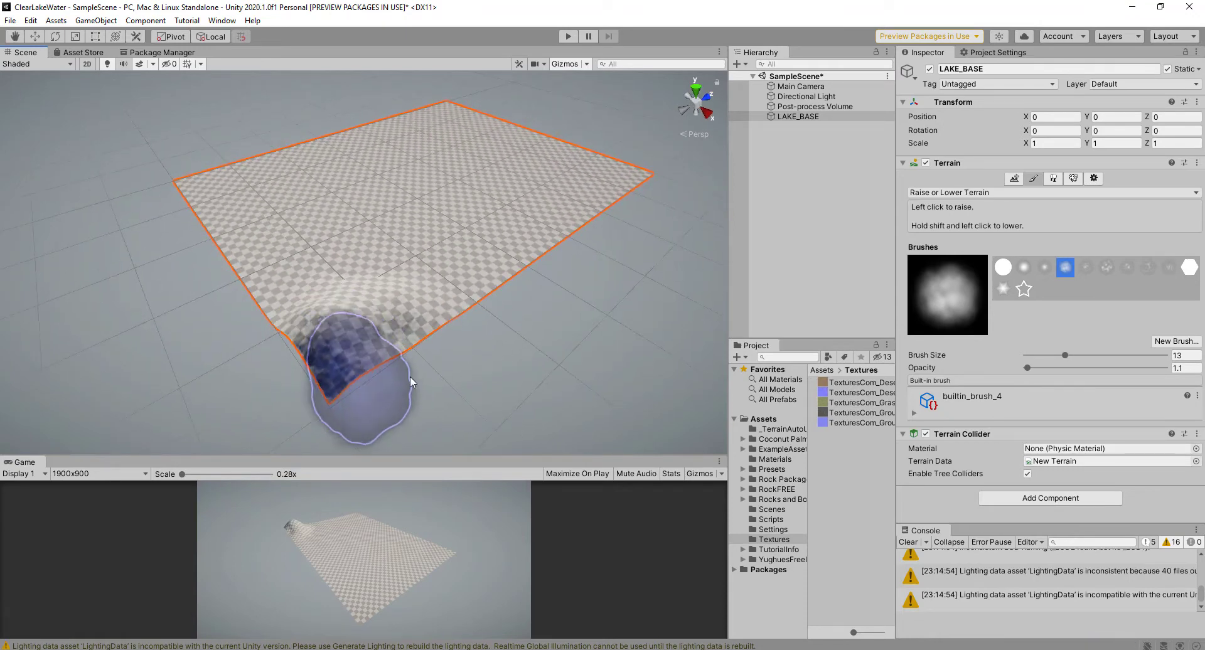
{"action": "mouse_move", "coordinate": [409, 375]}
{"action": "left_mouse_down", "text": "alt"}
{"action": "mouse_move", "coordinate": [231, 341]}
{"action": "mouse_move", "coordinate": [213, 314]}
{"action": "left_mouse_up", "text": "alt"}
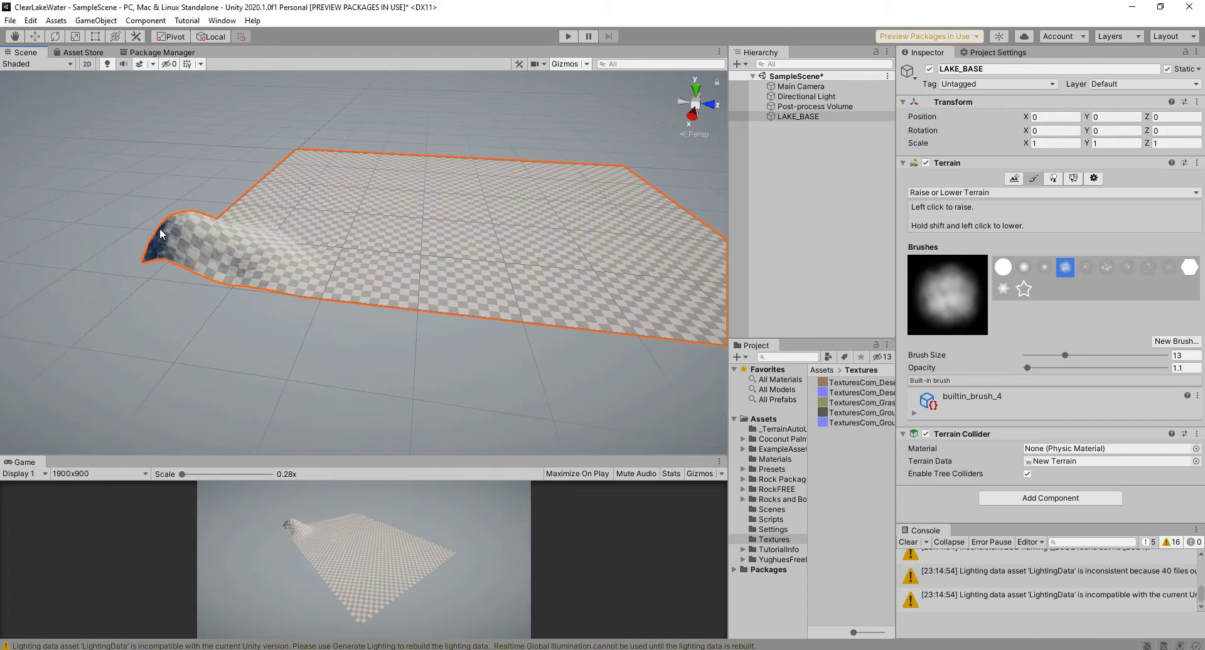
{"action": "mouse_move", "coordinate": [199, 254]}
{"action": "left_mouse_down", "text": "alt"}
{"action": "mouse_move", "coordinate": [390, 349]}
{"action": "mouse_move", "coordinate": [350, 283]}
{"action": "mouse_move", "coordinate": [178, 239]}
{"action": "mouse_move", "coordinate": [254, 239]}
{"action": "mouse_move", "coordinate": [198, 339]}
{"action": "mouse_move", "coordinate": [317, 351]}
{"action": "mouse_move", "coordinate": [415, 289]}
{"action": "mouse_move", "coordinate": [418, 232]}
{"action": "mouse_move", "coordinate": [431, 238]}
{"action": "mouse_move", "coordinate": [498, 208]}
{"action": "left_mouse_up", "text": "alt"}
{"action": "mouse_move", "coordinate": [495, 264]}
{"action": "left_mouse_down"}
{"action": "mouse_move", "coordinate": [535, 258]}
{"action": "mouse_move", "coordinate": [506, 257]}
{"action": "mouse_move", "coordinate": [465, 184]}
{"action": "mouse_move", "coordinate": [342, 183]}
{"action": "left_mouse_up"}
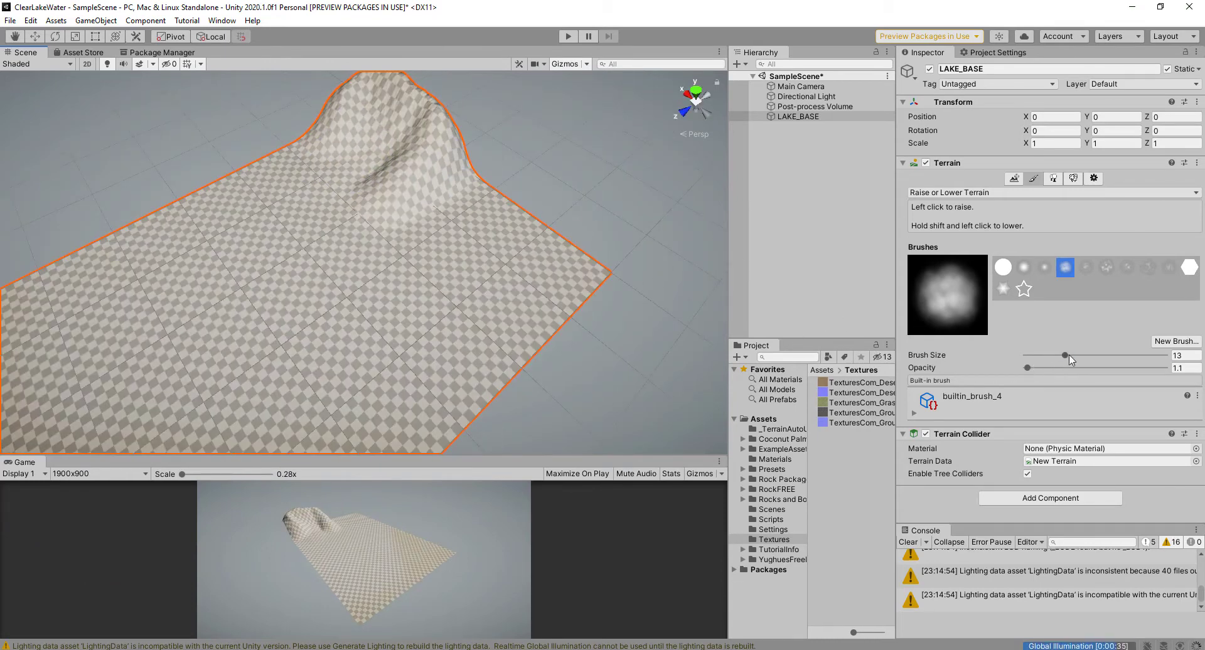
- Try a raising stroke on the hill with brush size 12, undo it, and reduce the brush opacity to 0.2
{"action": "left_click_drag", "start_coordinate": [1071, 357], "coordinate": [1072, 356]}
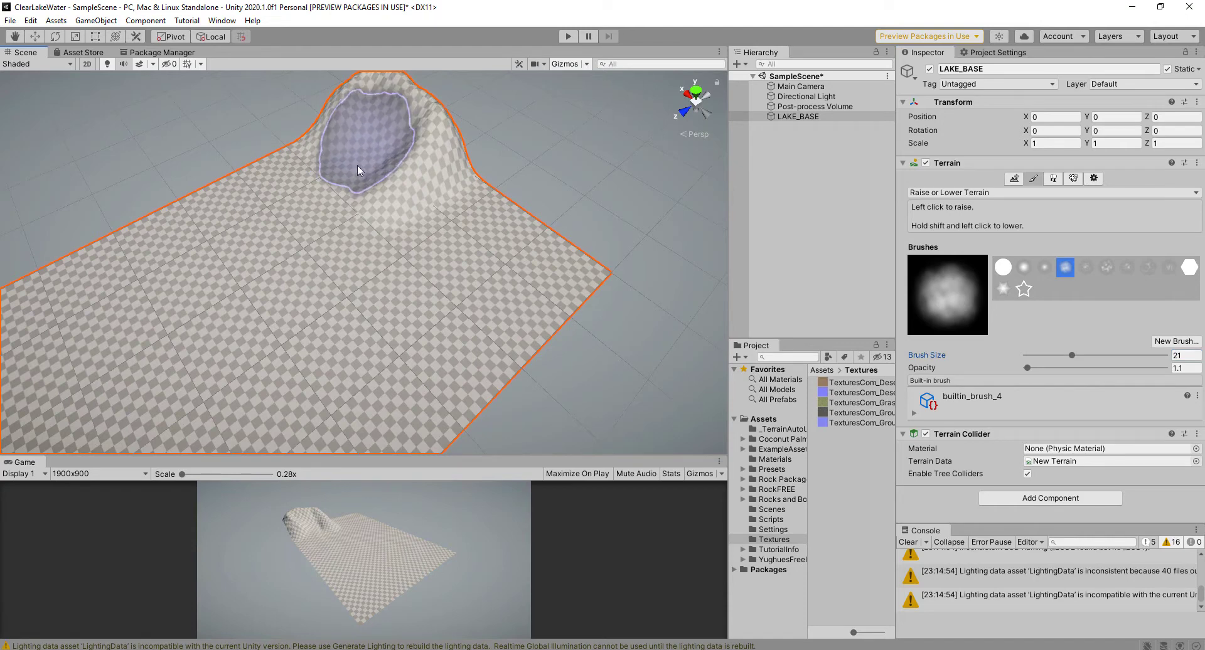
{"action": "mouse_move", "coordinate": [366, 162]}
{"action": "left_mouse_down", "text": "alt"}
{"action": "mouse_move", "coordinate": [613, 183]}
{"action": "mouse_move", "coordinate": [722, 219]}
{"action": "left_mouse_up", "text": "alt"}
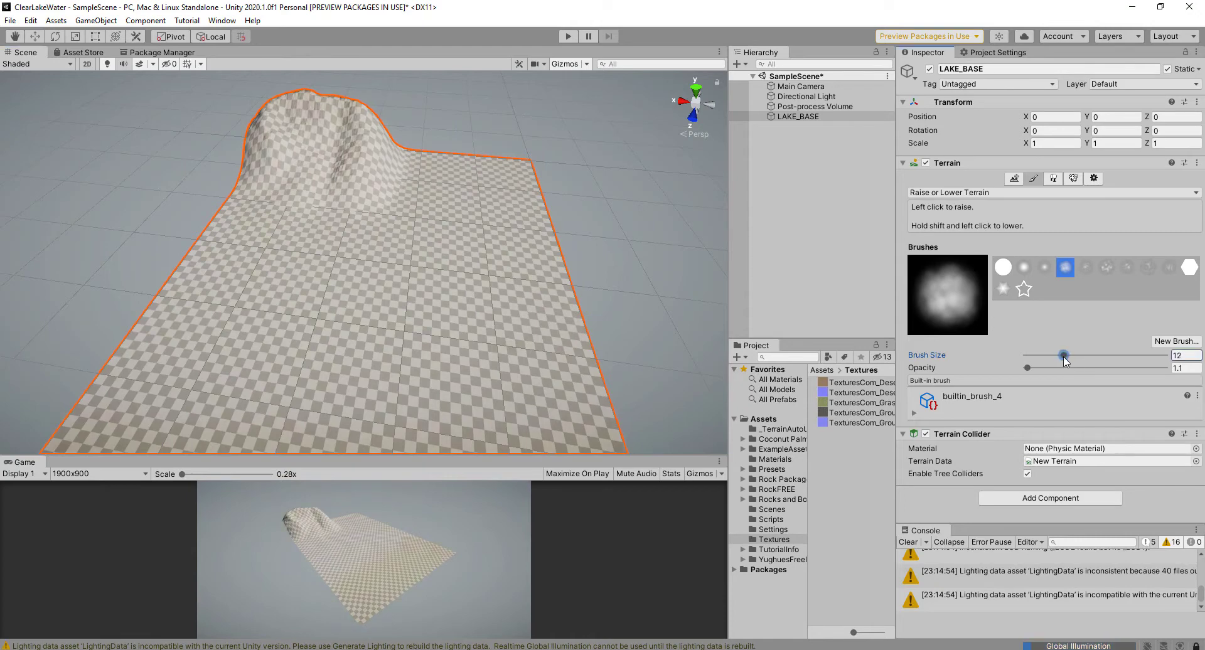
{"action": "left_click_drag", "start_coordinate": [315, 165], "coordinate": [314, 166]}
{"action": "key", "text": "ctrl+z"}
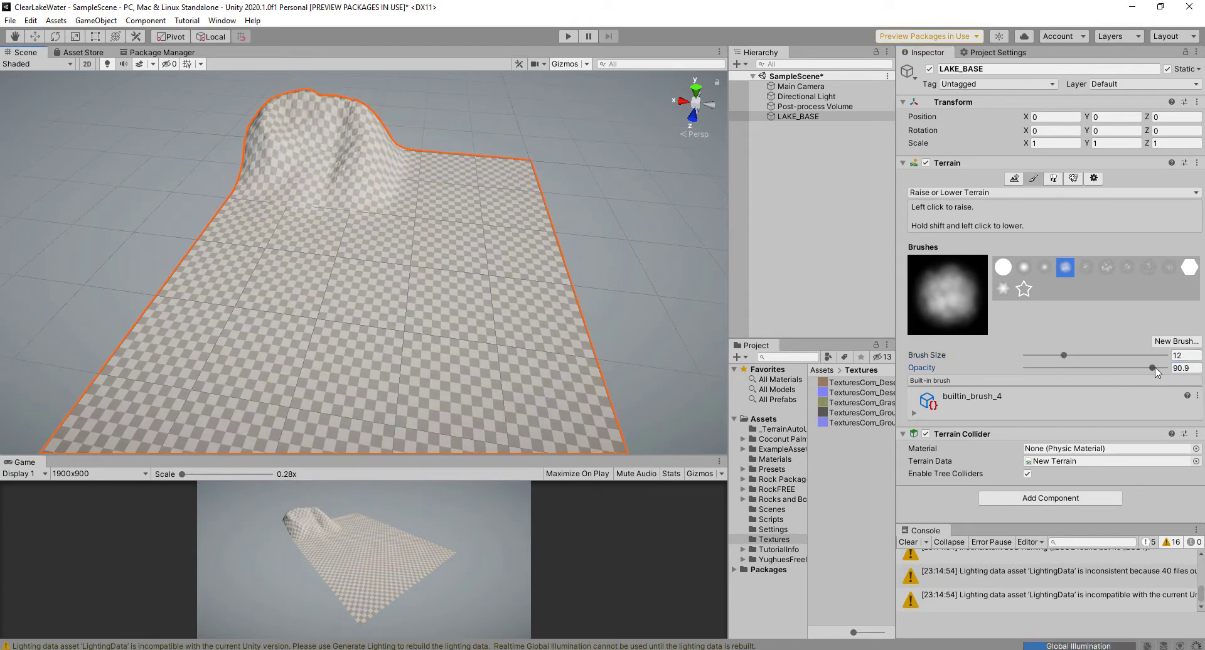
{"action": "left_click_drag", "start_coordinate": [1011, 363], "coordinate": [1008, 364]}
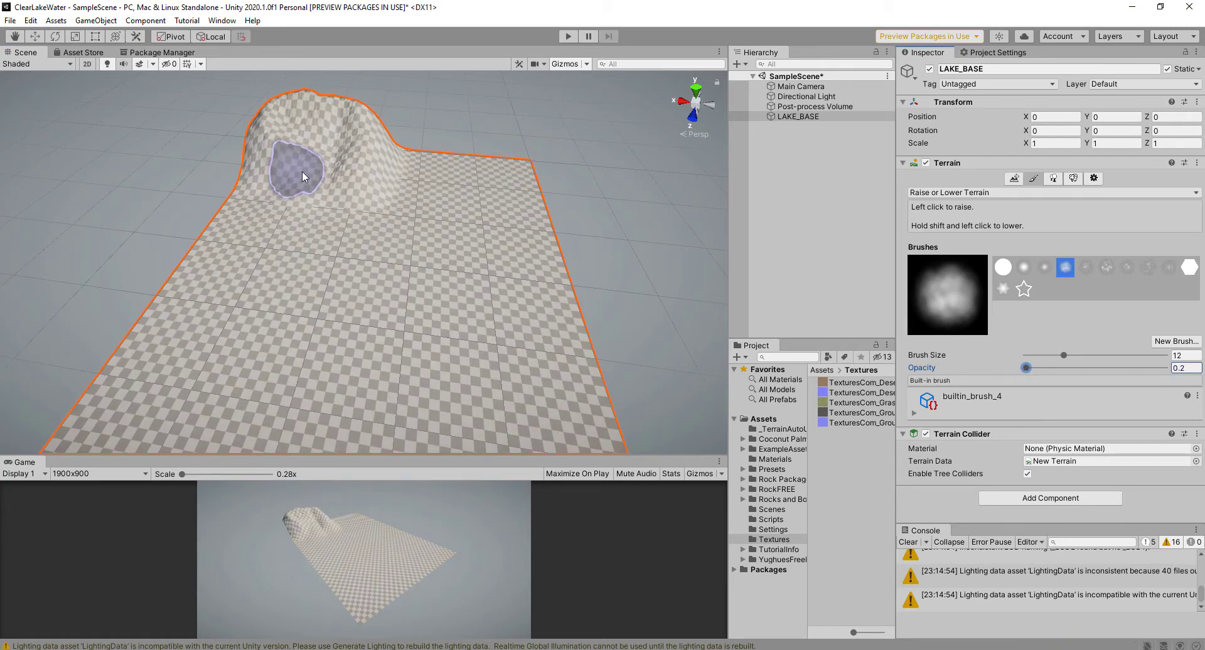
- Raise a second peak and a connecting ridge along the terrain's short edge with brush opacity 2
{"action": "left_click_drag", "start_coordinate": [458, 165], "coordinate": [327, 168], "text": "alt"}
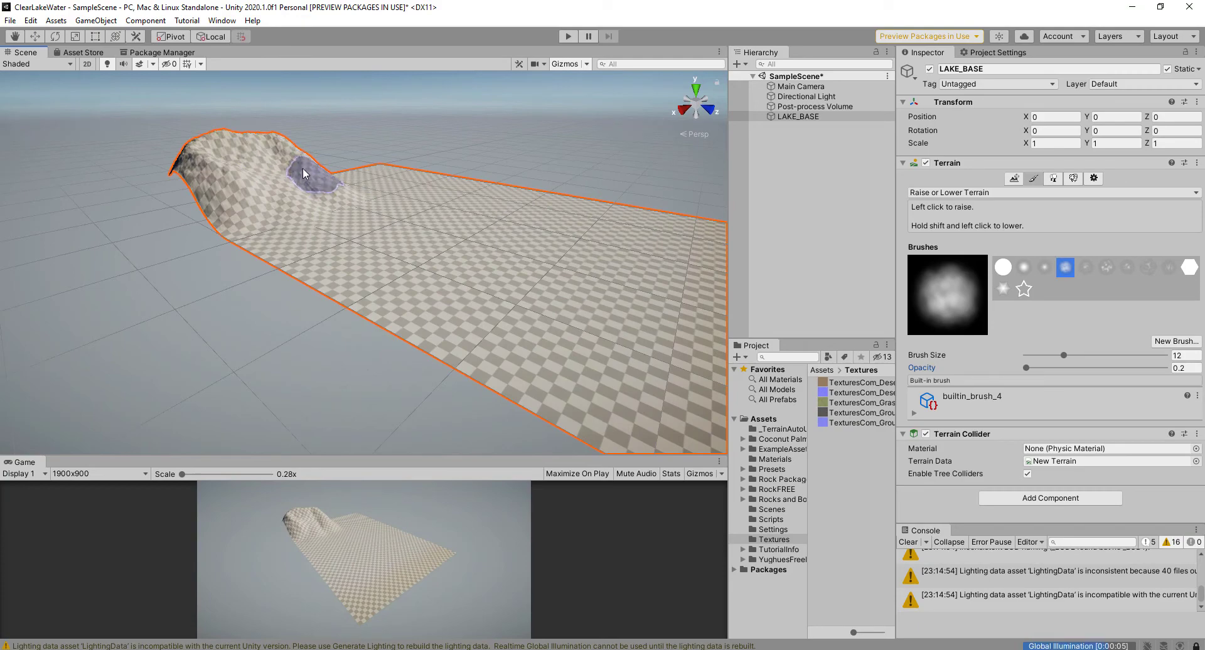
{"action": "mouse_move", "coordinate": [242, 202]}
{"action": "left_mouse_down", "text": "alt"}
{"action": "mouse_move", "coordinate": [358, 193]}
{"action": "mouse_move", "coordinate": [498, 263]}
{"action": "left_mouse_up", "text": "alt"}
{"action": "left_click_drag", "start_coordinate": [1064, 355], "coordinate": [1029, 368]}
{"action": "mouse_move", "coordinate": [503, 266]}
{"action": "left_mouse_down"}
{"action": "mouse_move", "coordinate": [524, 261]}
{"action": "mouse_move", "coordinate": [439, 270]}
{"action": "mouse_move", "coordinate": [491, 350]}
{"action": "mouse_move", "coordinate": [483, 314]}
{"action": "left_mouse_up"}
{"action": "mouse_move", "coordinate": [339, 276]}
{"action": "left_mouse_down", "text": "alt"}
{"action": "mouse_move", "coordinate": [412, 213]}
{"action": "mouse_move", "coordinate": [301, 239]}
{"action": "left_mouse_up", "text": "alt"}
{"action": "mouse_move", "coordinate": [433, 345]}
{"action": "left_mouse_down"}
{"action": "mouse_move", "coordinate": [318, 337]}
{"action": "mouse_move", "coordinate": [339, 276]}
{"action": "left_mouse_up"}
{"action": "mouse_move", "coordinate": [339, 276]}
{"action": "left_mouse_down", "text": "alt"}
{"action": "mouse_move", "coordinate": [435, 226]}
{"action": "mouse_move", "coordinate": [351, 185]}
{"action": "mouse_move", "coordinate": [371, 201]}
{"action": "left_mouse_up", "text": "alt"}
{"action": "left_click_drag", "start_coordinate": [339, 213], "coordinate": [464, 244], "text": "alt"}
- Set the brush size to 10 and raise further bumps and slopes on the mountain ridge
{"action": "left_click_drag", "start_coordinate": [1069, 355], "coordinate": [1062, 355]}
{"action": "left_click_drag", "start_coordinate": [395, 251], "coordinate": [433, 279]}
{"action": "mouse_move", "coordinate": [552, 267]}
{"action": "left_mouse_down", "text": "alt"}
{"action": "mouse_move", "coordinate": [489, 258]}
{"action": "mouse_move", "coordinate": [532, 251]}
{"action": "left_mouse_up", "text": "alt"}
{"action": "left_click_drag", "start_coordinate": [229, 287], "coordinate": [235, 235]}
{"action": "mouse_move", "coordinate": [377, 277]}
{"action": "left_mouse_down"}
{"action": "mouse_move", "coordinate": [389, 290]}
{"action": "mouse_move", "coordinate": [415, 277]}
{"action": "left_mouse_up"}
{"action": "left_click_drag", "start_coordinate": [414, 277], "coordinate": [479, 248], "text": "alt"}
{"action": "mouse_move", "coordinate": [276, 288]}
{"action": "left_mouse_down", "text": "alt"}
{"action": "mouse_move", "coordinate": [339, 297]}
{"action": "mouse_move", "coordinate": [565, 234]}
{"action": "mouse_move", "coordinate": [404, 269]}
{"action": "left_mouse_up", "text": "alt"}
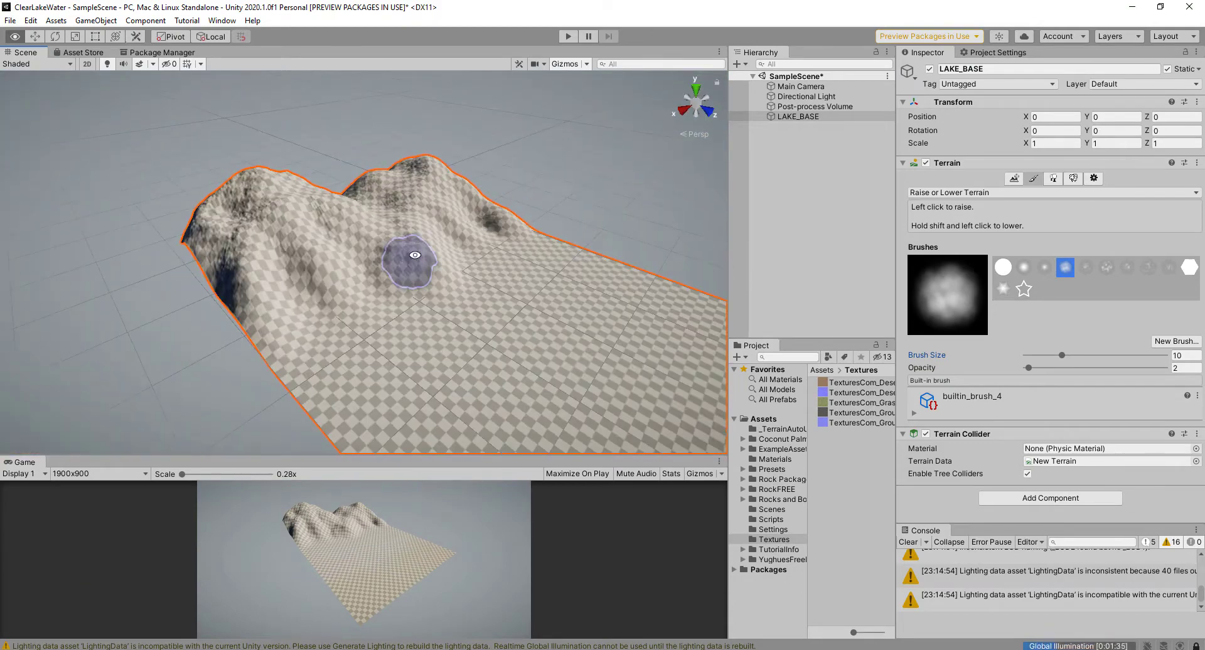
- Switch to Smooth Height with brush opacity 6.1 and smooth the upper slopes of the mountains
{"action": "left_click", "coordinate": [951, 196]}
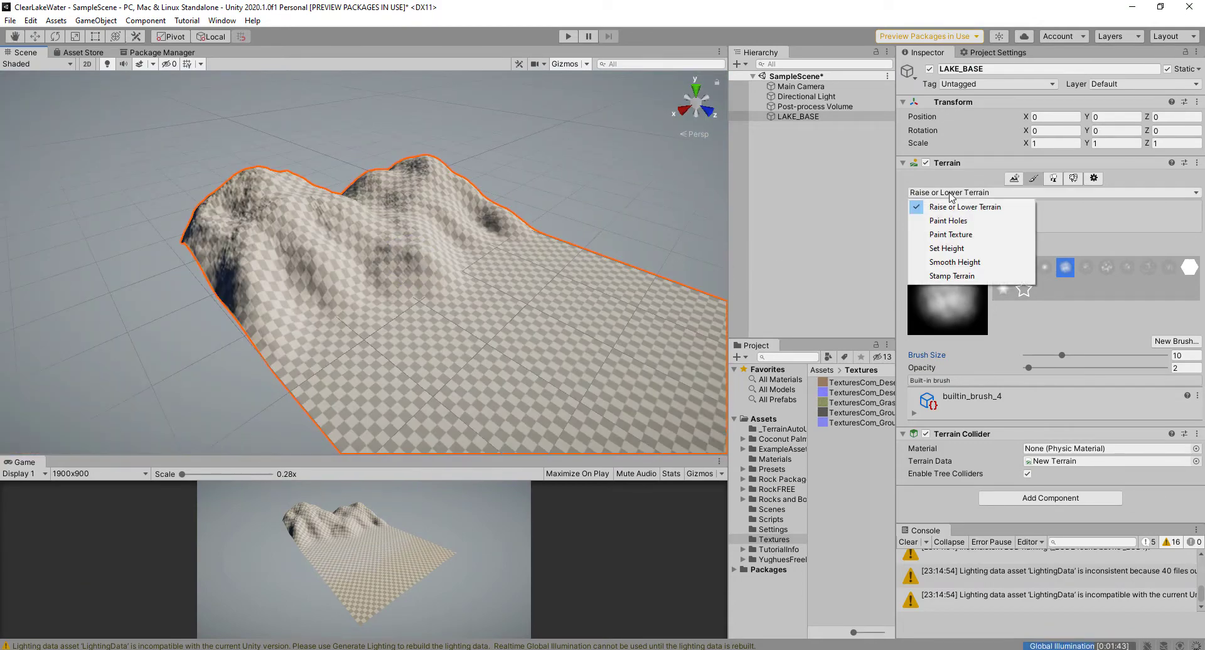
{"action": "left_click", "coordinate": [954, 262]}
{"action": "mouse_move", "coordinate": [270, 224]}
{"action": "left_mouse_down"}
{"action": "mouse_move", "coordinate": [235, 194]}
{"action": "mouse_move", "coordinate": [231, 209]}
{"action": "left_mouse_up"}
{"action": "left_click_drag", "start_coordinate": [1029, 365], "coordinate": [1035, 365]}
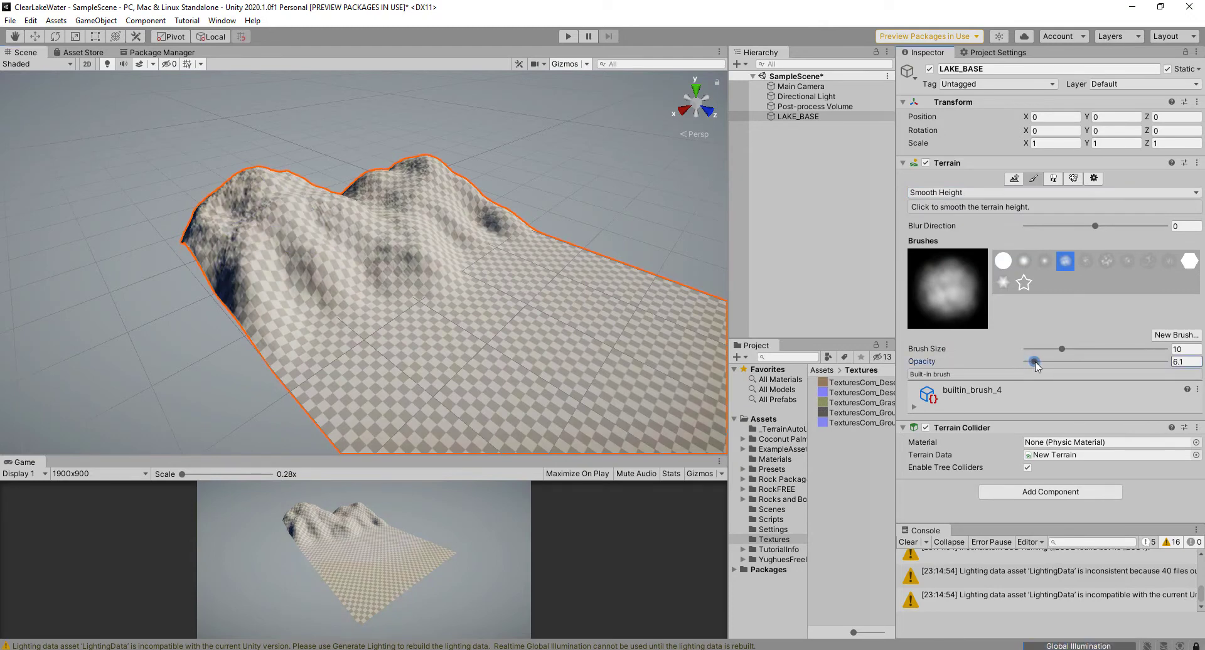
{"action": "mouse_move", "coordinate": [229, 224]}
{"action": "left_mouse_down"}
{"action": "mouse_move", "coordinate": [306, 240]}
{"action": "mouse_move", "coordinate": [464, 235]}
{"action": "left_mouse_up"}
- Increase the smoothing opacity to 56.6 and smooth the mountain slopes from several sides
{"action": "left_click_drag", "start_coordinate": [1028, 363], "coordinate": [1104, 363]}
{"action": "mouse_move", "coordinate": [278, 287]}
{"action": "left_mouse_down"}
{"action": "mouse_move", "coordinate": [331, 273]}
{"action": "mouse_move", "coordinate": [380, 283]}
{"action": "mouse_move", "coordinate": [260, 295]}
{"action": "mouse_move", "coordinate": [283, 268]}
{"action": "mouse_move", "coordinate": [320, 290]}
{"action": "mouse_move", "coordinate": [315, 384]}
{"action": "left_mouse_up"}
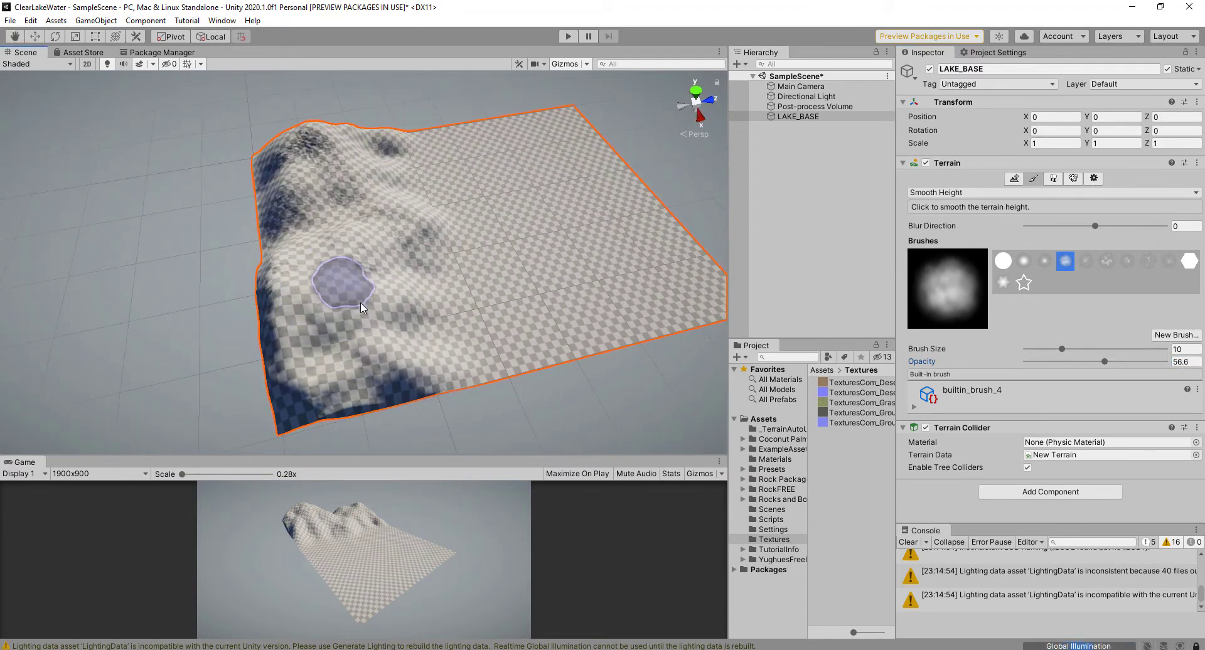
{"action": "mouse_move", "coordinate": [404, 242]}
{"action": "left_mouse_down", "text": "alt"}
{"action": "mouse_move", "coordinate": [310, 272]}
{"action": "mouse_move", "coordinate": [276, 258]}
{"action": "mouse_move", "coordinate": [321, 218]}
{"action": "mouse_move", "coordinate": [270, 163]}
{"action": "mouse_move", "coordinate": [255, 186]}
{"action": "mouse_move", "coordinate": [305, 278]}
{"action": "left_mouse_up", "text": "alt"}
{"action": "mouse_move", "coordinate": [296, 344]}
{"action": "left_mouse_down", "text": "alt"}
{"action": "mouse_move", "coordinate": [314, 304]}
{"action": "mouse_move", "coordinate": [251, 302]}
{"action": "mouse_move", "coordinate": [256, 261]}
{"action": "mouse_move", "coordinate": [397, 237]}
{"action": "mouse_move", "coordinate": [466, 268]}
{"action": "mouse_move", "coordinate": [479, 341]}
{"action": "mouse_move", "coordinate": [484, 232]}
{"action": "left_mouse_up", "text": "alt"}
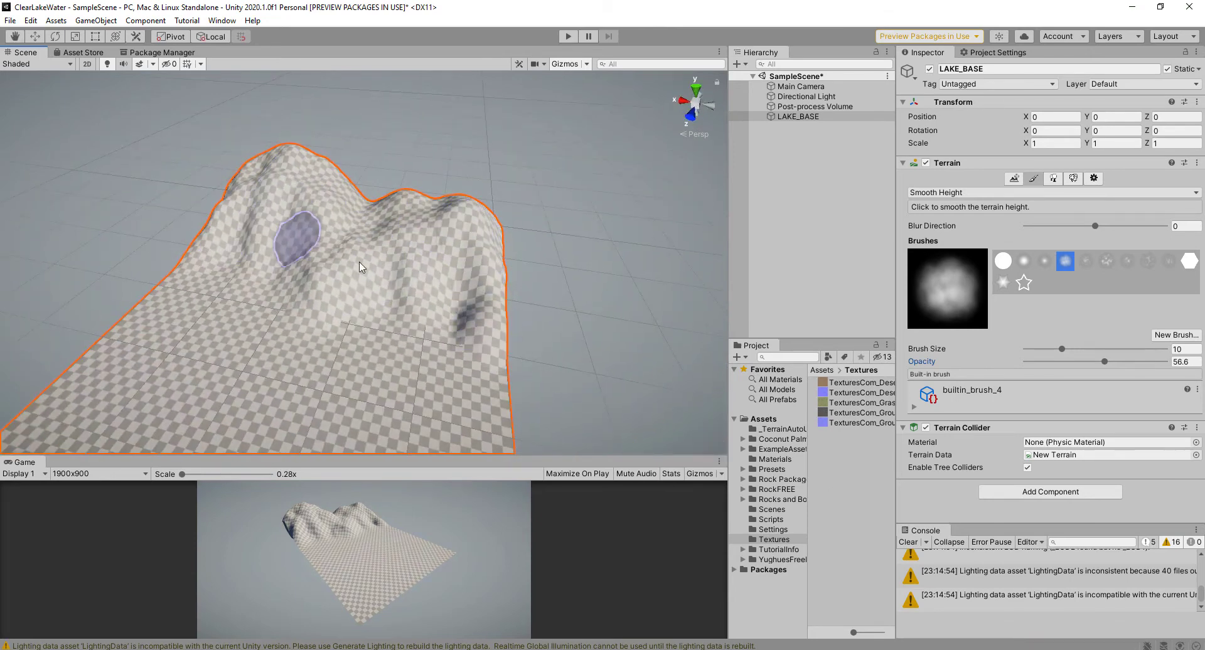
{"action": "left_click_drag", "start_coordinate": [404, 268], "coordinate": [484, 209], "text": "alt"}
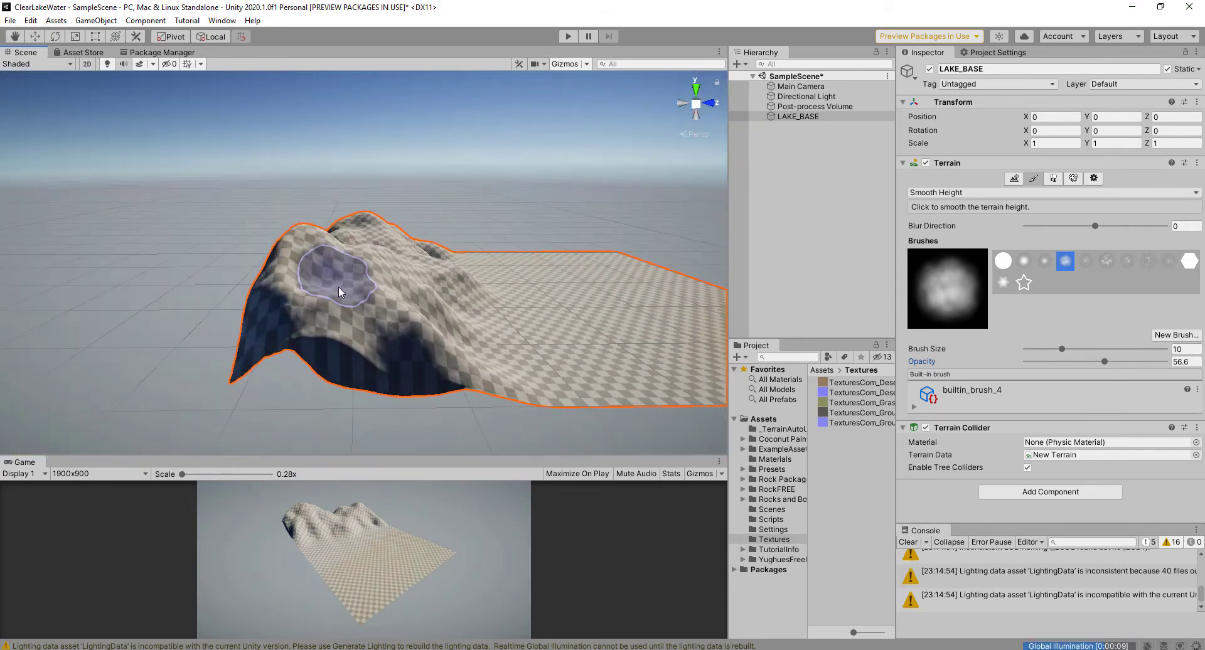
{"action": "mouse_move", "coordinate": [479, 262]}
{"action": "left_mouse_down", "text": "alt"}
{"action": "mouse_move", "coordinate": [215, 296]}
{"action": "mouse_move", "coordinate": [182, 282]}
{"action": "left_mouse_up", "text": "alt"}
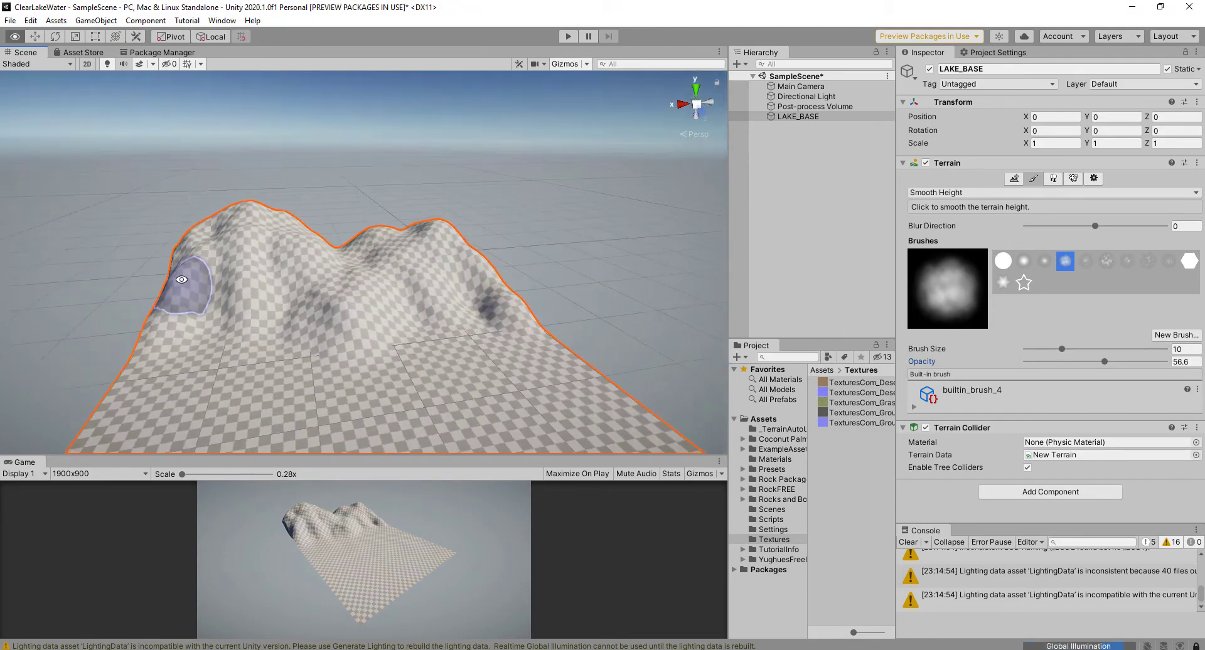
- Set the Terrain Height in the terrain's mesh resolution settings to 100
{"action": "left_click", "coordinate": [1093, 178]}
{"action": "scroll", "coordinate": [1117, 365], "scroll_direction": "down", "scroll_amount": 10}
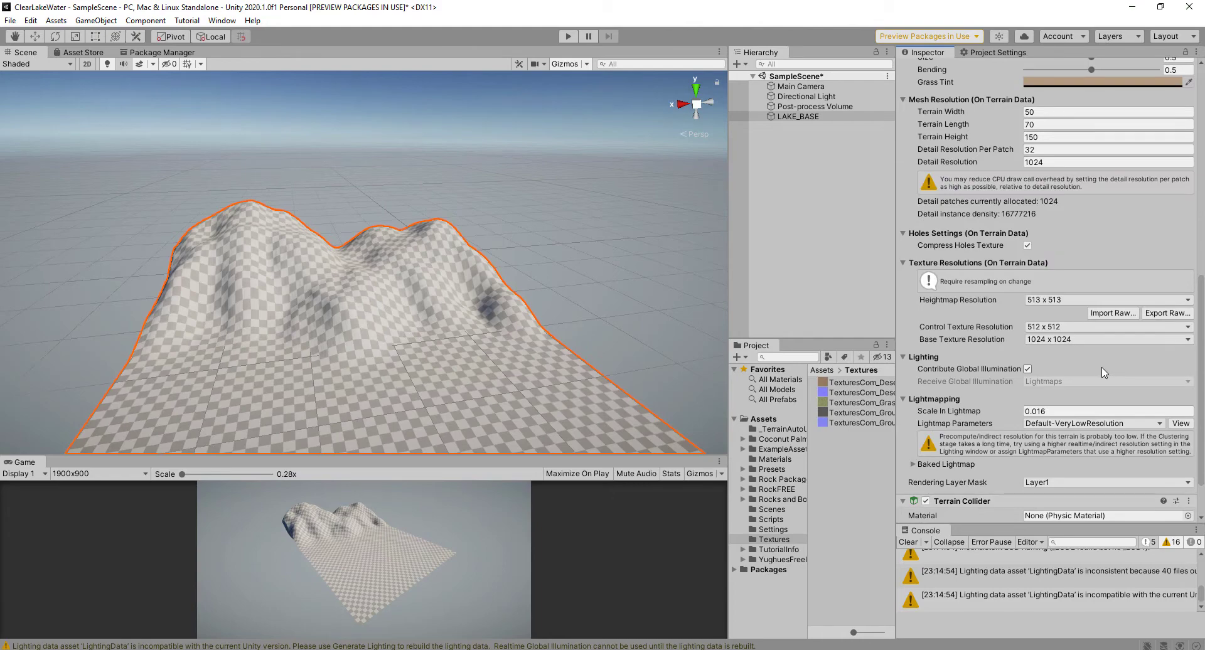
{"action": "scroll", "coordinate": [1097, 370], "scroll_direction": "down", "scroll_amount": 2}
{"action": "scroll", "coordinate": [1097, 370], "scroll_direction": "up", "scroll_amount": 10}
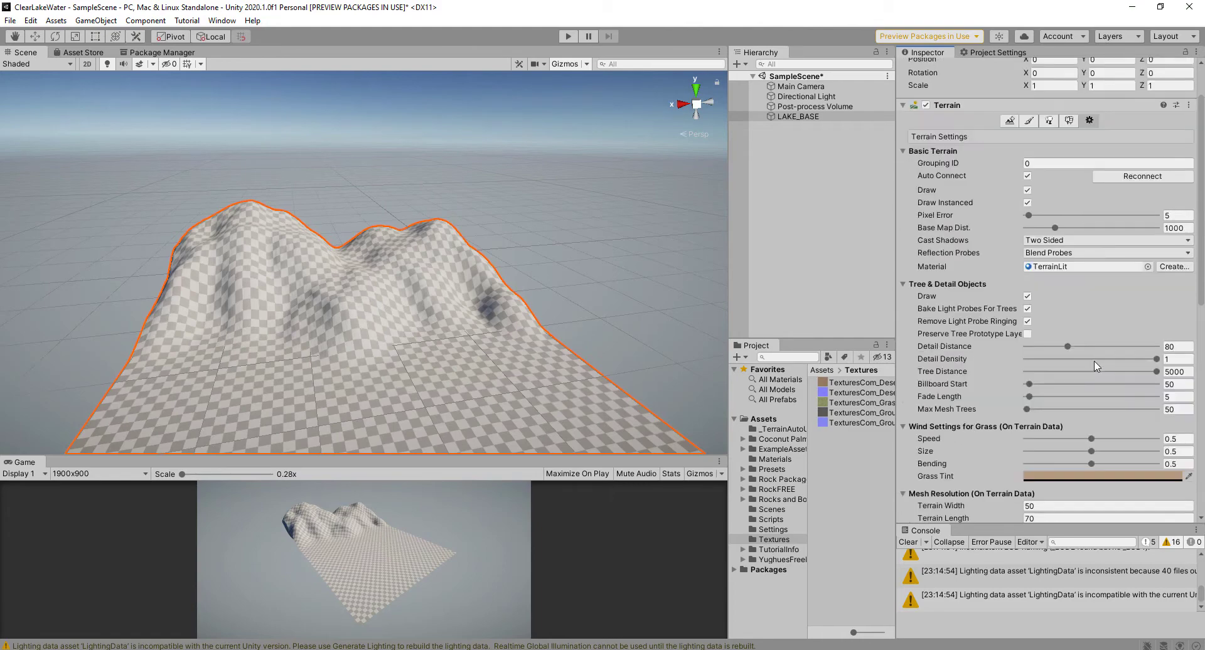
{"action": "scroll", "coordinate": [1100, 368], "scroll_direction": "up", "scroll_amount": 2}
{"action": "scroll", "coordinate": [1100, 371], "scroll_direction": "down", "scroll_amount": 8}
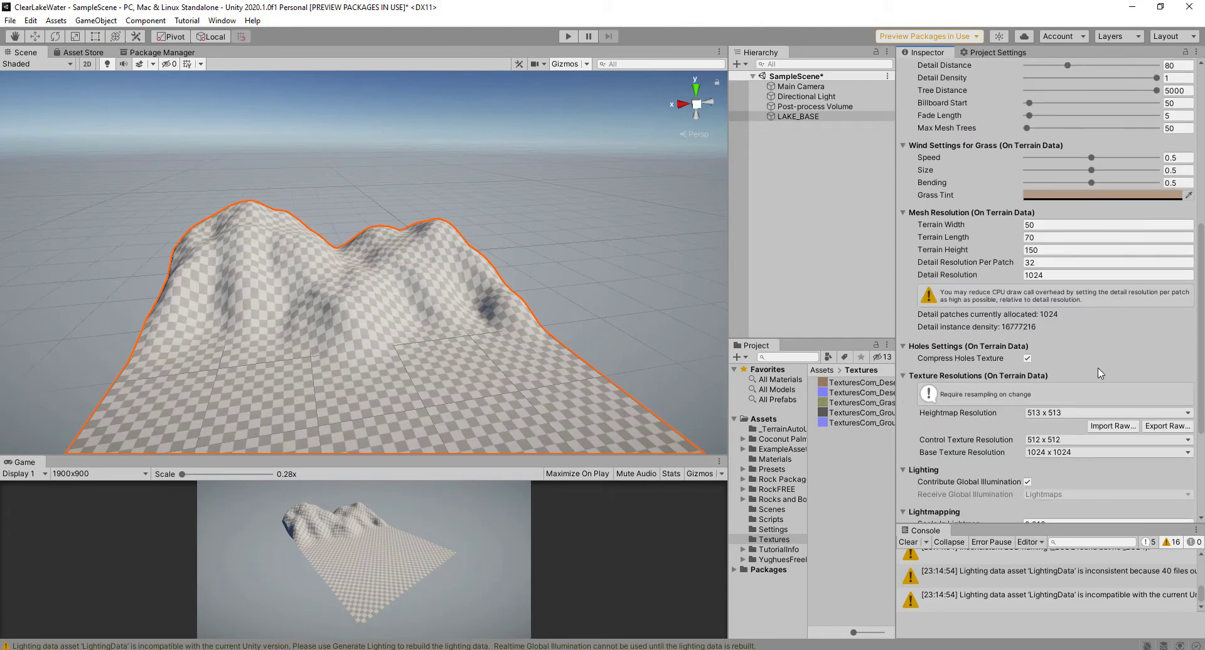
{"action": "scroll", "coordinate": [1100, 373], "scroll_direction": "down", "scroll_amount": 6}
{"action": "scroll", "coordinate": [1098, 375], "scroll_direction": "up", "scroll_amount": 5}
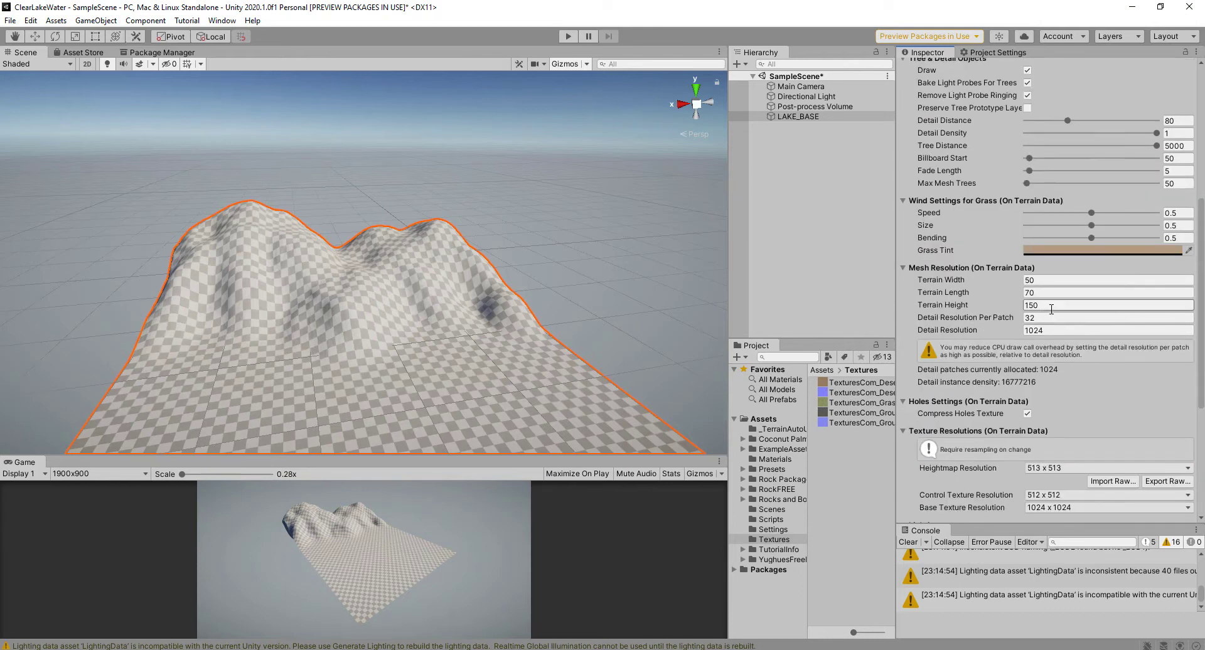
{"action": "type", "text": "1"}
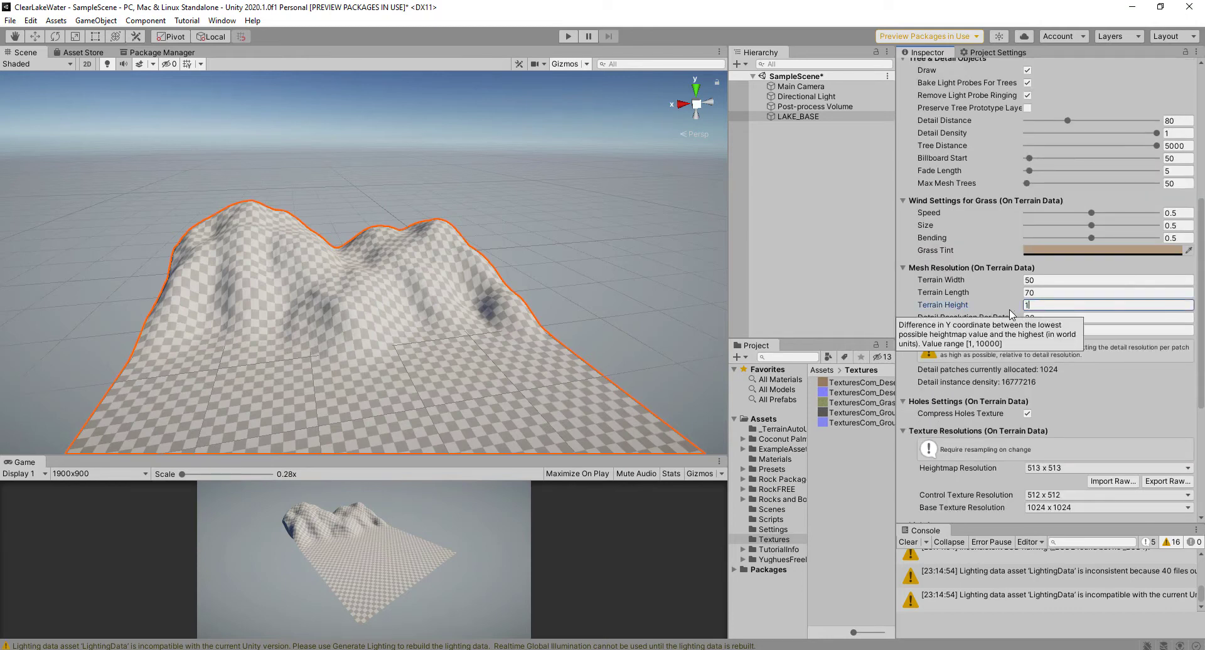
{"action": "key", "text": "Return"}
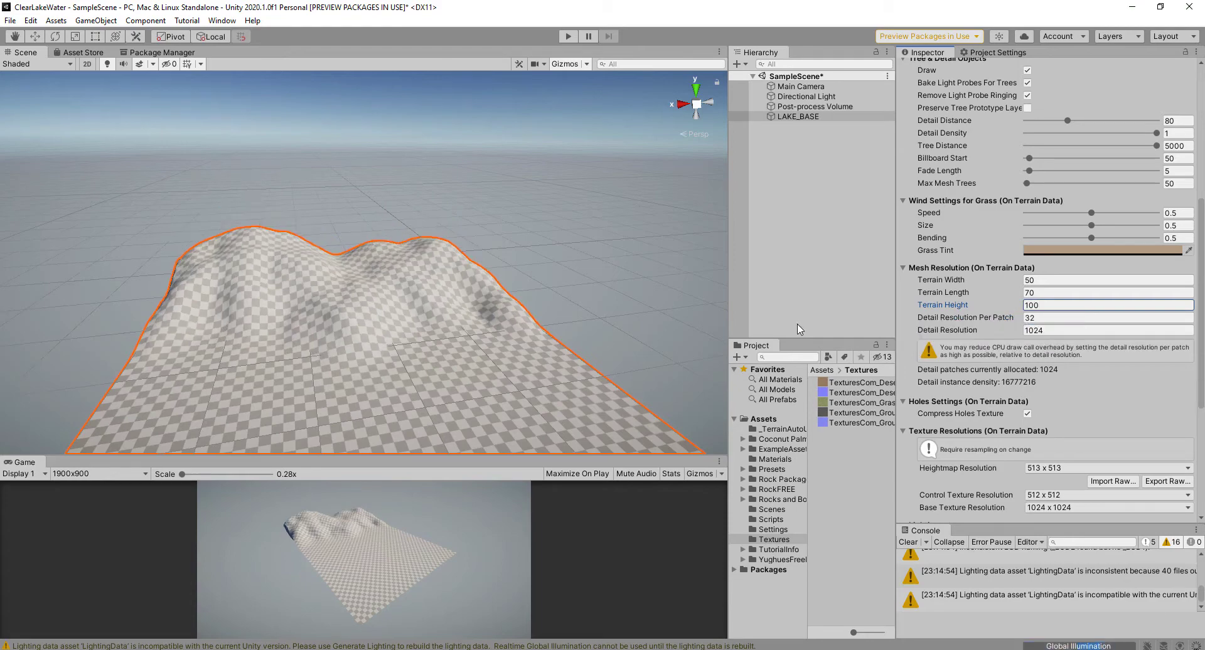
- Smooth the mountain ridge and peaks with Smooth Height at brush size 19
{"action": "left_click_drag", "start_coordinate": [444, 276], "coordinate": [369, 267], "text": "alt"}
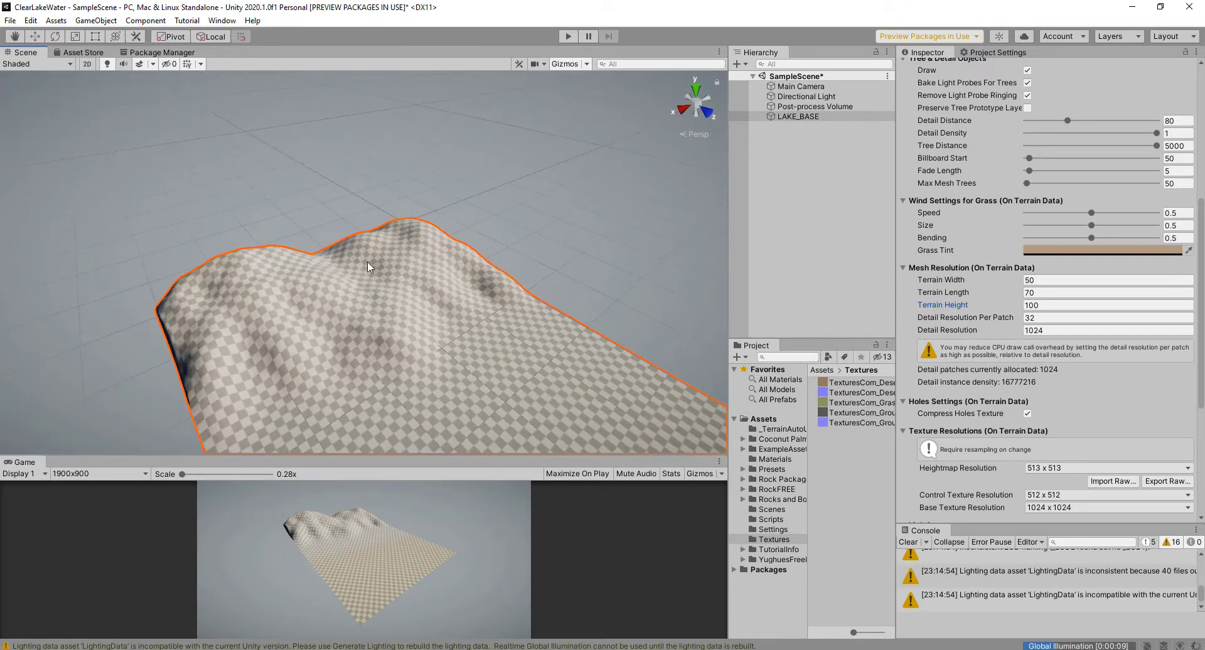
{"action": "scroll", "coordinate": [989, 153], "scroll_direction": "up", "scroll_amount": 5}
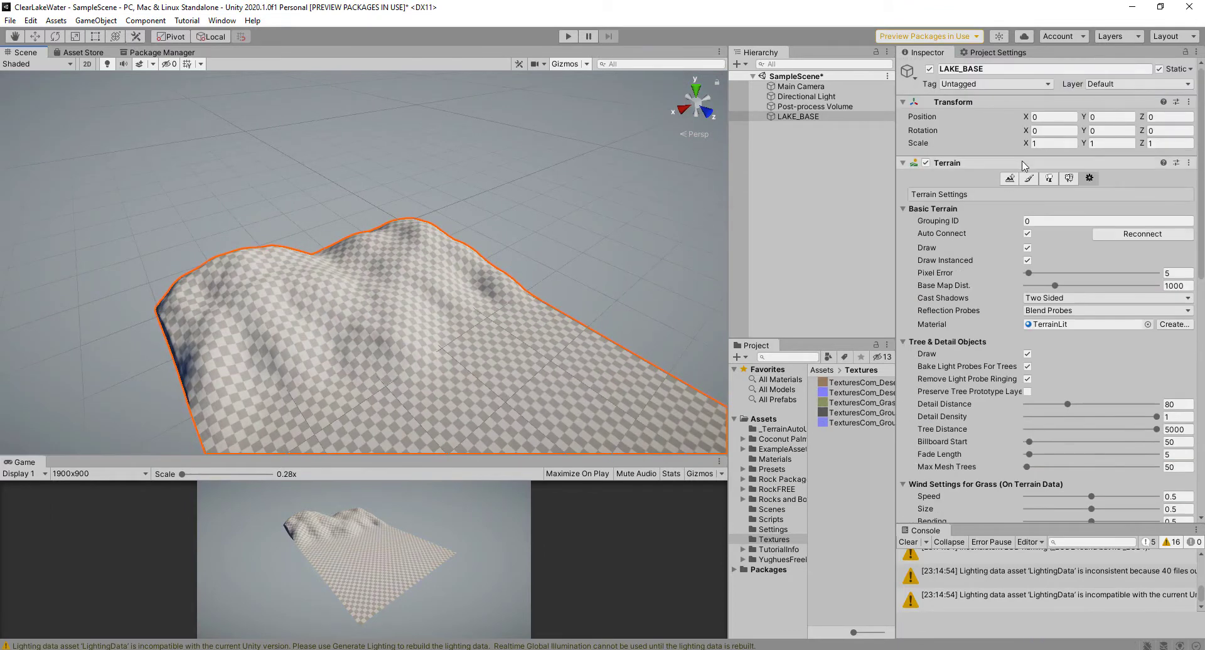
{"action": "left_click", "coordinate": [1030, 179]}
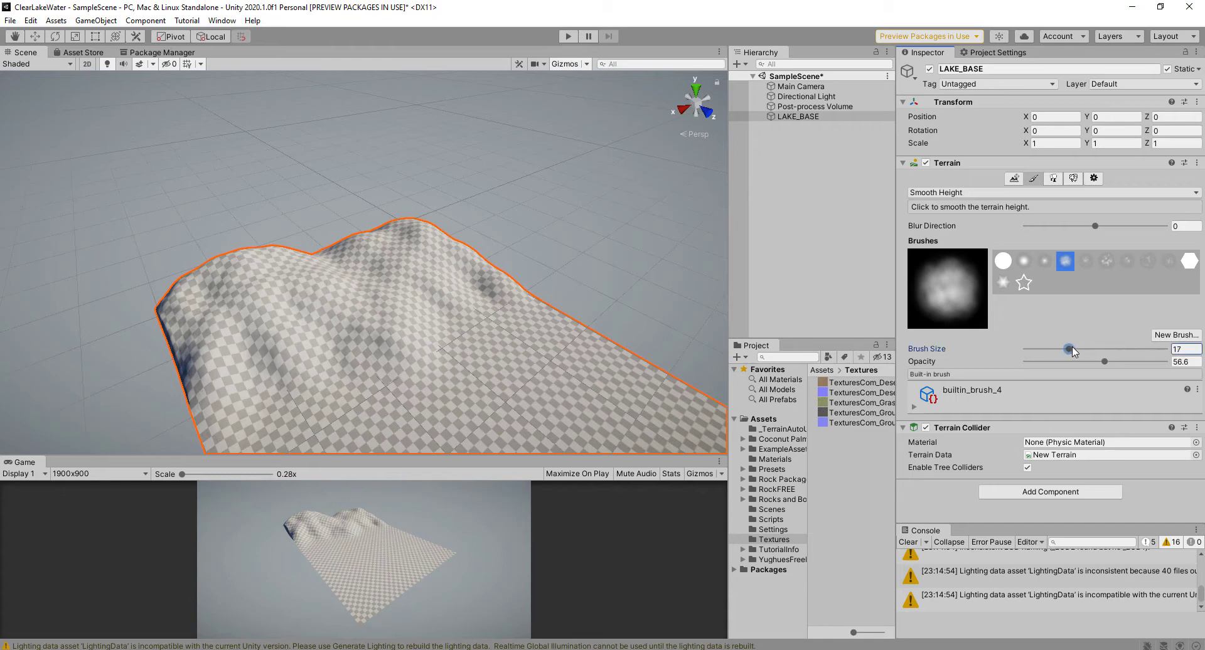
{"action": "left_click_drag", "start_coordinate": [333, 257], "coordinate": [356, 305], "text": "alt"}
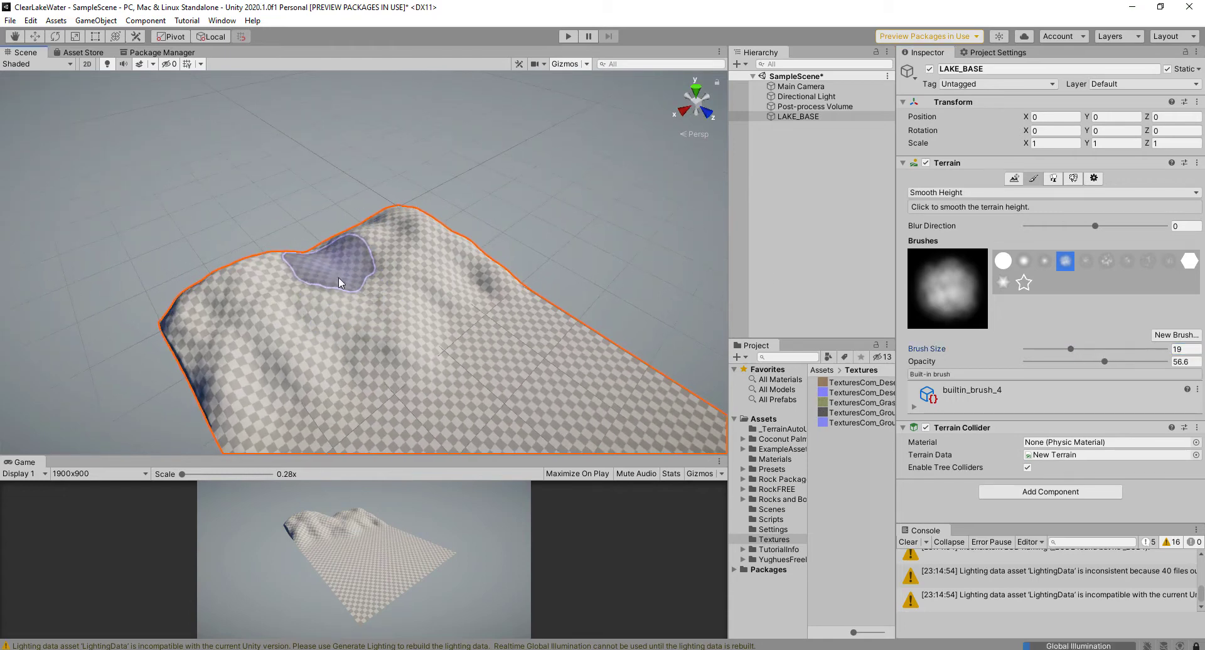
{"action": "mouse_move", "coordinate": [339, 282]}
{"action": "left_mouse_down"}
{"action": "mouse_move", "coordinate": [362, 283]}
{"action": "mouse_move", "coordinate": [339, 257]}
{"action": "mouse_move", "coordinate": [376, 244]}
{"action": "mouse_move", "coordinate": [496, 283]}
{"action": "mouse_move", "coordinate": [318, 264]}
{"action": "mouse_move", "coordinate": [385, 261]}
{"action": "mouse_move", "coordinate": [285, 230]}
{"action": "mouse_move", "coordinate": [257, 236]}
{"action": "left_mouse_up"}
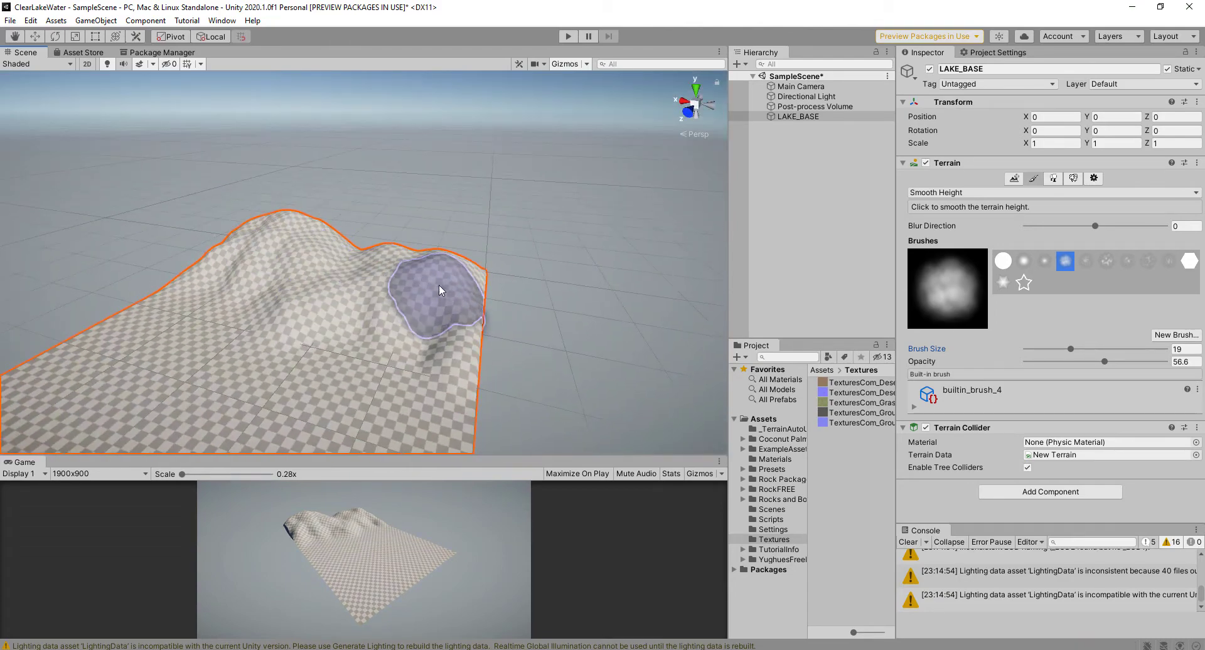
{"action": "mouse_move", "coordinate": [371, 228]}
{"action": "left_mouse_down", "text": "alt"}
{"action": "mouse_move", "coordinate": [557, 280]}
{"action": "mouse_move", "coordinate": [422, 303]}
{"action": "left_mouse_up", "text": "alt"}
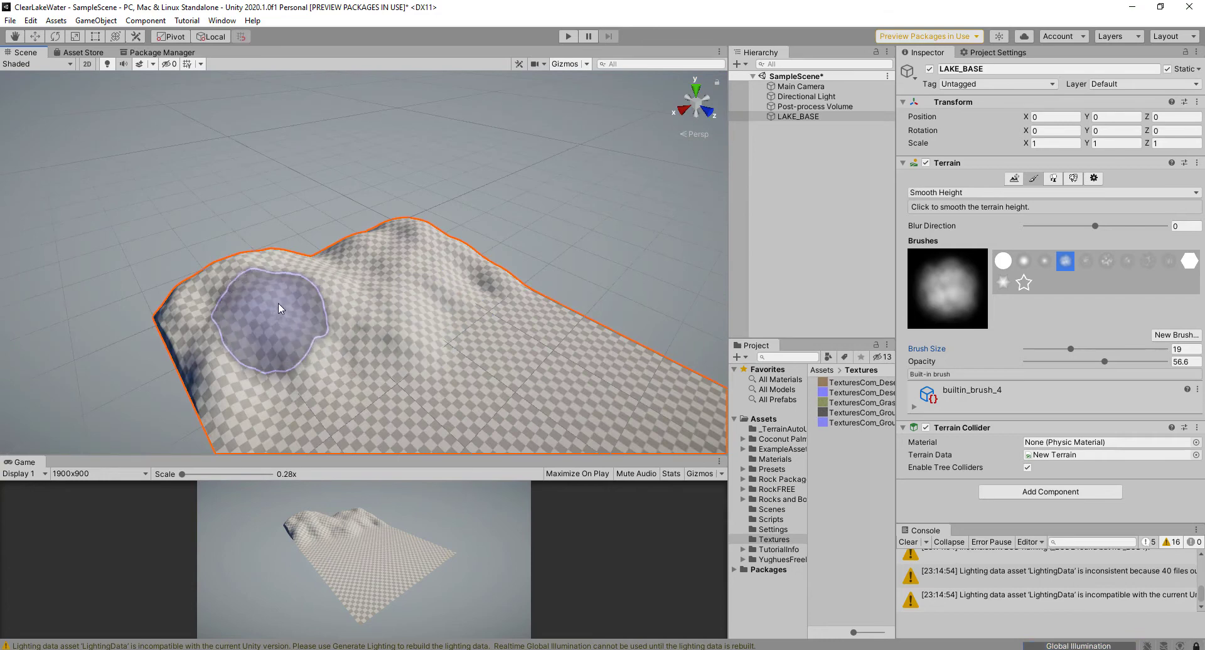
{"action": "left_click_drag", "start_coordinate": [280, 308], "coordinate": [427, 245], "text": "alt"}
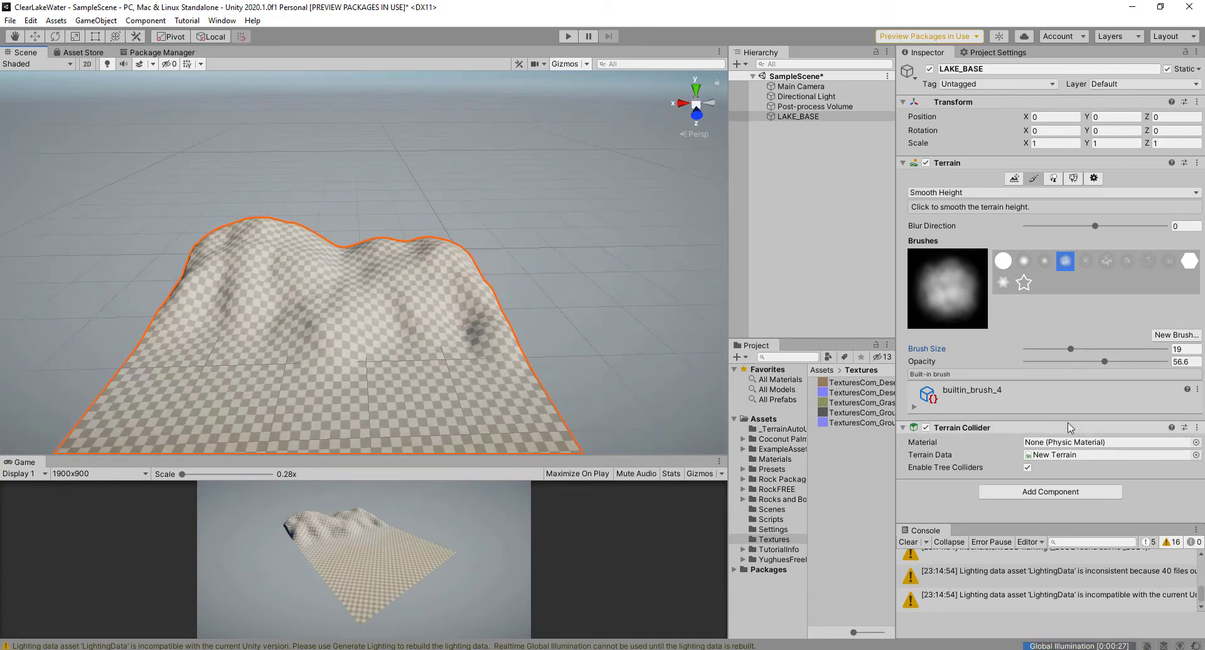
- Set the Terrain Height in the terrain's mesh resolution settings to 150
{"action": "left_click", "coordinate": [1094, 179]}
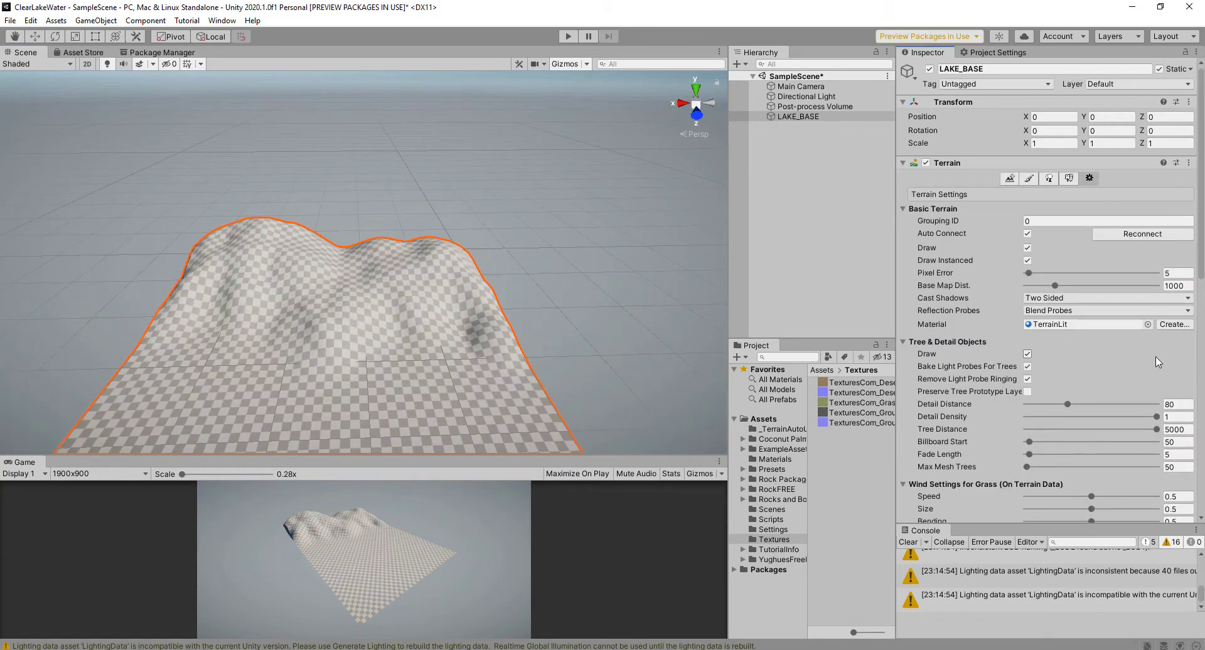
{"action": "scroll", "coordinate": [1070, 339], "scroll_direction": "down", "scroll_amount": 9}
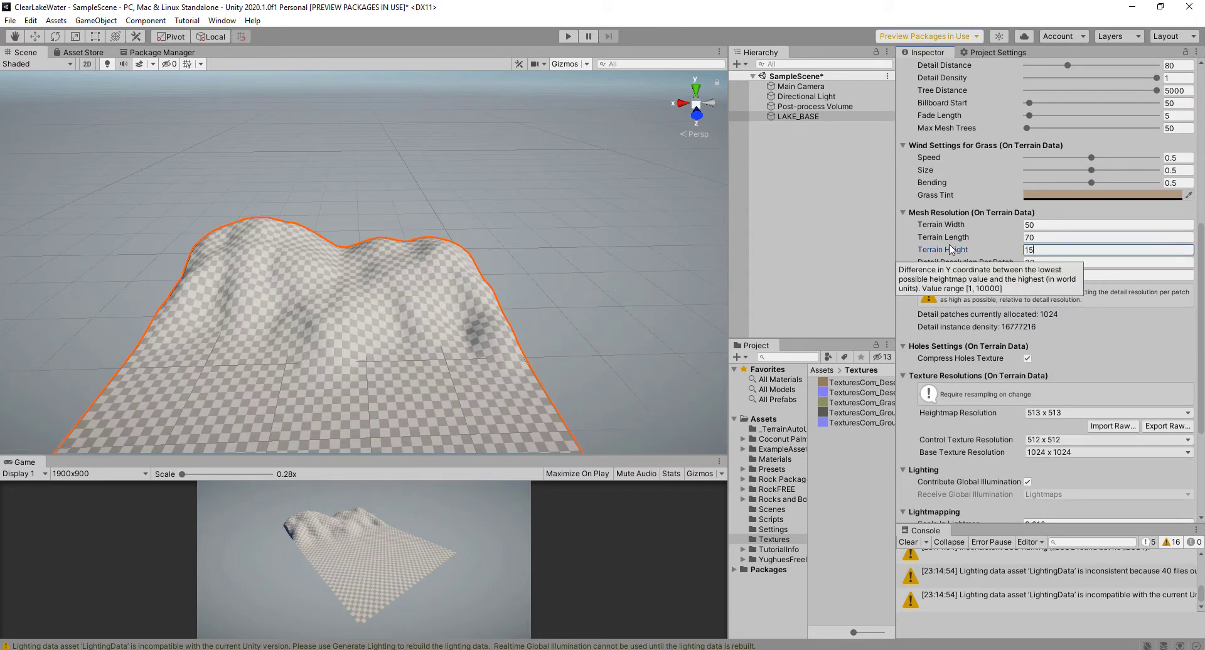
{"action": "type", "text": "0"}
{"action": "key", "text": "Return"}
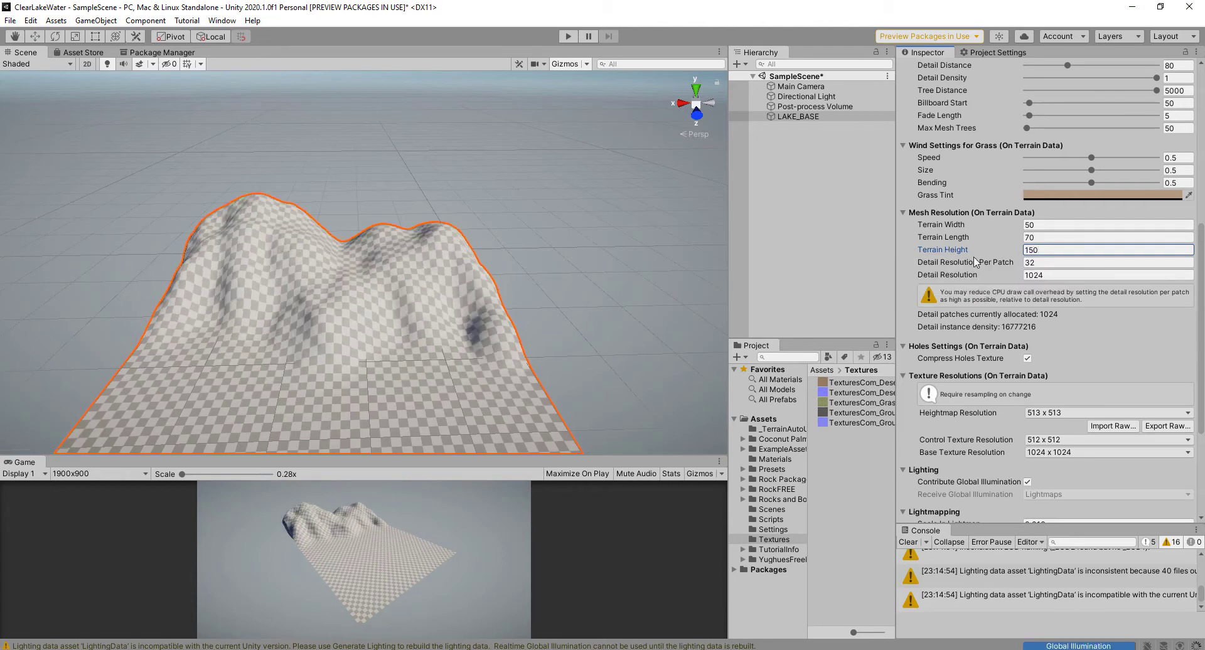
- Set the Terrain Height in the terrain's mesh resolution settings to 120 and view the mountains from the side
{"action": "left_click", "coordinate": [1047, 249]}
{"action": "type", "text": "12"}
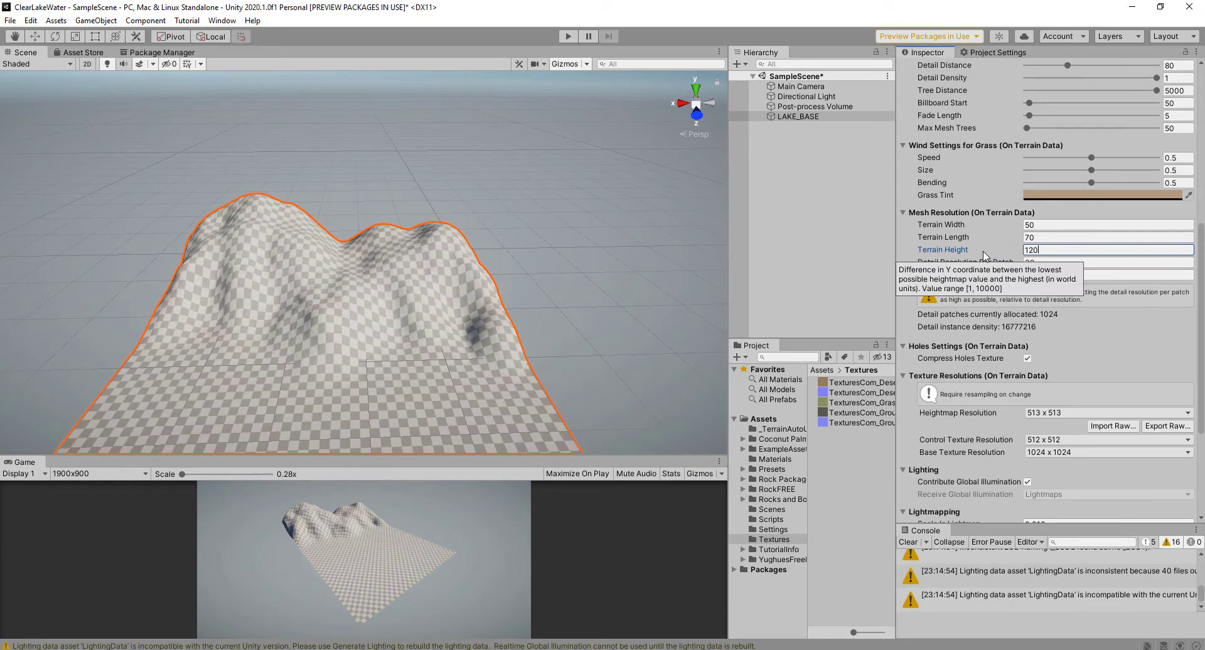
{"action": "type", "text": "0"}
{"action": "key", "text": "Return"}
{"action": "left_click_drag", "start_coordinate": [344, 244], "coordinate": [634, 226], "text": "alt"}
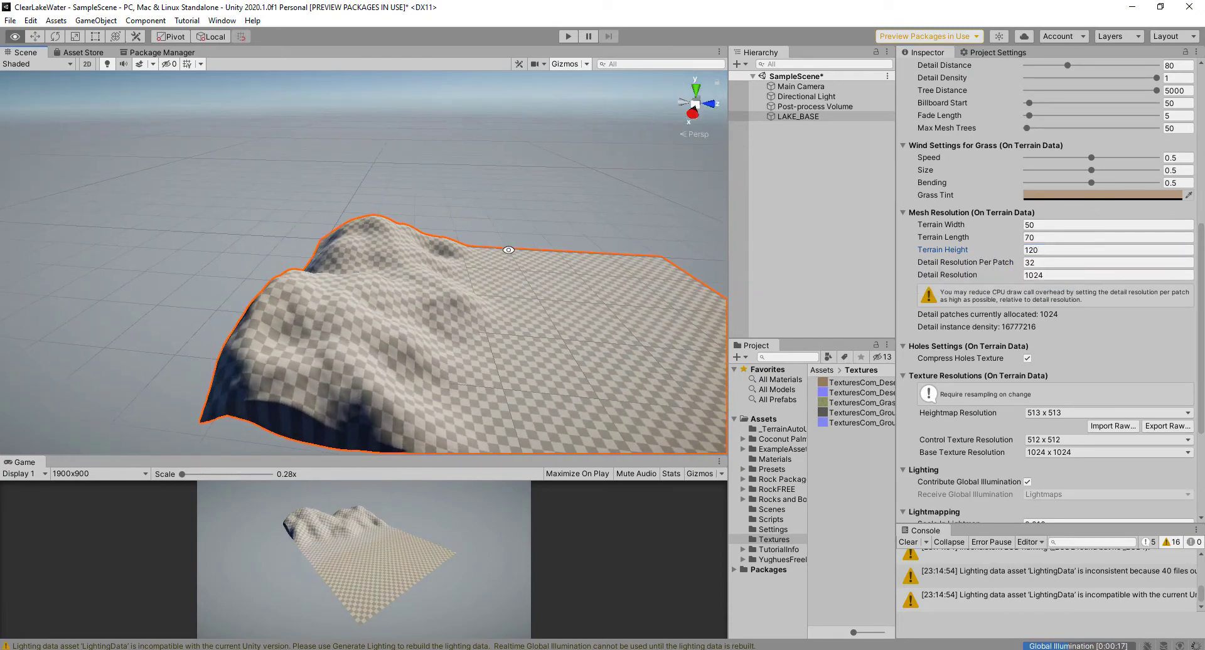
{"action": "left_click_drag", "start_coordinate": [474, 266], "coordinate": [433, 272], "text": "alt"}
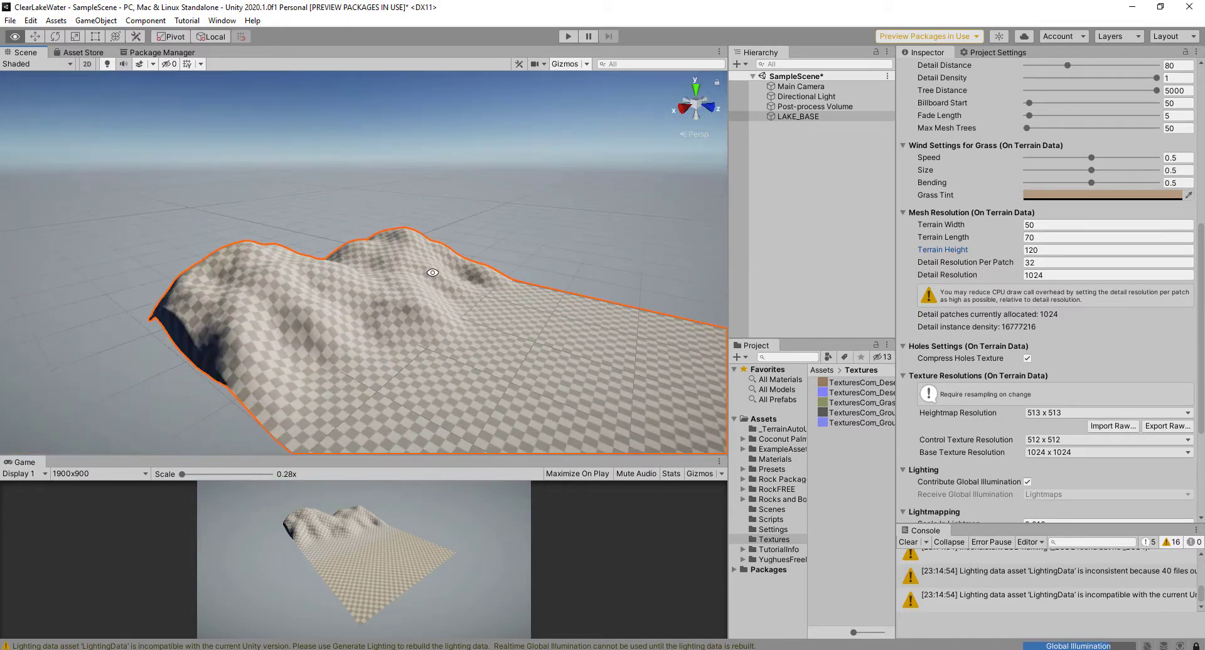
- Set the Terrain Height in the terrain's mesh resolution settings to 140
{"action": "left_click", "coordinate": [1046, 251]}
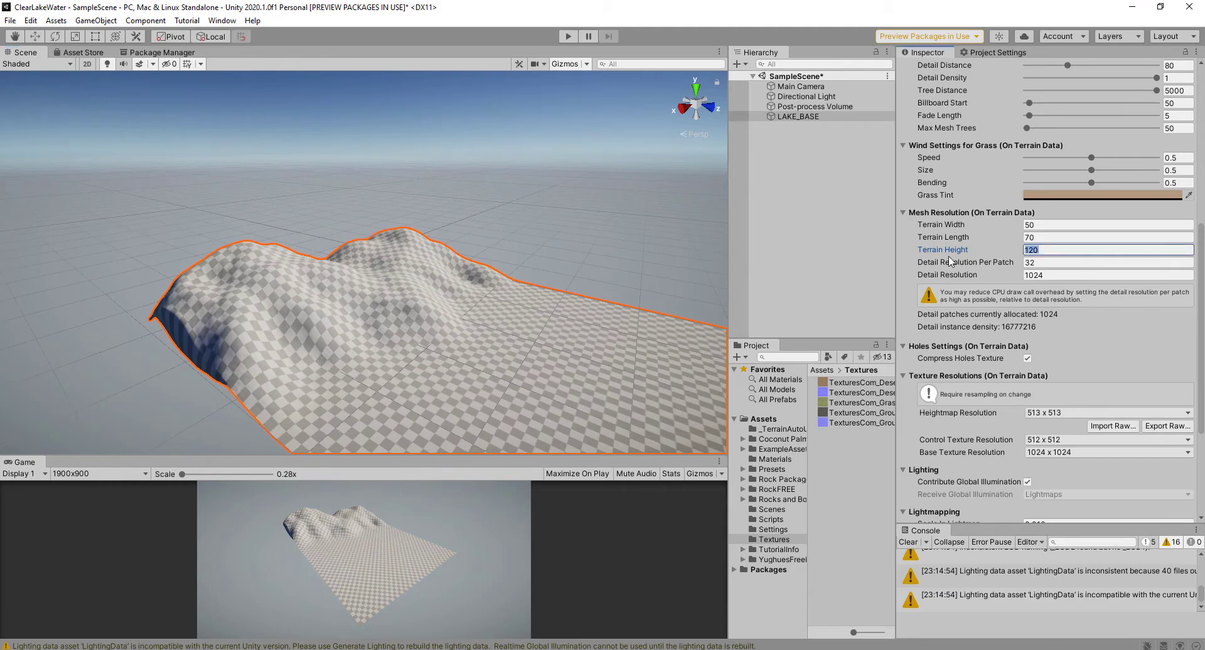
{"action": "type", "text": "140"}
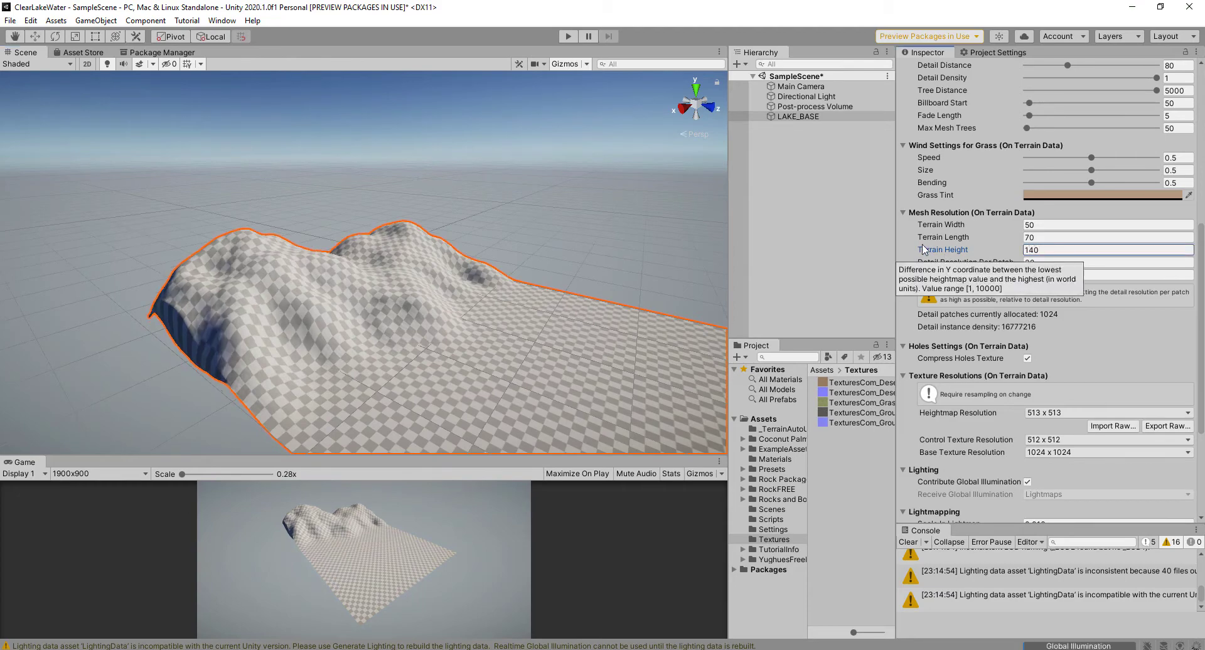
{"action": "mouse_move", "coordinate": [431, 254]}
{"action": "left_mouse_down", "text": "alt"}
{"action": "mouse_move", "coordinate": [13, 274]}
{"action": "mouse_move", "coordinate": [396, 255]}
{"action": "mouse_move", "coordinate": [295, 276]}
{"action": "mouse_move", "coordinate": [641, 302]}
{"action": "left_mouse_up", "text": "alt"}
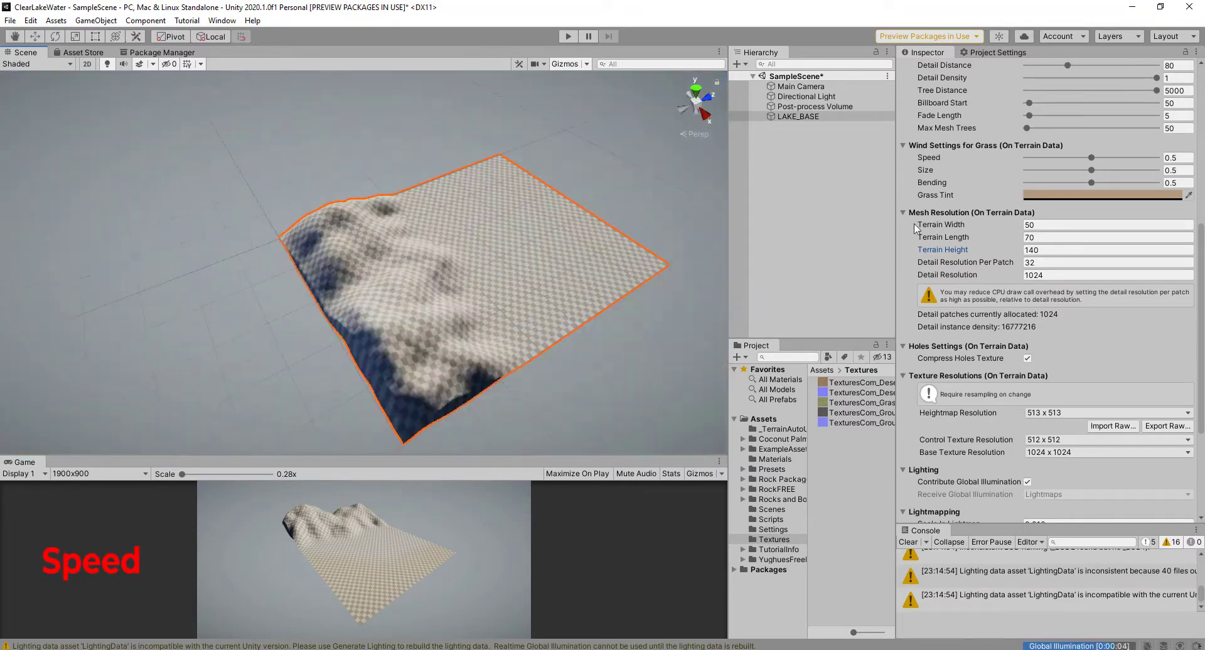
- Return to terrain painting, reduce the brush size to 6 and switch to Raise or Lower Terrain
{"action": "scroll", "coordinate": [1035, 251], "scroll_direction": "up", "scroll_amount": 10}
{"action": "left_click", "coordinate": [1033, 179]}
{"action": "left_click", "coordinate": [1055, 349]}
{"action": "mouse_move", "coordinate": [376, 351]}
{"action": "left_mouse_down", "text": "alt"}
{"action": "mouse_move", "coordinate": [506, 355]}
{"action": "mouse_move", "coordinate": [427, 333]}
{"action": "left_mouse_up", "text": "alt"}
{"action": "left_click", "coordinate": [960, 193]}
{"action": "left_click", "coordinate": [955, 208]}
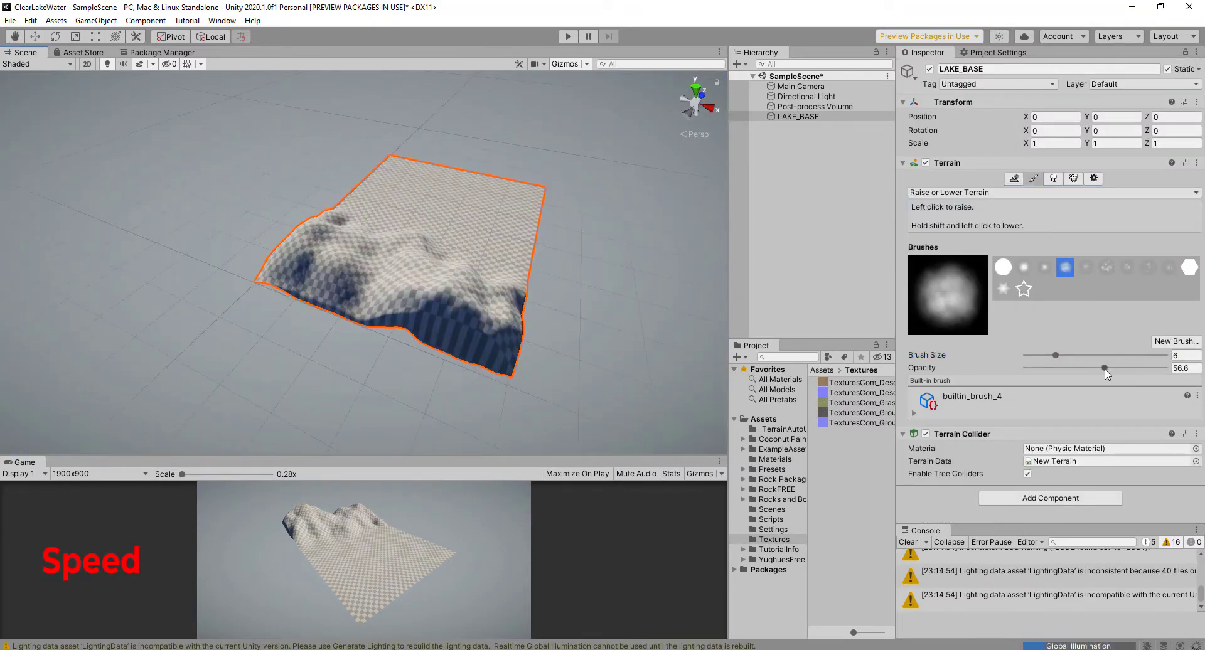
- Raise spots along the mountain ridge with a reduced brush opacity and undo the last stroke
{"action": "left_click_drag", "start_coordinate": [1105, 370], "coordinate": [1093, 369]}
{"action": "left_click", "coordinate": [376, 401]}
{"action": "mouse_move", "coordinate": [402, 364]}
{"action": "left_mouse_down", "text": "alt"}
{"action": "mouse_move", "coordinate": [236, 339]}
{"action": "mouse_move", "coordinate": [385, 279]}
{"action": "left_mouse_up", "text": "alt"}
{"action": "left_click", "coordinate": [380, 276]}
{"action": "mouse_move", "coordinate": [290, 259]}
{"action": "left_mouse_down"}
{"action": "mouse_move", "coordinate": [460, 352]}
{"action": "mouse_move", "coordinate": [348, 348]}
{"action": "left_mouse_up"}
{"action": "key", "text": "ctrl+z"}
- Lower the brush opacity to 4 and raise uneven bumps along the ridge and slopes of the mountains
{"action": "left_click_drag", "start_coordinate": [1039, 369], "coordinate": [1032, 369]}
{"action": "left_click_drag", "start_coordinate": [352, 321], "coordinate": [584, 304], "text": "alt"}
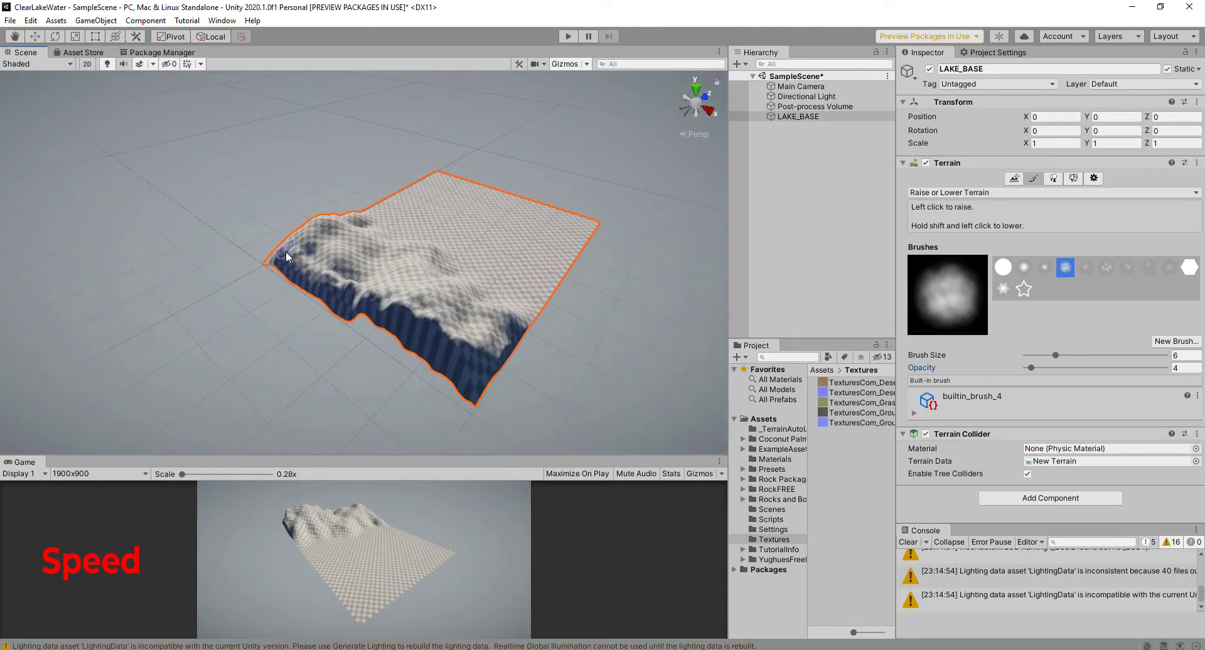
{"action": "mouse_move", "coordinate": [286, 252]}
{"action": "left_mouse_down"}
{"action": "mouse_move", "coordinate": [488, 349]}
{"action": "mouse_move", "coordinate": [379, 318]}
{"action": "mouse_move", "coordinate": [294, 324]}
{"action": "mouse_move", "coordinate": [370, 283]}
{"action": "mouse_move", "coordinate": [433, 293]}
{"action": "left_mouse_up"}
{"action": "left_click_drag", "start_coordinate": [434, 293], "coordinate": [584, 305], "text": "alt"}
{"action": "mouse_move", "coordinate": [422, 323]}
{"action": "left_mouse_down"}
{"action": "mouse_move", "coordinate": [439, 296]}
{"action": "mouse_move", "coordinate": [301, 320]}
{"action": "mouse_move", "coordinate": [439, 282]}
{"action": "mouse_move", "coordinate": [500, 334]}
{"action": "mouse_move", "coordinate": [487, 336]}
{"action": "left_mouse_up"}
- Raise the mountain ridge further with a brush size of 20
{"action": "mouse_move", "coordinate": [1056, 355]}
{"action": "left_mouse_down"}
{"action": "mouse_move", "coordinate": [1025, 356]}
{"action": "mouse_move", "coordinate": [1072, 355]}
{"action": "left_mouse_up"}
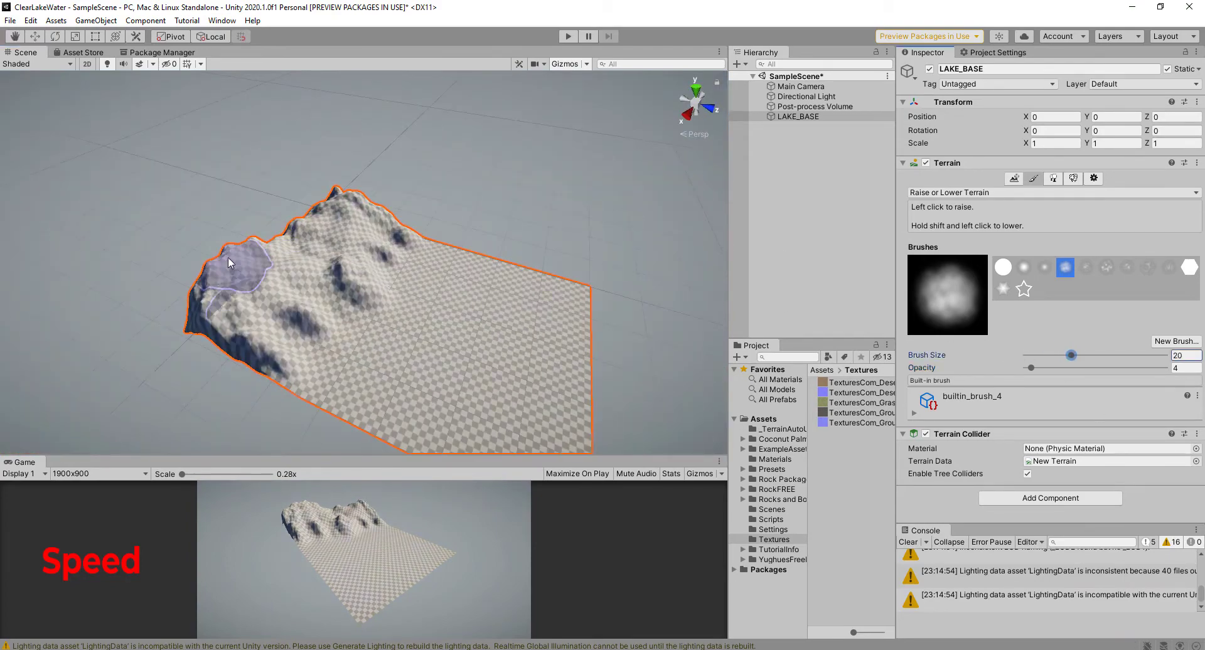
{"action": "left_click_drag", "start_coordinate": [229, 263], "coordinate": [383, 237]}
{"action": "mouse_move", "coordinate": [383, 237]}
{"action": "left_mouse_down", "text": "alt"}
{"action": "mouse_move", "coordinate": [484, 275]}
{"action": "mouse_move", "coordinate": [584, 245]}
{"action": "mouse_move", "coordinate": [295, 194]}
{"action": "left_mouse_up", "text": "alt"}
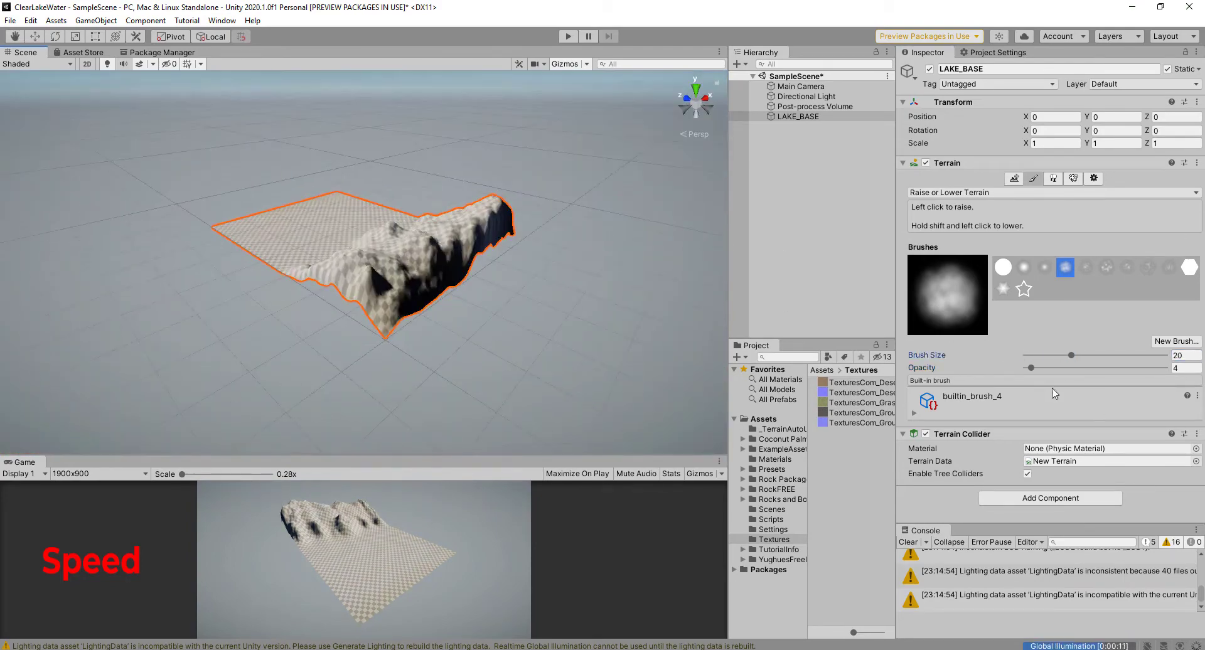
- Smooth the mountain slope with Smooth Height, setting the opacity to 7.2 and the brush size to 12
{"action": "mouse_move", "coordinate": [455, 270]}
{"action": "left_mouse_down", "text": "alt"}
{"action": "mouse_move", "coordinate": [487, 291]}
{"action": "mouse_move", "coordinate": [697, 299]}
{"action": "left_mouse_up", "text": "alt"}
{"action": "left_click", "coordinate": [967, 192]}
{"action": "left_click", "coordinate": [960, 261]}
{"action": "left_click_drag", "start_coordinate": [317, 248], "coordinate": [309, 276]}
{"action": "left_click_drag", "start_coordinate": [1031, 362], "coordinate": [1036, 361]}
{"action": "left_click_drag", "start_coordinate": [1071, 350], "coordinate": [1067, 350]}
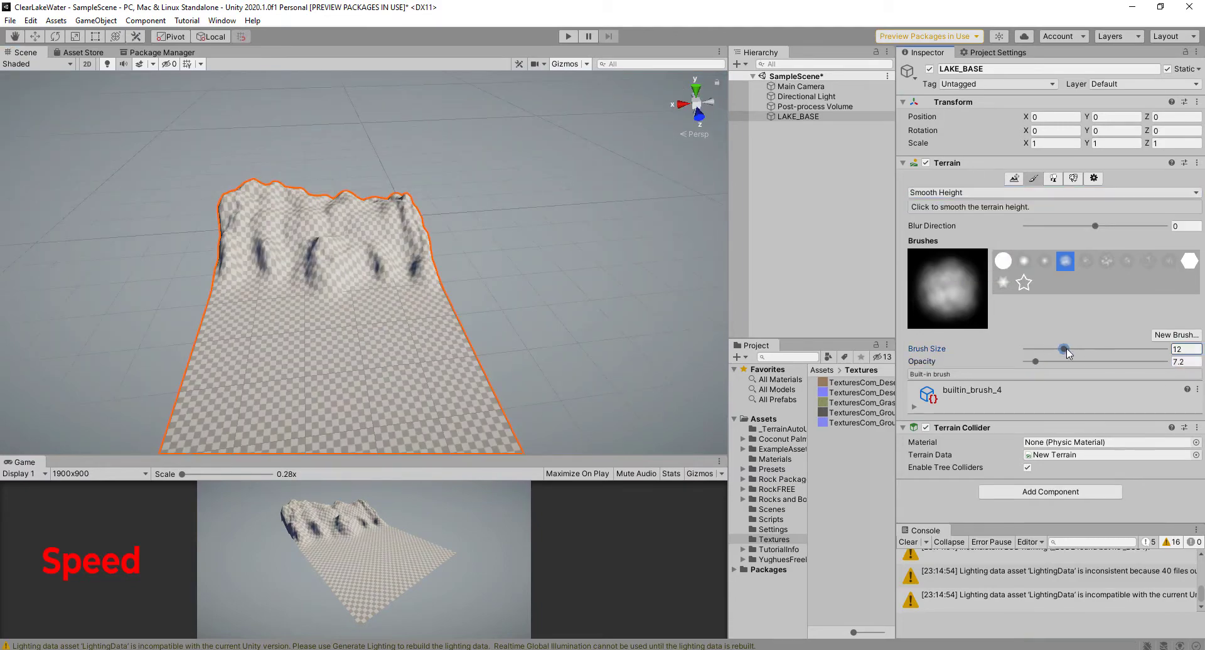
- Increase the smoothing opacity to 75.2 and smooth the mountain slopes from several sides
{"action": "scroll", "coordinate": [314, 234], "scroll_direction": "up", "scroll_amount": 3}
{"action": "left_click_drag", "start_coordinate": [269, 229], "coordinate": [337, 320], "text": "alt"}
{"action": "left_click_drag", "start_coordinate": [1035, 361], "coordinate": [1131, 362]}
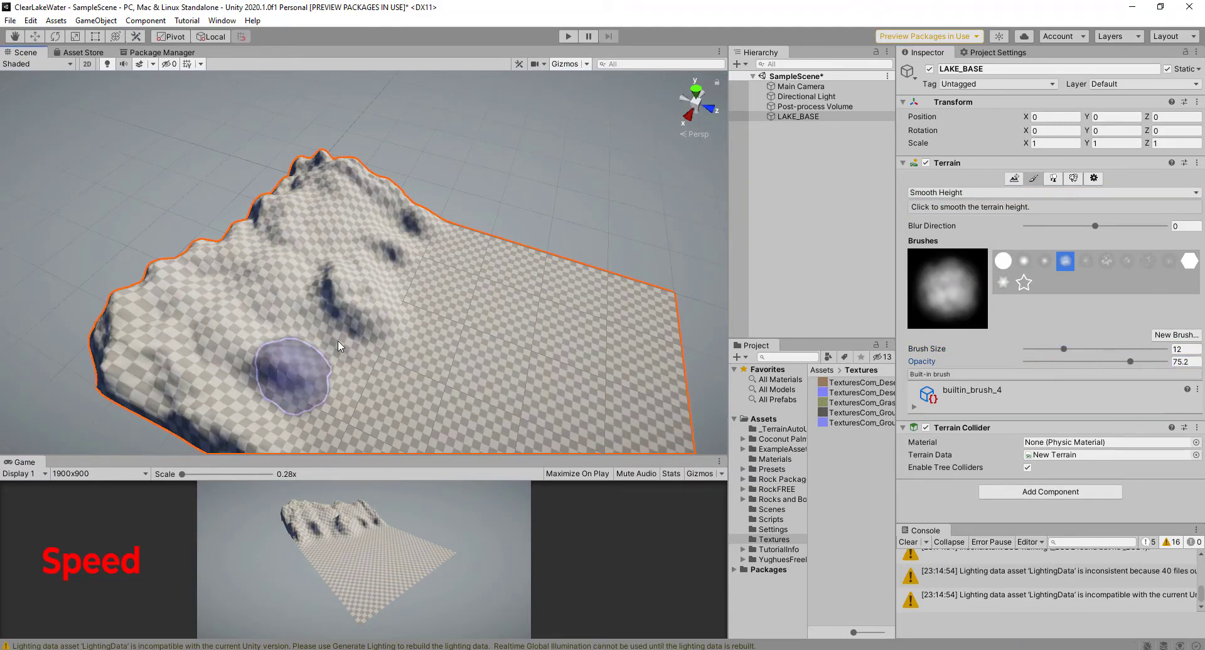
{"action": "mouse_move", "coordinate": [338, 346]}
{"action": "left_mouse_down", "text": "alt"}
{"action": "mouse_move", "coordinate": [213, 231]}
{"action": "mouse_move", "coordinate": [442, 261]}
{"action": "left_mouse_up", "text": "alt"}
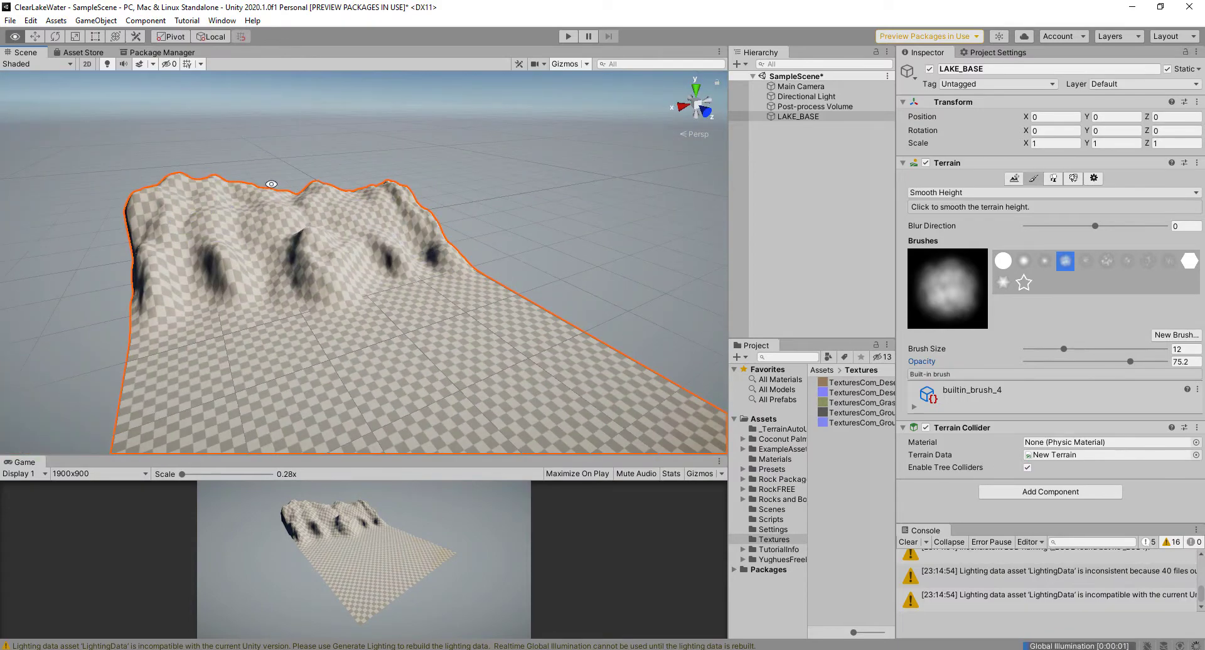
{"action": "left_click_drag", "start_coordinate": [272, 184], "coordinate": [510, 228], "text": "alt"}
{"action": "scroll", "coordinate": [310, 221], "scroll_direction": "down", "scroll_amount": 5}
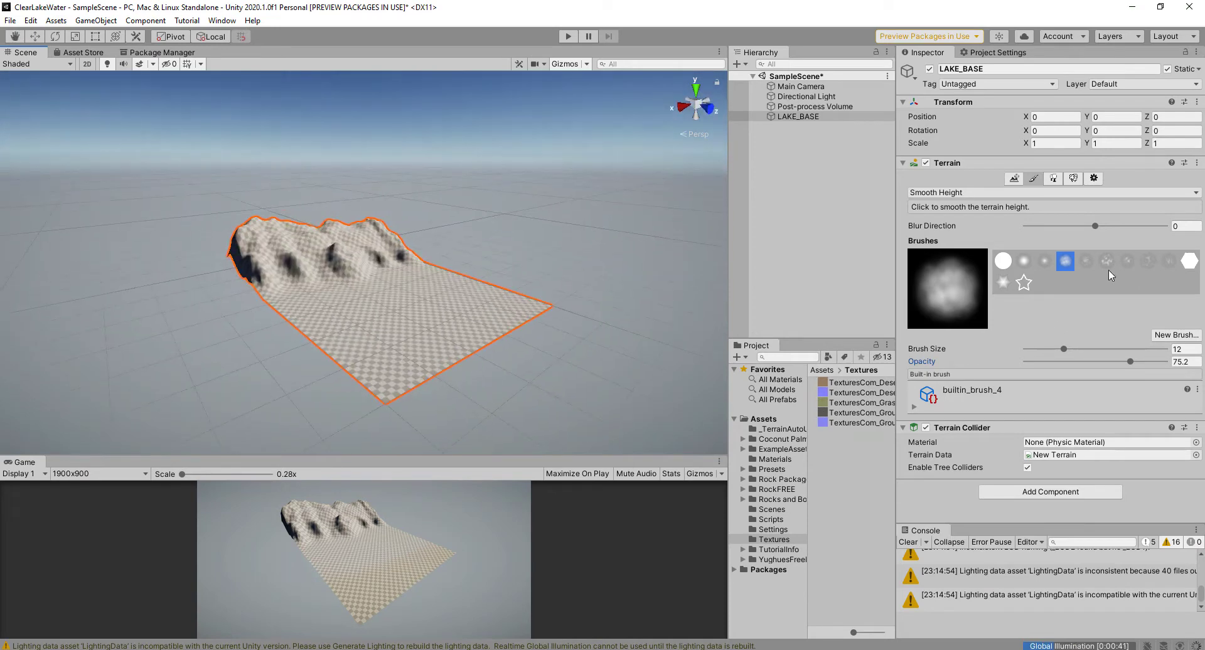
- Try a Terrain Height of 110 in the terrain's mesh resolution settings, and finally set it to 120
{"action": "left_click", "coordinate": [1094, 178]}
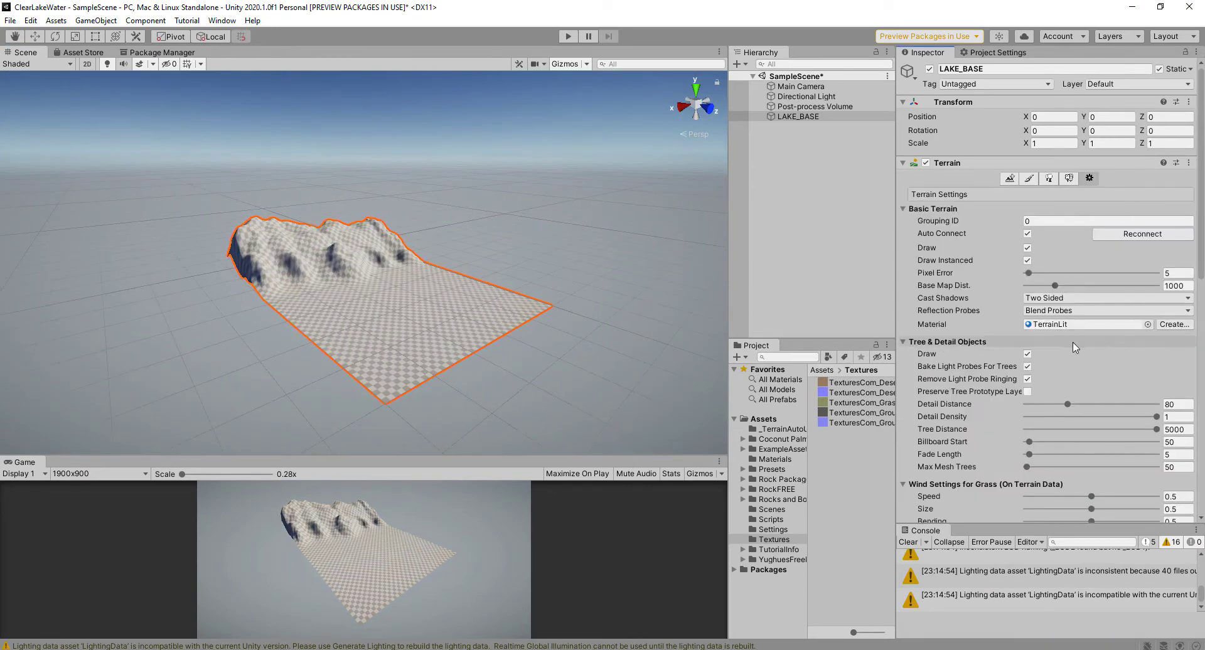
{"action": "scroll", "coordinate": [1076, 348], "scroll_direction": "down", "scroll_amount": 10}
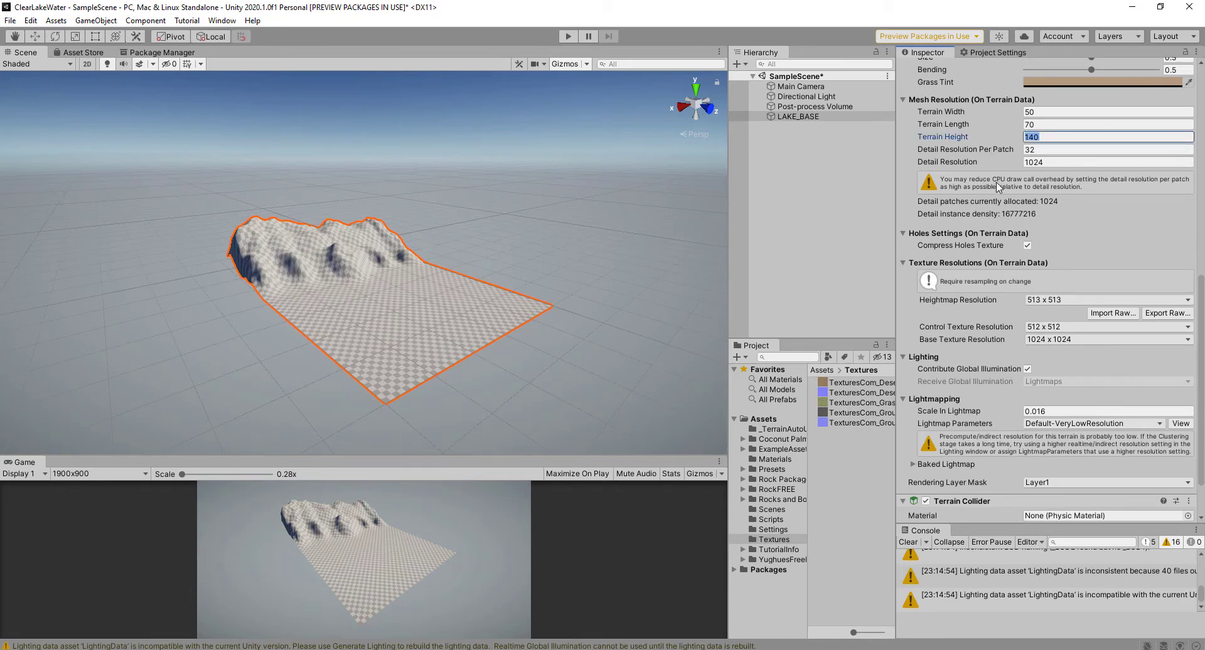
{"action": "key", "text": "Return"}
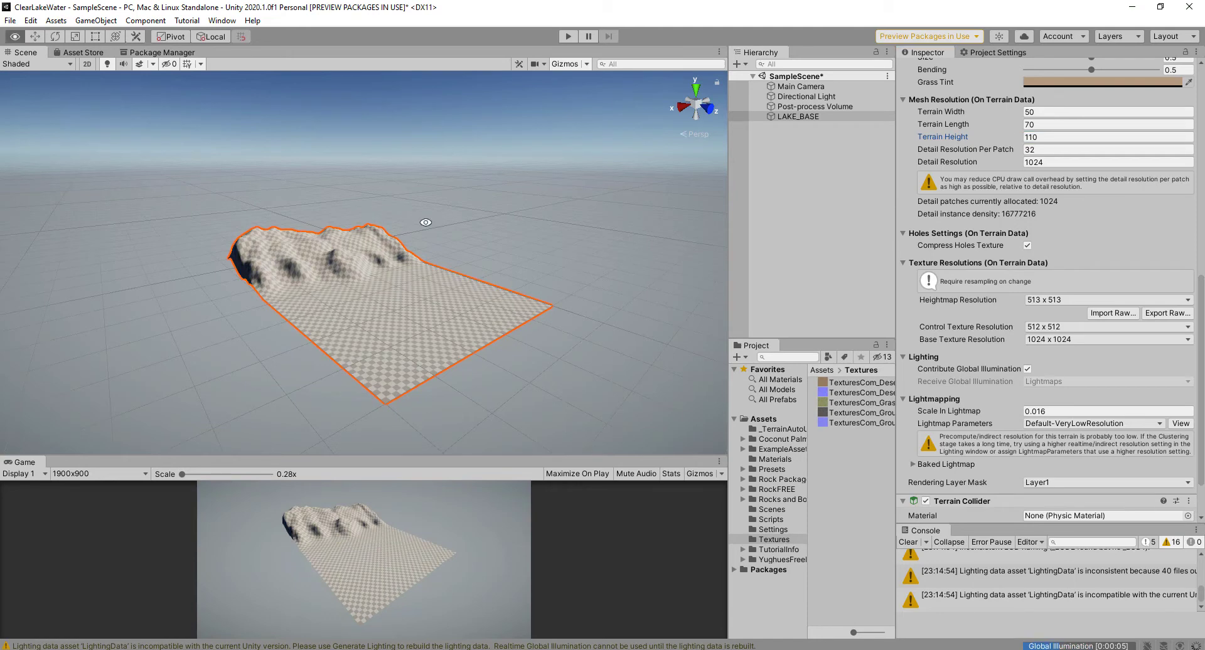
{"action": "left_click_drag", "start_coordinate": [426, 222], "coordinate": [339, 259], "text": "alt"}
{"action": "scroll", "coordinate": [339, 258], "scroll_direction": "up", "scroll_amount": 2}
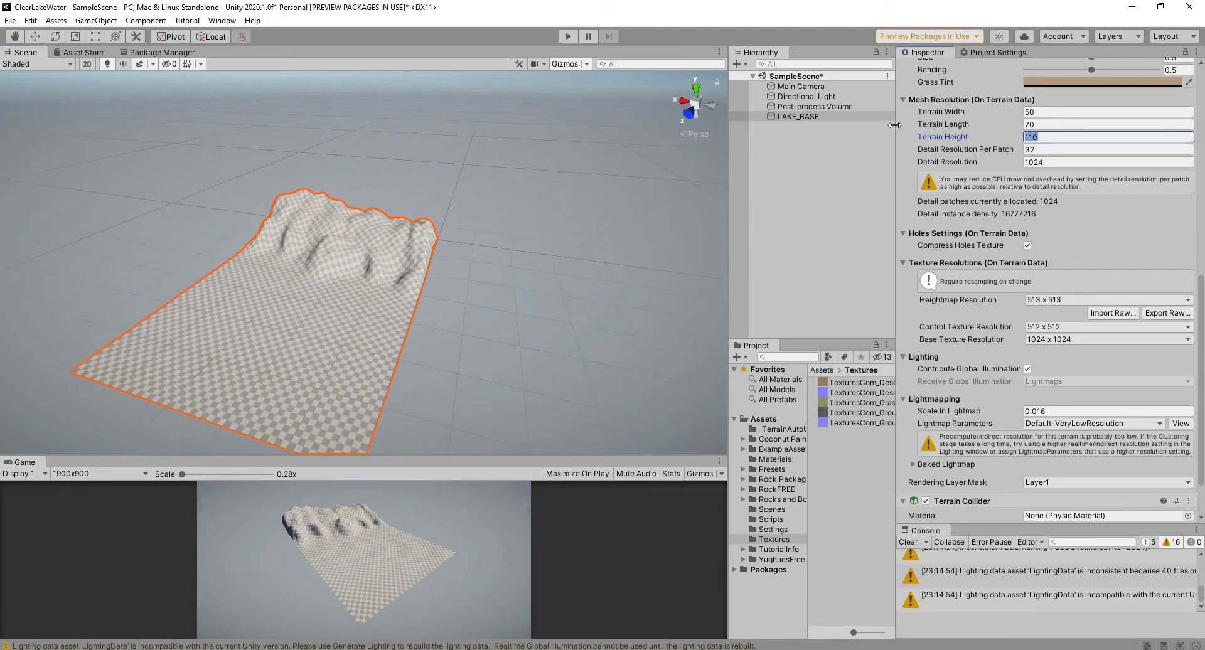
{"action": "key", "text": "Return"}
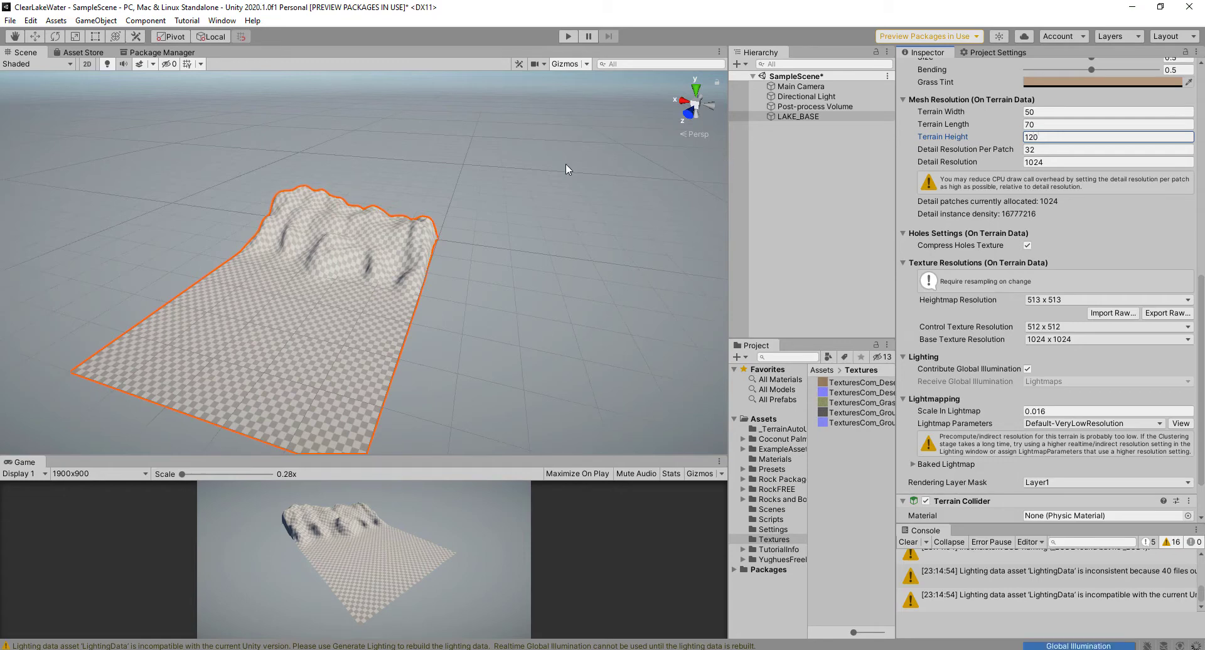
{"action": "left_click_drag", "start_coordinate": [362, 252], "coordinate": [573, 196], "text": "alt"}
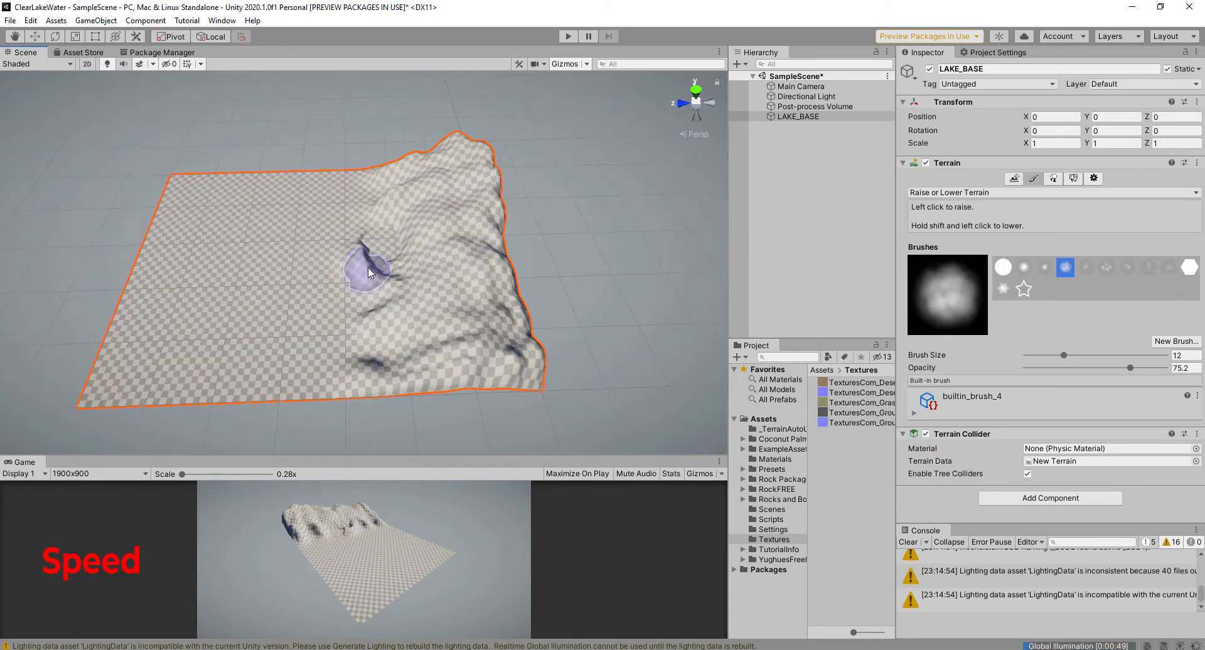
- Raise small peaks on the mountains with Raise or Lower Terrain, reducing the opacity to 12.4, the brush size to 8 and the opacity to 3
{"action": "left_click_drag", "start_coordinate": [1130, 368], "coordinate": [1056, 369]}
{"action": "left_click_drag", "start_coordinate": [364, 287], "coordinate": [384, 201], "text": "alt"}
{"action": "left_click_drag", "start_coordinate": [1055, 369], "coordinate": [1044, 368]}
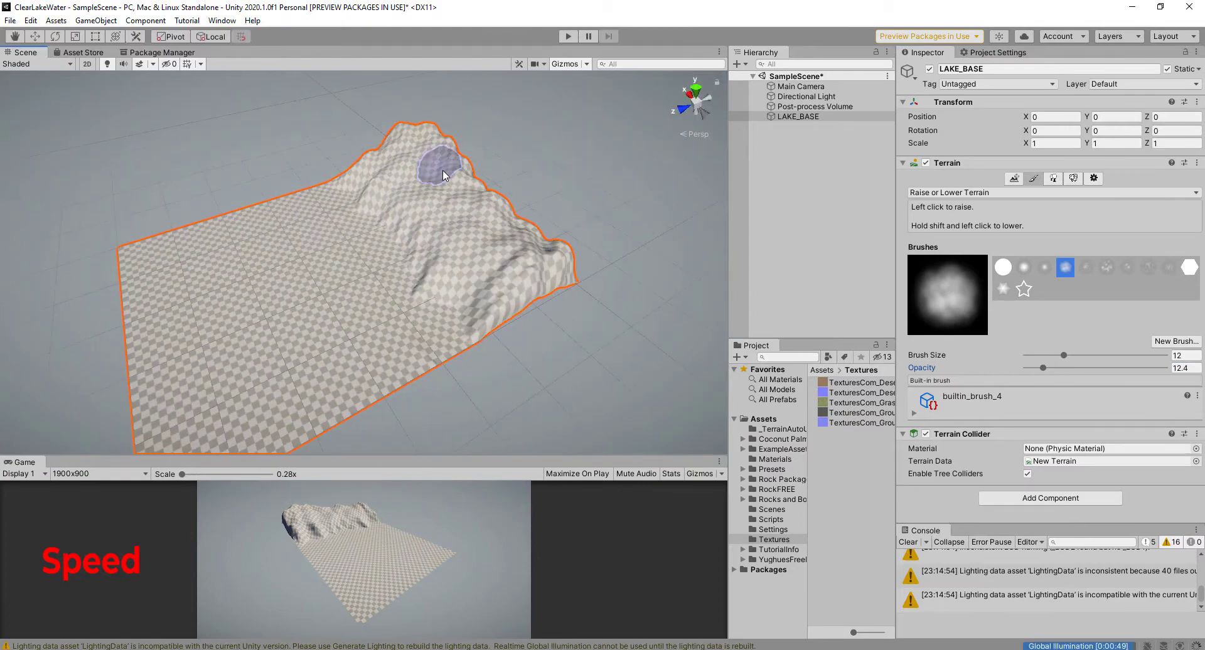
{"action": "mouse_move", "coordinate": [443, 176]}
{"action": "left_mouse_down", "text": "alt"}
{"action": "mouse_move", "coordinate": [270, 147]}
{"action": "mouse_move", "coordinate": [216, 220]}
{"action": "mouse_move", "coordinate": [330, 135]}
{"action": "mouse_move", "coordinate": [231, 190]}
{"action": "mouse_move", "coordinate": [297, 152]}
{"action": "mouse_move", "coordinate": [433, 188]}
{"action": "left_mouse_up", "text": "alt"}
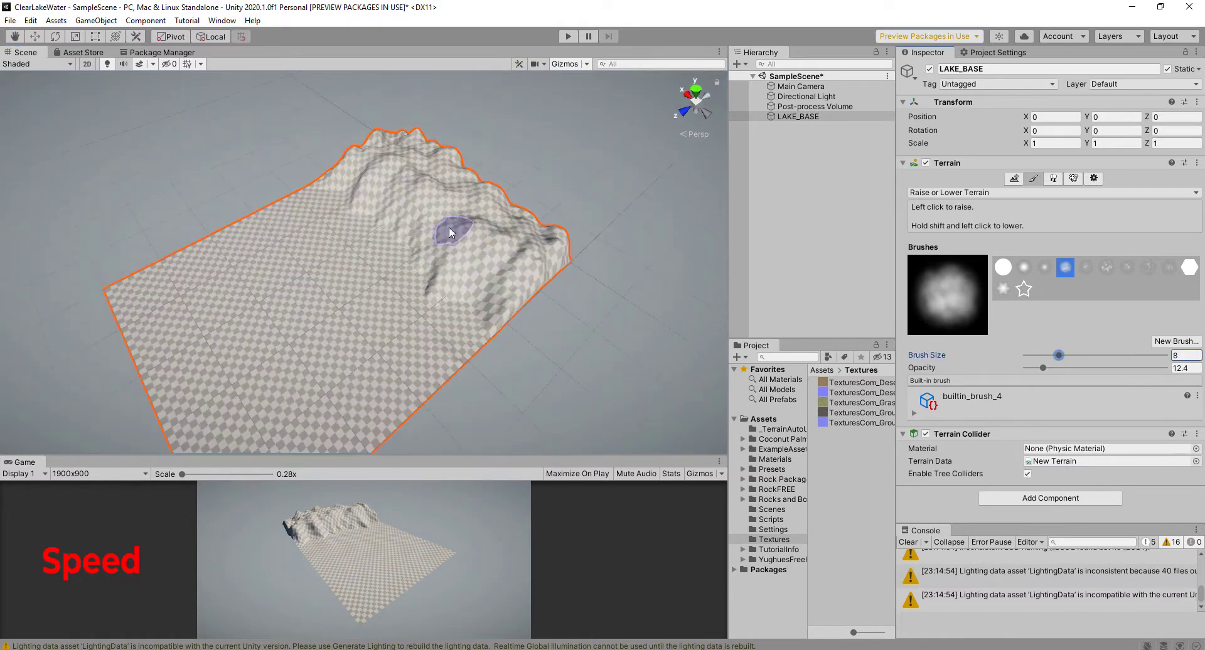
{"action": "mouse_move", "coordinate": [444, 229]}
{"action": "left_mouse_down", "text": "alt"}
{"action": "mouse_move", "coordinate": [414, 217]}
{"action": "mouse_move", "coordinate": [420, 206]}
{"action": "mouse_move", "coordinate": [444, 200]}
{"action": "mouse_move", "coordinate": [458, 235]}
{"action": "mouse_move", "coordinate": [450, 286]}
{"action": "mouse_move", "coordinate": [392, 236]}
{"action": "mouse_move", "coordinate": [477, 207]}
{"action": "left_mouse_up", "text": "alt"}
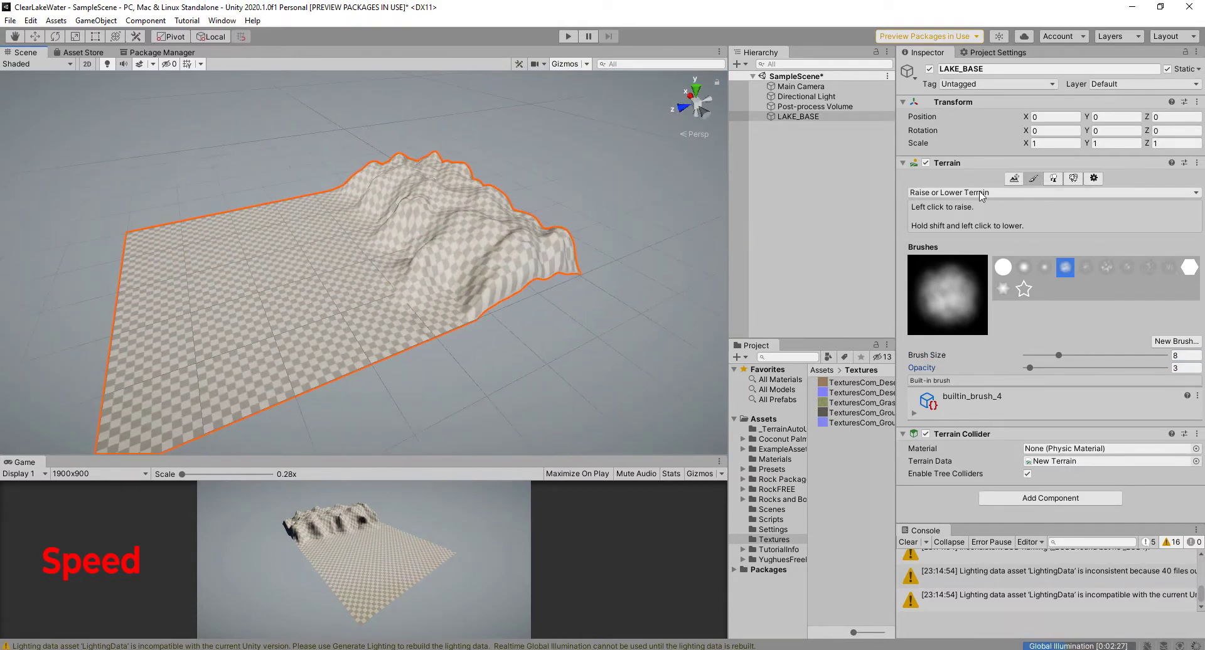
- Smooth the new peaks and slopes with Smooth Height at brush size 11 and opacity 55
{"action": "left_click", "coordinate": [980, 193]}
{"action": "left_click", "coordinate": [967, 256]}
{"action": "left_click_drag", "start_coordinate": [1059, 349], "coordinate": [1064, 349]}
{"action": "mouse_move", "coordinate": [389, 195]}
{"action": "left_mouse_down", "text": "alt"}
{"action": "mouse_move", "coordinate": [452, 207]}
{"action": "mouse_move", "coordinate": [458, 242]}
{"action": "left_mouse_up", "text": "alt"}
{"action": "left_click_drag", "start_coordinate": [1030, 362], "coordinate": [1102, 362]}
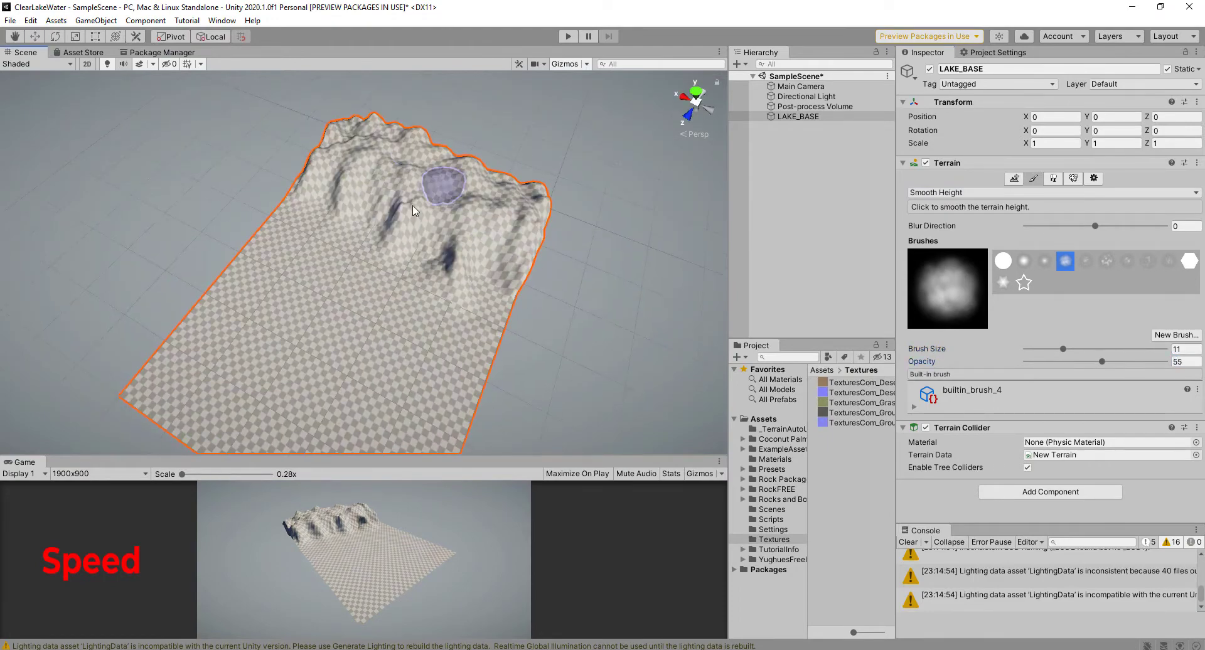
{"action": "left_click_drag", "start_coordinate": [308, 186], "coordinate": [371, 244], "text": "alt"}
{"action": "scroll", "coordinate": [371, 245], "scroll_direction": "up", "scroll_amount": 3}
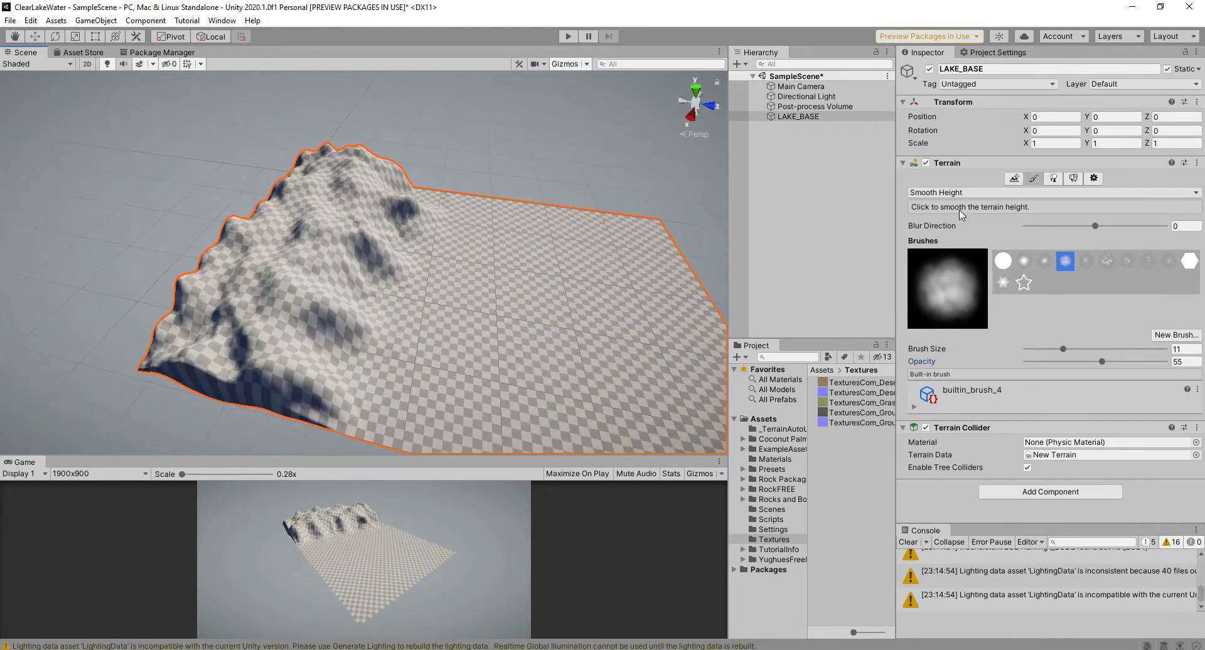
- Switch the terrain painting to Set Height with a height of 100 and the space set to Local
{"action": "left_click", "coordinate": [965, 193]}
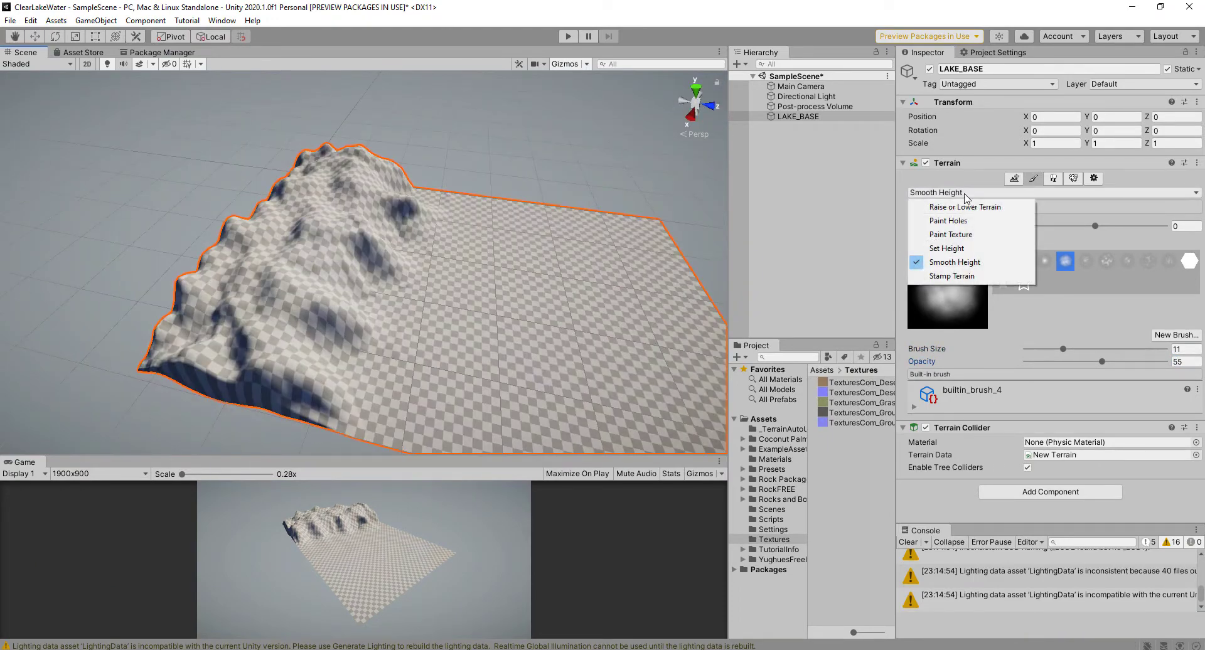
{"action": "left_click", "coordinate": [952, 249]}
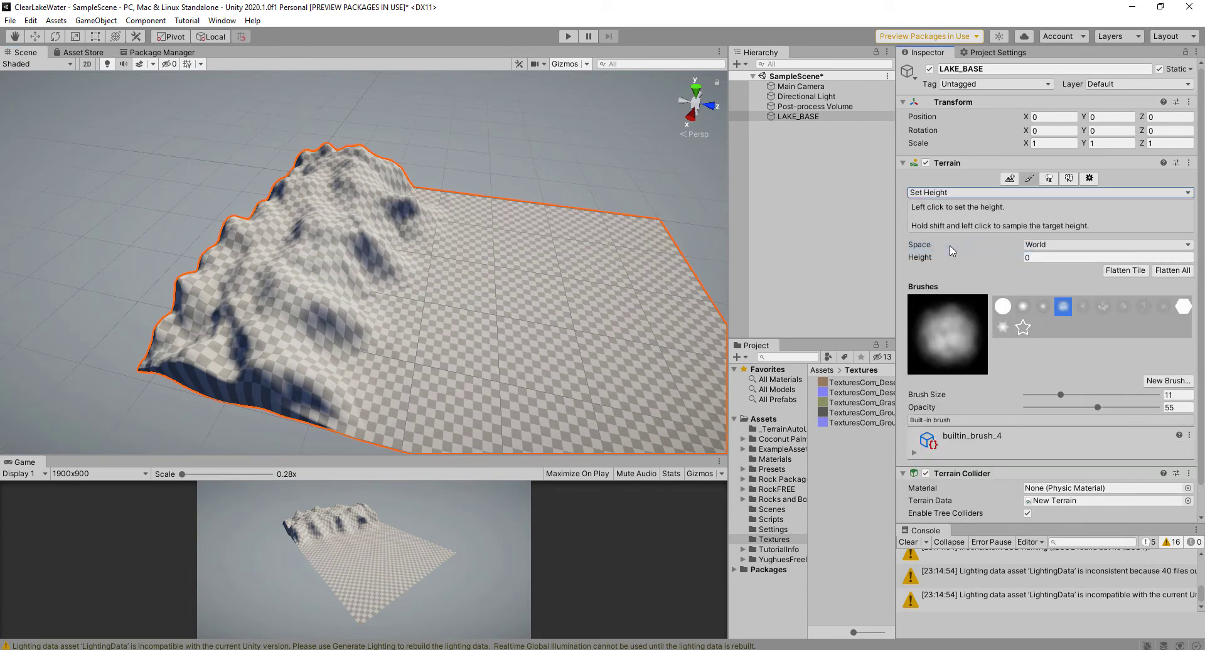
{"action": "left_click", "coordinate": [1040, 258]}
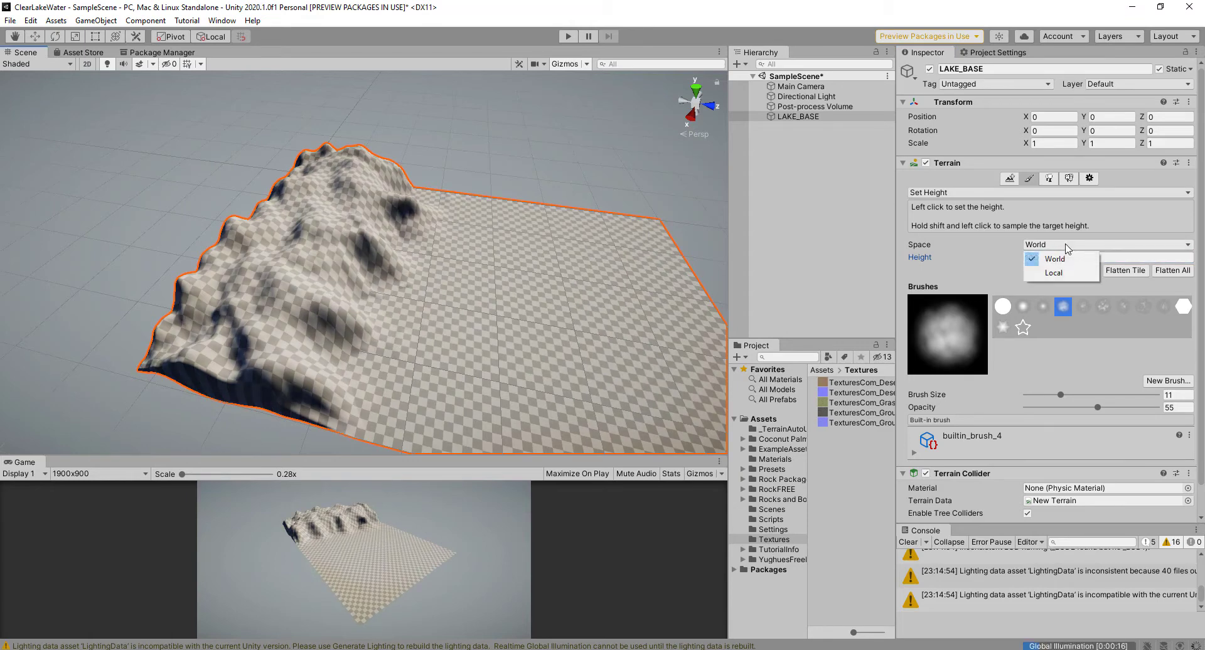
{"action": "left_click", "coordinate": [1054, 273]}
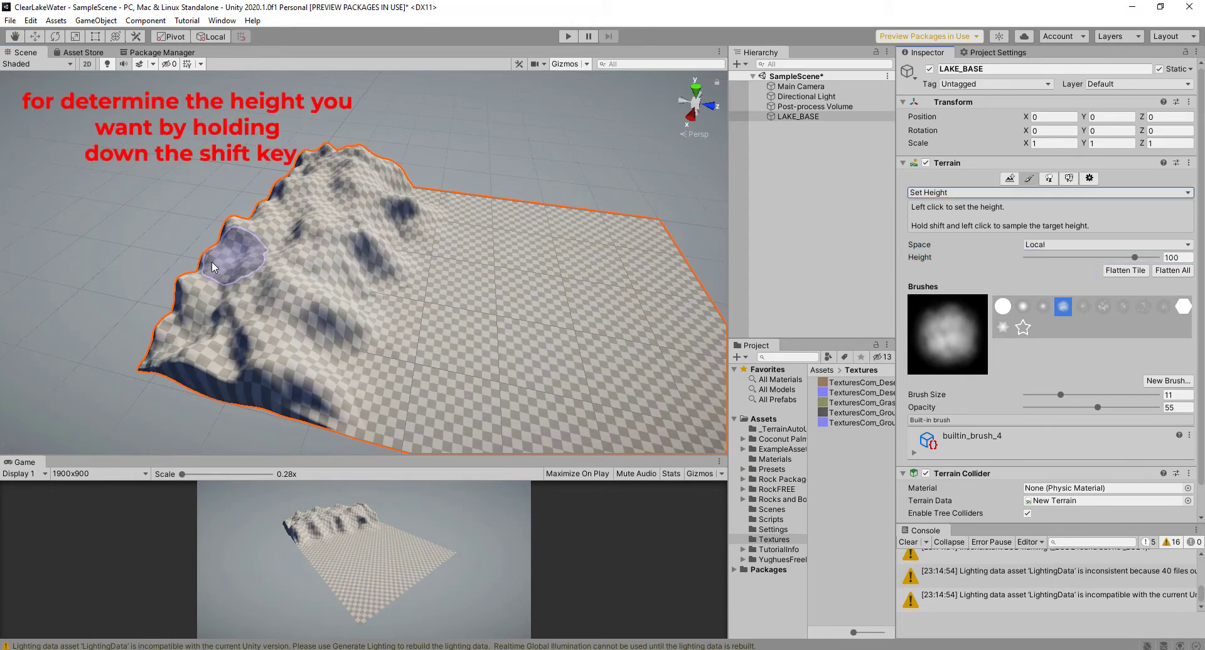
- Sample a target height on the mountain slope and flatten the top of the ridge to it with Set Height
{"action": "left_click", "coordinate": [253, 268], "text": "shift"}
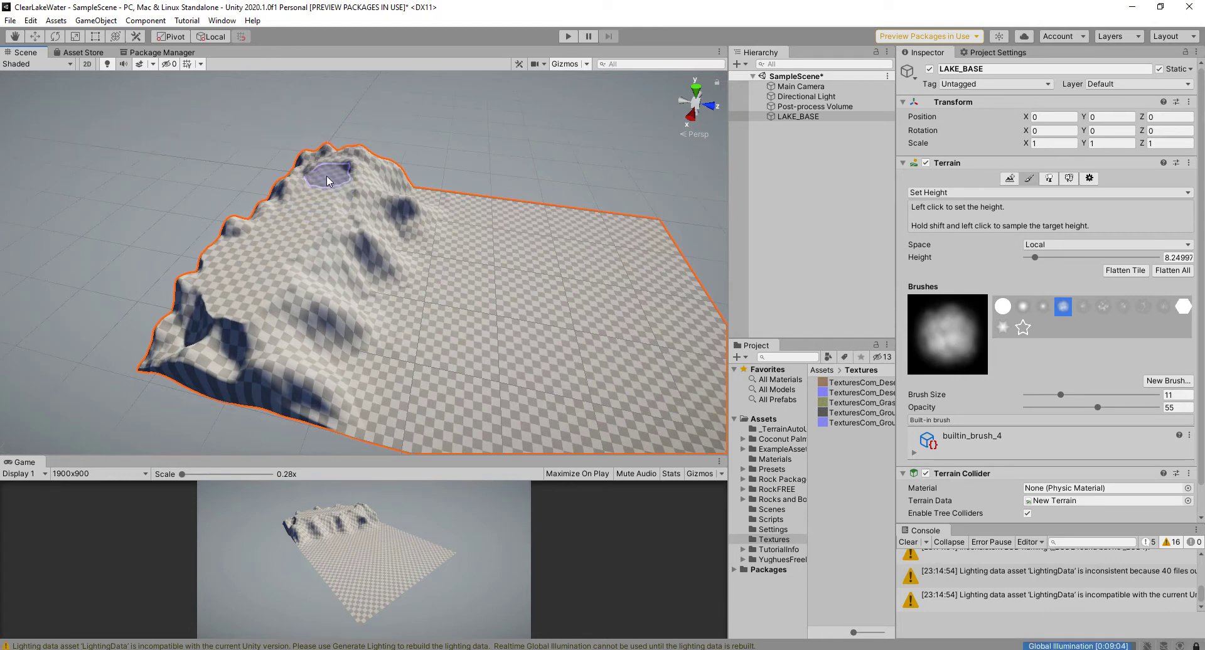
{"action": "mouse_move", "coordinate": [326, 162]}
{"action": "left_mouse_down"}
{"action": "mouse_move", "coordinate": [288, 194]}
{"action": "mouse_move", "coordinate": [192, 336]}
{"action": "mouse_move", "coordinate": [169, 325]}
{"action": "mouse_move", "coordinate": [210, 338]}
{"action": "mouse_move", "coordinate": [226, 325]}
{"action": "left_mouse_up"}
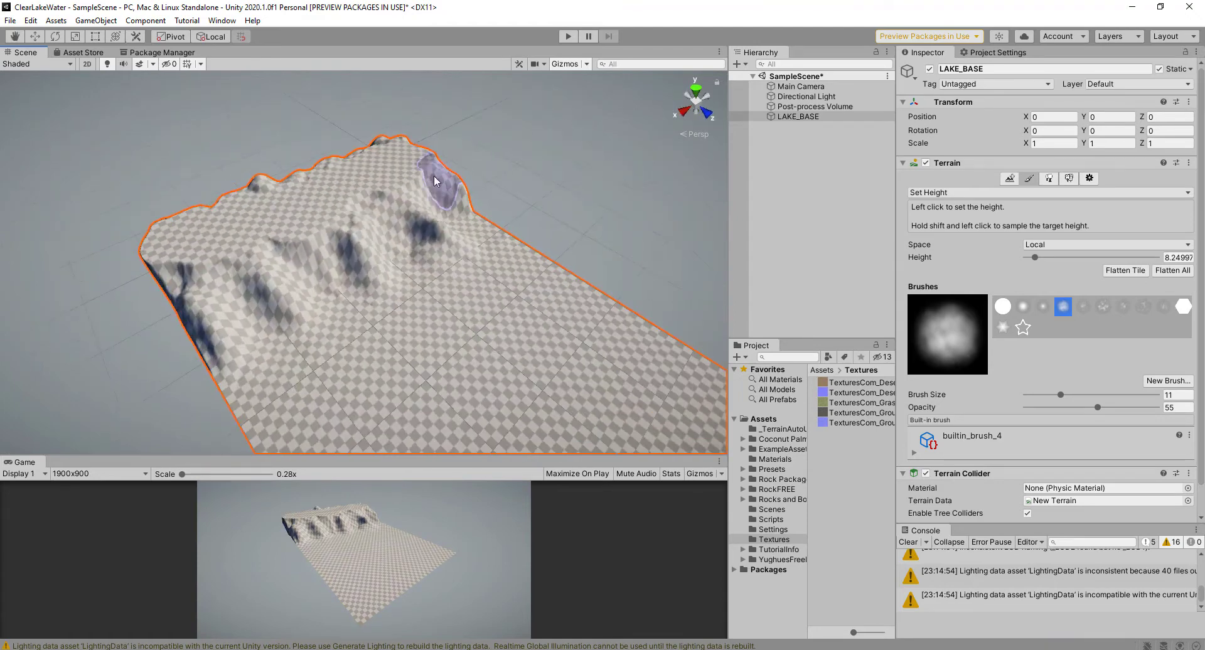
{"action": "left_click_drag", "start_coordinate": [409, 148], "coordinate": [439, 158], "text": "alt"}
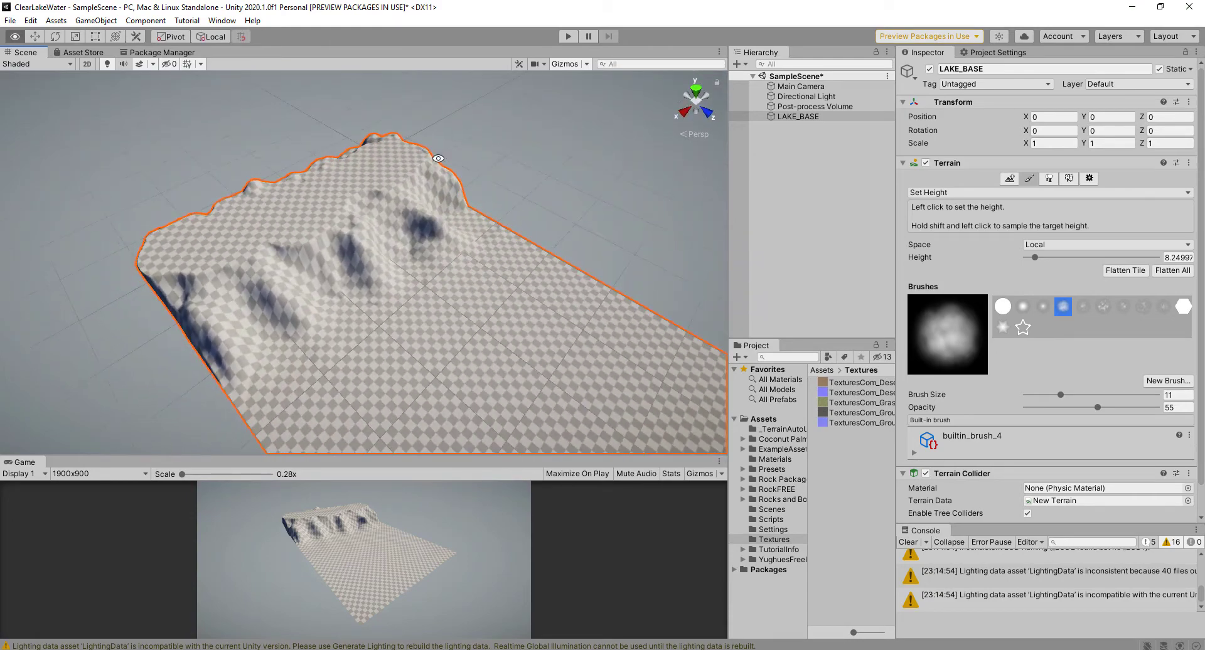
- Switch to Smooth Height and smooth the edge of the flattened mountain top along the slopes
{"action": "left_click", "coordinate": [967, 192]}
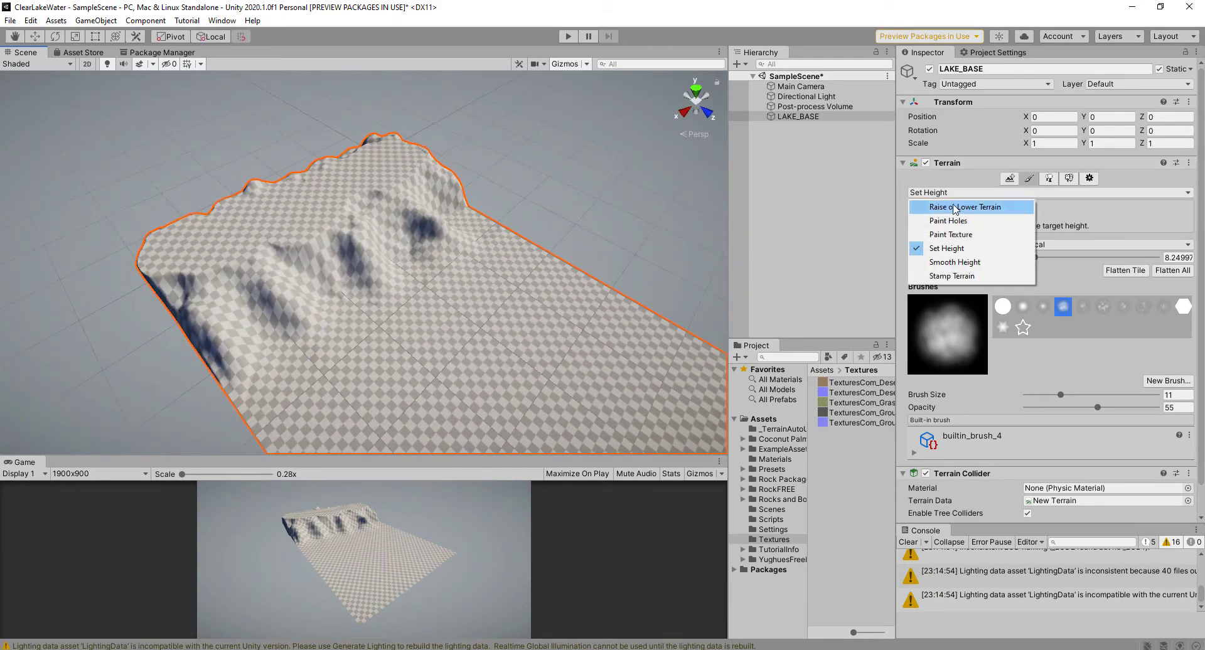
{"action": "left_click", "coordinate": [954, 261]}
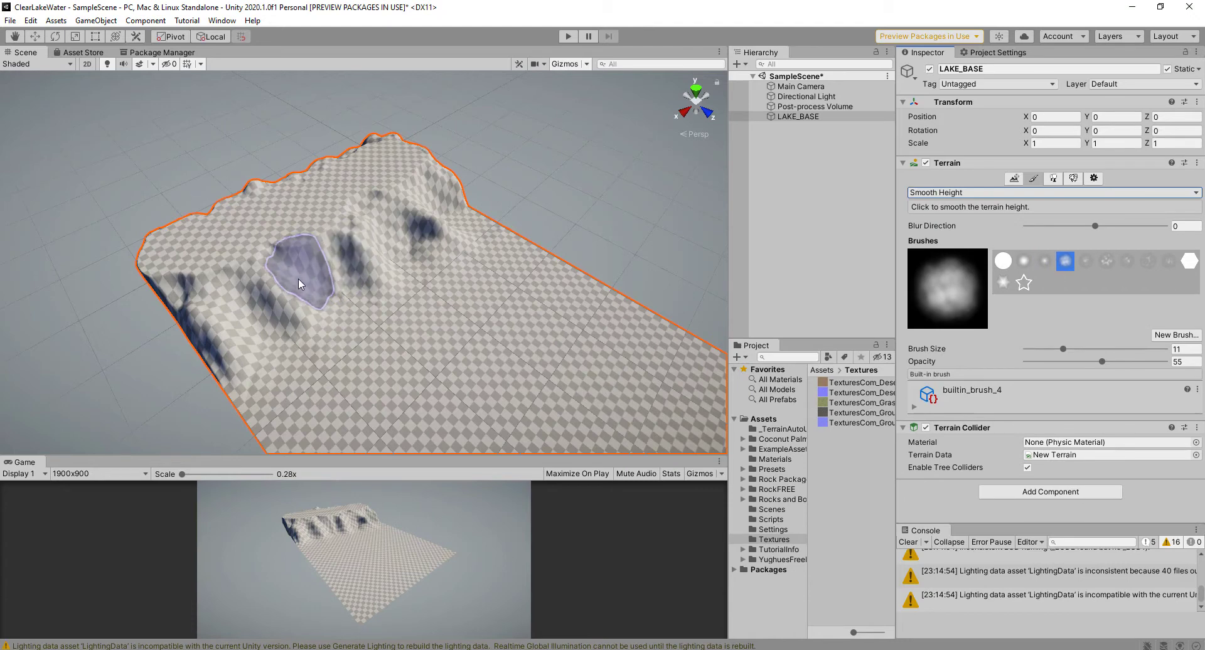
{"action": "mouse_move", "coordinate": [297, 269]}
{"action": "left_mouse_down"}
{"action": "mouse_move", "coordinate": [229, 268]}
{"action": "mouse_move", "coordinate": [315, 245]}
{"action": "mouse_move", "coordinate": [201, 282]}
{"action": "mouse_move", "coordinate": [350, 255]}
{"action": "mouse_move", "coordinate": [380, 176]}
{"action": "mouse_move", "coordinate": [439, 177]}
{"action": "left_mouse_up"}
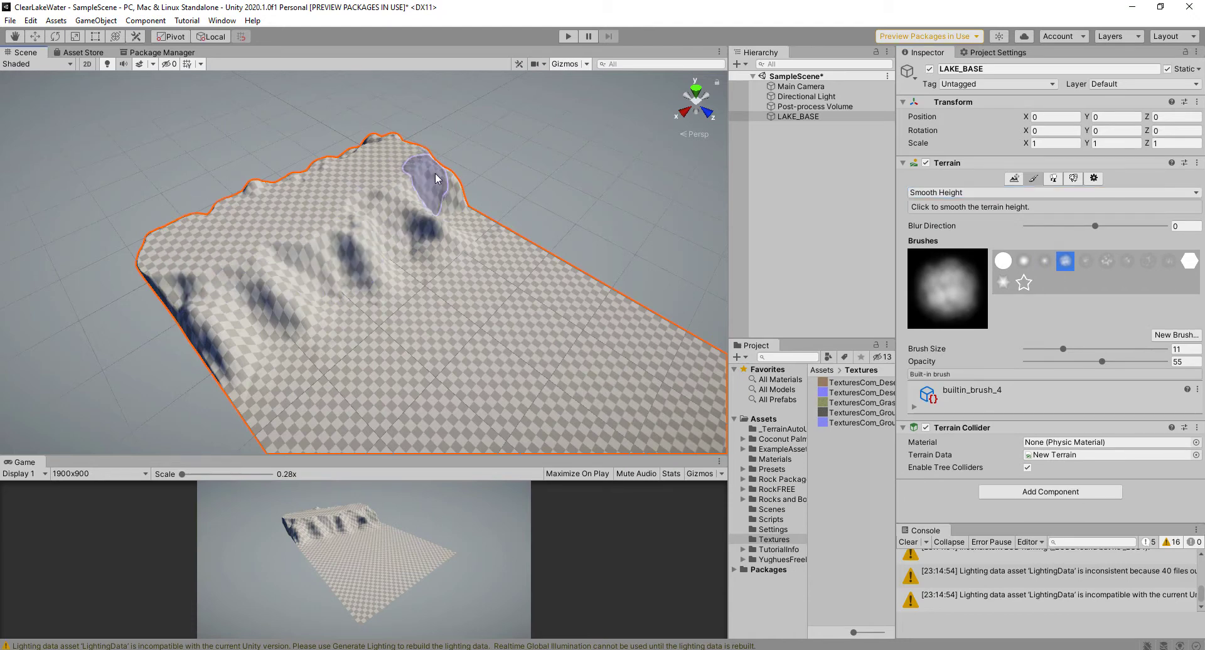
- Switch to Raise or Lower Terrain at brush size 11 and opacity 3, and raise subtle bumps along the flat mountain top
{"action": "left_click_drag", "start_coordinate": [552, 168], "coordinate": [283, 96], "text": "alt"}
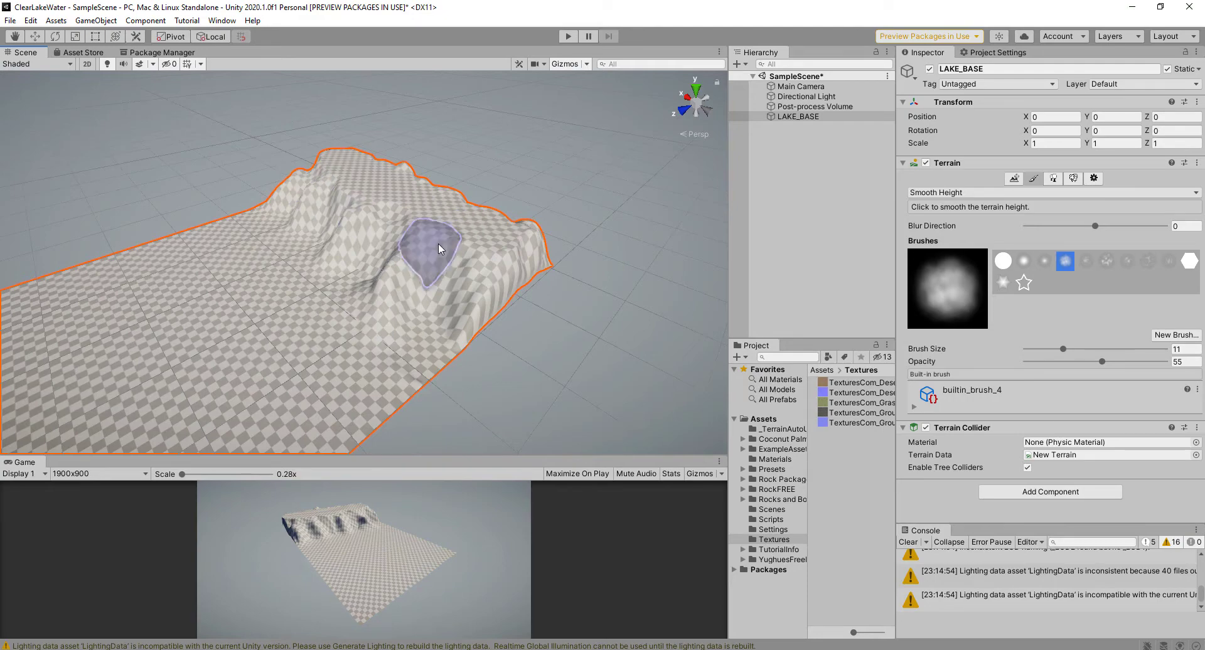
{"action": "left_click_drag", "start_coordinate": [470, 215], "coordinate": [961, 228], "text": "alt"}
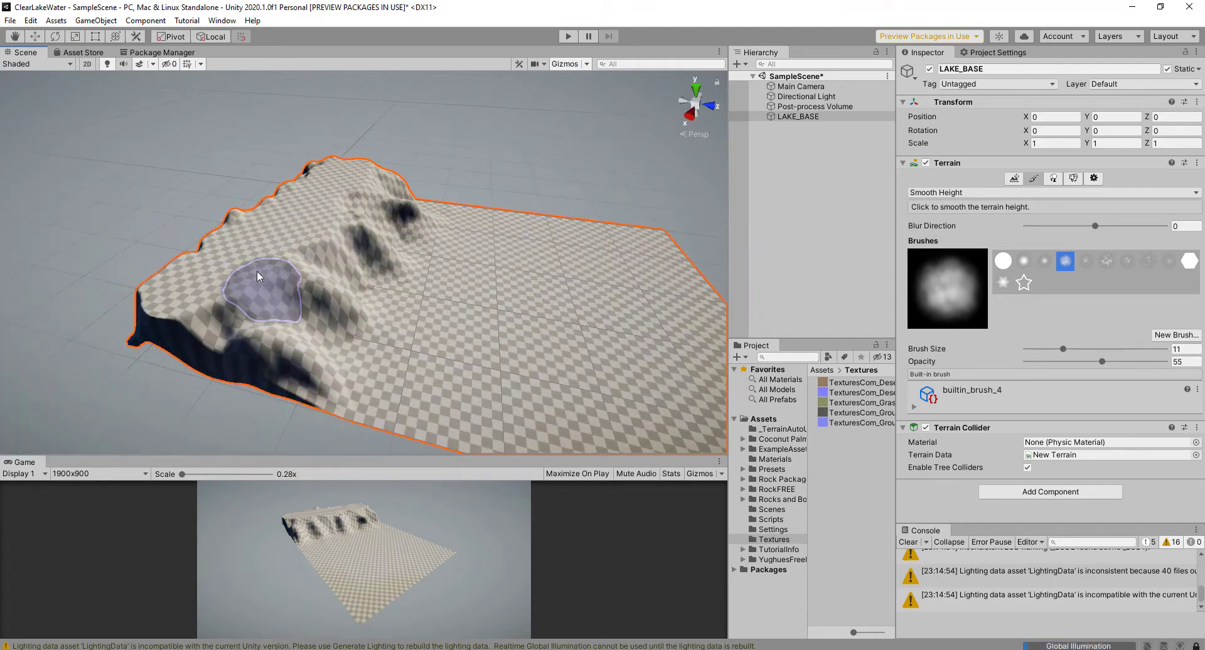
{"action": "left_click", "coordinate": [964, 194]}
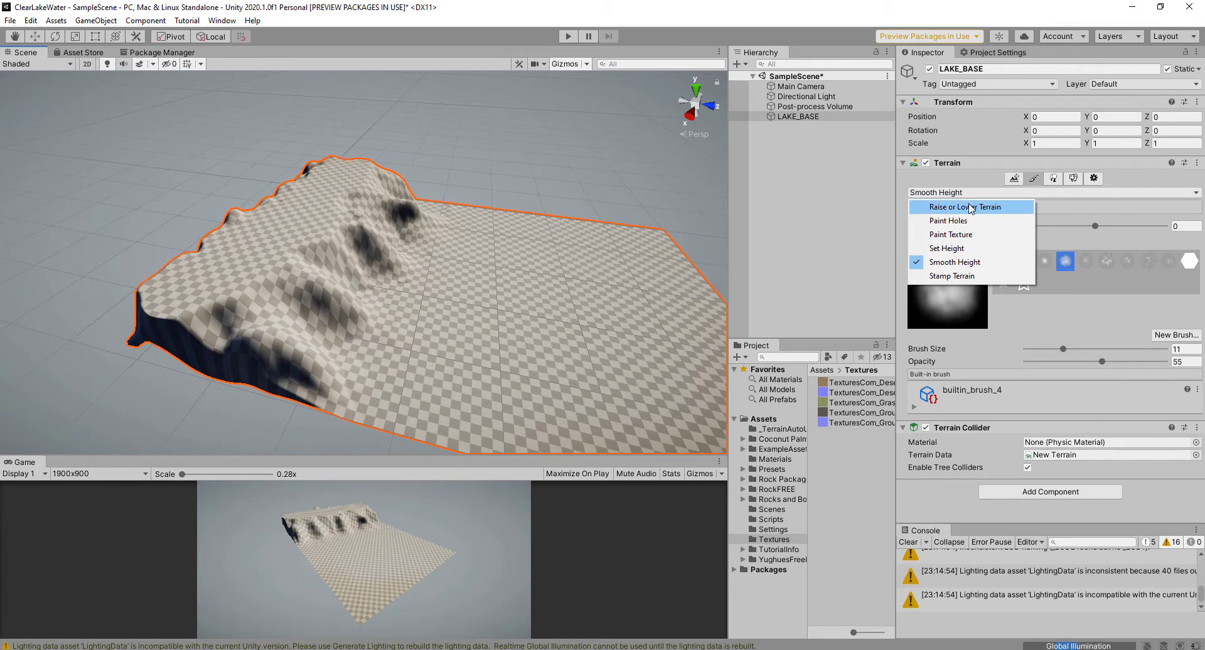
{"action": "left_click", "coordinate": [971, 208]}
{"action": "left_click_drag", "start_coordinate": [1102, 368], "coordinate": [1029, 370]}
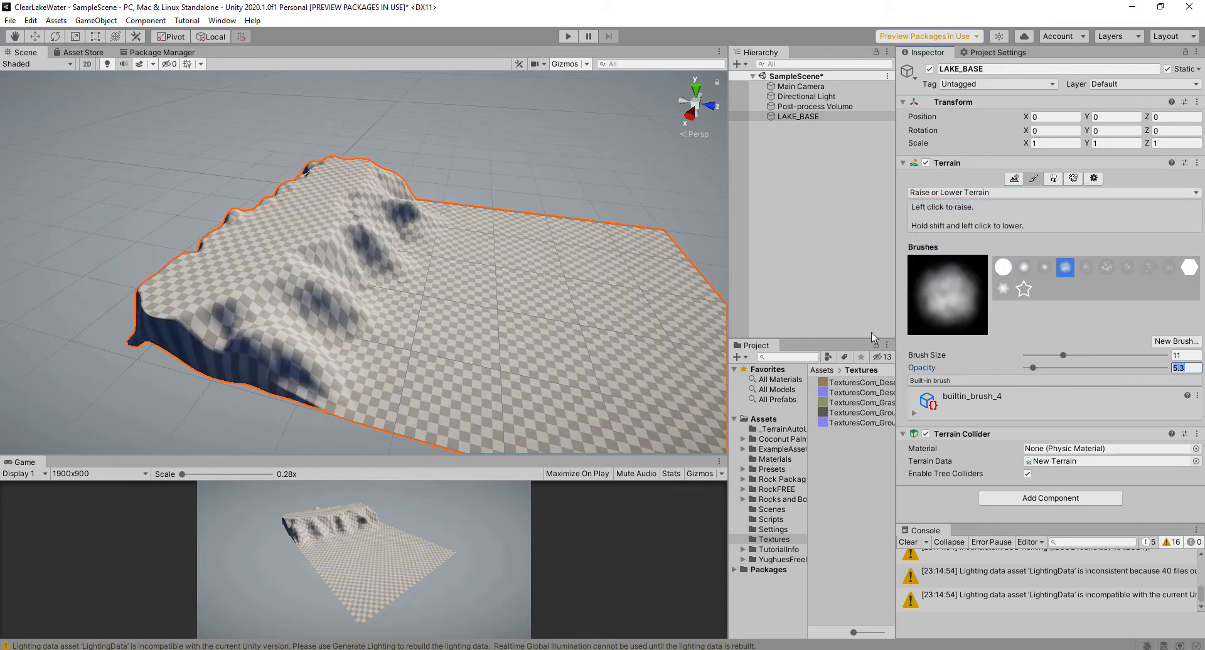
{"action": "mouse_move", "coordinate": [206, 278]}
{"action": "left_mouse_down"}
{"action": "mouse_move", "coordinate": [175, 281]}
{"action": "mouse_move", "coordinate": [198, 298]}
{"action": "left_mouse_up"}
{"action": "mouse_move", "coordinate": [407, 206]}
{"action": "left_mouse_down", "text": "alt"}
{"action": "mouse_move", "coordinate": [385, 193]}
{"action": "mouse_move", "coordinate": [217, 202]}
{"action": "left_mouse_up", "text": "alt"}
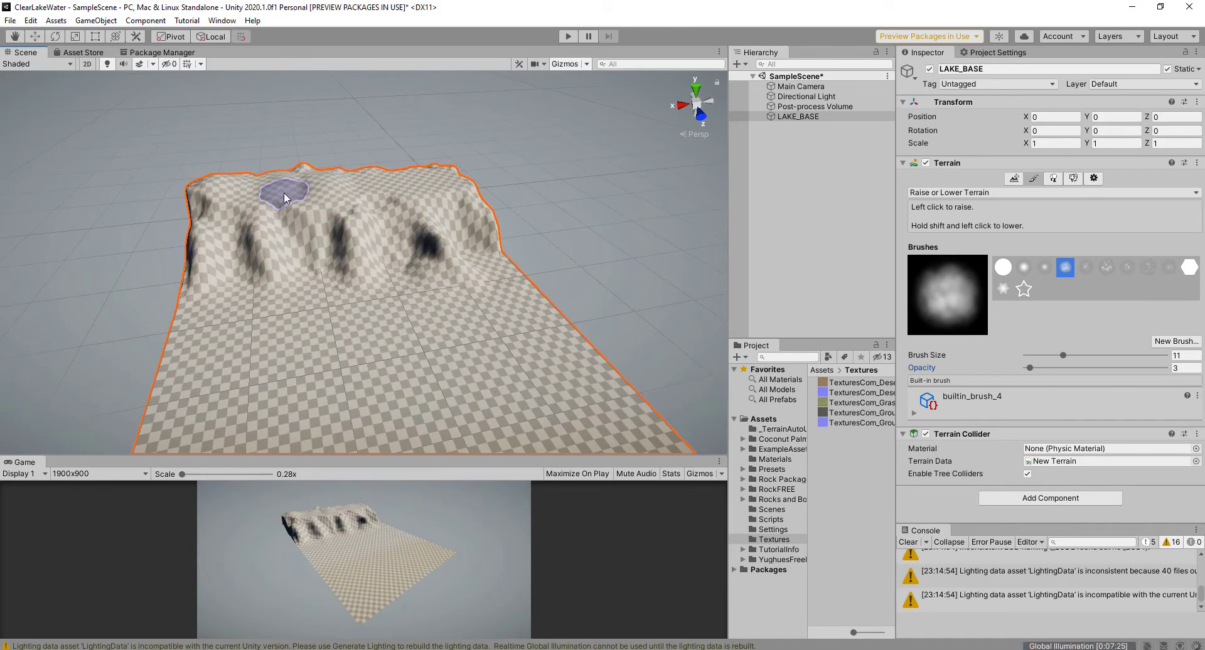
{"action": "mouse_move", "coordinate": [284, 192]}
{"action": "left_mouse_down", "text": "alt"}
{"action": "mouse_move", "coordinate": [354, 171]}
{"action": "mouse_move", "coordinate": [531, 276]}
{"action": "mouse_move", "coordinate": [432, 282]}
{"action": "mouse_move", "coordinate": [382, 326]}
{"action": "left_mouse_up", "text": "alt"}
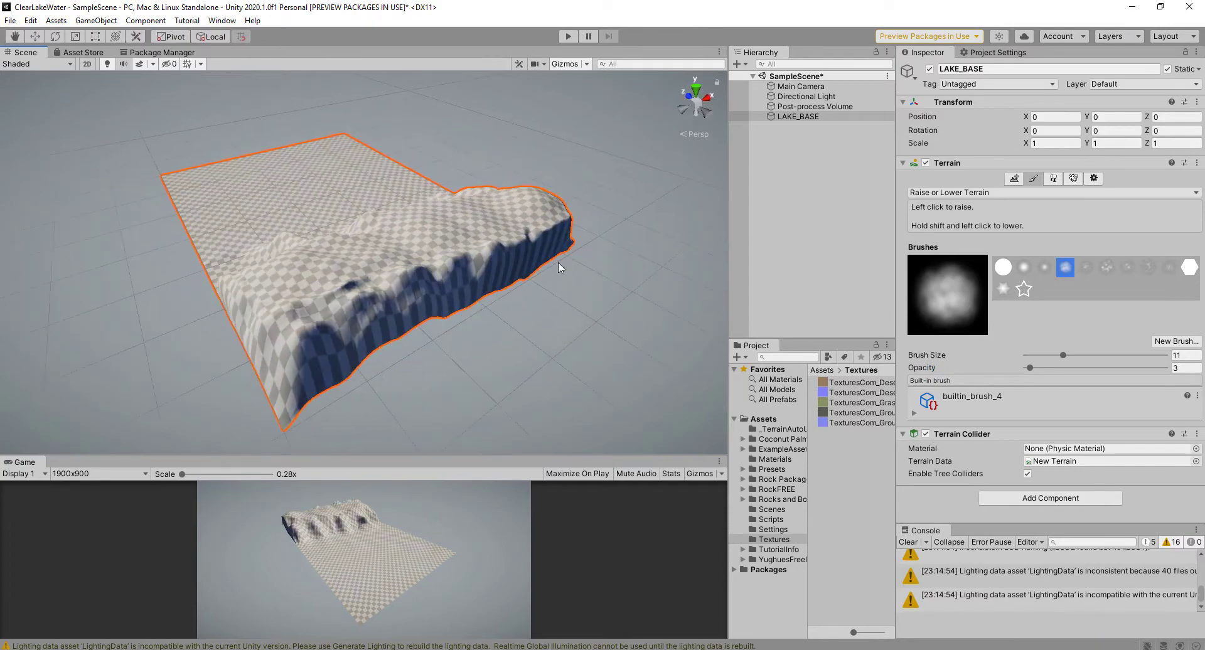
{"action": "left_click_drag", "start_coordinate": [558, 263], "coordinate": [608, 261], "text": "alt"}
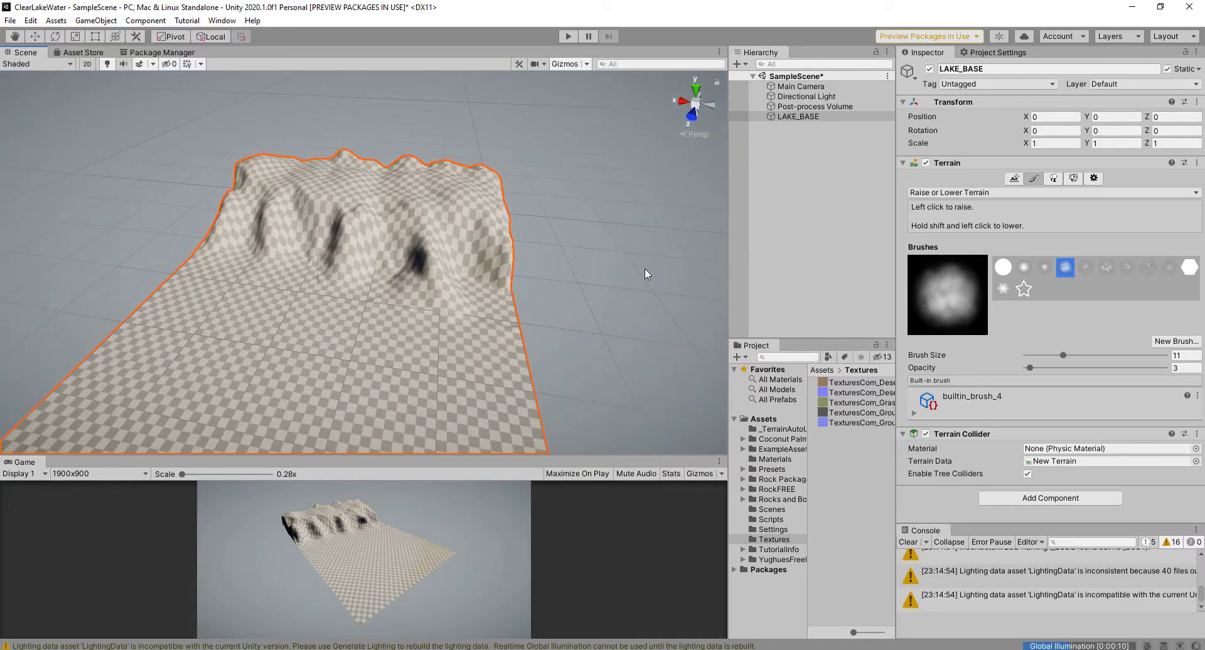
{"action": "left_click_drag", "start_coordinate": [662, 182], "coordinate": [487, 154], "text": "alt"}
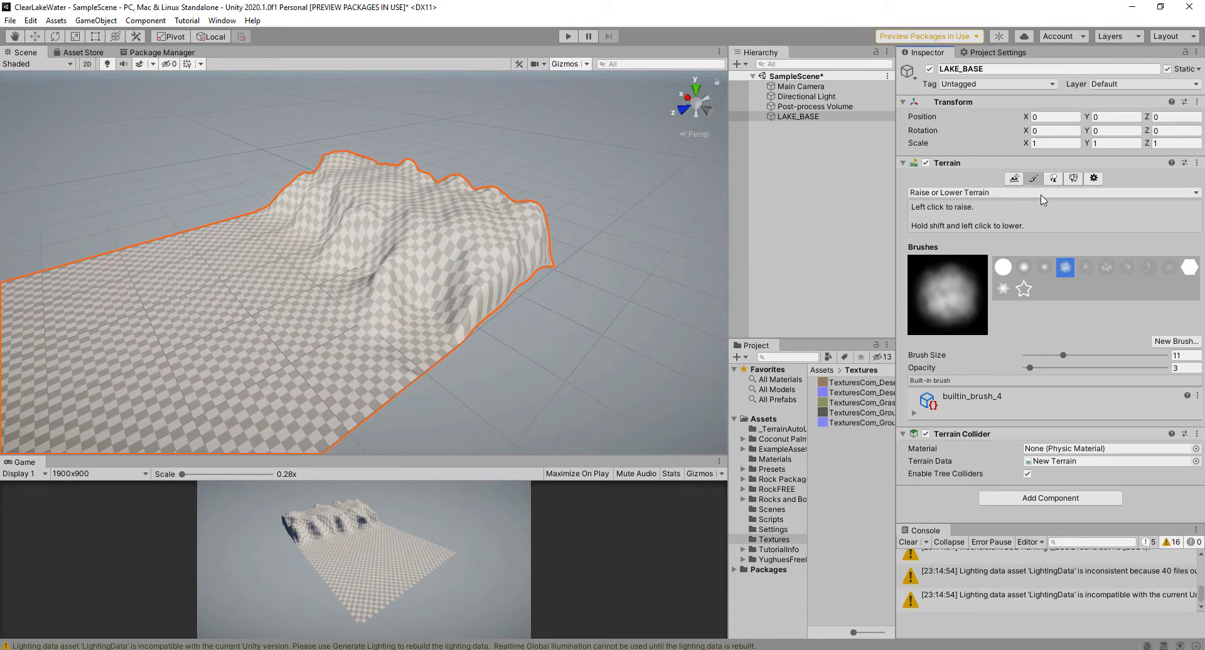
- Switch the terrain painting to Paint Texture and add the Terr_Dirt_Diffuse layer as the base texture of LAKE_BASE
{"action": "left_click", "coordinate": [1043, 199]}
{"action": "left_click", "coordinate": [974, 237]}
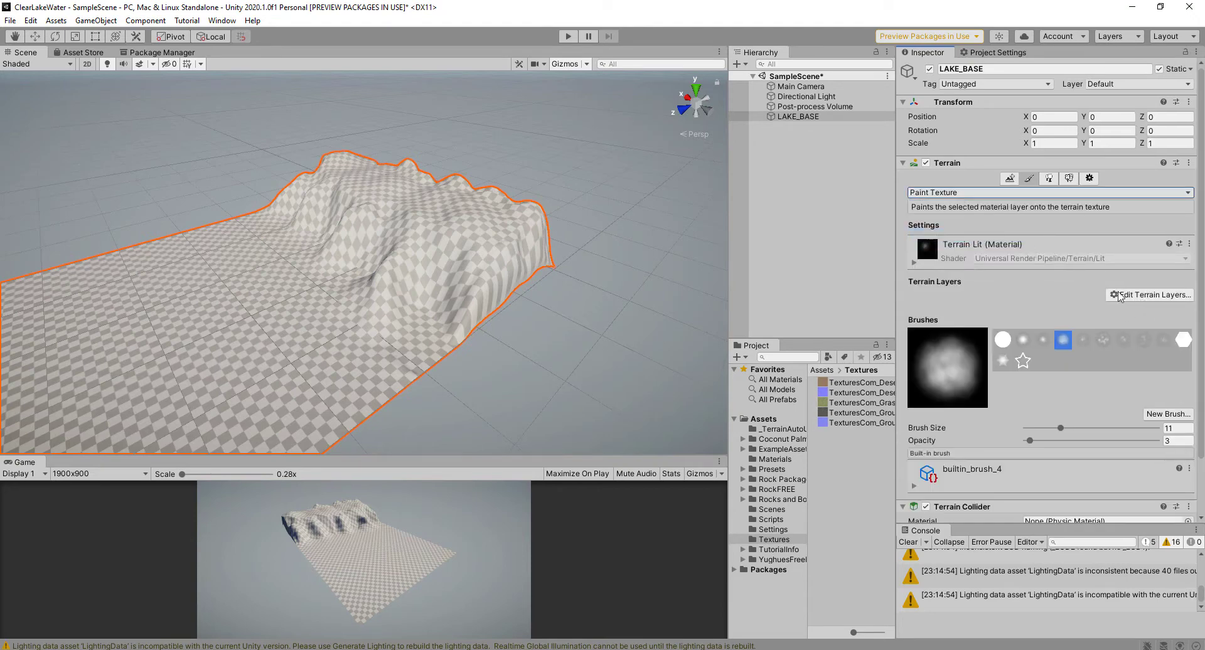
{"action": "left_click", "coordinate": [1143, 295]}
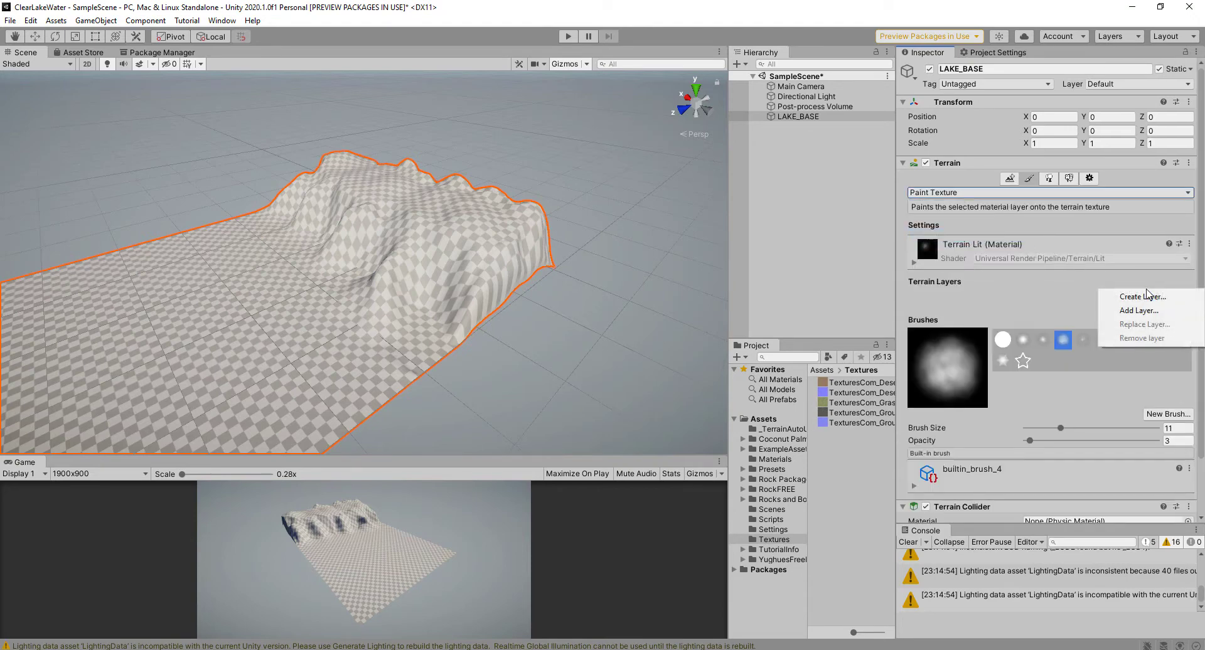
{"action": "left_click", "coordinate": [1141, 311]}
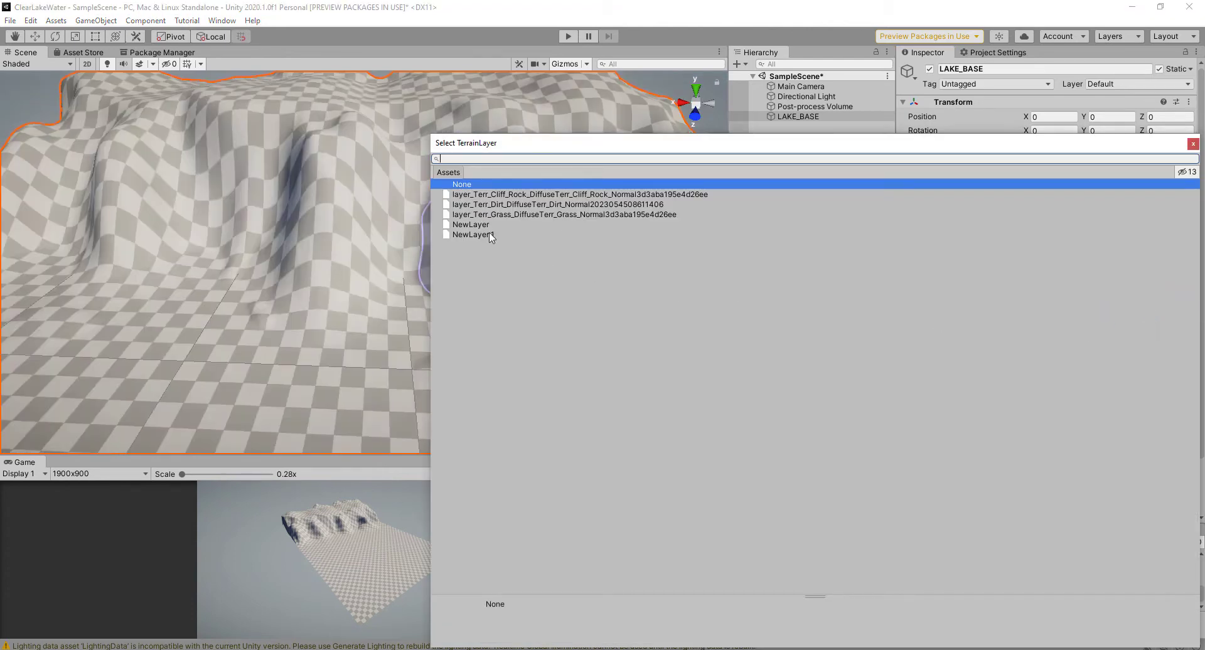
{"action": "left_click", "coordinate": [532, 196]}
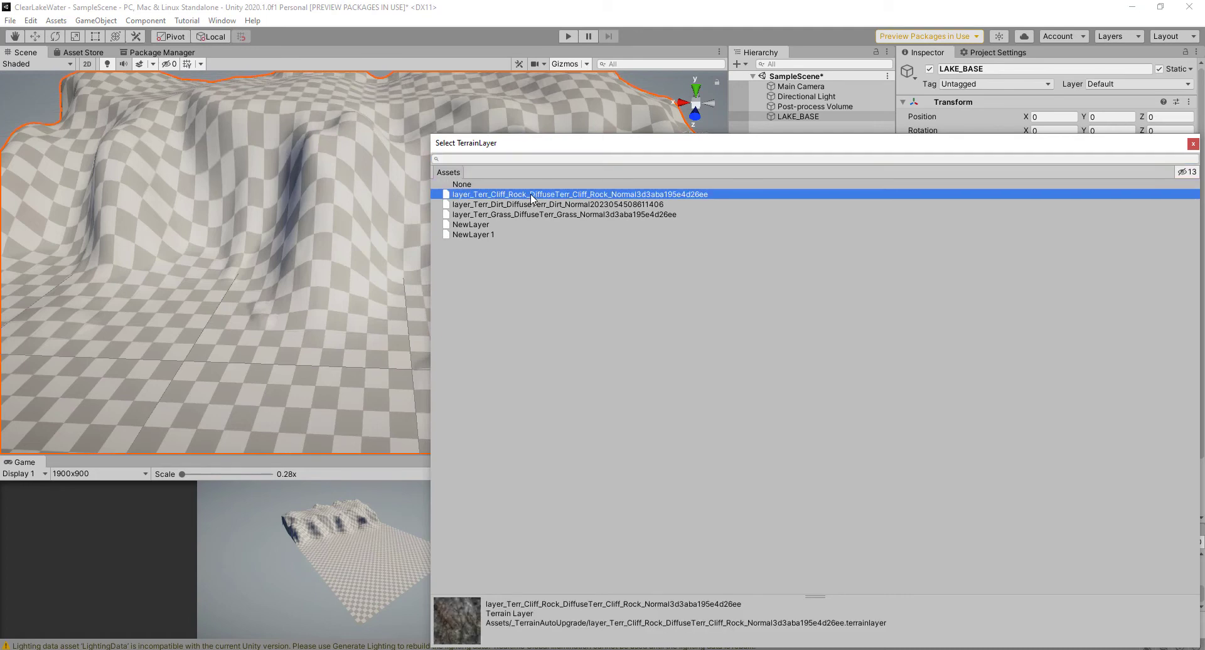
{"action": "left_click", "coordinate": [534, 205]}
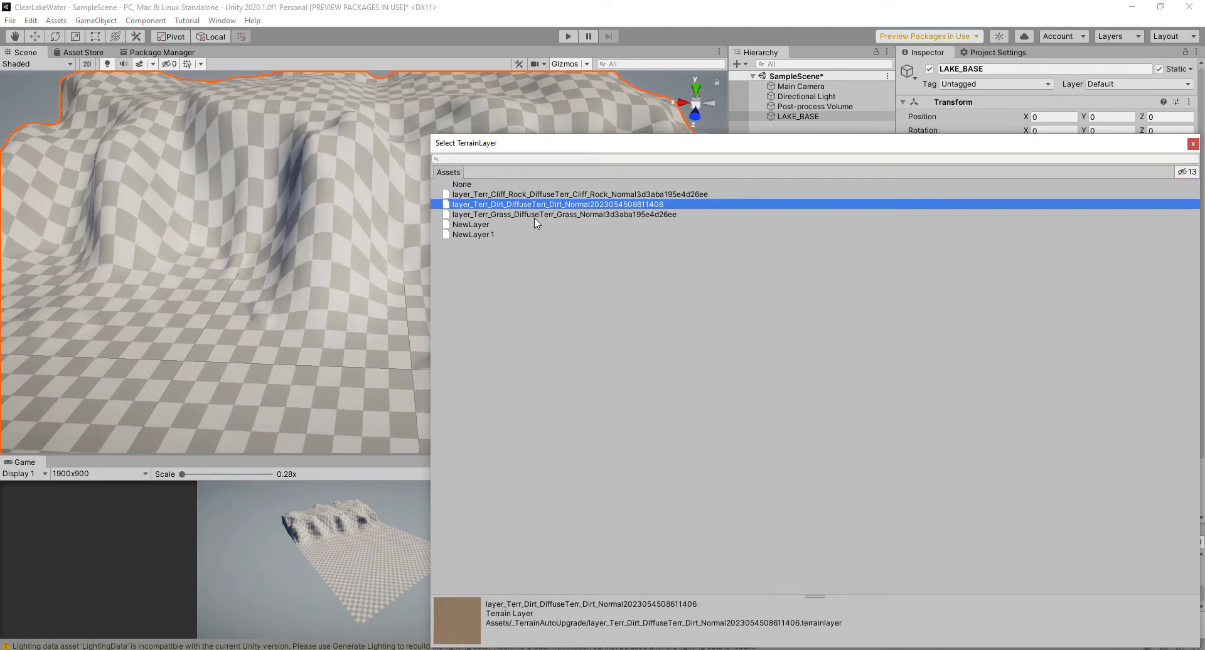
{"action": "double_click", "coordinate": [532, 205]}
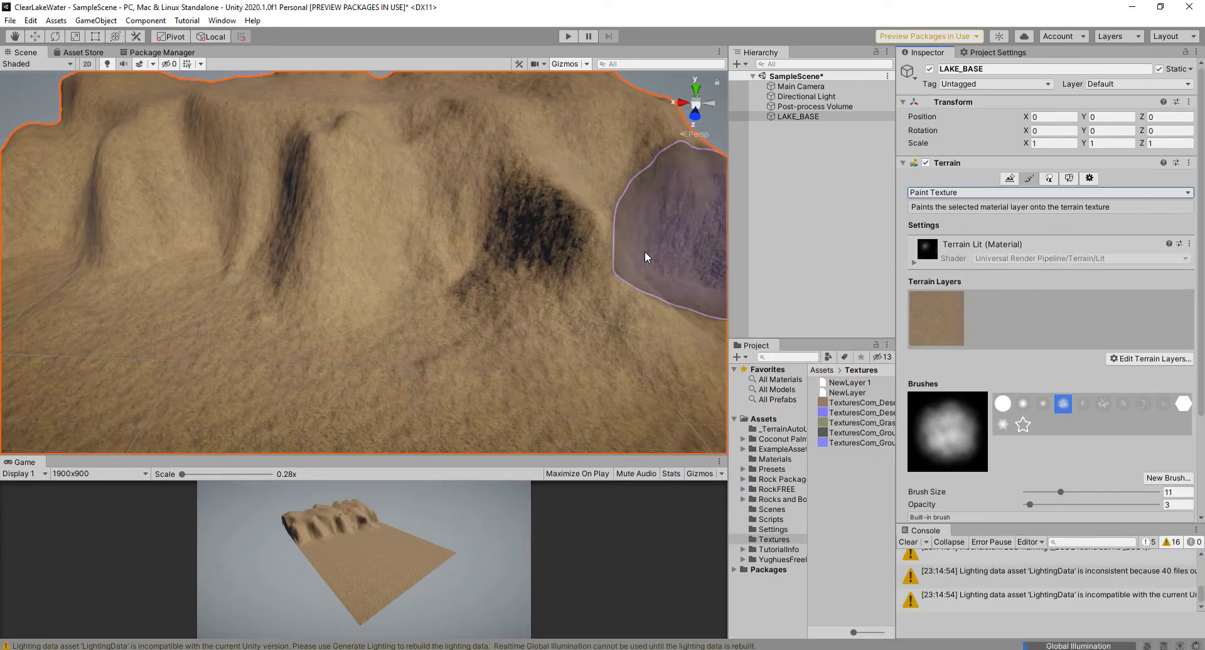
{"action": "scroll", "coordinate": [541, 248], "scroll_direction": "down", "scroll_amount": 3}
{"action": "left_click_drag", "start_coordinate": [556, 254], "coordinate": [488, 232], "text": "alt"}
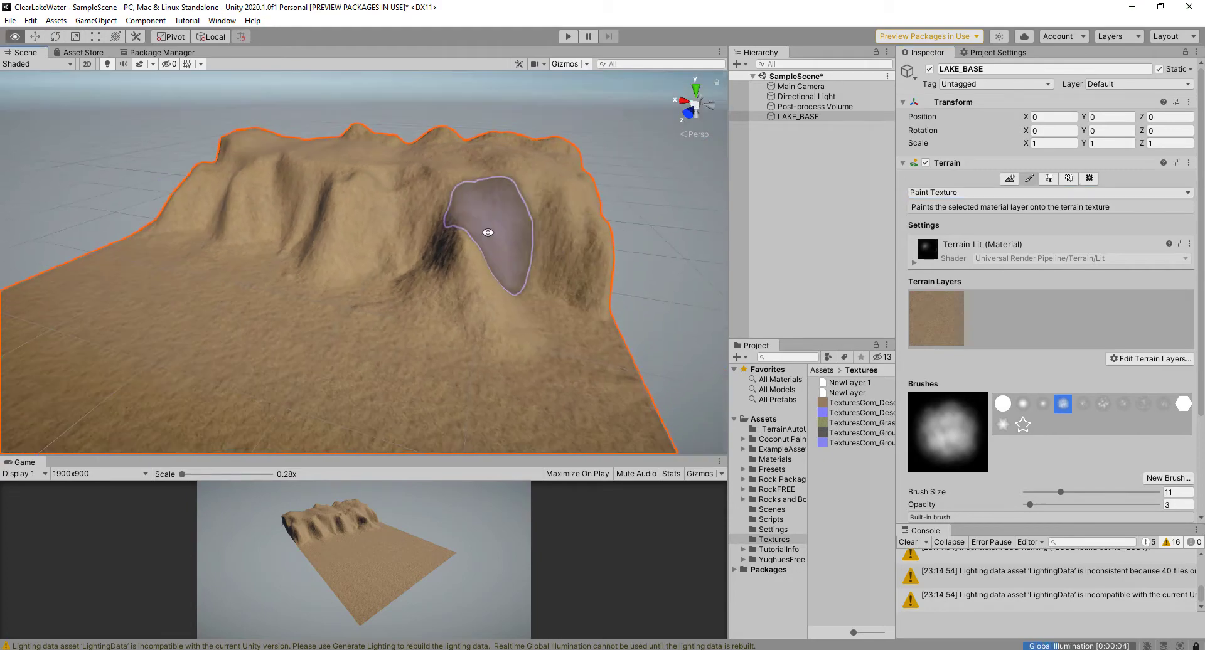
- Add the existing Terr_Grass_Diffuse layer as the second terrain layer beside the dirt layer
{"action": "left_click", "coordinate": [946, 322]}
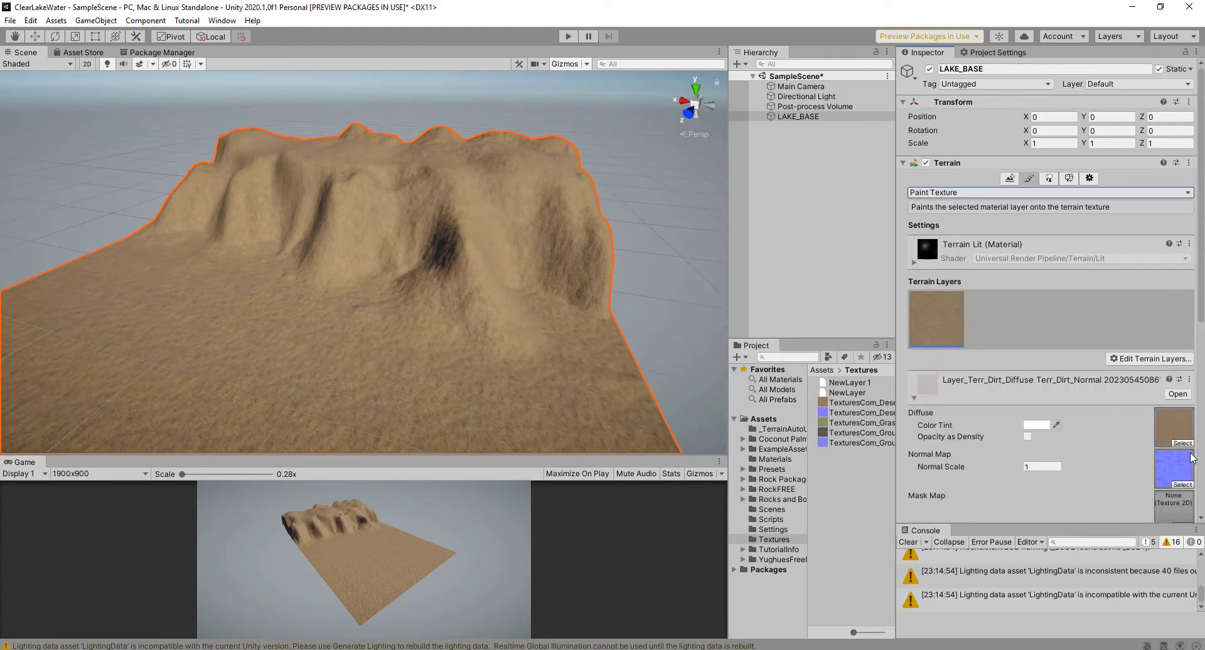
{"action": "left_click_drag", "start_coordinate": [549, 275], "coordinate": [609, 290], "text": "alt"}
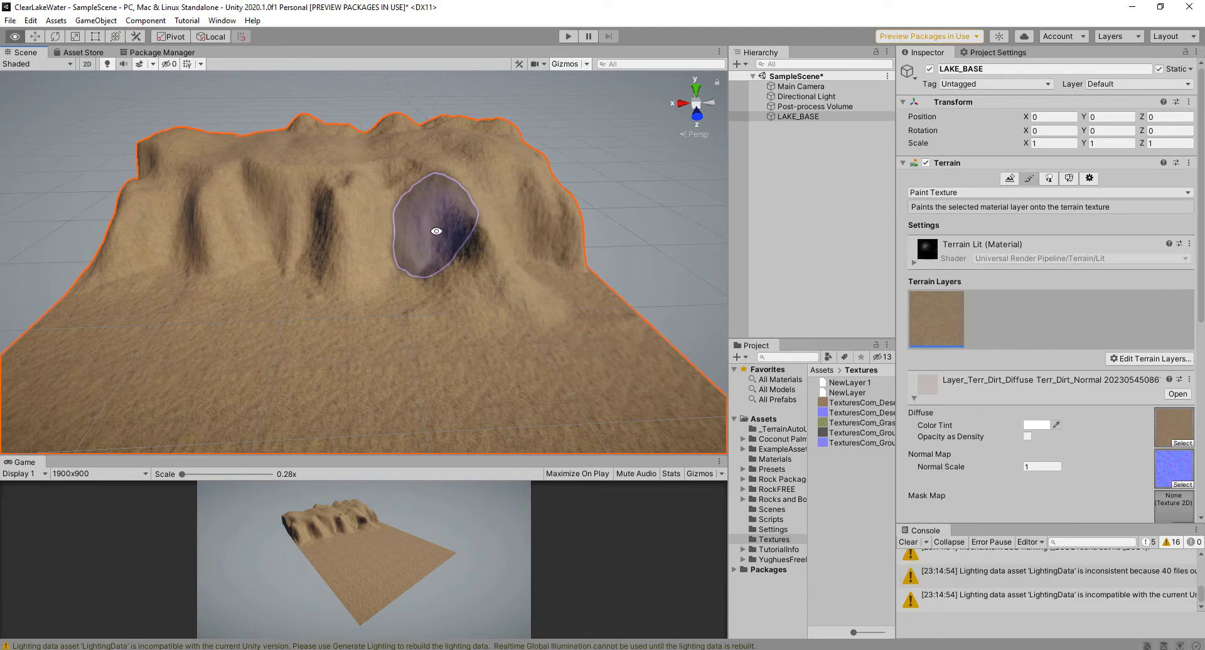
{"action": "mouse_move", "coordinate": [452, 234]}
{"action": "left_mouse_down", "text": "alt"}
{"action": "mouse_move", "coordinate": [686, 247]}
{"action": "mouse_move", "coordinate": [687, 230]}
{"action": "mouse_move", "coordinate": [565, 251]}
{"action": "mouse_move", "coordinate": [355, 317]}
{"action": "mouse_move", "coordinate": [230, 222]}
{"action": "mouse_move", "coordinate": [430, 215]}
{"action": "mouse_move", "coordinate": [479, 236]}
{"action": "mouse_move", "coordinate": [479, 255]}
{"action": "mouse_move", "coordinate": [502, 257]}
{"action": "left_mouse_up", "text": "alt"}
{"action": "left_click", "coordinate": [1154, 360]}
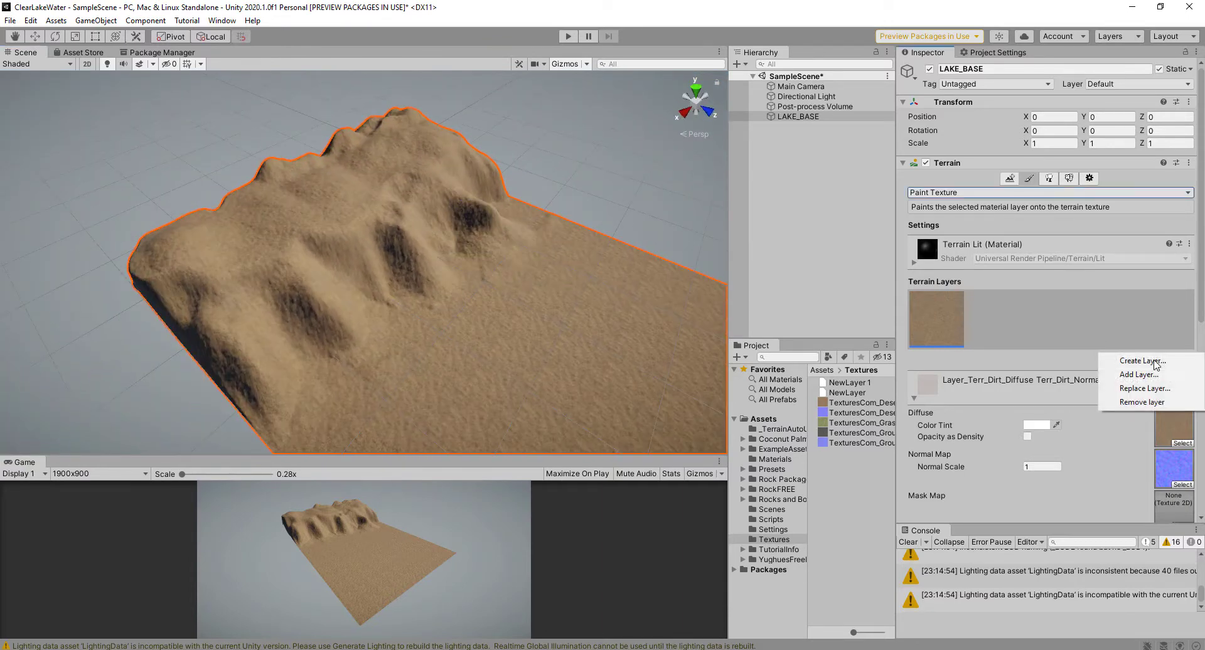
{"action": "left_click", "coordinate": [1138, 375]}
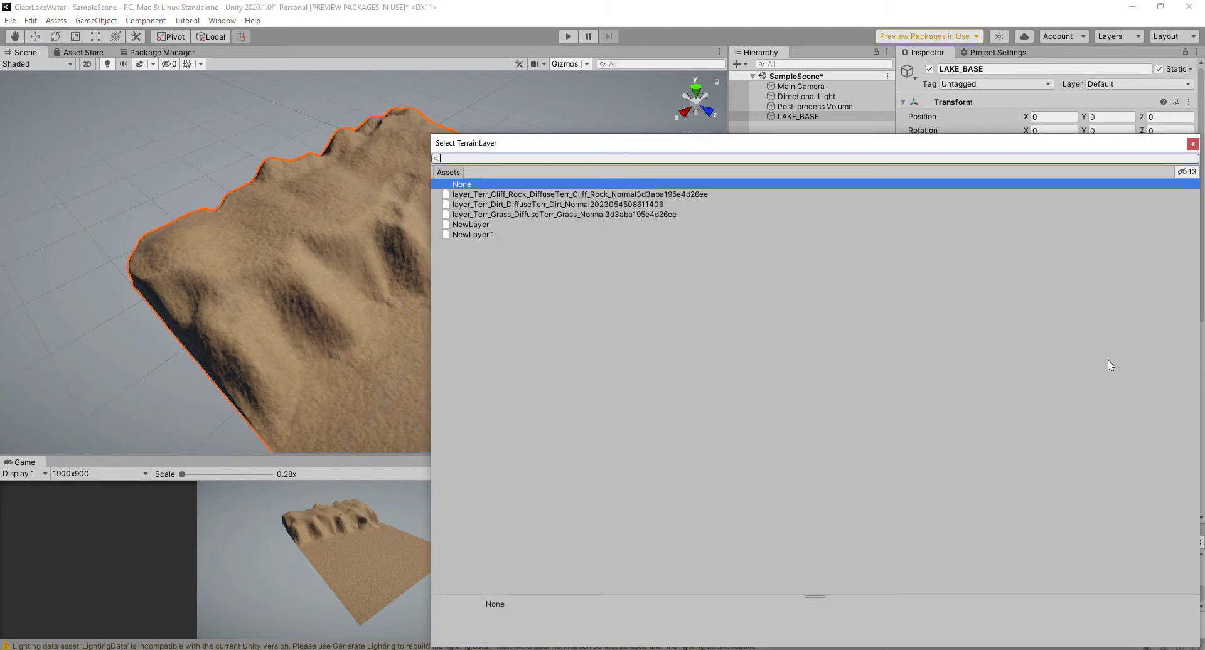
{"action": "left_click", "coordinate": [583, 214]}
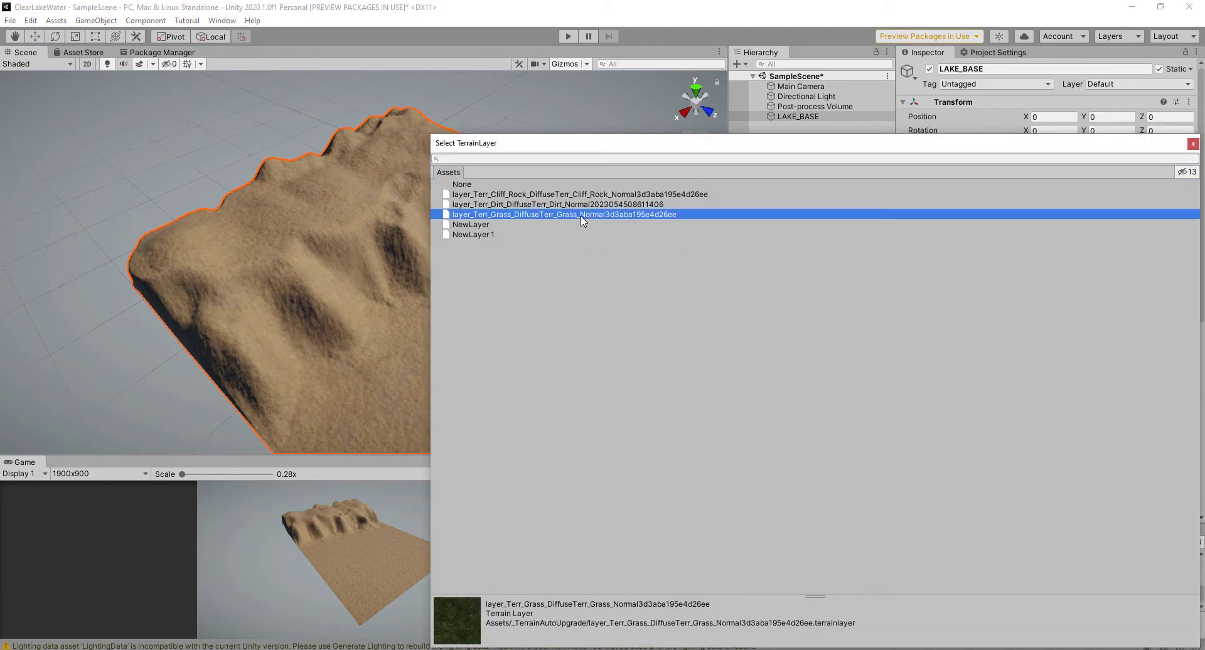
{"action": "double_click", "coordinate": [583, 215]}
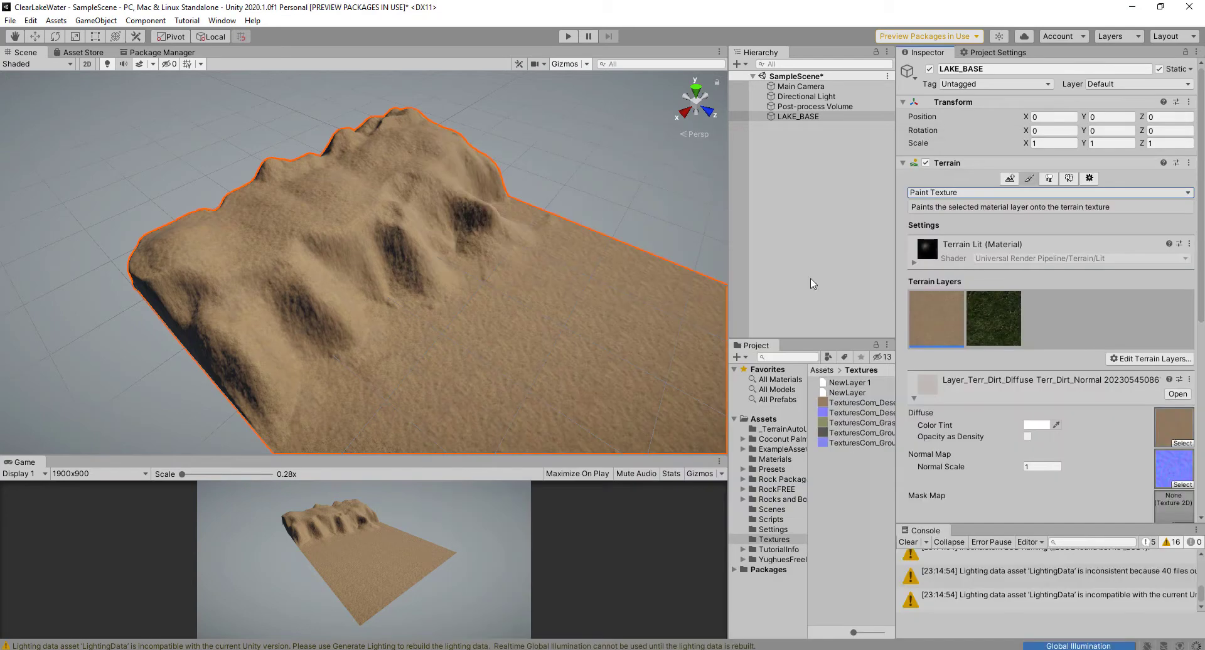
- Replace the grass layer's diffuse with the light green TexturesCom grass texture and set its normal map to None
{"action": "left_click", "coordinate": [997, 316]}
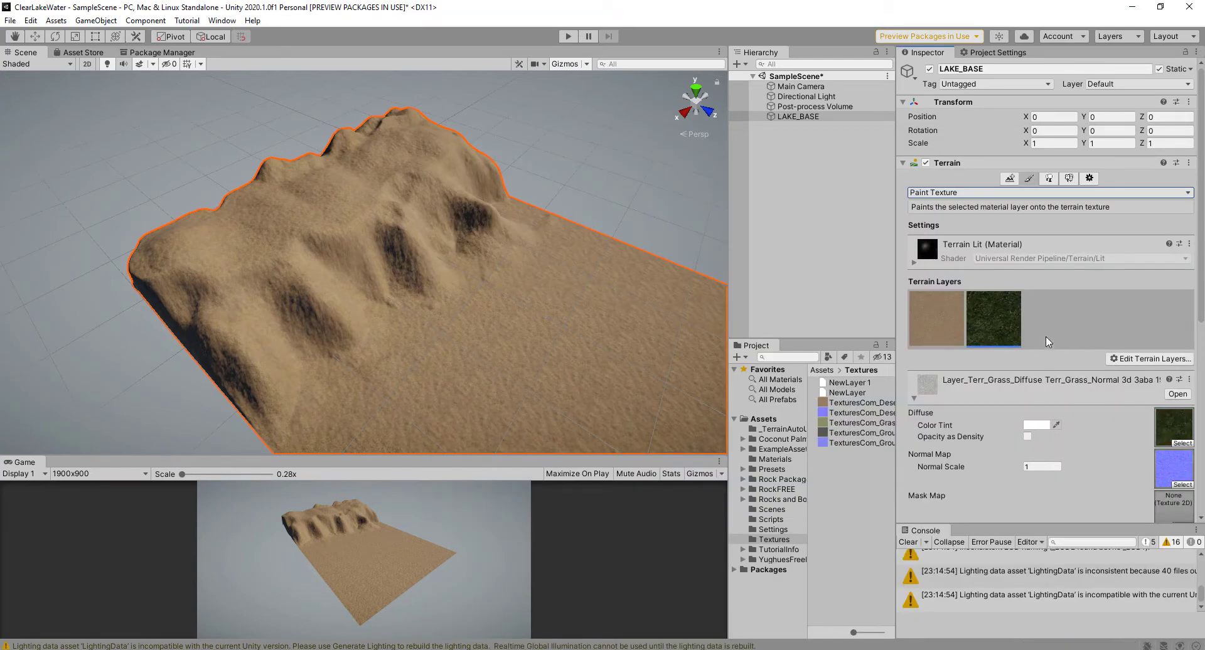
{"action": "left_click", "coordinate": [1184, 444]}
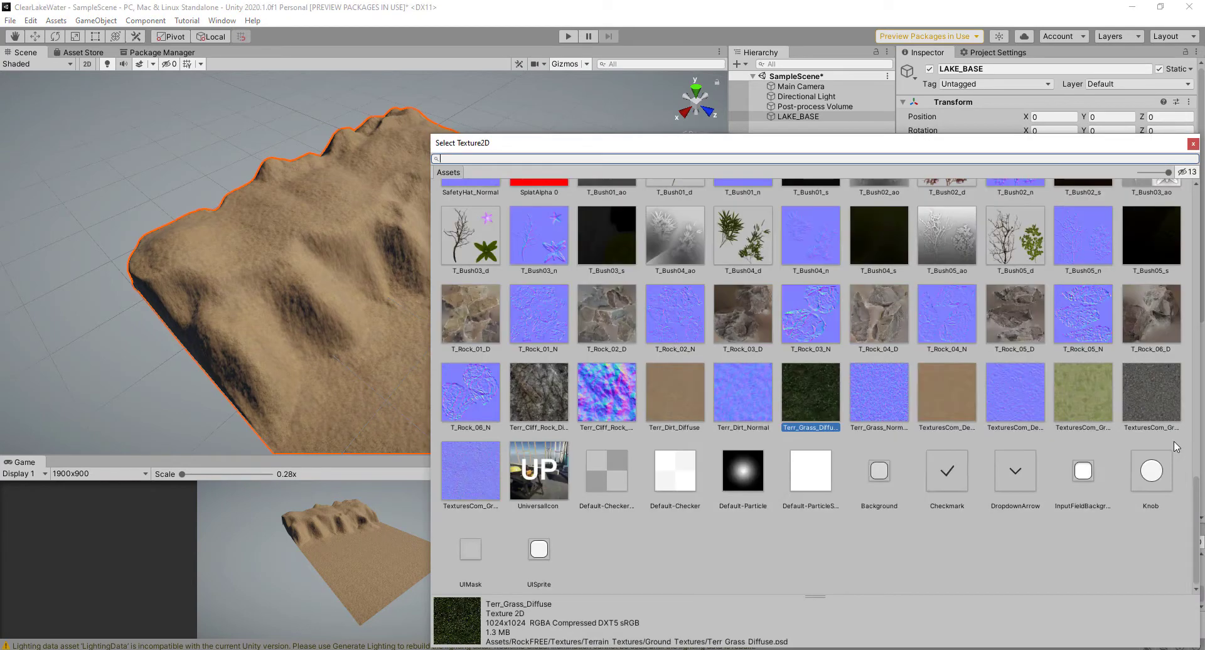
{"action": "double_click", "coordinate": [1074, 398]}
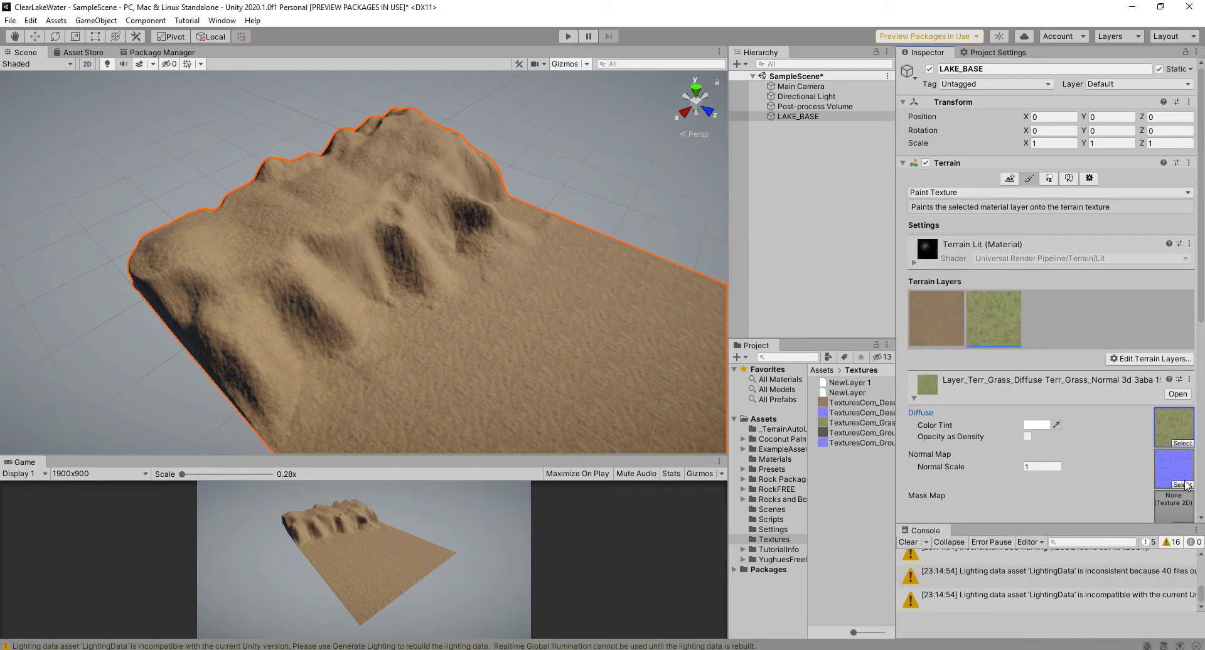
{"action": "left_click", "coordinate": [1185, 484]}
{"action": "scroll", "coordinate": [681, 326], "scroll_direction": "down", "scroll_amount": 15}
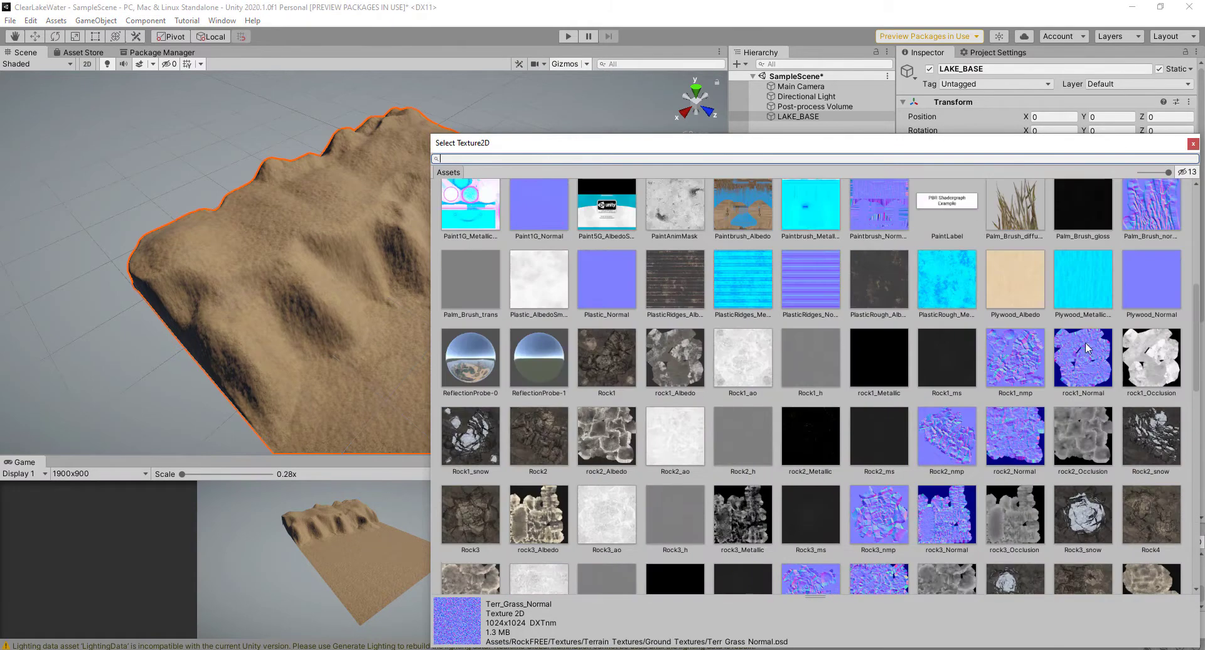
{"action": "left_click_drag", "start_coordinate": [1197, 314], "coordinate": [1186, 189]}
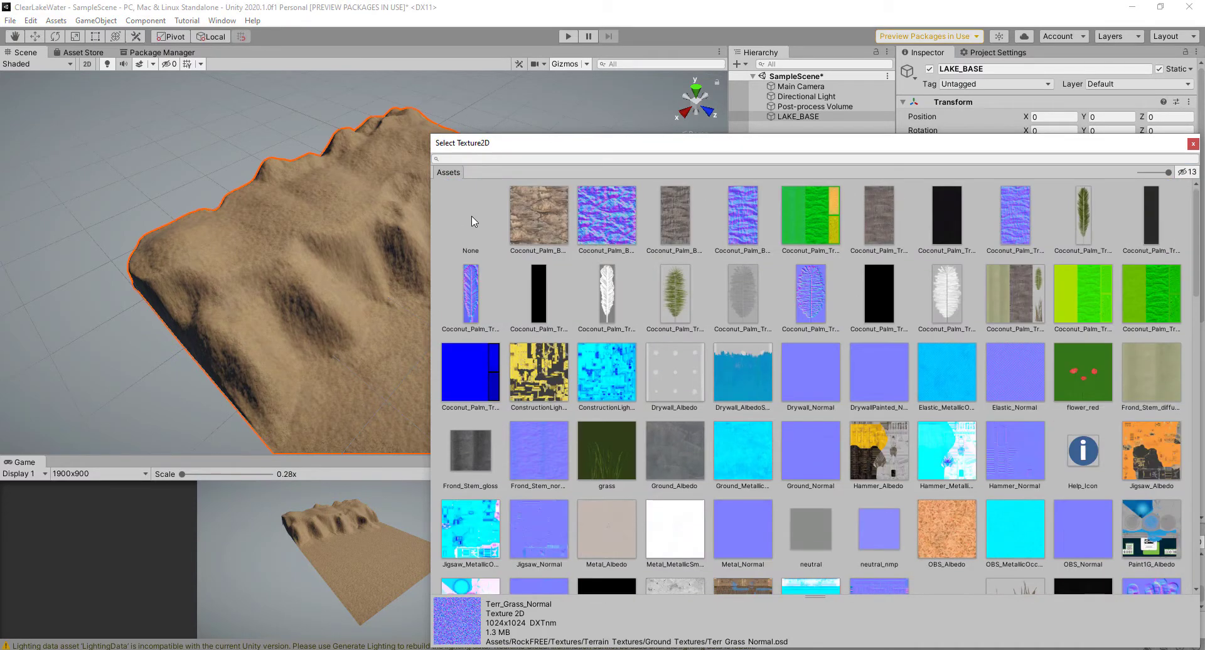
{"action": "double_click", "coordinate": [471, 219]}
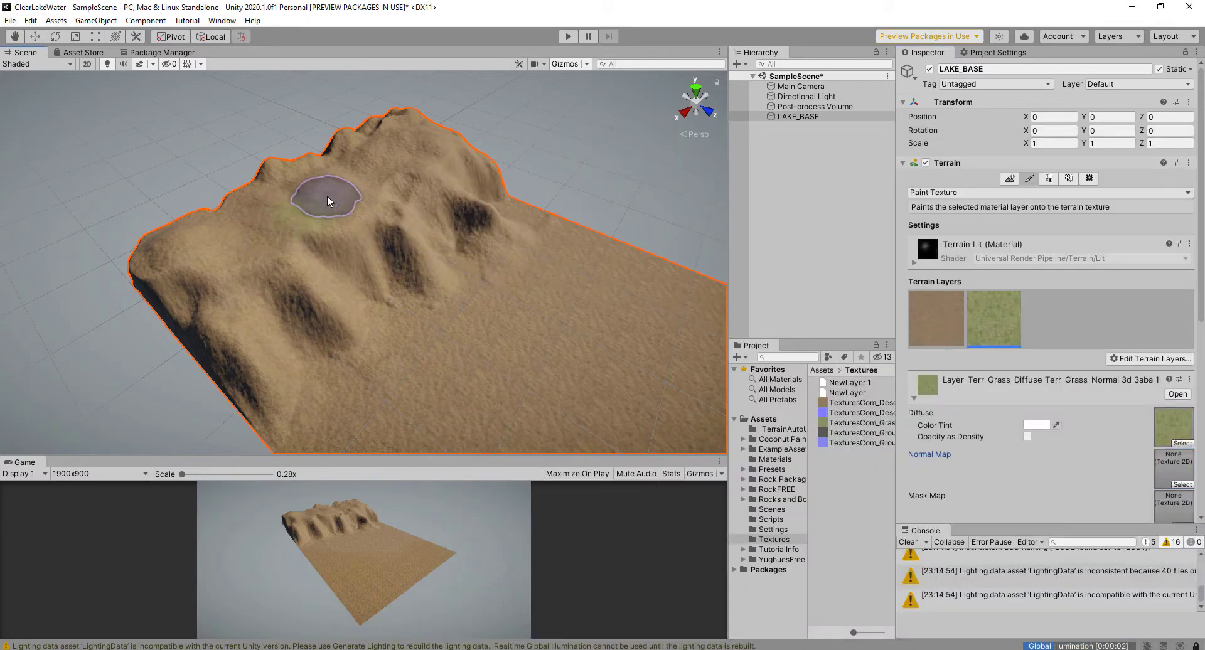
- Paint a patch of the grass layer on the middle of the mountain top with brush size 11 and opacity 3
{"action": "left_click_drag", "start_coordinate": [286, 214], "coordinate": [266, 229]}
{"action": "left_click_drag", "start_coordinate": [272, 173], "coordinate": [329, 208]}
{"action": "left_click_drag", "start_coordinate": [329, 150], "coordinate": [332, 209]}
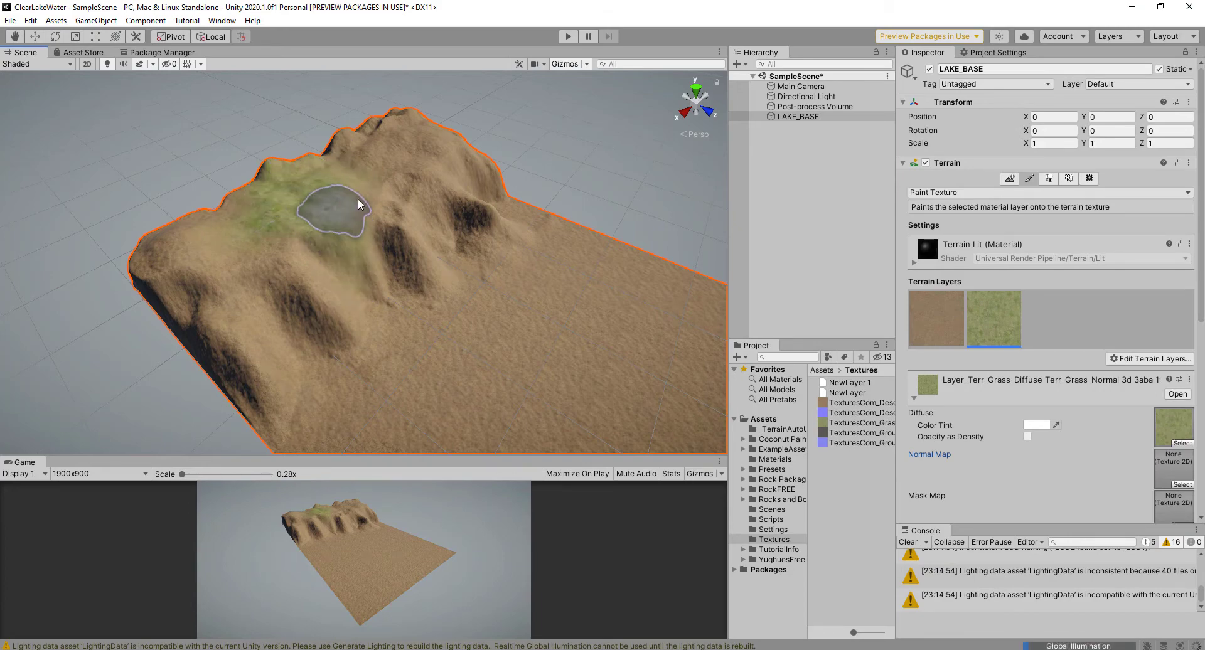
{"action": "scroll", "coordinate": [1064, 404], "scroll_direction": "down", "scroll_amount": 4}
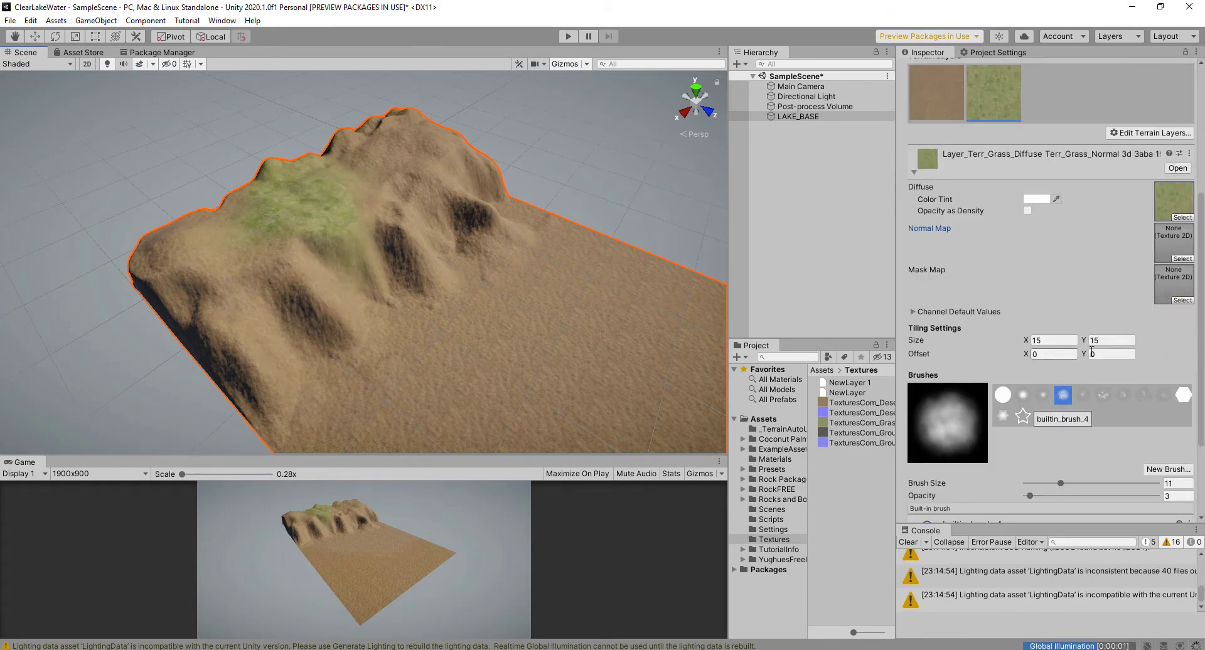
{"action": "scroll", "coordinate": [1039, 313], "scroll_direction": "up", "scroll_amount": 5}
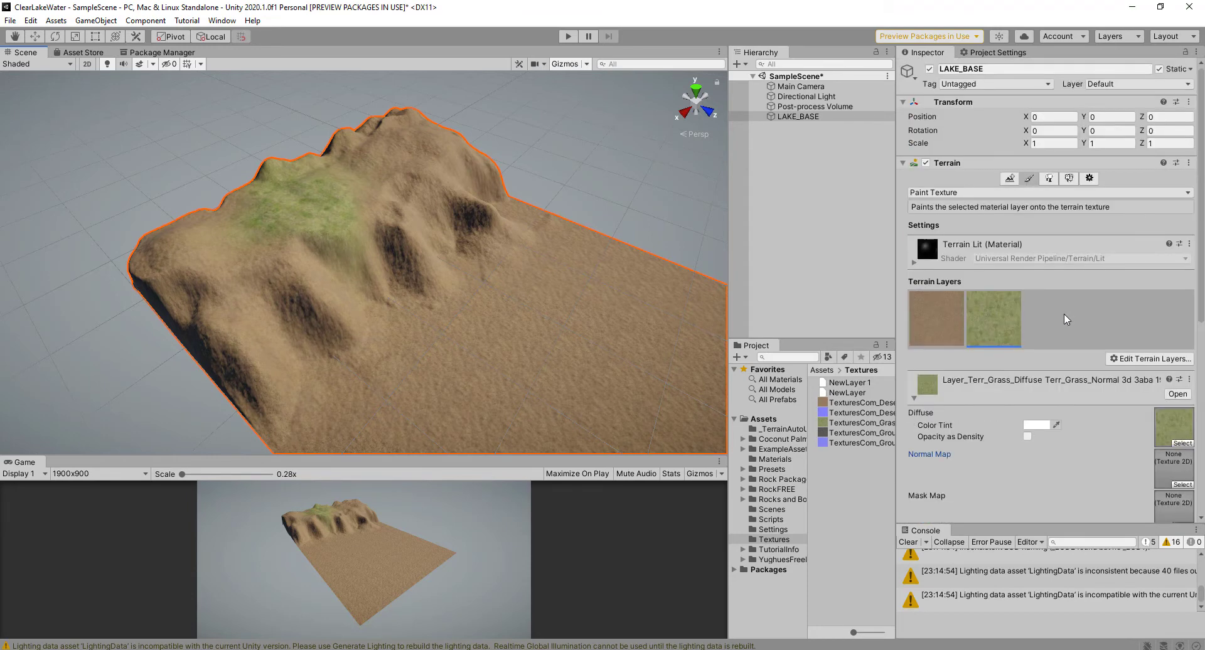
{"action": "key", "text": "alt"}
{"action": "left_click_drag", "start_coordinate": [356, 216], "coordinate": [383, 220], "text": "alt"}
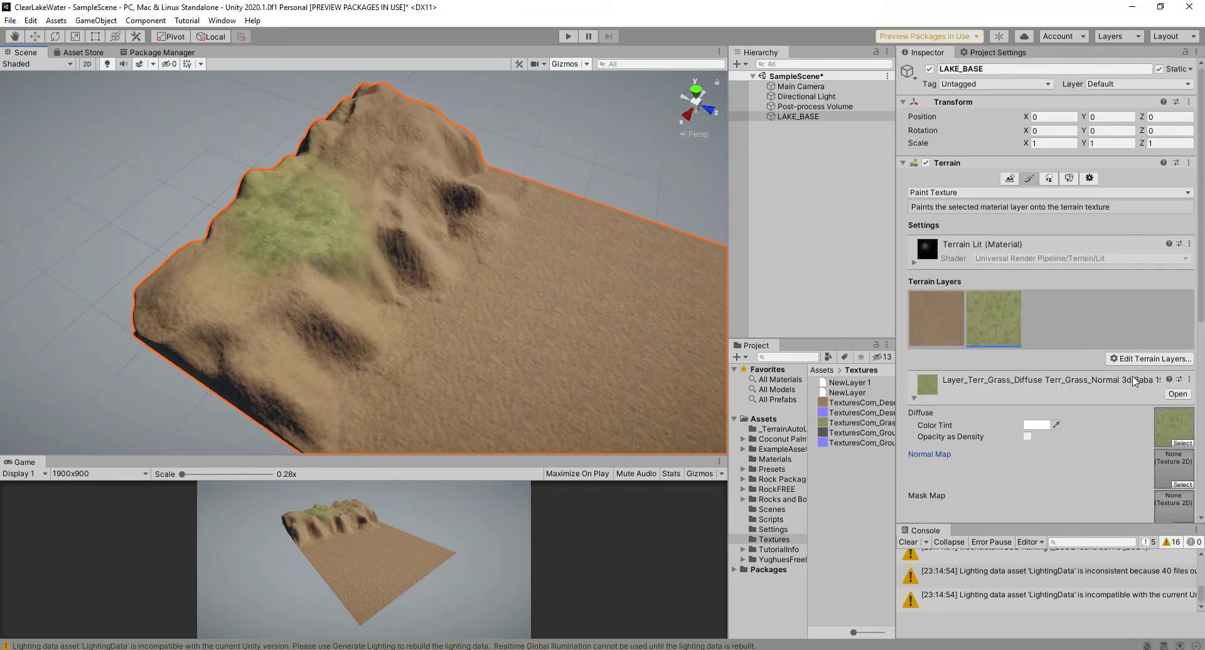
- Set the brush size to 7 and the opacity to 5, and paint grass along the rest of the mountain top
{"action": "scroll", "coordinate": [1135, 381], "scroll_direction": "down", "scroll_amount": 6}
{"action": "left_click_drag", "start_coordinate": [1062, 364], "coordinate": [1052, 366]}
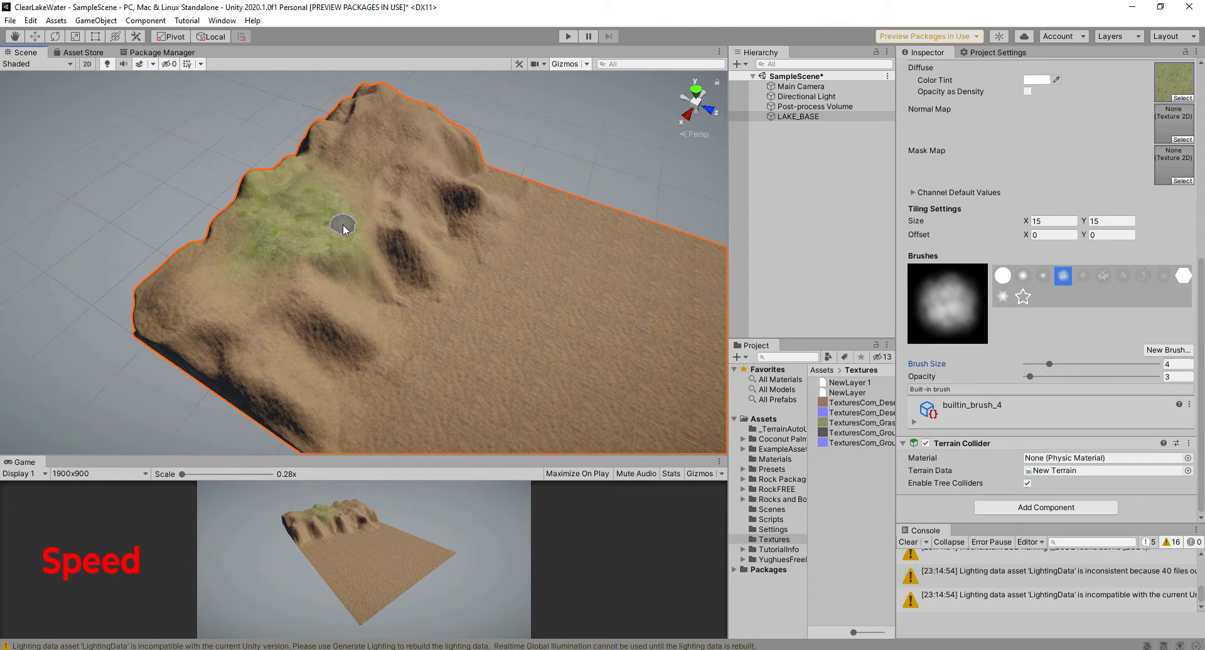
{"action": "left_click_drag", "start_coordinate": [341, 226], "coordinate": [344, 207], "text": "alt"}
{"action": "left_click_drag", "start_coordinate": [1049, 364], "coordinate": [1049, 364]}
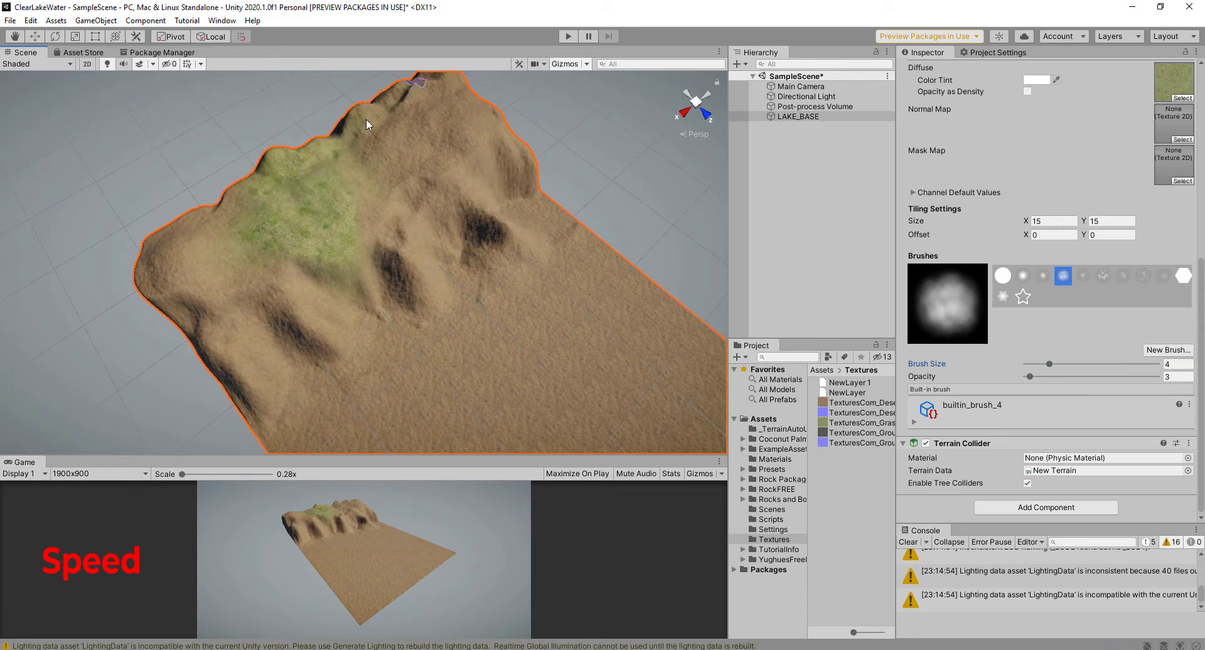
{"action": "left_click", "coordinate": [1178, 377]}
{"action": "type", "text": "5"}
{"action": "left_click", "coordinate": [1178, 364]}
{"action": "type", "text": "11"}
{"action": "type", "text": "7"}
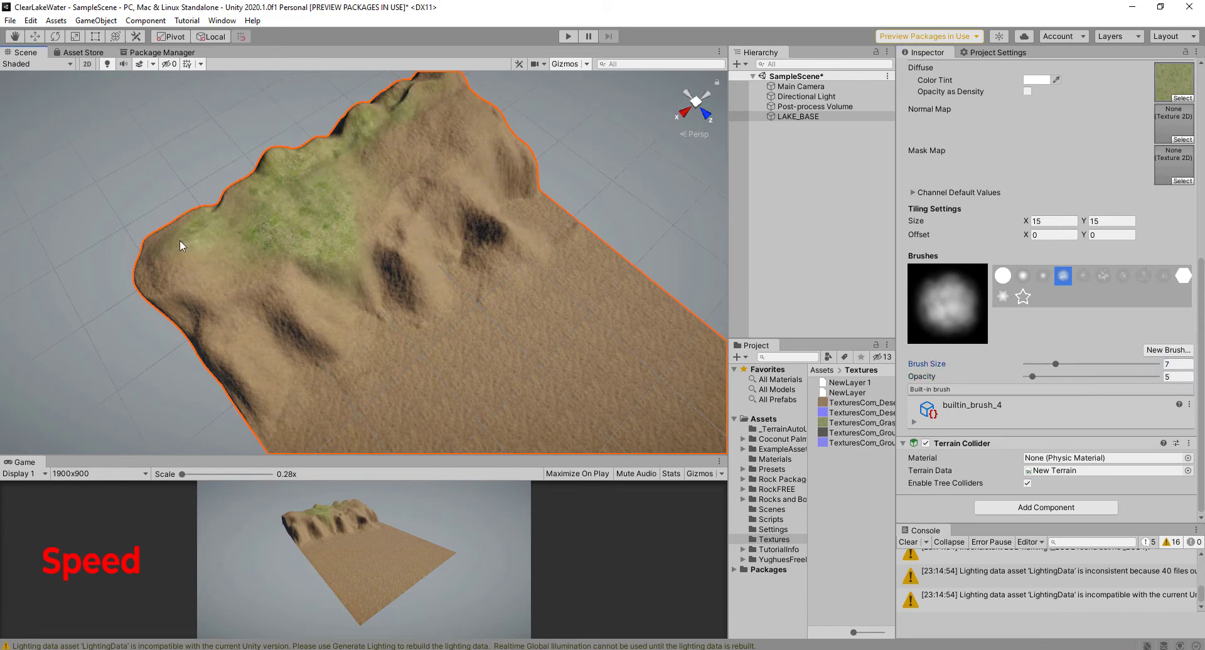
{"action": "left_click_drag", "start_coordinate": [398, 201], "coordinate": [496, 236], "text": "alt"}
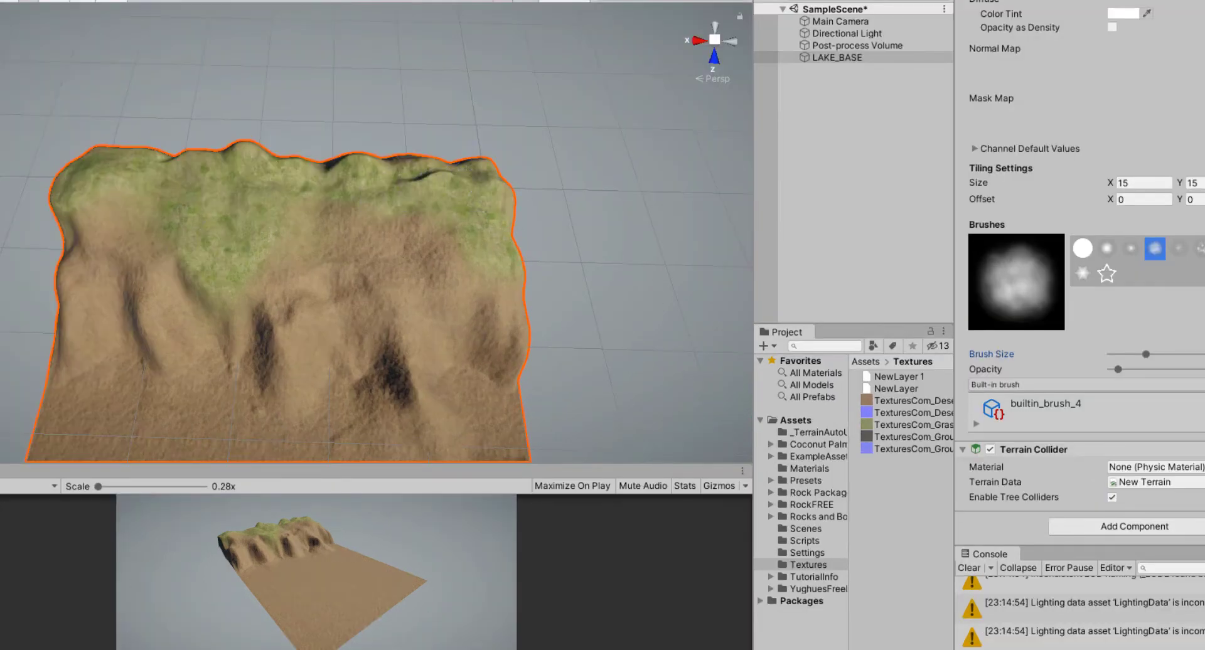
- Switch to the Textures.com site in the browser and search the texture library for "wet sand"
{"action": "left_click", "coordinate": [63, 614]}
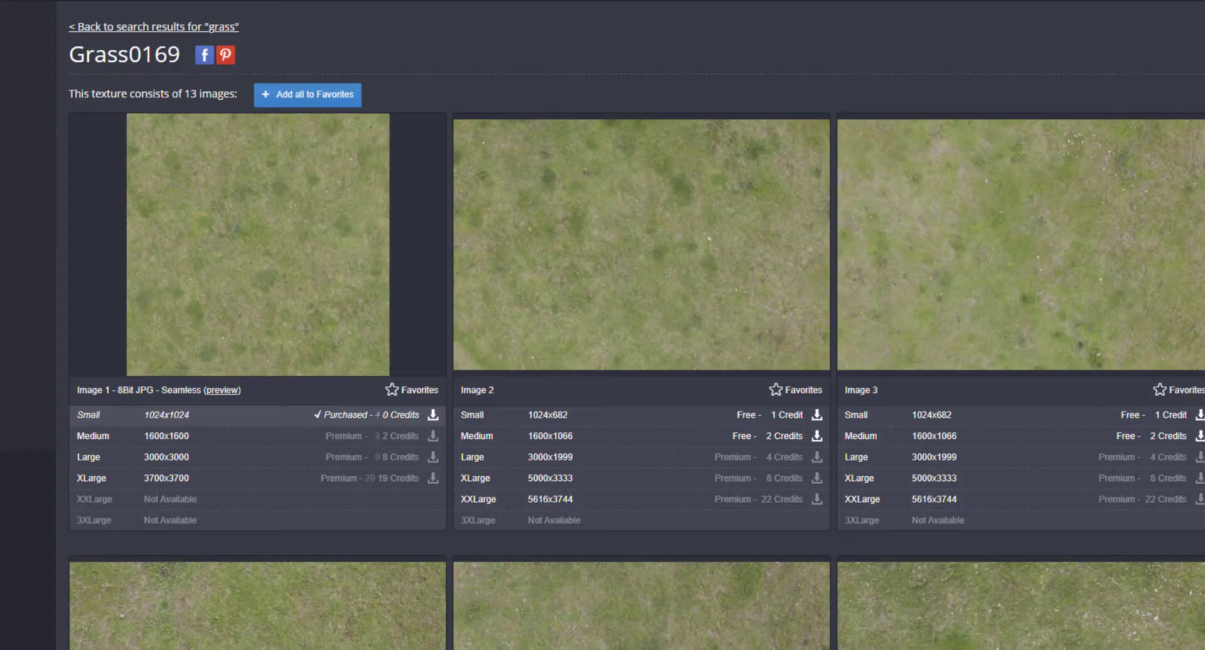
{"action": "scroll", "coordinate": [333, 75], "scroll_direction": "up", "scroll_amount": 1}
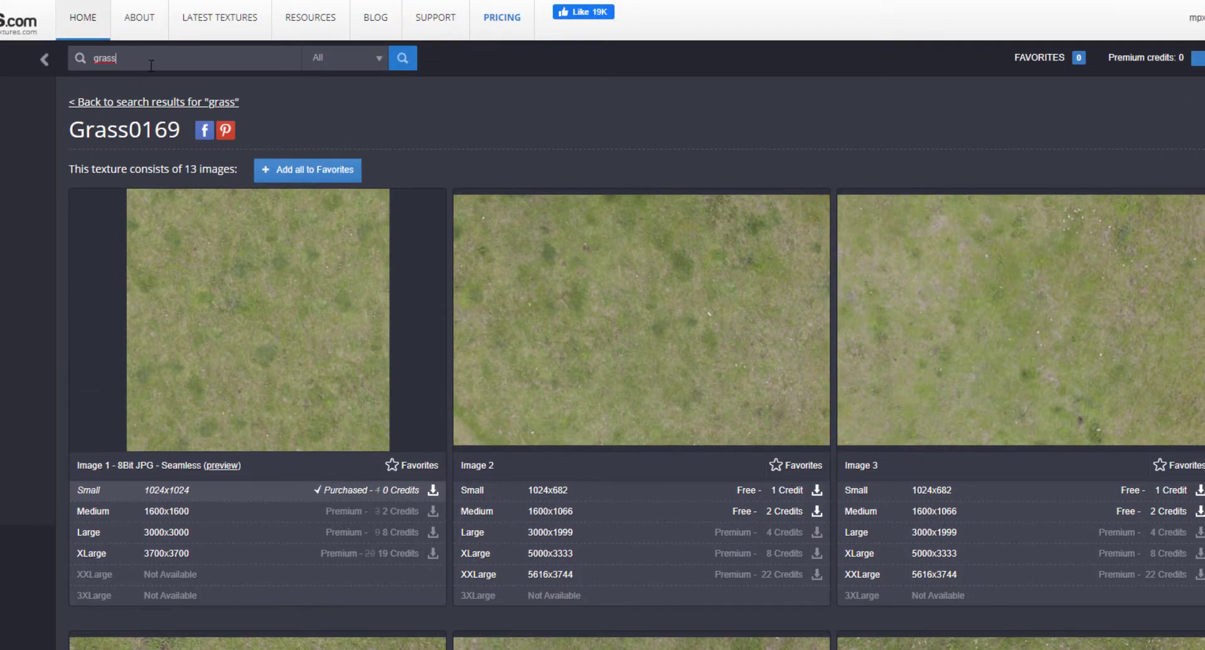
{"action": "key", "text": "ctrl+a"}
{"action": "type", "text": "w"}
{"action": "key", "text": "Return"}
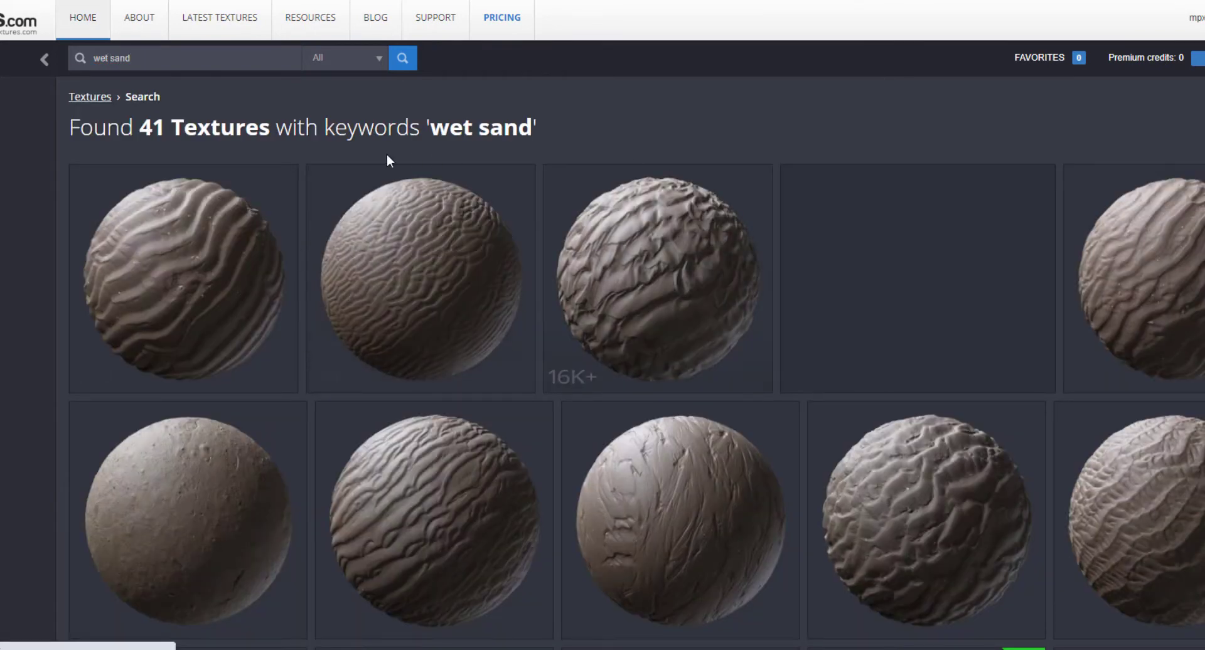
- Look through the wet sand search results for a free ground texture suited to the lake bed
{"action": "scroll", "coordinate": [483, 232], "scroll_direction": "down", "scroll_amount": 1}
{"action": "scroll", "coordinate": [487, 202], "scroll_direction": "down", "scroll_amount": 2}
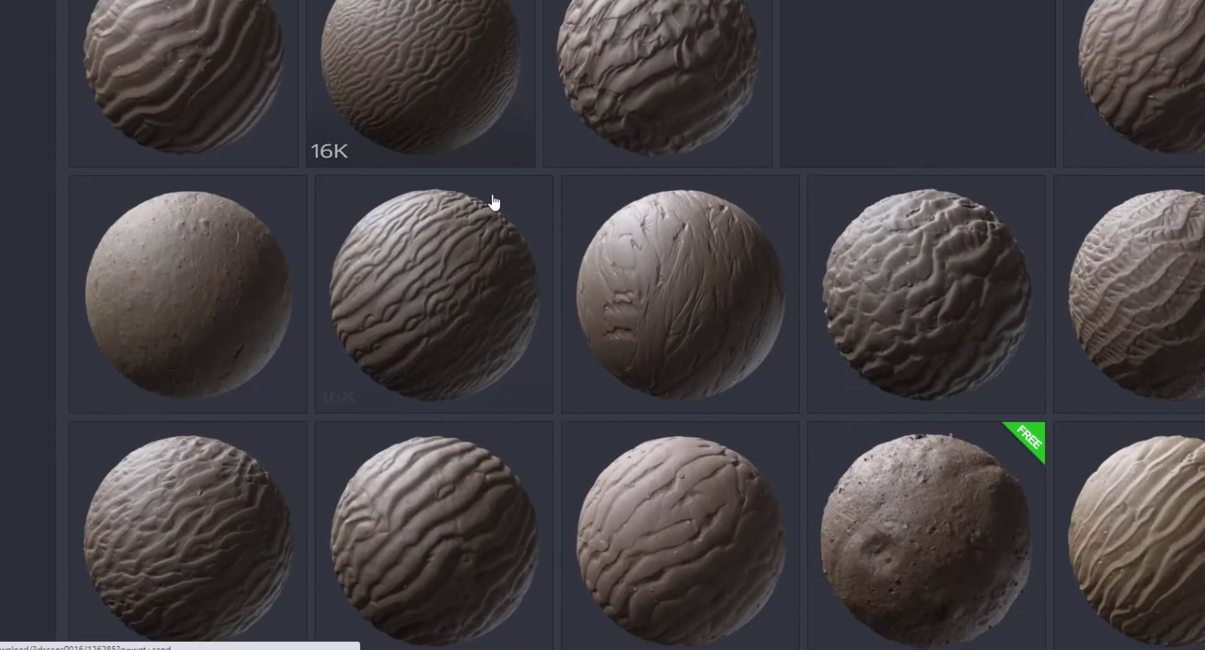
{"action": "scroll", "coordinate": [554, 209], "scroll_direction": "down", "scroll_amount": 3}
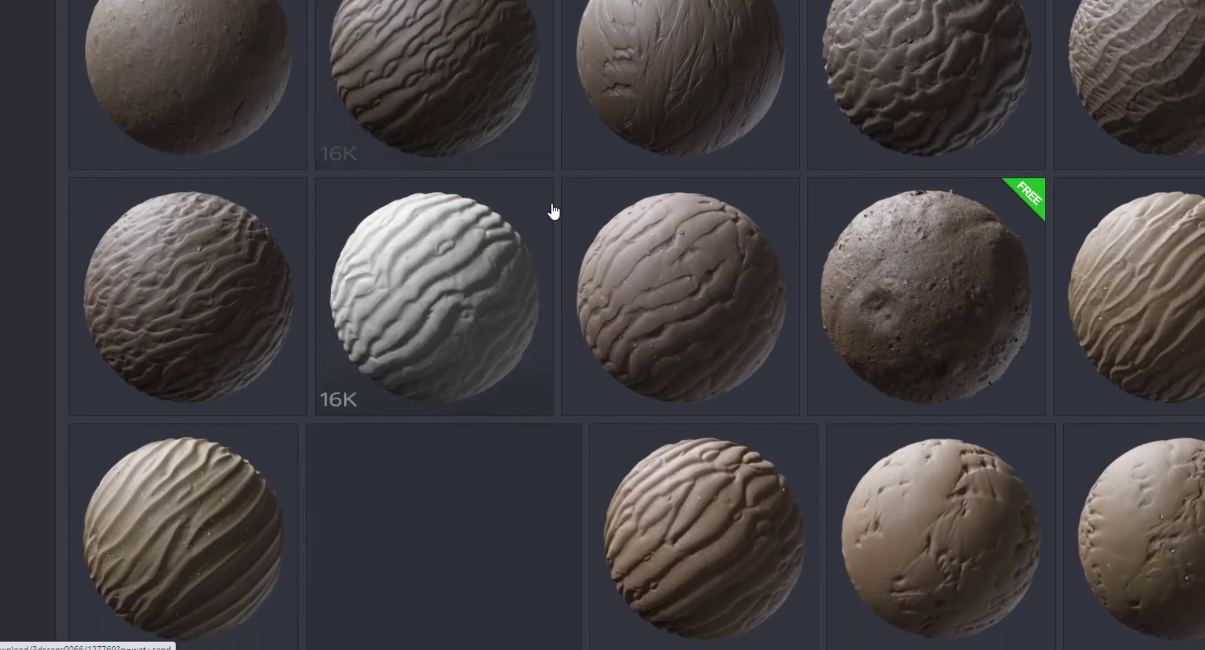
{"action": "scroll", "coordinate": [554, 209], "scroll_direction": "down", "scroll_amount": 3}
{"action": "scroll", "coordinate": [896, 220], "scroll_direction": "up", "scroll_amount": 2}
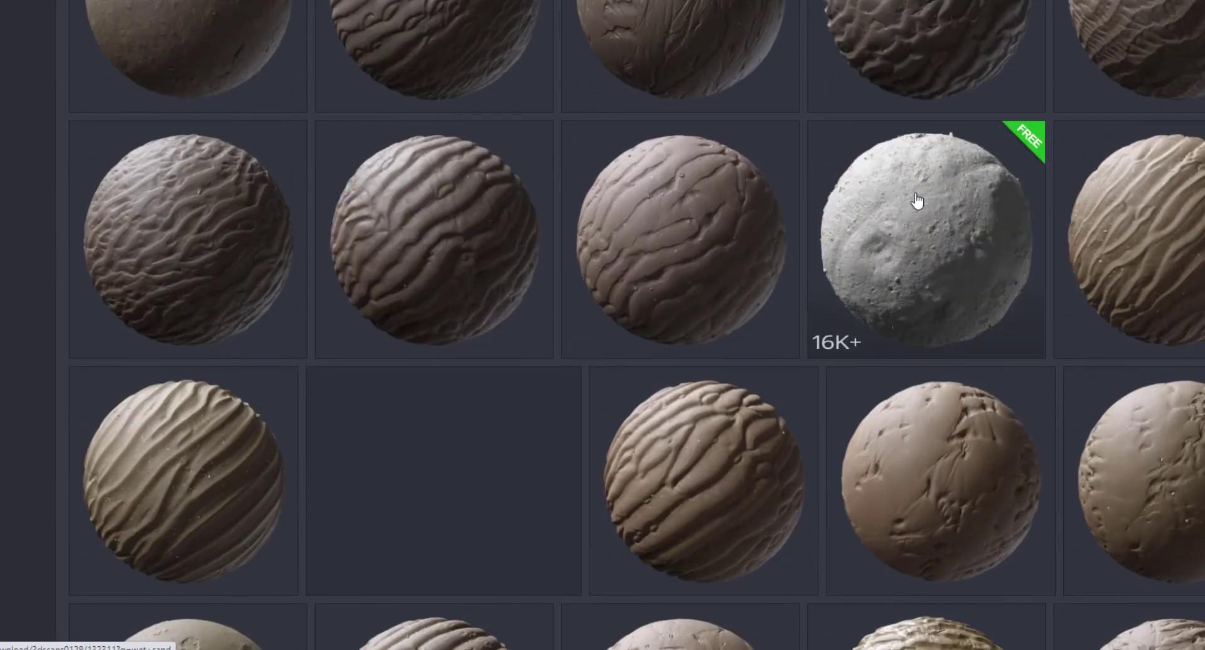
- Open the free 3D Scanned Muddy Wet Sand texture and save its 1024x1024 albedo map as WetSand in LAKE_TEXTURES
{"action": "left_click", "coordinate": [917, 201]}
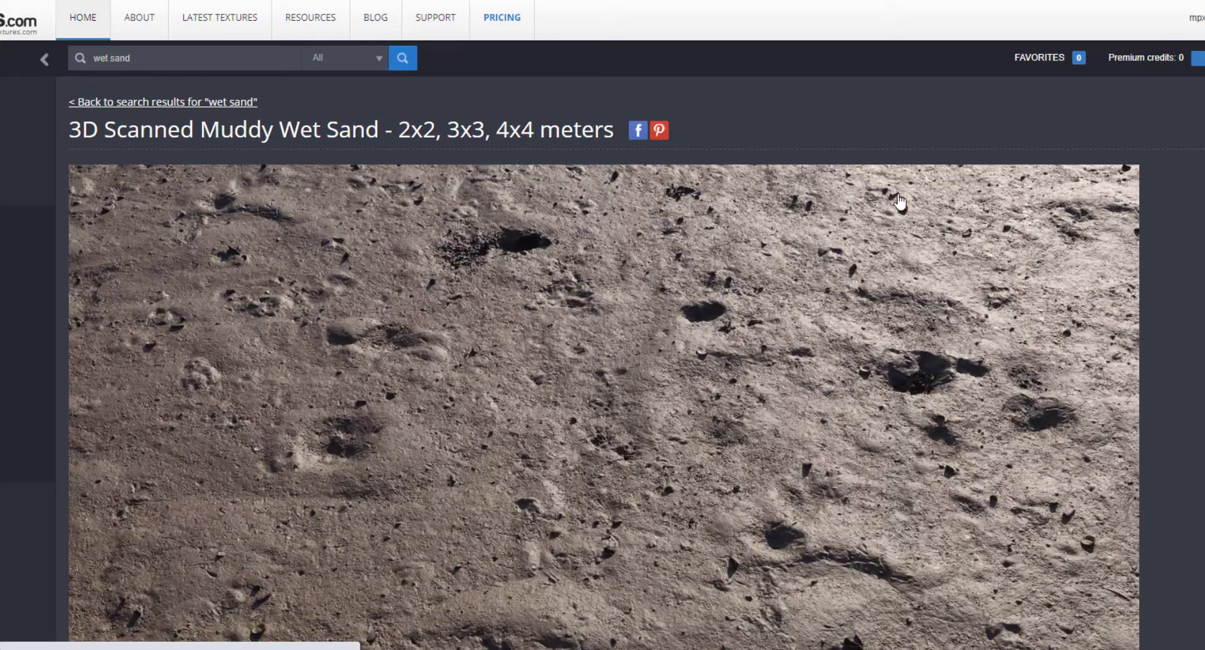
{"action": "scroll", "coordinate": [781, 227], "scroll_direction": "down", "scroll_amount": 3}
{"action": "scroll", "coordinate": [780, 227], "scroll_direction": "down", "scroll_amount": 10}
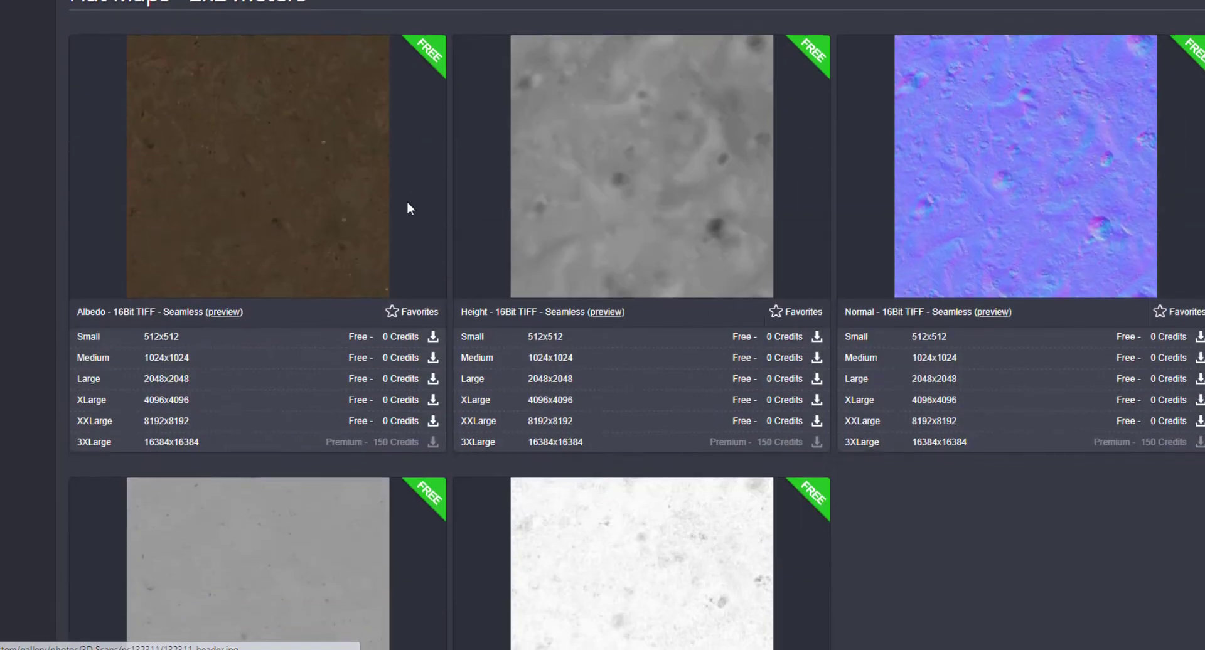
{"action": "left_click", "coordinate": [359, 359]}
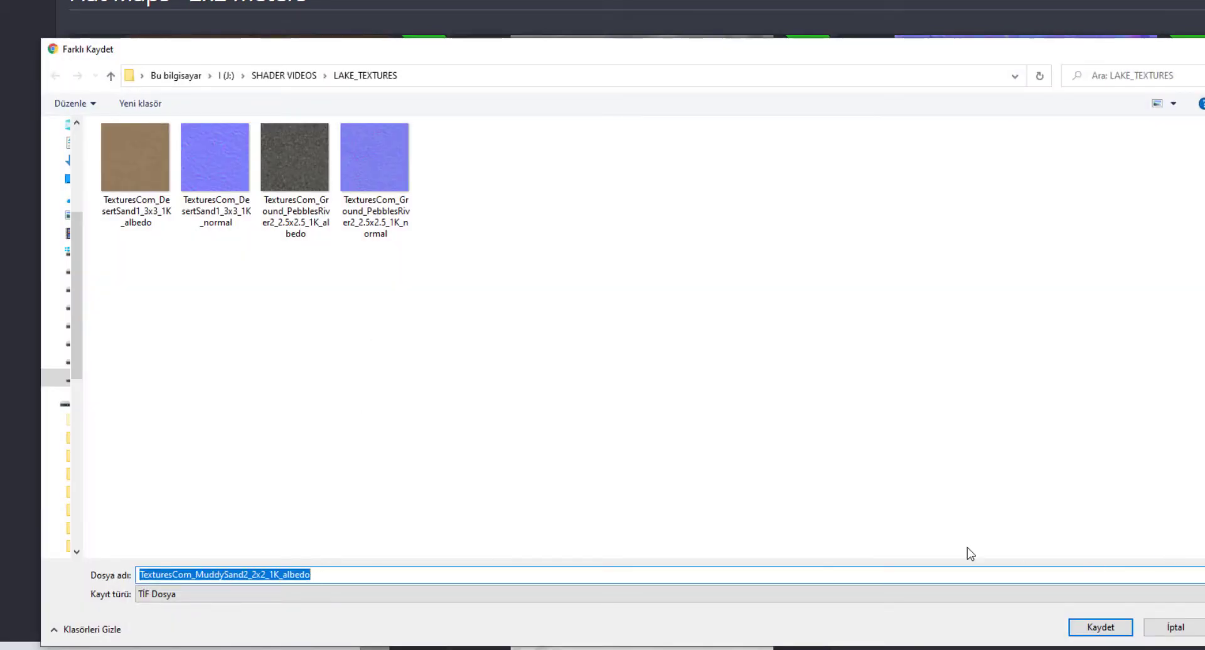
{"action": "type", "text": "WetSa"}
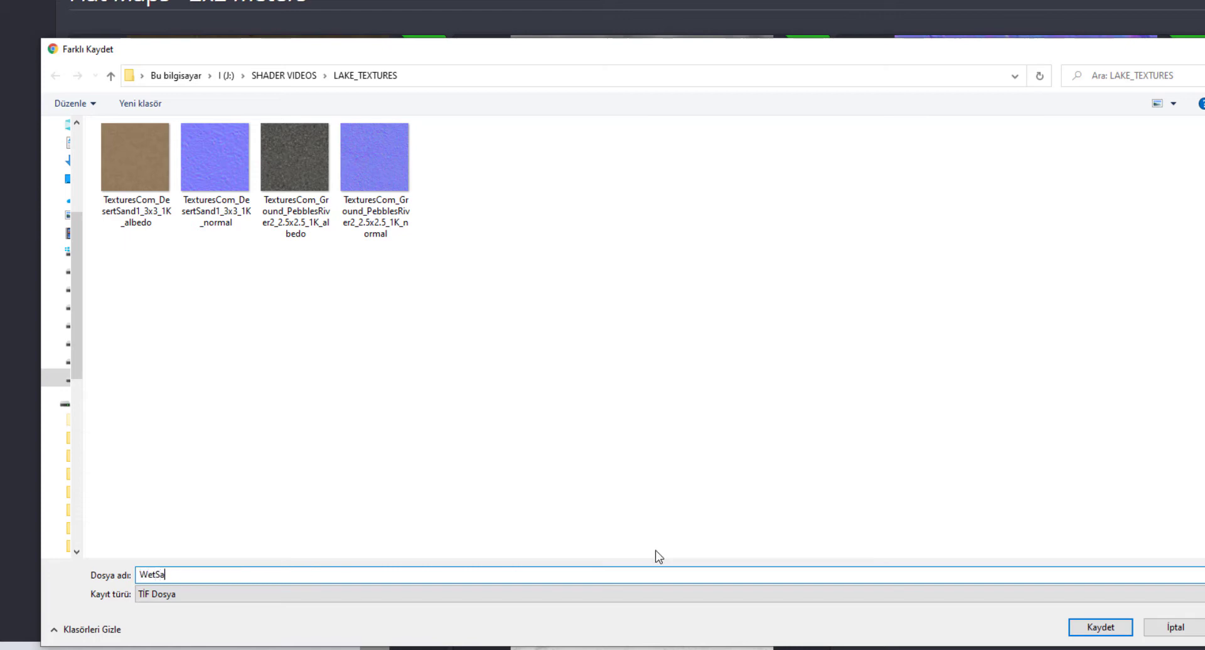
{"action": "type", "text": "nd"}
{"action": "key", "text": "Return"}
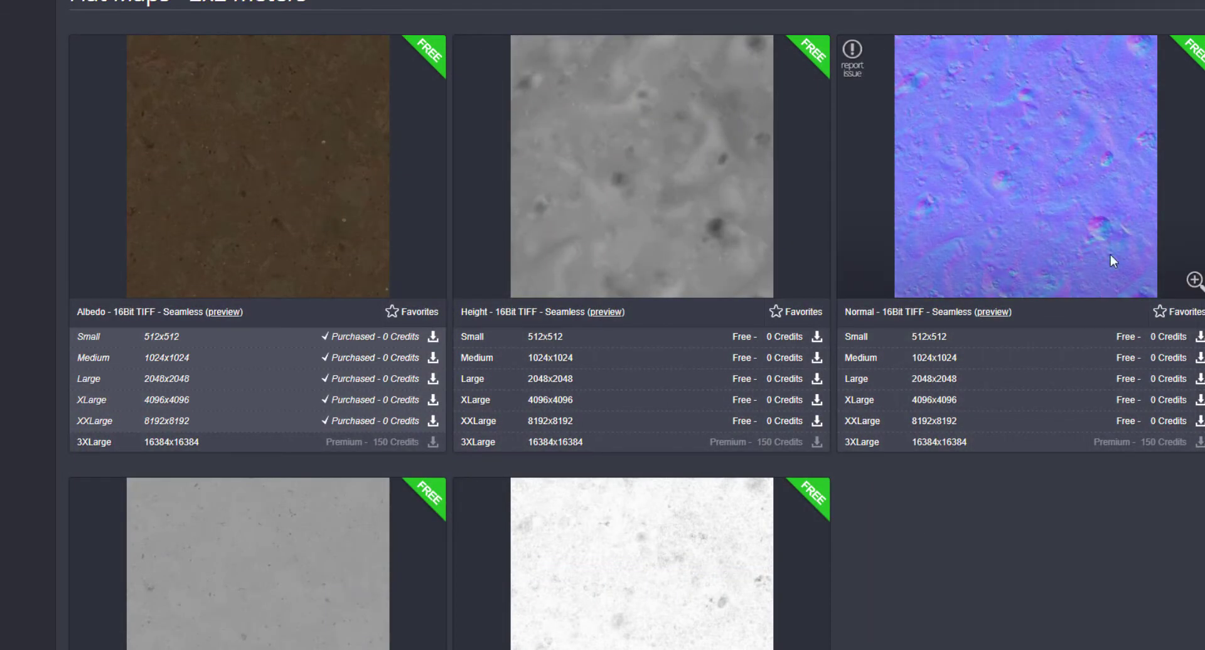
- Save the wet sand's 1024x1024 normal map as WetSandNormal in the LAKE_TEXTURES folder
{"action": "left_click", "coordinate": [1124, 358]}
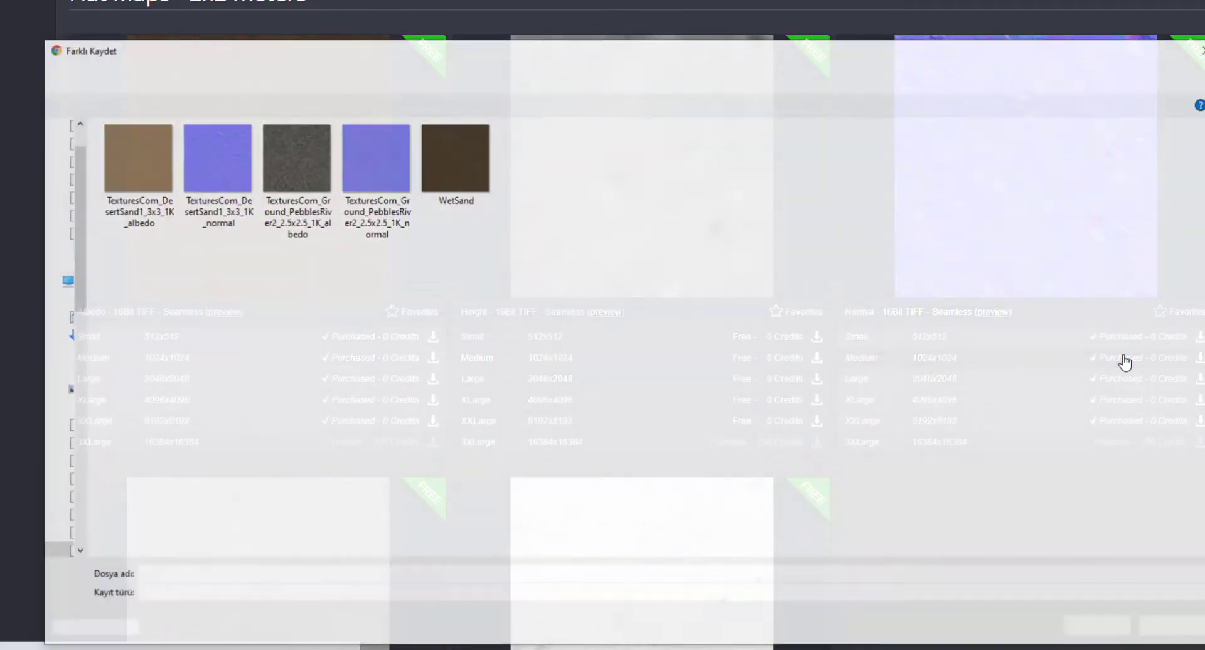
{"action": "type", "text": "WetS"}
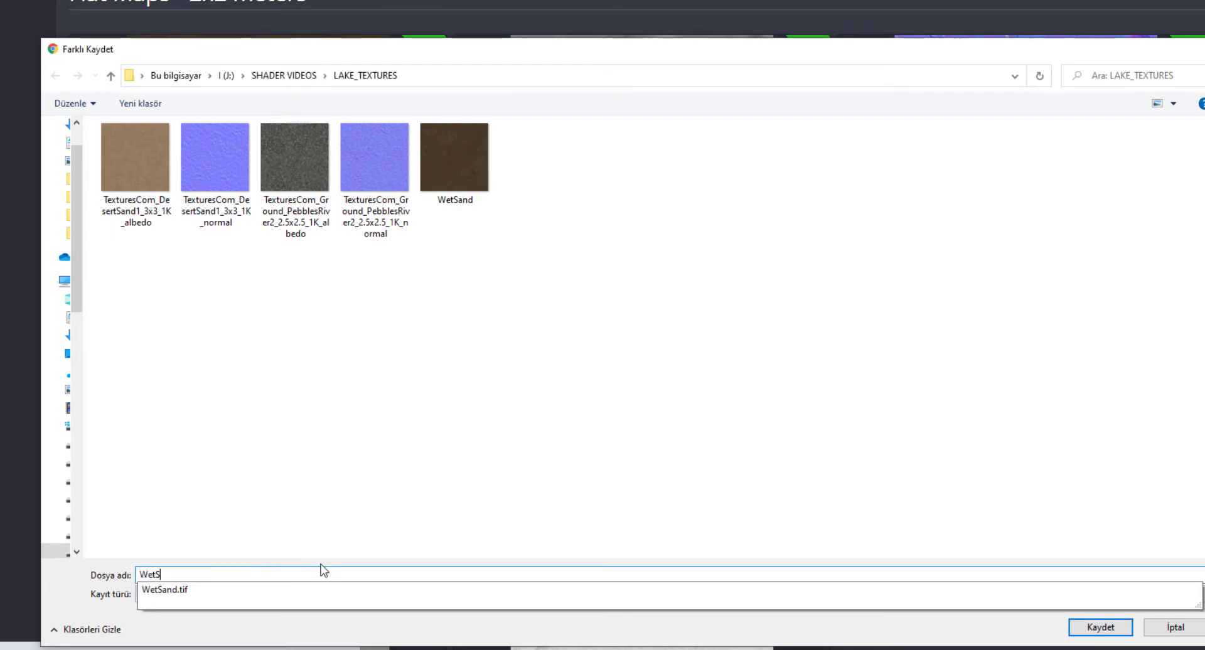
{"action": "type", "text": "andNormal"}
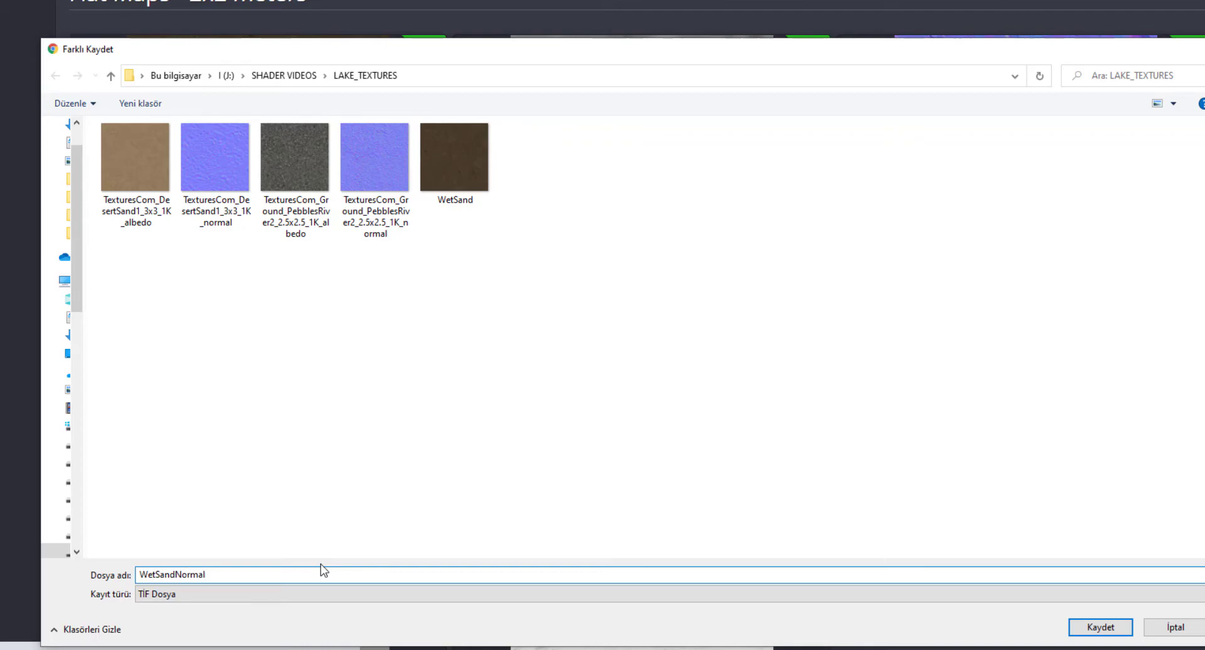
{"action": "key", "text": "Return"}
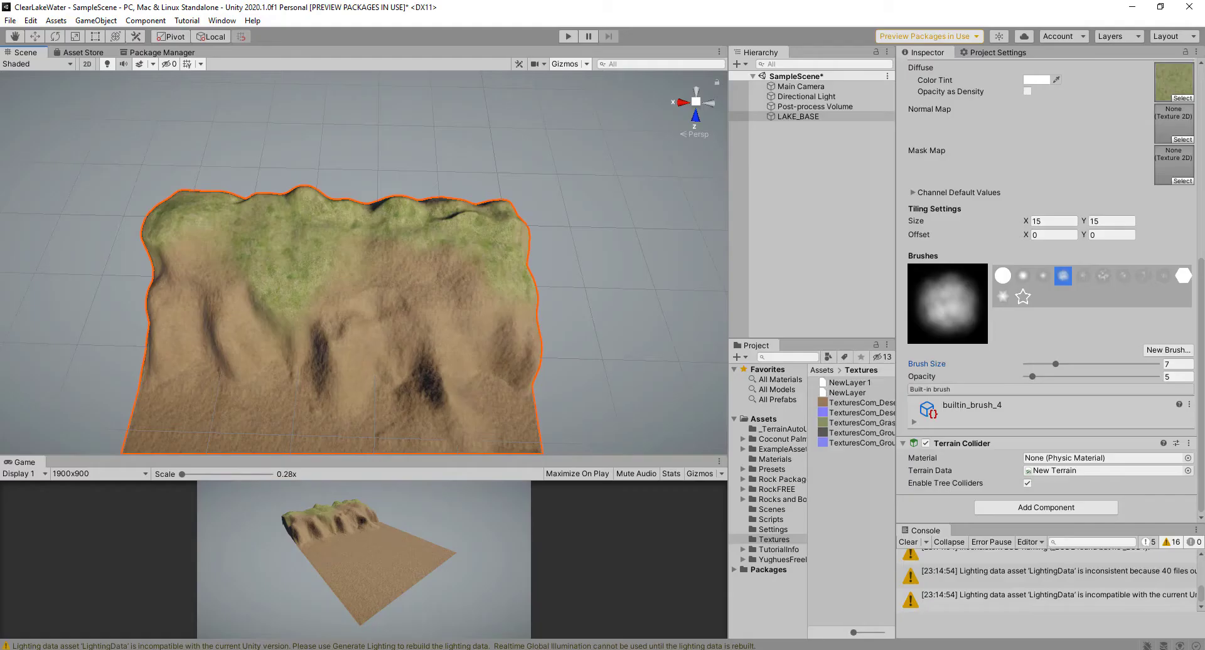
- Switch to Unity and import the WetSand and WetSandNormal images into the project's Textures folder
{"action": "right_click", "coordinate": [836, 496]}
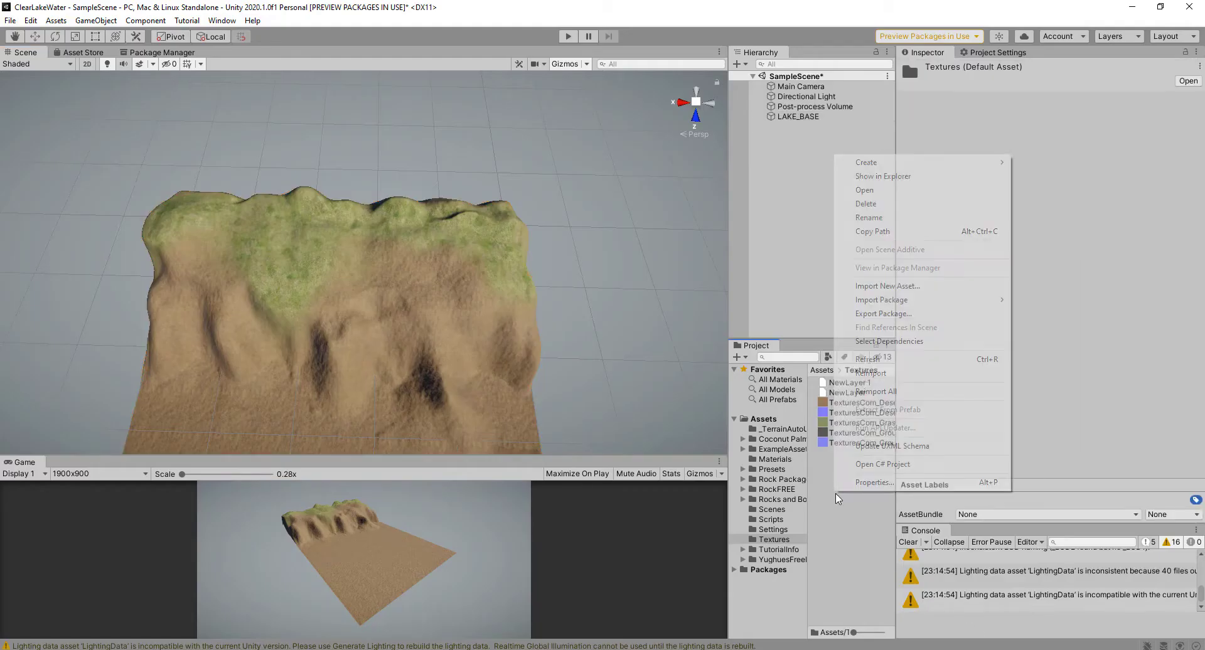
{"action": "left_click", "coordinate": [889, 293]}
{"action": "left_click", "coordinate": [453, 151]}
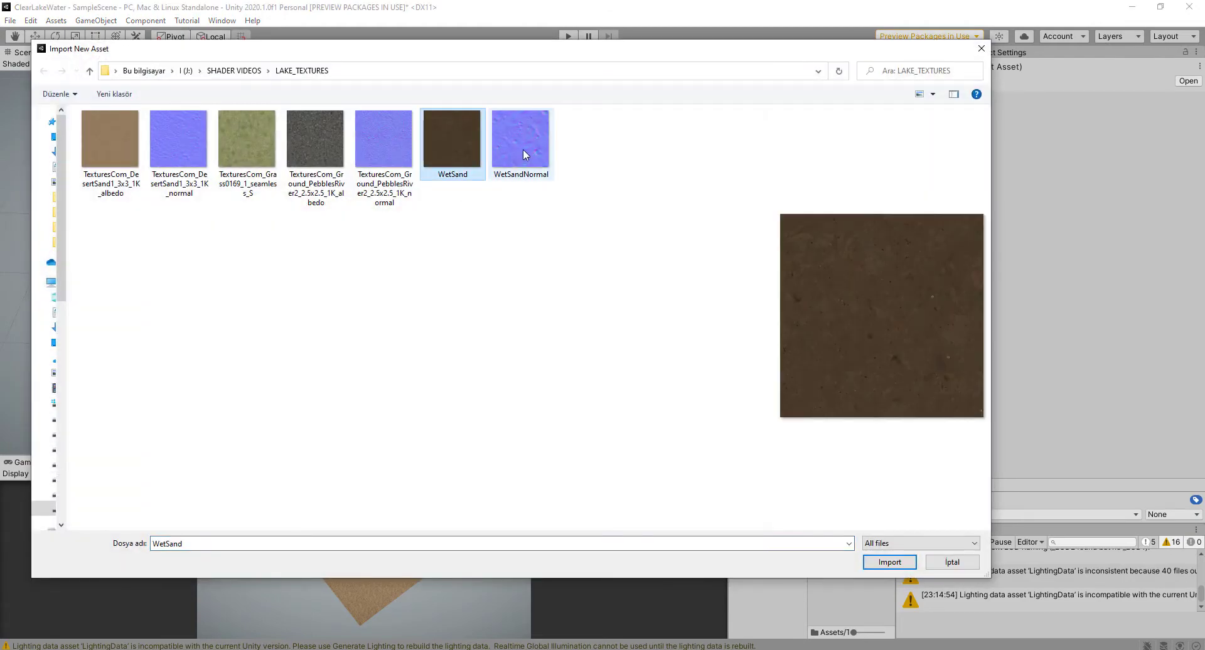
{"action": "left_click", "coordinate": [543, 168], "text": "ctrl"}
{"action": "left_click", "coordinate": [889, 561]}
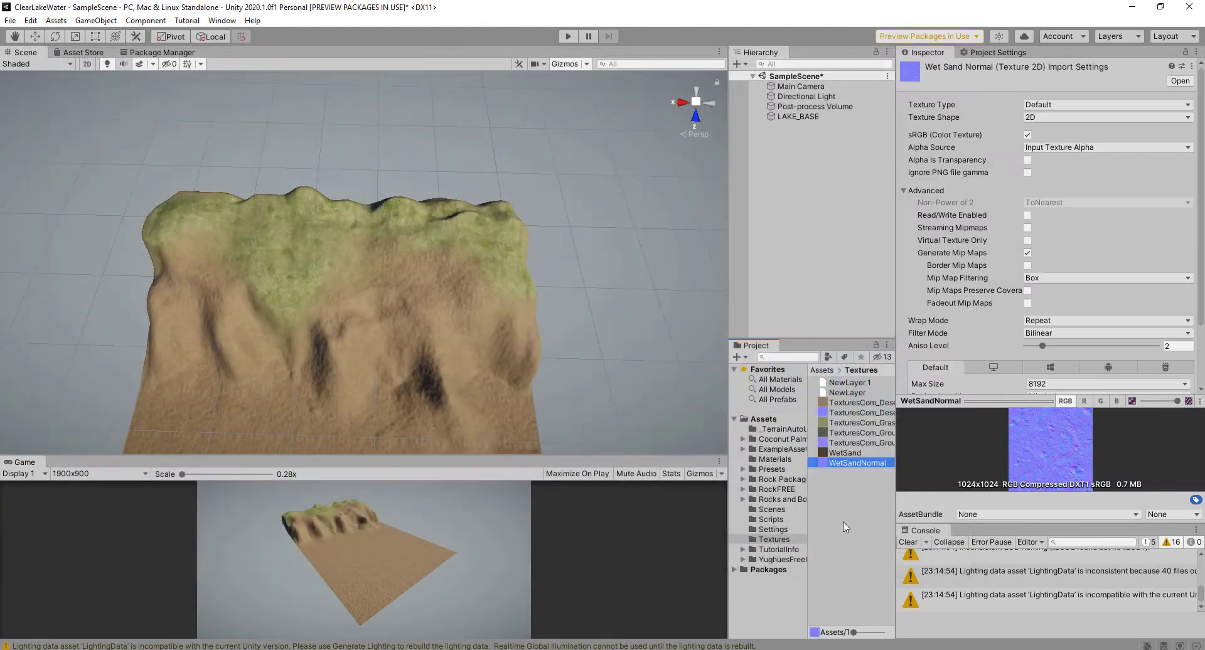
- Select the LAKE_BASE terrain and add the existing Terr_Cliff_Rock layer to its terrain layers
{"action": "left_click_drag", "start_coordinate": [317, 281], "coordinate": [389, 279], "text": "alt"}
{"action": "left_click", "coordinate": [277, 278]}
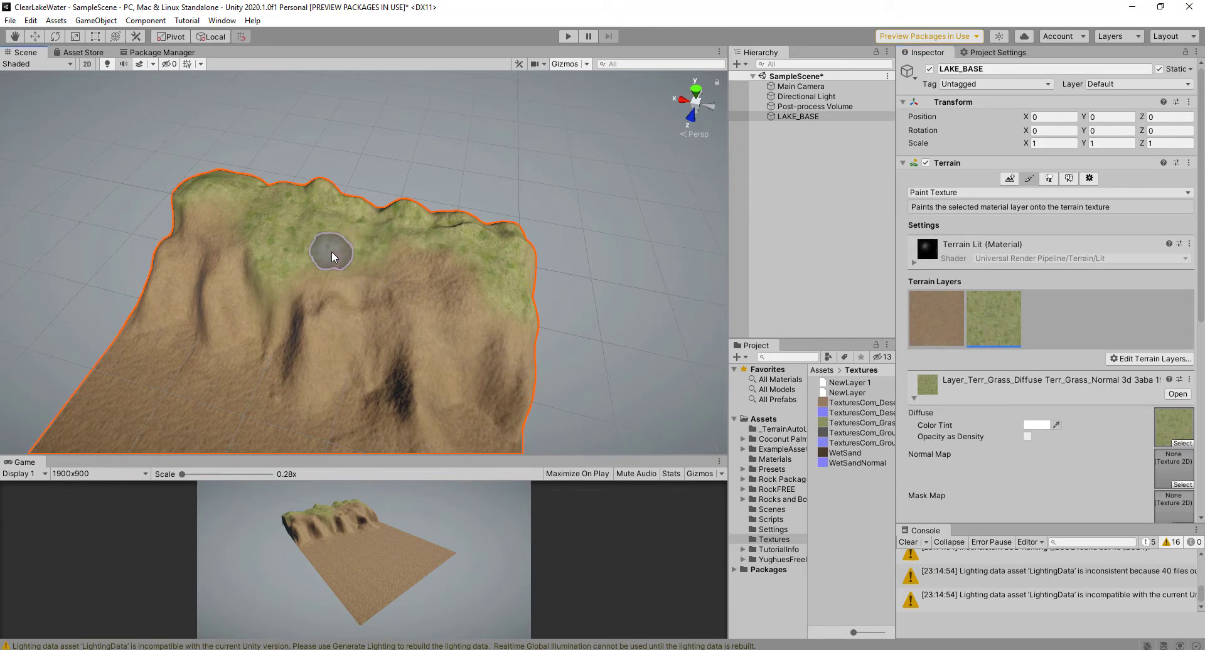
{"action": "mouse_move", "coordinate": [429, 311]}
{"action": "left_mouse_down", "text": "alt"}
{"action": "mouse_move", "coordinate": [590, 339]}
{"action": "mouse_move", "coordinate": [511, 296]}
{"action": "mouse_move", "coordinate": [291, 275]}
{"action": "mouse_move", "coordinate": [342, 242]}
{"action": "mouse_move", "coordinate": [591, 263]}
{"action": "left_mouse_up", "text": "alt"}
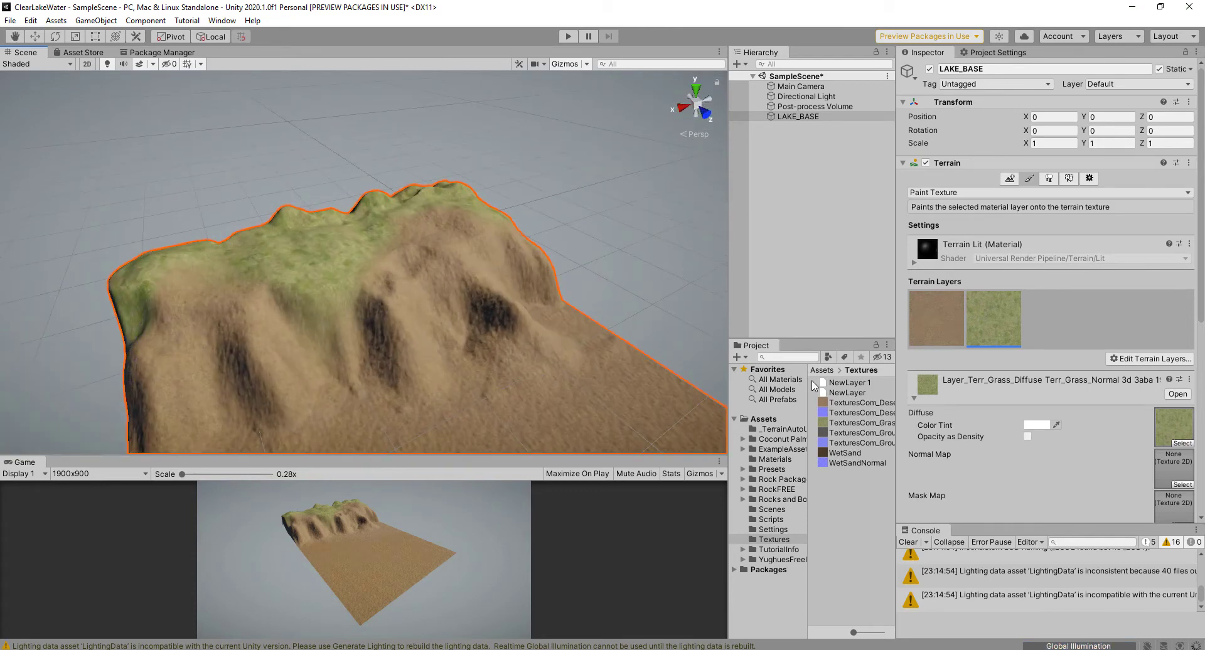
{"action": "left_click", "coordinate": [1149, 359]}
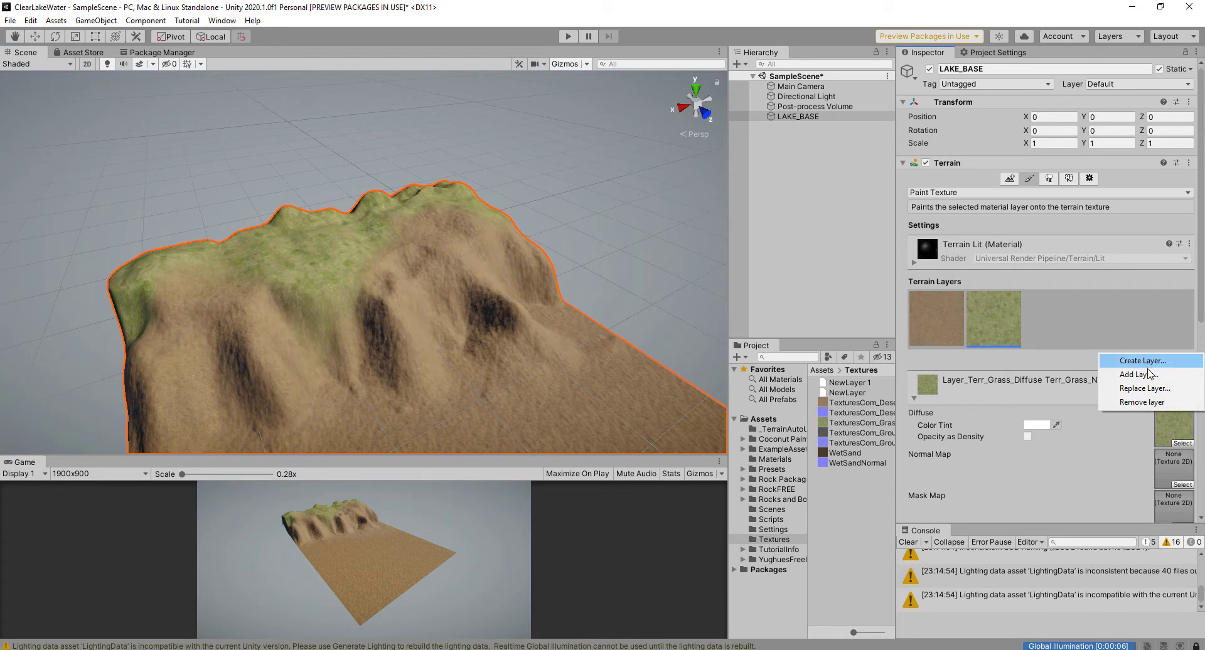
{"action": "left_click", "coordinate": [1140, 374]}
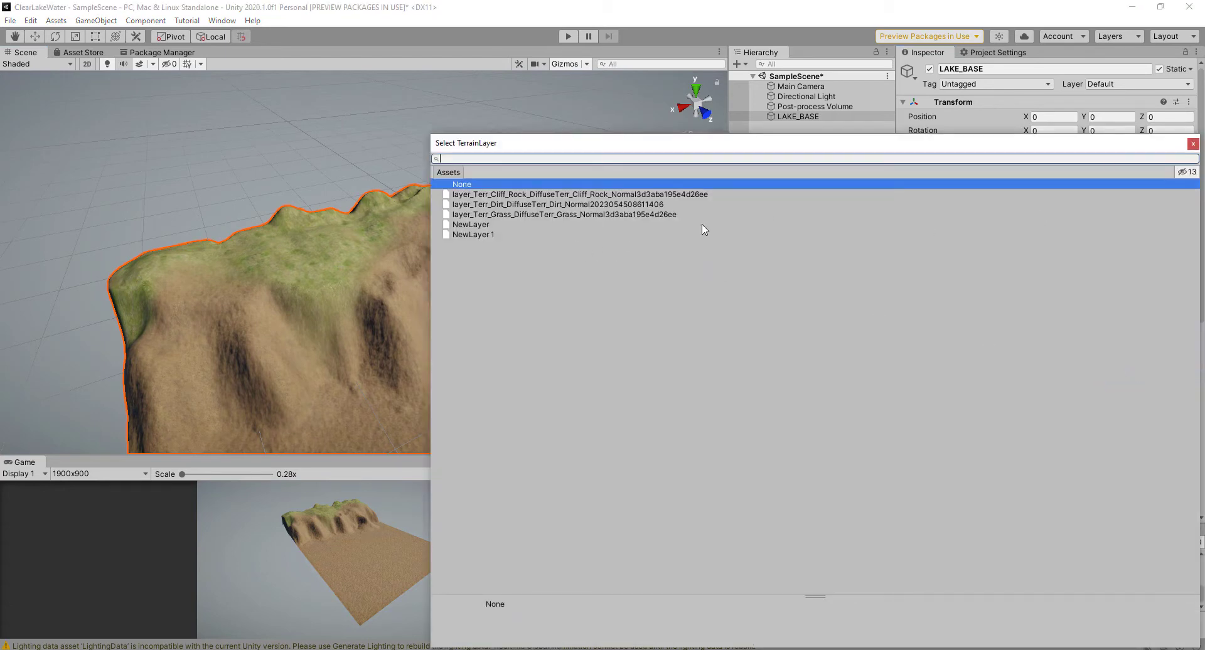
{"action": "left_click", "coordinate": [630, 205]}
{"action": "left_click", "coordinate": [628, 195]}
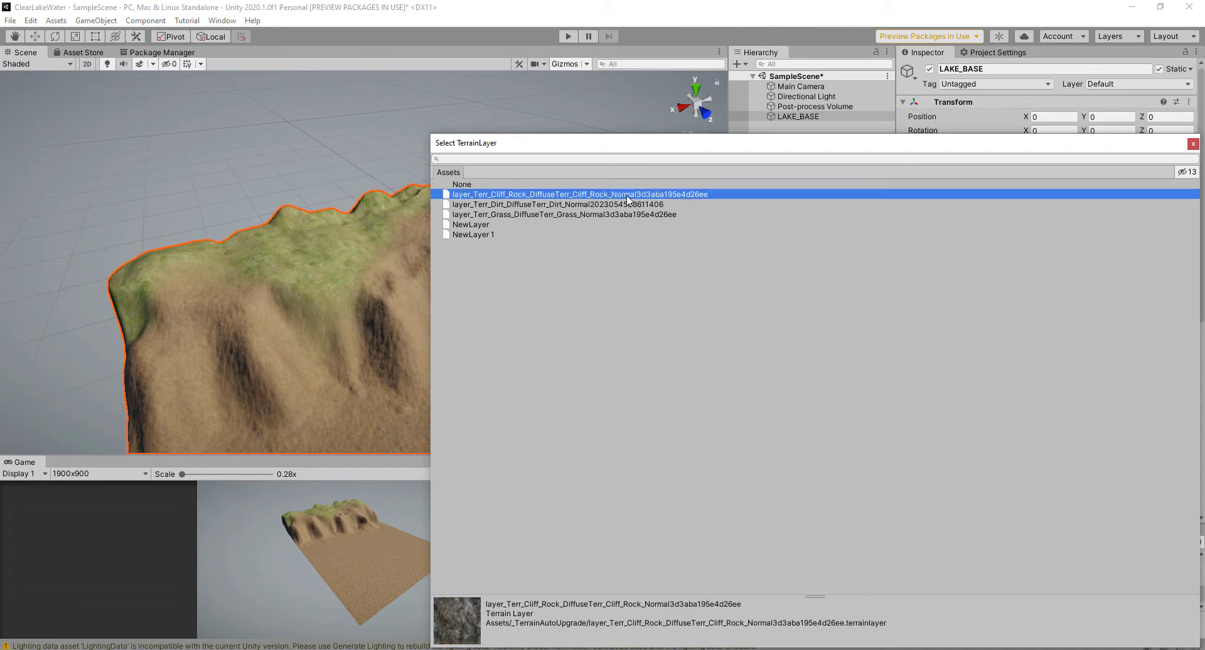
{"action": "double_click", "coordinate": [627, 195]}
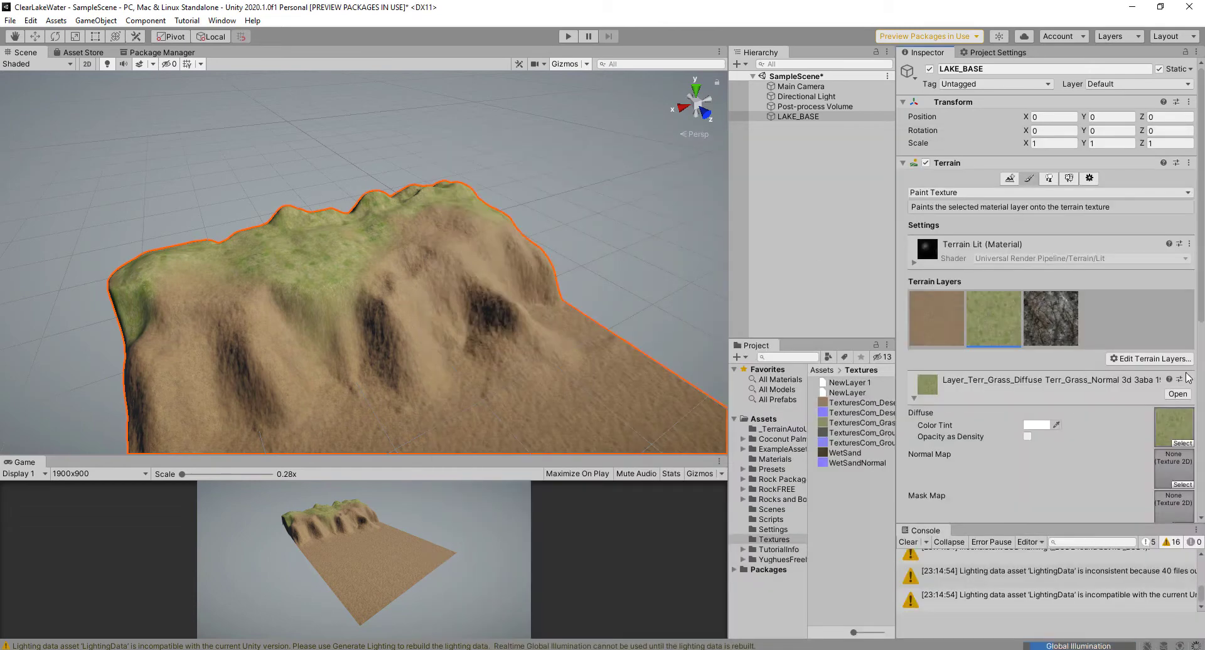
- Replace the cliff rock layer's diffuse texture with TexturesCom_Ground_PebblesRiver2_2.5x2.5_1K_albedo
{"action": "left_click", "coordinate": [1059, 324]}
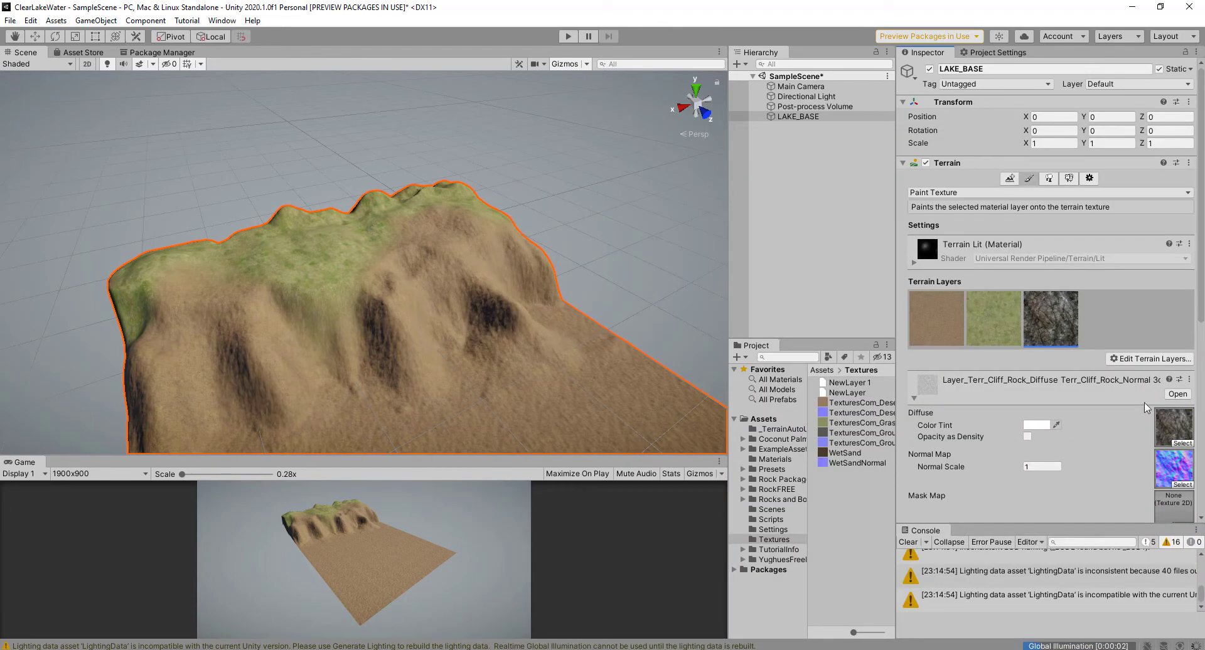
{"action": "left_click", "coordinate": [1183, 443]}
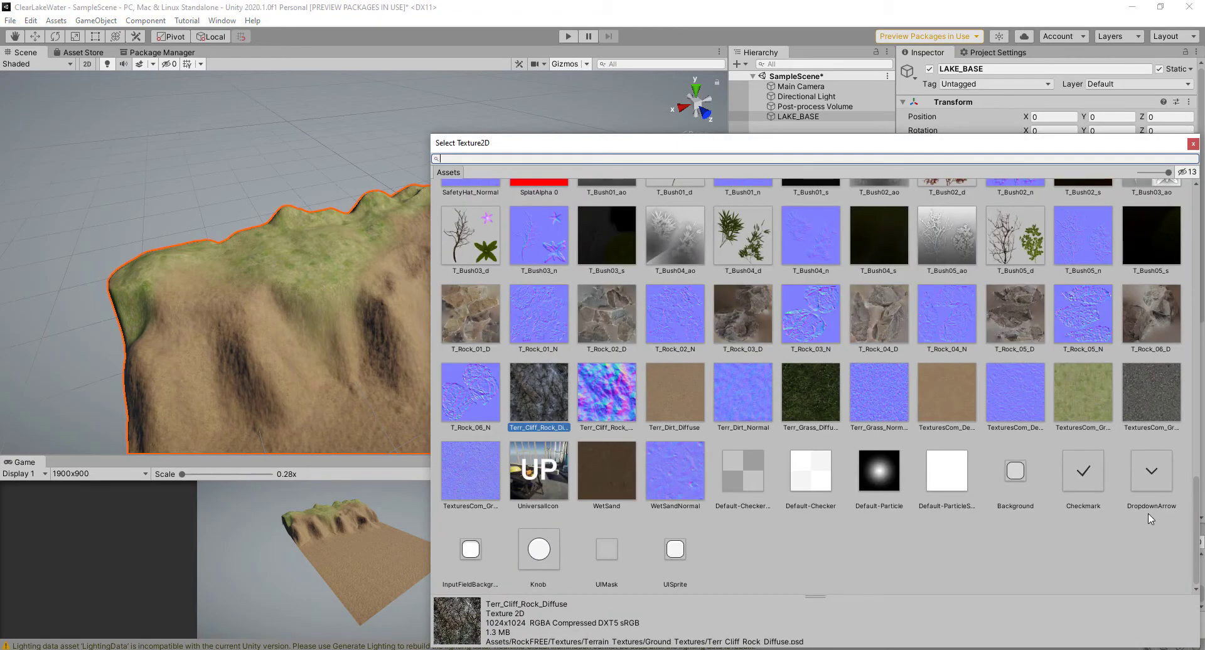
{"action": "left_click", "coordinate": [1164, 401]}
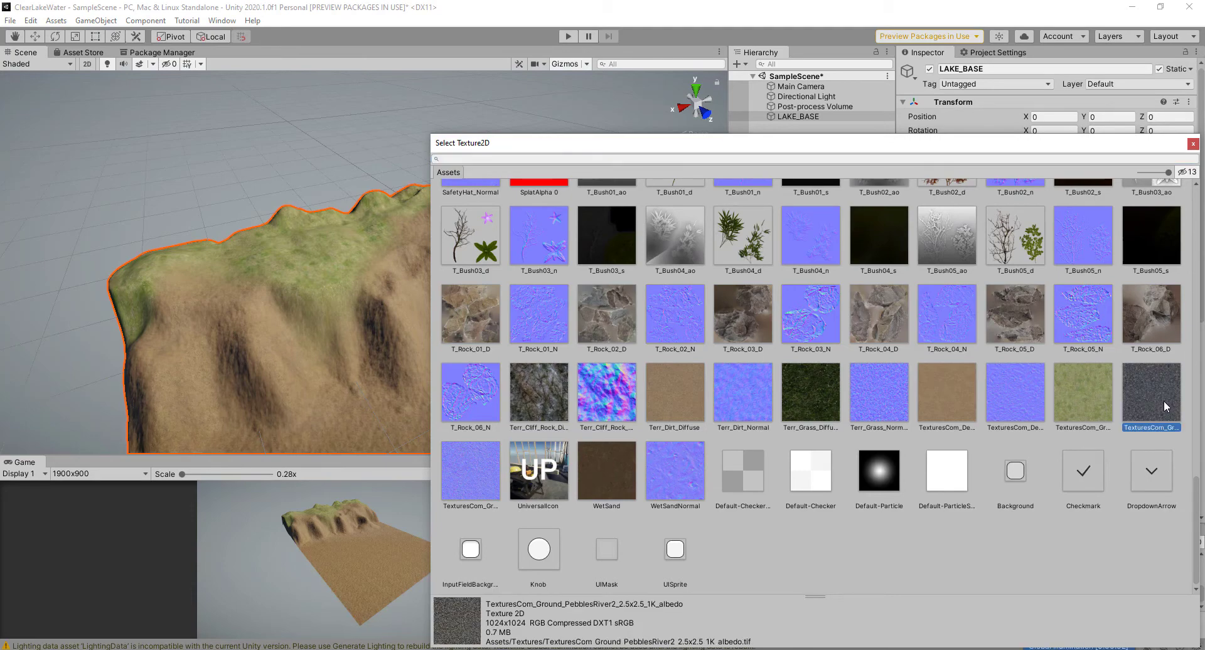
{"action": "double_click", "coordinate": [1163, 401]}
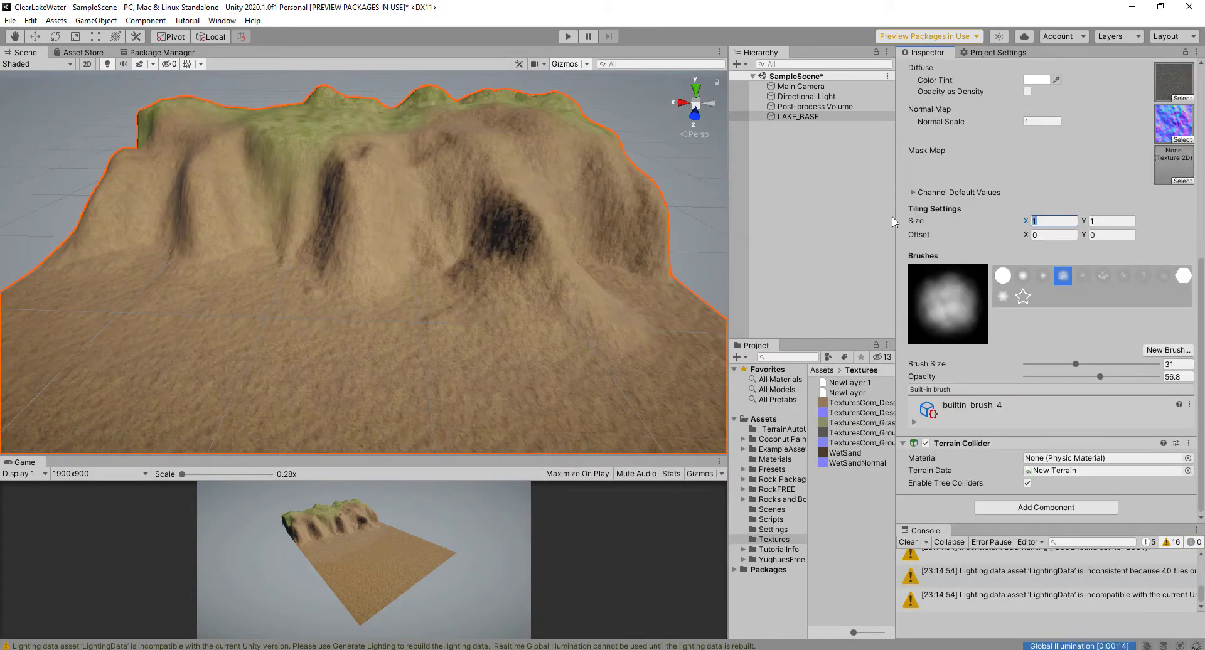
- Set the pebble layer's tiling size to 111 by 111 and paint a pebble patch on the ground below the cliffs
{"action": "type", "text": "11"}
{"action": "left_click", "coordinate": [1104, 221]}
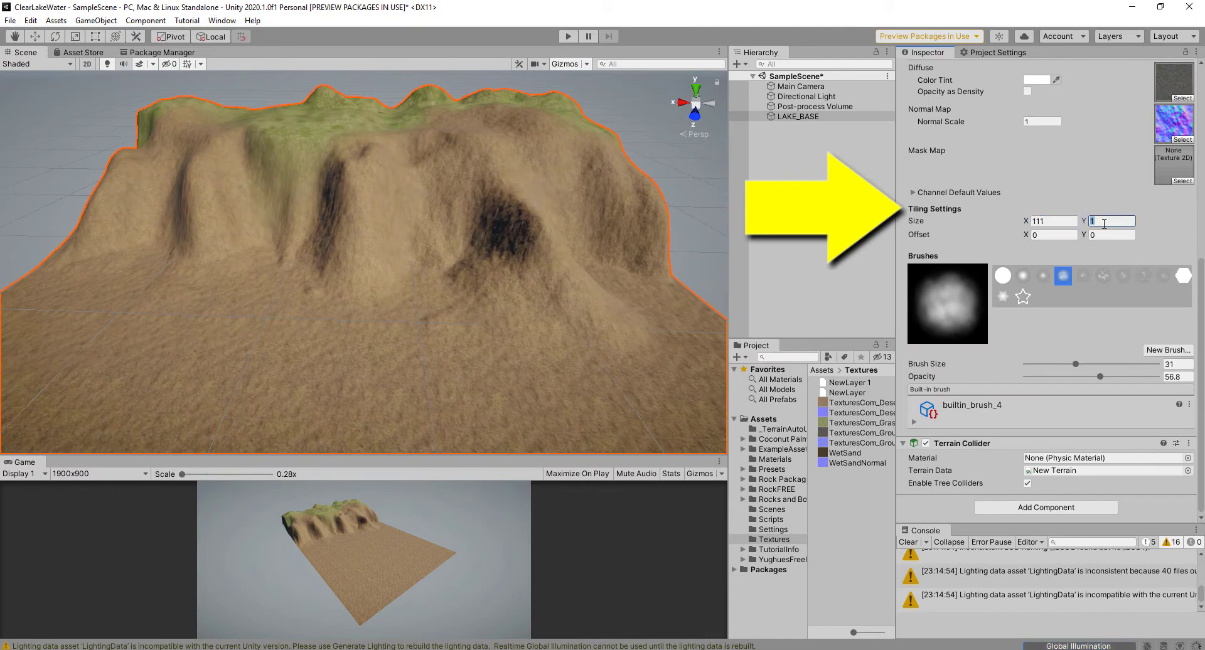
{"action": "type", "text": "111"}
{"action": "key", "text": "Return"}
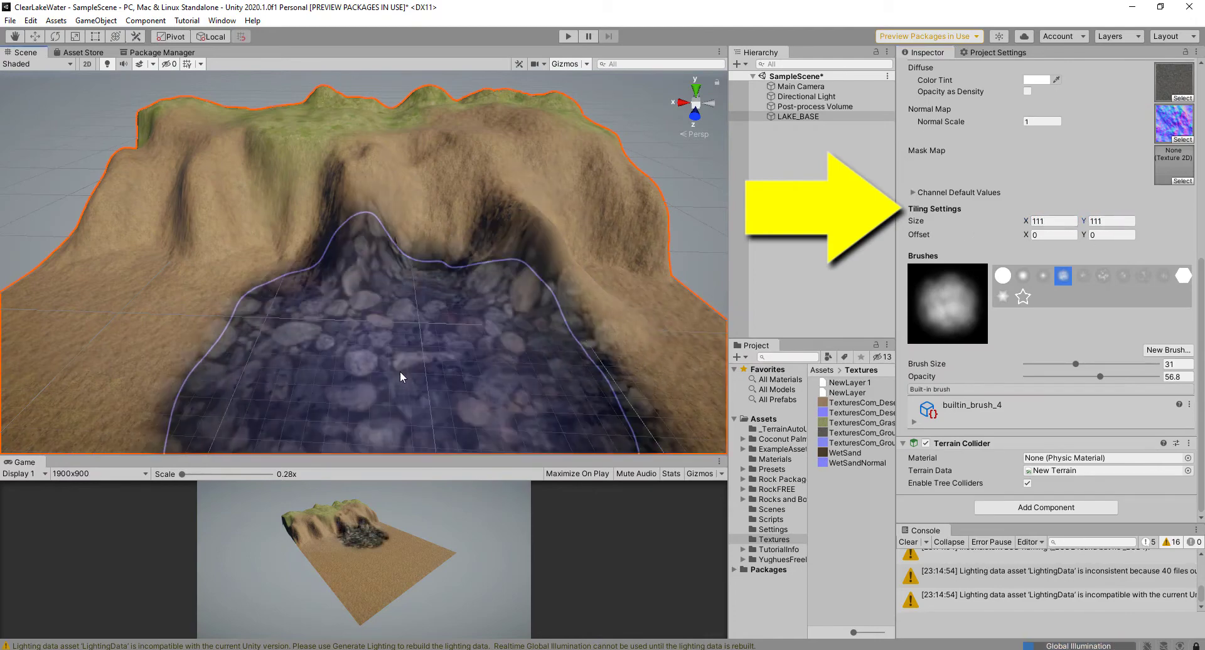
{"action": "mouse_move", "coordinate": [415, 376]}
{"action": "left_mouse_down", "text": "alt"}
{"action": "mouse_move", "coordinate": [519, 277]}
{"action": "mouse_move", "coordinate": [742, 286]}
{"action": "mouse_move", "coordinate": [722, 309]}
{"action": "mouse_move", "coordinate": [750, 308]}
{"action": "left_mouse_up", "text": "alt"}
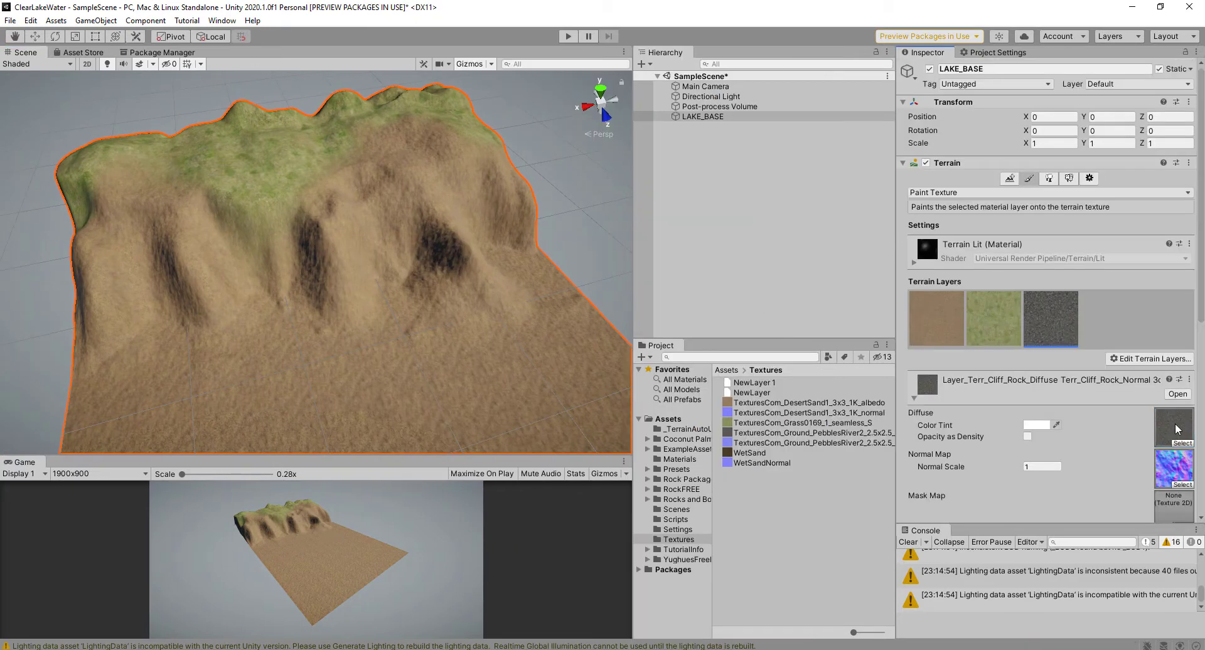
{"action": "mouse_move", "coordinate": [435, 379]}
{"action": "left_mouse_down"}
{"action": "mouse_move", "coordinate": [347, 382]}
{"action": "mouse_move", "coordinate": [452, 443]}
{"action": "mouse_move", "coordinate": [457, 334]}
{"action": "mouse_move", "coordinate": [399, 328]}
{"action": "left_mouse_up"}
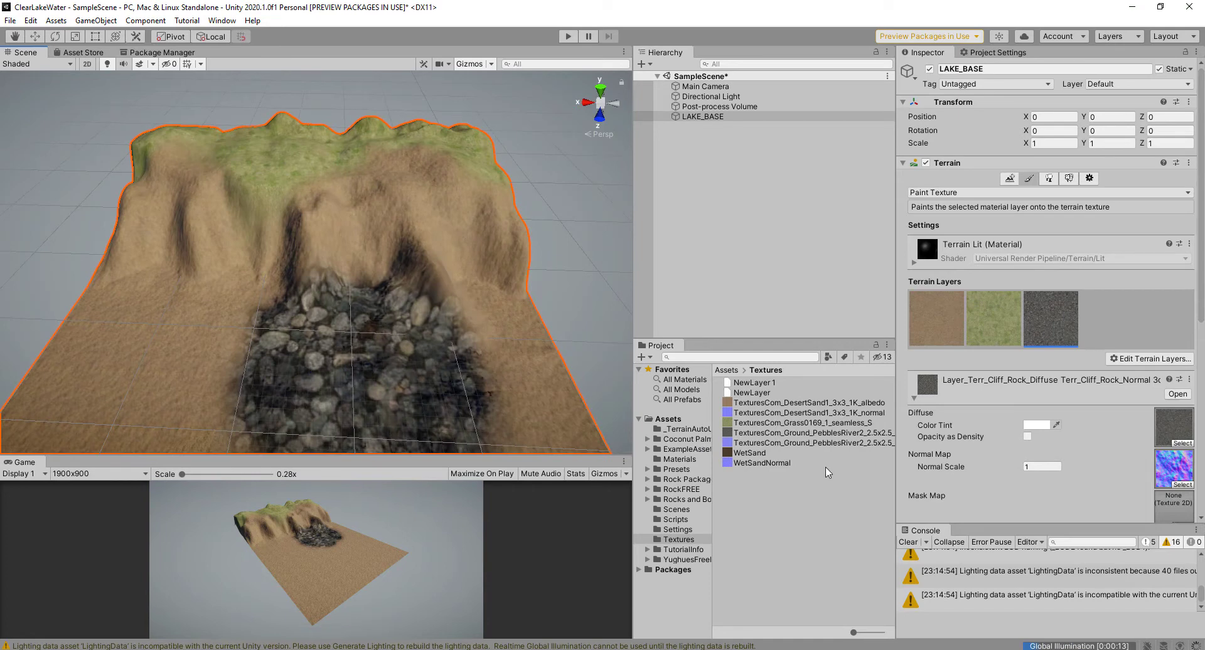
- Assign the TexturesCom_Ground_PebblesRiver2 normal texture as the pebble layer's normal map
{"action": "left_click_drag", "start_coordinate": [831, 453], "coordinate": [1174, 466]}
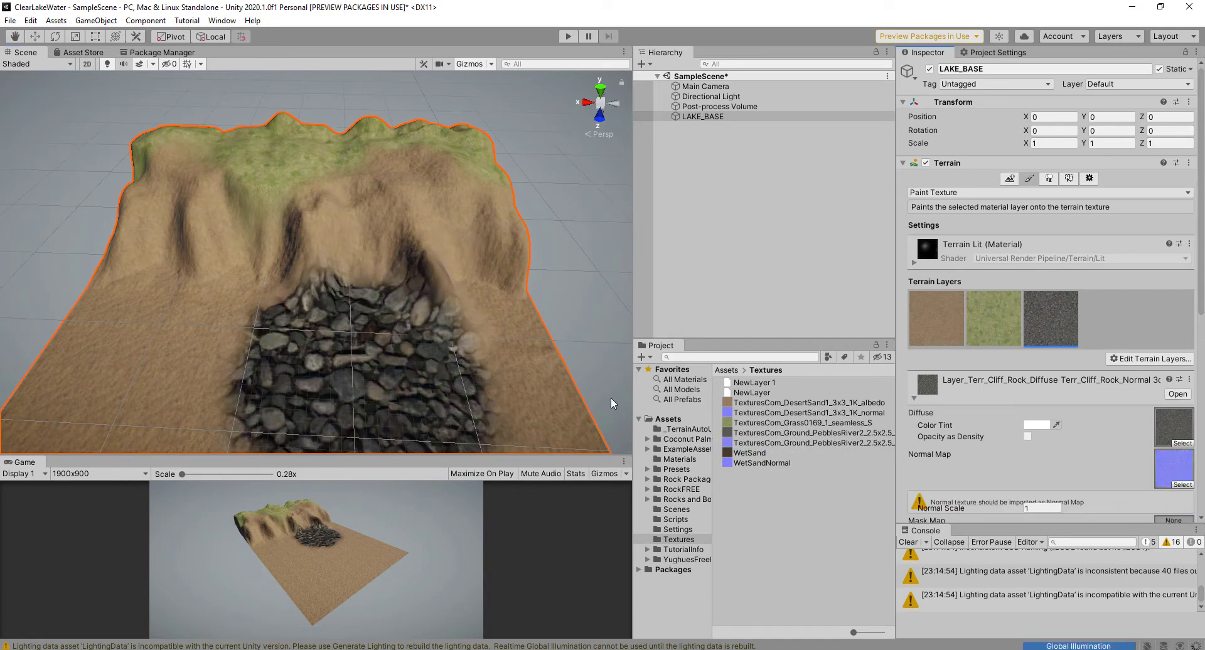
- Paint more pebbles across the flat ground in front of the cliffs to widen the patch
{"action": "left_click_drag", "start_coordinate": [519, 311], "coordinate": [587, 290], "text": "alt"}
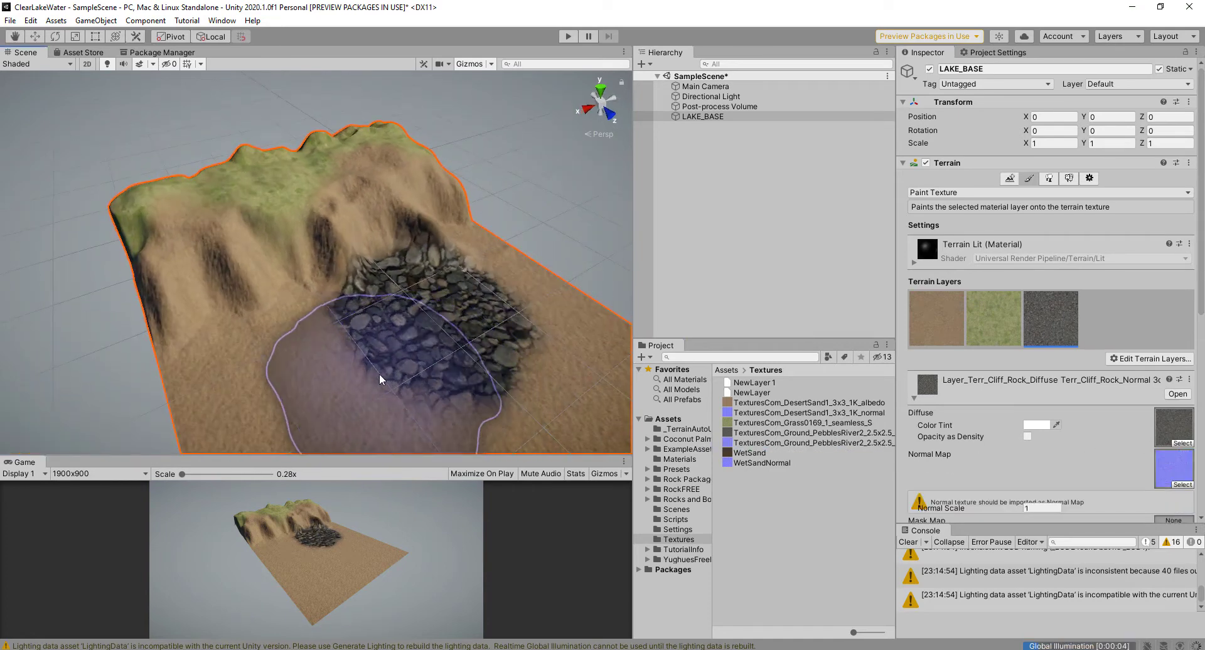
{"action": "left_click_drag", "start_coordinate": [379, 374], "coordinate": [308, 389]}
{"action": "scroll", "coordinate": [510, 288], "scroll_direction": "down", "scroll_amount": 4}
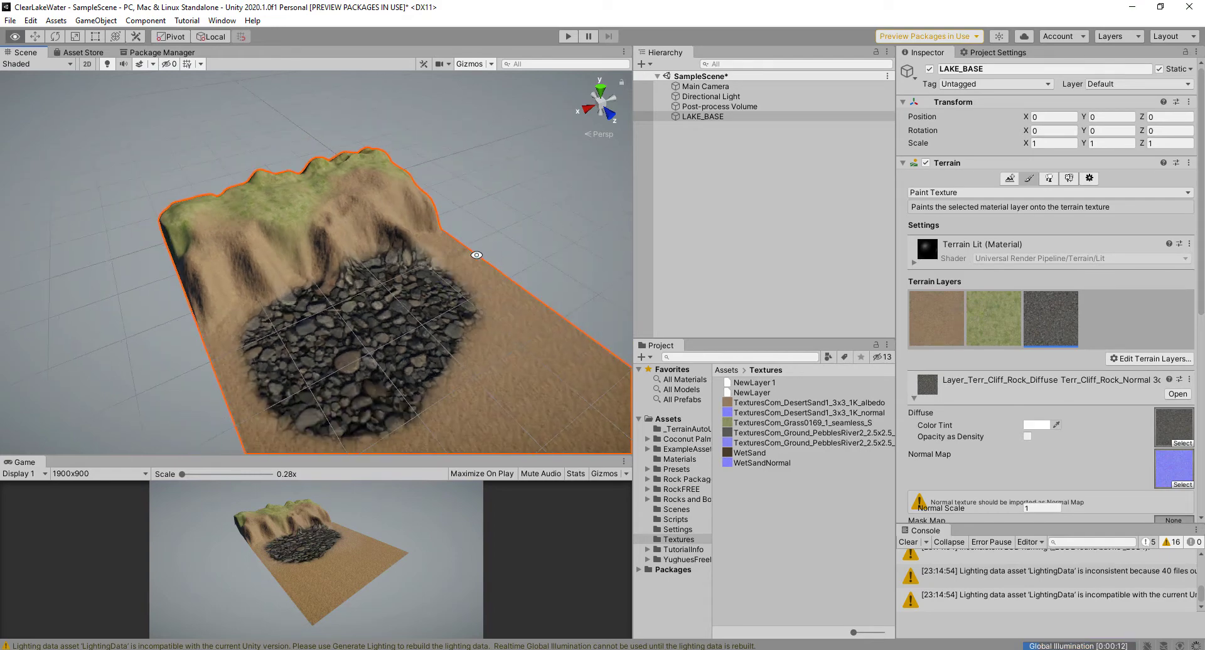
{"action": "left_click_drag", "start_coordinate": [507, 286], "coordinate": [326, 248], "text": "alt"}
{"action": "mouse_move", "coordinate": [314, 418]}
{"action": "left_mouse_down"}
{"action": "mouse_move", "coordinate": [153, 398]}
{"action": "mouse_move", "coordinate": [261, 342]}
{"action": "mouse_move", "coordinate": [479, 301]}
{"action": "mouse_move", "coordinate": [338, 373]}
{"action": "mouse_move", "coordinate": [337, 398]}
{"action": "mouse_move", "coordinate": [511, 417]}
{"action": "mouse_move", "coordinate": [529, 314]}
{"action": "mouse_move", "coordinate": [570, 275]}
{"action": "mouse_move", "coordinate": [272, 352]}
{"action": "mouse_move", "coordinate": [436, 332]}
{"action": "mouse_move", "coordinate": [480, 352]}
{"action": "left_mouse_up"}
- Undo the last pebble paint strokes on the terrain
{"action": "key", "text": "ctrl+z"}
{"action": "key", "text": "ctrl+z"}
{"action": "key", "text": "ctrl+z"}
{"action": "key", "text": "ctrl+z"}
{"action": "key", "text": "ctrl+z"}
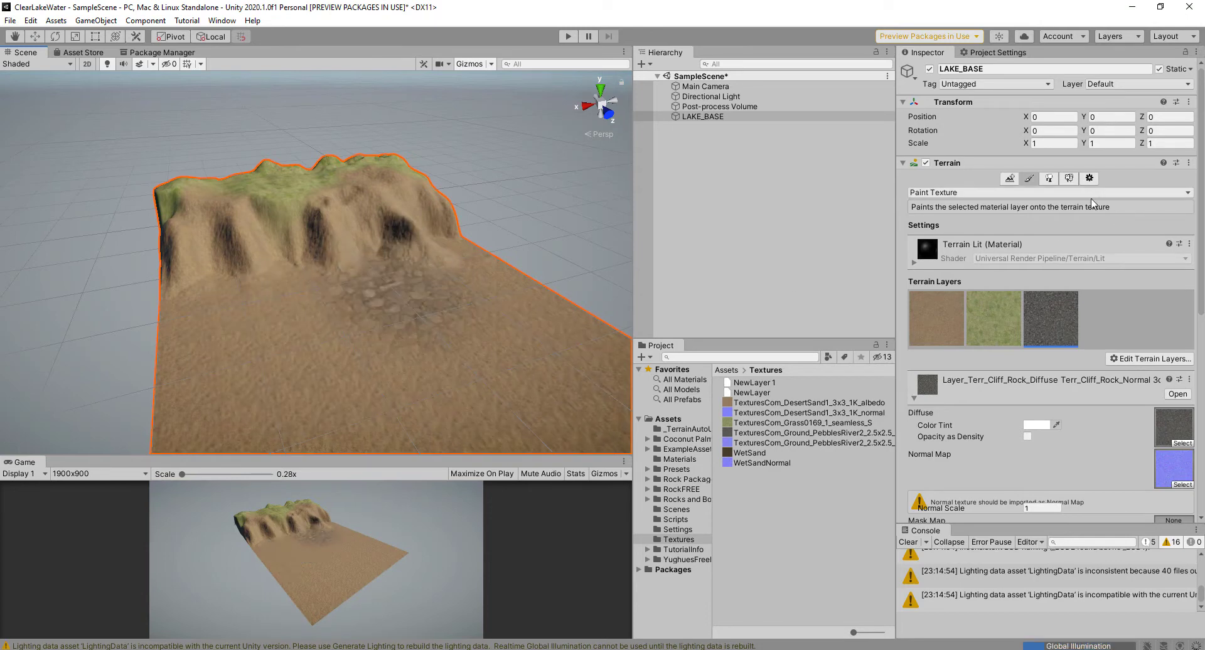
- Set the pebble layer's tiling size to 100 in X and 100 in Y
{"action": "scroll", "coordinate": [1094, 206], "scroll_direction": "down", "scroll_amount": 5}
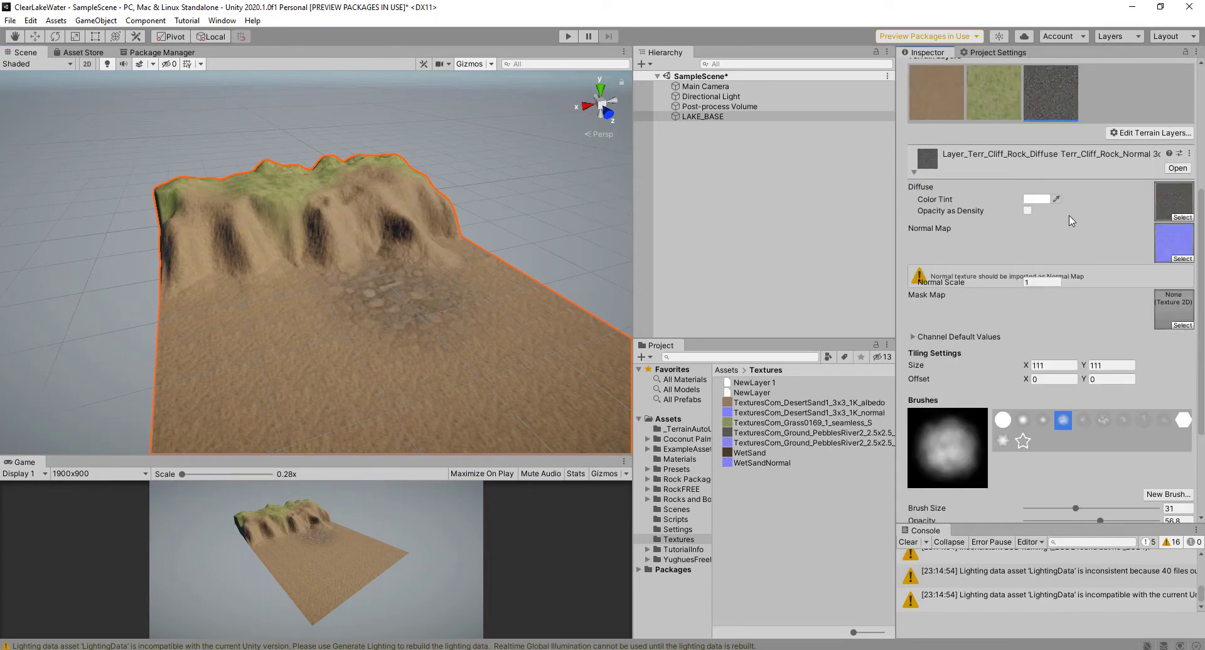
{"action": "scroll", "coordinate": [1071, 221], "scroll_direction": "up", "scroll_amount": 5}
{"action": "scroll", "coordinate": [1074, 239], "scroll_direction": "down", "scroll_amount": 5}
{"action": "type", "text": "1"}
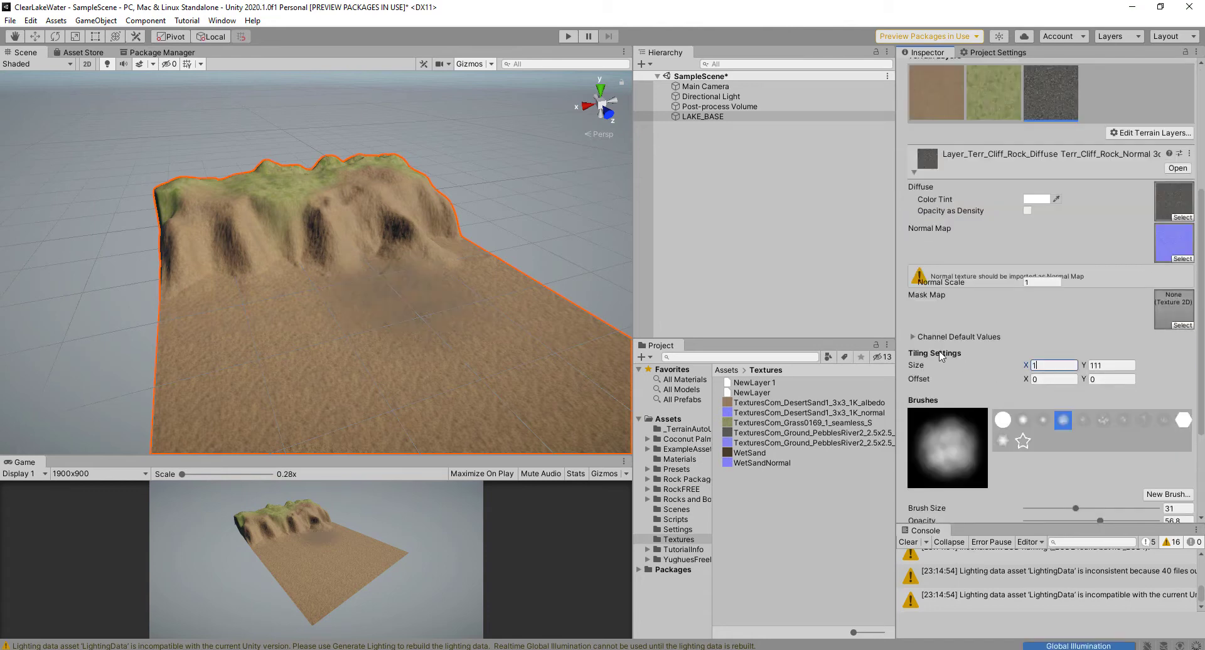
{"action": "type", "text": "00"}
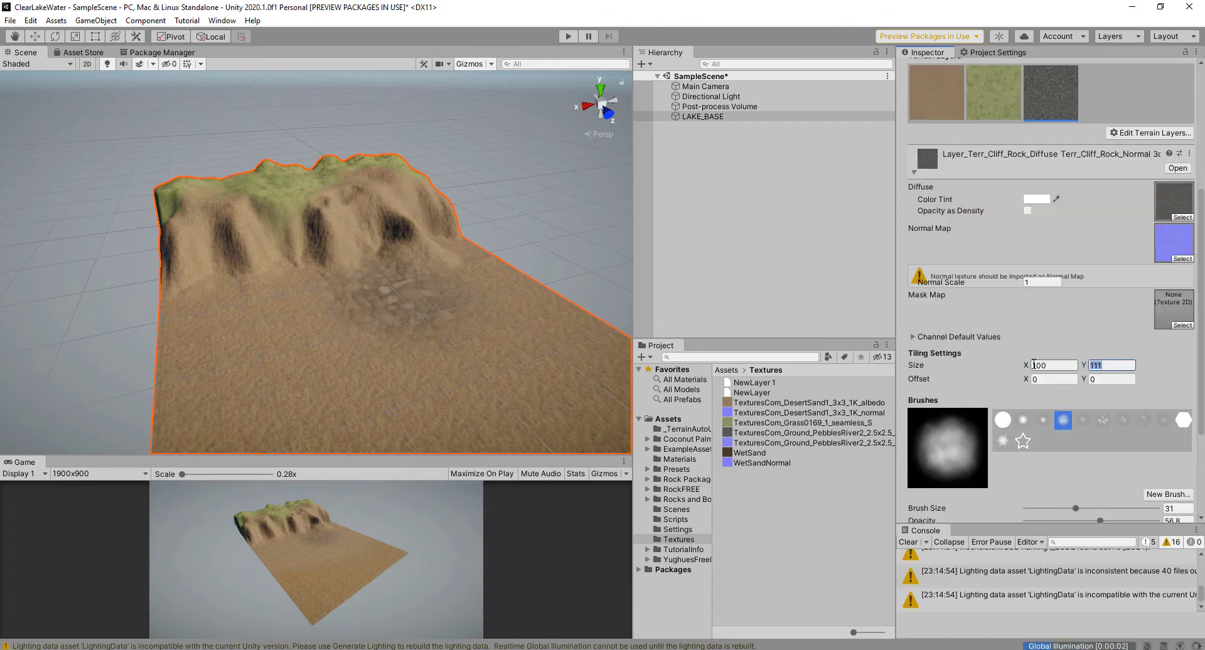
{"action": "key", "text": "Return"}
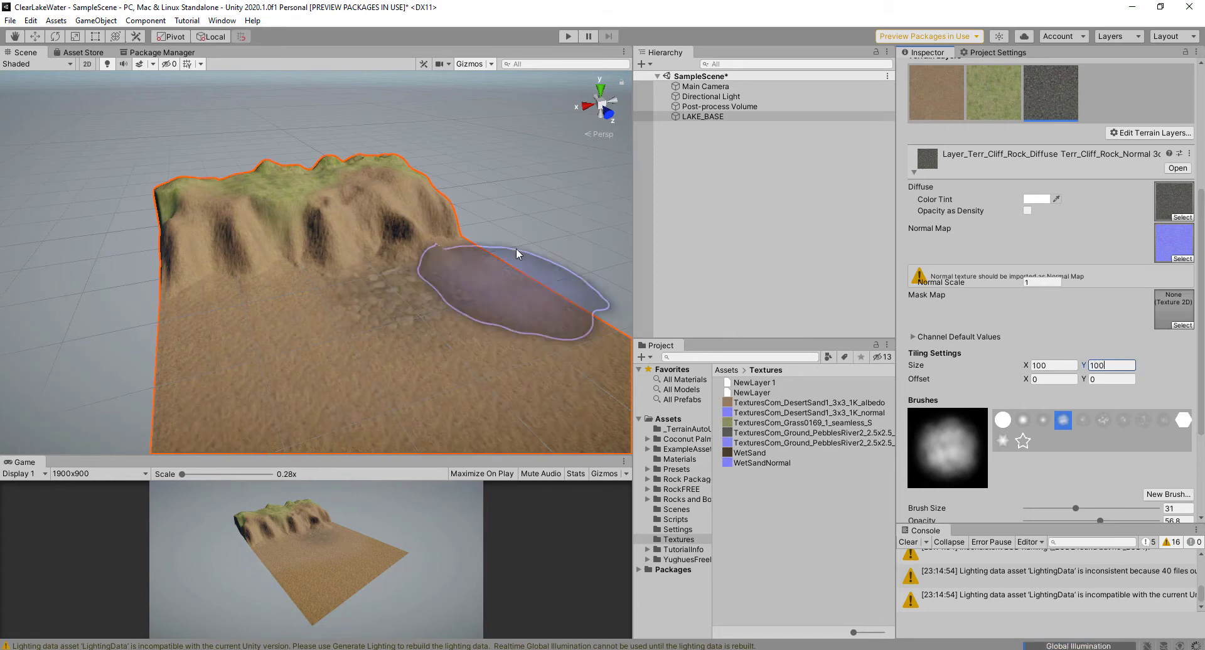
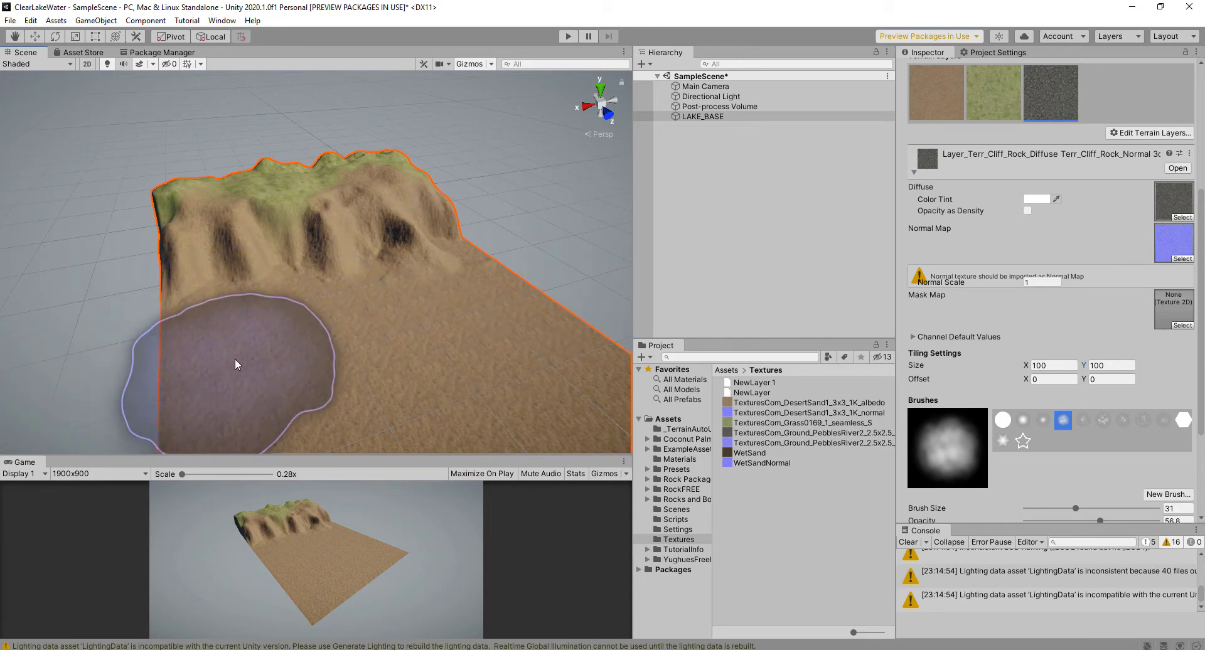
- Set the brush size to 22 and paint pebbles over the flat ground in front of the cliffs
{"action": "scroll", "coordinate": [1078, 333], "scroll_direction": "down", "scroll_amount": 3}
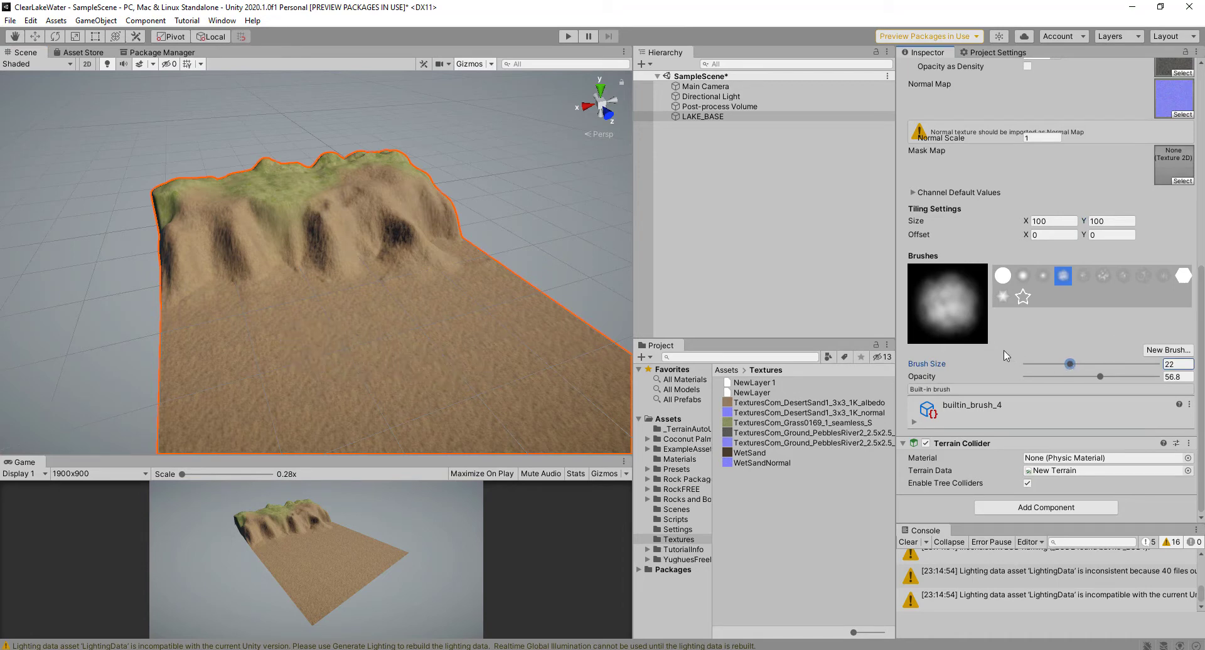
{"action": "mouse_move", "coordinate": [473, 318]}
{"action": "left_mouse_down"}
{"action": "mouse_move", "coordinate": [481, 292]}
{"action": "mouse_move", "coordinate": [395, 321]}
{"action": "mouse_move", "coordinate": [208, 349]}
{"action": "mouse_move", "coordinate": [266, 392]}
{"action": "mouse_move", "coordinate": [362, 370]}
{"action": "mouse_move", "coordinate": [414, 379]}
{"action": "mouse_move", "coordinate": [516, 323]}
{"action": "mouse_move", "coordinate": [506, 289]}
{"action": "mouse_move", "coordinate": [503, 404]}
{"action": "mouse_move", "coordinate": [369, 449]}
{"action": "left_mouse_up"}
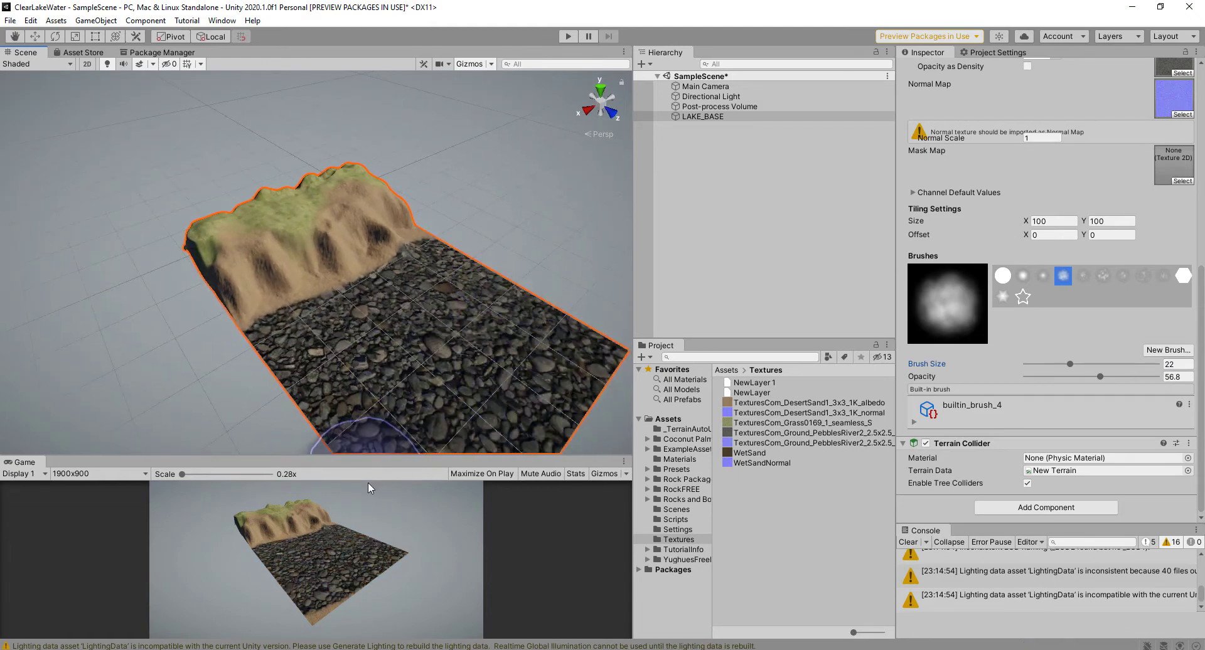
{"action": "middle_click_drag", "start_coordinate": [258, 390], "coordinate": [197, 330]}
{"action": "mouse_move", "coordinate": [267, 383]}
{"action": "left_mouse_down"}
{"action": "mouse_move", "coordinate": [315, 430]}
{"action": "mouse_move", "coordinate": [427, 377]}
{"action": "left_mouse_up"}
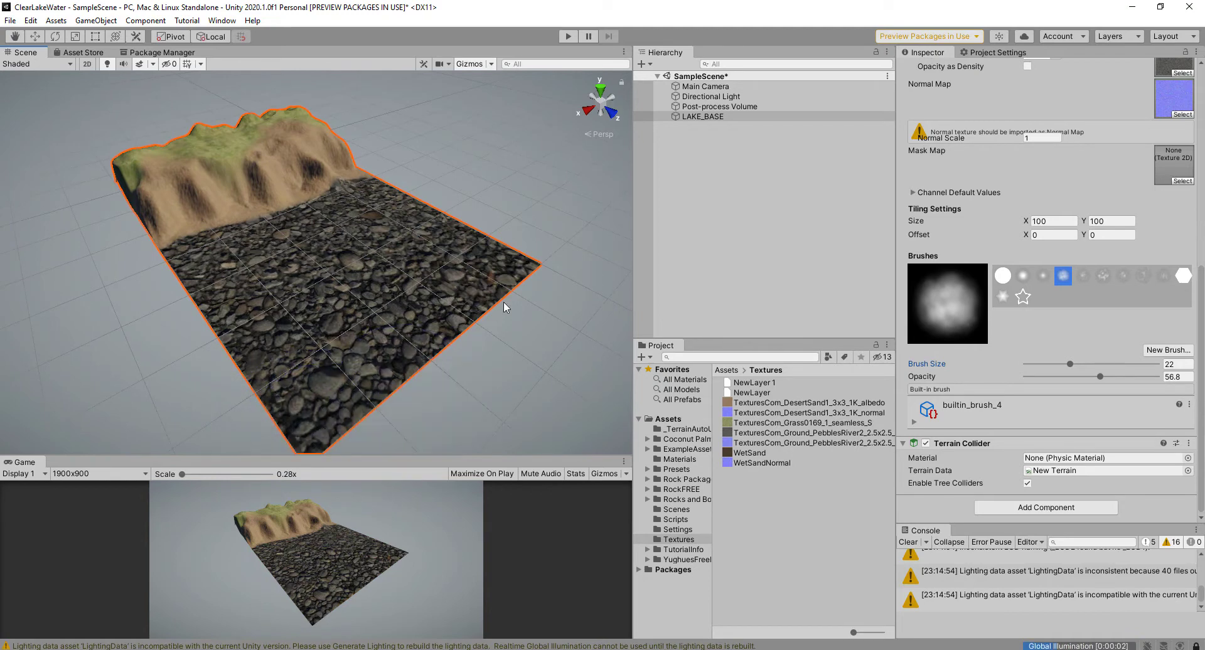
- Paint pebbles onto the near end of the cliff foot at brush size 5, lowering the opacity to 17 partway
{"action": "middle_click_drag", "start_coordinate": [233, 232], "coordinate": [288, 325]}
{"action": "scroll", "coordinate": [290, 333], "scroll_direction": "up", "scroll_amount": 5}
{"action": "left_click_drag", "start_coordinate": [310, 356], "coordinate": [290, 333], "text": "alt"}
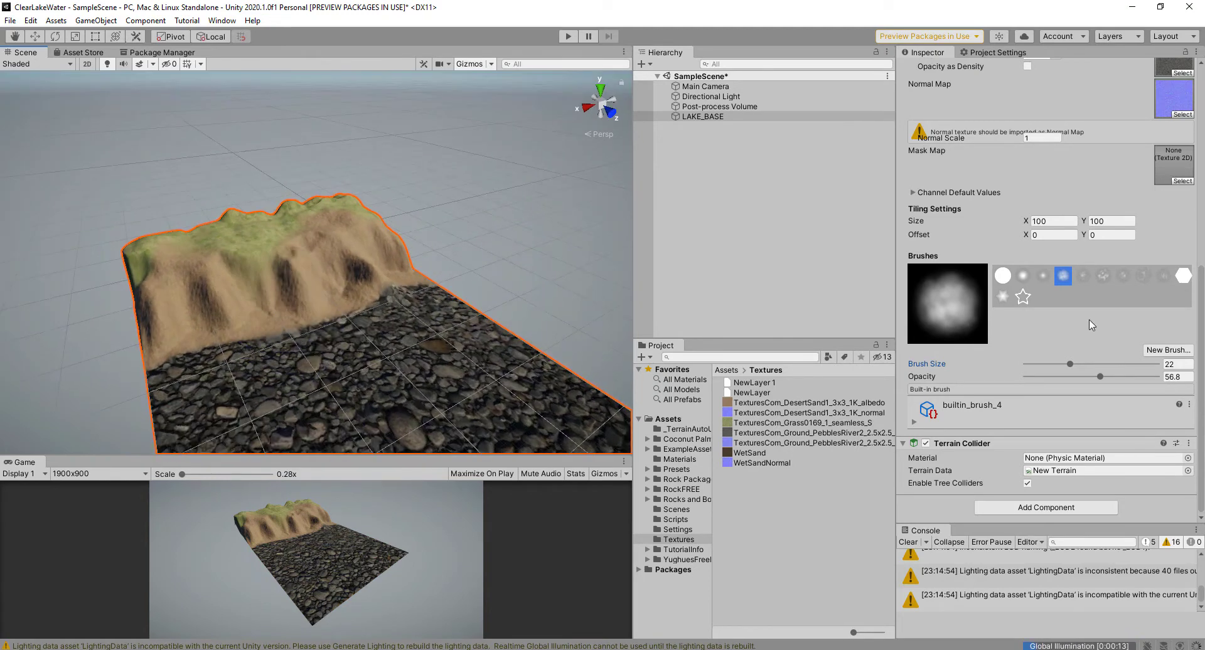
{"action": "left_click_drag", "start_coordinate": [1071, 364], "coordinate": [350, 333]}
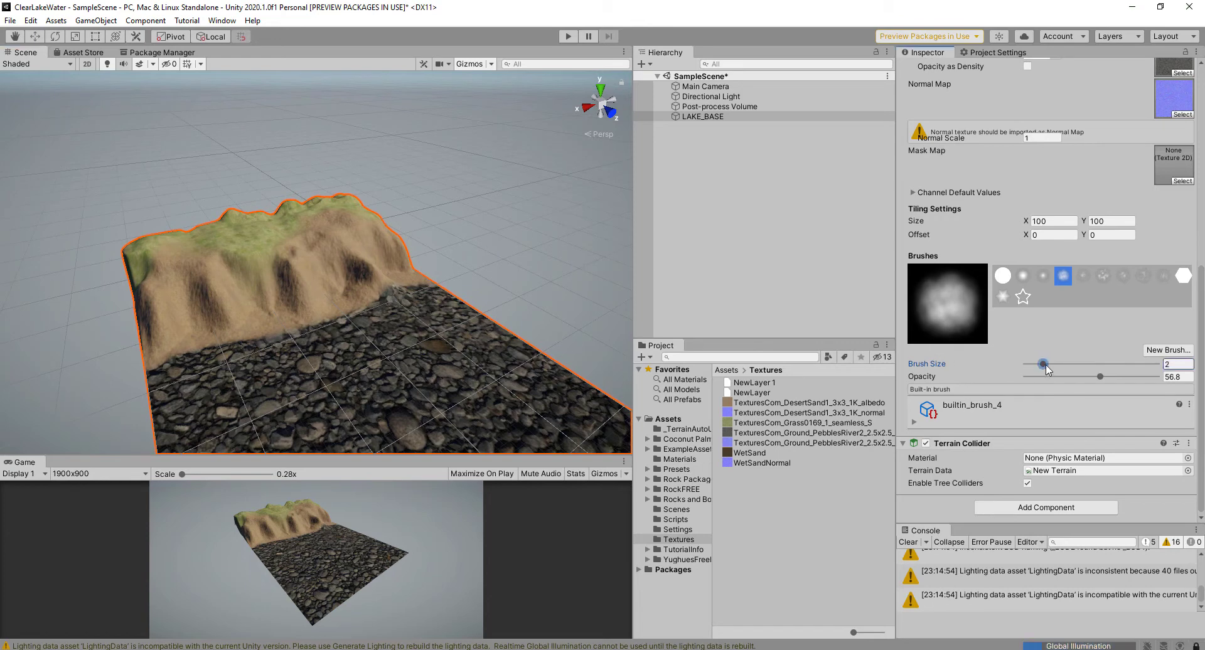
{"action": "mouse_move", "coordinate": [1047, 369]}
{"action": "left_mouse_down"}
{"action": "mouse_move", "coordinate": [256, 389]}
{"action": "mouse_move", "coordinate": [201, 336]}
{"action": "mouse_move", "coordinate": [1072, 368]}
{"action": "mouse_move", "coordinate": [1055, 369]}
{"action": "left_mouse_up"}
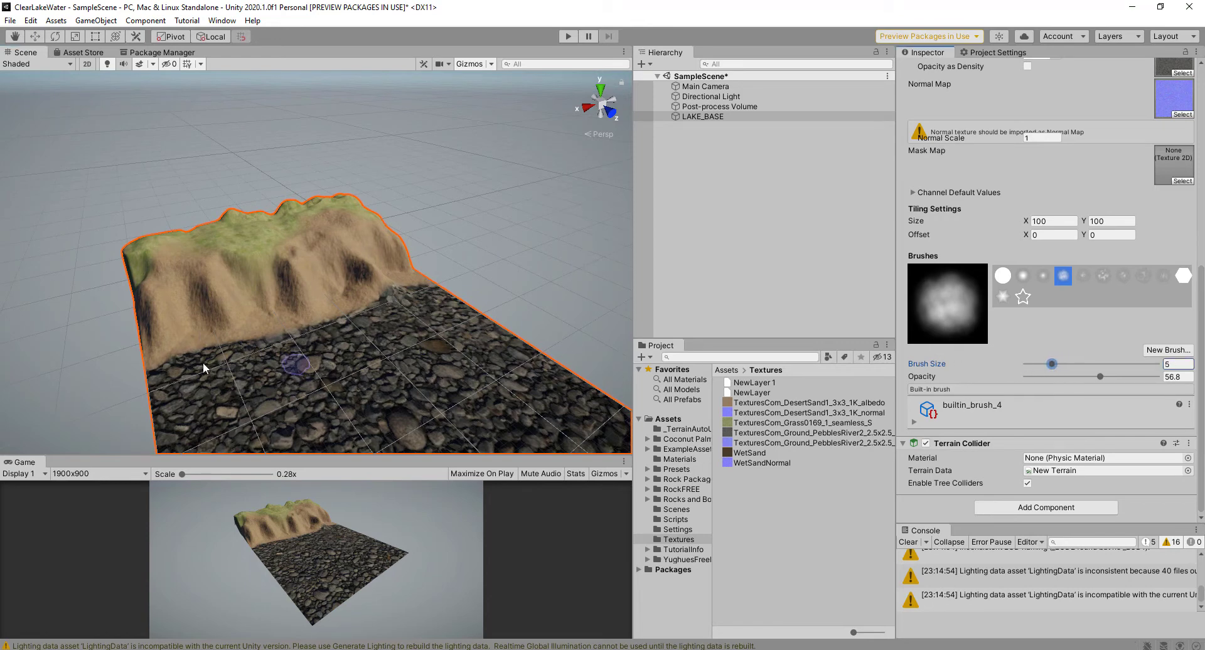
{"action": "left_click_drag", "start_coordinate": [163, 358], "coordinate": [207, 339]}
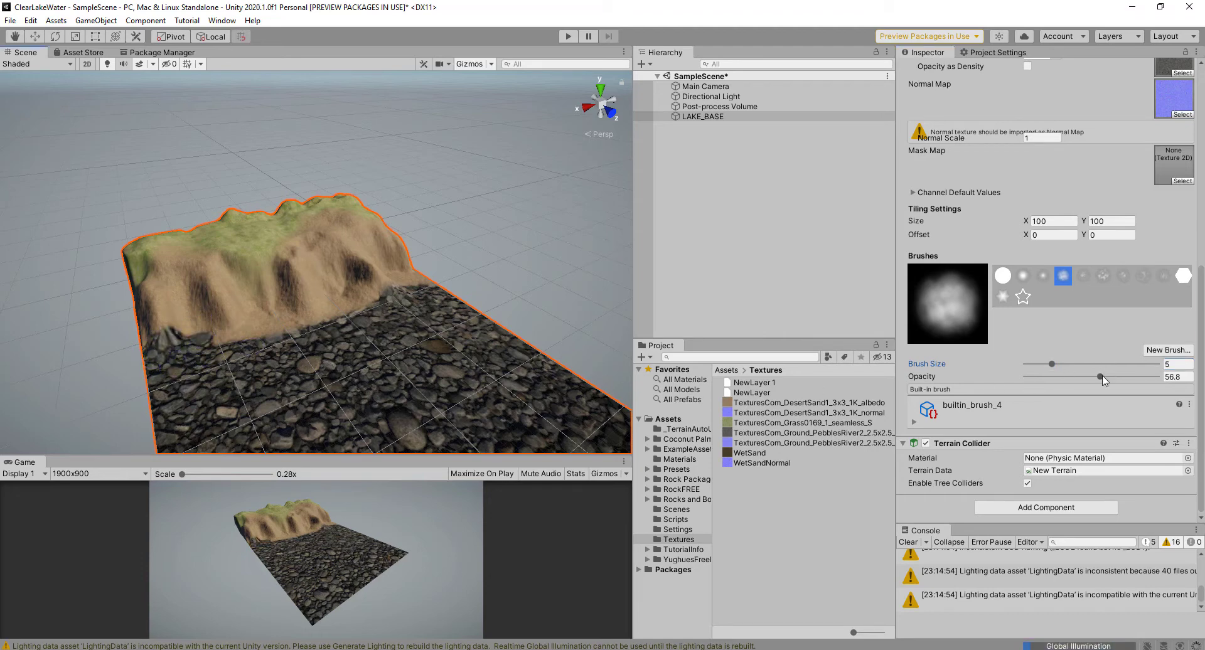
{"action": "left_click_drag", "start_coordinate": [1103, 376], "coordinate": [1046, 378]}
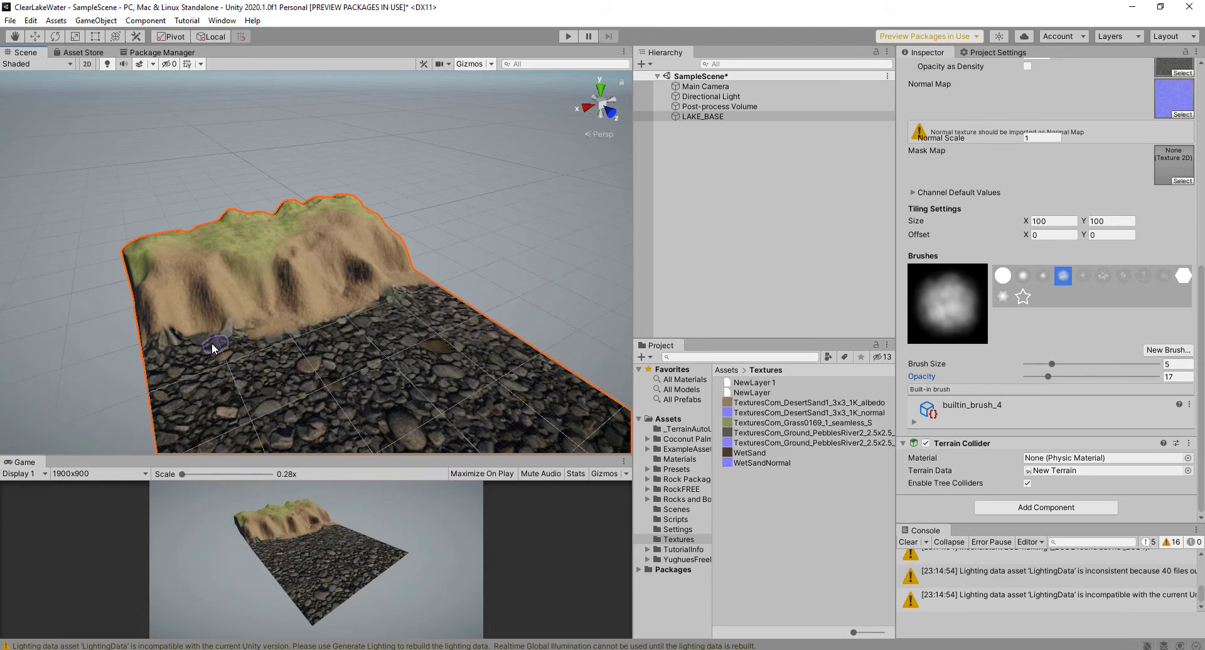
{"action": "left_click", "coordinate": [251, 323]}
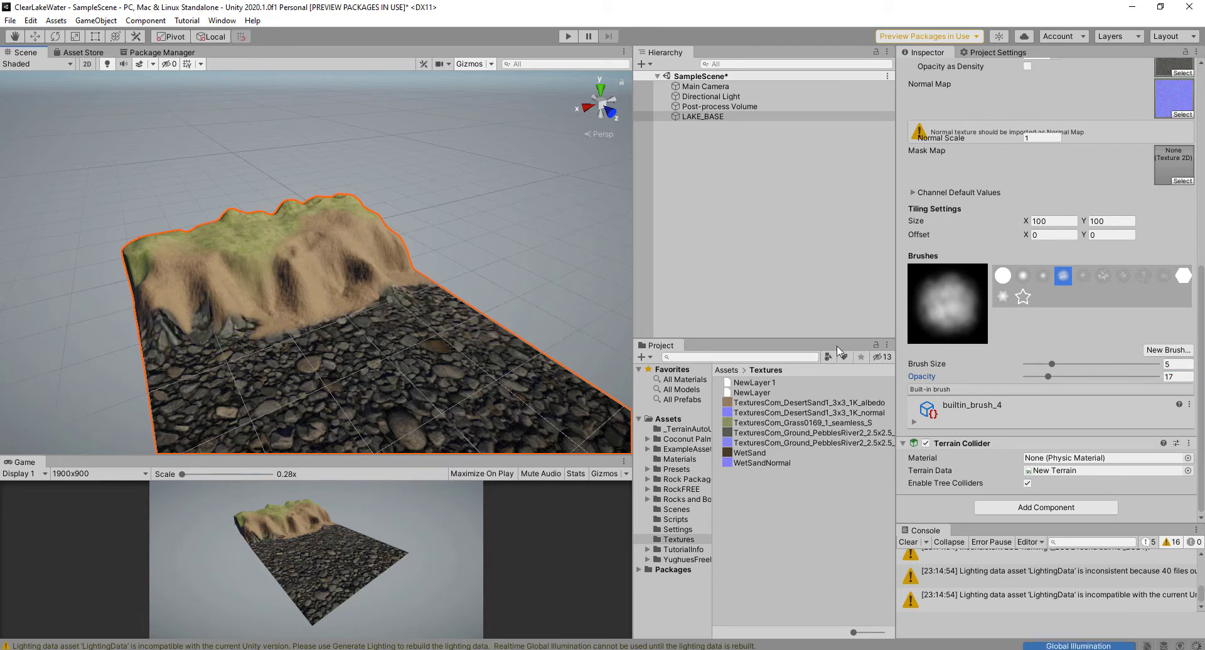
- Lower the brush opacity to 1 and brush pebbles faintly onto the middle of the cliff foot
{"action": "left_click_drag", "start_coordinate": [1049, 378], "coordinate": [1034, 386]}
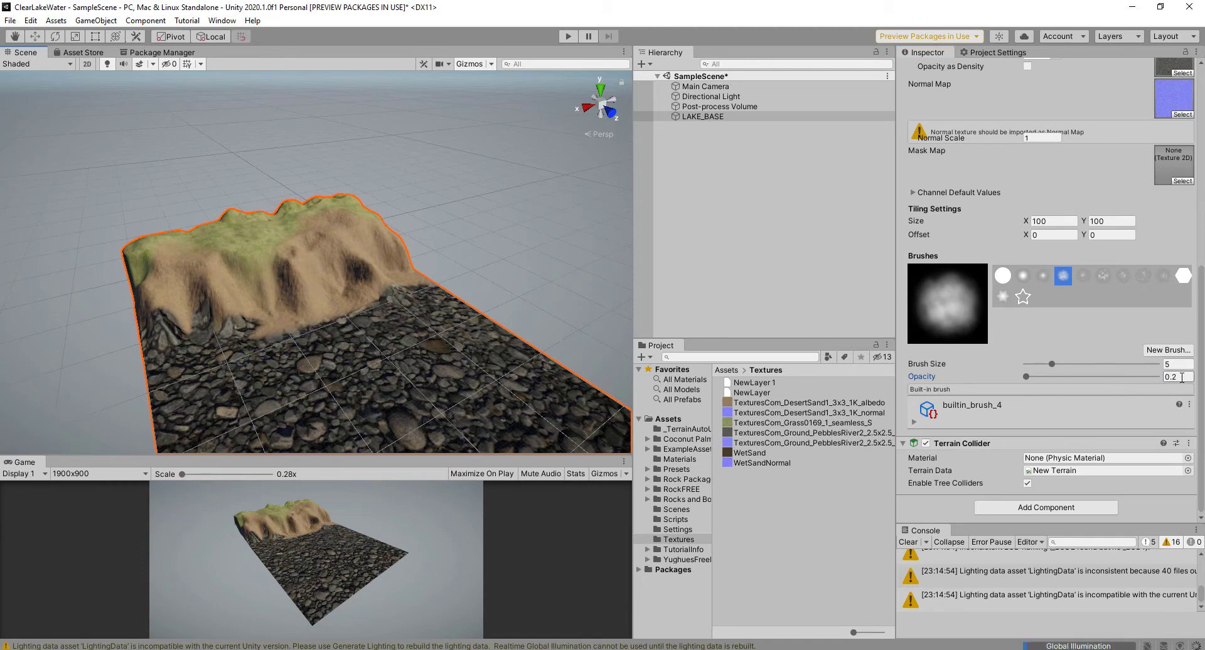
{"action": "left_click_drag", "start_coordinate": [304, 314], "coordinate": [314, 312]}
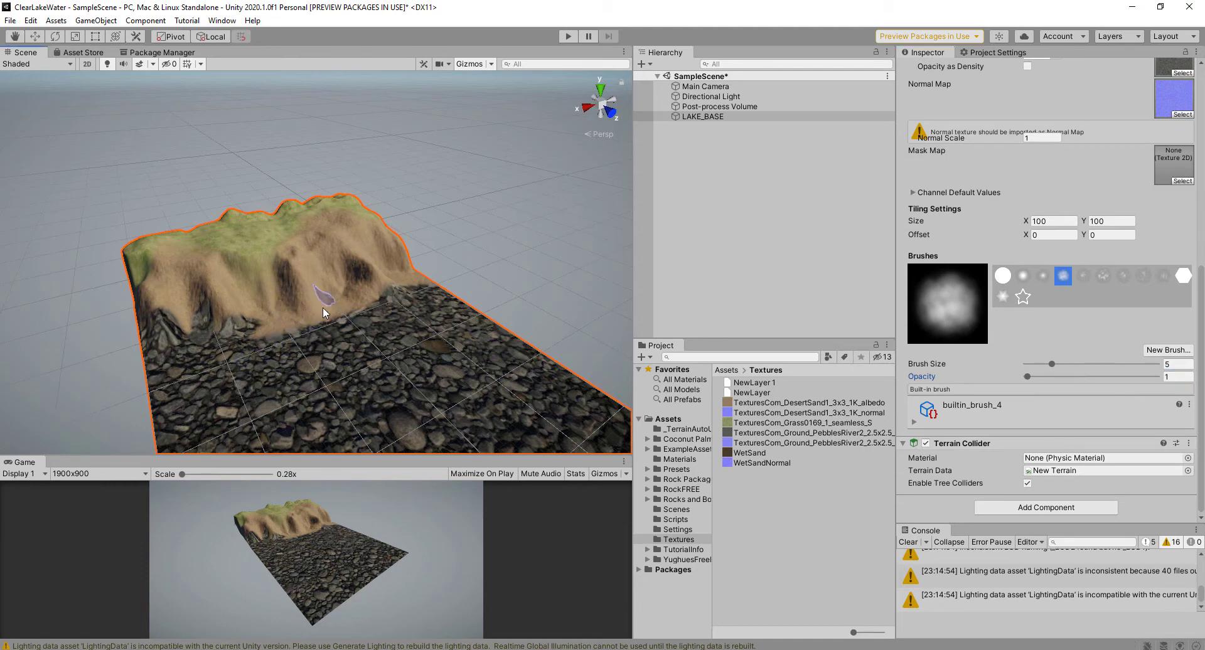
{"action": "scroll", "coordinate": [308, 321], "scroll_direction": "up", "scroll_amount": 2}
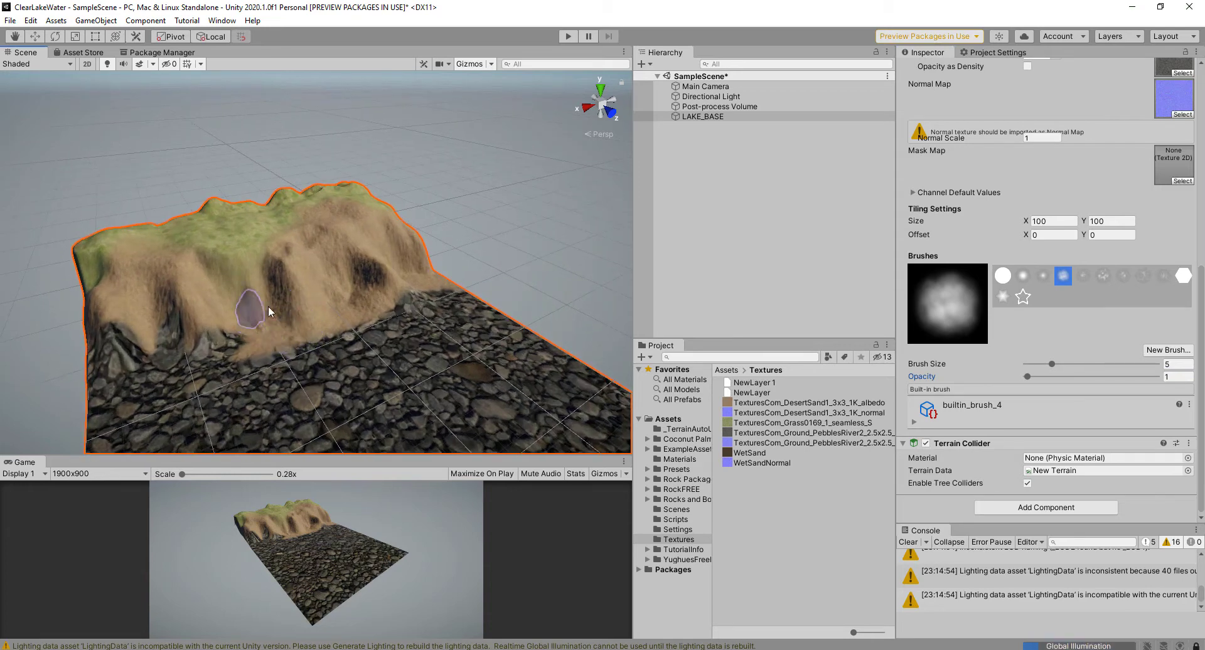
- Set the brush opacity to 2 and blend pebbles into the sand along the middle of the cliff foot
{"action": "left_click", "coordinate": [1171, 375]}
{"action": "type", "text": "2"}
{"action": "key", "text": "Return"}
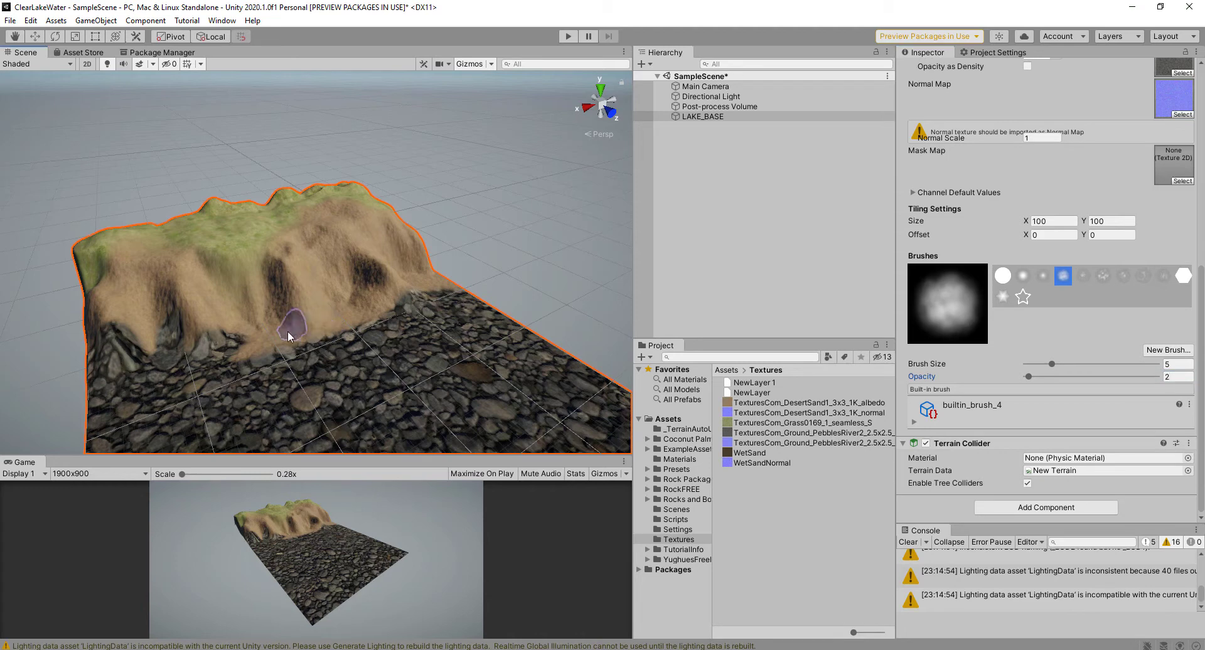
{"action": "mouse_move", "coordinate": [271, 339]}
{"action": "left_mouse_down"}
{"action": "mouse_move", "coordinate": [349, 333]}
{"action": "mouse_move", "coordinate": [357, 269]}
{"action": "mouse_move", "coordinate": [350, 320]}
{"action": "left_mouse_up"}
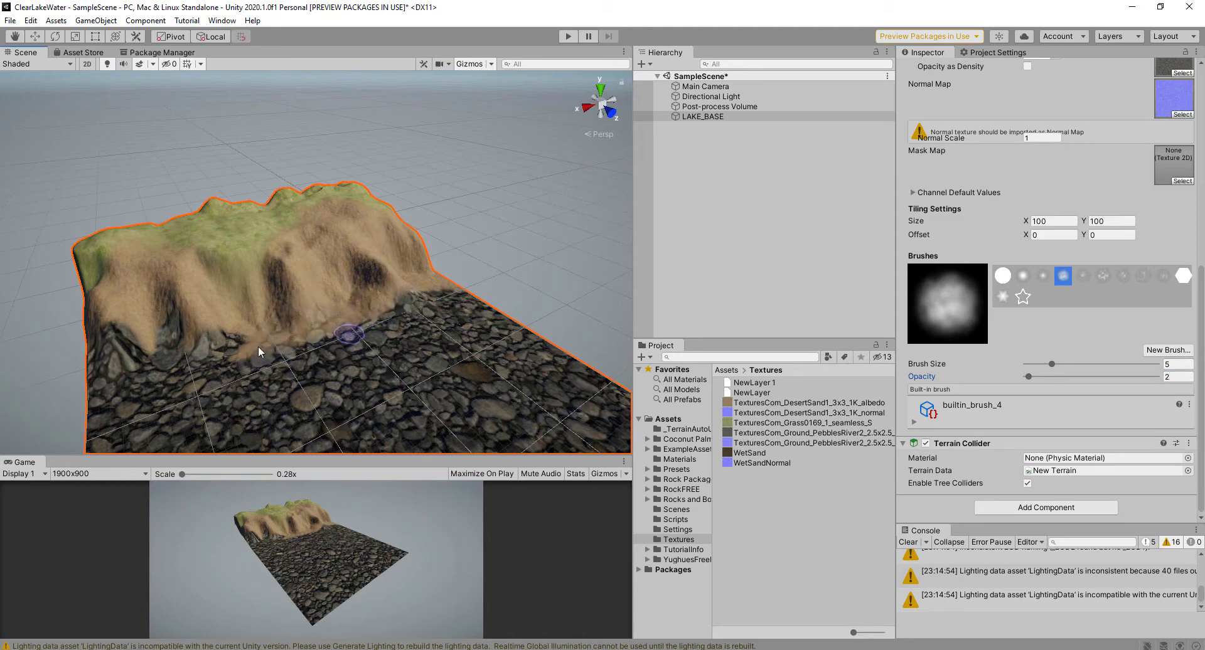
{"action": "mouse_move", "coordinate": [215, 354]}
{"action": "left_mouse_down"}
{"action": "mouse_move", "coordinate": [217, 339]}
{"action": "mouse_move", "coordinate": [274, 339]}
{"action": "left_mouse_up"}
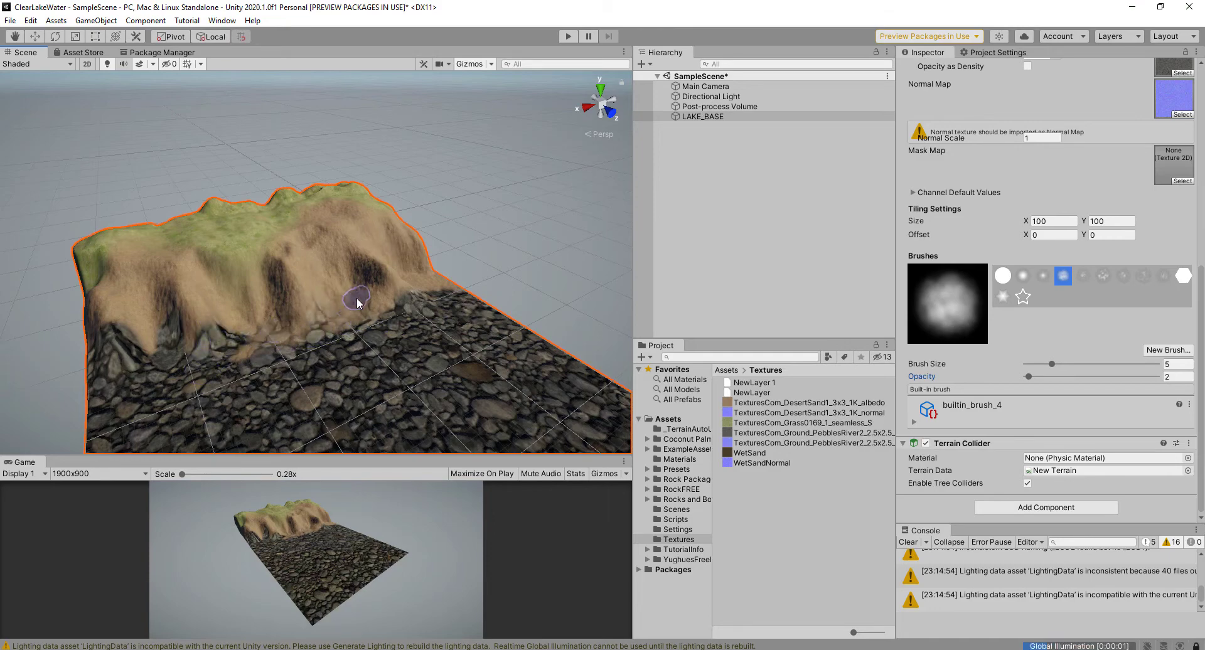
- Continue blending pebbles up the cliff foot toward the far end of the terrain
{"action": "left_click_drag", "start_coordinate": [351, 300], "coordinate": [310, 324], "text": "alt"}
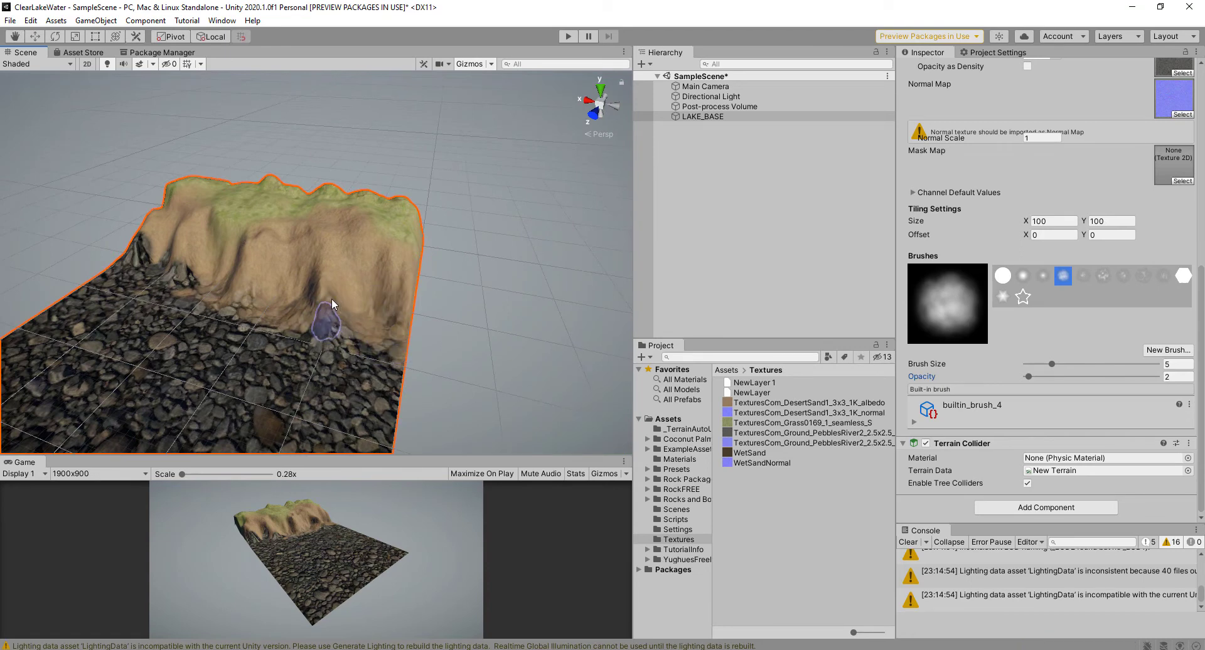
{"action": "left_click_drag", "start_coordinate": [348, 327], "coordinate": [280, 310], "text": "alt"}
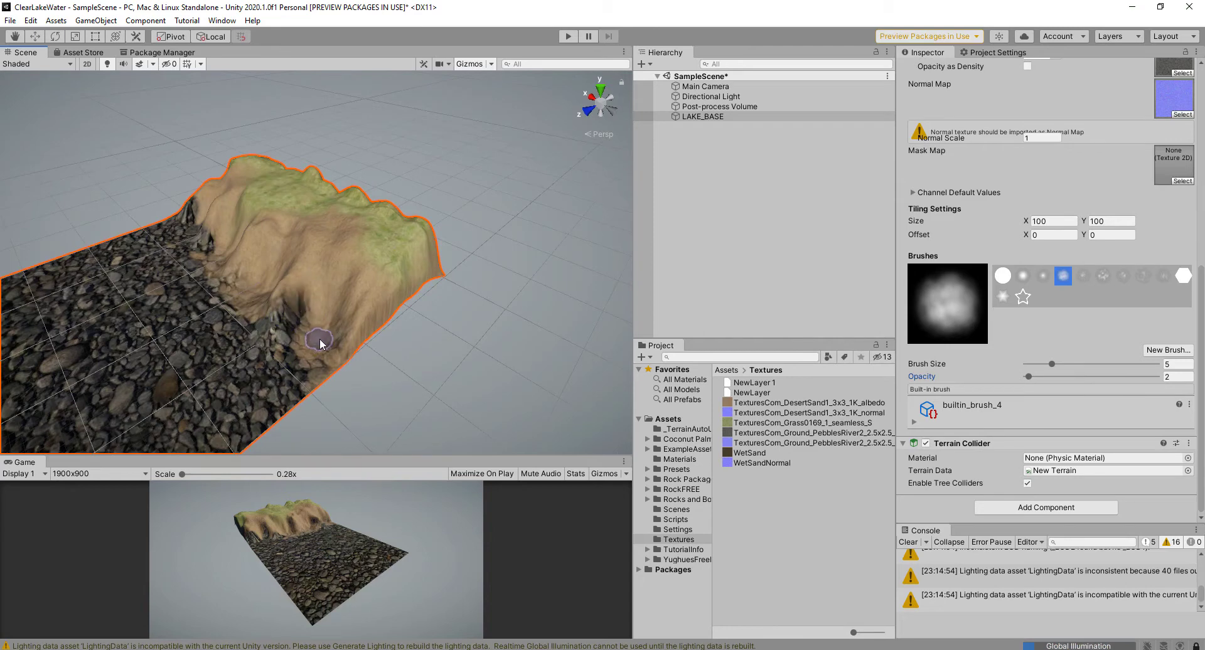
{"action": "left_click_drag", "start_coordinate": [333, 345], "coordinate": [439, 345], "text": "alt"}
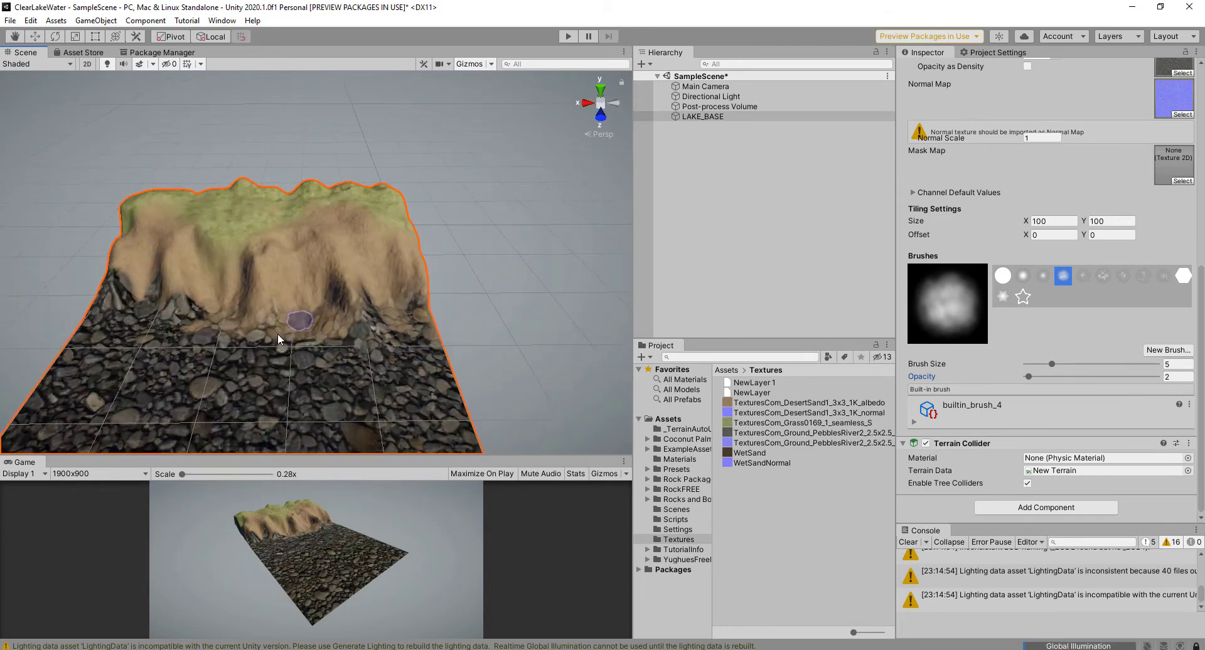
{"action": "left_click_drag", "start_coordinate": [283, 317], "coordinate": [347, 317], "text": "alt"}
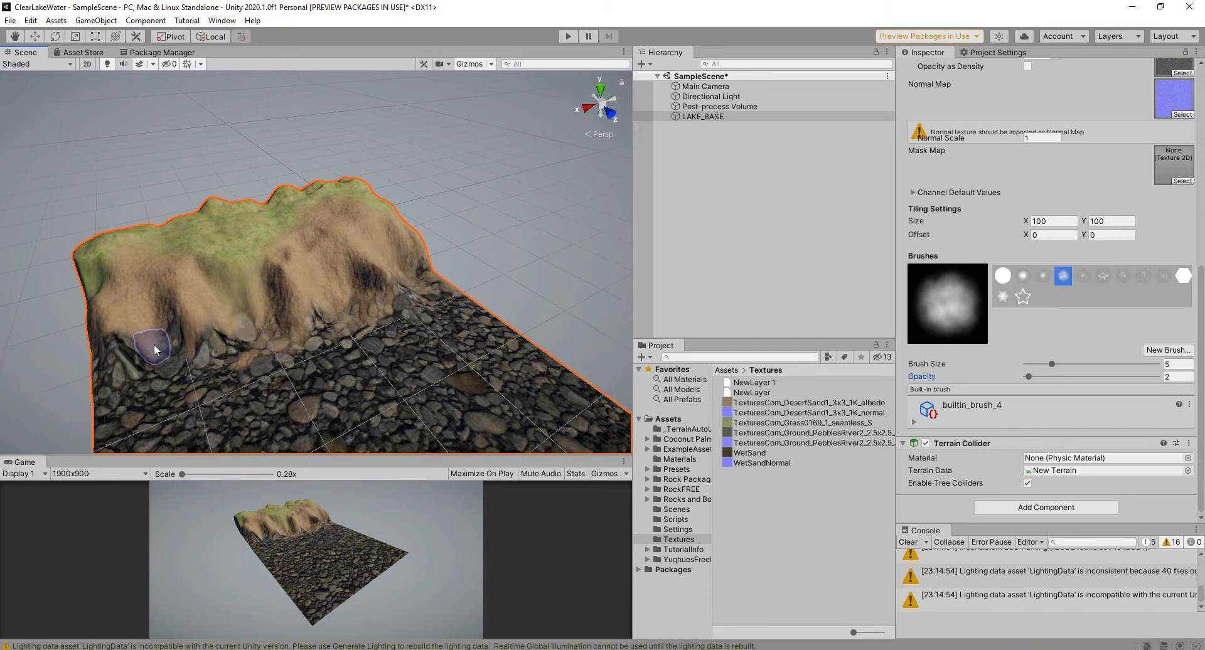
- Soften the sand and pebble boundary along the cliff foot by painting with the sand layer and the pebble layer in turn
{"action": "scroll", "coordinate": [1054, 274], "scroll_direction": "up", "scroll_amount": 10}
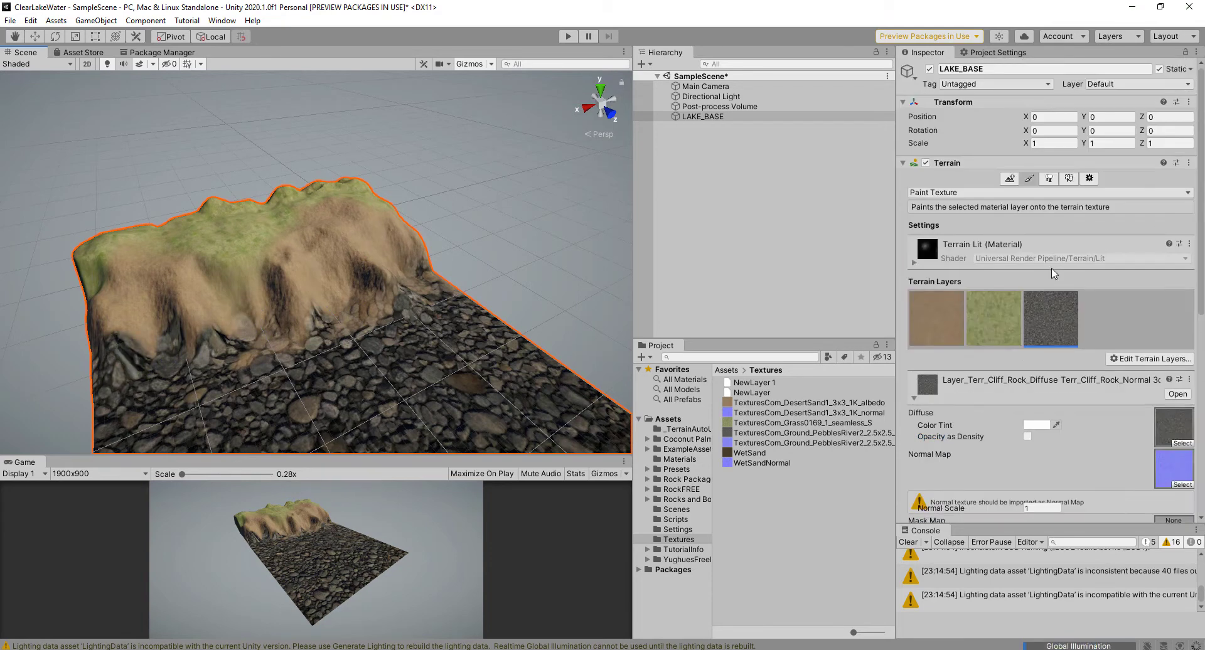
{"action": "left_click", "coordinate": [948, 299]}
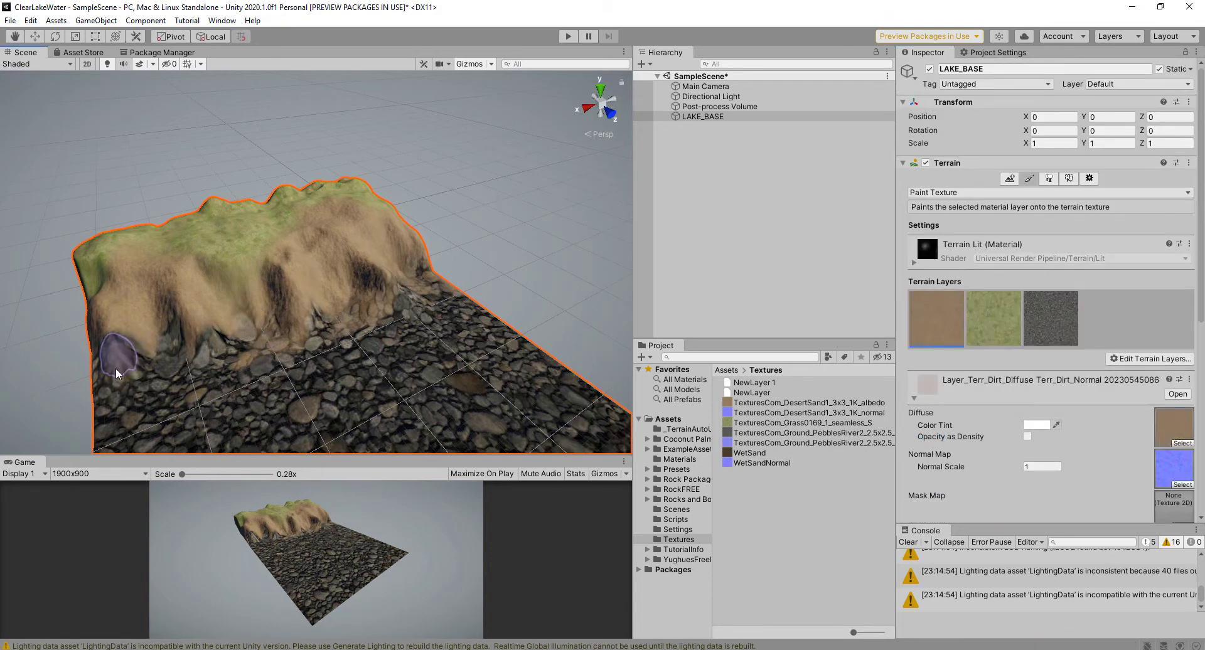
{"action": "mouse_move", "coordinate": [116, 373]}
{"action": "left_mouse_down"}
{"action": "mouse_move", "coordinate": [94, 339]}
{"action": "mouse_move", "coordinate": [164, 337]}
{"action": "mouse_move", "coordinate": [181, 349]}
{"action": "mouse_move", "coordinate": [280, 300]}
{"action": "mouse_move", "coordinate": [417, 331]}
{"action": "mouse_move", "coordinate": [295, 323]}
{"action": "left_mouse_up"}
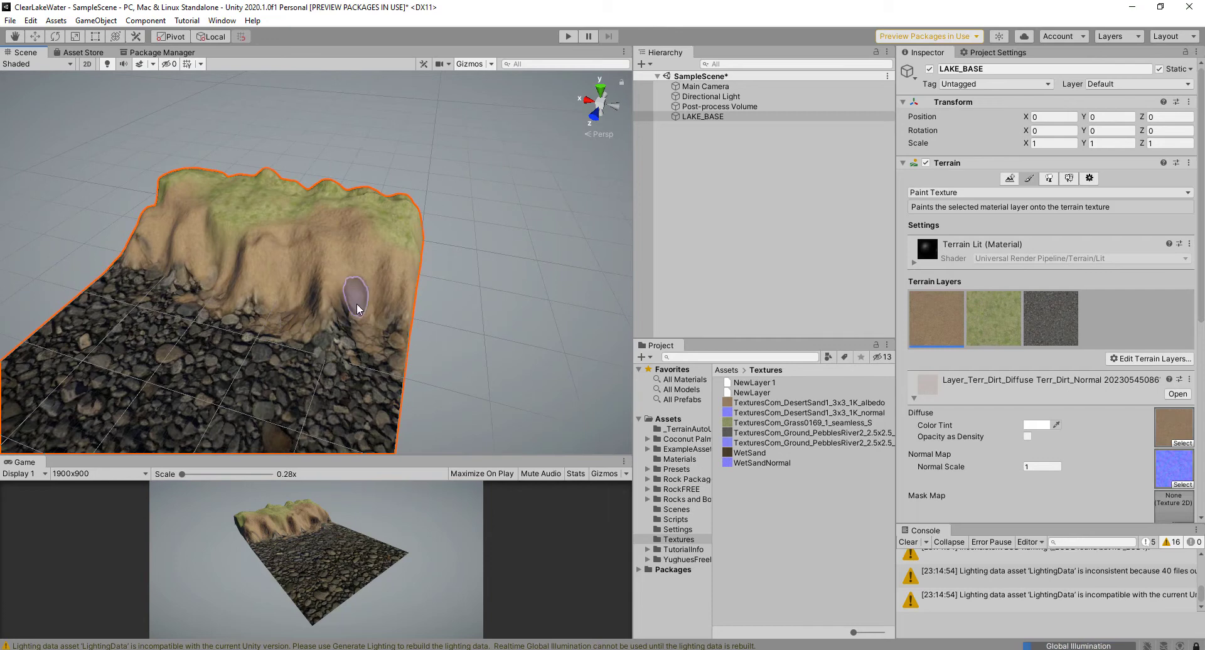
{"action": "left_click", "coordinate": [1057, 312]}
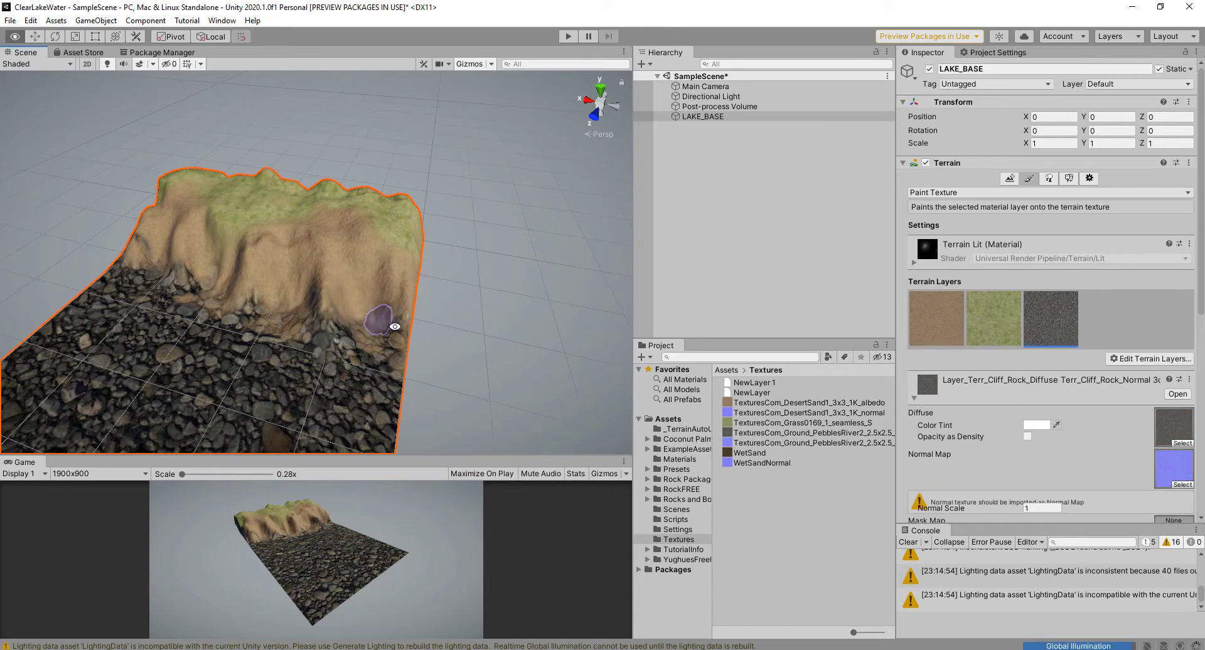
{"action": "left_click_drag", "start_coordinate": [395, 326], "coordinate": [356, 341], "text": "alt"}
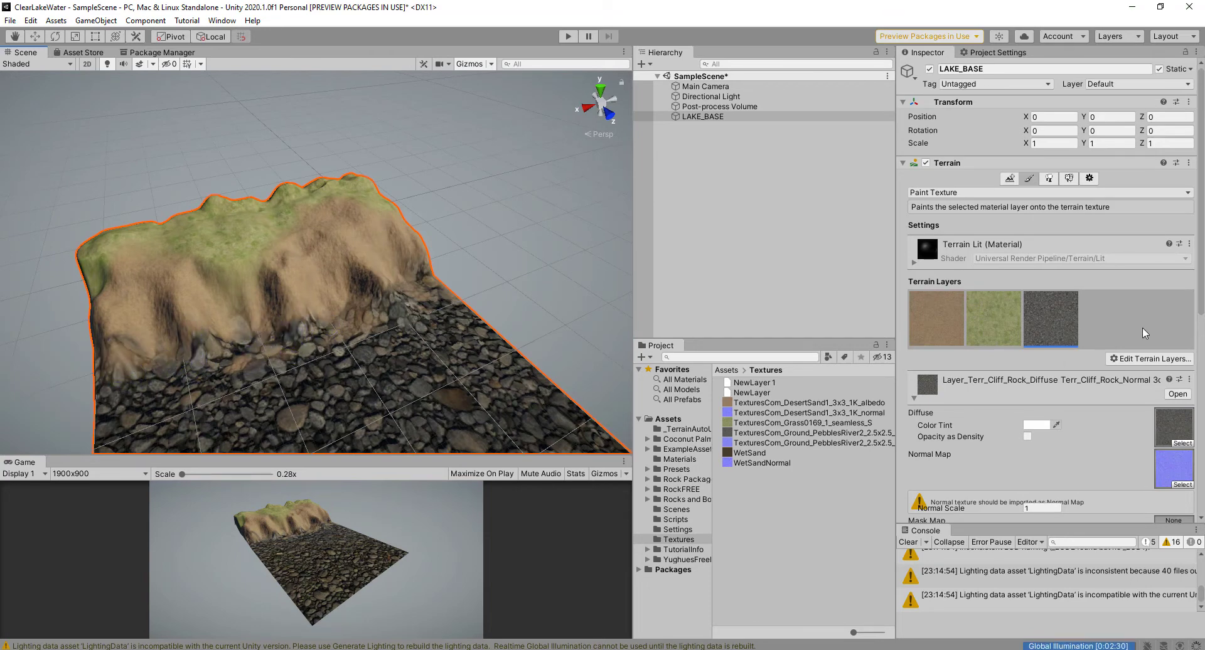
{"action": "left_click", "coordinate": [1176, 361]}
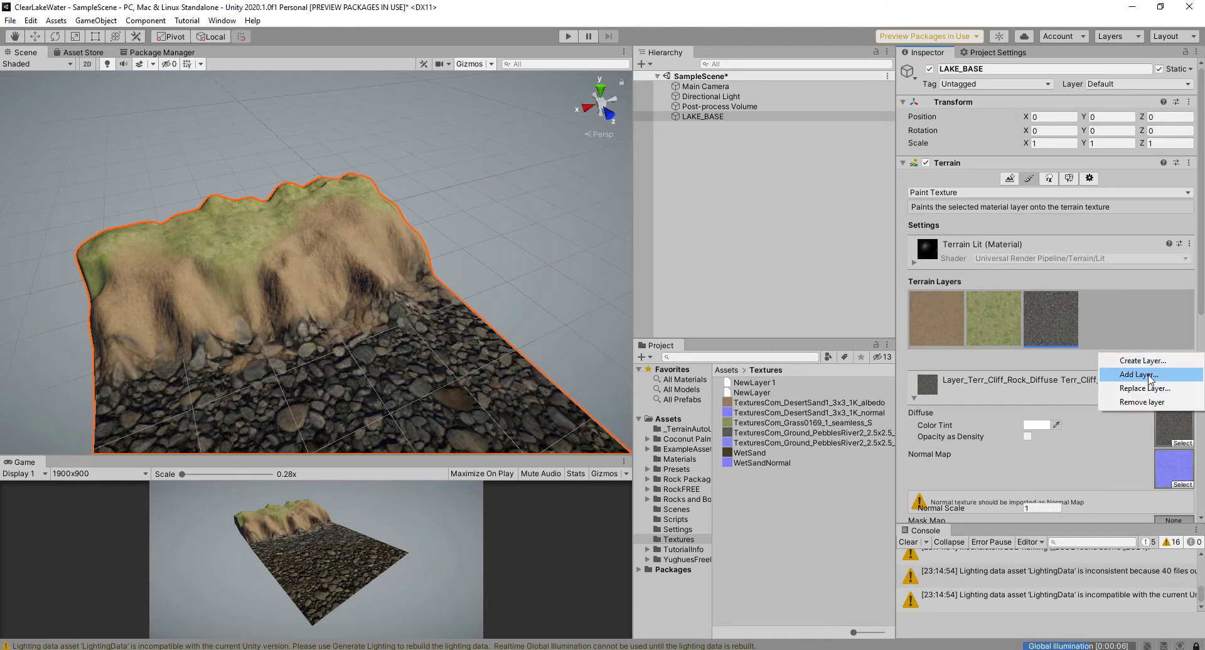
{"action": "left_click", "coordinate": [1150, 377]}
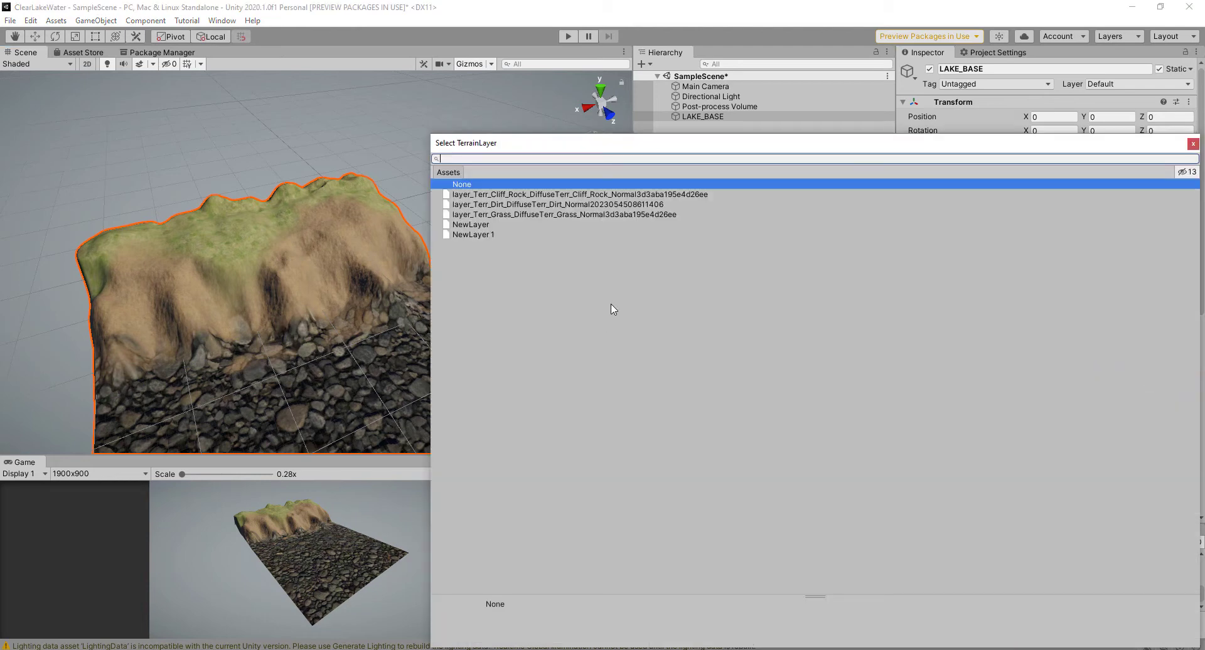
{"action": "left_click", "coordinate": [1192, 144]}
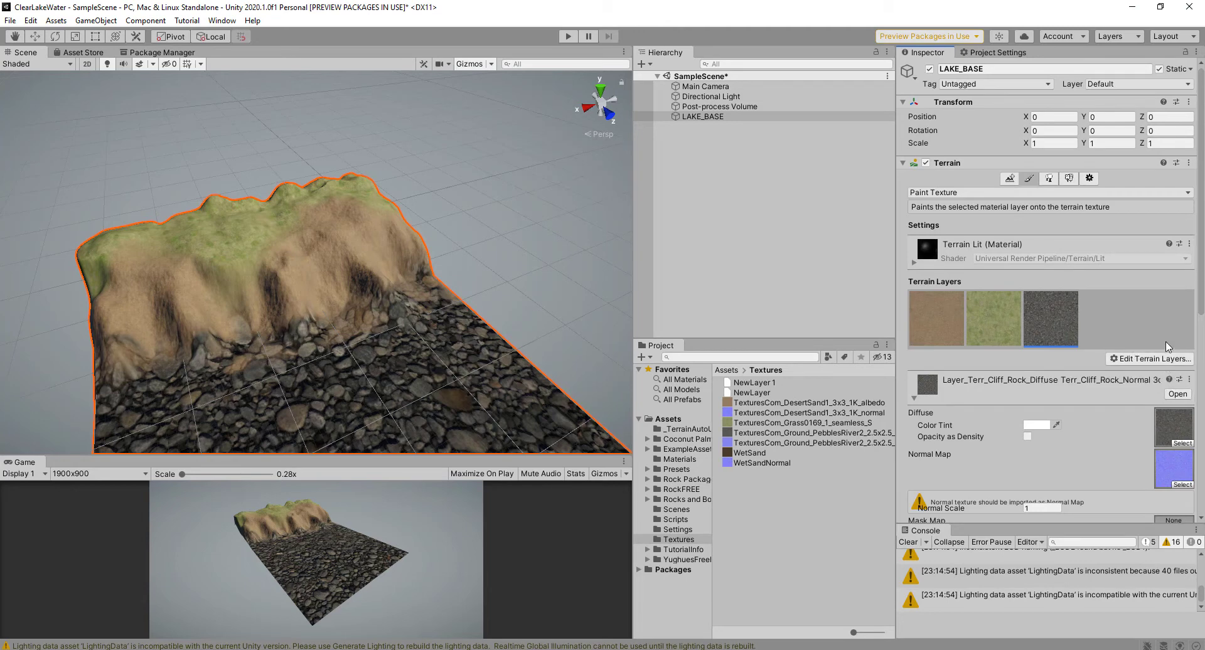
- Create a new terrain layer that uses the WetSand texture as its diffuse
{"action": "left_click", "coordinate": [1158, 359]}
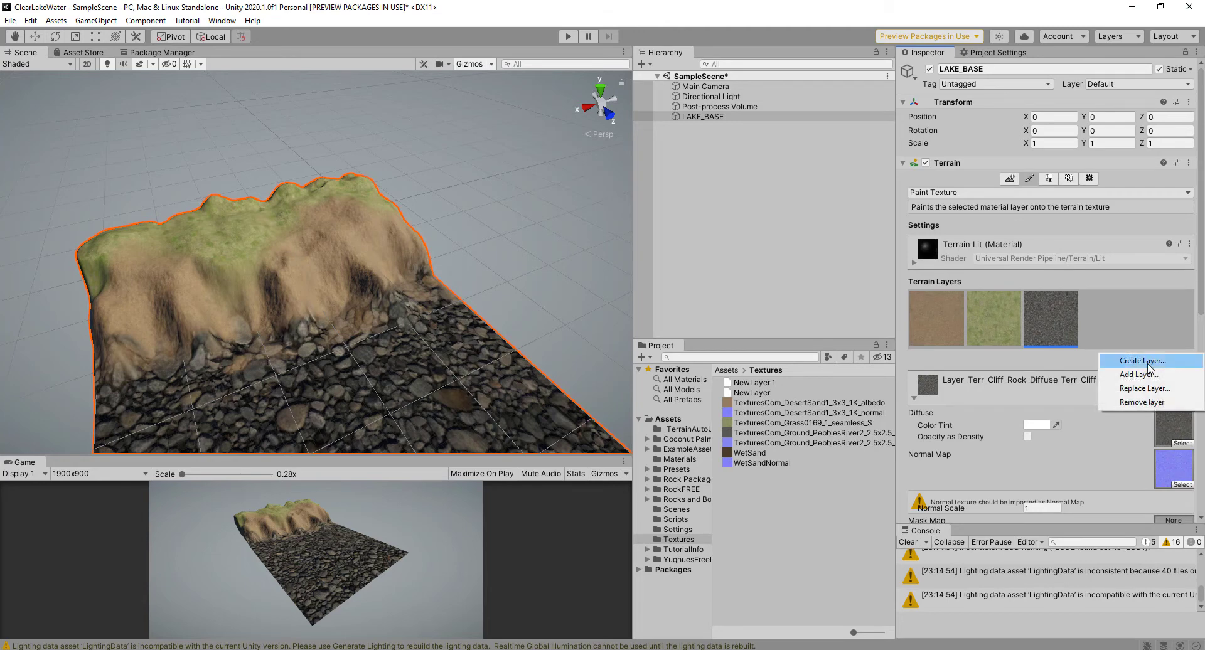
{"action": "left_click", "coordinate": [1147, 363]}
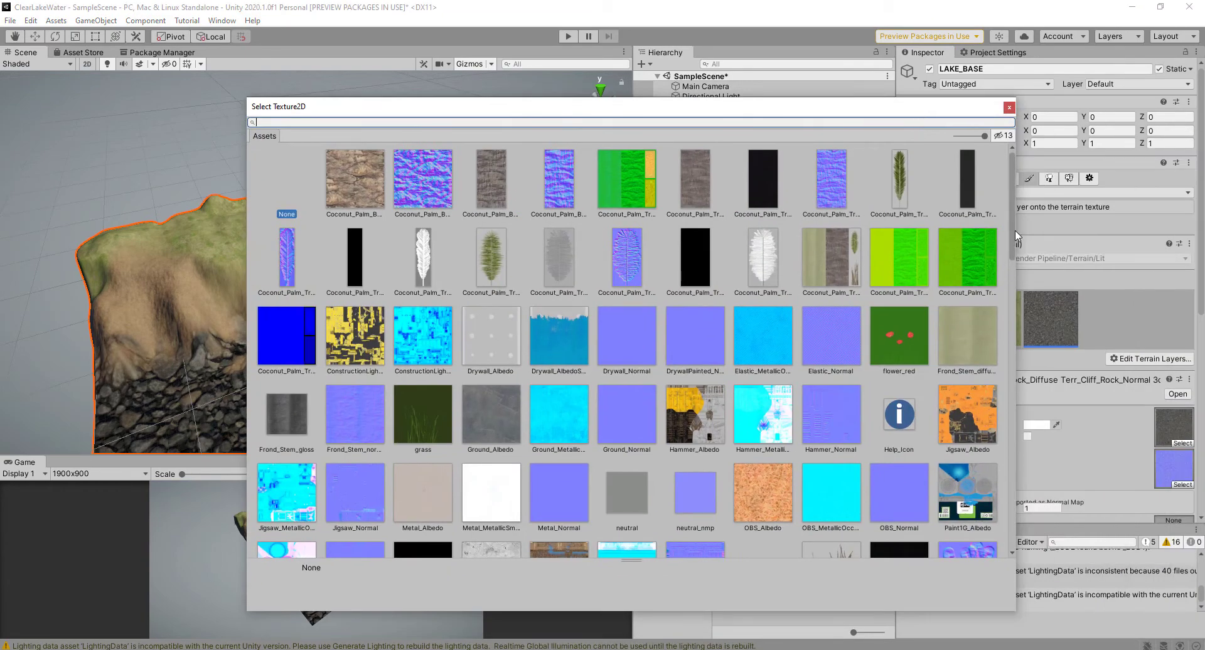
{"action": "left_click_drag", "start_coordinate": [1012, 238], "coordinate": [1022, 530]}
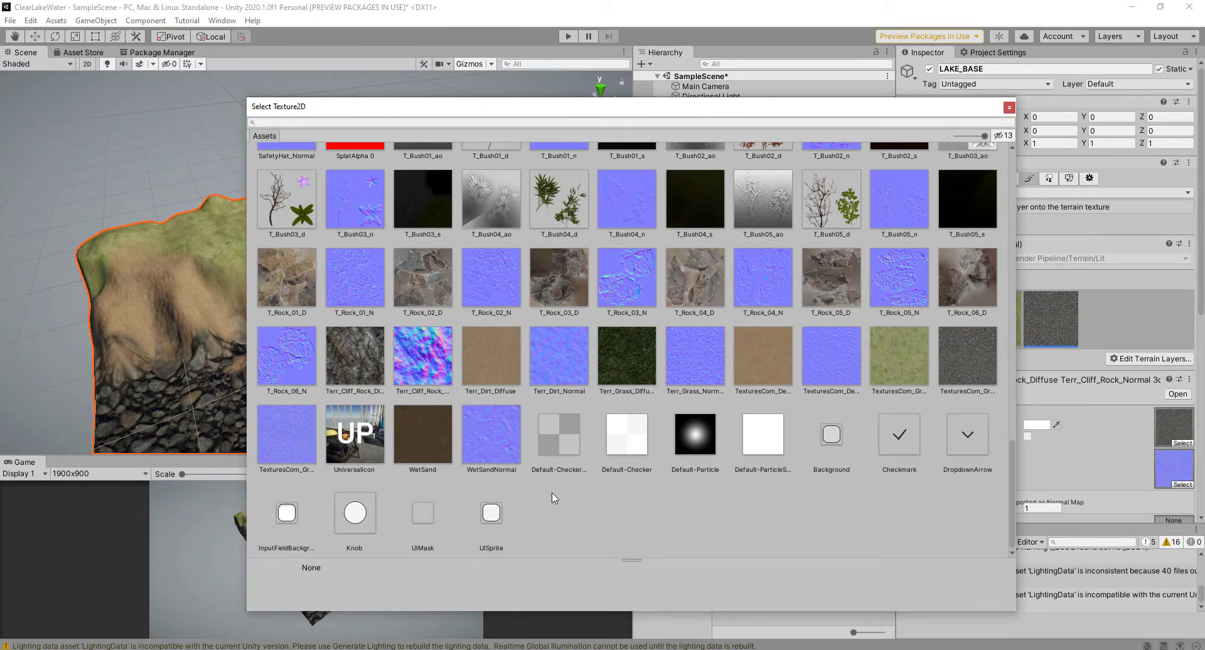
{"action": "double_click", "coordinate": [447, 441]}
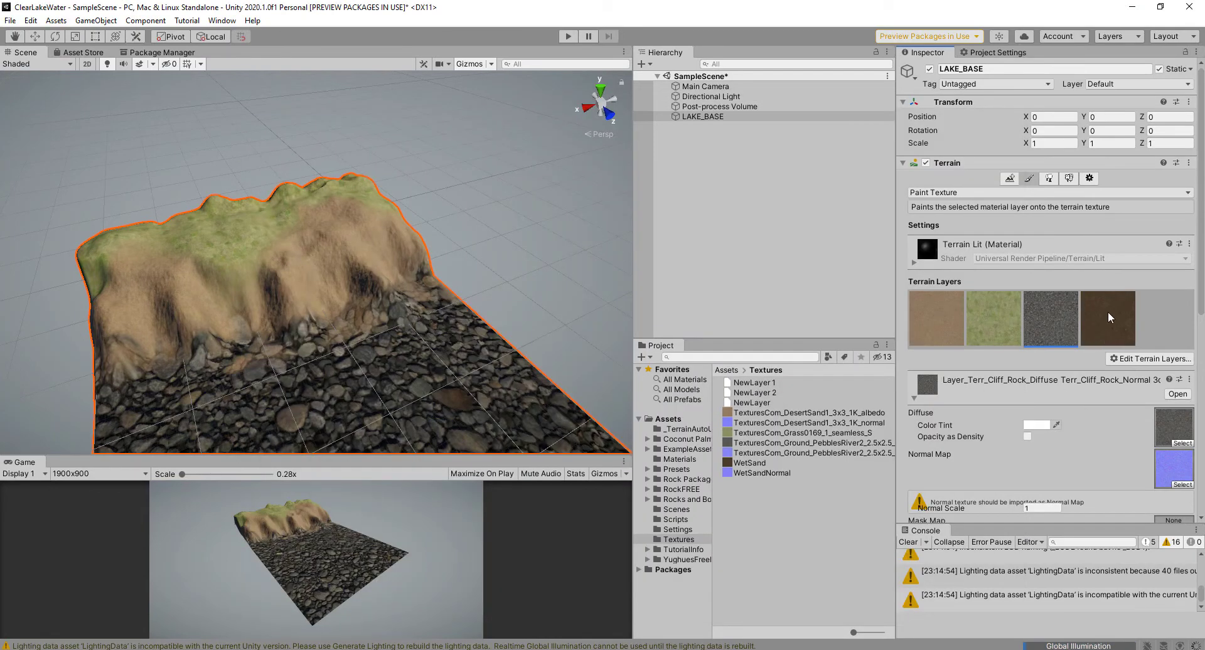
- Select the wet sand layer and assign the WetSandNormal texture as its normal map
{"action": "left_click", "coordinate": [1109, 313]}
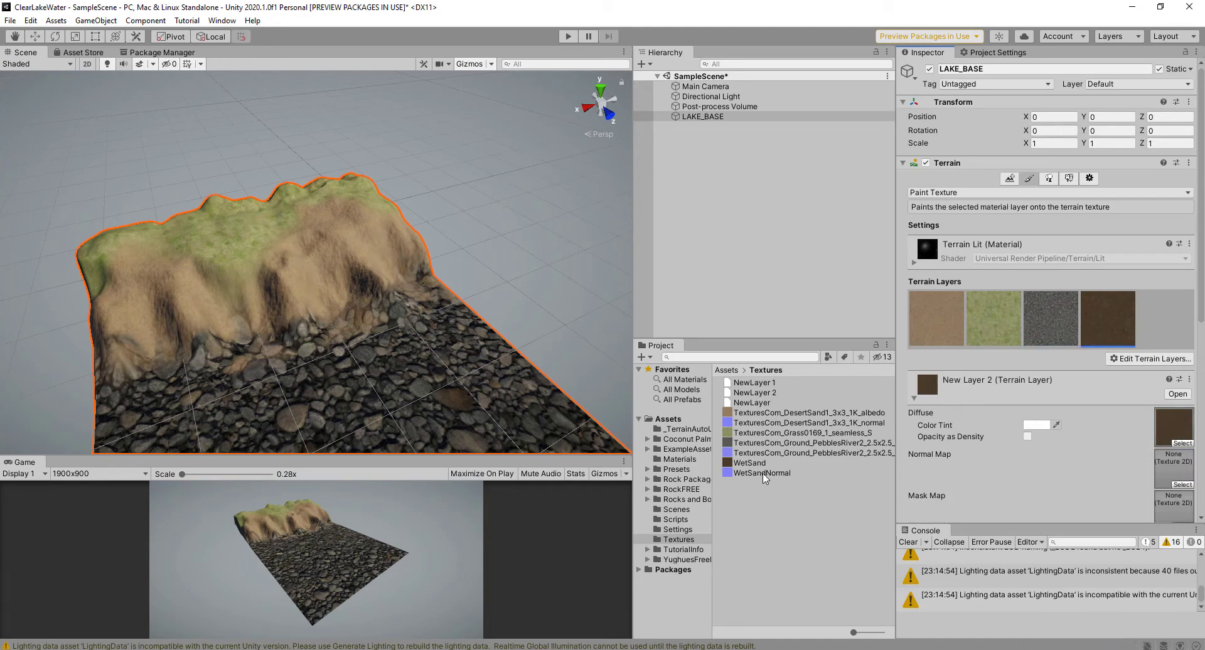
{"action": "left_click_drag", "start_coordinate": [764, 478], "coordinate": [1091, 481]}
{"action": "left_click_drag", "start_coordinate": [1166, 475], "coordinate": [1168, 471]}
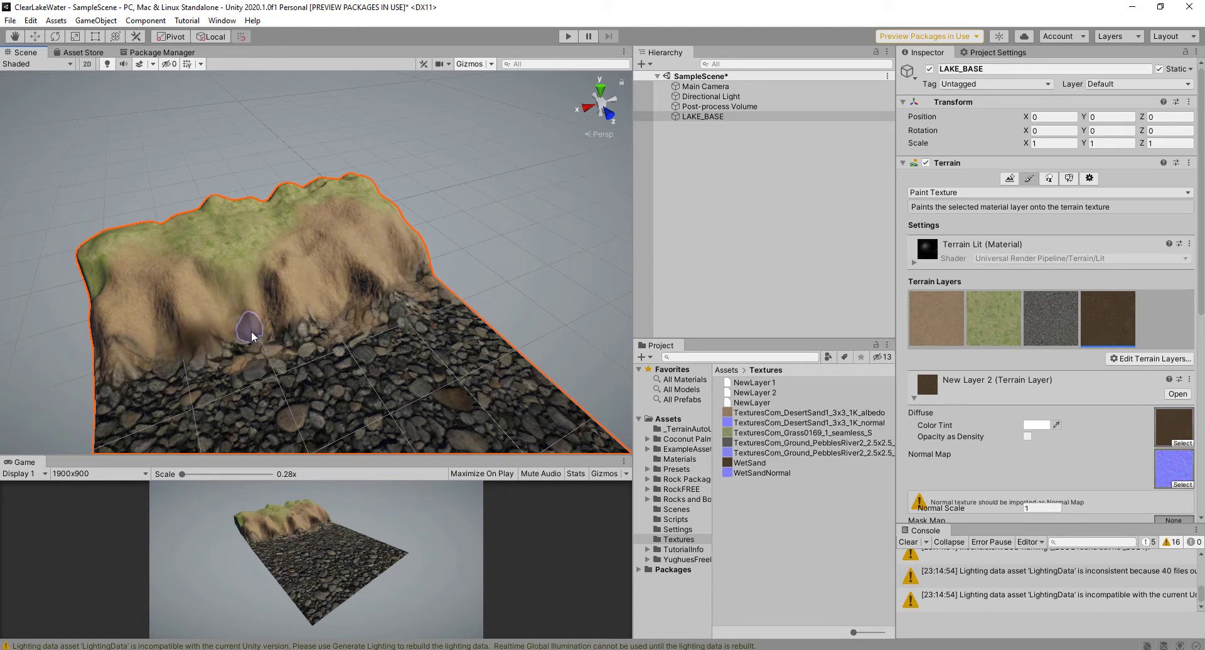
- Paint a band of wet sand along the cliff foot above the pebbles, setting the brush to size 7 and opacity 1
{"action": "scroll", "coordinate": [239, 342], "scroll_direction": "up", "scroll_amount": 2}
{"action": "scroll", "coordinate": [239, 342], "scroll_direction": "up", "scroll_amount": 1}
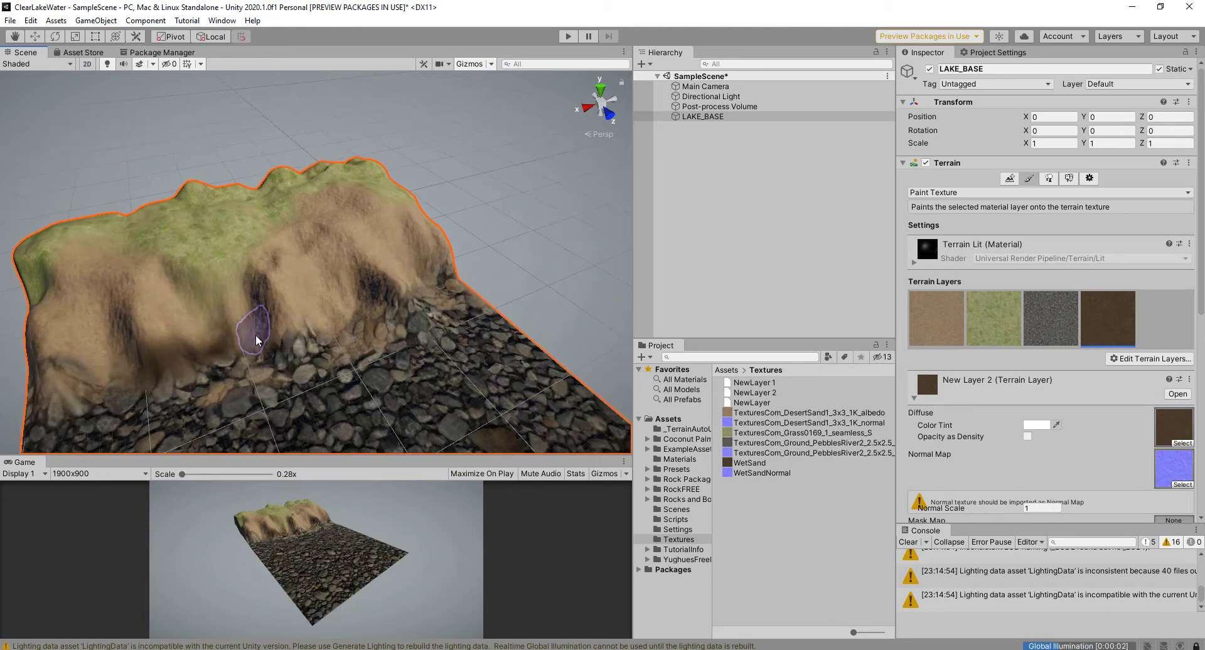
{"action": "mouse_move", "coordinate": [264, 339]}
{"action": "left_mouse_down"}
{"action": "mouse_move", "coordinate": [303, 306]}
{"action": "mouse_move", "coordinate": [251, 309]}
{"action": "left_mouse_up"}
{"action": "mouse_move", "coordinate": [314, 316]}
{"action": "left_mouse_down"}
{"action": "mouse_move", "coordinate": [333, 333]}
{"action": "mouse_move", "coordinate": [367, 320]}
{"action": "left_mouse_up"}
{"action": "left_click_drag", "start_coordinate": [367, 320], "coordinate": [251, 348], "text": "alt"}
{"action": "left_click_drag", "start_coordinate": [337, 364], "coordinate": [433, 308], "text": "alt"}
{"action": "mouse_move", "coordinate": [433, 308]}
{"action": "left_mouse_down"}
{"action": "mouse_move", "coordinate": [220, 328]}
{"action": "mouse_move", "coordinate": [116, 420]}
{"action": "mouse_move", "coordinate": [422, 326]}
{"action": "mouse_move", "coordinate": [306, 302]}
{"action": "left_mouse_up"}
{"action": "left_click", "coordinate": [1177, 408]}
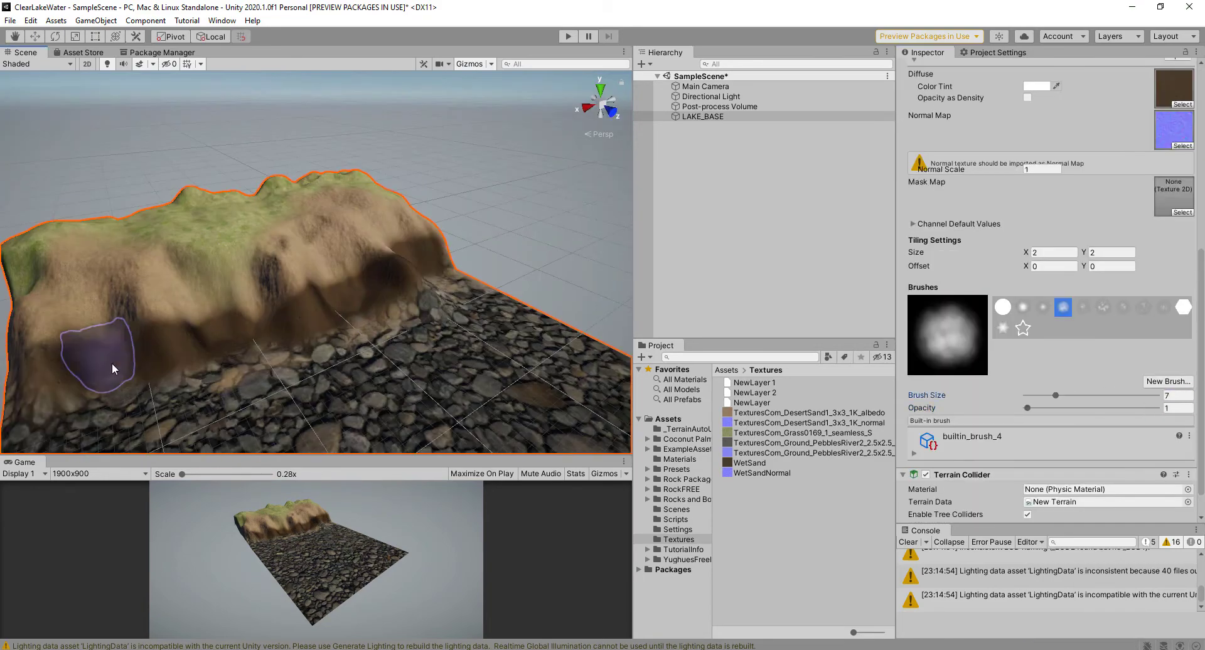
- Blend the wet sand band into the pebbles along the cliff foot, painting with the pebble layer at brush size 5 and opacity 0.7
{"action": "mouse_move", "coordinate": [113, 369]}
{"action": "left_mouse_down"}
{"action": "mouse_move", "coordinate": [303, 286]}
{"action": "mouse_move", "coordinate": [369, 289]}
{"action": "left_mouse_up"}
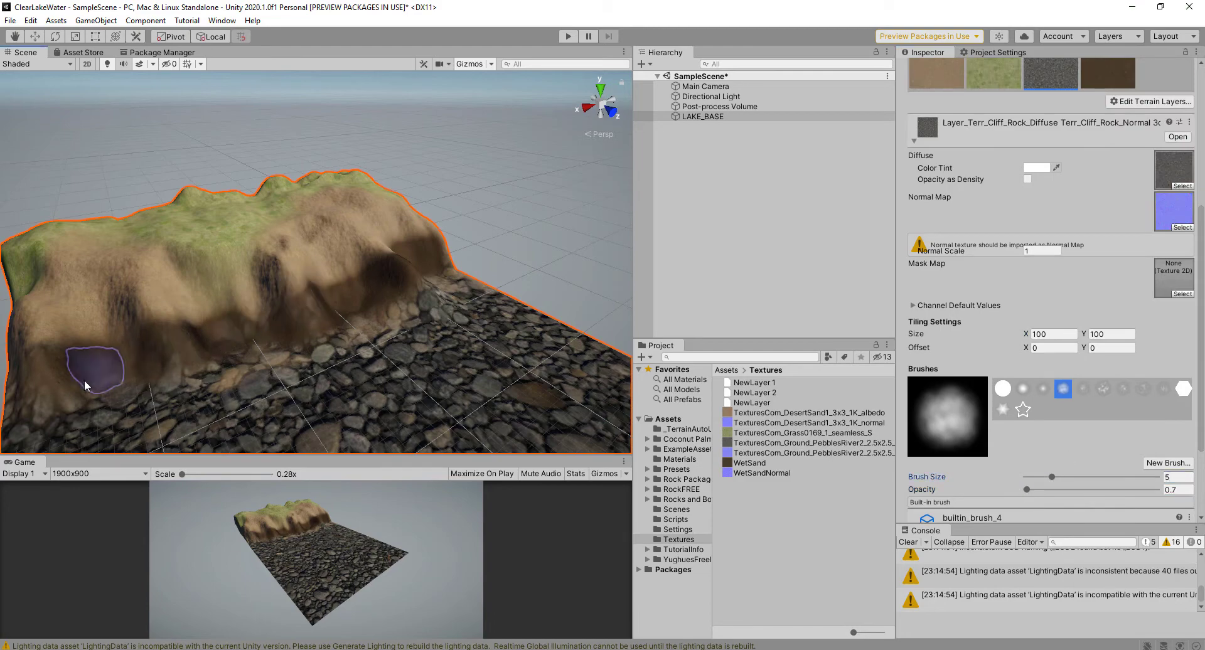
{"action": "left_click_drag", "start_coordinate": [89, 371], "coordinate": [235, 359], "text": "alt"}
{"action": "mouse_move", "coordinate": [455, 346]}
{"action": "left_mouse_down", "text": "alt"}
{"action": "mouse_move", "coordinate": [414, 292]}
{"action": "mouse_move", "coordinate": [339, 314]}
{"action": "left_mouse_up", "text": "alt"}
{"action": "mouse_move", "coordinate": [339, 314]}
{"action": "left_mouse_down", "text": "alt"}
{"action": "mouse_move", "coordinate": [537, 279]}
{"action": "mouse_move", "coordinate": [167, 323]}
{"action": "mouse_move", "coordinate": [113, 291]}
{"action": "left_mouse_up", "text": "alt"}
- Paint the wet sand layer across the lower cliff face with a size 5 brush at opacity 1.2
{"action": "left_click", "coordinate": [1108, 73]}
{"action": "left_click_drag", "start_coordinate": [239, 236], "coordinate": [167, 263], "text": "alt"}
{"action": "scroll", "coordinate": [1167, 377], "scroll_direction": "down", "scroll_amount": 3}
{"action": "left_click", "coordinate": [1176, 377]}
{"action": "type", "text": "1.5"}
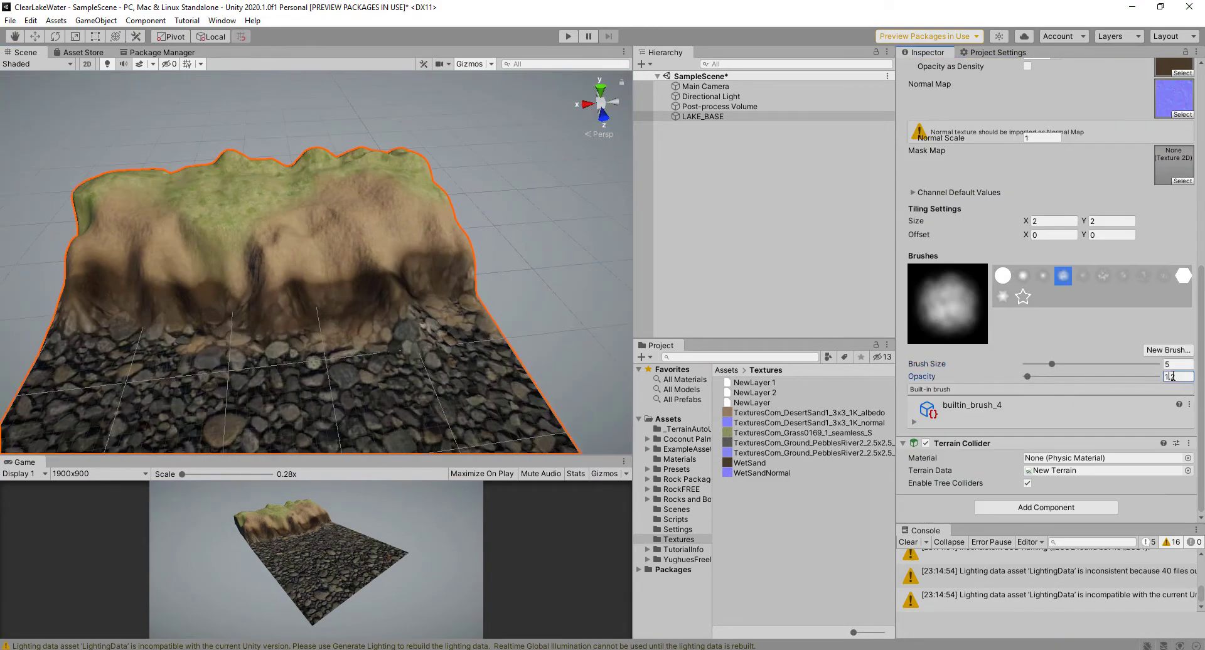
{"action": "left_click_drag", "start_coordinate": [348, 289], "coordinate": [308, 286]}
{"action": "mouse_move", "coordinate": [453, 256]}
{"action": "left_mouse_down"}
{"action": "mouse_move", "coordinate": [237, 277]}
{"action": "mouse_move", "coordinate": [288, 272]}
{"action": "left_mouse_up"}
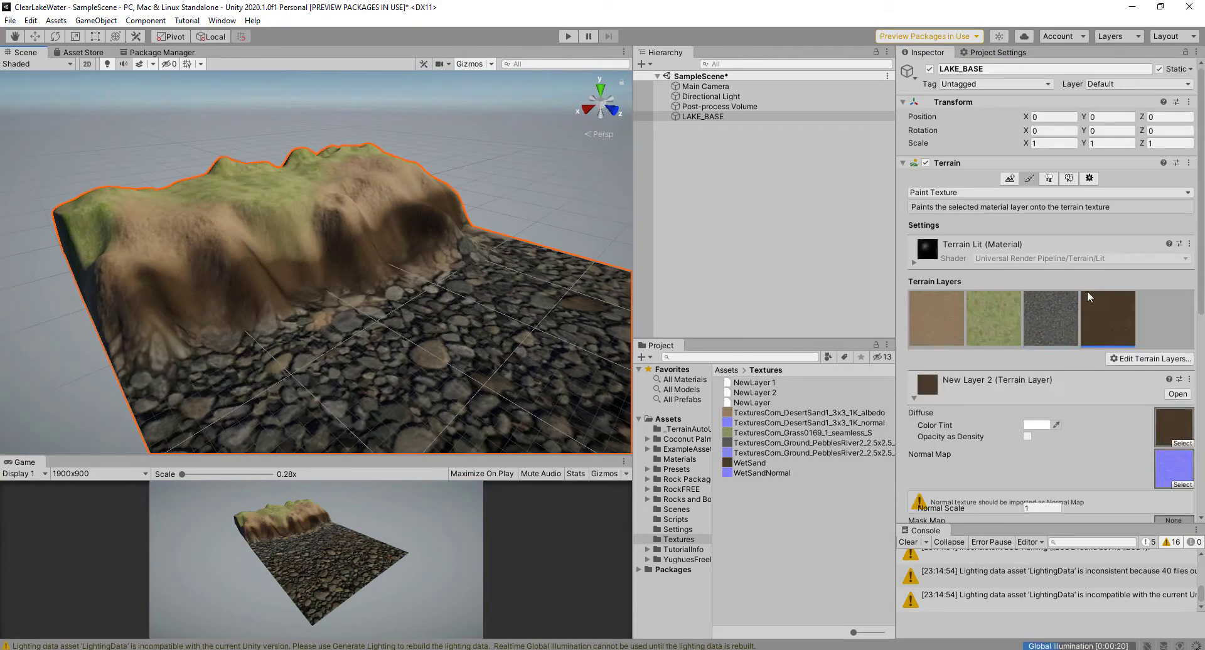
- Touch up the upper cliff face with the sand layer and save the scene
{"action": "mouse_move", "coordinate": [207, 295]}
{"action": "left_mouse_down", "text": "alt"}
{"action": "mouse_move", "coordinate": [267, 298]}
{"action": "mouse_move", "coordinate": [263, 320]}
{"action": "left_mouse_up", "text": "alt"}
{"action": "mouse_move", "coordinate": [151, 333]}
{"action": "left_mouse_down", "text": "alt"}
{"action": "mouse_move", "coordinate": [219, 348]}
{"action": "mouse_move", "coordinate": [170, 333]}
{"action": "left_mouse_up", "text": "alt"}
{"action": "left_click", "coordinate": [937, 318]}
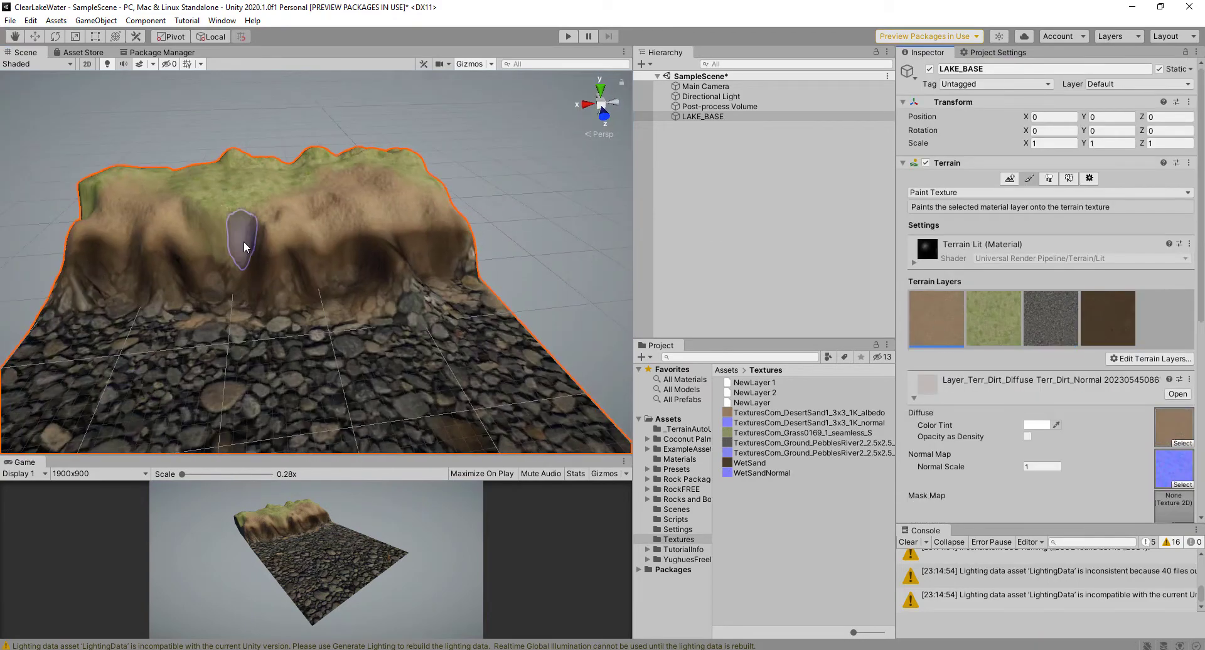
{"action": "left_click_drag", "start_coordinate": [246, 248], "coordinate": [219, 239]}
{"action": "left_click_drag", "start_coordinate": [421, 308], "coordinate": [386, 344], "text": "alt"}
{"action": "scroll", "coordinate": [386, 344], "scroll_direction": "down", "scroll_amount": 5}
{"action": "key", "text": "ctrl+s"}
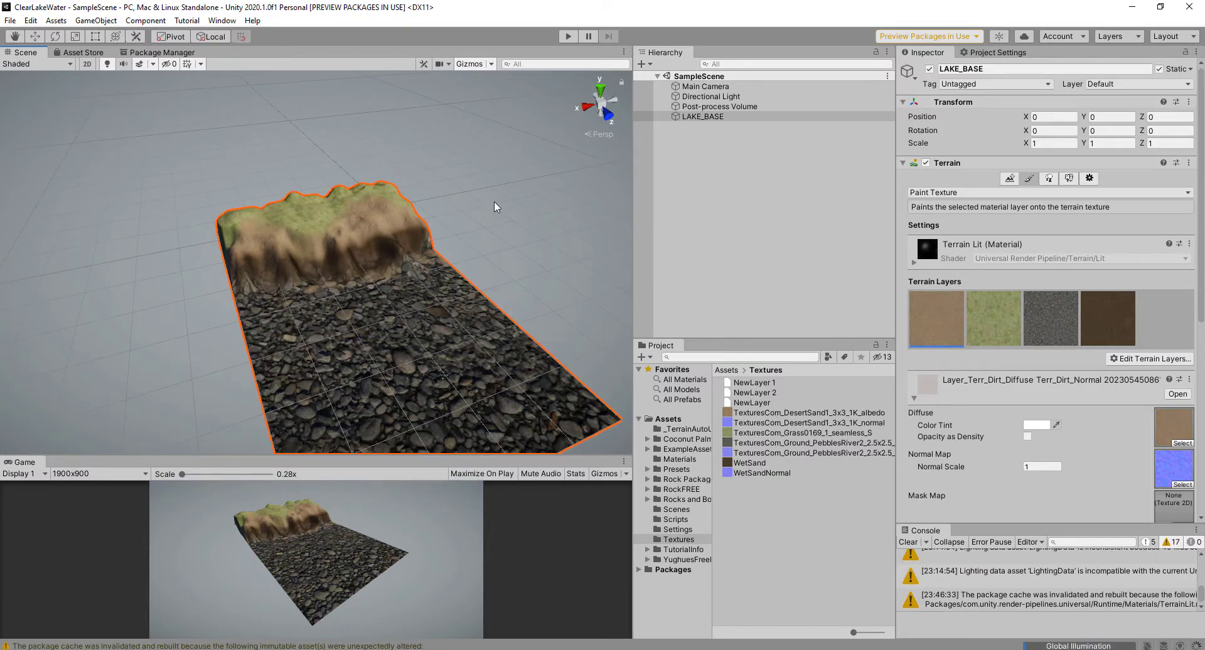
- Widen the project folder tree and open the Prefabs folder under Rocks and Boulders 2 > Rocks
{"action": "left_click_drag", "start_coordinate": [458, 176], "coordinate": [538, 202], "text": "alt"}
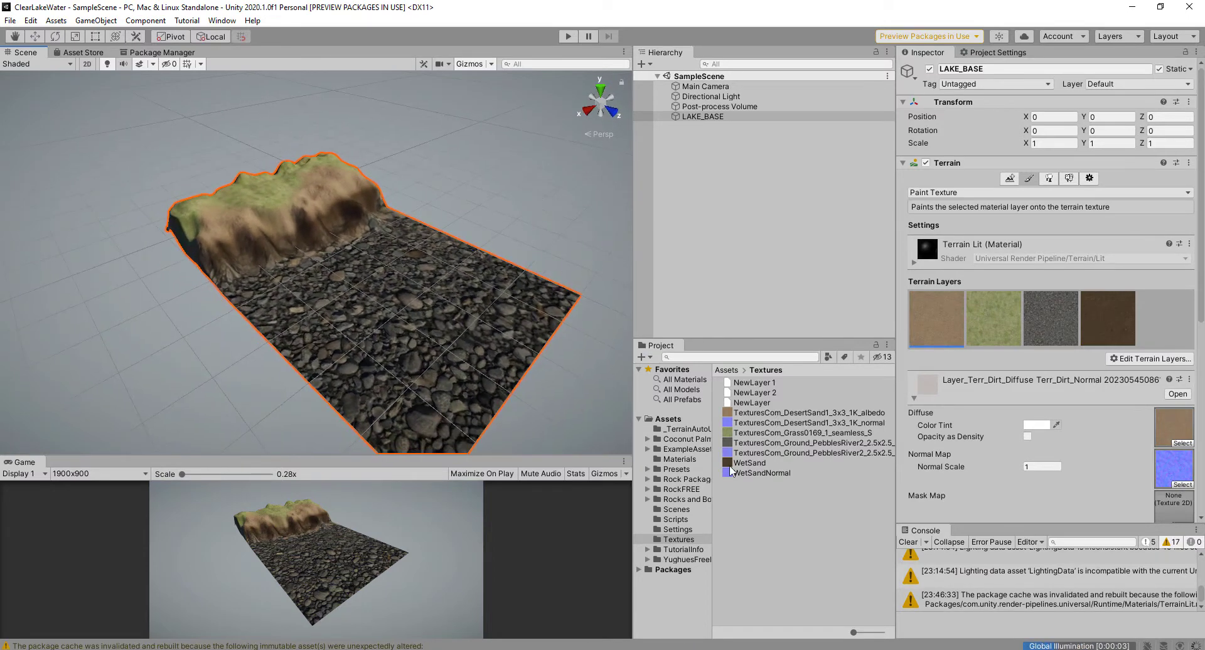
{"action": "left_click_drag", "start_coordinate": [713, 449], "coordinate": [798, 447]}
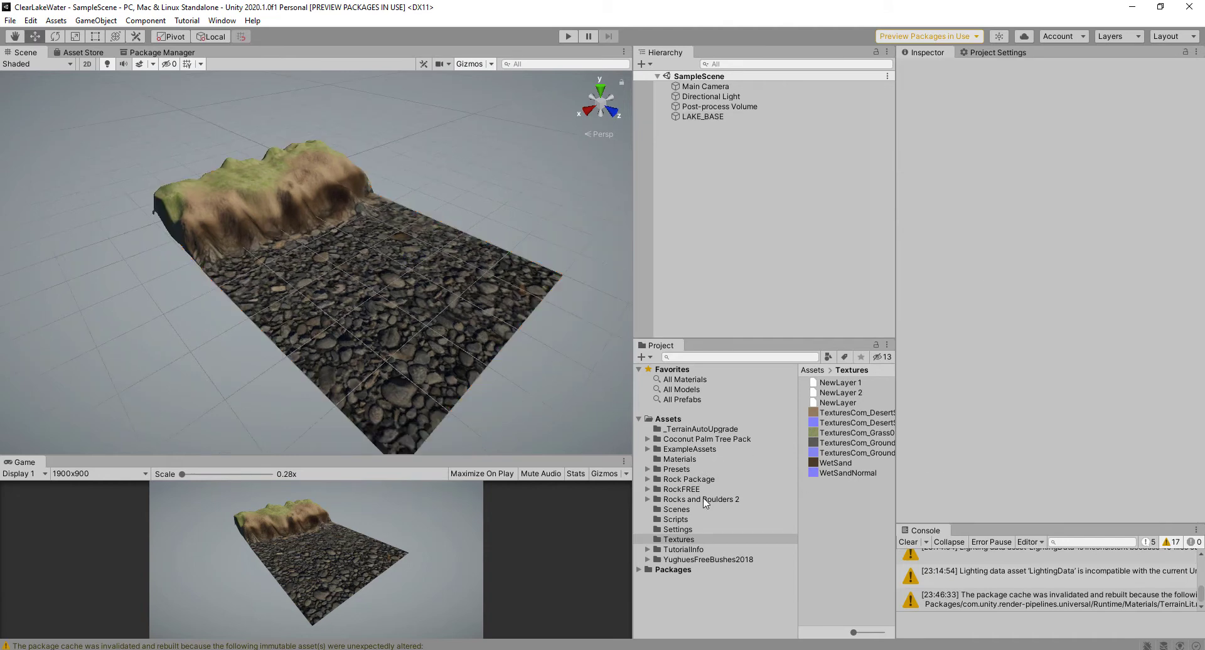
{"action": "left_click", "coordinate": [705, 500]}
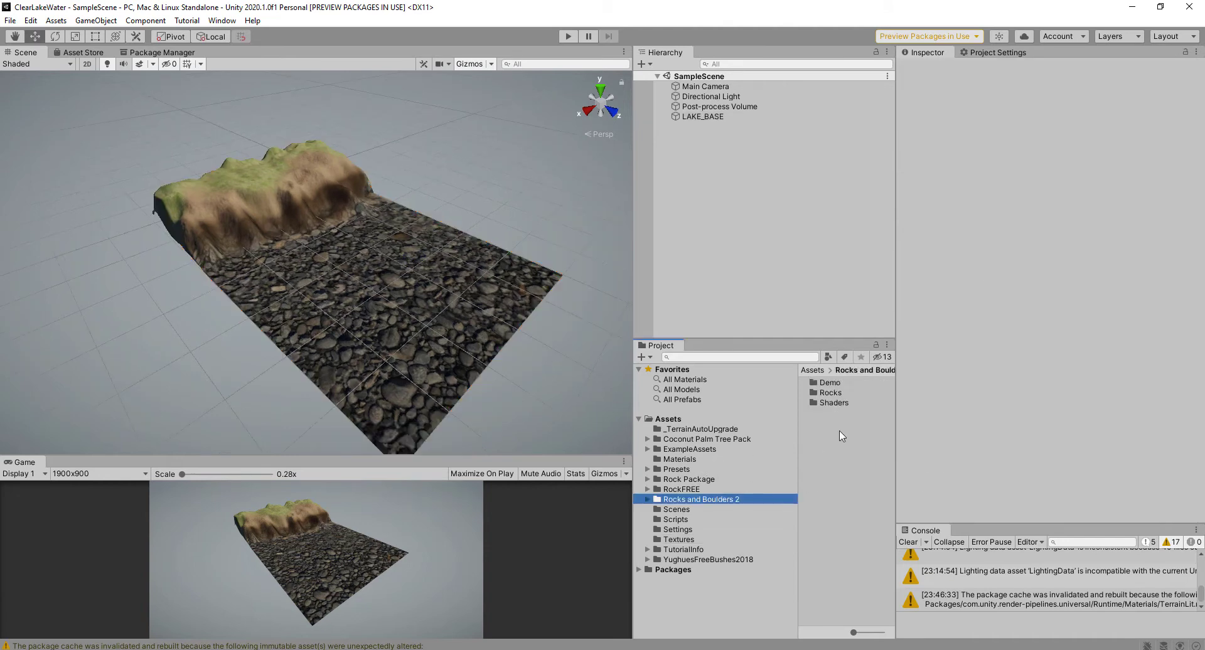
{"action": "double_click", "coordinate": [831, 393]}
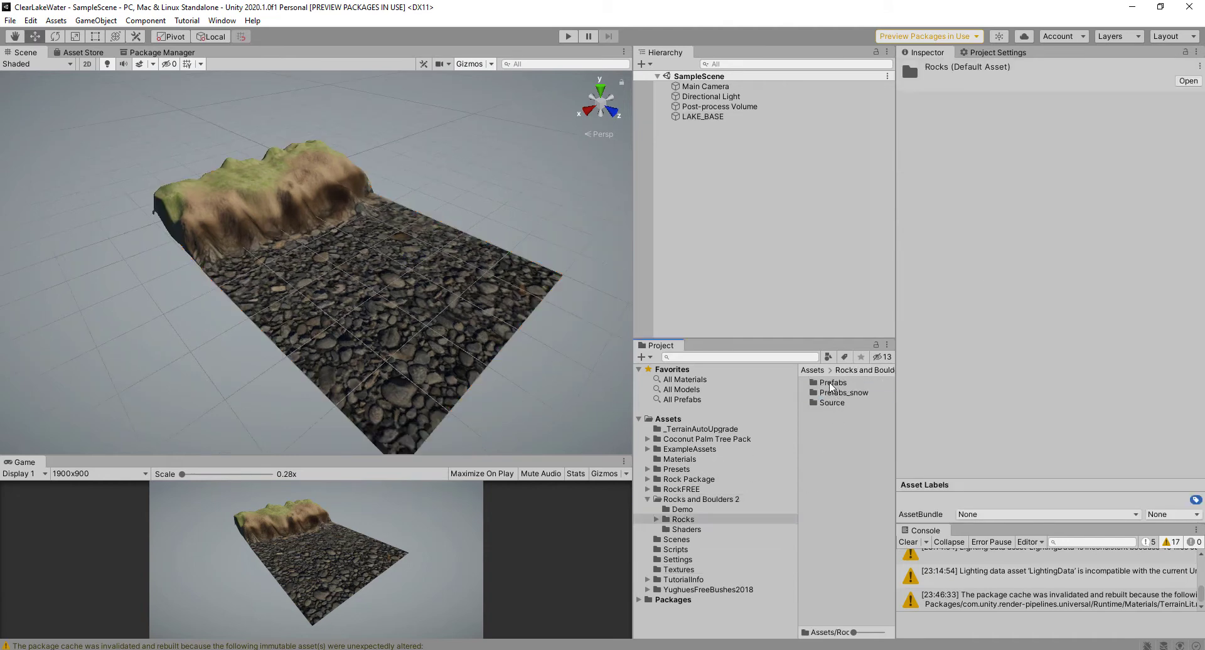
{"action": "double_click", "coordinate": [831, 384]}
- Place the Rock1A prefab on the pebble ground in front of the cliff
{"action": "left_click", "coordinate": [828, 433]}
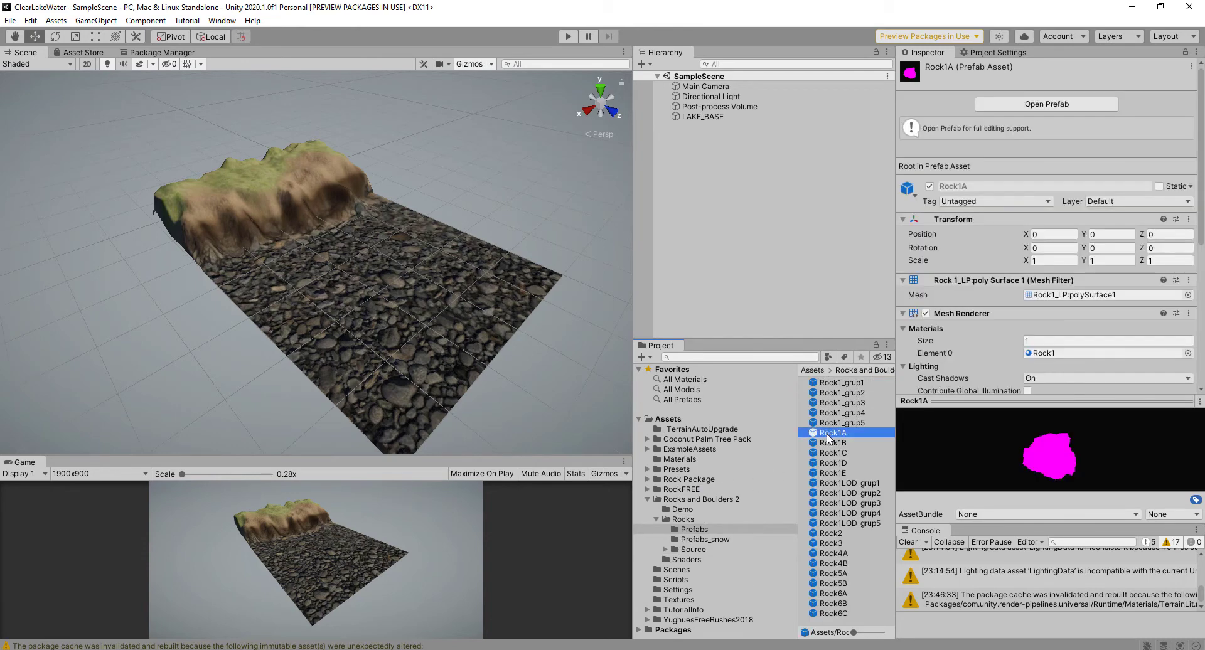
{"action": "left_click_drag", "start_coordinate": [828, 434], "coordinate": [501, 297]}
{"action": "left_click_drag", "start_coordinate": [433, 226], "coordinate": [391, 308]}
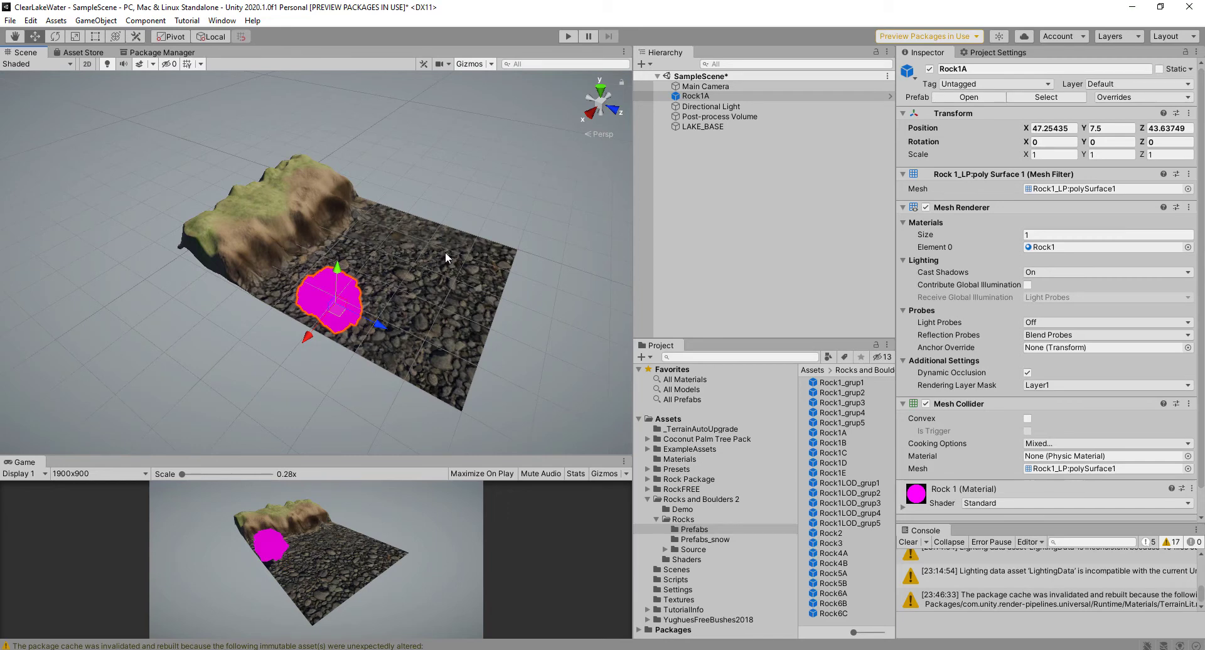
{"action": "left_click_drag", "start_coordinate": [421, 255], "coordinate": [368, 264], "text": "alt"}
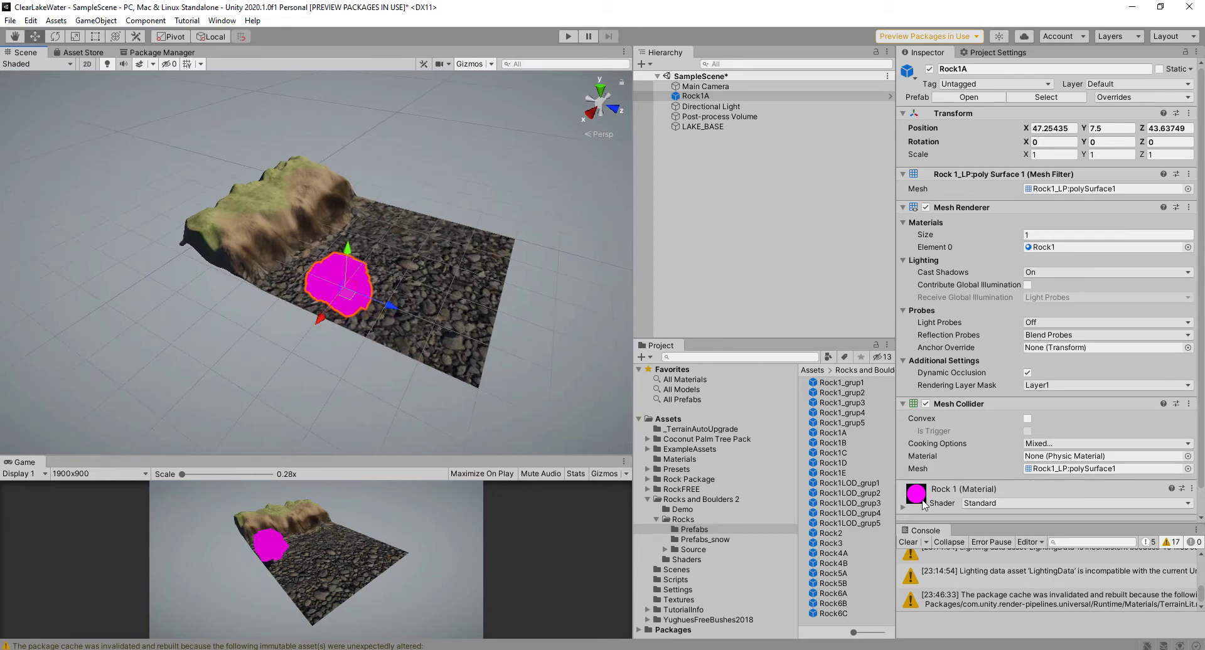
- Upgrade all project materials to UniversalRP materials and proceed with the overwrite
{"action": "scroll", "coordinate": [1013, 489], "scroll_direction": "down", "scroll_amount": 2}
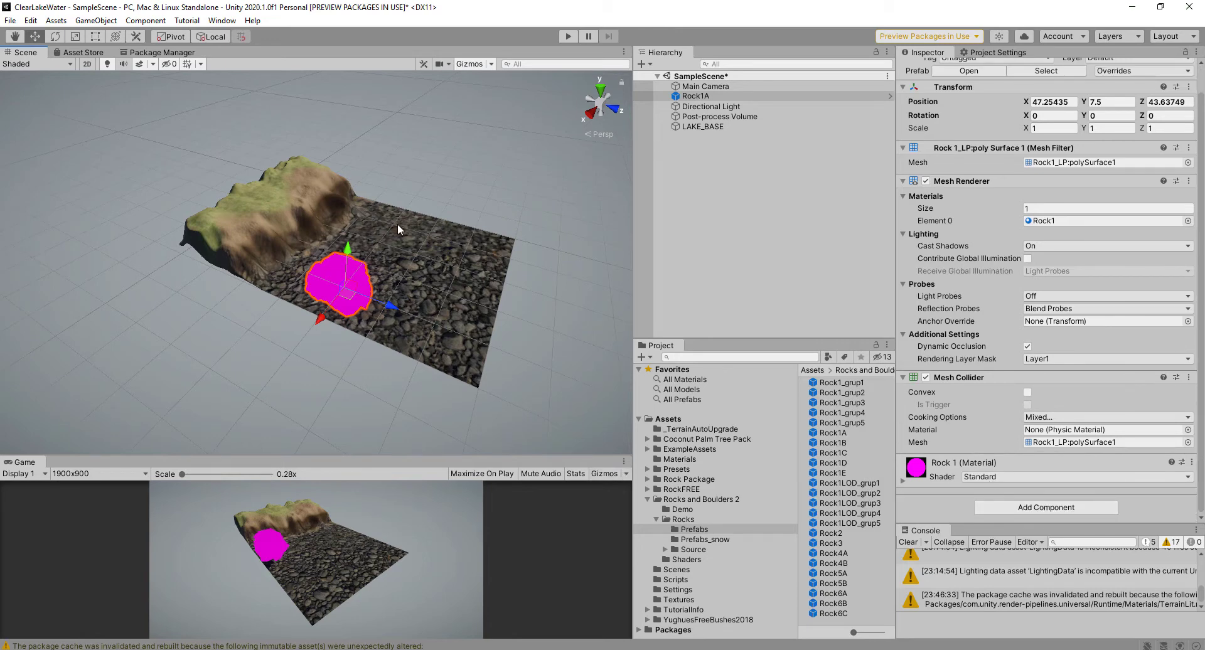
{"action": "left_click", "coordinate": [31, 21]}
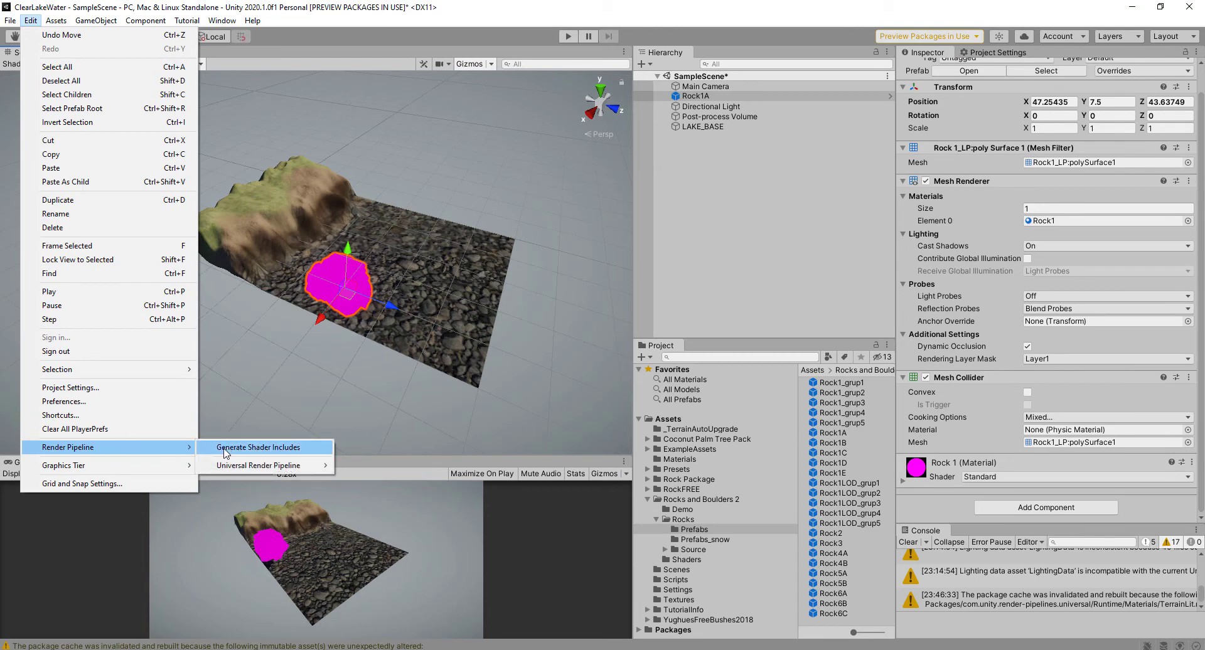
{"action": "mouse_move", "coordinate": [243, 466]}
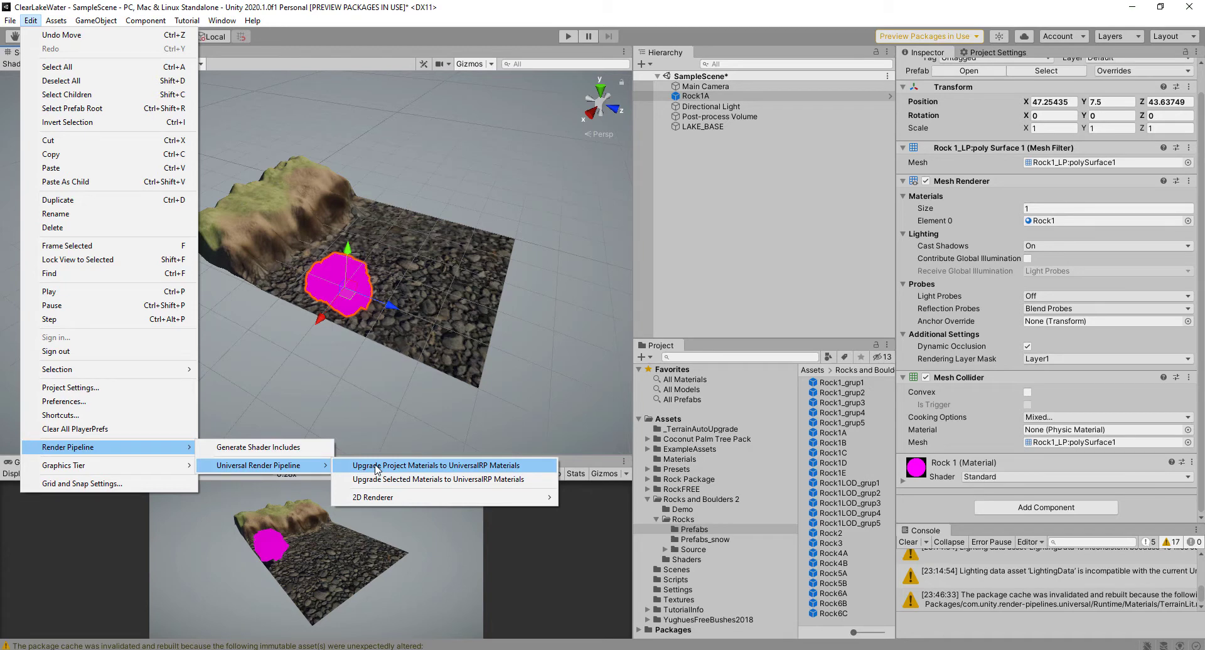
{"action": "left_click", "coordinate": [377, 466]}
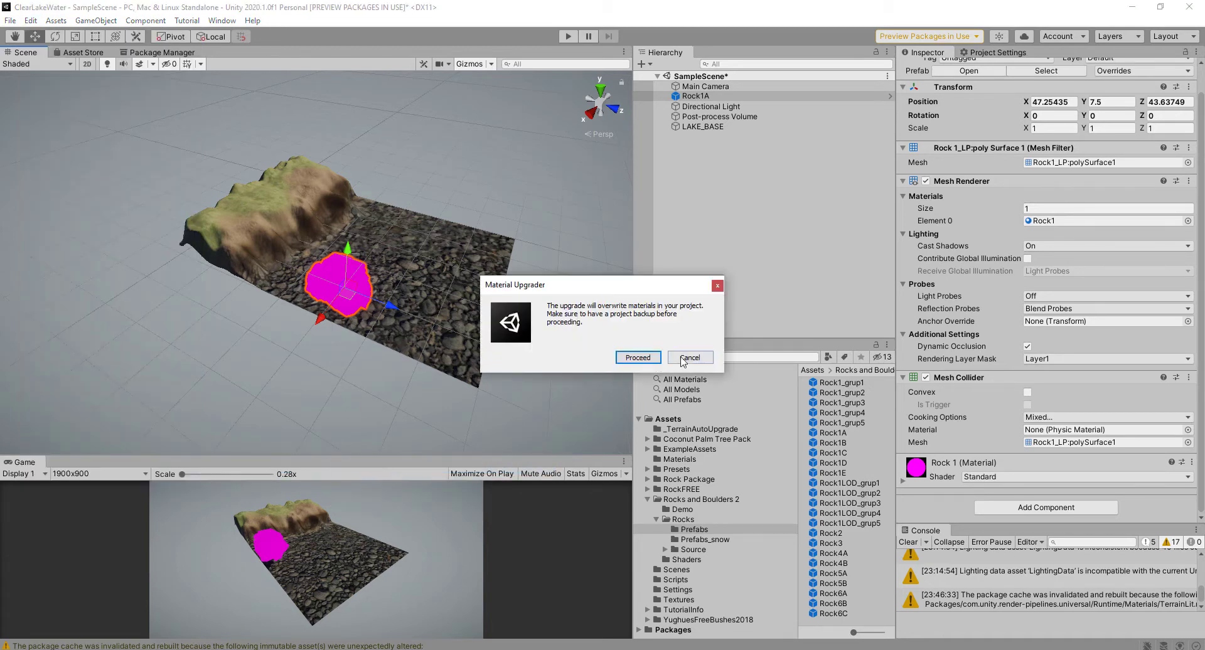
{"action": "left_click", "coordinate": [638, 358]}
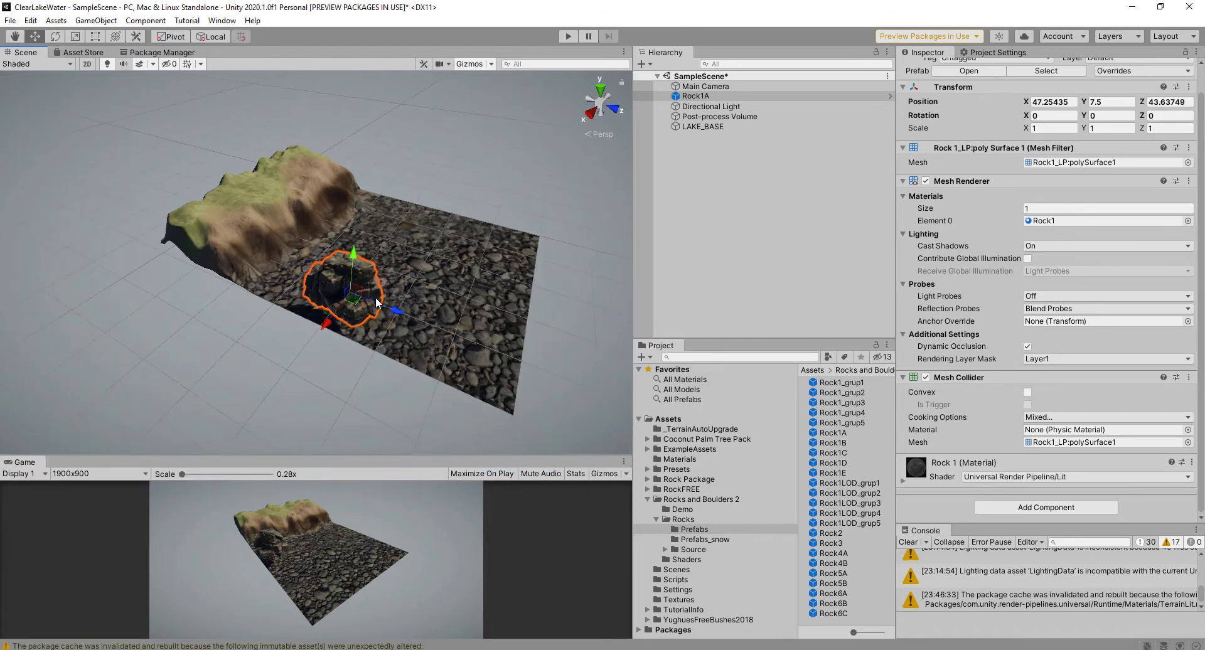
- Move Rock1A to the end of the cliff and scale it uniformly to about 1.79
{"action": "left_click_drag", "start_coordinate": [458, 339], "coordinate": [364, 203], "text": "alt"}
{"action": "left_click_drag", "start_coordinate": [289, 252], "coordinate": [268, 335]}
{"action": "left_click_drag", "start_coordinate": [365, 320], "coordinate": [369, 296], "text": "alt"}
{"action": "left_click_drag", "start_coordinate": [346, 223], "coordinate": [214, 186], "text": "alt"}
{"action": "left_click", "coordinate": [74, 37]}
{"action": "left_click_drag", "start_coordinate": [214, 232], "coordinate": [220, 213]}
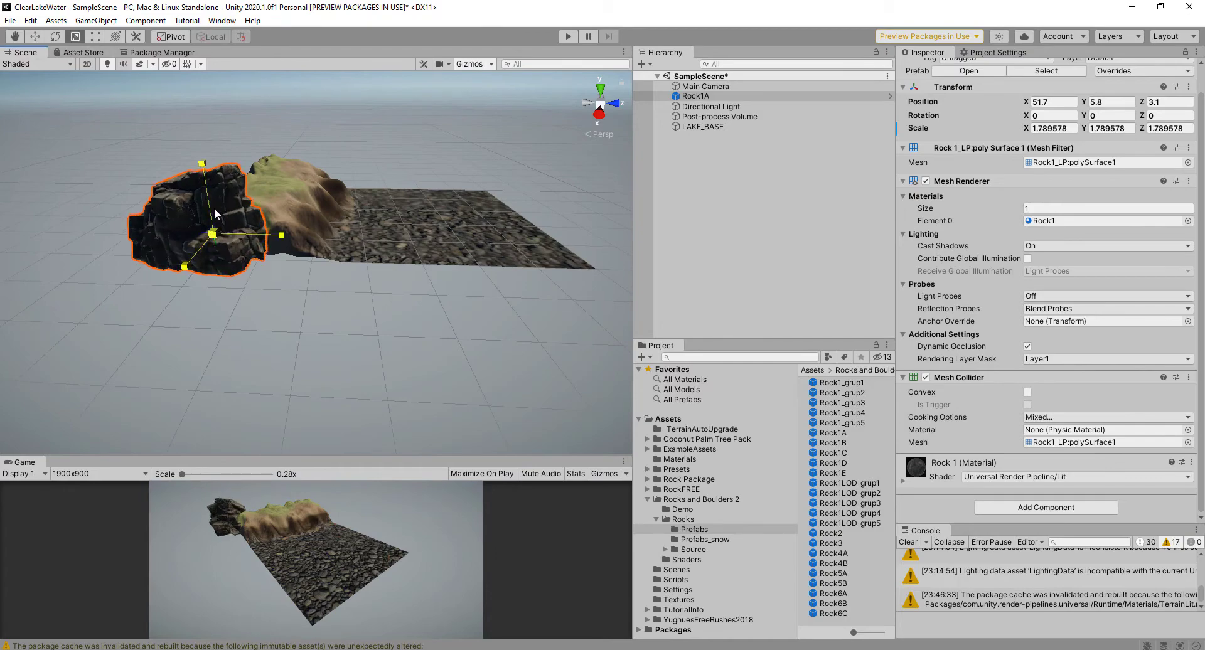
- Fit Rock1A against the cliff's end at about X 53.3, Y 2.9, Z 12.4, with a scale of about 1.38, 1.71, 1.38
{"action": "left_click", "coordinate": [35, 36]}
{"action": "left_click_drag", "start_coordinate": [302, 213], "coordinate": [291, 110], "text": "alt"}
{"action": "left_click_drag", "start_coordinate": [196, 123], "coordinate": [197, 133]}
{"action": "left_click_drag", "start_coordinate": [291, 110], "coordinate": [157, 264], "text": "alt"}
{"action": "left_click", "coordinate": [73, 264]}
{"action": "left_click", "coordinate": [105, 233]}
{"action": "left_click_drag", "start_coordinate": [188, 326], "coordinate": [301, 301], "text": "alt"}
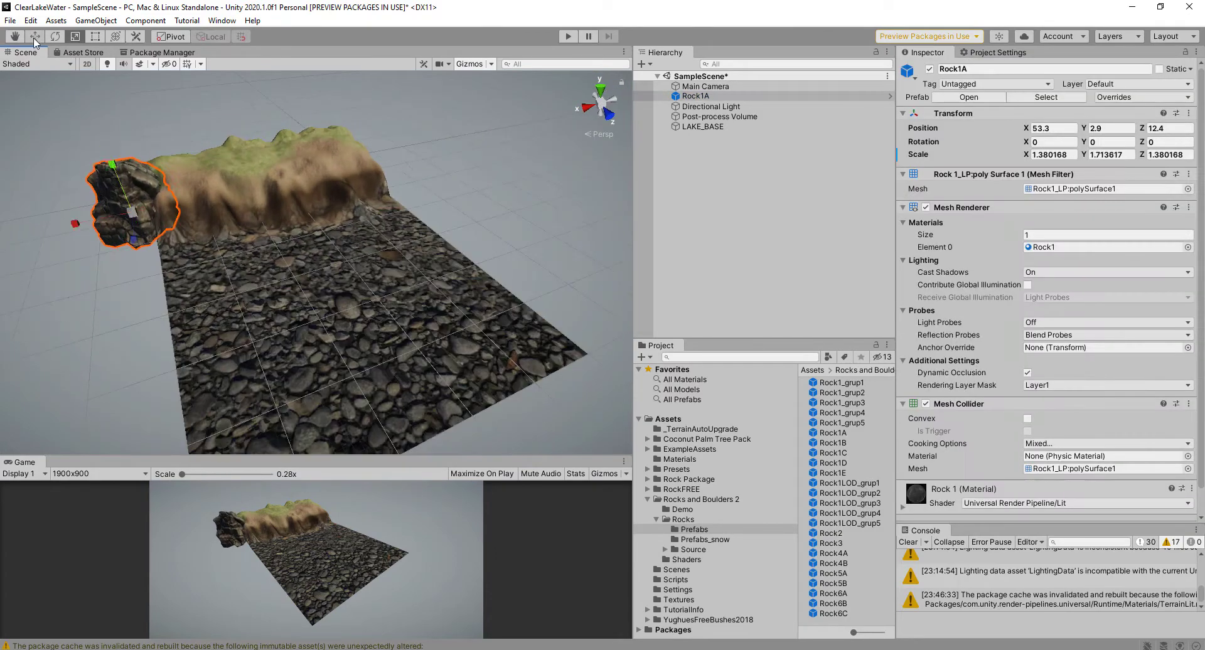
- Add the Rock5A prefab to the scene, enlarge it and move it to the cliff's opposite end
{"action": "left_click_drag", "start_coordinate": [402, 277], "coordinate": [238, 295], "text": "alt"}
{"action": "left_click", "coordinate": [833, 433]}
{"action": "left_click_drag", "start_coordinate": [833, 574], "coordinate": [357, 276]}
{"action": "left_click_drag", "start_coordinate": [351, 321], "coordinate": [383, 276]}
{"action": "left_click", "coordinate": [75, 36]}
{"action": "left_click_drag", "start_coordinate": [392, 244], "coordinate": [414, 221]}
{"action": "left_click", "coordinate": [35, 37]}
{"action": "left_click_drag", "start_coordinate": [349, 296], "coordinate": [516, 124]}
- Adjust Rock5A's scale to about 1.42, 1.53, 1.42 so that it stands taller at the cliff's back corner
{"action": "left_click", "coordinate": [75, 37]}
{"action": "left_click_drag", "start_coordinate": [379, 150], "coordinate": [380, 123]}
{"action": "left_click", "coordinate": [35, 36]}
{"action": "left_click_drag", "start_coordinate": [506, 199], "coordinate": [495, 276], "text": "alt"}
{"action": "left_click", "coordinate": [75, 37]}
{"action": "left_click_drag", "start_coordinate": [373, 108], "coordinate": [372, 117]}
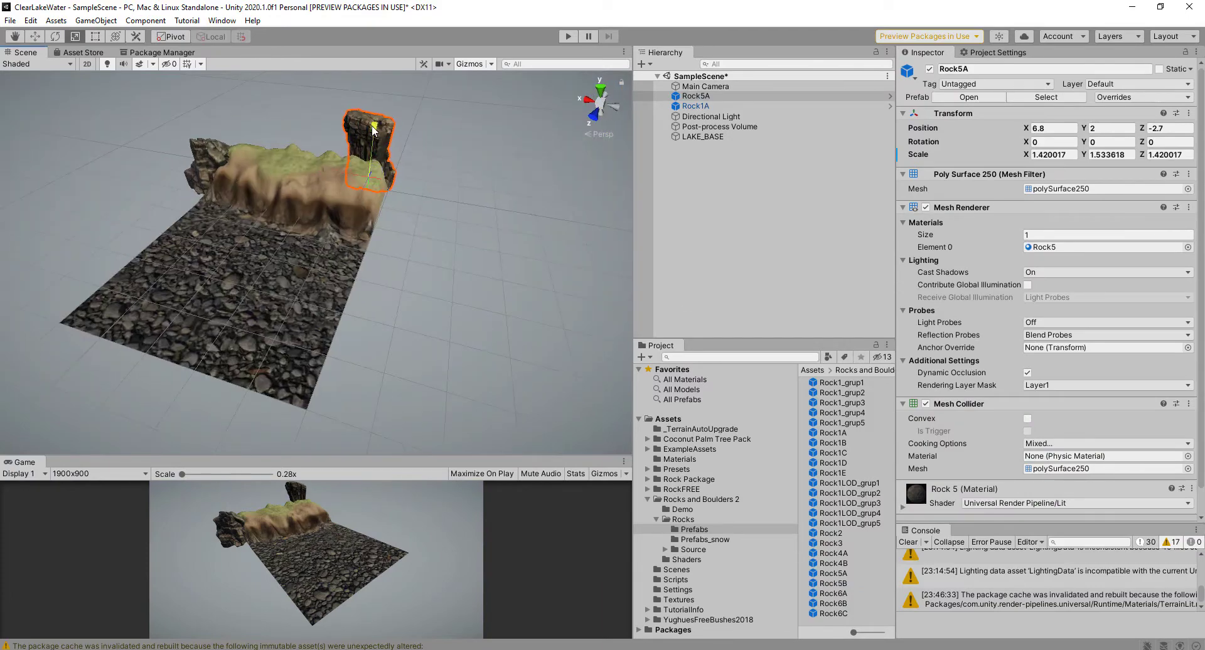
- Add the Rock3 prefab to the scene and move it above the back of the cliff
{"action": "left_click", "coordinate": [833, 573]}
{"action": "left_click", "coordinate": [831, 544]}
{"action": "left_click_drag", "start_coordinate": [831, 544], "coordinate": [304, 295]}
{"action": "left_click", "coordinate": [601, 89]}
{"action": "left_click", "coordinate": [35, 36]}
{"action": "left_click_drag", "start_coordinate": [251, 104], "coordinate": [339, 304]}
{"action": "left_click_drag", "start_coordinate": [339, 304], "coordinate": [439, 220], "text": "alt"}
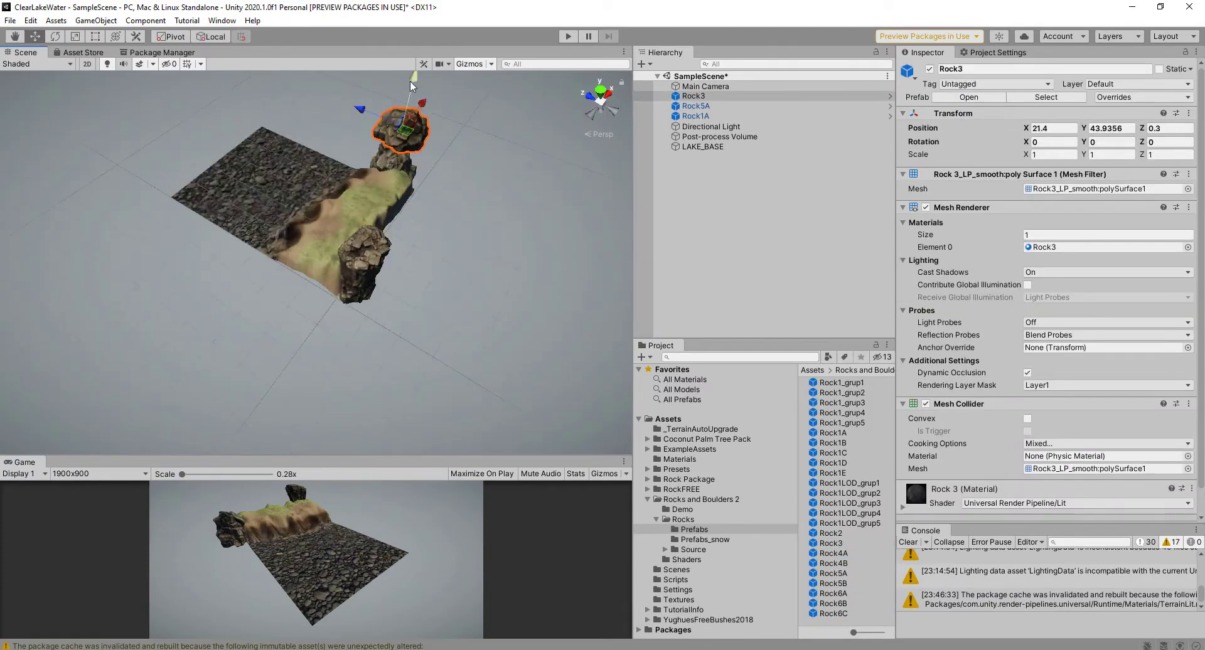
- Lower Rock3 into place beside the cliff and the neighbouring rock, and deselect it
{"action": "left_click_drag", "start_coordinate": [408, 94], "coordinate": [319, 211]}
{"action": "key", "text": "f"}
{"action": "left_click", "coordinate": [75, 36]}
{"action": "left_click_drag", "start_coordinate": [452, 270], "coordinate": [439, 188], "text": "alt"}
{"action": "left_click", "coordinate": [35, 36]}
{"action": "left_click_drag", "start_coordinate": [261, 219], "coordinate": [263, 248]}
{"action": "left_click_drag", "start_coordinate": [402, 207], "coordinate": [477, 279], "text": "alt"}
{"action": "left_click", "coordinate": [416, 274]}
- Preview further rock prefabs and add Rock6A to the scene near the cliff
{"action": "left_click", "coordinate": [841, 403]}
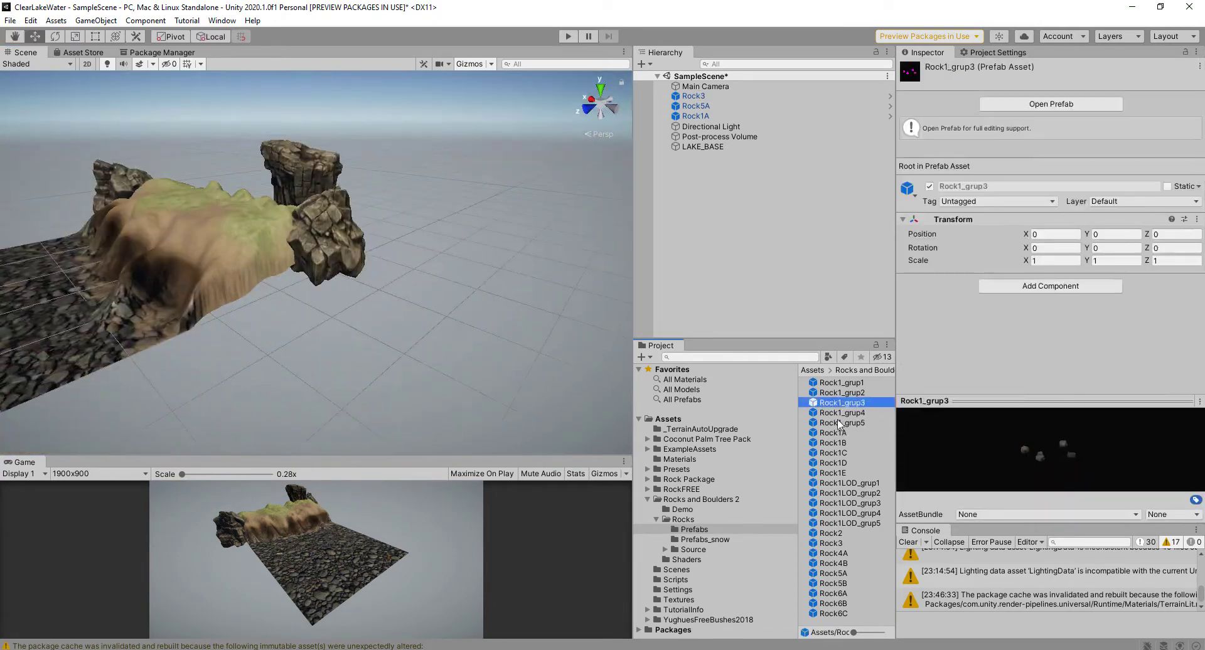
{"action": "left_click", "coordinate": [831, 541]}
{"action": "left_click", "coordinate": [834, 584]}
{"action": "left_click", "coordinate": [834, 594]}
{"action": "left_click_drag", "start_coordinate": [834, 594], "coordinate": [330, 308]}
{"action": "left_click_drag", "start_coordinate": [351, 251], "coordinate": [440, 295], "text": "alt"}
{"action": "left_click_drag", "start_coordinate": [401, 339], "coordinate": [351, 207]}
- Move Rock6A to the open side of the cliff at about X -4.7, Y 6.2, Z 16
{"action": "left_click_drag", "start_coordinate": [332, 208], "coordinate": [332, 263]}
{"action": "left_click_drag", "start_coordinate": [402, 301], "coordinate": [475, 417], "text": "alt"}
{"action": "left_click_drag", "start_coordinate": [398, 369], "coordinate": [367, 314]}
{"action": "left_click_drag", "start_coordinate": [352, 326], "coordinate": [123, 169], "text": "alt"}
{"action": "left_click_drag", "start_coordinate": [183, 244], "coordinate": [157, 244]}
{"action": "left_click_drag", "start_coordinate": [188, 207], "coordinate": [317, 280], "text": "alt"}
- Rotate Rock6A to 90 degrees about Z and set it against the cliff side at about X 0.78, Y 4.9, Z 10.87
{"action": "key", "text": "e"}
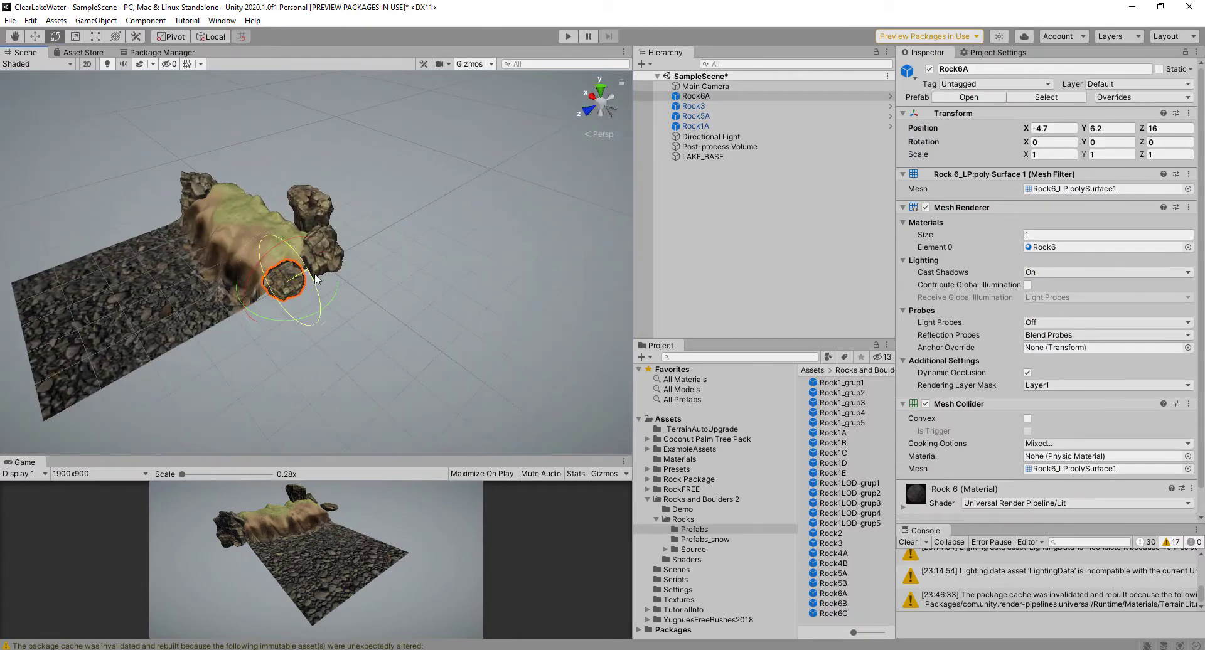
{"action": "scroll", "coordinate": [301, 239], "scroll_direction": "up", "scroll_amount": 10}
{"action": "left_click_drag", "start_coordinate": [186, 212], "coordinate": [402, 220], "text": "alt"}
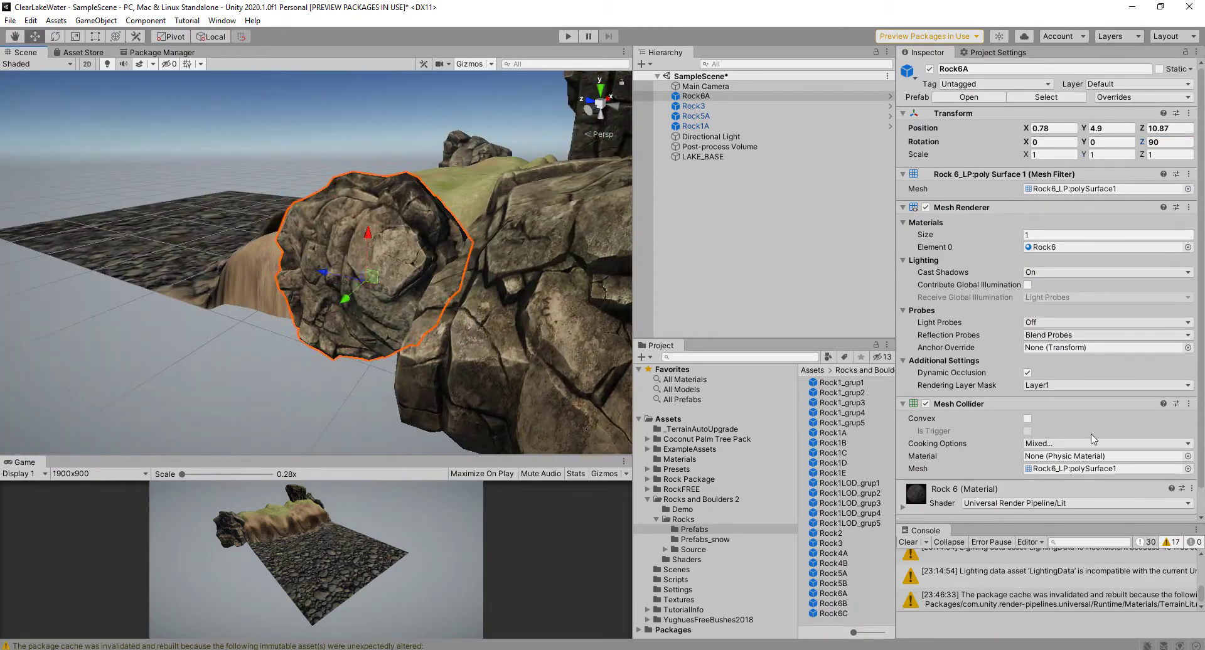
- Add the Rock4A prefab next to Rock6A at the cliff side and scale it uniformly to about 2.55
{"action": "left_click", "coordinate": [833, 554]}
{"action": "left_click_drag", "start_coordinate": [834, 554], "coordinate": [351, 352]}
{"action": "key", "text": "r"}
{"action": "left_click_drag", "start_coordinate": [352, 351], "coordinate": [402, 339]}
{"action": "left_click_drag", "start_coordinate": [402, 301], "coordinate": [473, 317], "text": "alt"}
{"action": "left_click_drag", "start_coordinate": [193, 283], "coordinate": [194, 295]}
{"action": "left_click_drag", "start_coordinate": [447, 270], "coordinate": [326, 295], "text": "alt"}
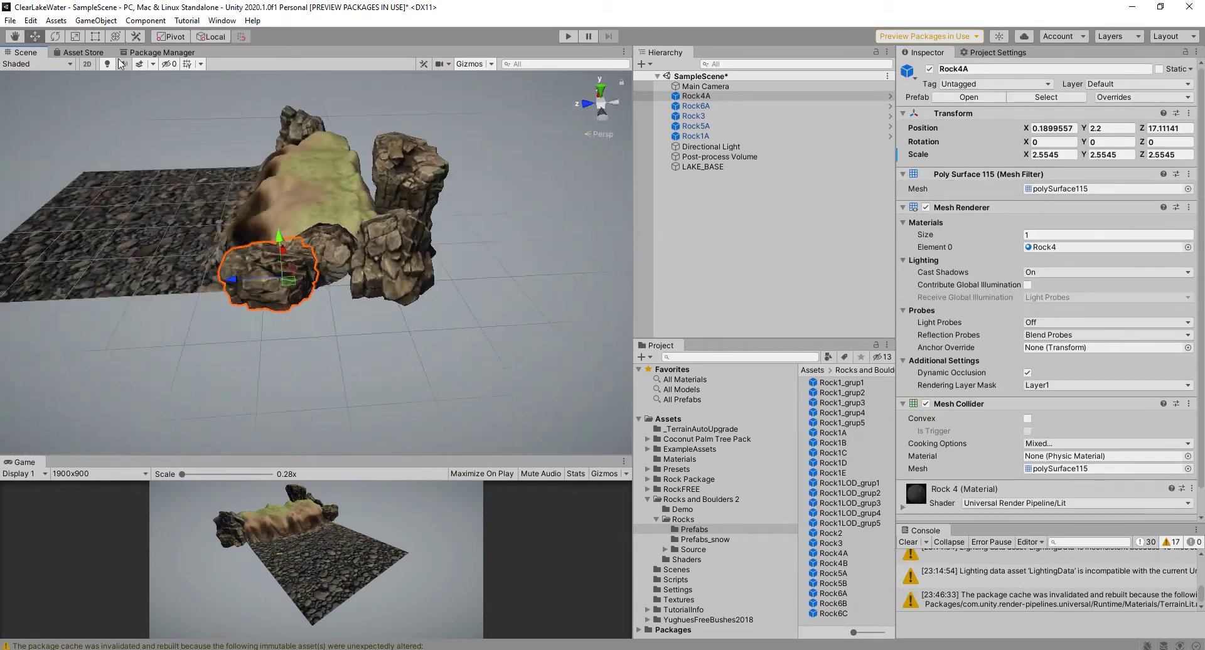
- Raise and rotate Rock4A, then reposition it among the rocks beside the cliff
{"action": "left_click_drag", "start_coordinate": [263, 245], "coordinate": [264, 208]}
{"action": "left_click_drag", "start_coordinate": [263, 326], "coordinate": [461, 151], "text": "alt"}
{"action": "left_click_drag", "start_coordinate": [157, 182], "coordinate": [158, 156]}
{"action": "left_click_drag", "start_coordinate": [302, 208], "coordinate": [573, 333], "text": "alt"}
{"action": "key", "text": "e"}
{"action": "left_click_drag", "start_coordinate": [452, 301], "coordinate": [351, 351]}
{"action": "key", "text": "w"}
{"action": "left_click_drag", "start_coordinate": [351, 157], "coordinate": [378, 144]}
{"action": "left_click_drag", "start_coordinate": [378, 189], "coordinate": [282, 208], "text": "alt"}
- Add the Rock5B prefab to the scene and move it toward the front corner of the cliff
{"action": "left_click", "coordinate": [841, 393]}
{"action": "left_click", "coordinate": [838, 584]}
{"action": "key", "text": "r"}
{"action": "left_click_drag", "start_coordinate": [842, 585], "coordinate": [327, 239]}
{"action": "key", "text": "w"}
{"action": "left_click_drag", "start_coordinate": [263, 252], "coordinate": [289, 314], "text": "alt"}
{"action": "left_click", "coordinate": [483, 220]}
{"action": "left_click", "coordinate": [135, 185]}
{"action": "left_click_drag", "start_coordinate": [135, 182], "coordinate": [433, 320]}
{"action": "left_click_drag", "start_coordinate": [433, 320], "coordinate": [465, 226], "text": "alt"}
- Scale Rock5B to about 3.44, 7.40, 4.14
{"action": "key", "text": "r"}
{"action": "left_click_drag", "start_coordinate": [464, 226], "coordinate": [597, 309], "text": "alt"}
{"action": "left_click_drag", "start_coordinate": [515, 251], "coordinate": [511, 207]}
{"action": "key", "text": "w"}
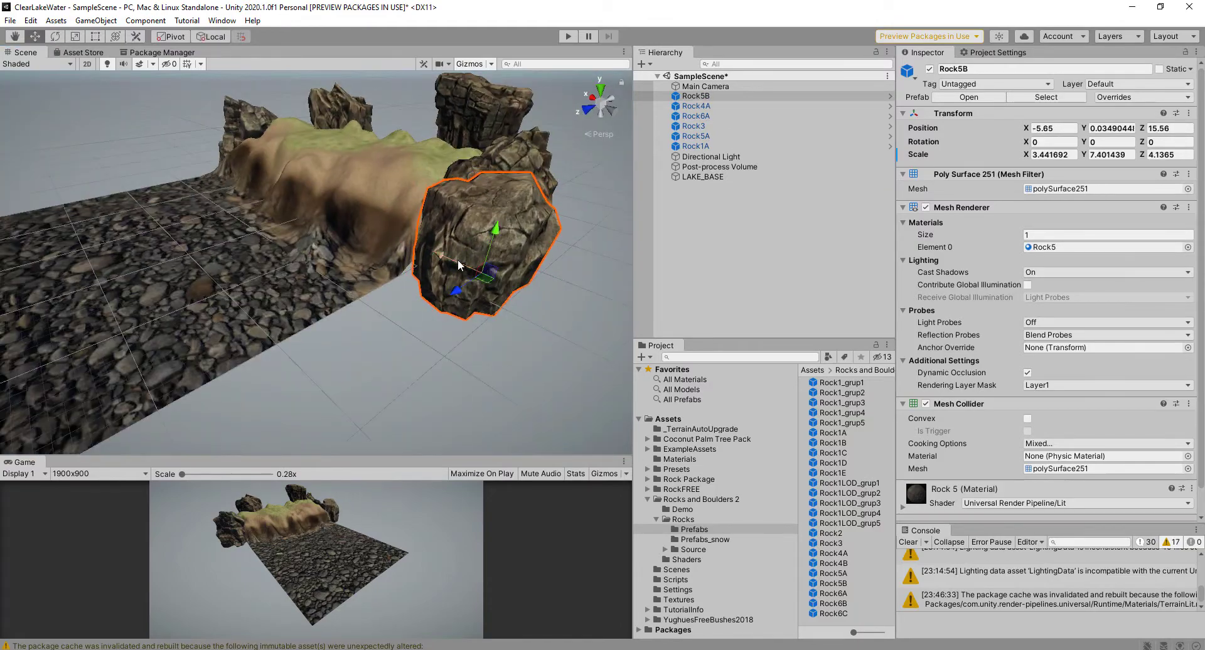
- Shift Rock5B against the cliff's front corner to cover the exposed edge
{"action": "left_click_drag", "start_coordinate": [317, 326], "coordinate": [503, 308]}
{"action": "left_click_drag", "start_coordinate": [502, 307], "coordinate": [389, 314]}
{"action": "left_click", "coordinate": [392, 314]}
{"action": "left_click_drag", "start_coordinate": [413, 431], "coordinate": [407, 383]}
{"action": "left_click_drag", "start_coordinate": [406, 383], "coordinate": [515, 228], "text": "alt"}
- Duplicate Rock1A and move the copy behind the cliff to about X 24.7, Y 2.9, Z -4.9
{"action": "left_click", "coordinate": [533, 339]}
{"action": "left_click", "coordinate": [832, 434]}
{"action": "left_click", "coordinate": [830, 444]}
{"action": "left_click", "coordinate": [830, 435]}
{"action": "left_click", "coordinate": [838, 393]}
{"action": "left_click", "coordinate": [298, 132]}
{"action": "key", "text": "ctrl+d"}
{"action": "left_click_drag", "start_coordinate": [314, 141], "coordinate": [368, 148]}
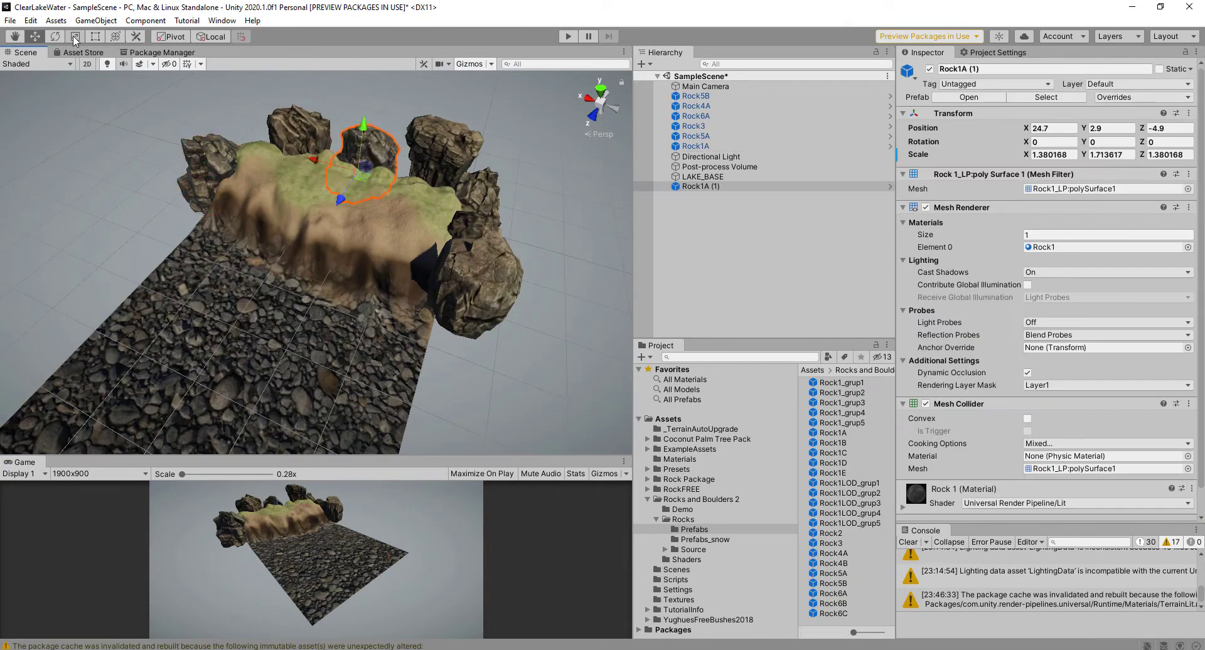
- Rotate and resize the Rock1A copy, and reposition it in the gap behind the cliff
{"action": "key", "text": "e"}
{"action": "left_click_drag", "start_coordinate": [352, 204], "coordinate": [182, 125]}
{"action": "key", "text": "r"}
{"action": "left_click_drag", "start_coordinate": [344, 168], "coordinate": [376, 164]}
{"action": "left_click_drag", "start_coordinate": [377, 251], "coordinate": [207, 270], "text": "alt"}
{"action": "key", "text": "w"}
{"action": "left_click_drag", "start_coordinate": [402, 207], "coordinate": [565, 119]}
- Add the Rock4B prefab at the back of the cliff and enlarge it
{"action": "left_click", "coordinate": [834, 563]}
{"action": "left_click_drag", "start_coordinate": [833, 564], "coordinate": [193, 193]}
{"action": "left_click_drag", "start_coordinate": [193, 251], "coordinate": [326, 276], "text": "alt"}
{"action": "left_click_drag", "start_coordinate": [238, 264], "coordinate": [207, 254]}
{"action": "key", "text": "r"}
{"action": "left_click_drag", "start_coordinate": [178, 251], "coordinate": [251, 226]}
- Settle Rock4B at about X 48.9, Y 5.9, Z -1.6 with a scale of about 5.74, 7.60, 5.74, and deselect it
{"action": "left_click_drag", "start_coordinate": [251, 313], "coordinate": [411, 372], "text": "alt"}
{"action": "key", "text": "w"}
{"action": "left_click_drag", "start_coordinate": [237, 386], "coordinate": [229, 353]}
{"action": "left_click_drag", "start_coordinate": [351, 327], "coordinate": [402, 208], "text": "alt"}
{"action": "key", "text": "r"}
{"action": "left_click_drag", "start_coordinate": [271, 248], "coordinate": [261, 251]}
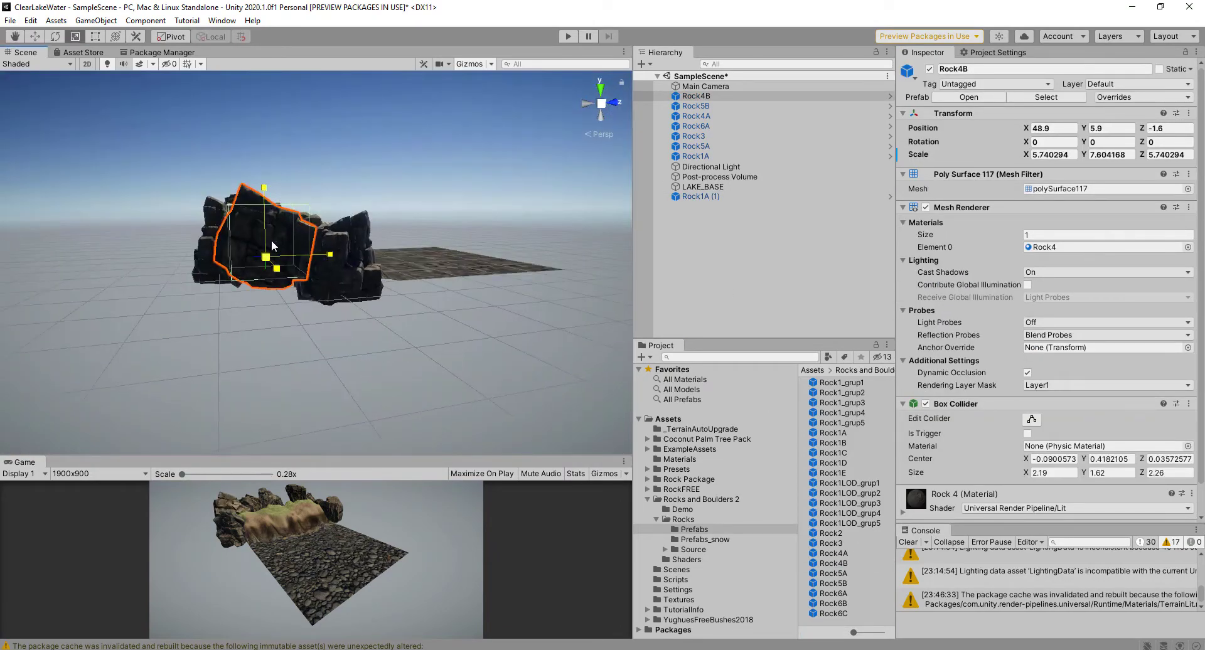
{"action": "left_click", "coordinate": [440, 352]}
{"action": "left_click_drag", "start_coordinate": [439, 263], "coordinate": [352, 276], "text": "alt"}
{"action": "left_click", "coordinate": [405, 249]}
{"action": "key", "text": "w"}
- Add the Rock2 prefab behind the cliff, enlarge it, move it into the rock row, and deselect it
{"action": "left_click", "coordinate": [842, 383]}
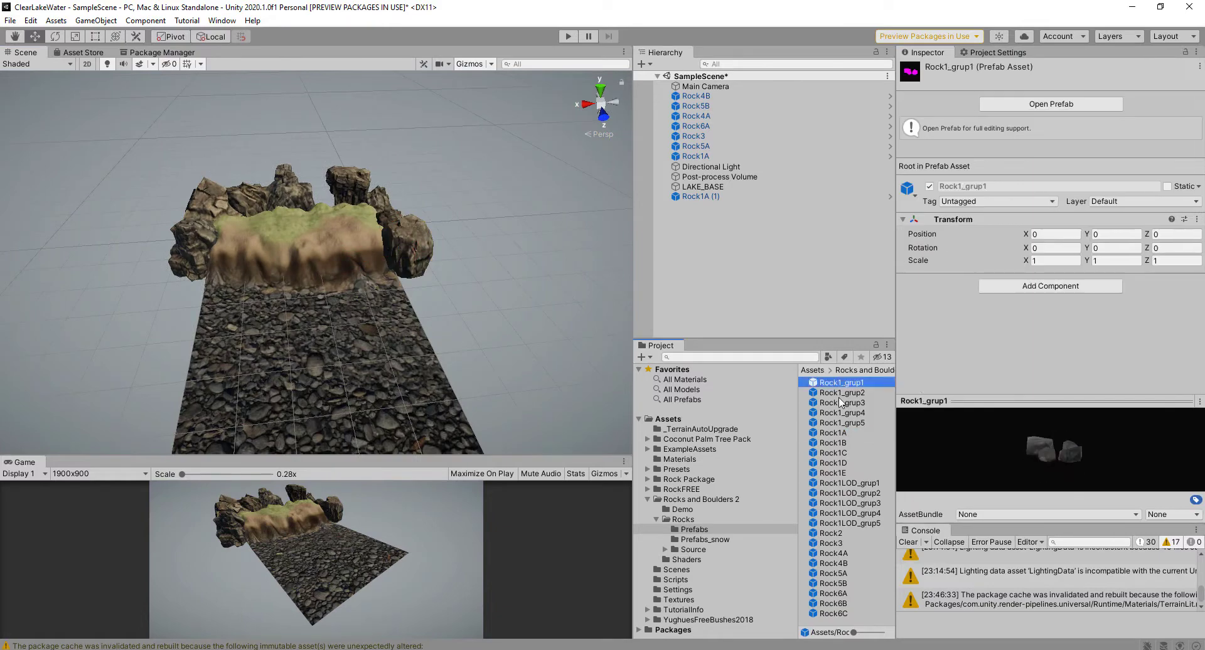
{"action": "left_click", "coordinate": [834, 564]}
{"action": "left_click", "coordinate": [836, 585]}
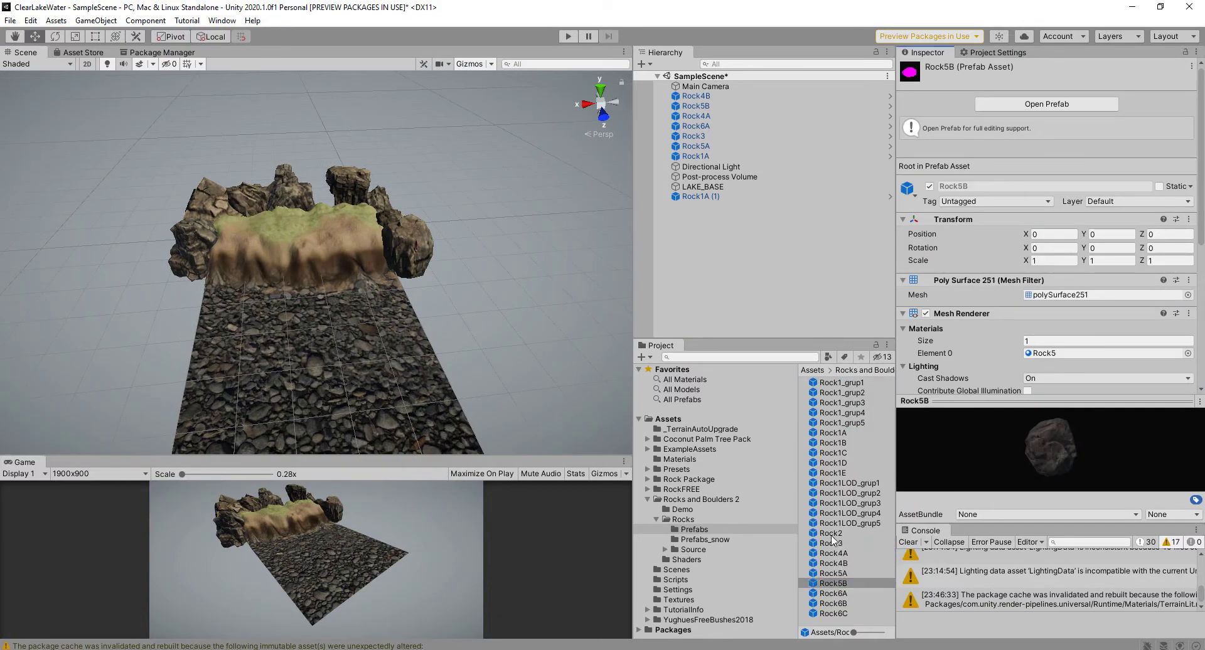
{"action": "left_click_drag", "start_coordinate": [832, 534], "coordinate": [316, 220]}
{"action": "key", "text": "r"}
{"action": "left_click_drag", "start_coordinate": [316, 220], "coordinate": [376, 214]}
{"action": "left_click_drag", "start_coordinate": [440, 289], "coordinate": [477, 207], "text": "alt"}
{"action": "left_click_drag", "start_coordinate": [350, 220], "coordinate": [350, 188]}
{"action": "left_click_drag", "start_coordinate": [389, 264], "coordinate": [565, 316], "text": "alt"}
{"action": "left_click", "coordinate": [520, 272]}
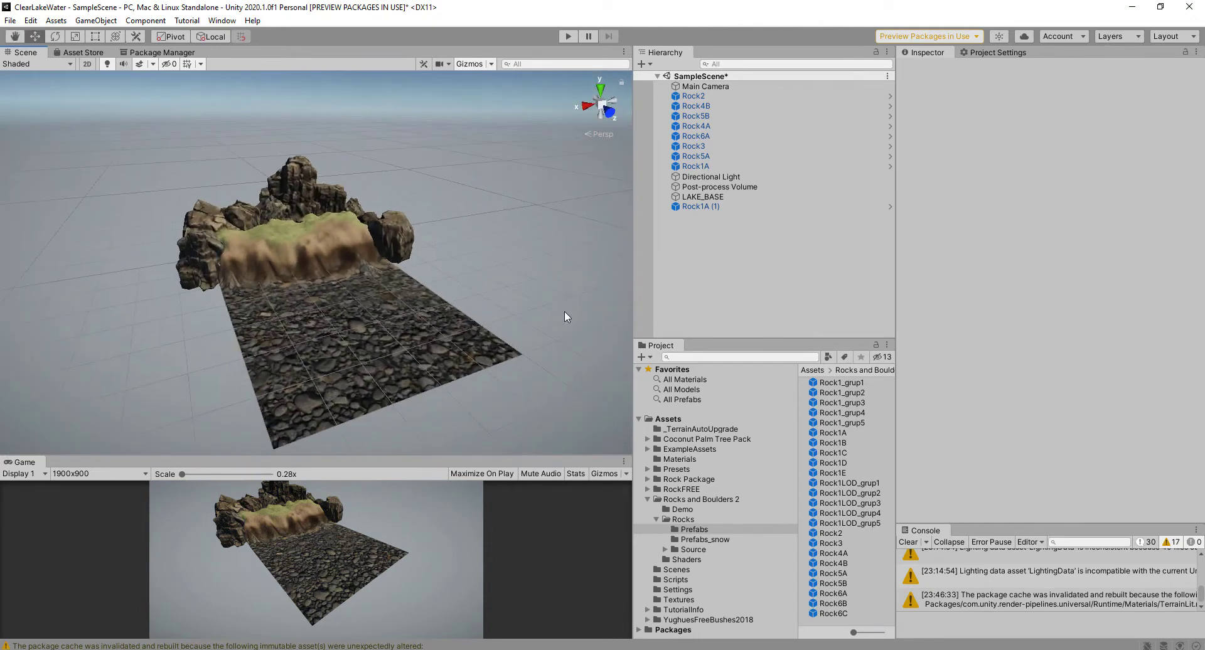
- Browse the Rock Package prefabs and the RockFREE mesh folder to preview the available rock models
{"action": "left_click_drag", "start_coordinate": [318, 292], "coordinate": [286, 322], "text": "alt"}
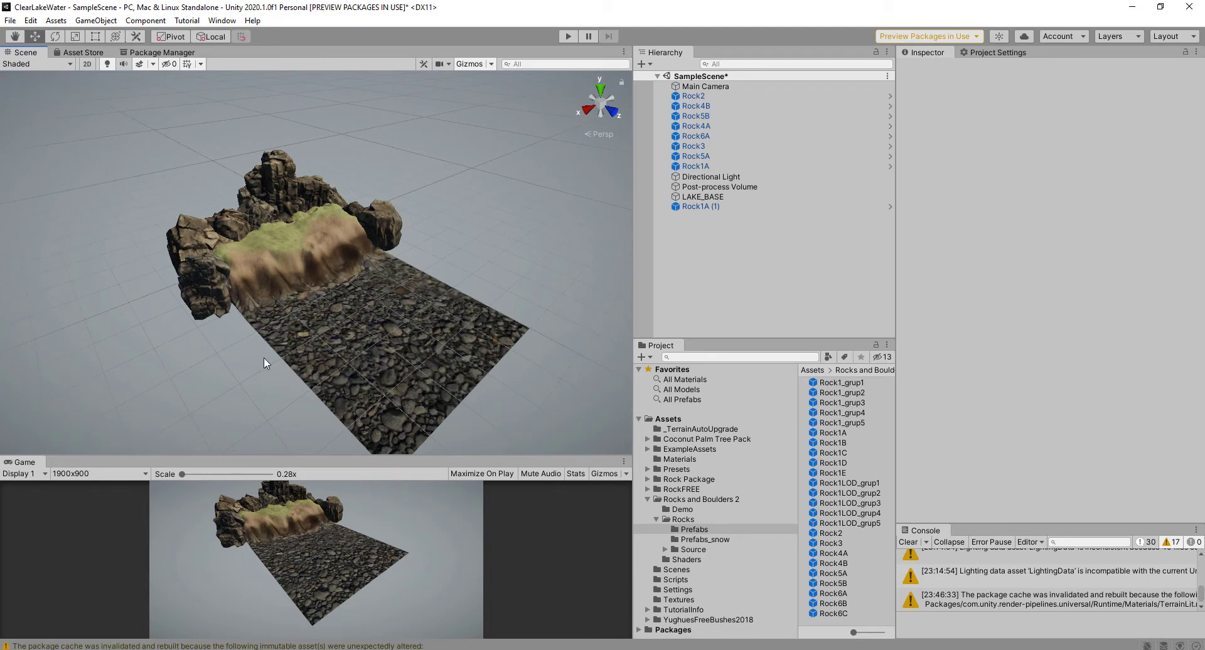
{"action": "left_click_drag", "start_coordinate": [386, 352], "coordinate": [312, 265], "text": "alt"}
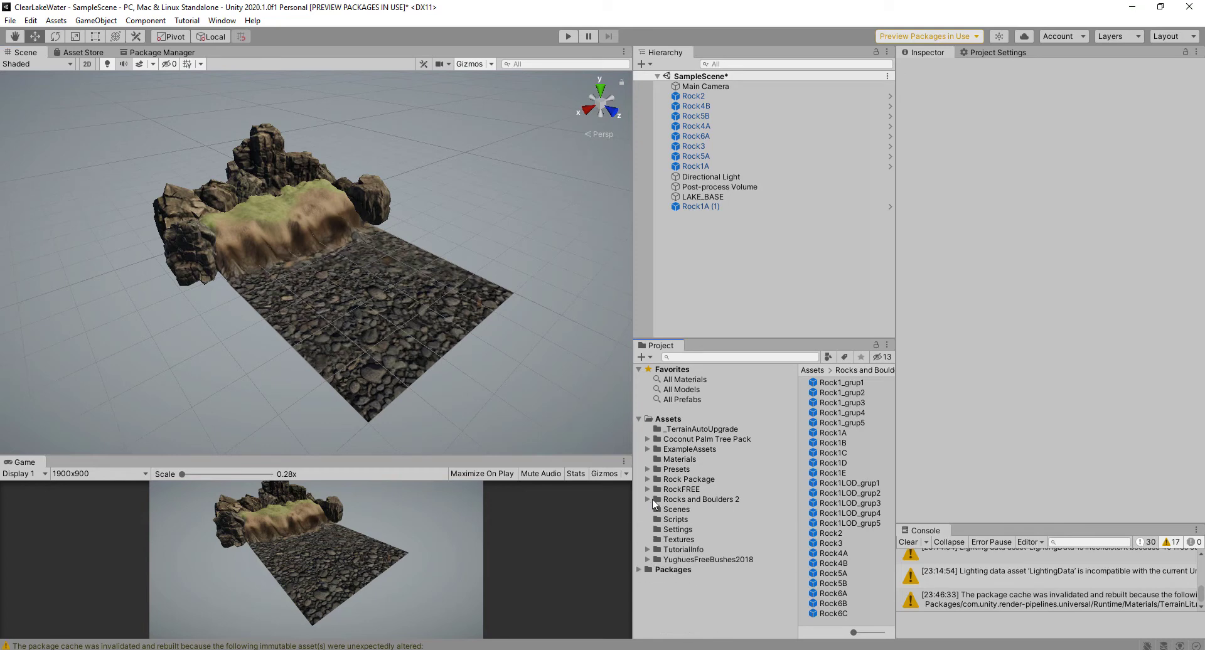
{"action": "left_click", "coordinate": [703, 481]}
{"action": "double_click", "coordinate": [833, 403]}
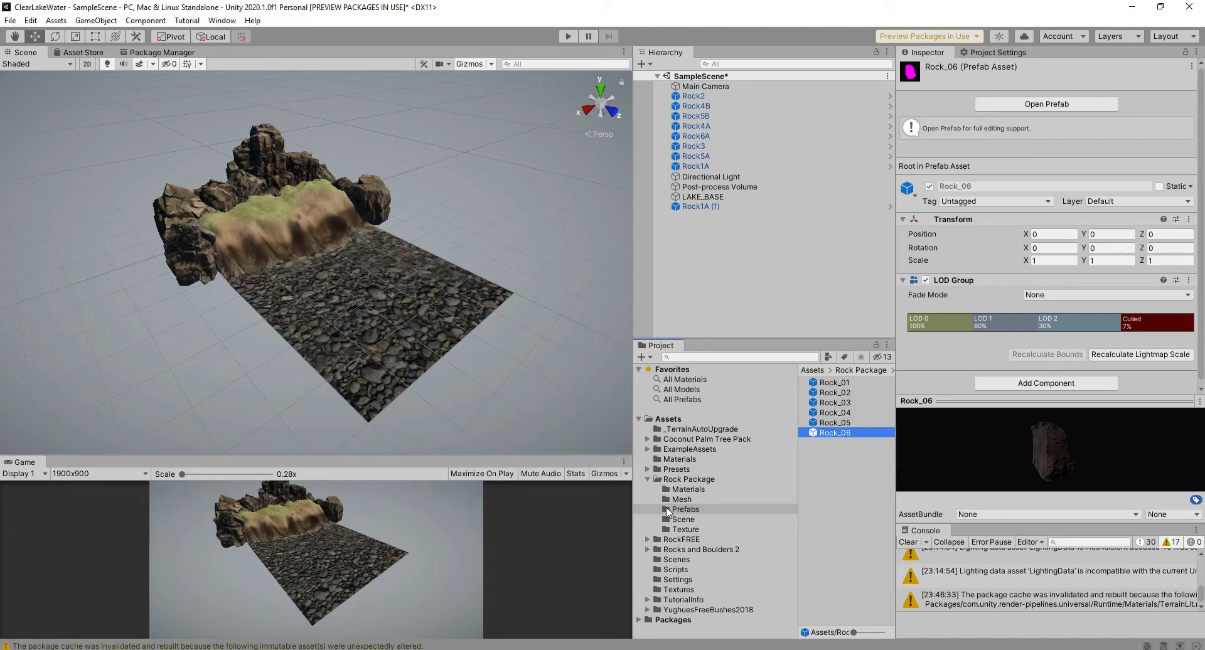
{"action": "left_click", "coordinate": [703, 550]}
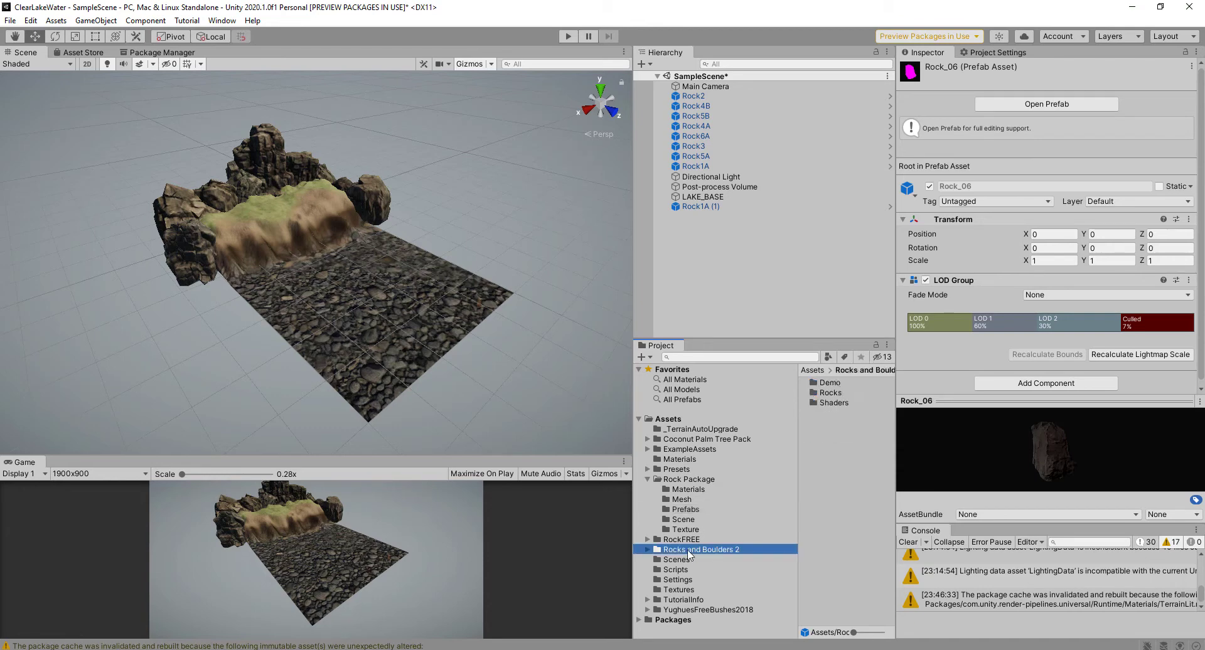
{"action": "double_click", "coordinate": [830, 404]}
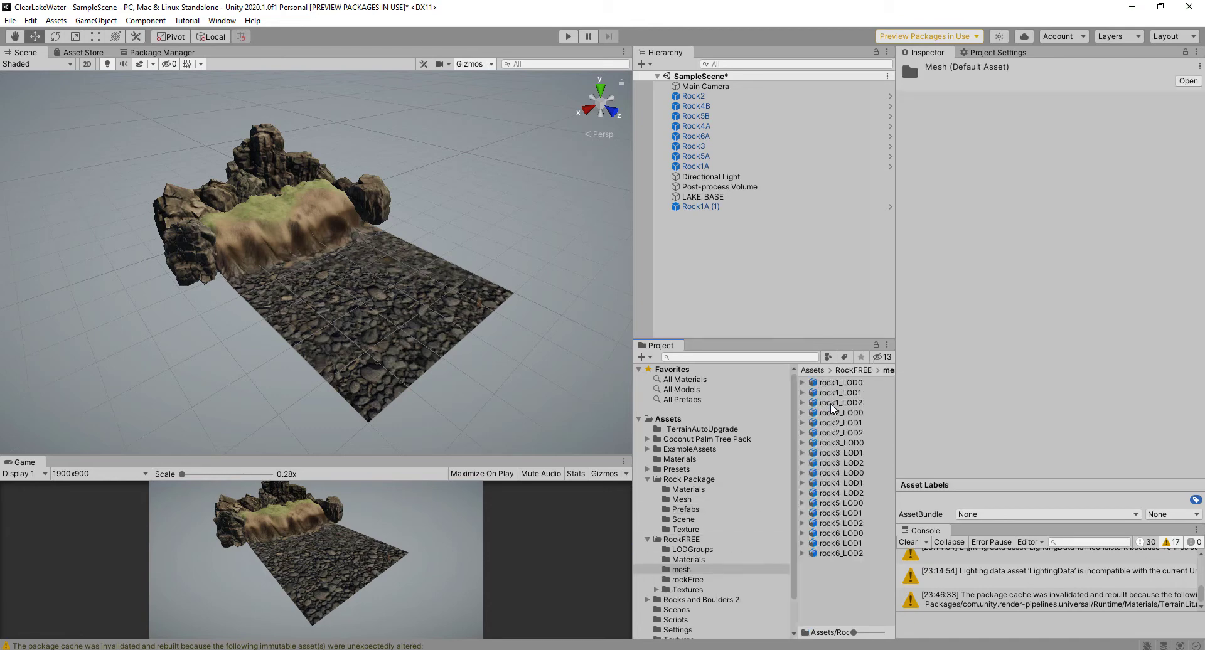
{"action": "left_click", "coordinate": [833, 403]}
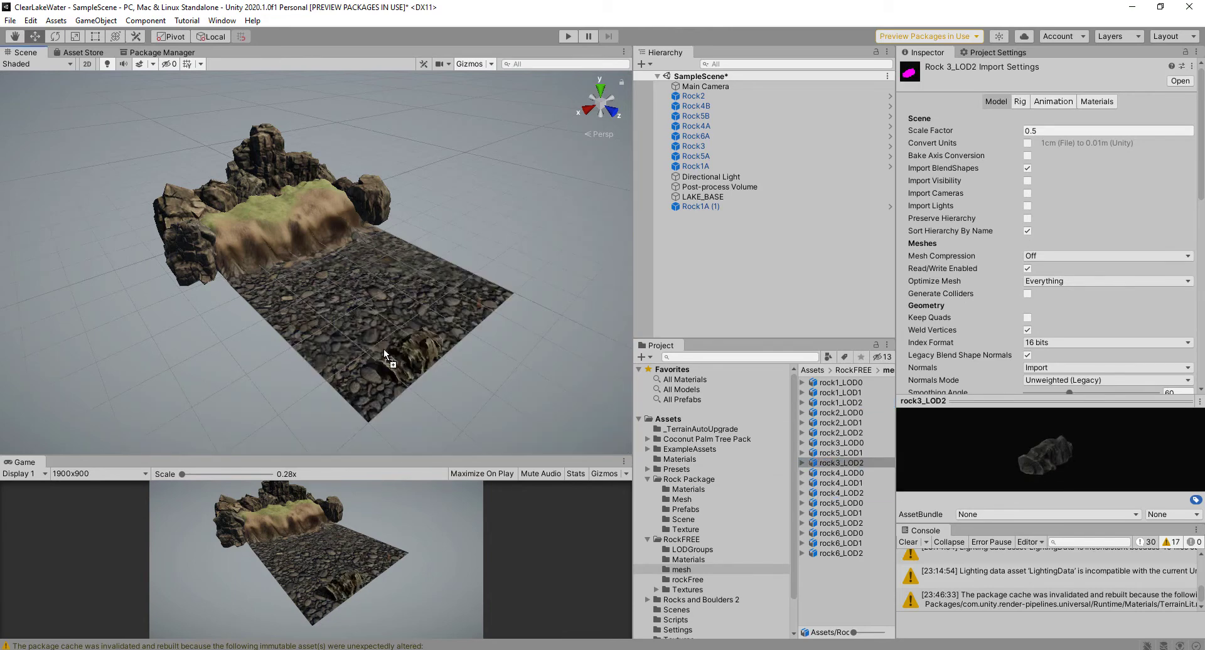
- Place rock3_LOD2 in front of the cliff's end at about X 46.7, Y 0, Z 32.9, with a Y rotation of 90
{"action": "left_click_drag", "start_coordinate": [264, 302], "coordinate": [261, 305]}
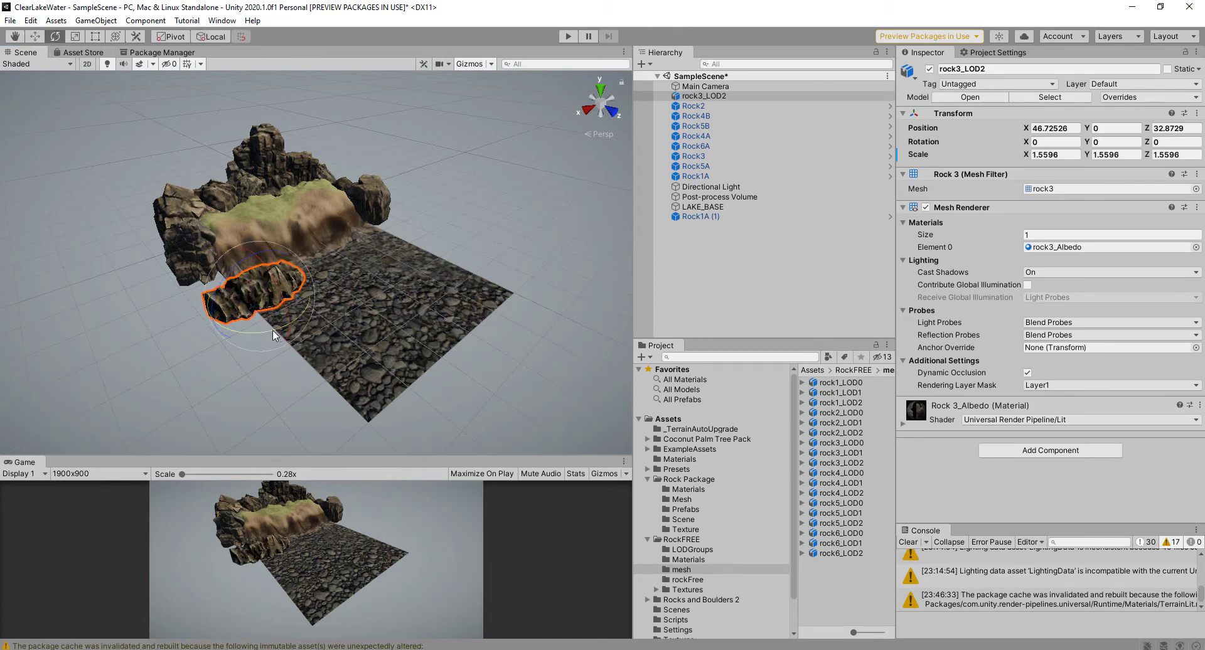
{"action": "left_click_drag", "start_coordinate": [273, 330], "coordinate": [113, 330]}
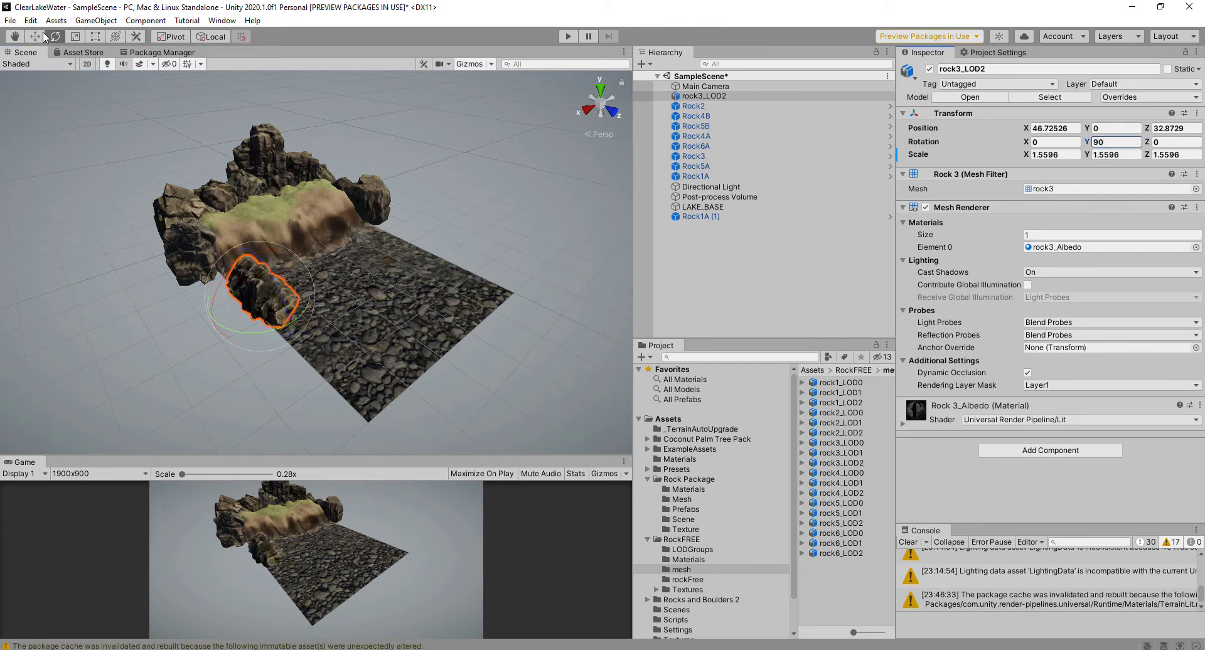
{"action": "left_click_drag", "start_coordinate": [307, 241], "coordinate": [12, 345], "text": "alt"}
- Add rock6_LOD2 beside rock3_LOD2, set its X rotation to 90, and move it to about X 52.5, Z 46.6
{"action": "left_click", "coordinate": [842, 553]}
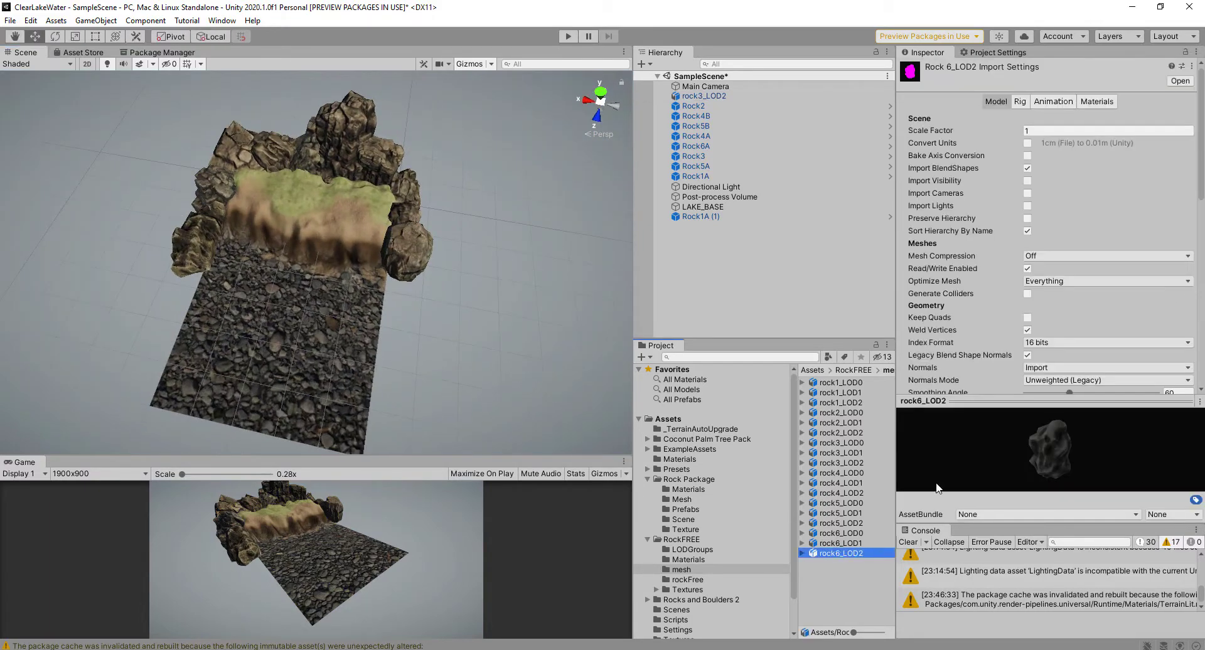
{"action": "left_click_drag", "start_coordinate": [841, 553], "coordinate": [342, 319]}
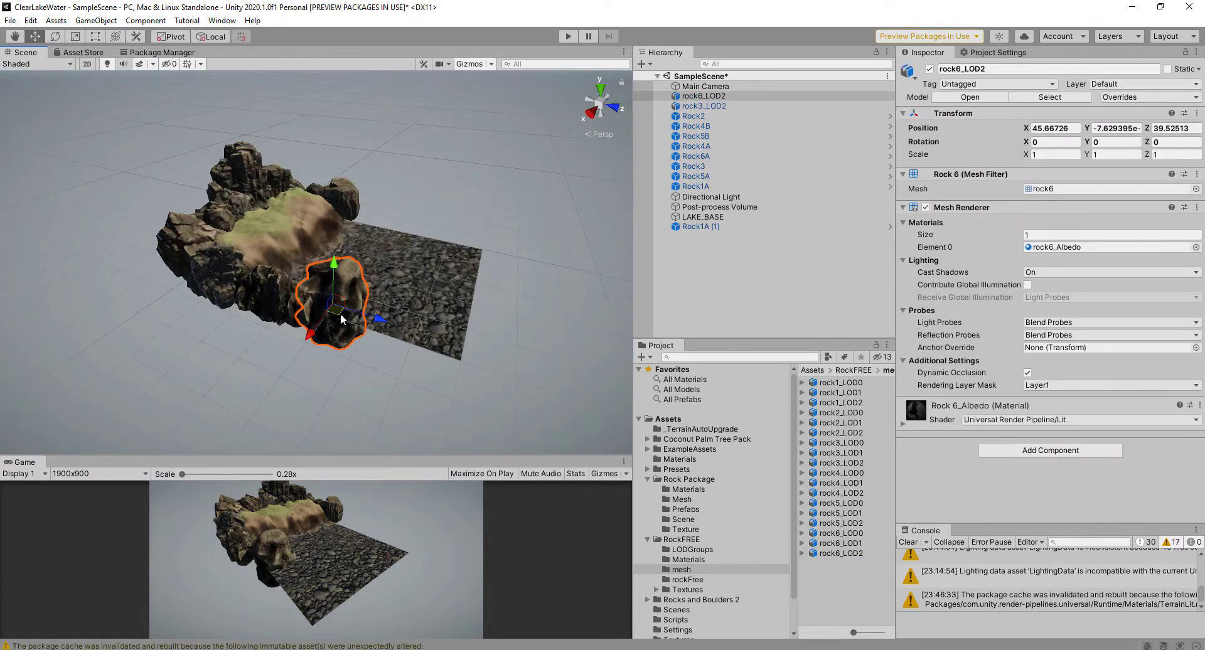
{"action": "left_click", "coordinate": [1061, 142]}
{"action": "type", "text": "90"}
{"action": "left_click_drag", "start_coordinate": [425, 312], "coordinate": [251, 289], "text": "alt"}
{"action": "key", "text": "w"}
{"action": "left_click_drag", "start_coordinate": [180, 276], "coordinate": [148, 298]}
- Scale rock6_LOD2 down to about 0.72, 0.87, 0.64, raise it to Y 4.5, and deselect it
{"action": "left_click_drag", "start_coordinate": [208, 301], "coordinate": [409, 176], "text": "alt"}
{"action": "key", "text": "r"}
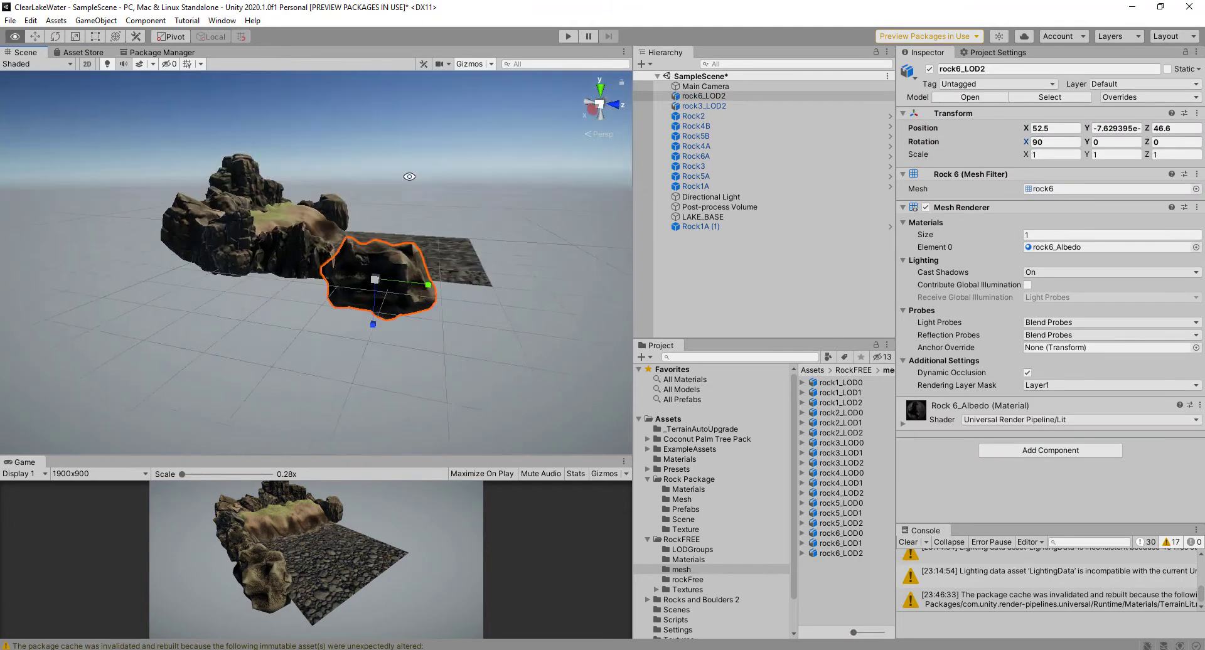
{"action": "left_click_drag", "start_coordinate": [375, 332], "coordinate": [105, 413]}
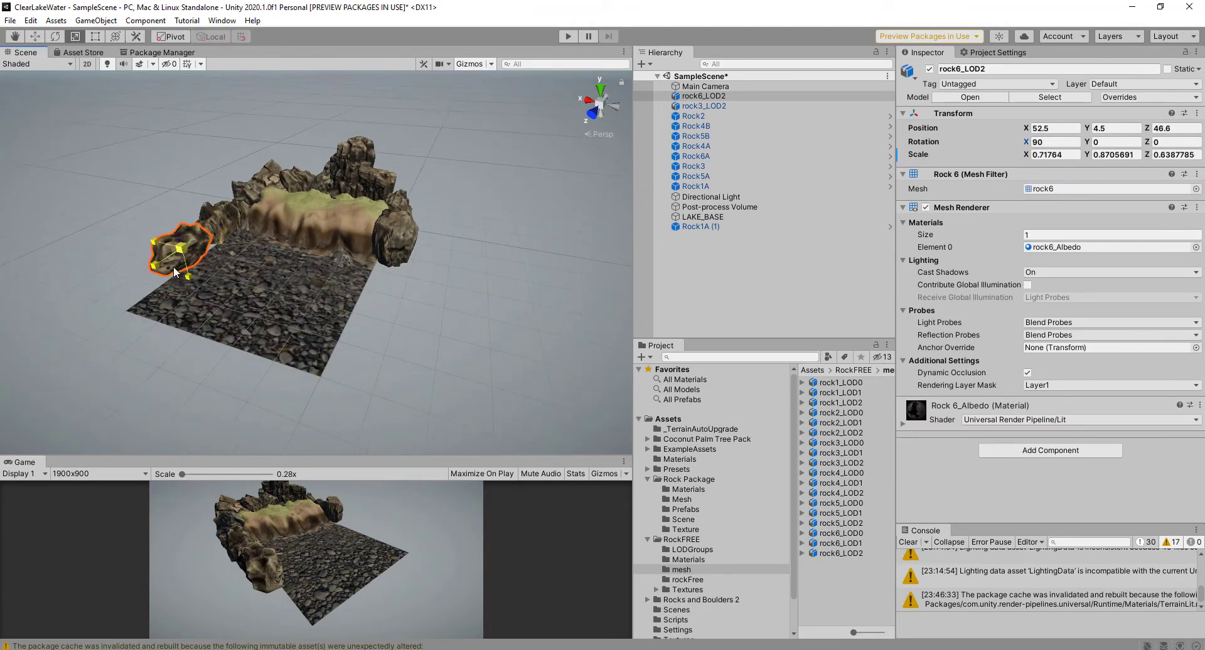
{"action": "left_click", "coordinate": [401, 295]}
{"action": "left_click_drag", "start_coordinate": [377, 282], "coordinate": [351, 314], "text": "alt"}
- Select rock3_LOD2 and rock6_LOD2 together, then reposition and shrink them along the terrain's side edge
{"action": "left_click", "coordinate": [201, 242]}
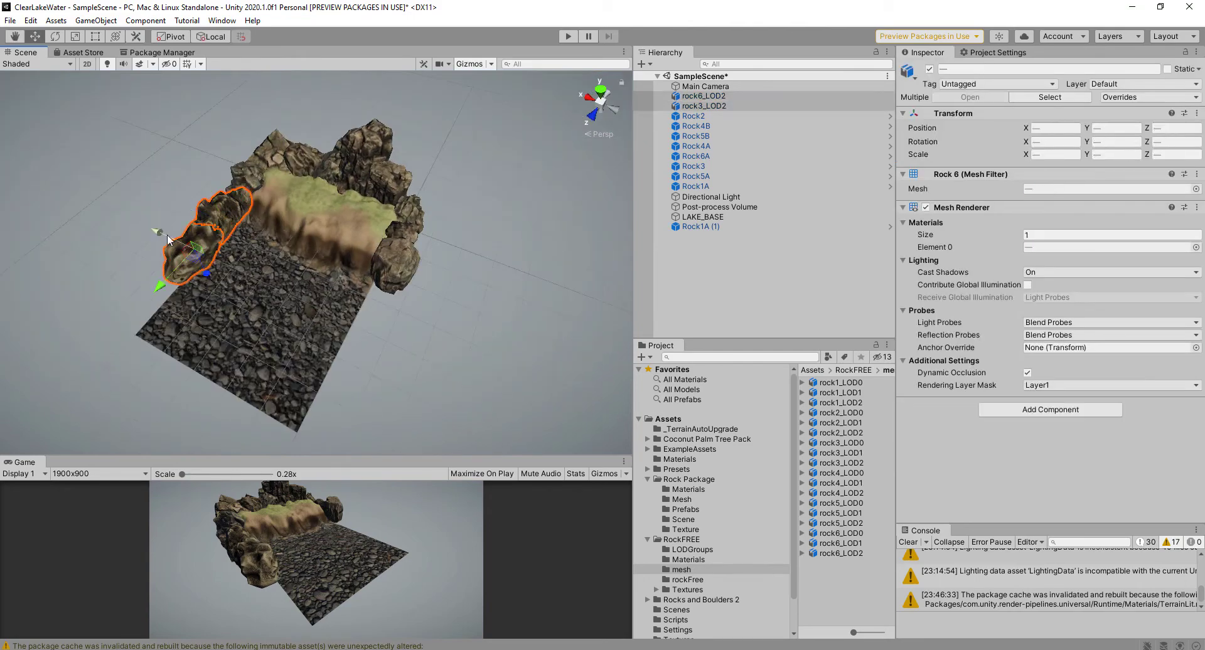
{"action": "left_click", "coordinate": [119, 276]}
{"action": "left_click_drag", "start_coordinate": [162, 278], "coordinate": [264, 301]}
{"action": "left_click", "coordinate": [256, 206]}
{"action": "left_click", "coordinate": [200, 228], "text": "shift"}
{"action": "left_click", "coordinate": [76, 36]}
{"action": "left_click_drag", "start_coordinate": [243, 215], "coordinate": [208, 226]}
{"action": "left_click", "coordinate": [144, 207]}
{"action": "left_click_drag", "start_coordinate": [151, 251], "coordinate": [471, 207], "text": "alt"}
- Place rock6_LOD2 at about X 49.5, Y 0.6, Z 30.6 with a scale of about 0.26, 0.31, 0.23
{"action": "left_click", "coordinate": [280, 301]}
{"action": "left_click", "coordinate": [36, 37]}
{"action": "left_click_drag", "start_coordinate": [314, 282], "coordinate": [336, 309], "text": "alt"}
{"action": "scroll", "coordinate": [283, 277], "scroll_direction": "up", "scroll_amount": 5}
{"action": "left_click", "coordinate": [150, 189]}
{"action": "left_click_drag", "start_coordinate": [314, 251], "coordinate": [82, 276], "text": "alt"}
{"action": "left_click", "coordinate": [317, 273]}
{"action": "left_click", "coordinate": [135, 267]}
{"action": "left_click", "coordinate": [75, 37]}
{"action": "left_click", "coordinate": [35, 37]}
{"action": "left_click_drag", "start_coordinate": [188, 251], "coordinate": [301, 314], "text": "alt"}
{"action": "left_click_drag", "start_coordinate": [210, 392], "coordinate": [298, 340]}
{"action": "left_click_drag", "start_coordinate": [251, 352], "coordinate": [502, 276], "text": "alt"}
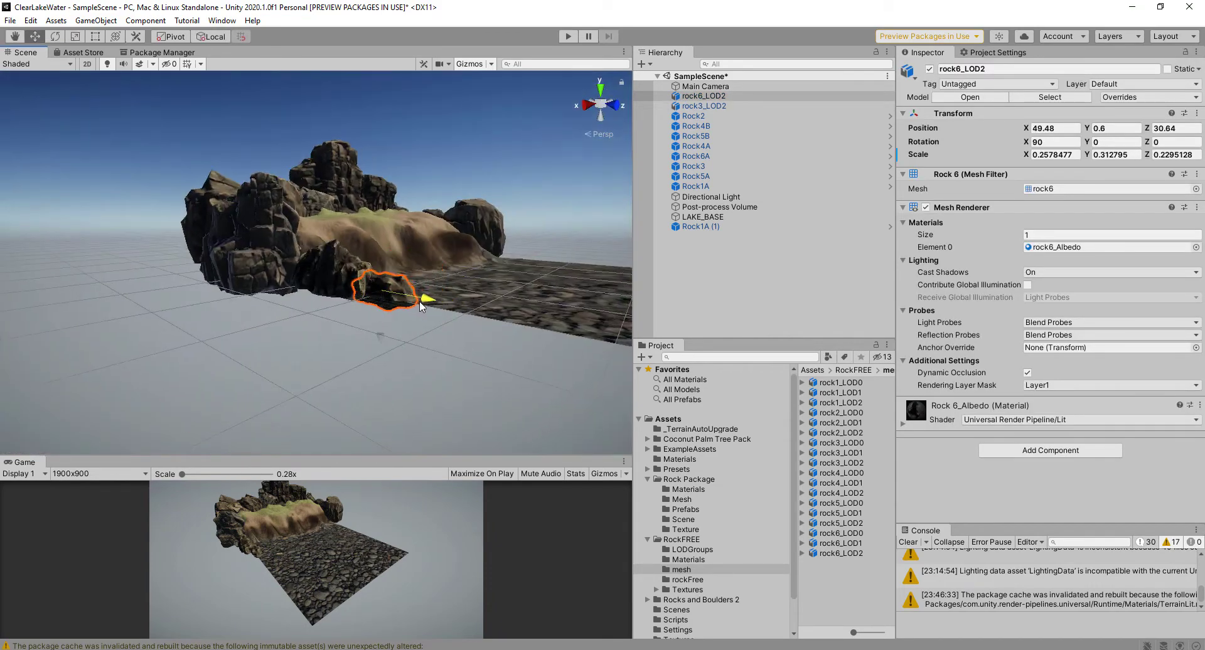
- Shift rock6_LOD2 to about X 50.1, set its Z scale to about 0.26, and deselect it
{"action": "left_click_drag", "start_coordinate": [422, 307], "coordinate": [269, 342], "text": "alt"}
{"action": "left_click", "coordinate": [188, 251]}
{"action": "left_click_drag", "start_coordinate": [408, 314], "coordinate": [144, 295], "text": "alt"}
{"action": "left_click", "coordinate": [257, 299]}
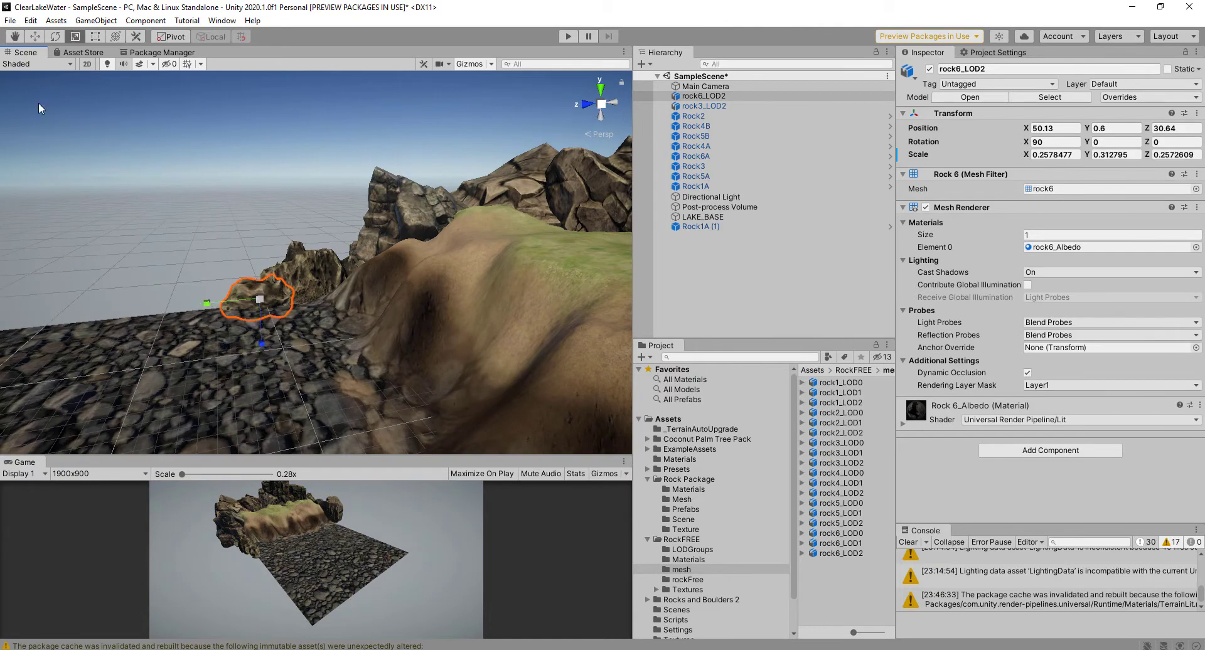
{"action": "left_click", "coordinate": [157, 239]}
- Add rock5_LOD1 to the lake bed and move it to about X 27, Y -0.7, Z 39.3
{"action": "left_click_drag", "start_coordinate": [188, 263], "coordinate": [303, 248], "text": "alt"}
{"action": "left_click", "coordinate": [841, 522]}
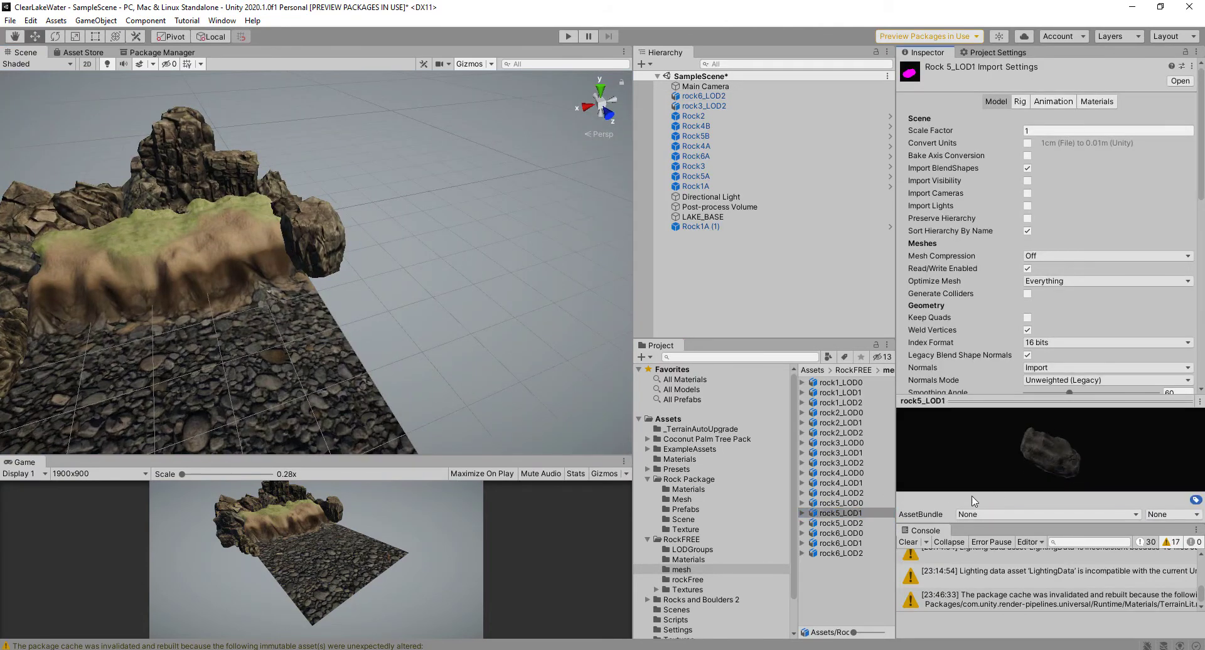
{"action": "left_click_drag", "start_coordinate": [841, 512], "coordinate": [510, 376]}
{"action": "left_click_drag", "start_coordinate": [507, 217], "coordinate": [504, 165], "text": "alt"}
{"action": "left_click_drag", "start_coordinate": [286, 155], "coordinate": [288, 252]}
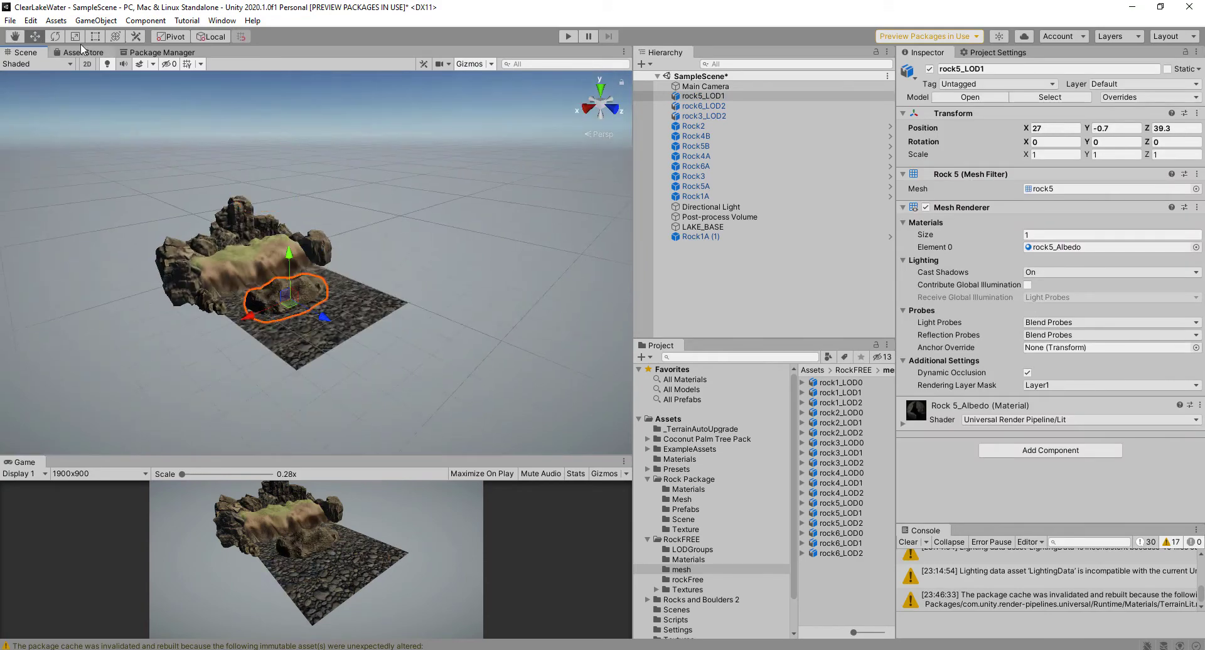
- Resize rock5_LOD1 and move it to the terrain's side edge to extend the row beside rock6_LOD2
{"action": "left_click", "coordinate": [36, 37]}
{"action": "left_click_drag", "start_coordinate": [251, 163], "coordinate": [254, 217], "text": "alt"}
{"action": "left_click_drag", "start_coordinate": [232, 337], "coordinate": [229, 388]}
{"action": "left_click", "coordinate": [35, 38]}
{"action": "left_click_drag", "start_coordinate": [302, 264], "coordinate": [251, 207], "text": "alt"}
{"action": "scroll", "coordinate": [314, 314], "scroll_direction": "up", "scroll_amount": 8}
{"action": "left_click_drag", "start_coordinate": [252, 326], "coordinate": [219, 342]}
{"action": "left_click_drag", "start_coordinate": [202, 248], "coordinate": [263, 295]}
{"action": "left_click_drag", "start_coordinate": [179, 285], "coordinate": [119, 260]}
{"action": "left_click_drag", "start_coordinate": [264, 264], "coordinate": [282, 189], "text": "alt"}
{"action": "left_click", "coordinate": [207, 148]}
{"action": "left_click_drag", "start_coordinate": [251, 267], "coordinate": [194, 232], "text": "alt"}
{"action": "left_click", "coordinate": [233, 223]}
{"action": "key", "text": "r"}
- Add rock1_LOD0 on the lake bed at about X 18.7, Y 1, Z 46.1 and adjust its size
{"action": "left_click", "coordinate": [844, 383]}
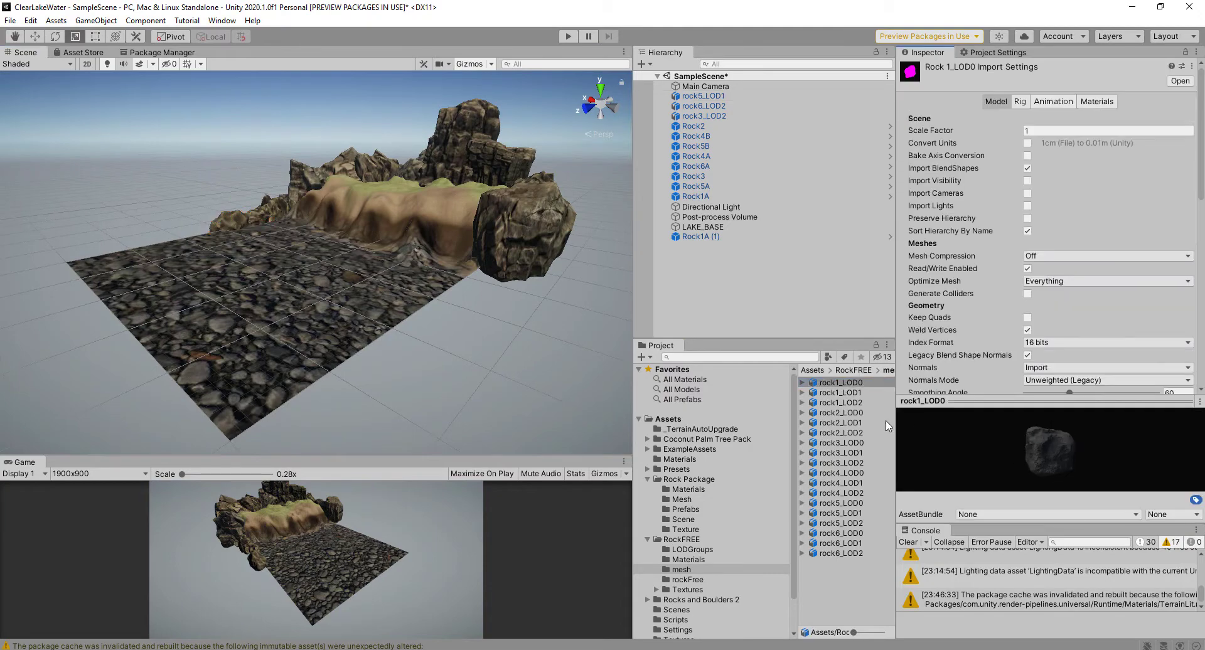
{"action": "left_click_drag", "start_coordinate": [308, 281], "coordinate": [308, 280]}
{"action": "left_click_drag", "start_coordinate": [308, 280], "coordinate": [502, 263], "text": "alt"}
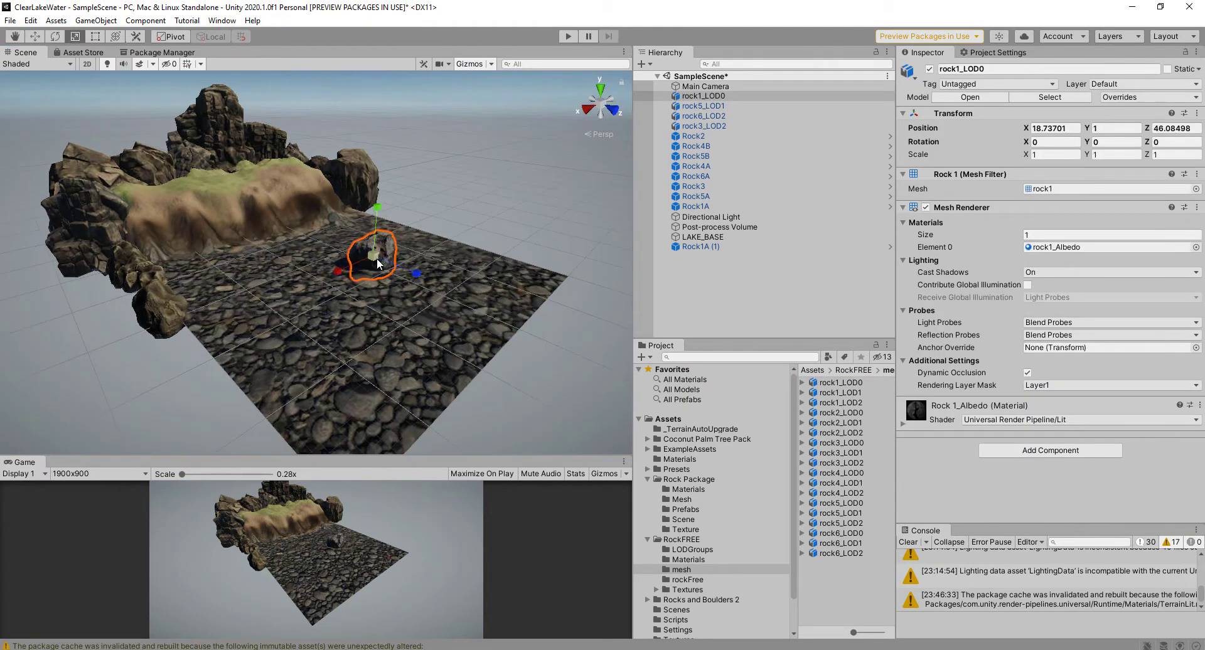
{"action": "left_click_drag", "start_coordinate": [372, 261], "coordinate": [388, 258]}
{"action": "left_click_drag", "start_coordinate": [388, 258], "coordinate": [194, 253], "text": "alt"}
{"action": "key", "text": "w"}
- Arrange more RockFREE rocks along the terrain's open edges to enclose the lake bed
{"action": "left_click", "coordinate": [858, 394]}
{"action": "left_click_drag", "start_coordinate": [195, 253], "coordinate": [352, 314], "text": "alt"}
{"action": "left_click_drag", "start_coordinate": [219, 352], "coordinate": [251, 361]}
{"action": "left_click_drag", "start_coordinate": [251, 351], "coordinate": [245, 269], "text": "alt"}
{"action": "left_click_drag", "start_coordinate": [224, 229], "coordinate": [224, 217]}
{"action": "left_click_drag", "start_coordinate": [283, 252], "coordinate": [301, 308], "text": "alt"}
{"action": "left_click_drag", "start_coordinate": [248, 336], "coordinate": [278, 366]}
{"action": "left_click", "coordinate": [372, 275]}
{"action": "left_click_drag", "start_coordinate": [380, 229], "coordinate": [389, 209]}
{"action": "left_click_drag", "start_coordinate": [389, 251], "coordinate": [277, 220], "text": "alt"}
{"action": "left_click", "coordinate": [209, 293]}
{"action": "left_click", "coordinate": [841, 403]}
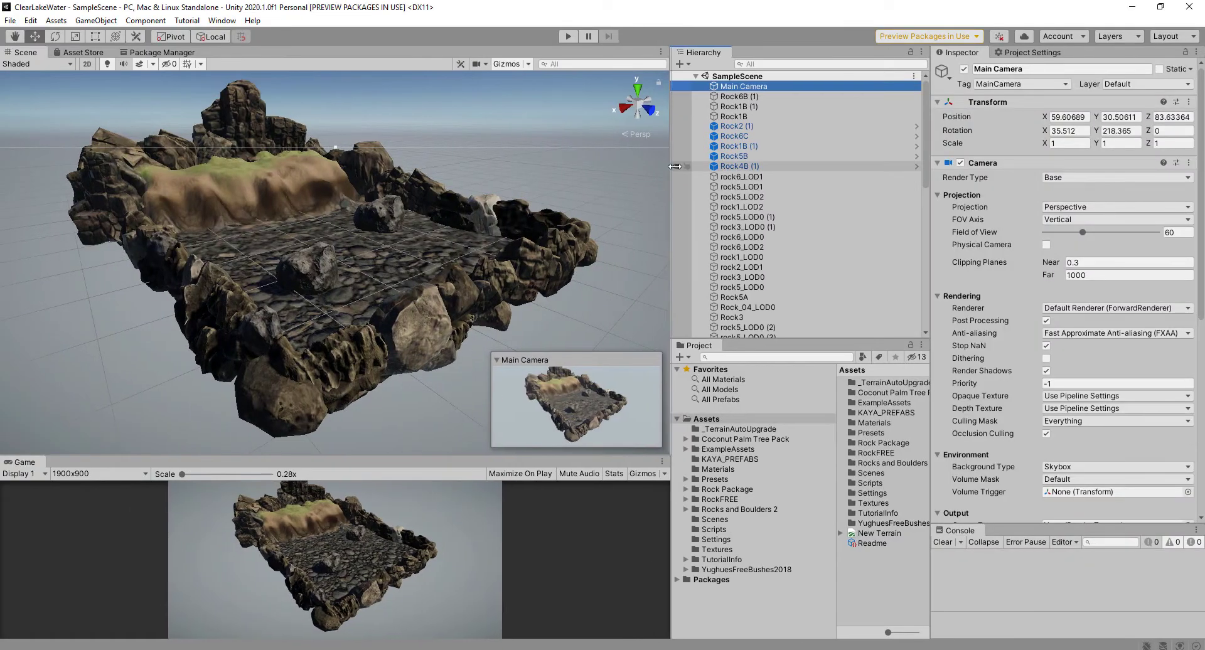
- Examine the rock enclosure around the lake bed from several angles
{"action": "left_click_drag", "start_coordinate": [487, 206], "coordinate": [465, 230], "text": "alt"}
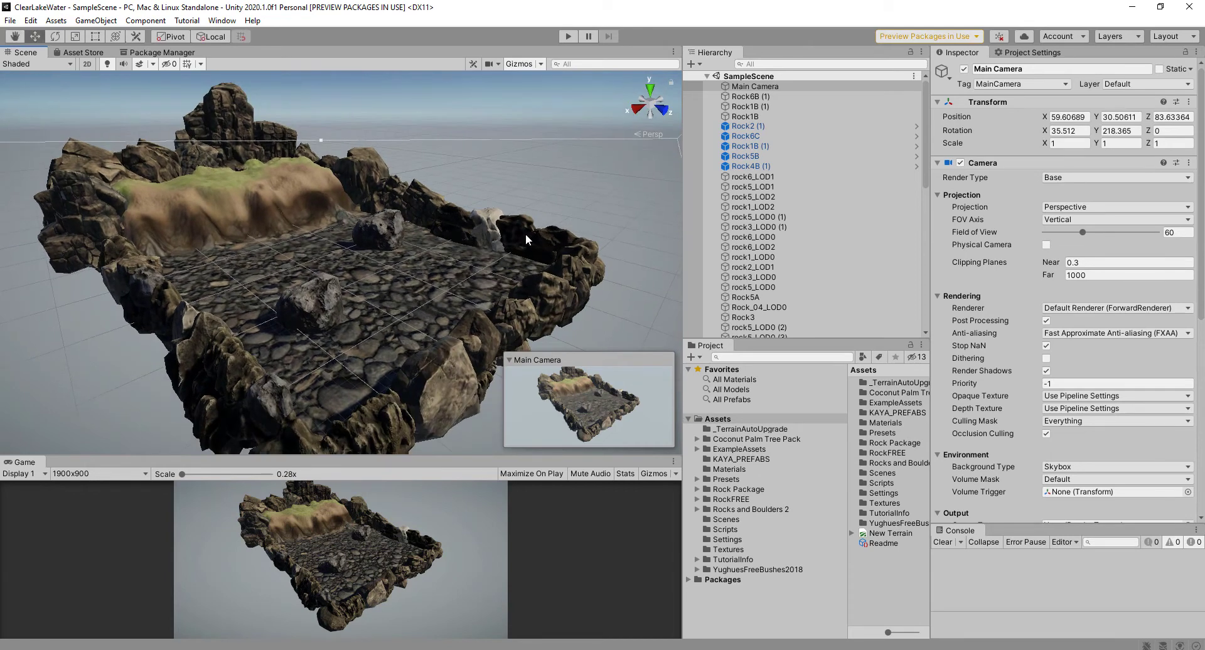
{"action": "middle_click_drag", "start_coordinate": [526, 233], "coordinate": [522, 221]}
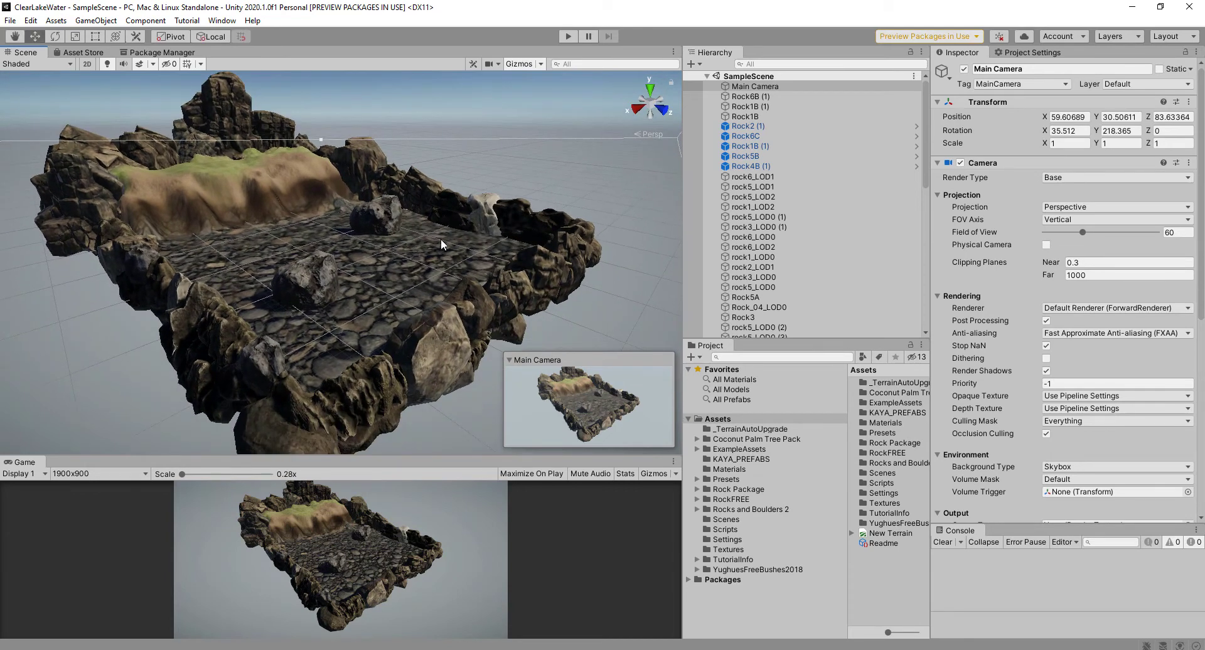
{"action": "middle_click_drag", "start_coordinate": [441, 244], "coordinate": [469, 234]}
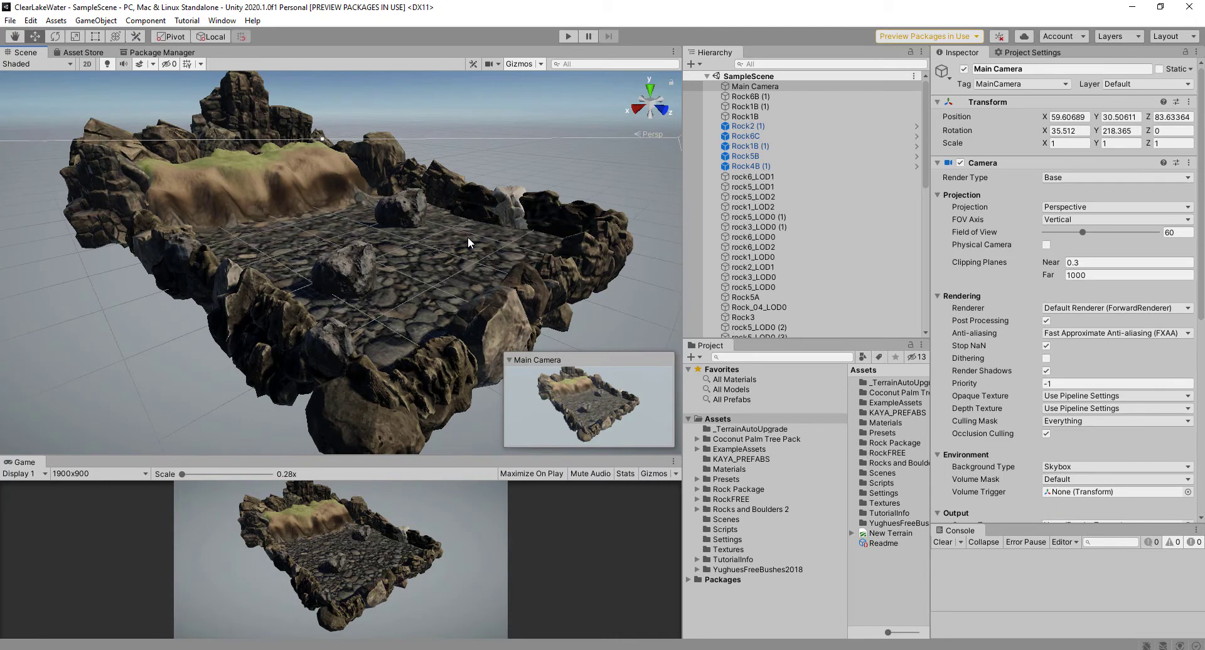
{"action": "mouse_move", "coordinate": [479, 245]}
{"action": "middle_mouse_down"}
{"action": "mouse_move", "coordinate": [454, 244]}
{"action": "mouse_move", "coordinate": [477, 238]}
{"action": "middle_mouse_up"}
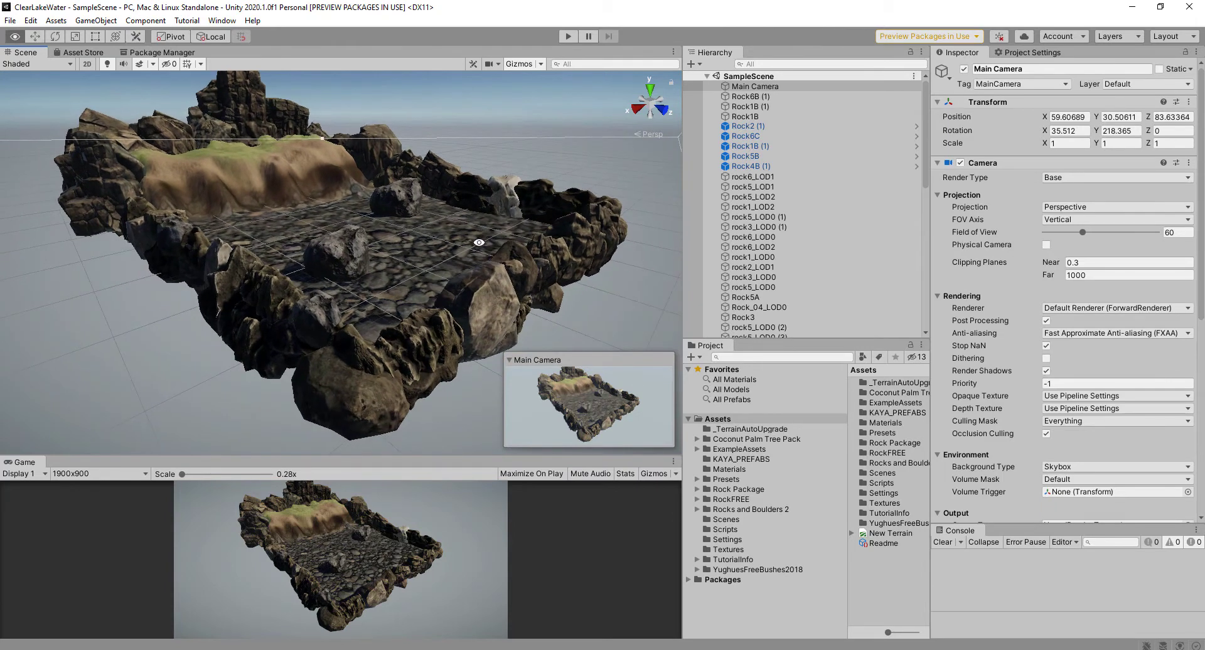
{"action": "left_click_drag", "start_coordinate": [481, 242], "coordinate": [463, 246], "text": "alt"}
{"action": "middle_click_drag", "start_coordinate": [462, 246], "coordinate": [435, 240]}
{"action": "scroll", "coordinate": [484, 237], "scroll_direction": "up", "scroll_amount": 2}
{"action": "left_click_drag", "start_coordinate": [435, 240], "coordinate": [407, 238], "text": "alt"}
{"action": "left_click_drag", "start_coordinate": [325, 202], "coordinate": [303, 209], "text": "alt"}
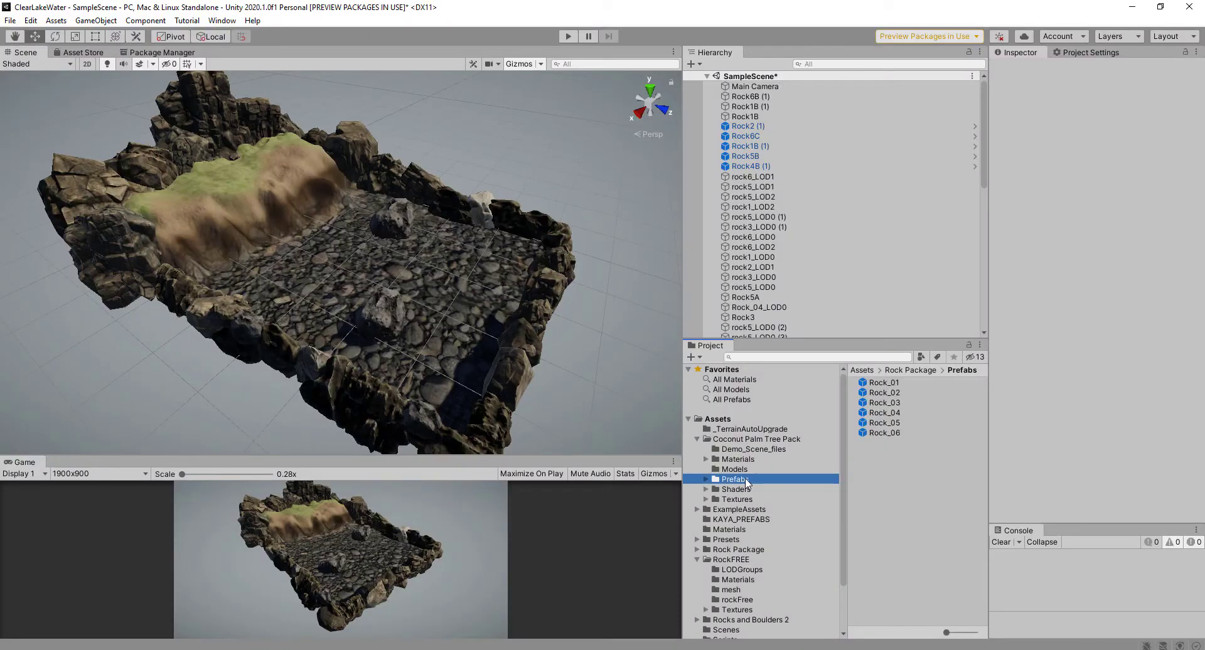
- Place the Coconut_Palm_Tree06 prefab from the Coconut Palm Tree Pack on the lake bed at about X 20.1, Y -3.8, Z 48.7
{"action": "left_click", "coordinate": [735, 479]}
{"action": "left_click", "coordinate": [911, 453]}
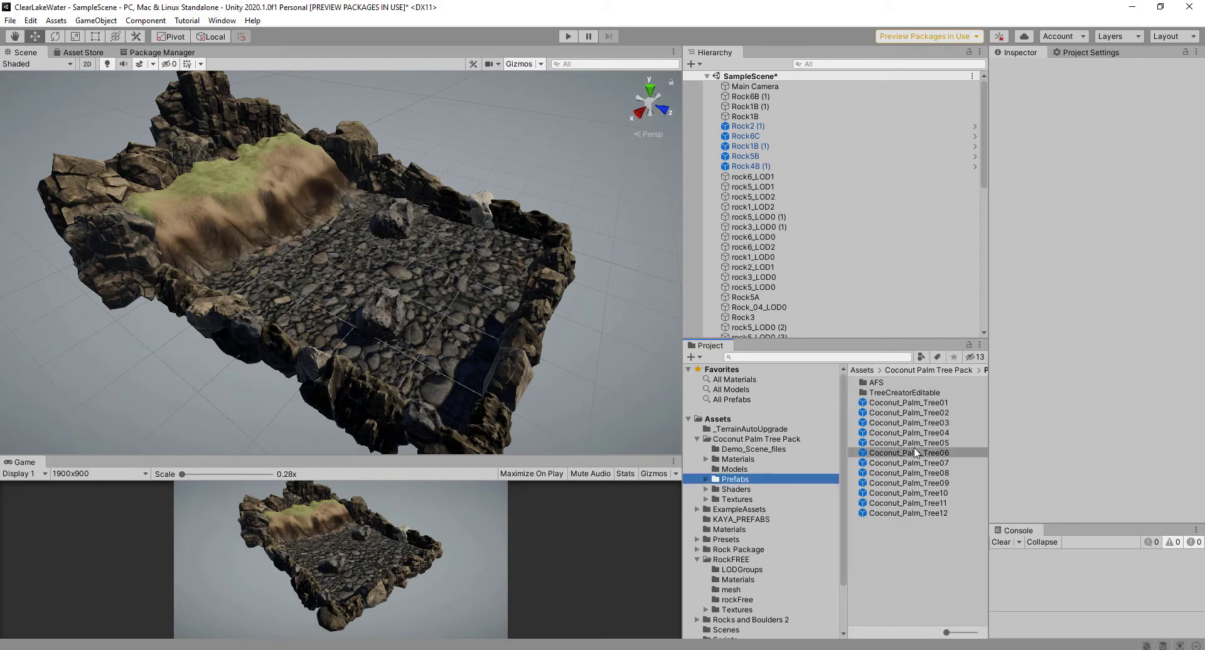
{"action": "left_click_drag", "start_coordinate": [909, 457], "coordinate": [410, 259]}
{"action": "scroll", "coordinate": [422, 234], "scroll_direction": "up", "scroll_amount": 6}
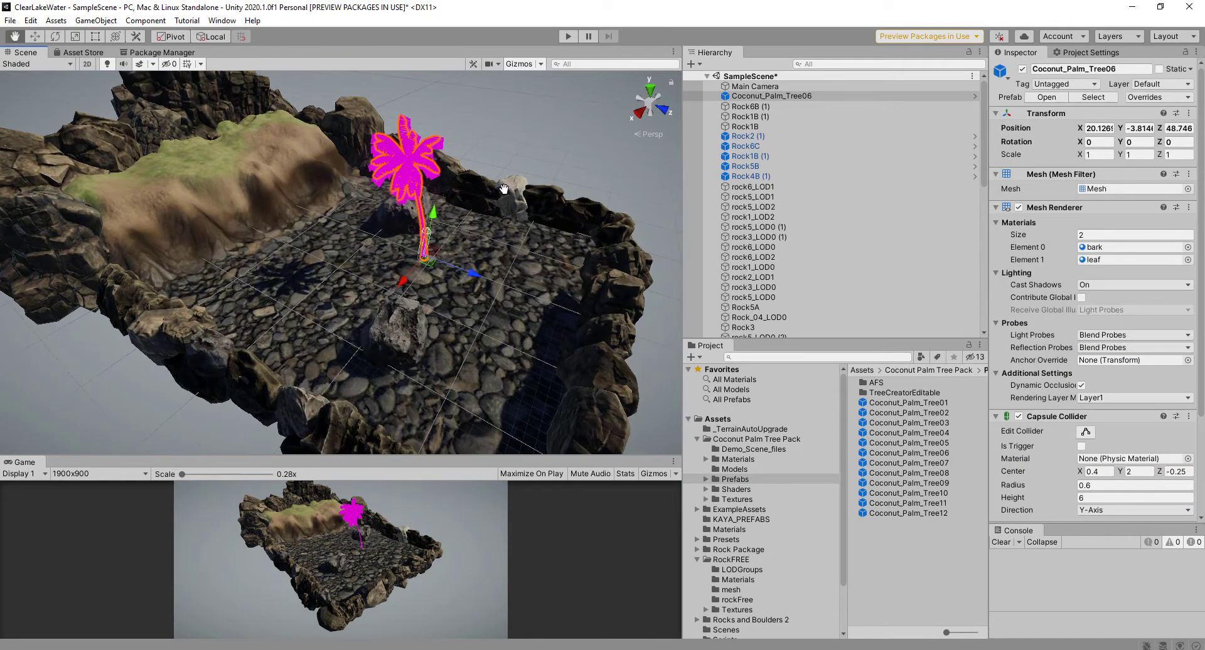
{"action": "middle_click_drag", "start_coordinate": [433, 231], "coordinate": [481, 229]}
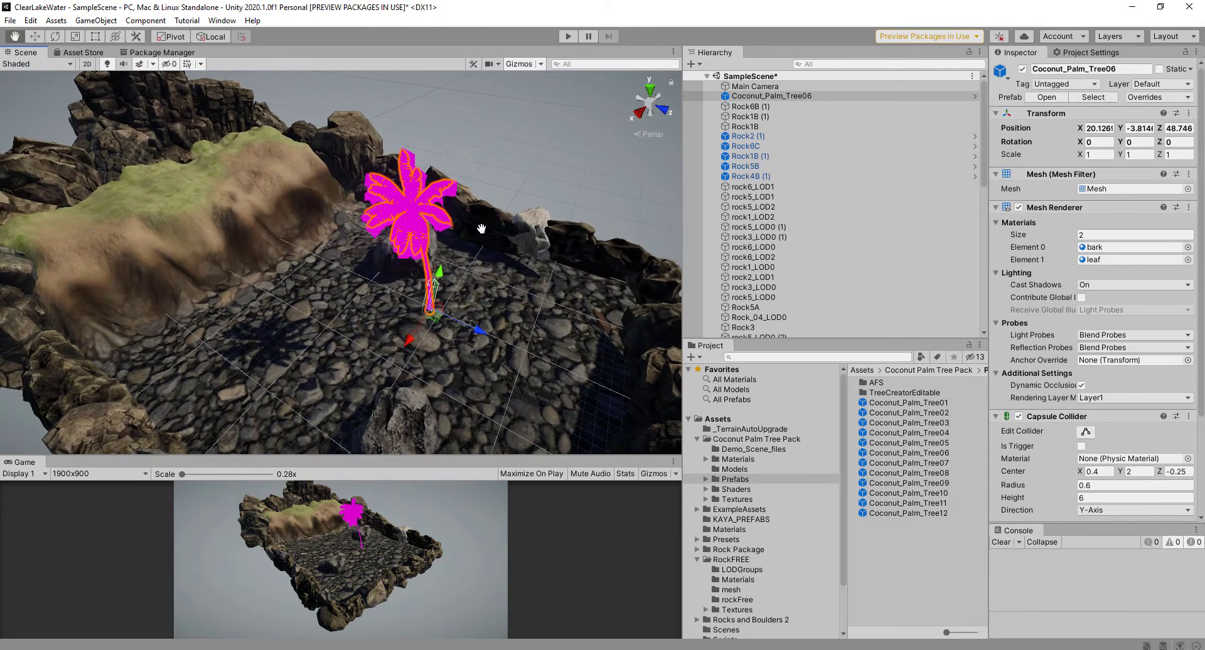
- Set the shader of Coconut_Palm_Tree06's Bark material to Universal Render Pipeline/Nature/SpeedTree8
{"action": "left_click", "coordinate": [509, 150]}
{"action": "left_click_drag", "start_coordinate": [476, 175], "coordinate": [436, 156], "text": "alt"}
{"action": "left_click", "coordinate": [390, 182]}
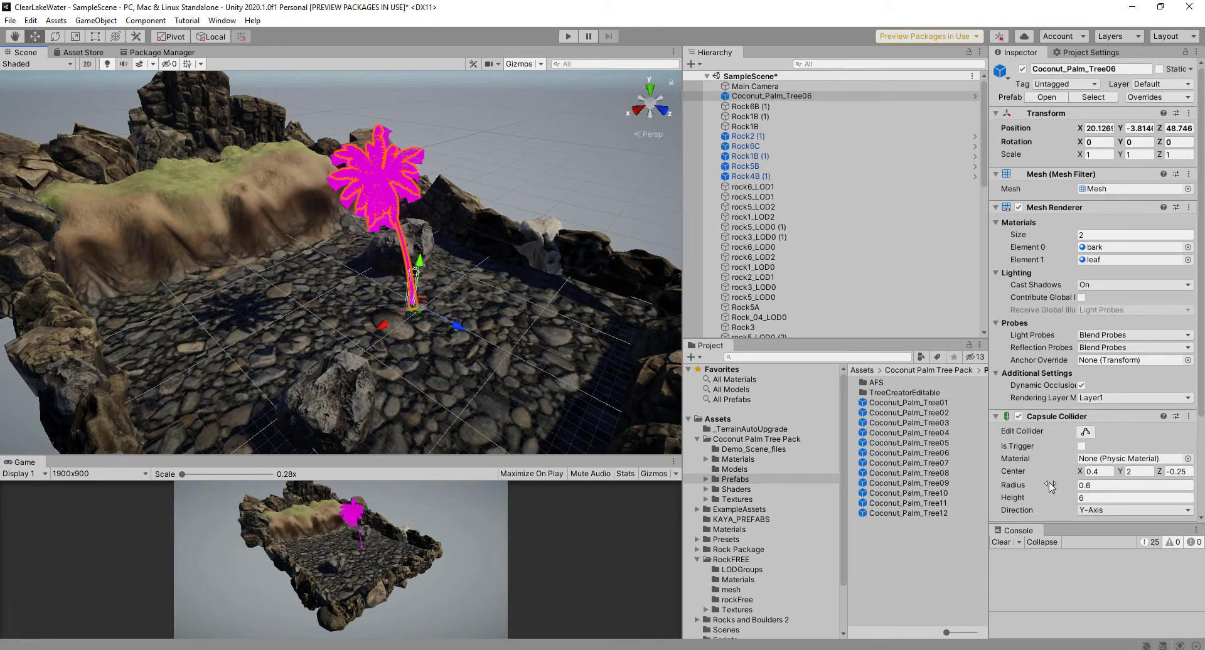
{"action": "scroll", "coordinate": [1049, 474], "scroll_direction": "down", "scroll_amount": 3}
{"action": "left_click", "coordinate": [996, 444]}
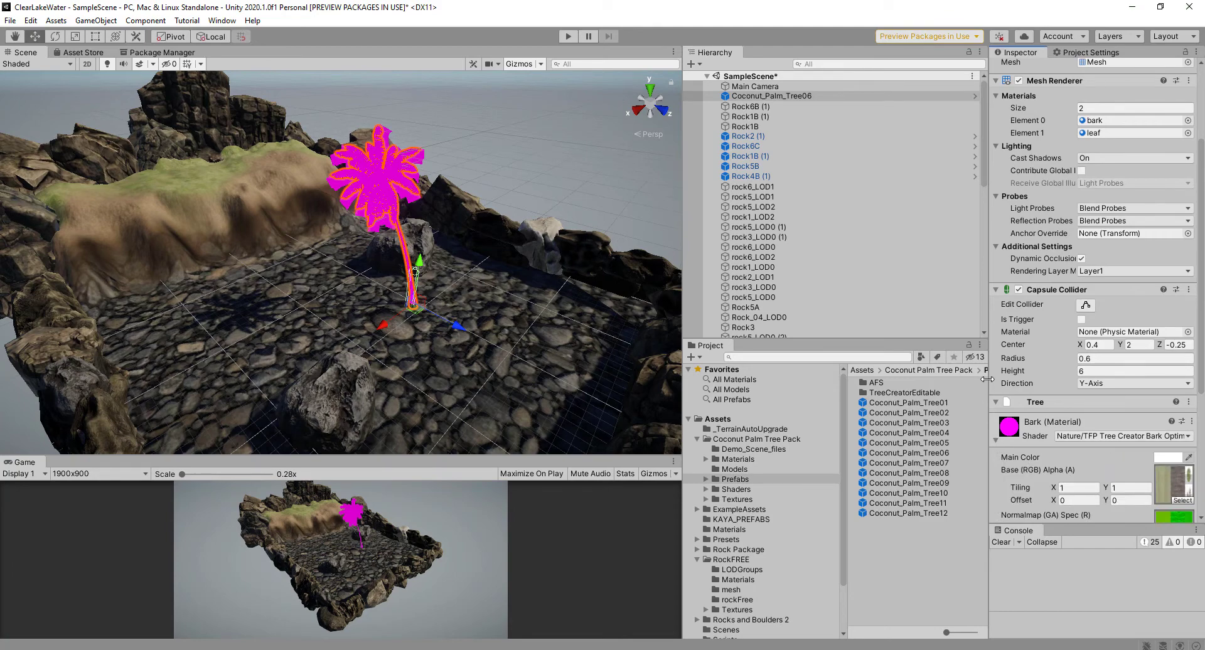
{"action": "left_click_drag", "start_coordinate": [987, 379], "coordinate": [885, 370]}
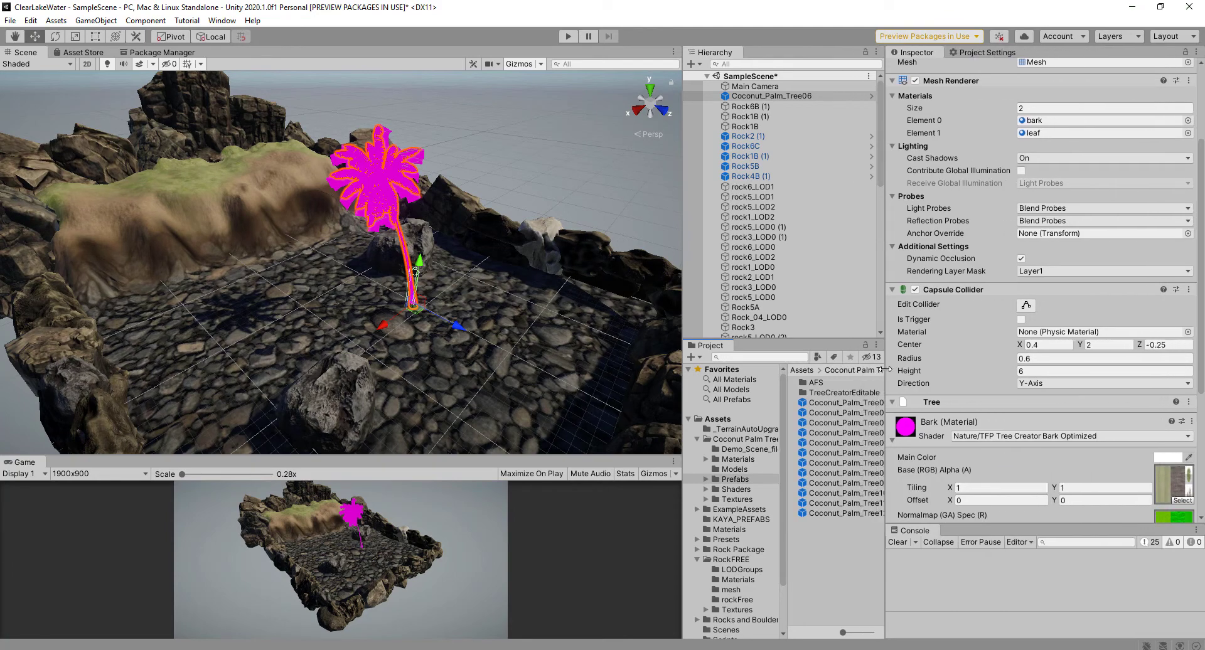
{"action": "left_click", "coordinate": [1020, 437]}
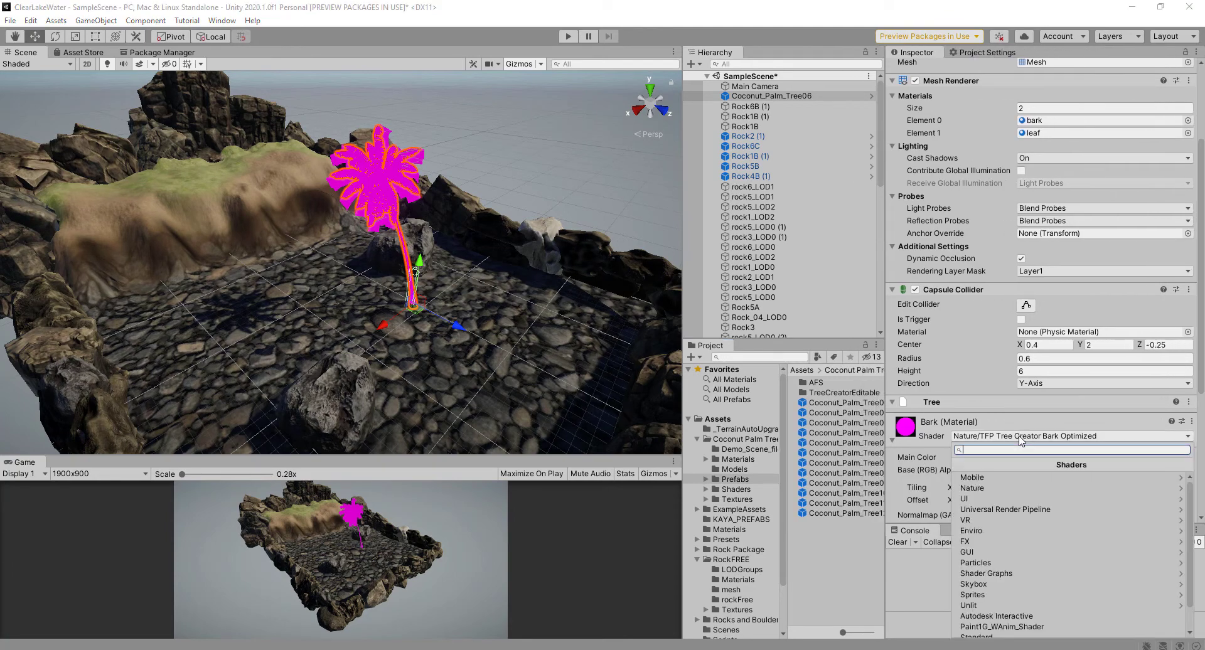
{"action": "left_click", "coordinate": [1006, 510]}
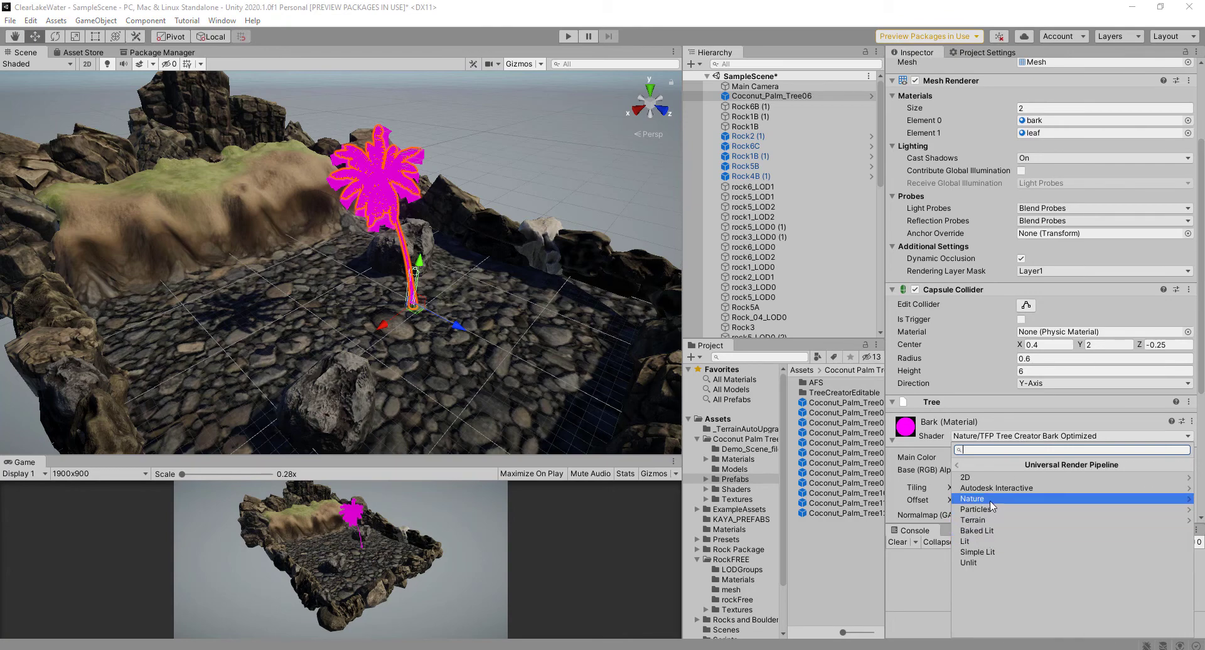
{"action": "left_click", "coordinate": [995, 500]}
{"action": "left_click", "coordinate": [995, 501]}
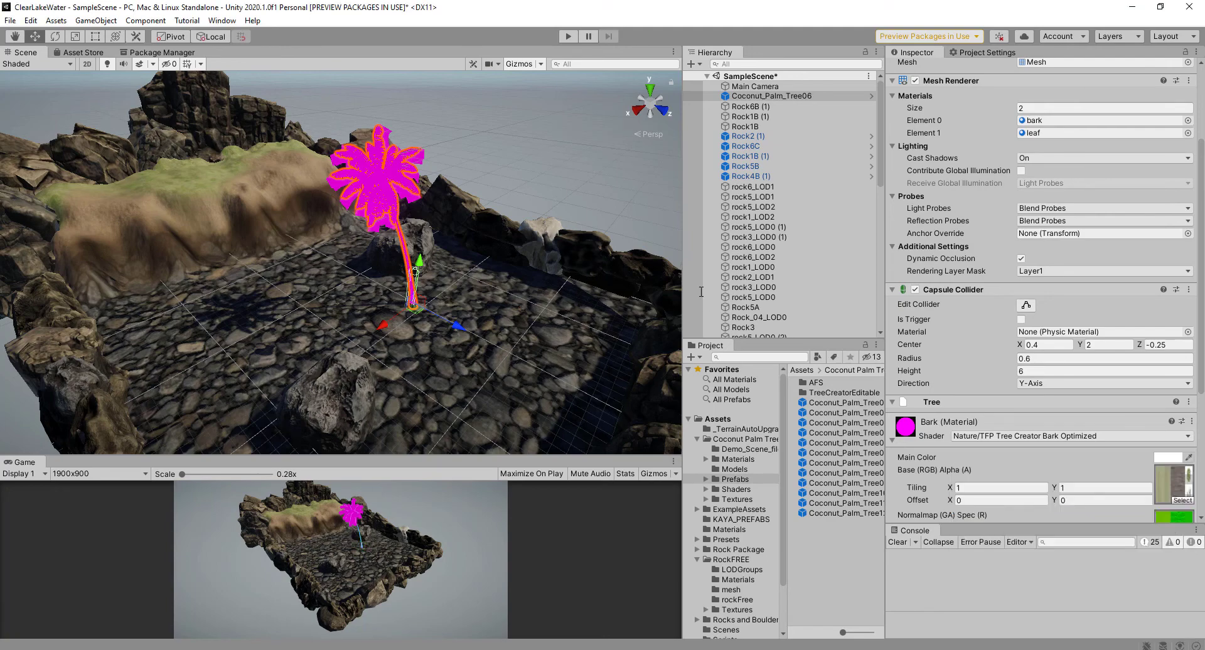
{"action": "left_click", "coordinate": [350, 296]}
{"action": "scroll", "coordinate": [419, 265], "scroll_direction": "up", "scroll_amount": 5}
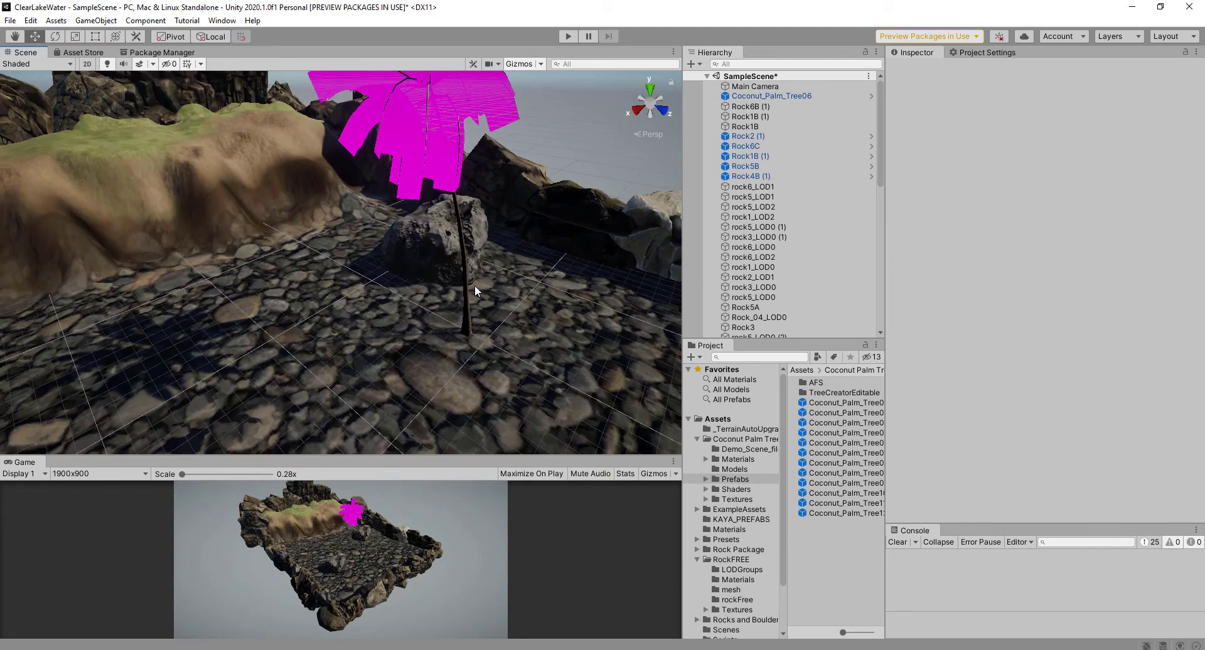
- Switch the palm's Leaf material to the Universal Render Pipeline/Nature/SpeedTree8 shader
{"action": "scroll", "coordinate": [477, 286], "scroll_direction": "up", "scroll_amount": 2}
{"action": "middle_click_drag", "start_coordinate": [480, 285], "coordinate": [387, 369]}
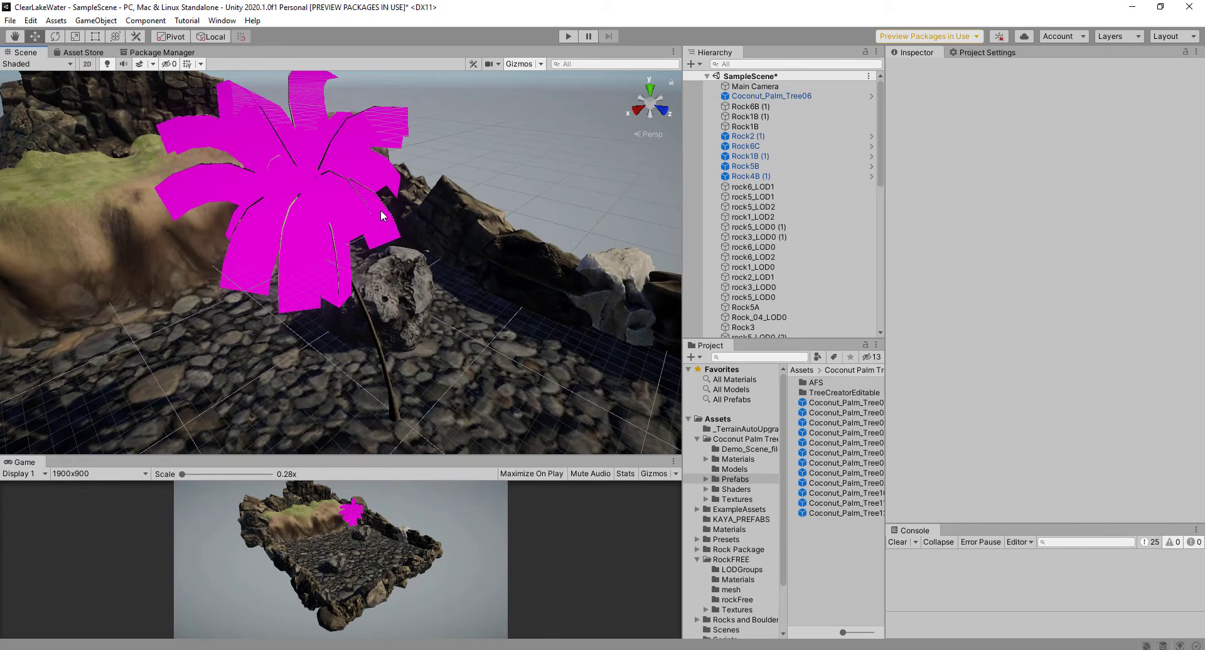
{"action": "left_click", "coordinate": [353, 207]}
{"action": "scroll", "coordinate": [1047, 422], "scroll_direction": "down", "scroll_amount": 10}
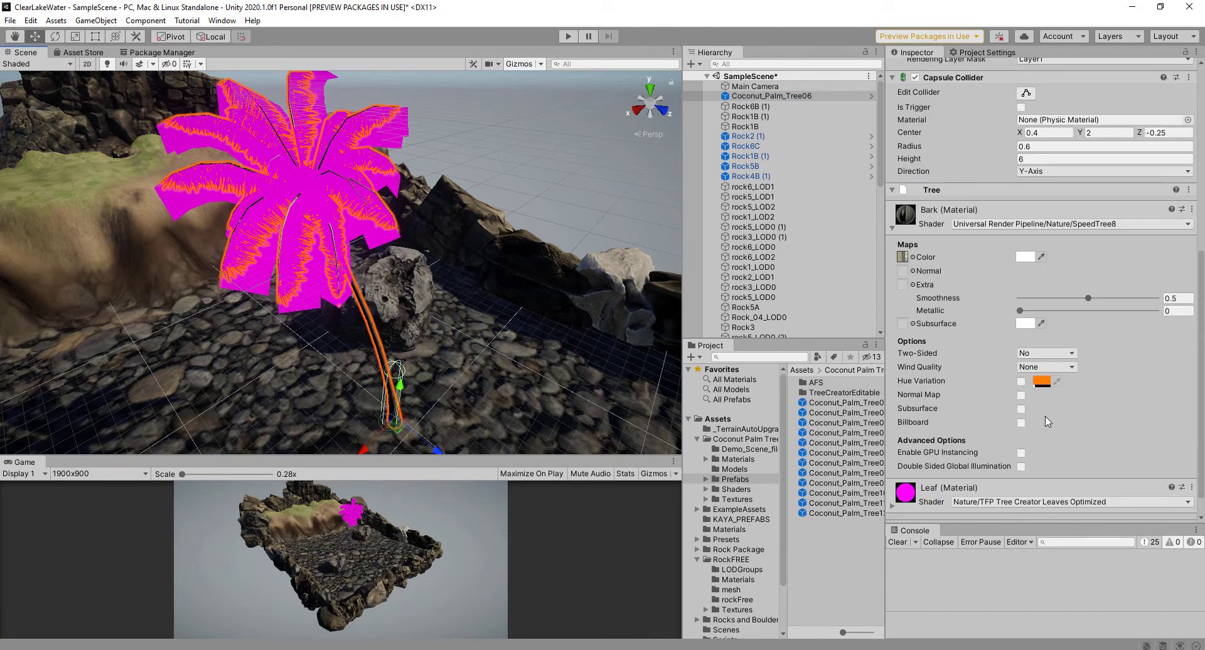
{"action": "left_click", "coordinate": [906, 502]}
{"action": "scroll", "coordinate": [1005, 314], "scroll_direction": "down", "scroll_amount": 10}
{"action": "left_click", "coordinate": [1001, 168]}
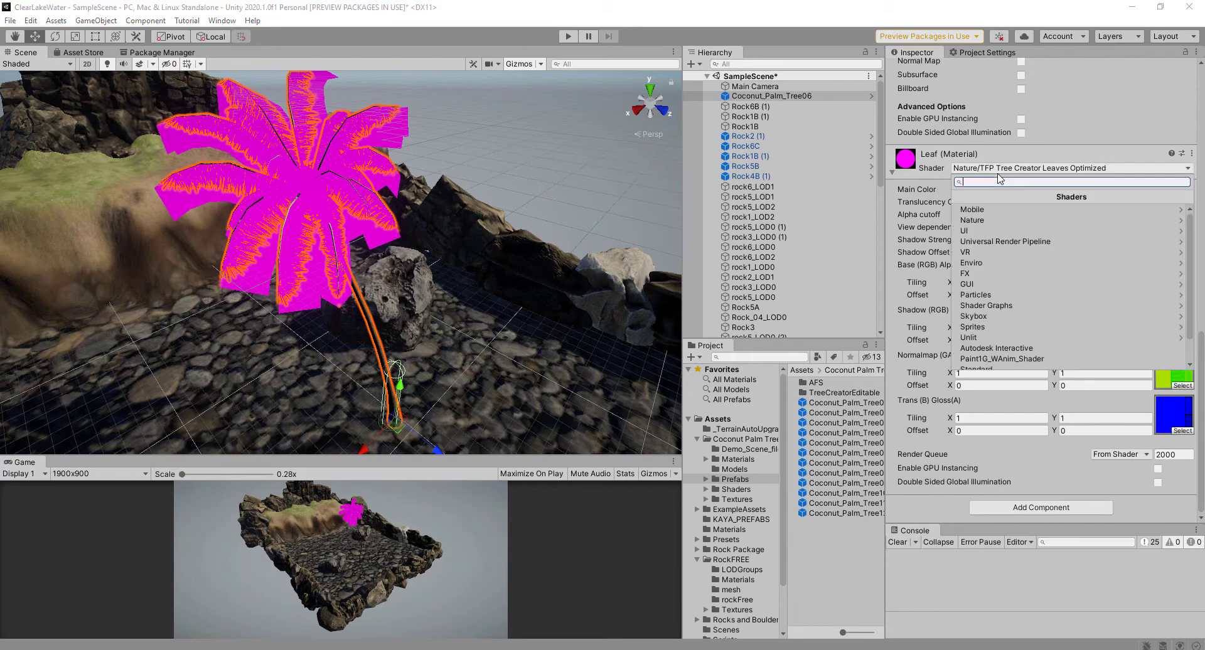
{"action": "left_click", "coordinate": [1015, 244]}
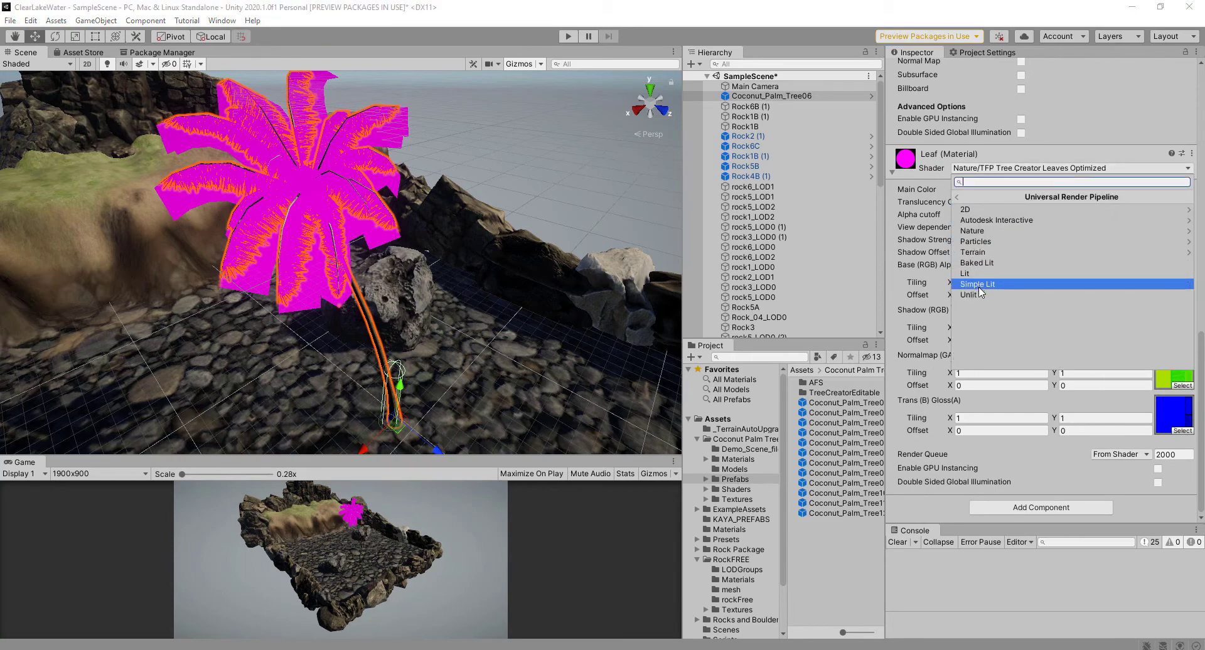
{"action": "left_click", "coordinate": [981, 231]}
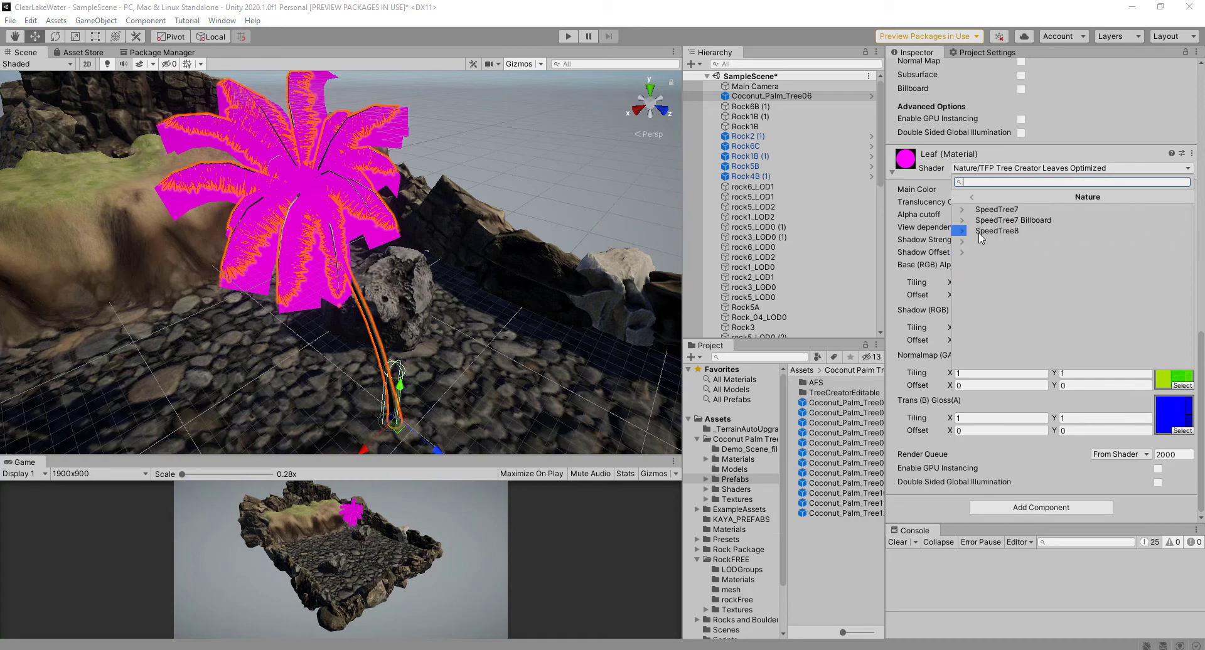
{"action": "left_click", "coordinate": [983, 235]}
{"action": "left_click", "coordinate": [553, 161]}
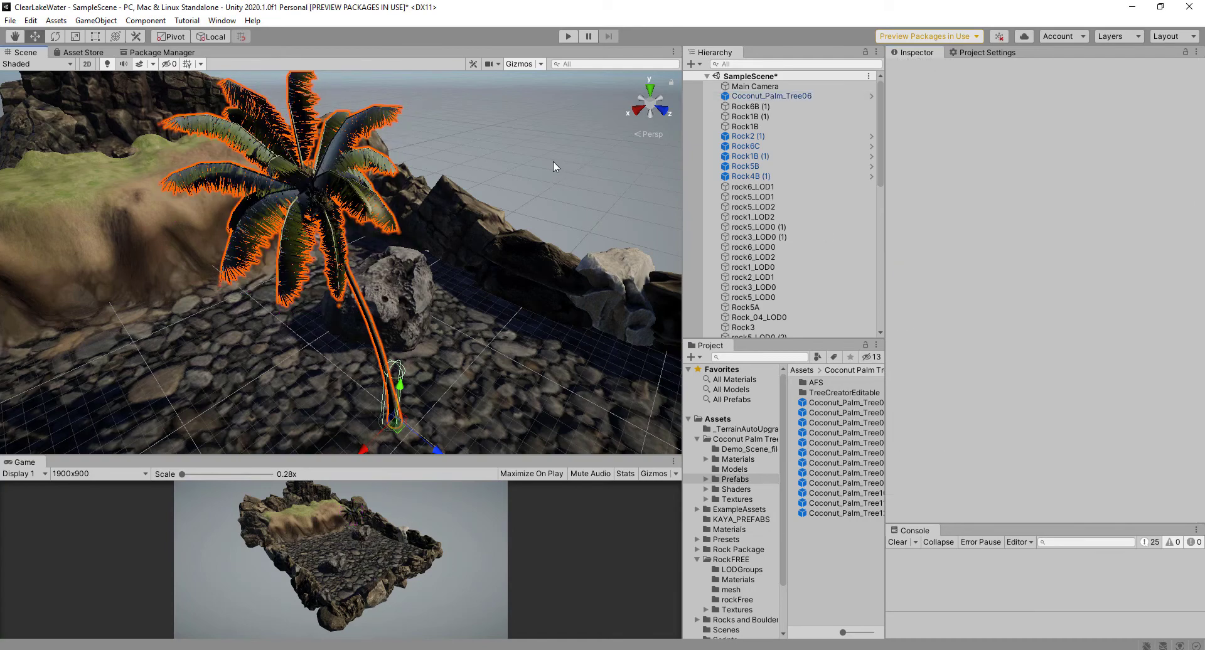
{"action": "scroll", "coordinate": [552, 161], "scroll_direction": "down", "scroll_amount": 2}
{"action": "left_click_drag", "start_coordinate": [552, 161], "coordinate": [417, 190], "text": "alt"}
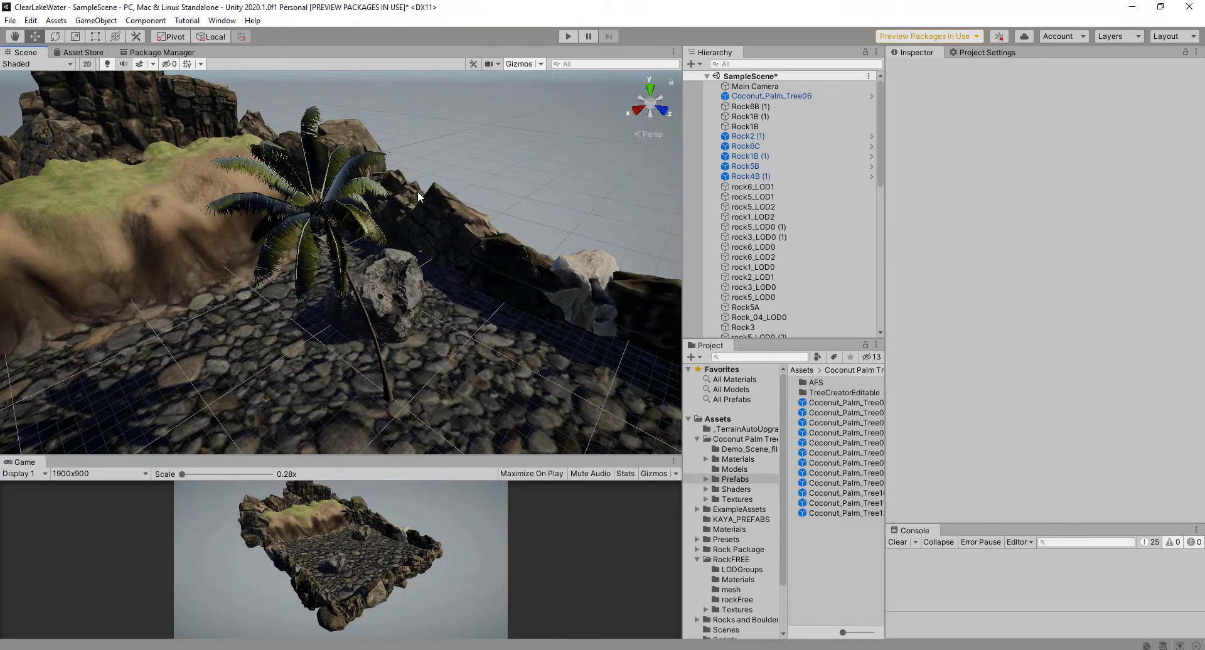
- Unpack the Coconut_Palm_Tree06 prefab instance in the scene
{"action": "left_click", "coordinate": [315, 209]}
{"action": "left_click", "coordinate": [761, 96]}
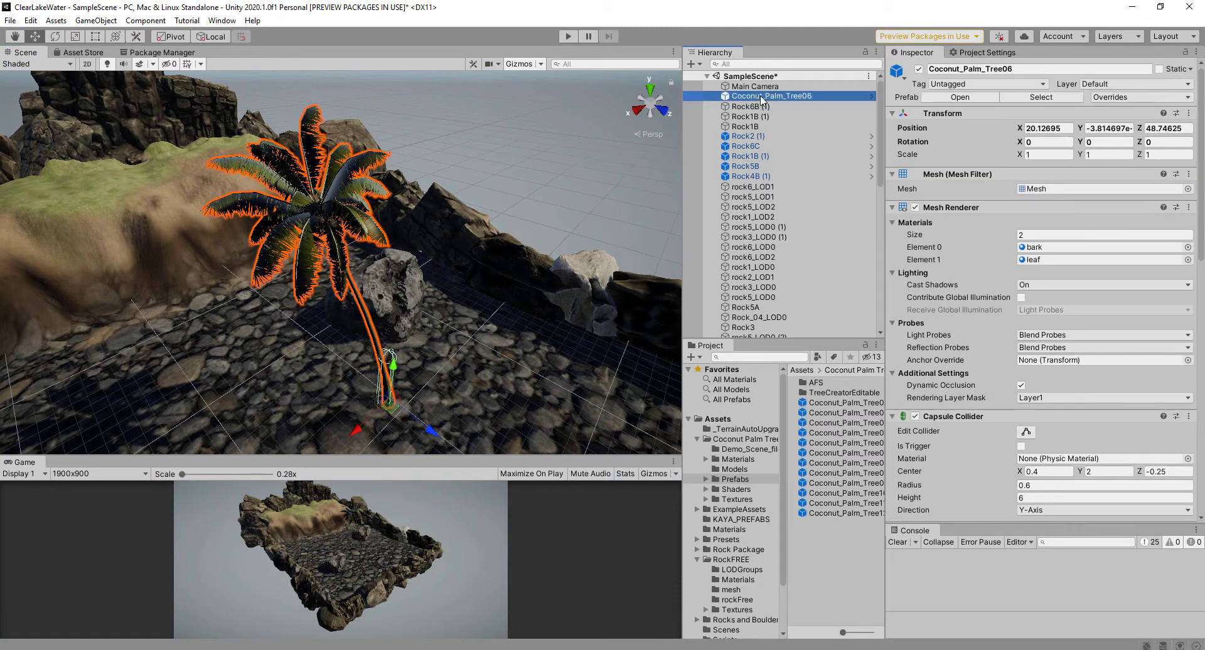
{"action": "right_click", "coordinate": [761, 99]}
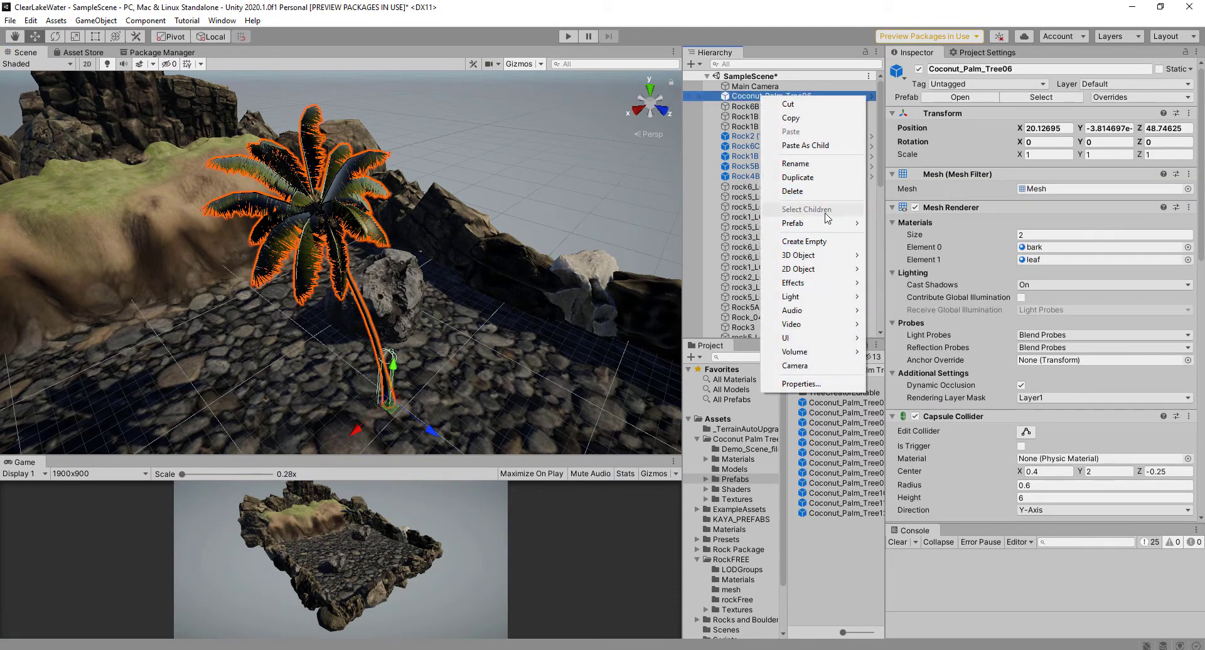
{"action": "mouse_move", "coordinate": [855, 226]}
{"action": "left_click", "coordinate": [922, 278]}
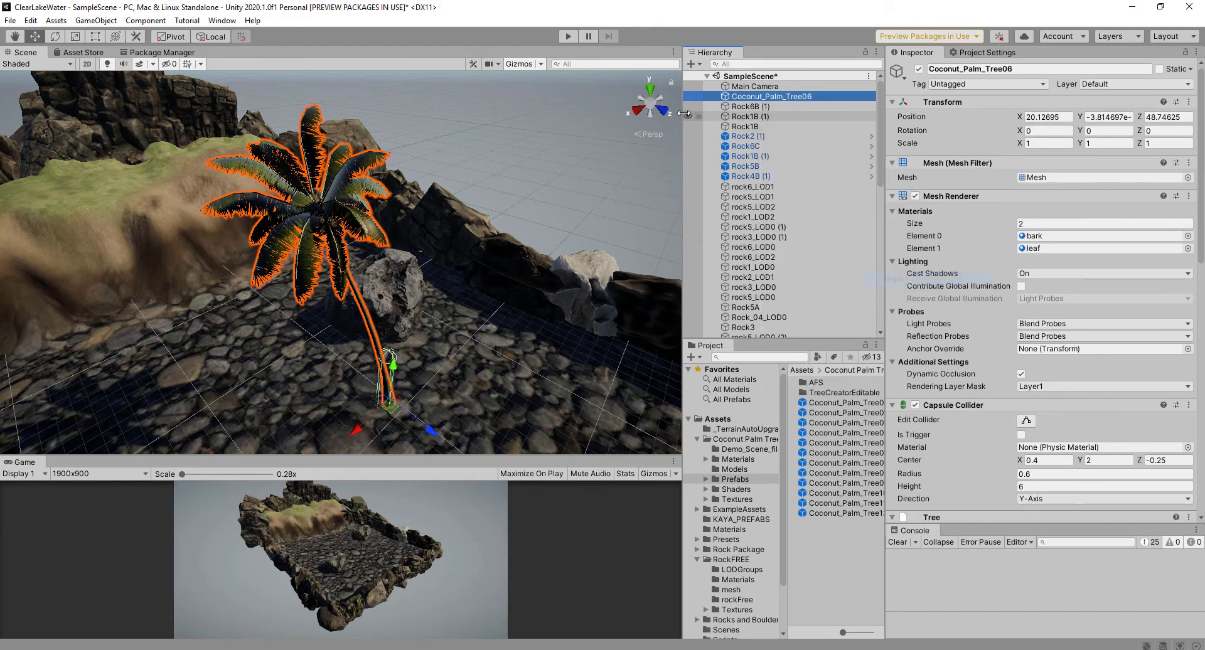
- Unpack the five remaining rock prefab instances from Rock2 (1) through Rock4B (1)
{"action": "left_click", "coordinate": [745, 136]}
{"action": "left_click", "coordinate": [750, 176], "text": "shift"}
{"action": "right_click", "coordinate": [754, 176]}
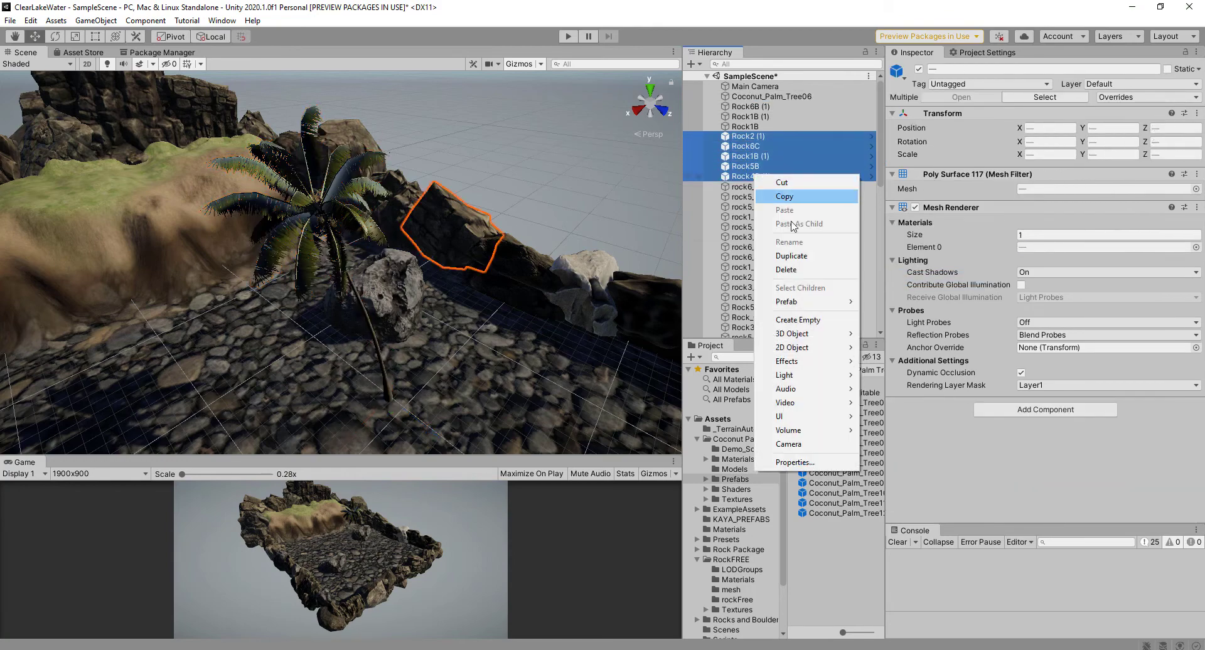
{"action": "mouse_move", "coordinate": [834, 303]}
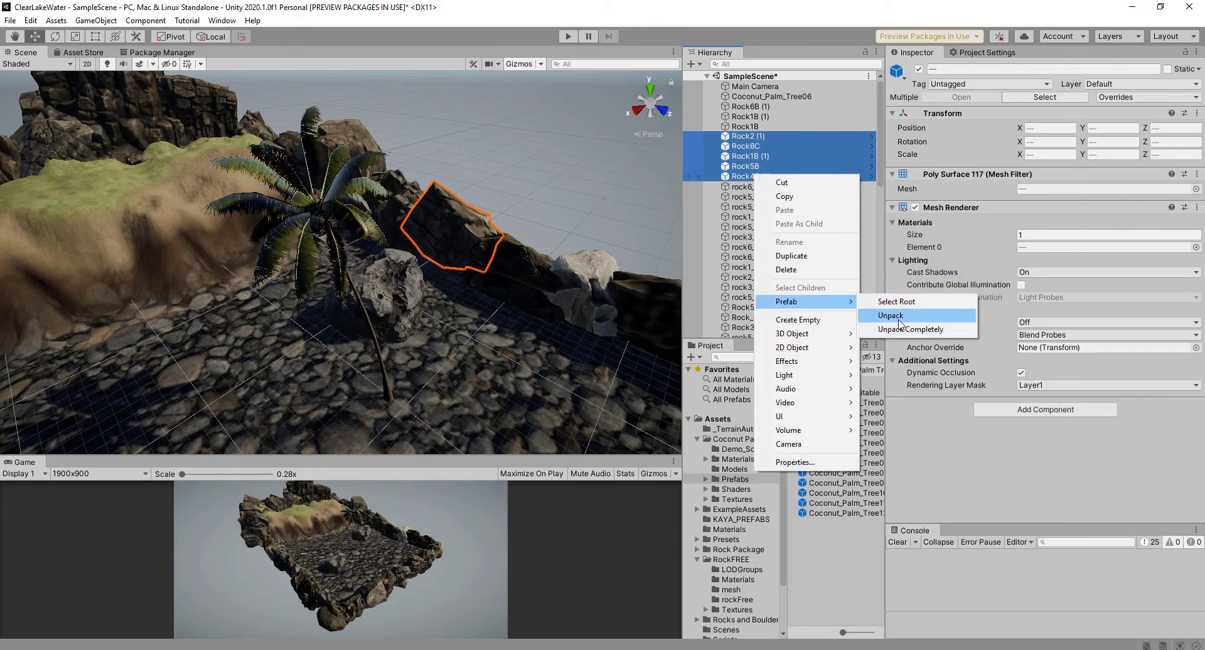
{"action": "left_click", "coordinate": [904, 315]}
- Move Coconut_Palm_Tree06 from the lake bed up onto the grassy plateau beside the tall rocks
{"action": "left_click", "coordinate": [772, 96]}
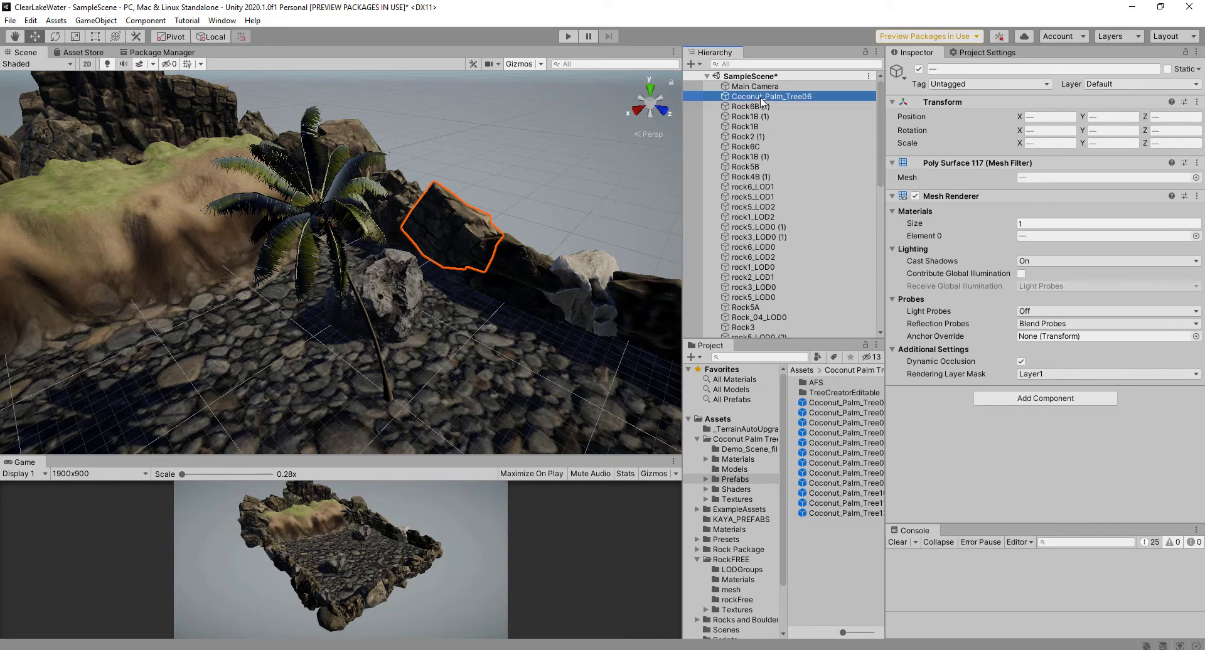
{"action": "scroll", "coordinate": [378, 130], "scroll_direction": "down", "scroll_amount": 5}
{"action": "left_click_drag", "start_coordinate": [347, 347], "coordinate": [378, 252]}
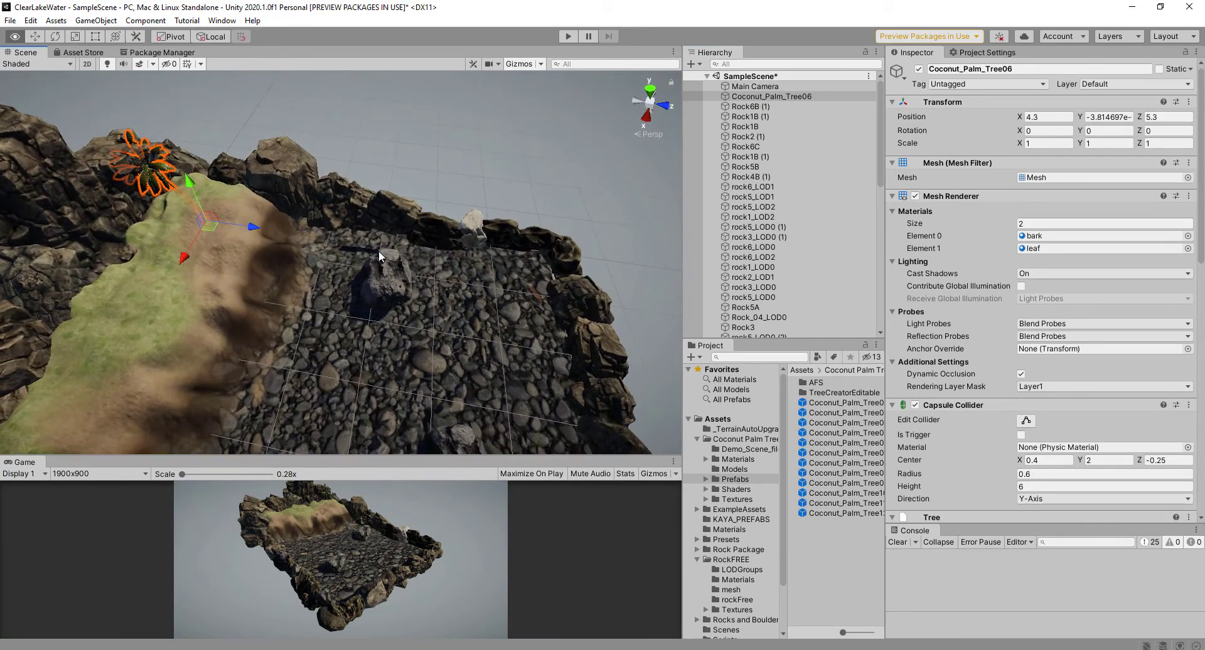
{"action": "left_click", "coordinate": [280, 227]}
{"action": "left_click", "coordinate": [162, 169]}
{"action": "left_click_drag", "start_coordinate": [250, 228], "coordinate": [311, 234]}
{"action": "left_click_drag", "start_coordinate": [502, 220], "coordinate": [328, 112], "text": "alt"}
{"action": "left_click_drag", "start_coordinate": [279, 174], "coordinate": [400, 248]}
{"action": "left_click_drag", "start_coordinate": [477, 207], "coordinate": [687, 167], "text": "alt"}
- Scale down Coconut_Palm_Tree06 on the plateau to suit the surrounding rocks
{"action": "left_click", "coordinate": [353, 204]}
{"action": "key", "text": "r"}
{"action": "left_click_drag", "start_coordinate": [359, 226], "coordinate": [343, 237]}
{"action": "key", "text": "w"}
{"action": "left_click_drag", "start_coordinate": [440, 238], "coordinate": [414, 232], "text": "alt"}
{"action": "left_click", "coordinate": [502, 182]}
{"action": "left_click_drag", "start_coordinate": [503, 182], "coordinate": [515, 213], "text": "alt"}
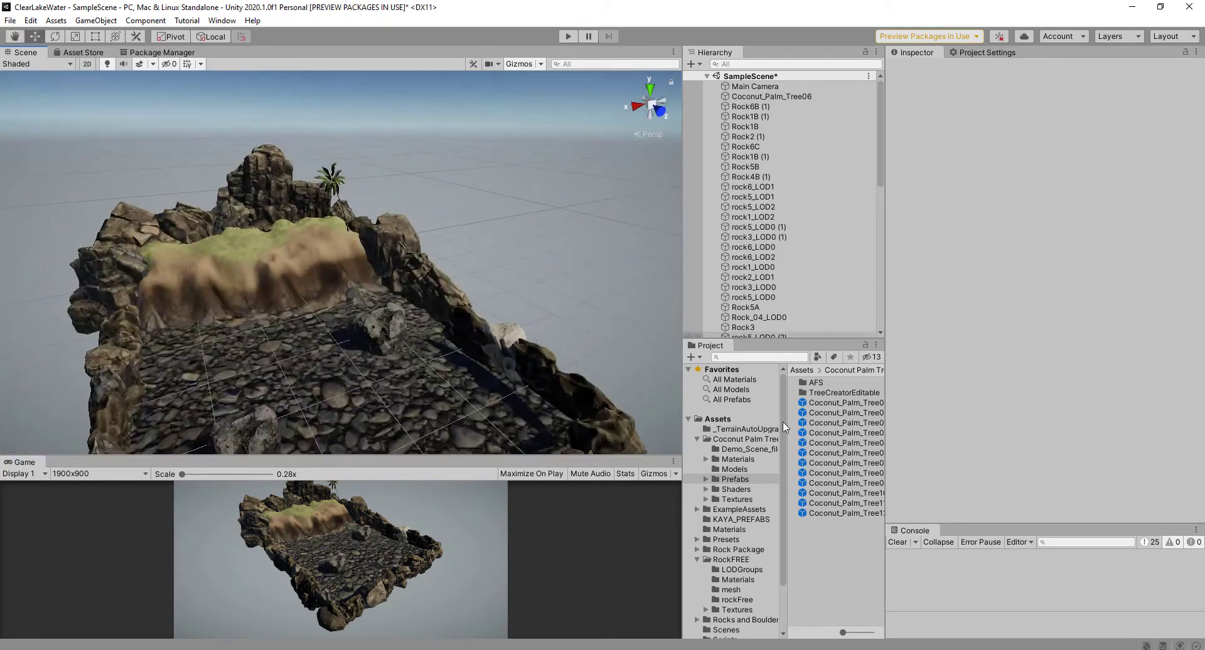
- Place Coconut_Palm_Tree08 on the plateau at about X 44.3, Y 8.5, Z 9.2, scaled to about 0.58
{"action": "left_click_drag", "start_coordinate": [845, 473], "coordinate": [248, 256]}
{"action": "key", "text": "w"}
{"action": "left_click_drag", "start_coordinate": [352, 238], "coordinate": [383, 263], "text": "alt"}
{"action": "left_click_drag", "start_coordinate": [226, 279], "coordinate": [107, 282]}
{"action": "left_click_drag", "start_coordinate": [251, 251], "coordinate": [389, 264], "text": "alt"}
{"action": "left_click_drag", "start_coordinate": [137, 271], "coordinate": [148, 281]}
{"action": "left_click_drag", "start_coordinate": [439, 251], "coordinate": [731, 339], "text": "alt"}
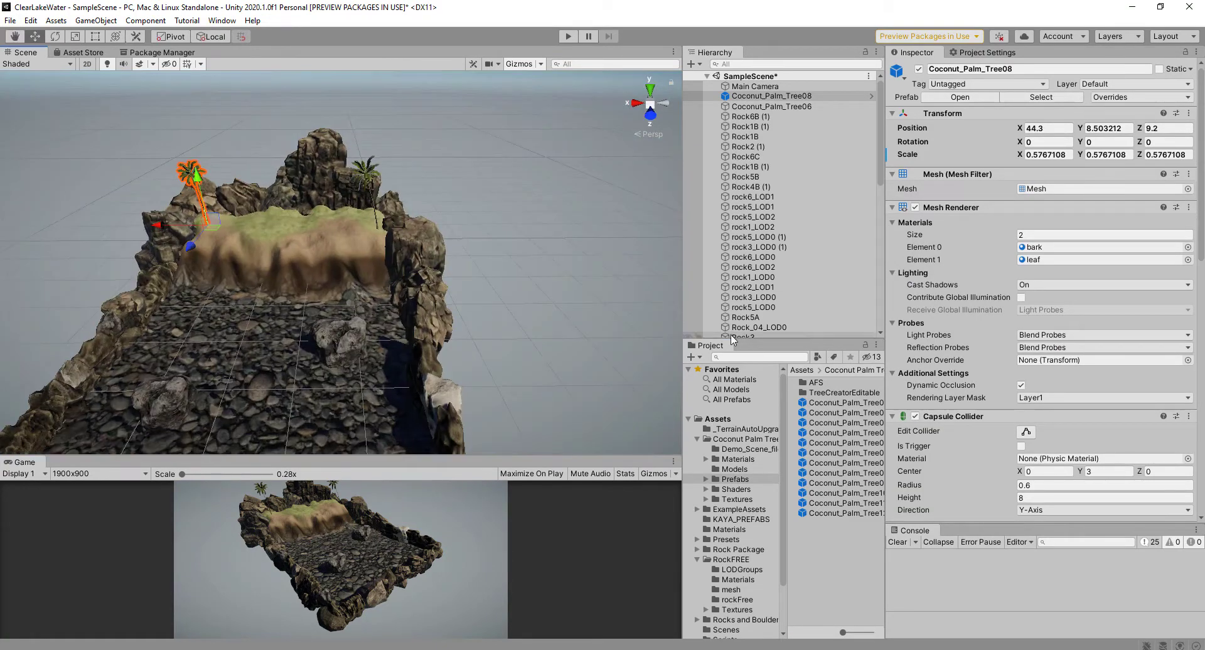
- Add Coconut_Palm_Tree12 and other coconut palm variants across the grassy plateau to form a grove
{"action": "left_click_drag", "start_coordinate": [841, 513], "coordinate": [180, 301]}
{"action": "key", "text": "r"}
{"action": "key", "text": "w"}
{"action": "left_click_drag", "start_coordinate": [180, 301], "coordinate": [75, 401], "text": "alt"}
{"action": "left_click_drag", "start_coordinate": [841, 512], "coordinate": [214, 242]}
{"action": "left_click_drag", "start_coordinate": [251, 245], "coordinate": [416, 106], "text": "alt"}
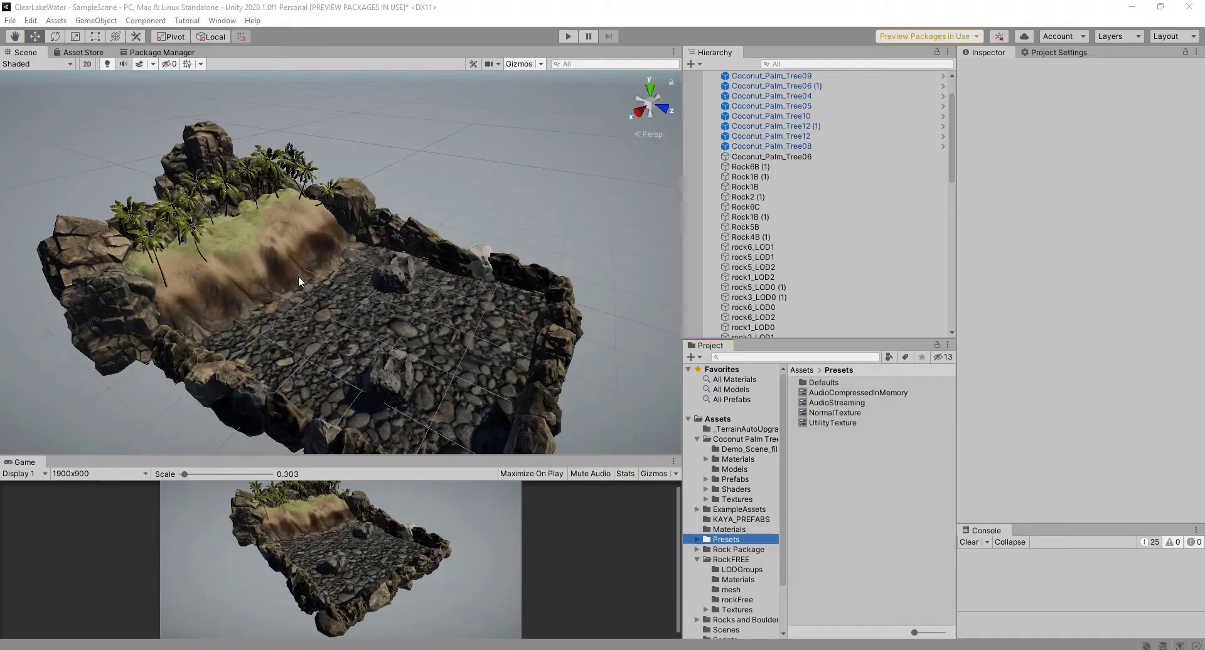
- Place the P_Bush04 prefab from YughuesFreeBushes2018 on the plateau's edge and frame it
{"action": "left_click_drag", "start_coordinate": [299, 276], "coordinate": [547, 258], "text": "alt"}
{"action": "scroll", "coordinate": [439, 280], "scroll_direction": "up", "scroll_amount": 1}
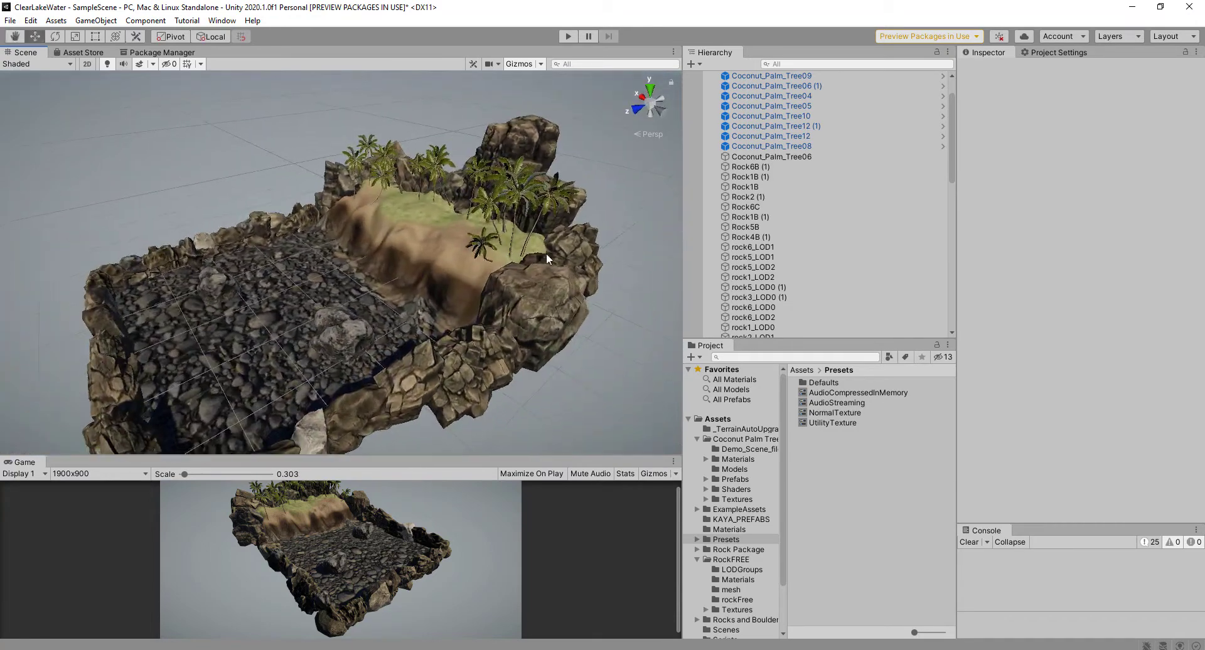
{"action": "scroll", "coordinate": [548, 258], "scroll_direction": "up", "scroll_amount": 3}
{"action": "left_click_drag", "start_coordinate": [816, 340], "coordinate": [816, 293]}
{"action": "scroll", "coordinate": [741, 533], "scroll_direction": "down", "scroll_amount": 2}
{"action": "left_click", "coordinate": [727, 634]}
{"action": "left_click", "coordinate": [865, 366]}
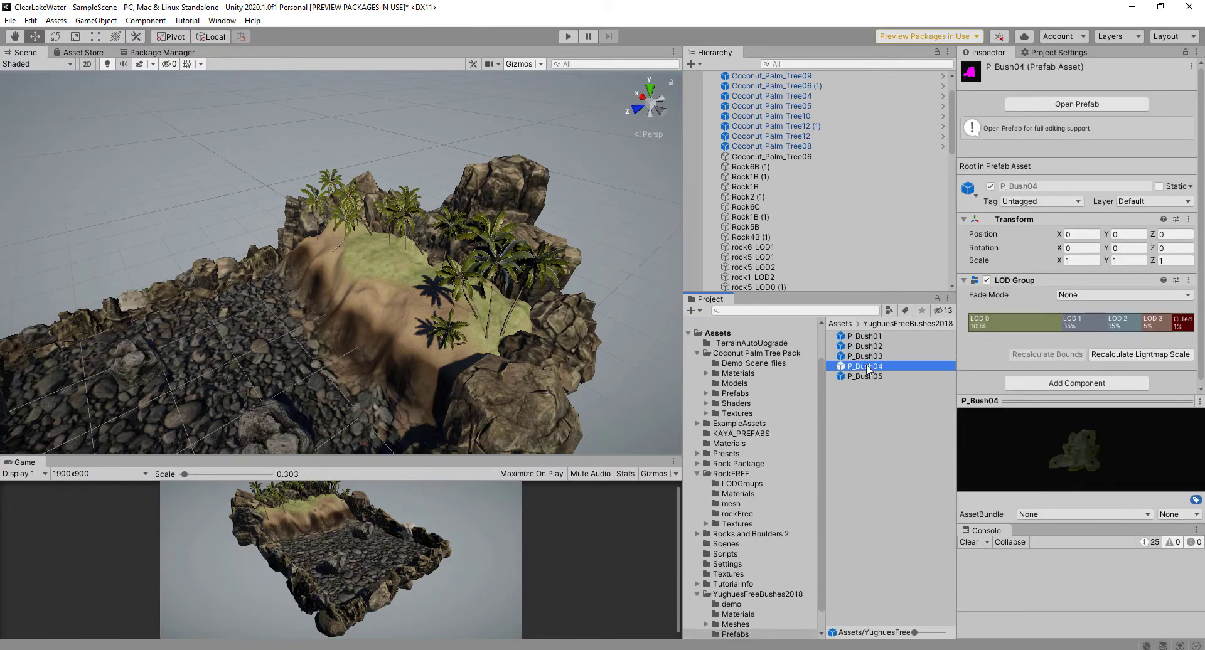
{"action": "left_click_drag", "start_coordinate": [867, 368], "coordinate": [389, 292]}
{"action": "key", "text": "f"}
- Unpack P_Bush04, pull Bush04_LOD0 out of its group, and delete the leftover parent with the other LODs
{"action": "right_click", "coordinate": [771, 76]}
{"action": "left_click", "coordinate": [898, 275]}
{"action": "left_click", "coordinate": [717, 97]}
{"action": "left_click_drag", "start_coordinate": [761, 107], "coordinate": [760, 92]}
{"action": "left_click", "coordinate": [750, 107]}
{"action": "key", "text": "Delete"}
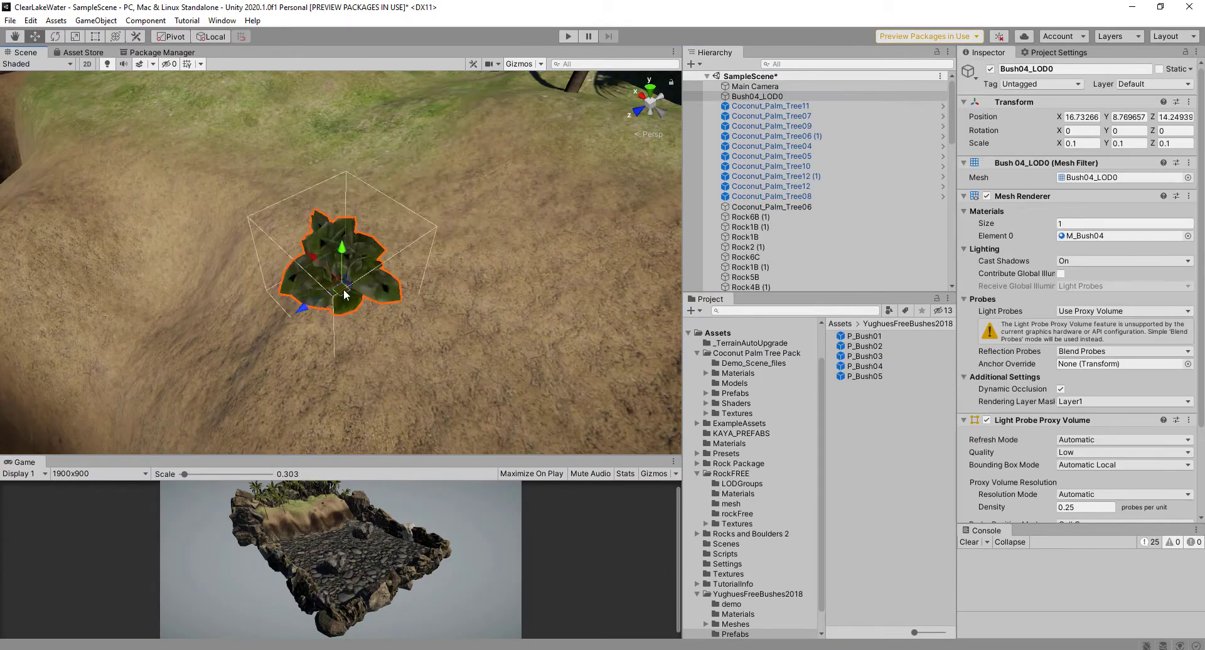
- Scale Bush04_LOD0 to about 0.224 and position it at about X 46.03, Y 6.8, Z 14.89 on the cliff edge
{"action": "key", "text": "r"}
{"action": "left_click_drag", "start_coordinate": [344, 291], "coordinate": [389, 283]}
{"action": "key", "text": "w"}
{"action": "left_click_drag", "start_coordinate": [342, 290], "coordinate": [427, 169]}
{"action": "scroll", "coordinate": [377, 208], "scroll_direction": "down", "scroll_amount": 8}
{"action": "left_click_drag", "start_coordinate": [261, 217], "coordinate": [238, 138]}
{"action": "left_click_drag", "start_coordinate": [189, 201], "coordinate": [189, 229]}
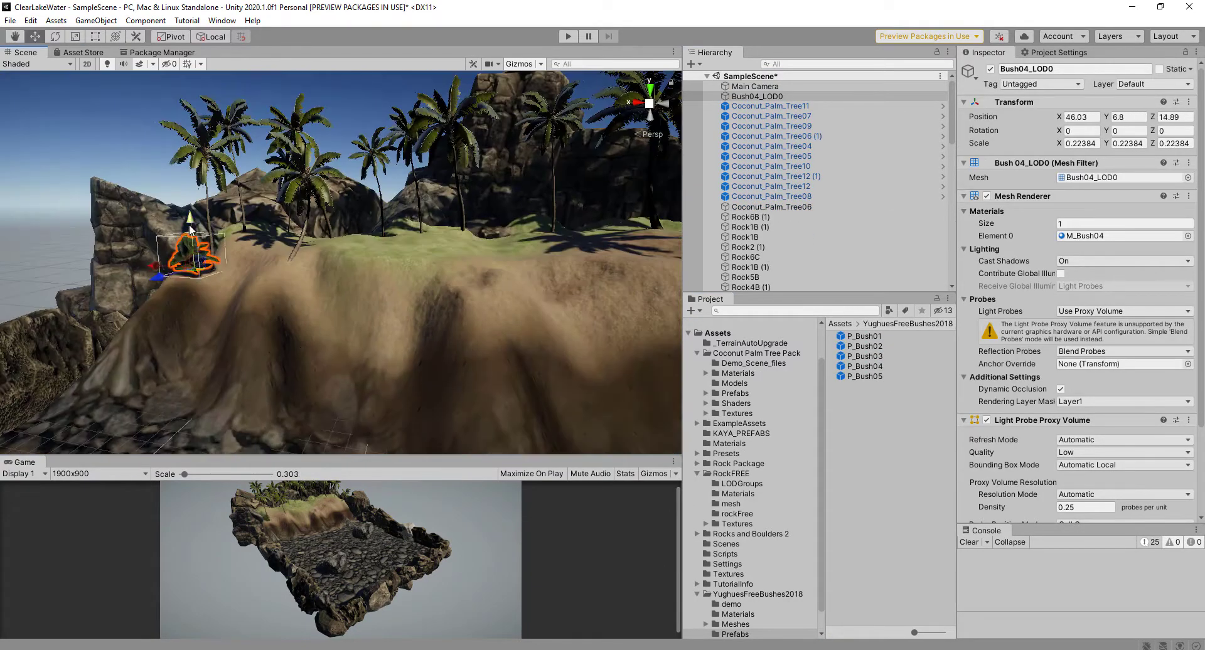
- Place P_Bush03 on the plateau, unpack it, and keep only Bush03_B_LOD0 by deleting the rest of its group
{"action": "left_click_drag", "start_coordinate": [352, 207], "coordinate": [188, 251], "text": "alt"}
{"action": "left_click_drag", "start_coordinate": [865, 357], "coordinate": [292, 270]}
{"action": "right_click", "coordinate": [767, 97]}
{"action": "left_click", "coordinate": [904, 288]}
{"action": "left_click", "coordinate": [716, 96]}
{"action": "left_click_drag", "start_coordinate": [761, 106], "coordinate": [761, 93]}
{"action": "left_click", "coordinate": [750, 107]}
{"action": "key", "text": "Delete"}
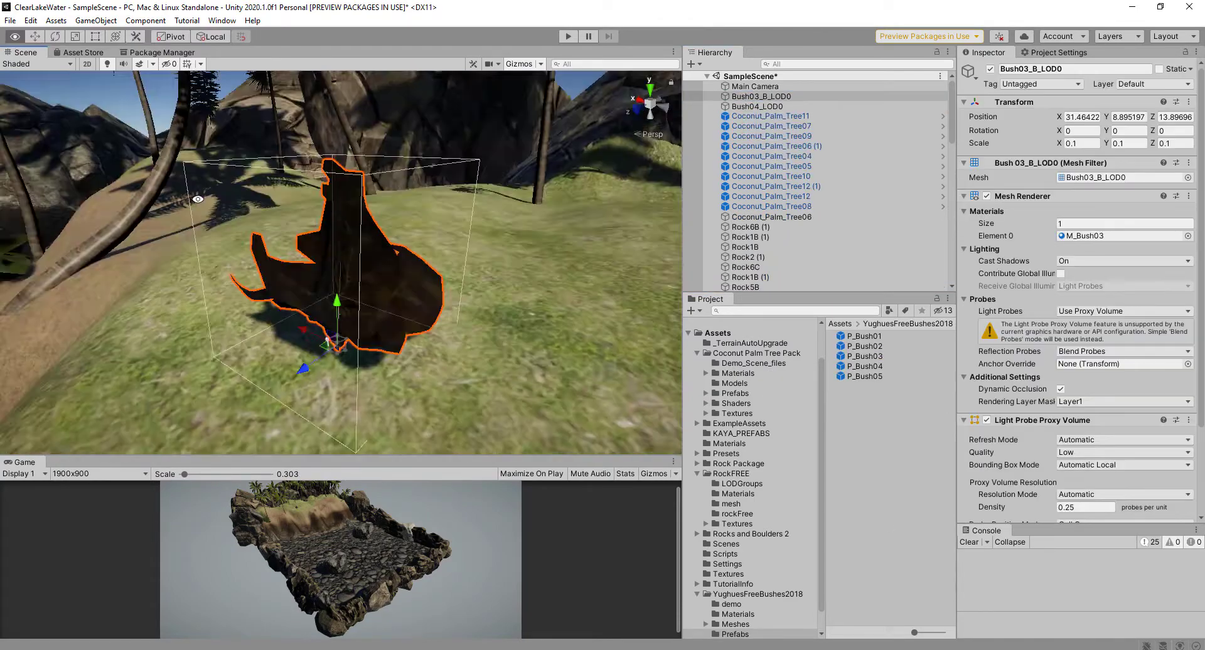
- Set the M_Bush 03 material's workflow mode to Specular
{"action": "scroll", "coordinate": [276, 219], "scroll_direction": "down", "scroll_amount": 8}
{"action": "scroll", "coordinate": [1023, 377], "scroll_direction": "down", "scroll_amount": 8}
{"action": "left_click", "coordinate": [964, 480]}
{"action": "scroll", "coordinate": [1023, 377], "scroll_direction": "down", "scroll_amount": 10}
{"action": "left_click", "coordinate": [1095, 213]}
{"action": "left_click", "coordinate": [1092, 225]}
{"action": "scroll", "coordinate": [295, 164], "scroll_direction": "down", "scroll_amount": 8}
{"action": "left_click", "coordinate": [76, 38]}
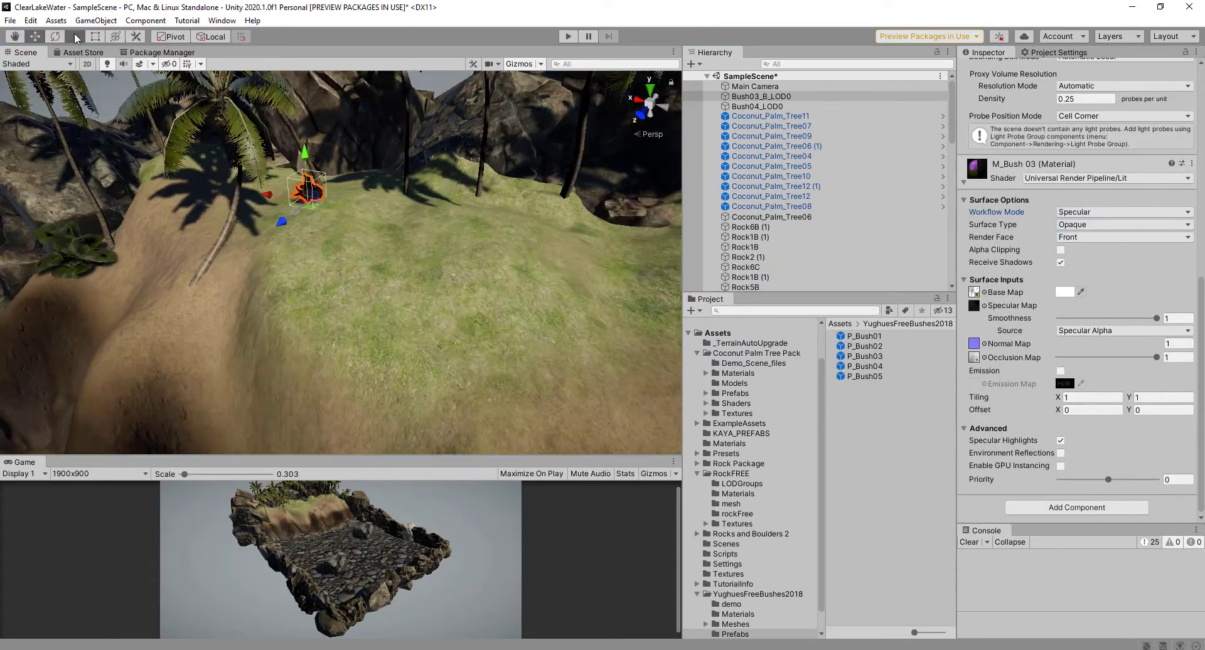
- Try to add another P_Bush03 bush to the grassy plateau and enlarge it
{"action": "left_click_drag", "start_coordinate": [314, 251], "coordinate": [439, 282], "text": "alt"}
{"action": "left_click", "coordinate": [865, 356]}
{"action": "left_click_drag", "start_coordinate": [865, 356], "coordinate": [439, 301]}
{"action": "right_click", "coordinate": [762, 96]}
{"action": "left_click", "coordinate": [810, 211]}
{"action": "left_click_drag", "start_coordinate": [376, 263], "coordinate": [423, 243], "text": "alt"}
{"action": "scroll", "coordinate": [423, 242], "scroll_direction": "down", "scroll_amount": 8}
{"action": "key", "text": "r"}
{"action": "left_click_drag", "start_coordinate": [393, 279], "coordinate": [452, 270]}
{"action": "key", "text": "w"}
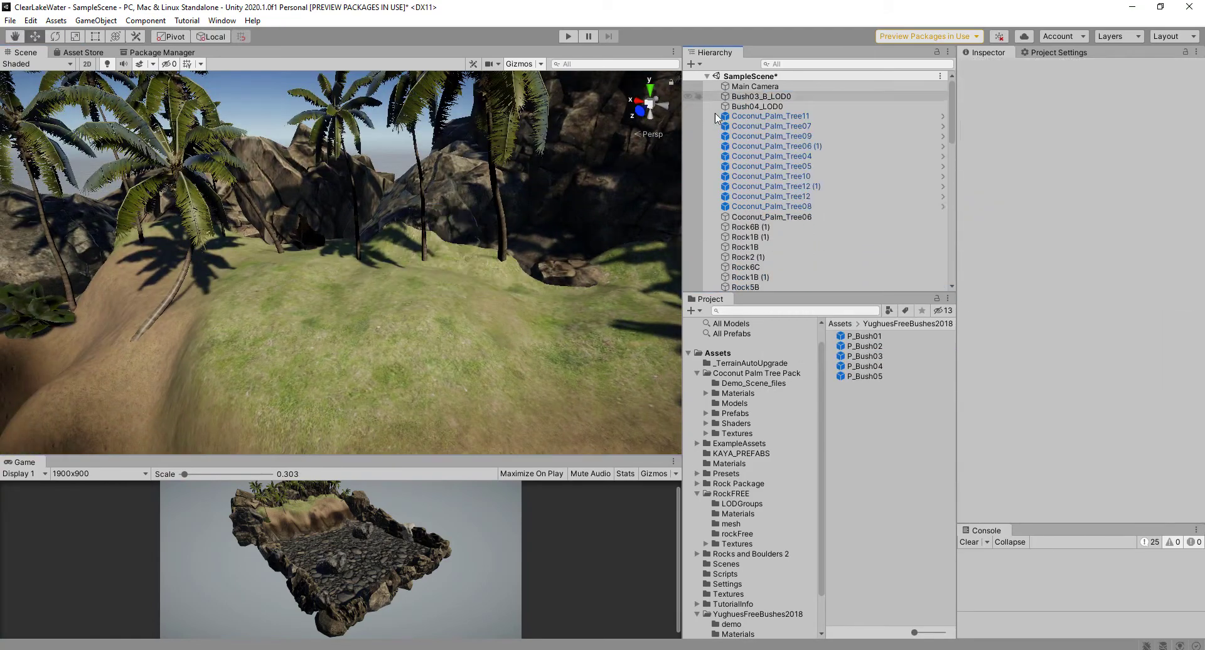
- Place the P_Bush01 bush on the plateau, unpack it, and delete its unneeded parts
{"action": "left_click", "coordinate": [749, 96]}
{"action": "left_click", "coordinate": [756, 126]}
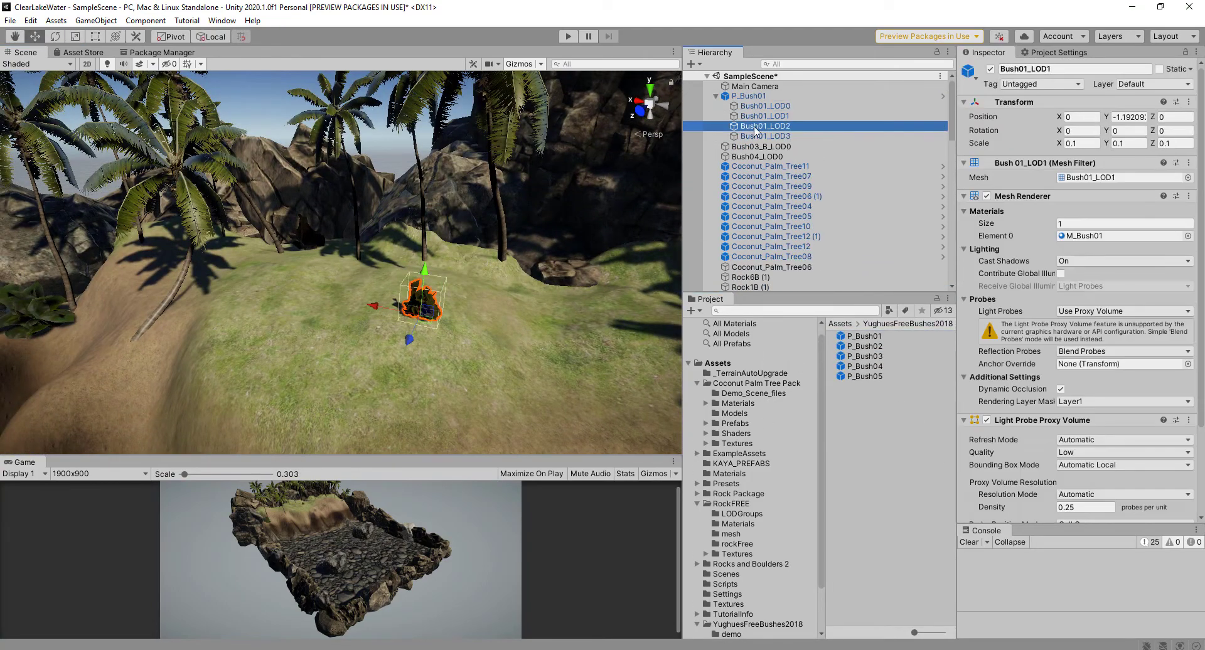
{"action": "right_click", "coordinate": [750, 97]}
{"action": "left_click", "coordinate": [797, 210]}
{"action": "left_click_drag", "start_coordinate": [756, 126], "coordinate": [754, 141]}
{"action": "left_click", "coordinate": [749, 97]}
{"action": "key", "text": "Delete"}
{"action": "left_click", "coordinate": [433, 304]}
- Place a copy of Bush04_LOD0 along the front edge of the cliff
{"action": "left_click_drag", "start_coordinate": [433, 305], "coordinate": [412, 217], "text": "alt"}
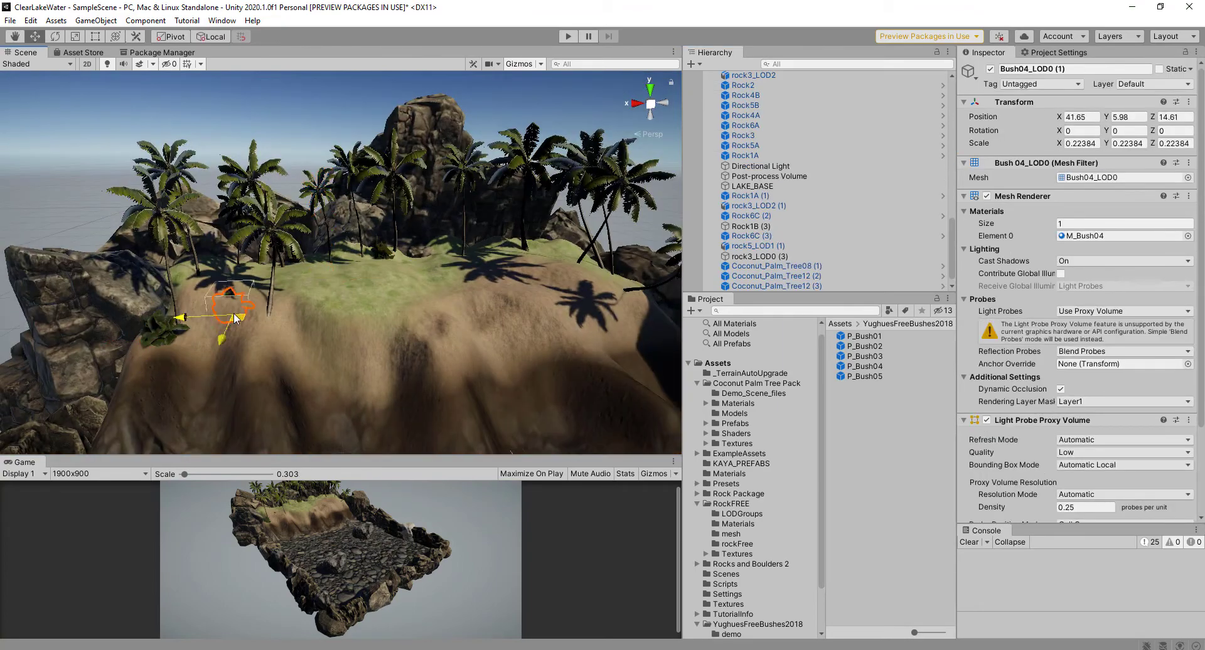
{"action": "left_click_drag", "start_coordinate": [386, 276], "coordinate": [352, 270], "text": "alt"}
{"action": "left_click_drag", "start_coordinate": [342, 248], "coordinate": [312, 336]}
{"action": "left_click", "coordinate": [376, 138]}
{"action": "scroll", "coordinate": [383, 292], "scroll_direction": "down", "scroll_amount": 1}
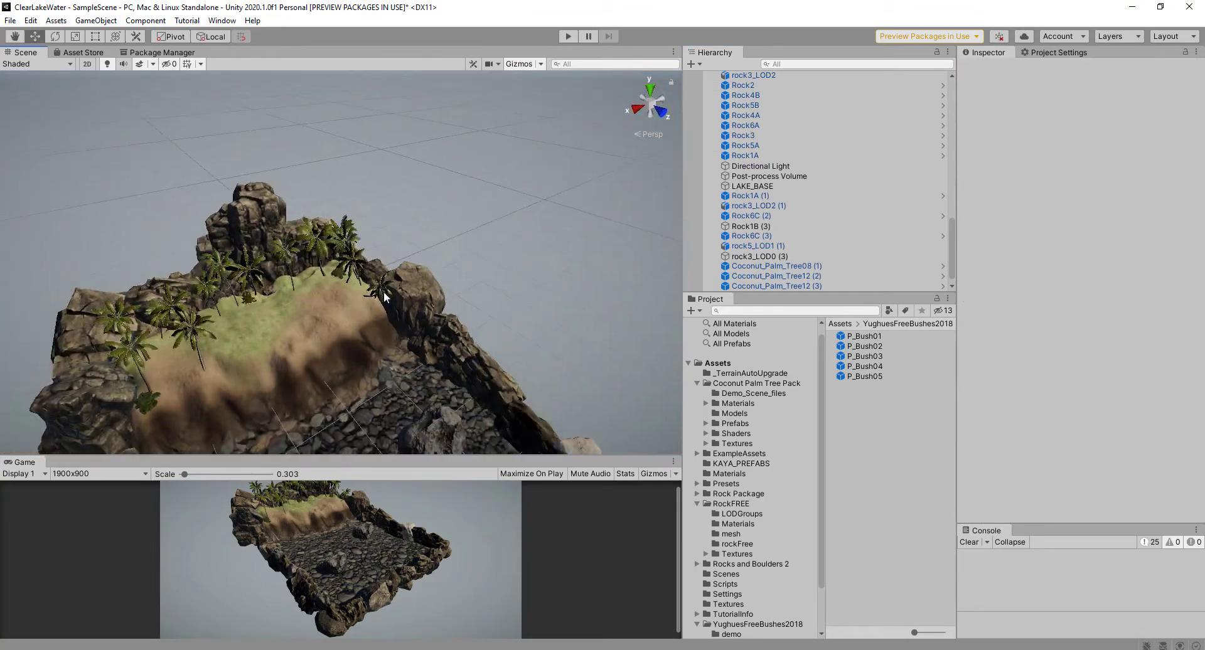
{"action": "left_click_drag", "start_coordinate": [383, 291], "coordinate": [350, 225], "text": "alt"}
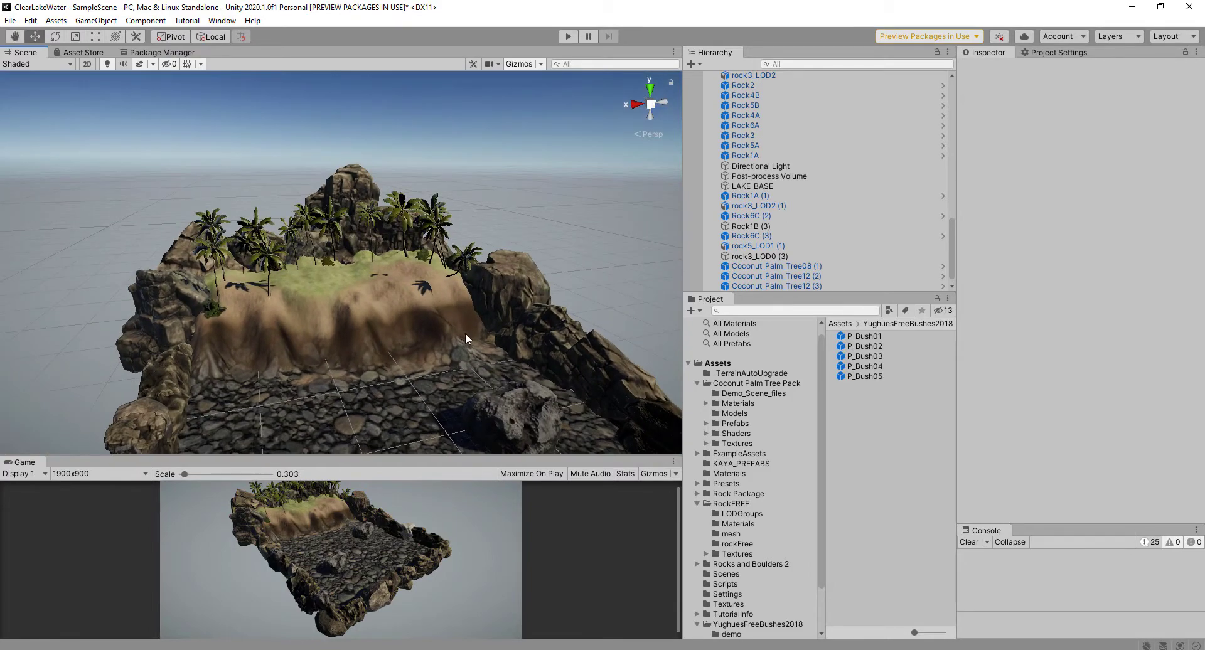
- Examine the planted plateau, cliff and pebbled lake bed from several angles
{"action": "left_click_drag", "start_coordinate": [466, 332], "coordinate": [385, 258], "text": "alt"}
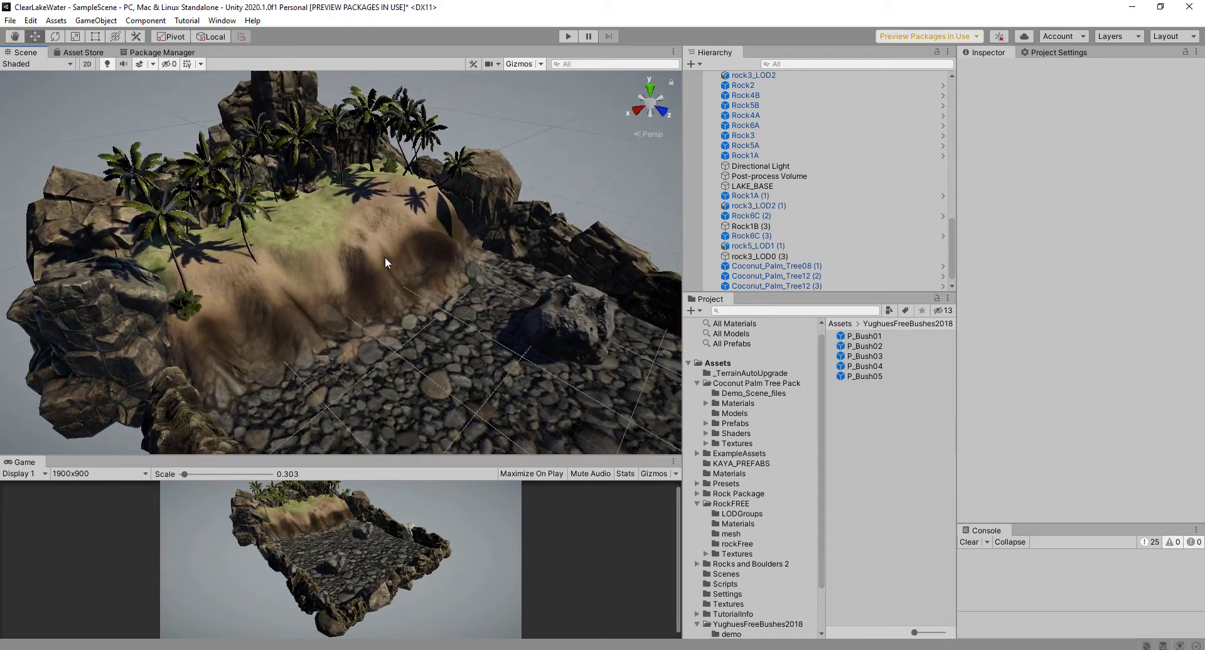
{"action": "scroll", "coordinate": [385, 256], "scroll_direction": "up", "scroll_amount": 2}
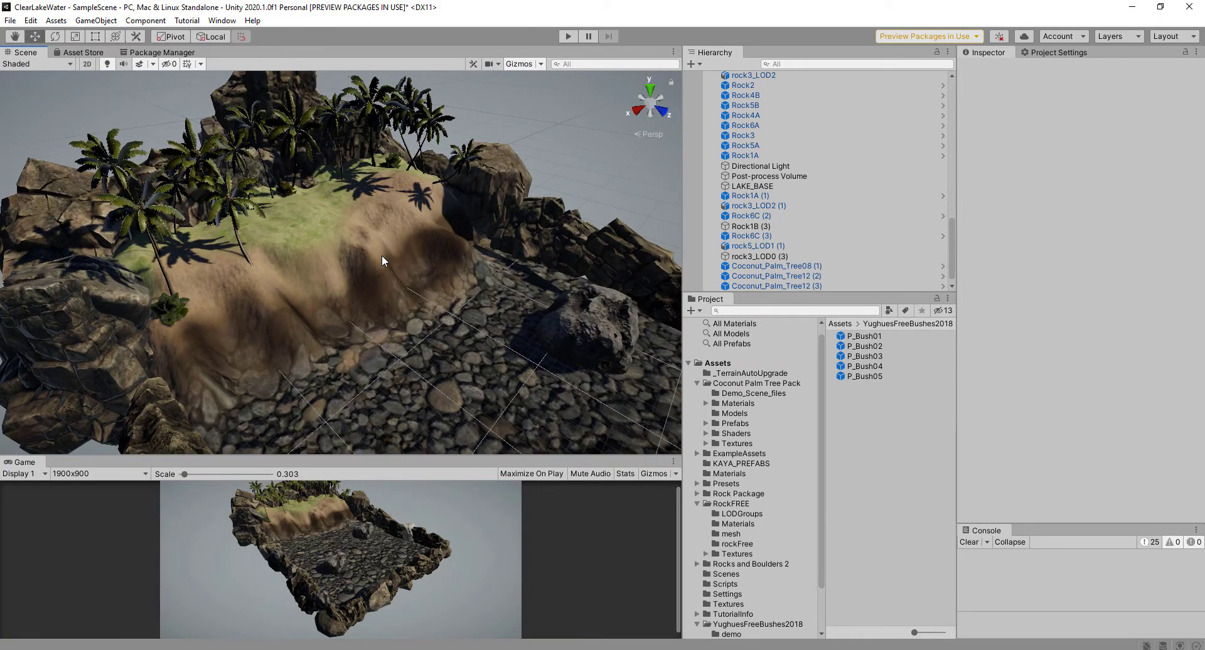
{"action": "middle_click_drag", "start_coordinate": [382, 255], "coordinate": [408, 241]}
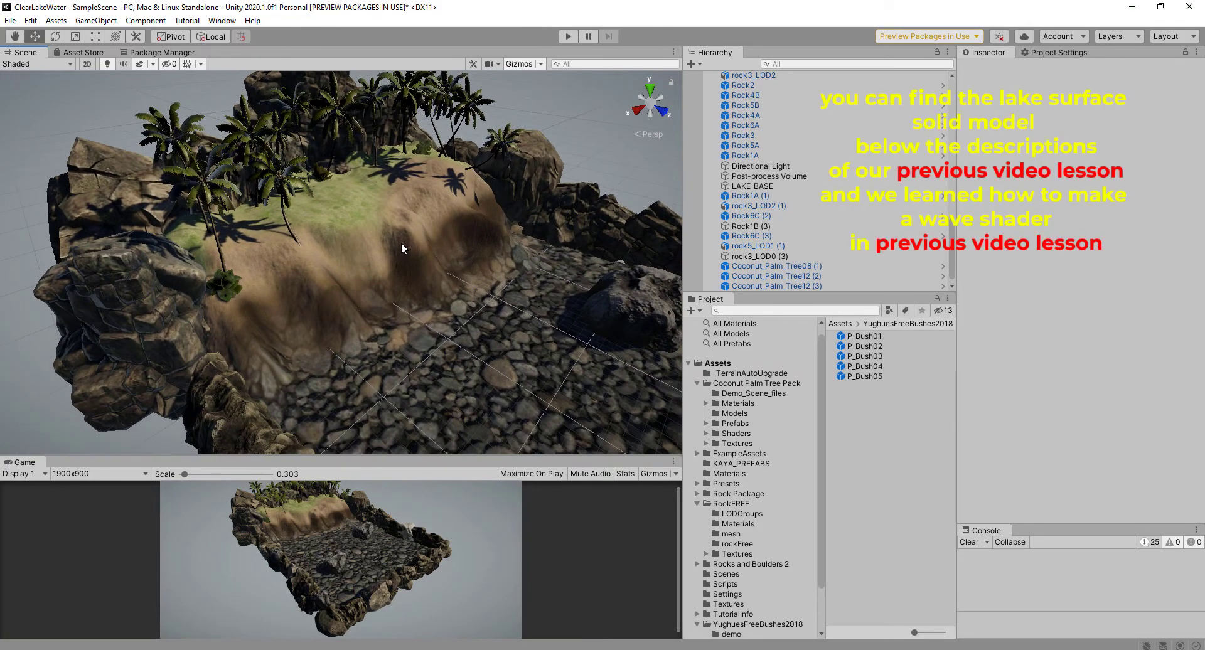
{"action": "left_click_drag", "start_coordinate": [403, 247], "coordinate": [384, 262], "text": "alt"}
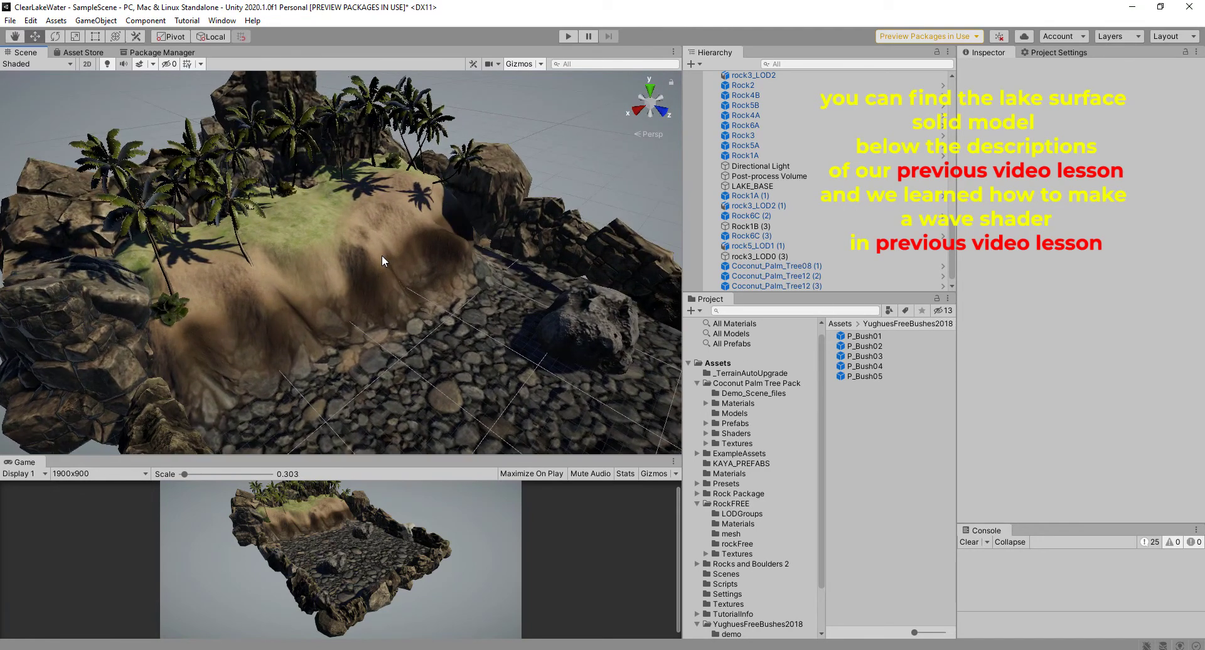
{"action": "middle_click_drag", "start_coordinate": [382, 255], "coordinate": [405, 241]}
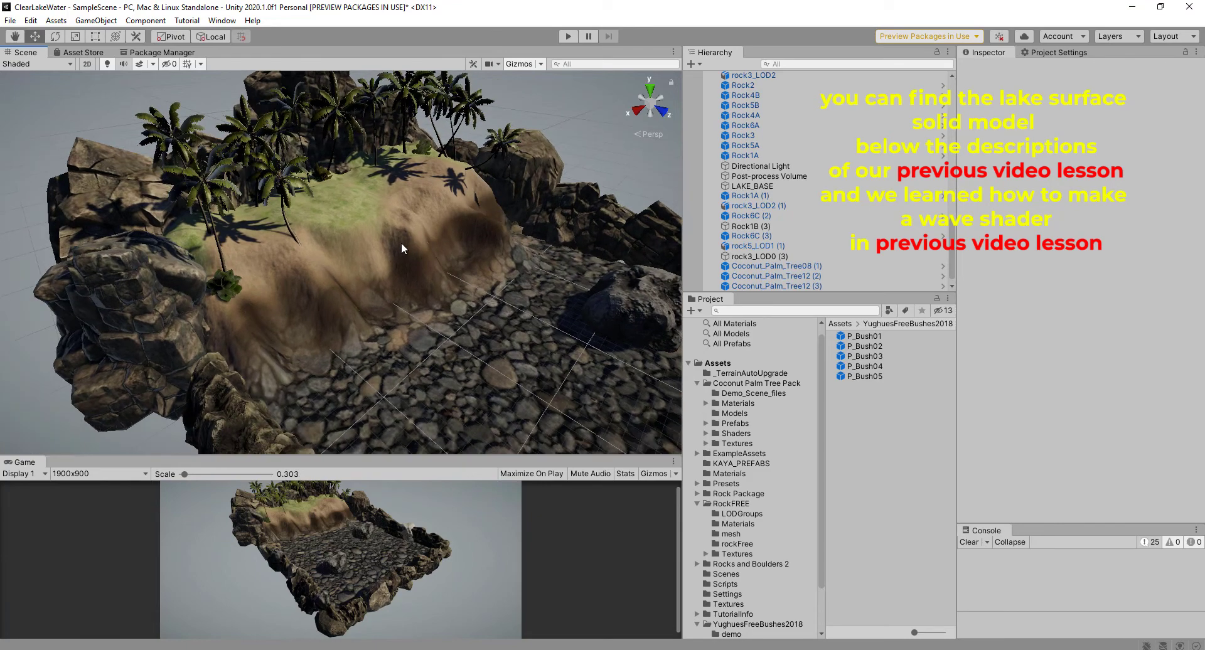
{"action": "left_click_drag", "start_coordinate": [404, 244], "coordinate": [373, 245], "text": "alt"}
{"action": "scroll", "coordinate": [414, 255], "scroll_direction": "up", "scroll_amount": 5}
{"action": "middle_click_drag", "start_coordinate": [416, 252], "coordinate": [382, 257]}
{"action": "scroll", "coordinate": [382, 257], "scroll_direction": "up", "scroll_amount": 1}
{"action": "scroll", "coordinate": [382, 255], "scroll_direction": "down", "scroll_amount": 3}
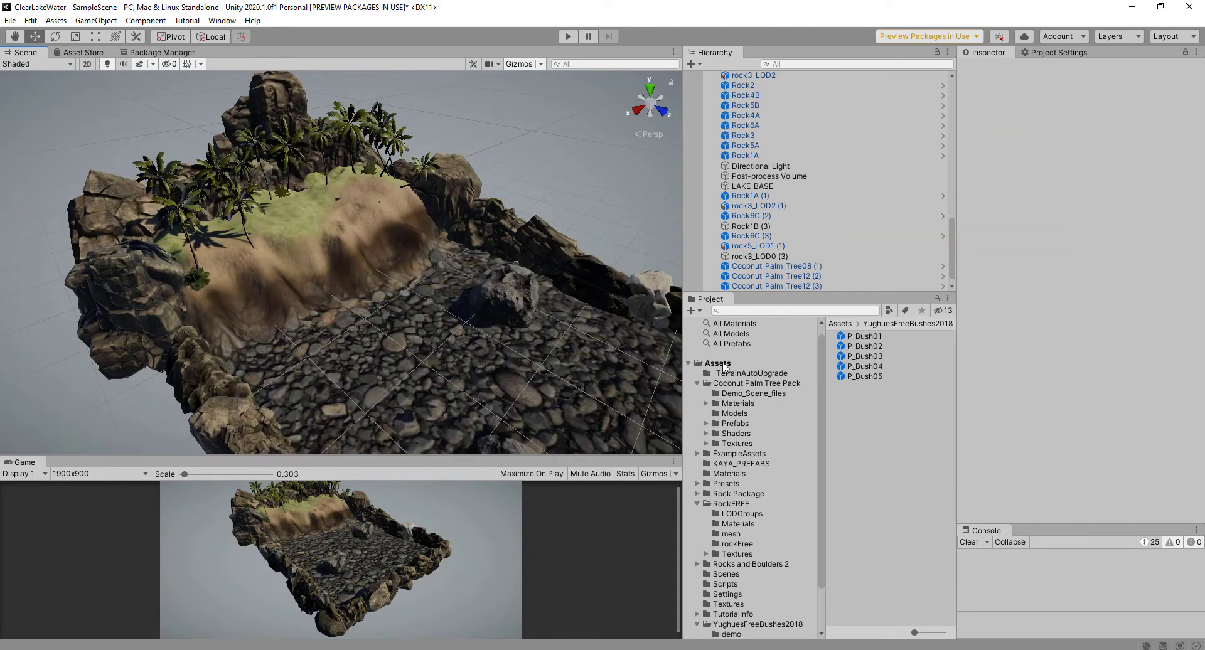
- Create a folder named LAKE_SURFACE in the project's Assets
{"action": "left_click", "coordinate": [718, 363]}
{"action": "right_click", "coordinate": [722, 366]}
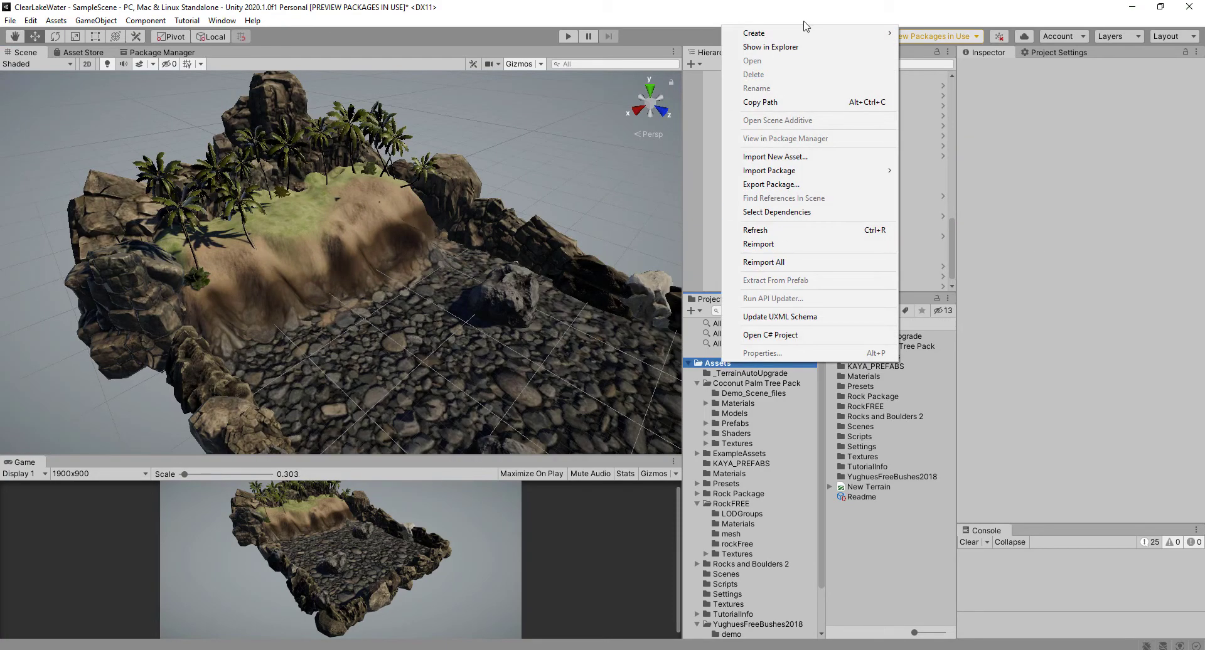
{"action": "mouse_move", "coordinate": [841, 38]}
{"action": "left_click", "coordinate": [929, 33]}
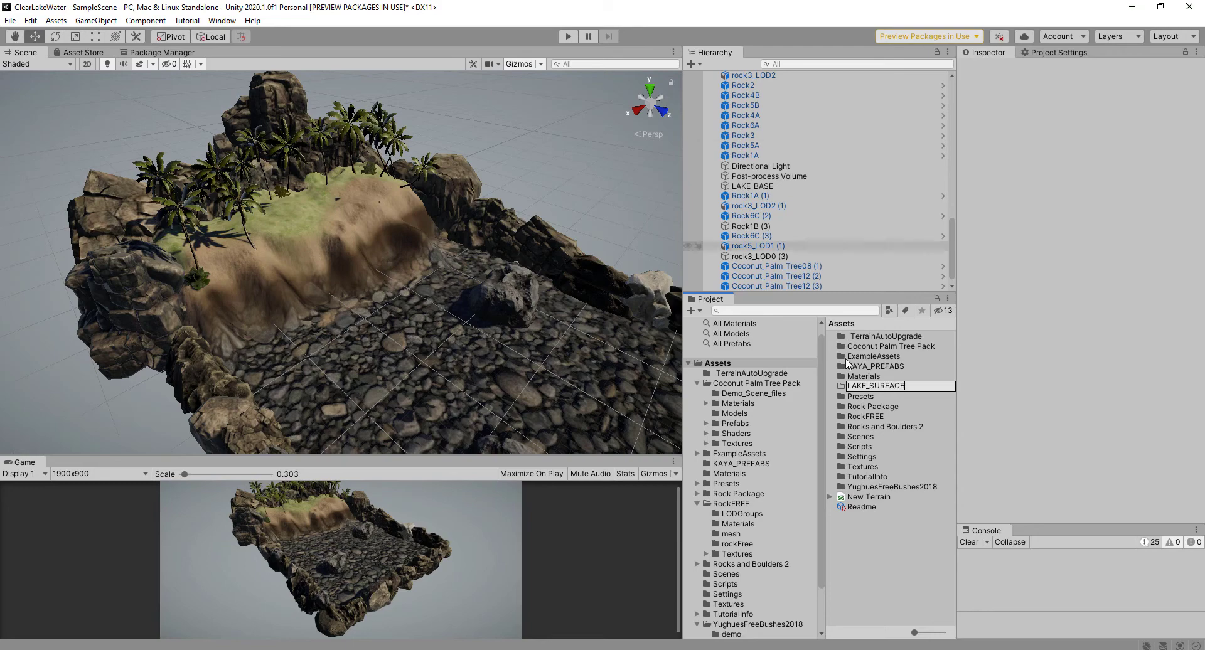
{"action": "key", "text": "Return"}
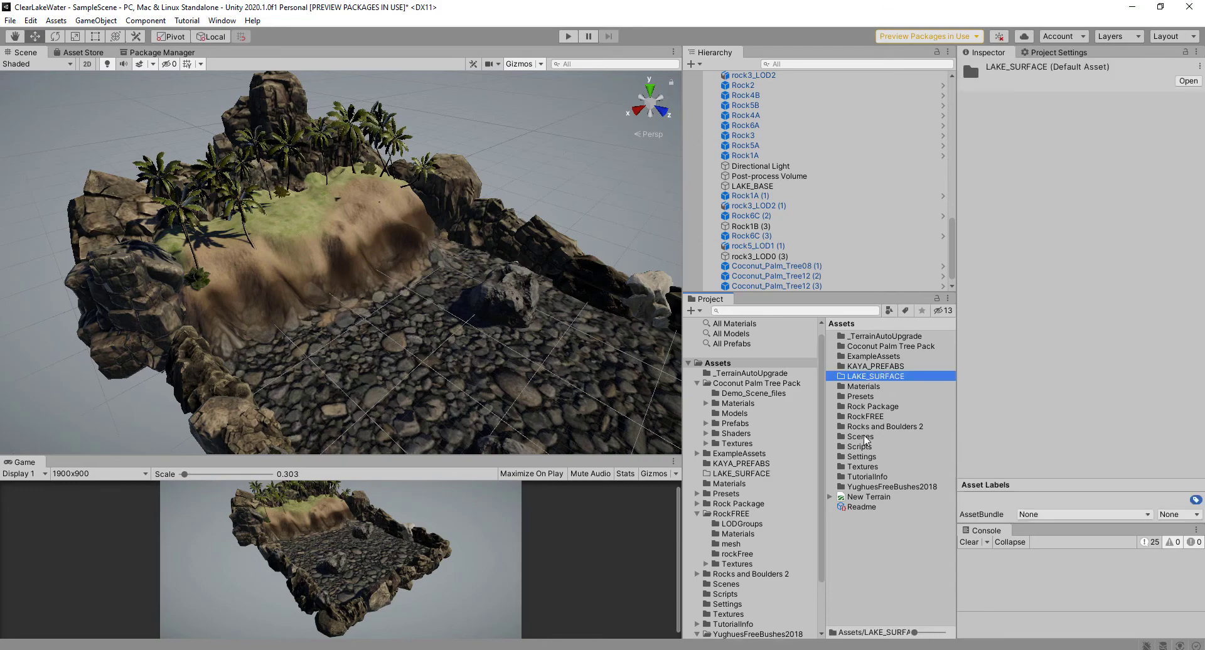
- Import the LakeSurface 3D model into the LAKE_SURFACE folder
{"action": "right_click", "coordinate": [868, 380]}
{"action": "left_click", "coordinate": [917, 166]}
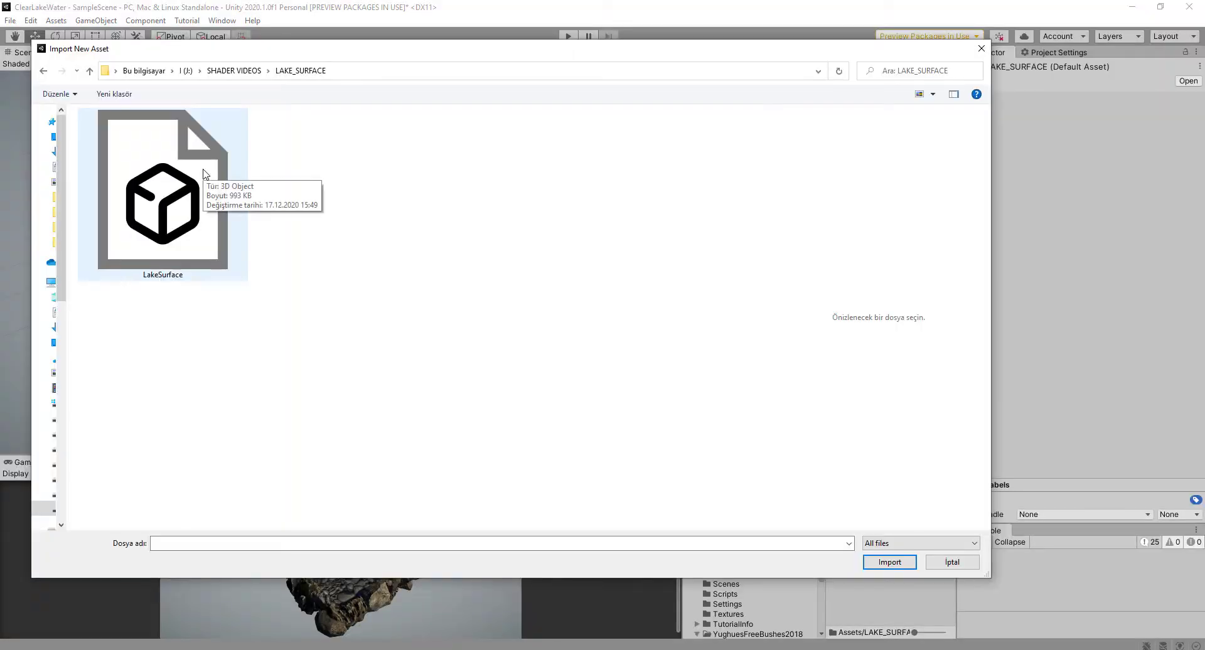
{"action": "left_click", "coordinate": [204, 174]}
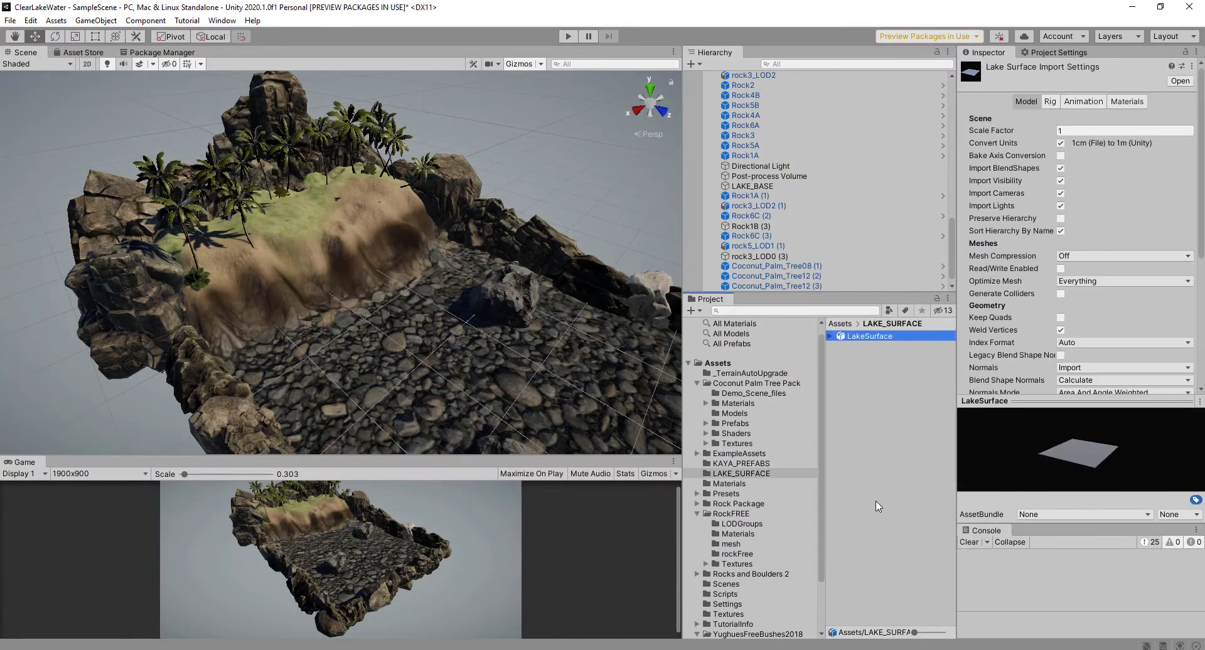
- Import WaveSHADER.shadergraph from the WaveSHADER project's Materials folder into LAKE_SURFACE
{"action": "right_click", "coordinate": [878, 491]}
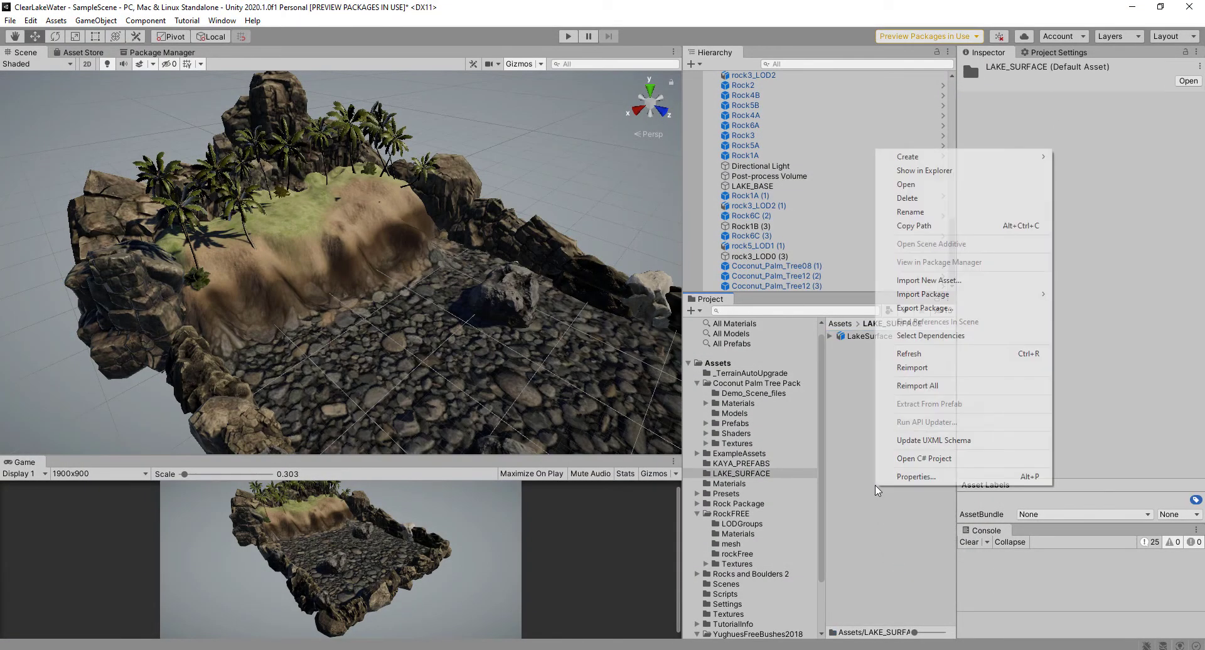
{"action": "left_click", "coordinate": [934, 280]}
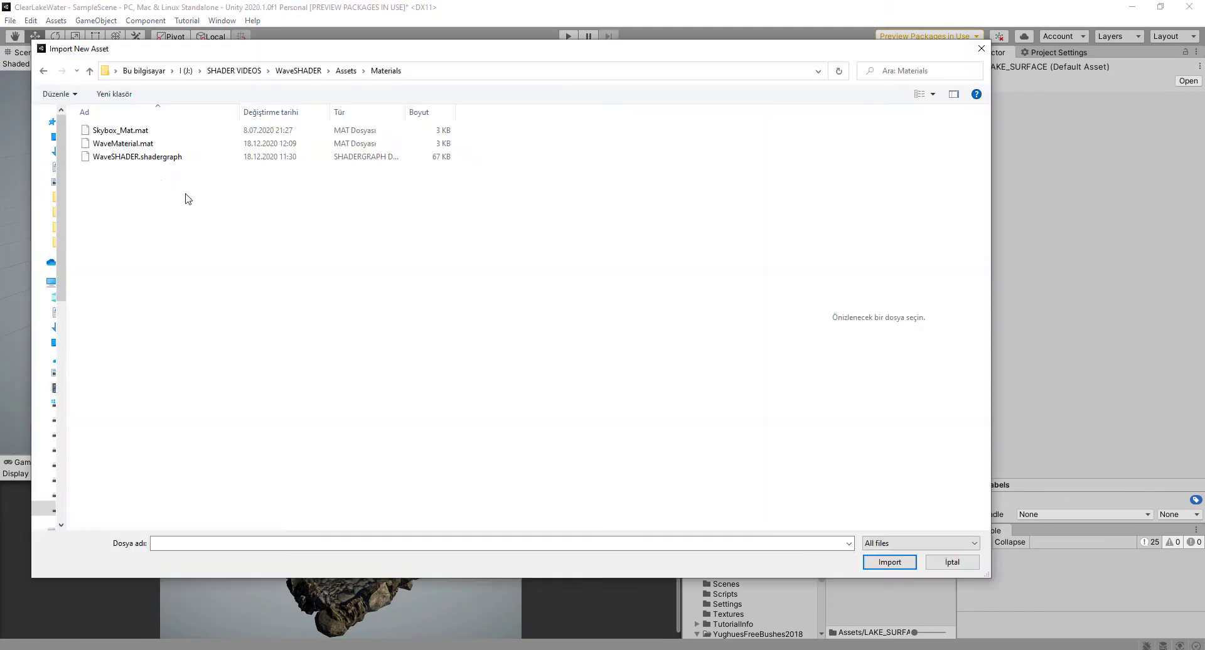
{"action": "left_click", "coordinate": [137, 157]}
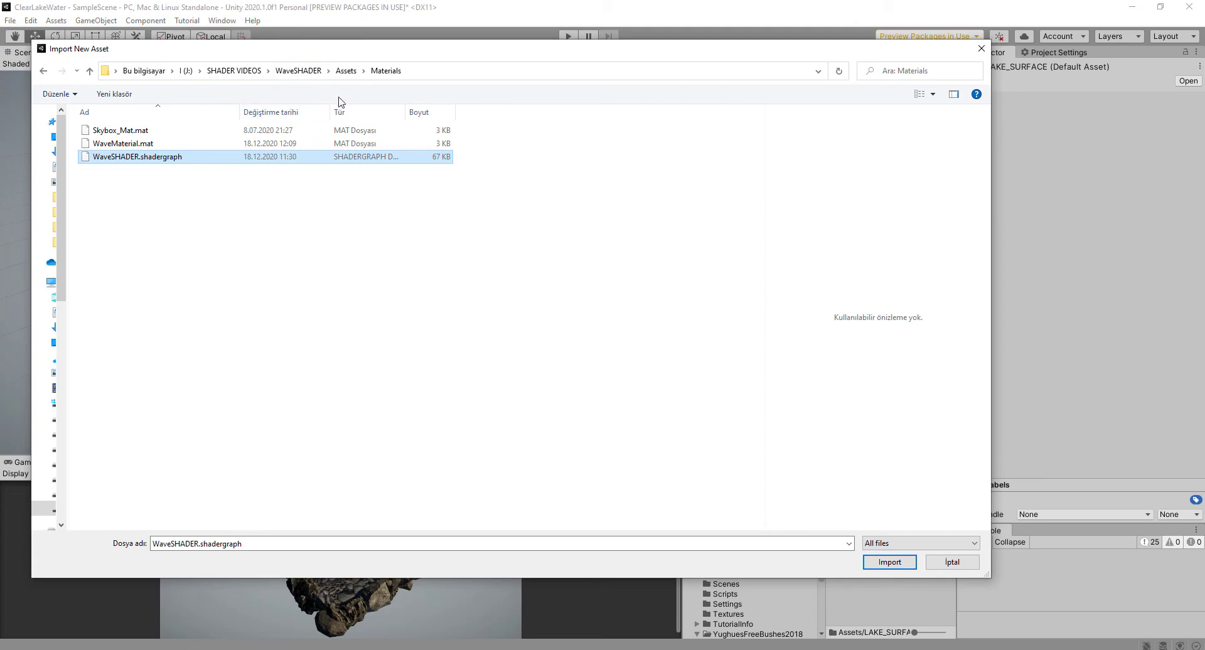
{"action": "left_click", "coordinate": [890, 561]}
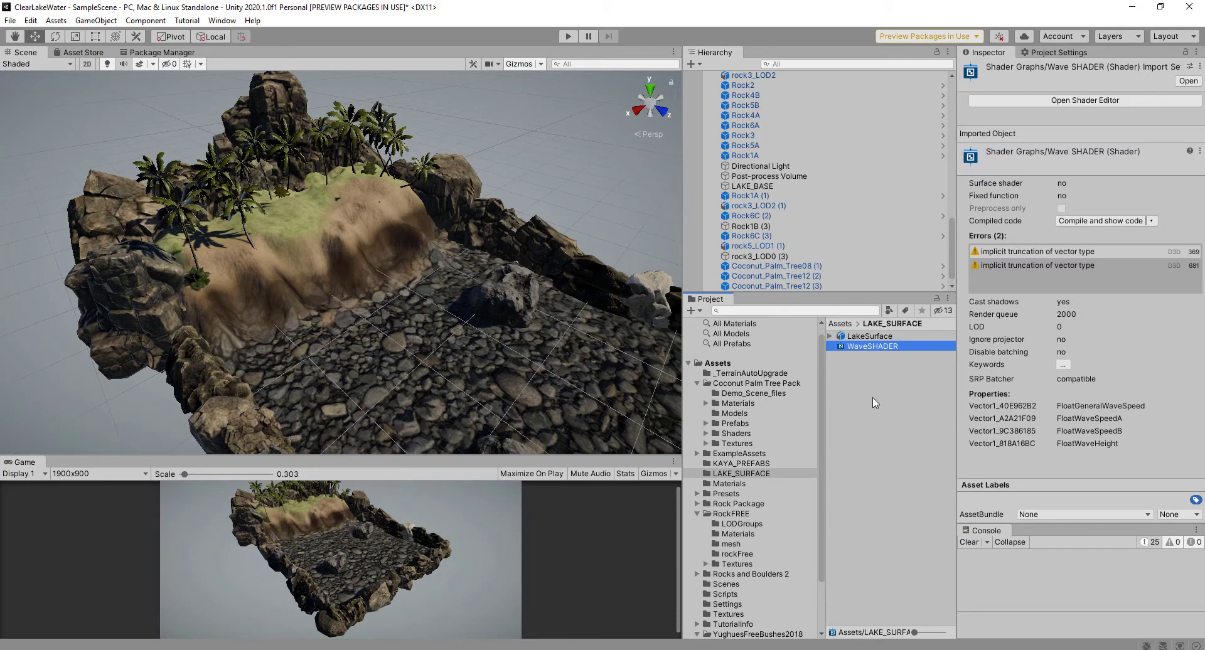
- Place the LakeSurface model in the scene over the lake bed and unpack its prefab
{"action": "left_click", "coordinate": [853, 337]}
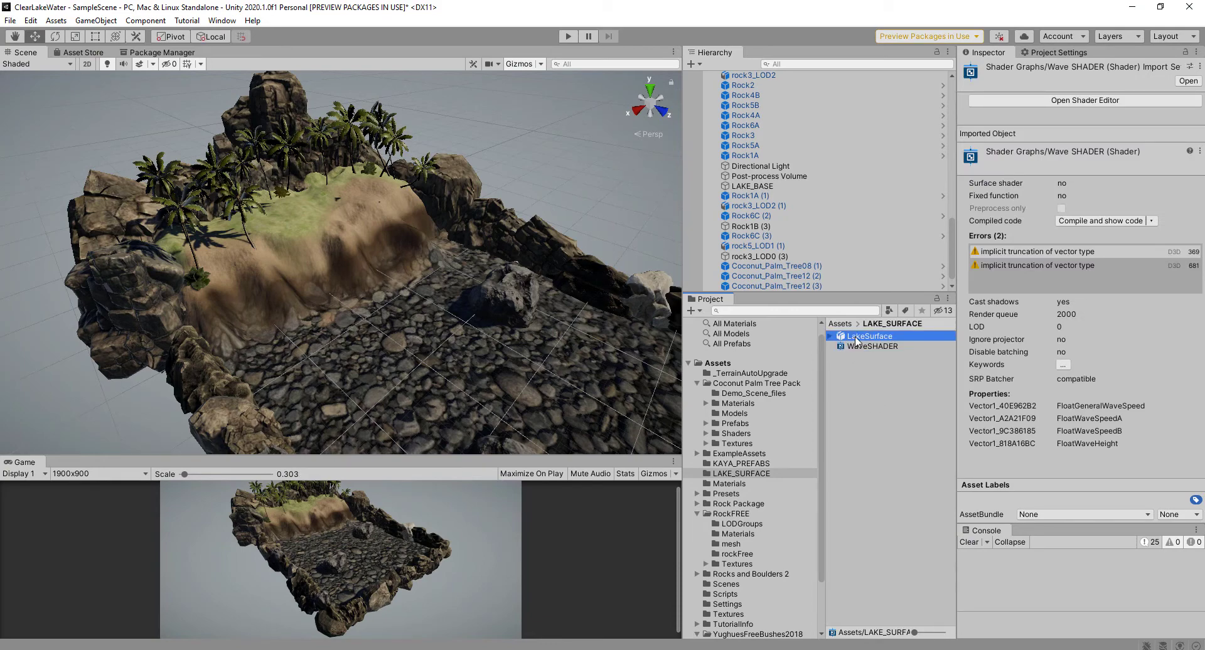
{"action": "left_click_drag", "start_coordinate": [857, 340], "coordinate": [462, 306]}
{"action": "right_click", "coordinate": [739, 76]}
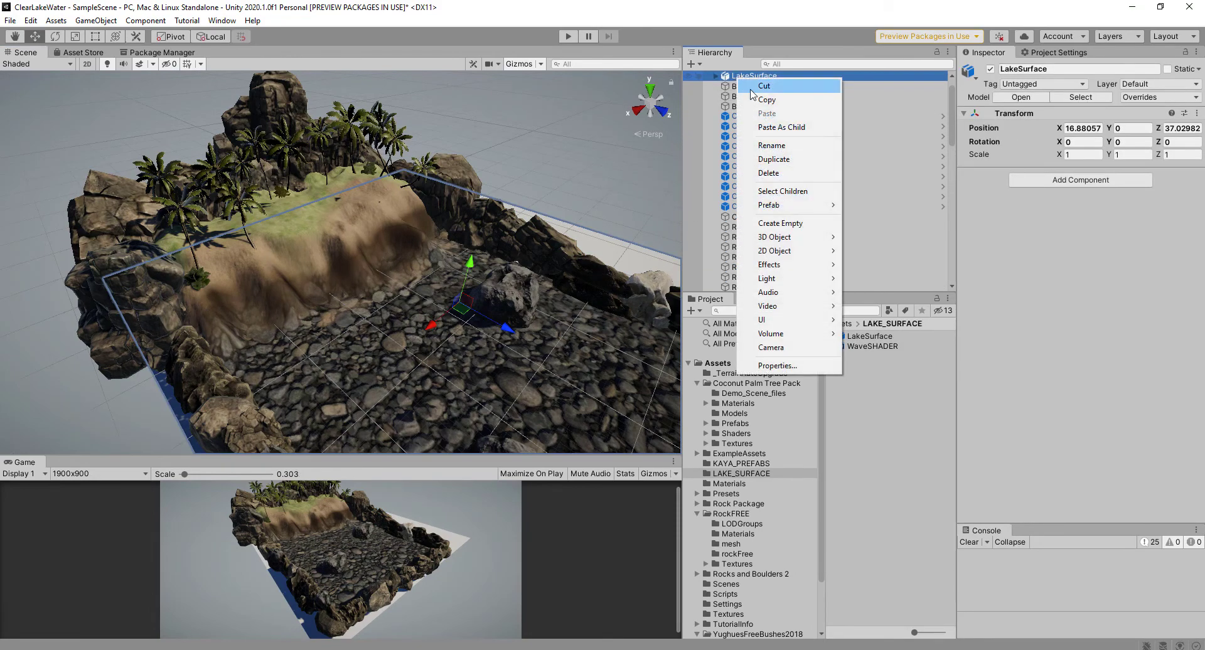
{"action": "mouse_move", "coordinate": [816, 206]}
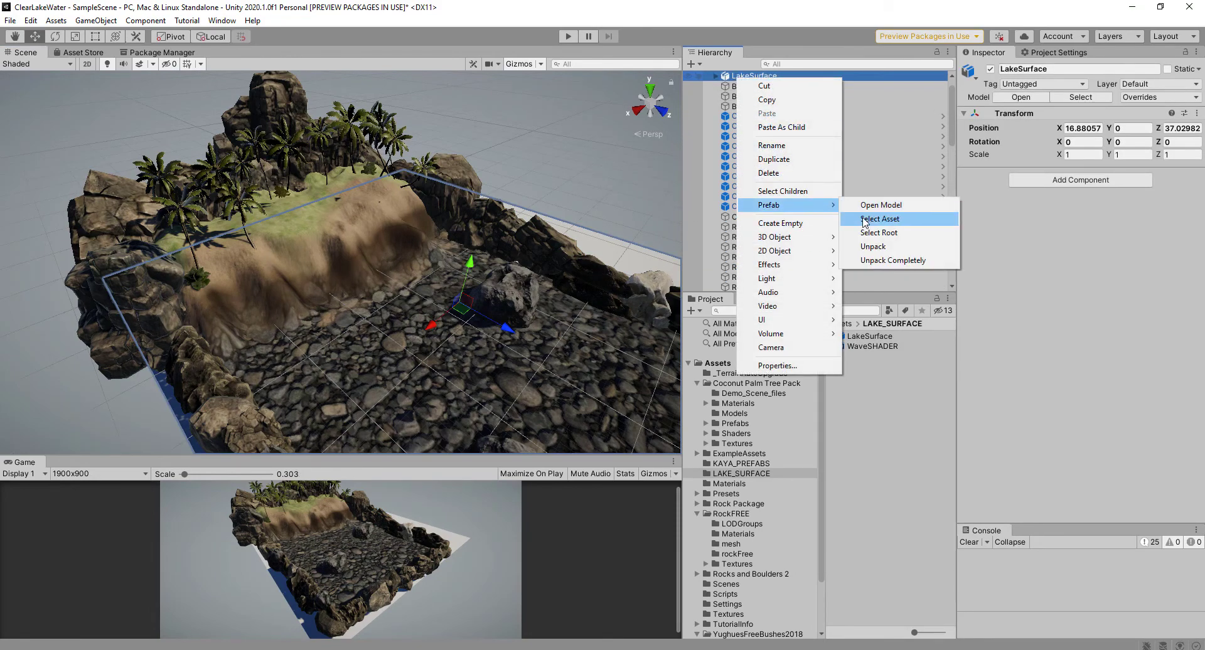
{"action": "left_click", "coordinate": [879, 248]}
- Move the default mesh out of LakeSurface to the scene root and delete the empty LakeSurface parent
{"action": "left_click", "coordinate": [716, 76]}
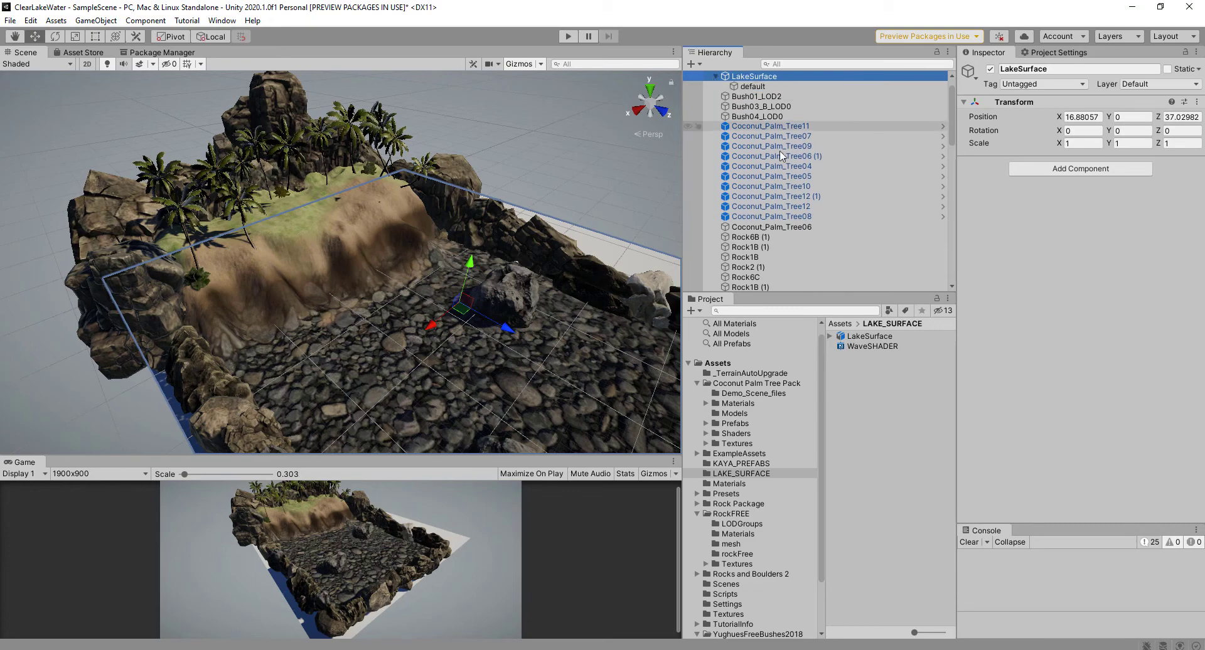
{"action": "scroll", "coordinate": [763, 114], "scroll_direction": "up", "scroll_amount": 2}
{"action": "left_click_drag", "start_coordinate": [759, 109], "coordinate": [757, 91]}
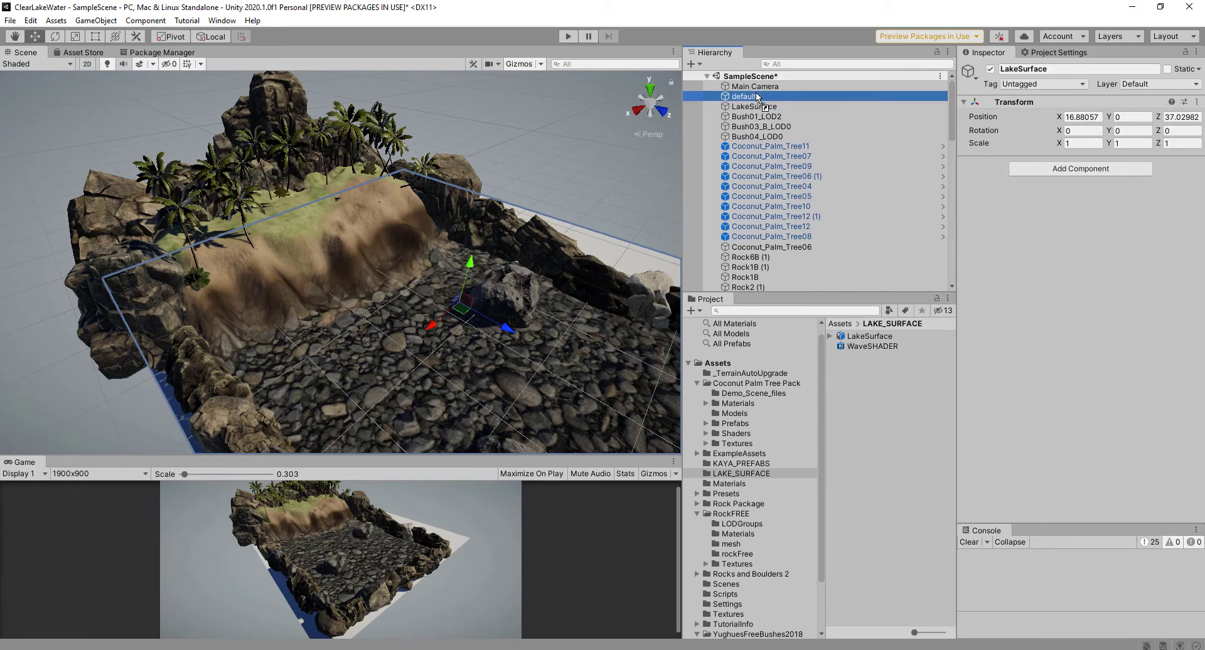
{"action": "left_click", "coordinate": [763, 107]}
{"action": "key", "text": "Delete"}
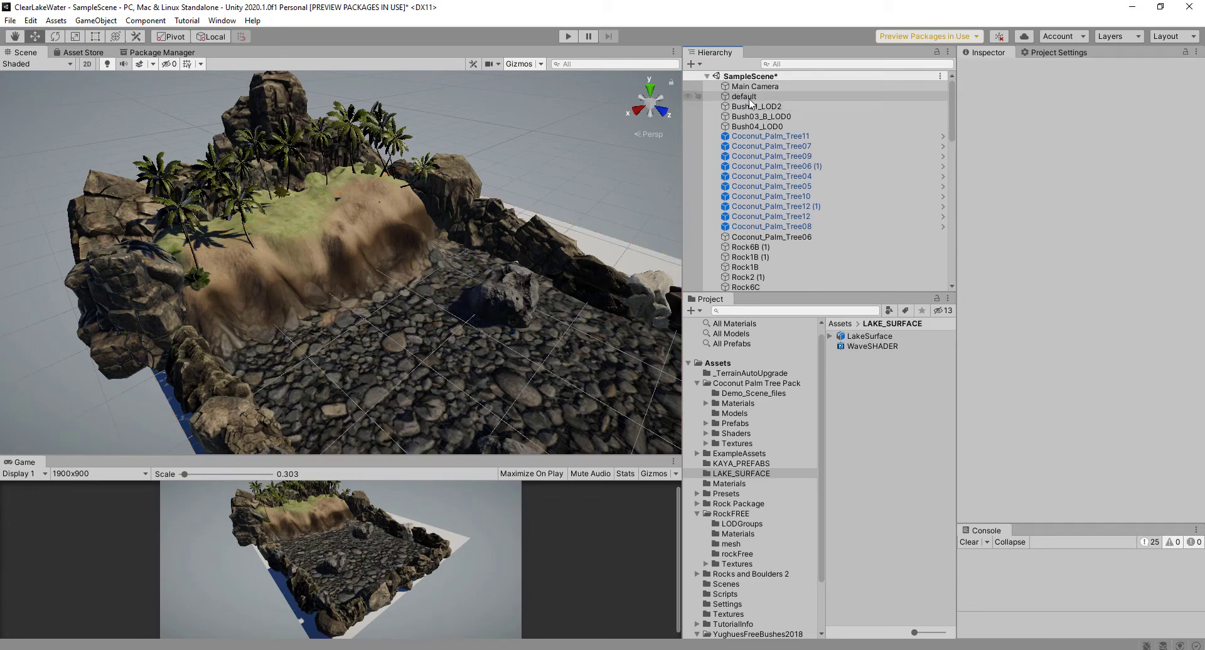
- Rename the default mesh object as LakeWaterSurface
{"action": "left_click", "coordinate": [744, 96]}
{"action": "left_click", "coordinate": [1044, 69]}
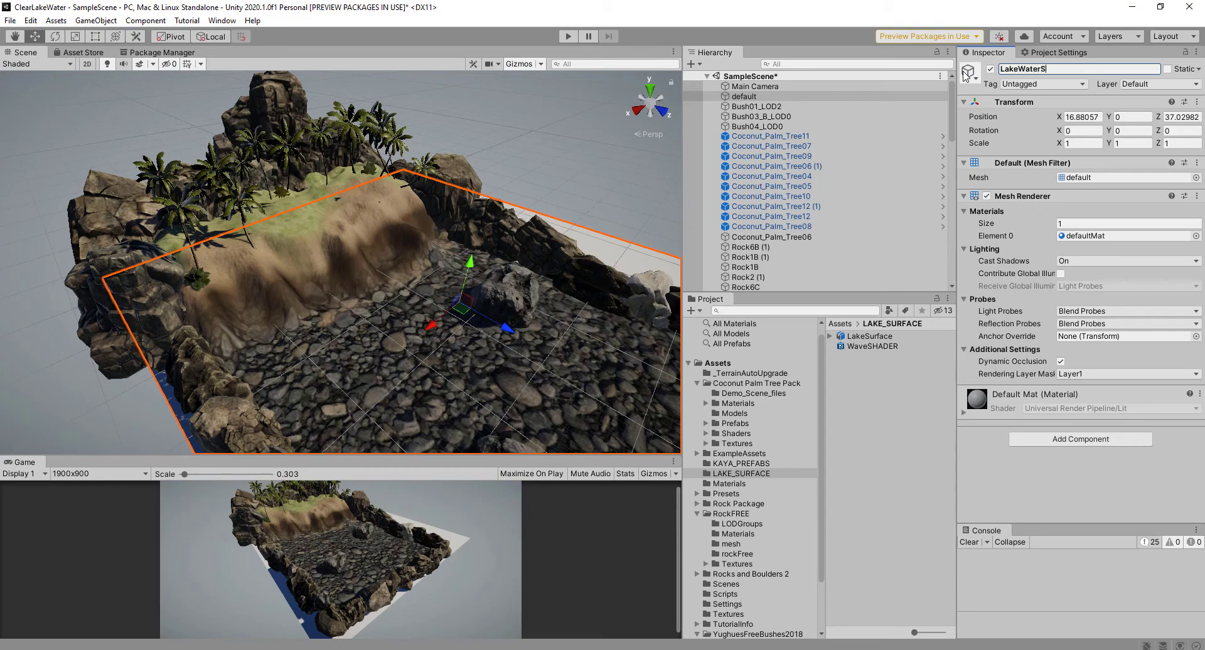
{"action": "type", "text": "e"}
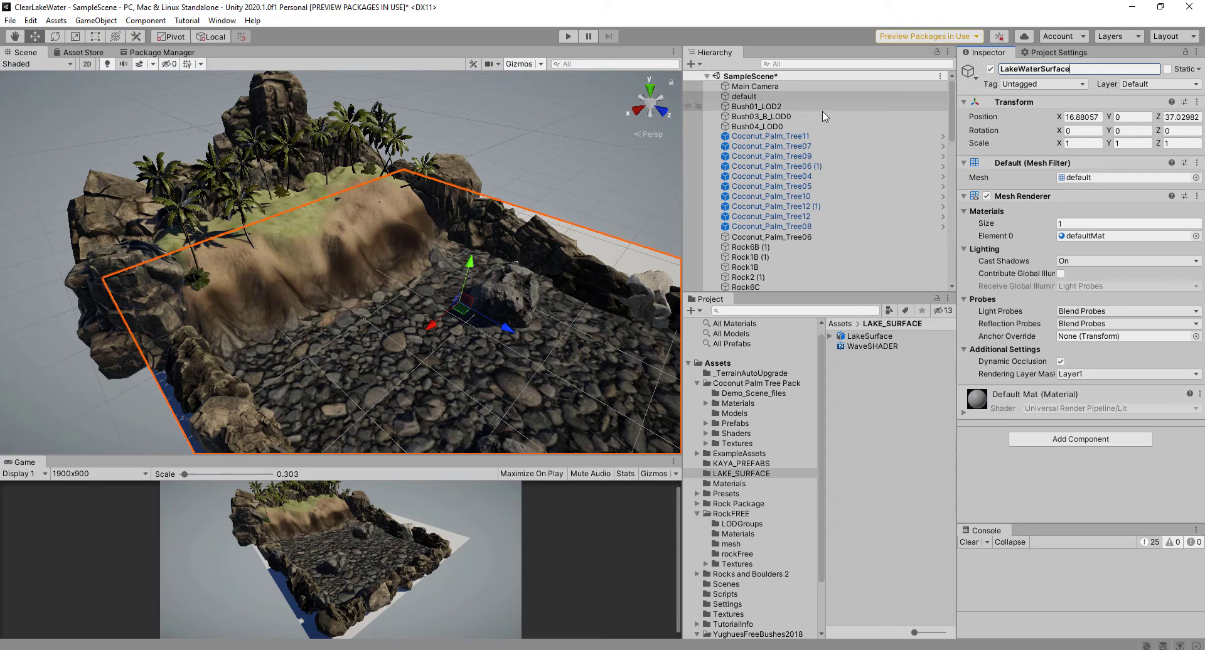
{"action": "left_click", "coordinate": [658, 176]}
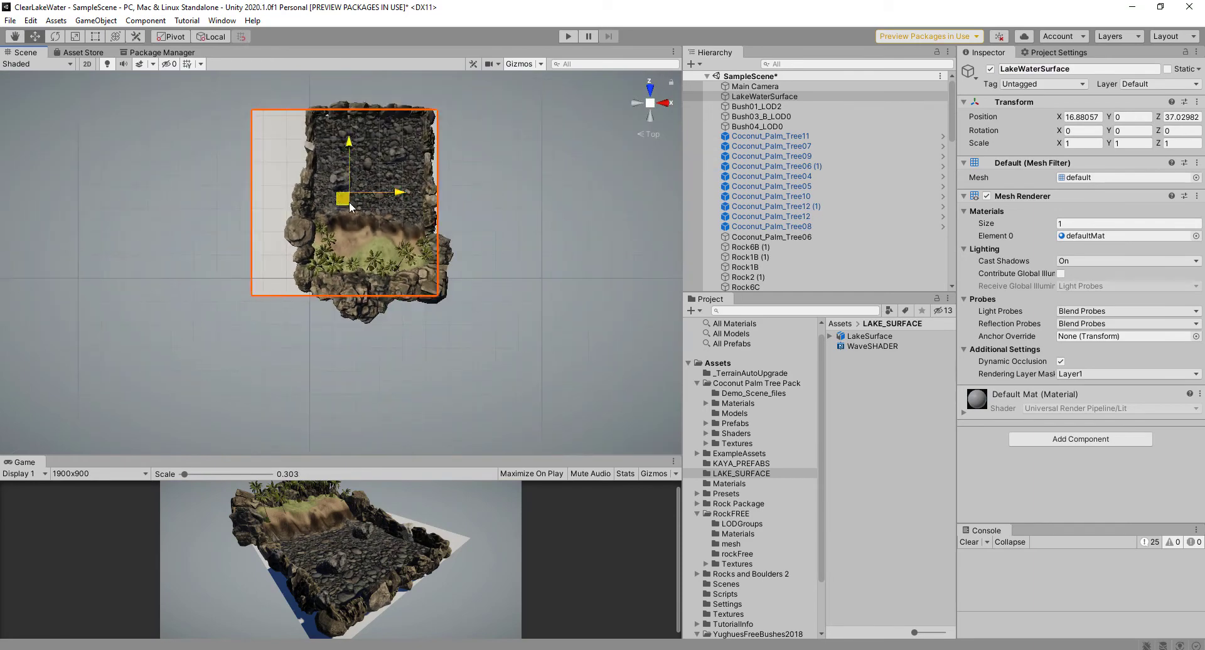
- Reposition the water plane from the top view and shrink it to the rock enclosure, scaling it to about 0.64 in X and 0.71 in Z
{"action": "left_click_drag", "start_coordinate": [350, 207], "coordinate": [366, 199]}
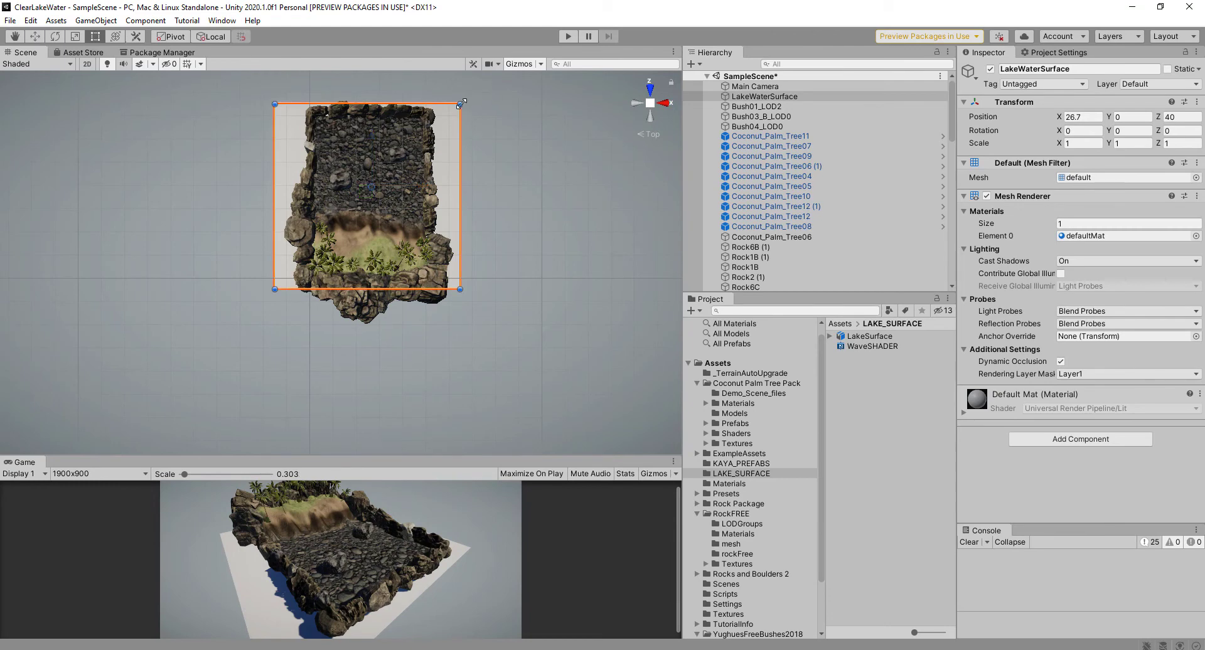
{"action": "left_click_drag", "start_coordinate": [461, 103], "coordinate": [434, 110]}
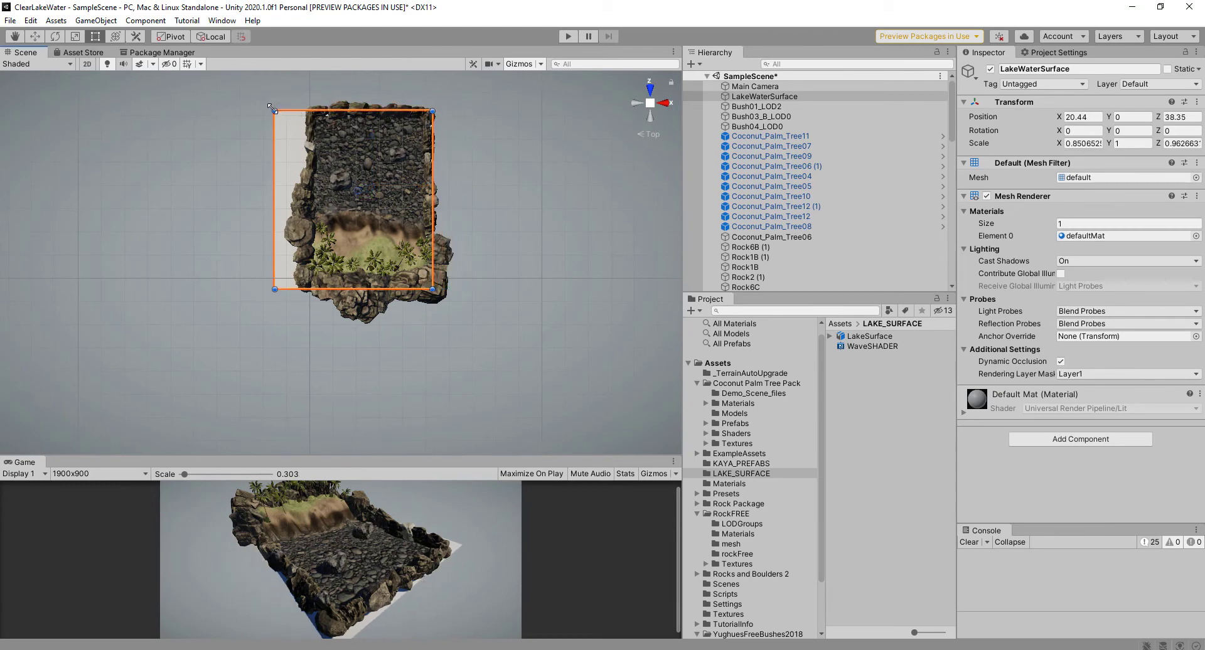
{"action": "left_click_drag", "start_coordinate": [271, 108], "coordinate": [307, 111]}
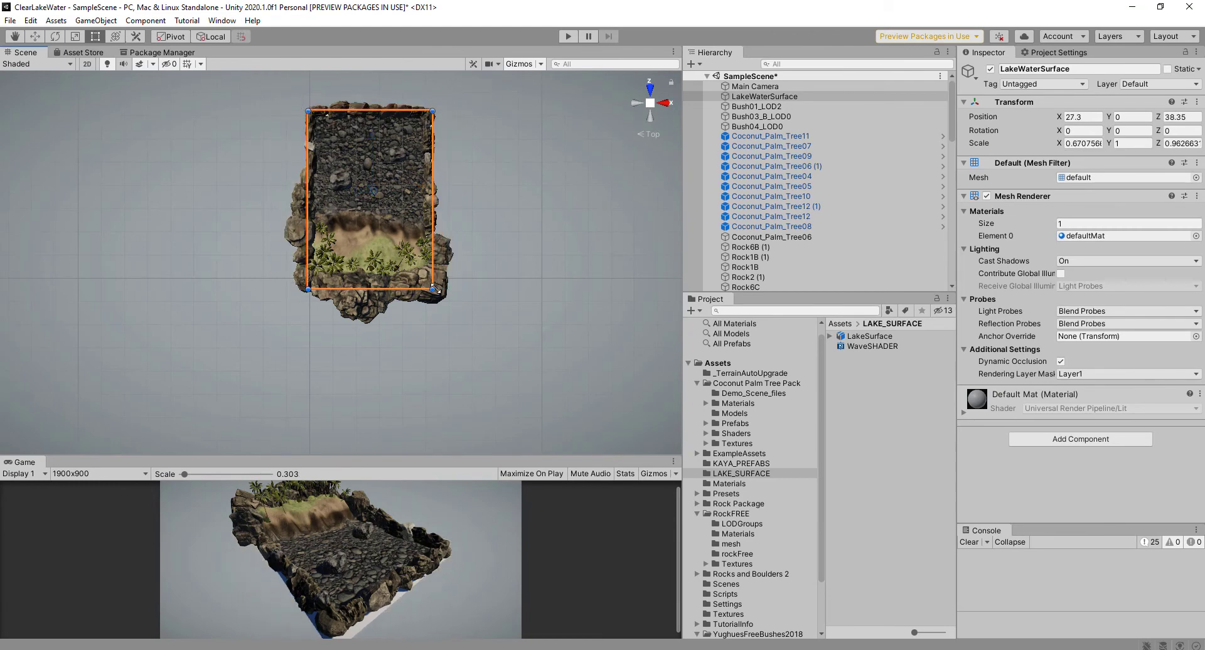
{"action": "left_click_drag", "start_coordinate": [433, 290], "coordinate": [428, 252]}
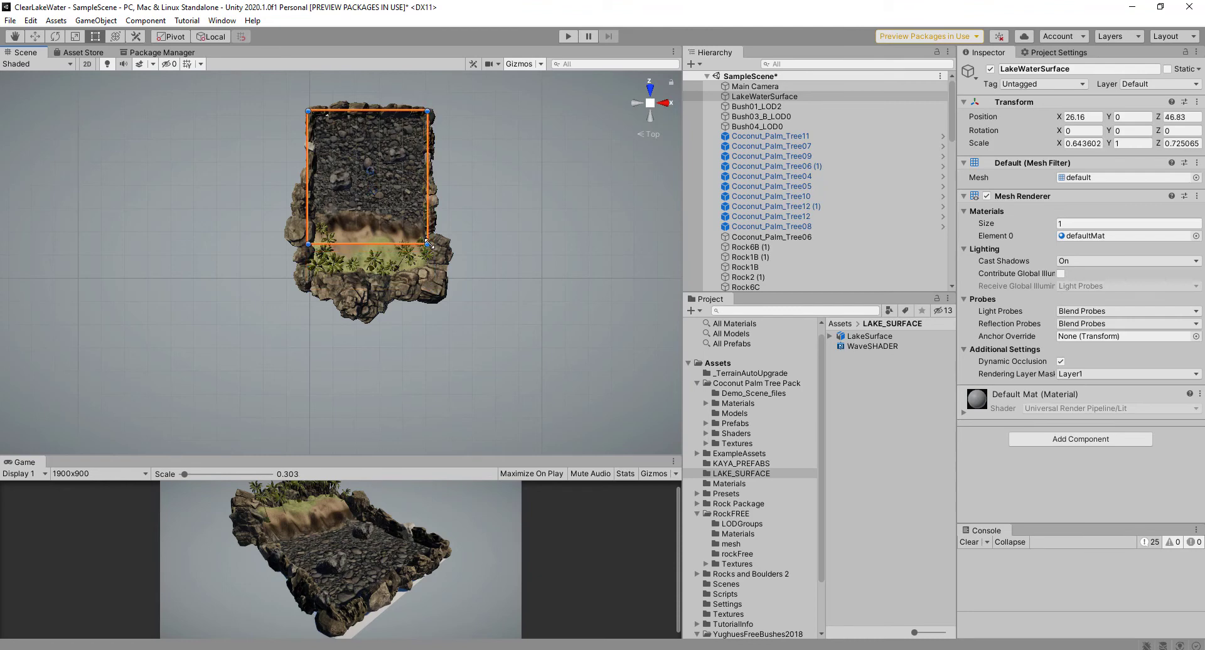
- Raise LakeWaterSurface to a Y position of 5.3, above the lake bed
{"action": "left_click_drag", "start_coordinate": [507, 268], "coordinate": [139, 94], "text": "alt"}
{"action": "left_click", "coordinate": [34, 37]}
{"action": "left_click_drag", "start_coordinate": [207, 138], "coordinate": [308, 183], "text": "alt"}
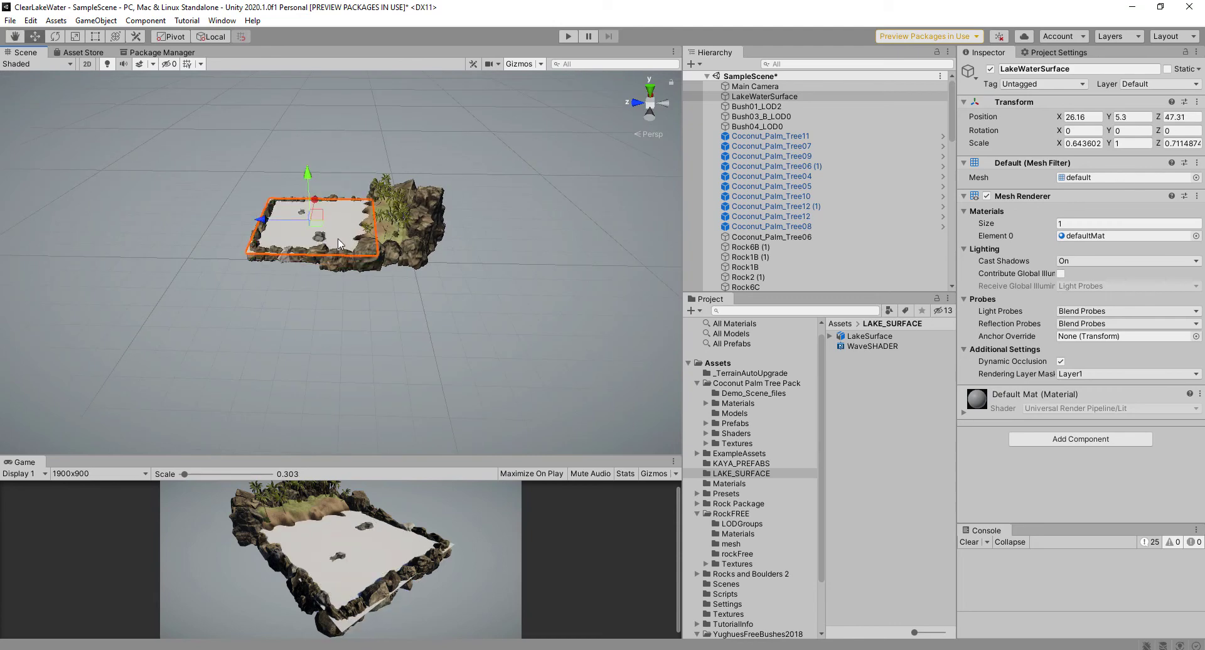
{"action": "scroll", "coordinate": [340, 245], "scroll_direction": "up", "scroll_amount": 6}
{"action": "left_click_drag", "start_coordinate": [352, 251], "coordinate": [578, 304], "text": "alt"}
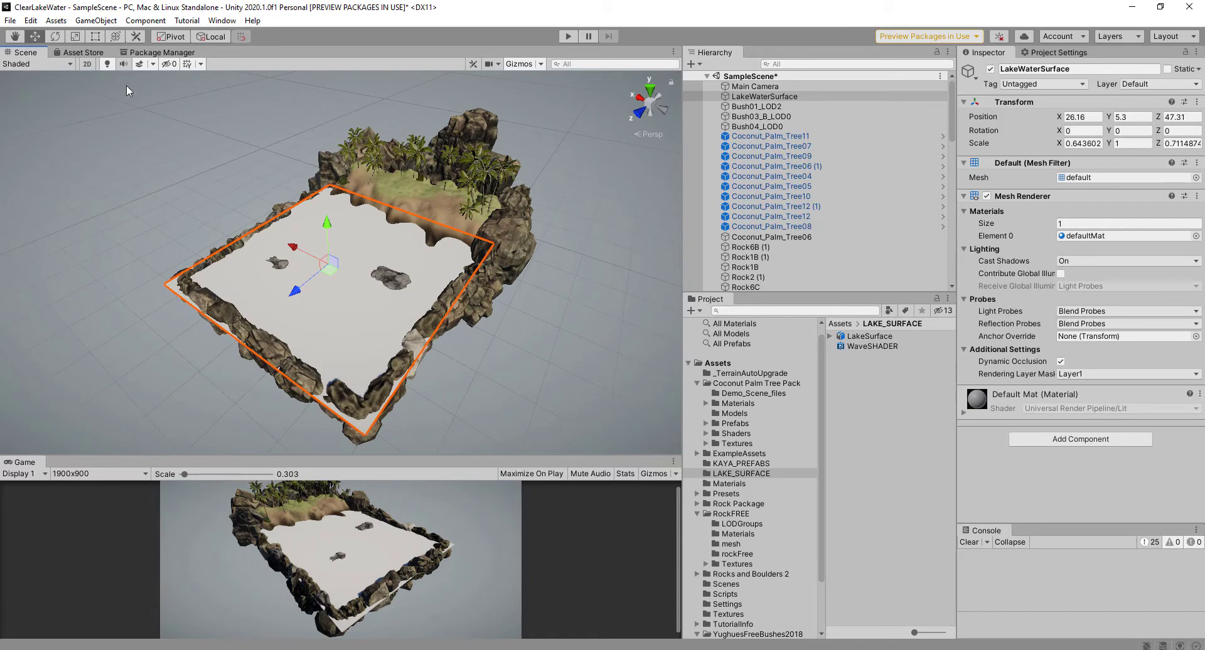
- Pull in the water plane's protruding corners within the rock border, scaling it to about 0.616 in X and 0.680 in Z
{"action": "left_click", "coordinate": [95, 36]}
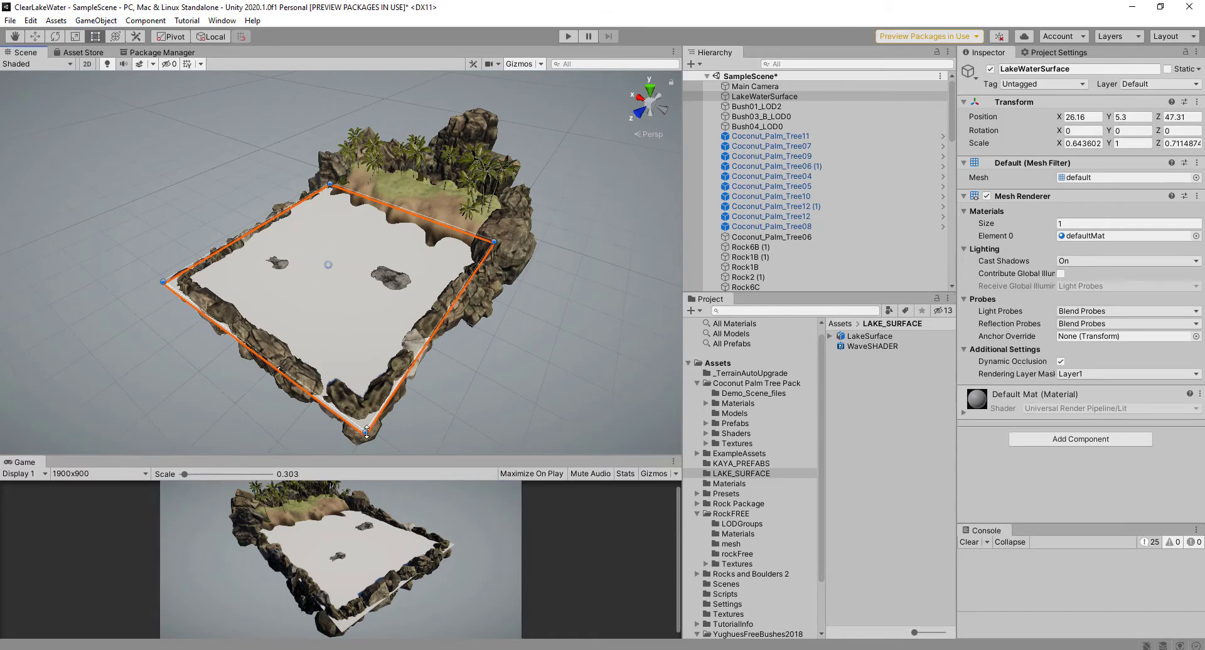
{"action": "left_click_drag", "start_coordinate": [366, 432], "coordinate": [366, 417]}
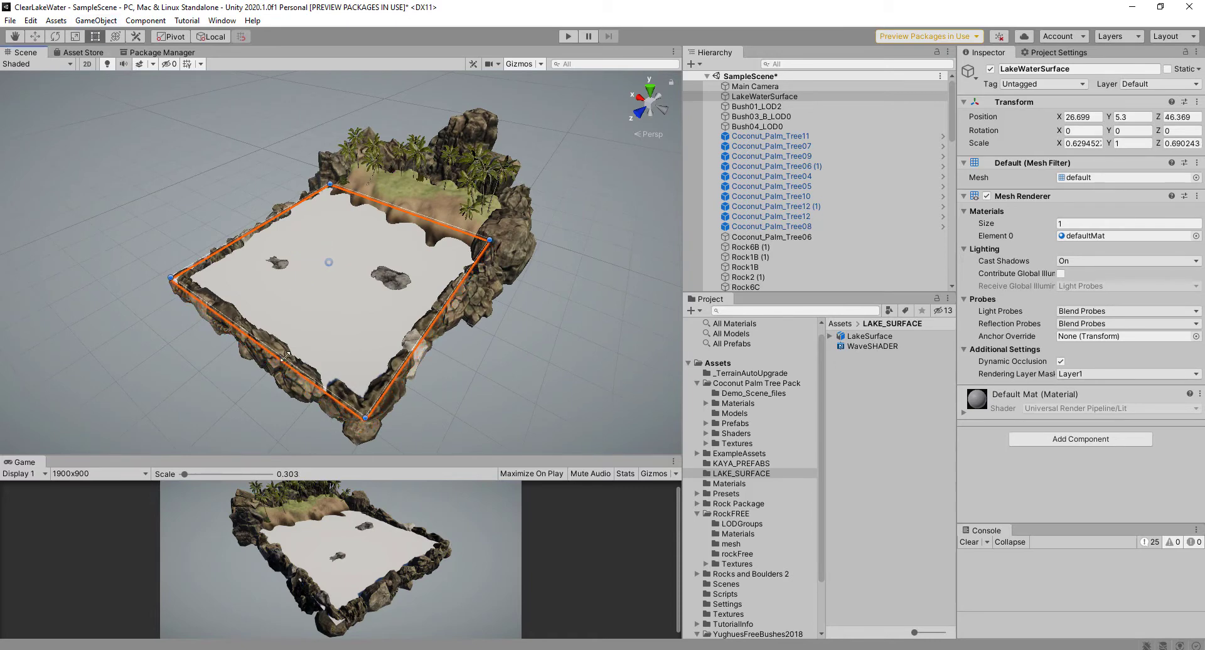
{"action": "left_click_drag", "start_coordinate": [286, 357], "coordinate": [221, 375], "text": "alt"}
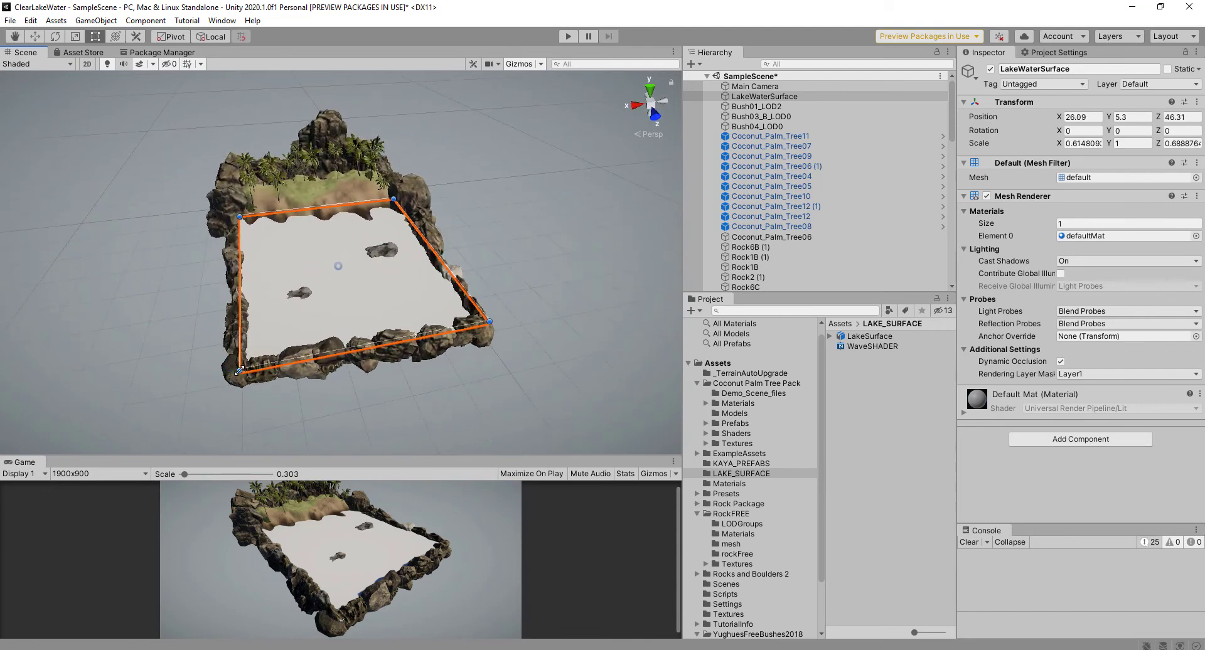
{"action": "left_click_drag", "start_coordinate": [239, 371], "coordinate": [239, 369]}
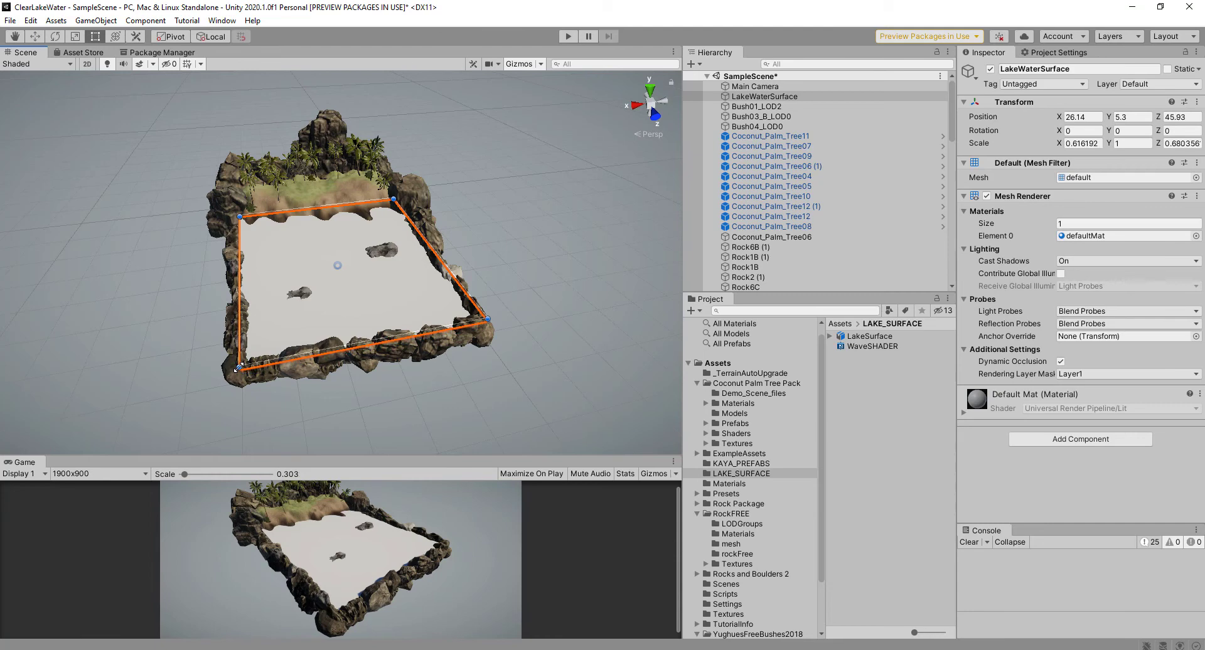
{"action": "left_click_drag", "start_coordinate": [389, 321], "coordinate": [336, 282], "text": "alt"}
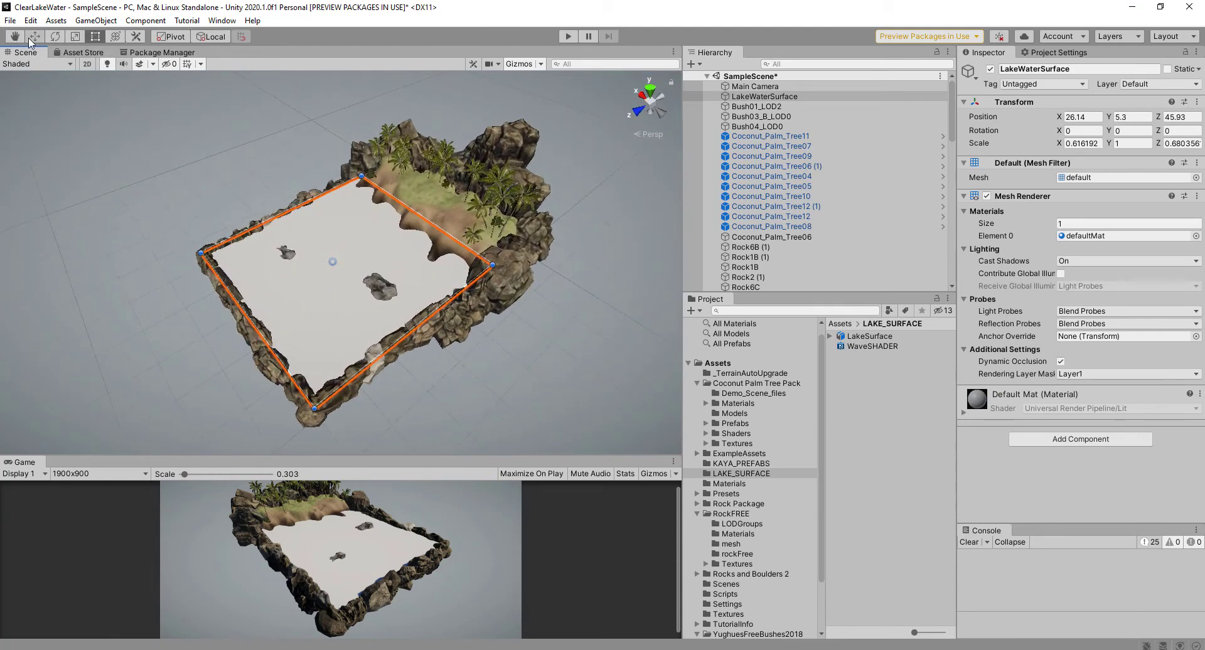
- Lower LakeWaterSurface to a Y position of 4.7
{"action": "left_click", "coordinate": [34, 36]}
{"action": "left_click_drag", "start_coordinate": [335, 218], "coordinate": [336, 221]}
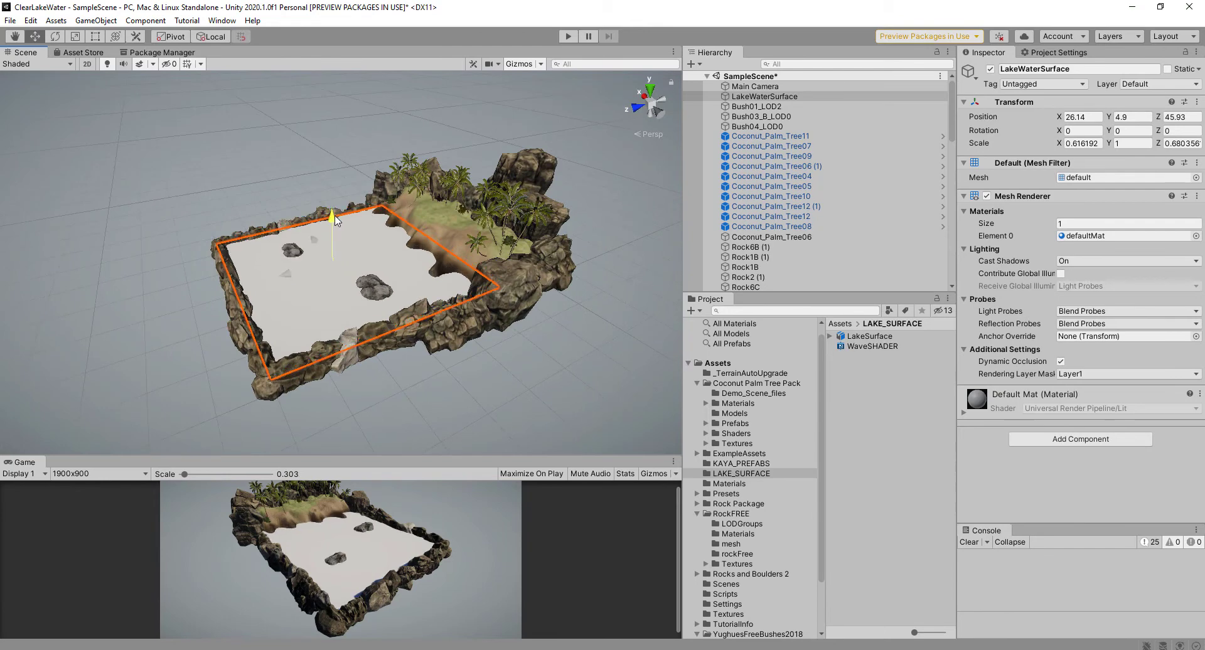
{"action": "left_click_drag", "start_coordinate": [402, 250], "coordinate": [622, 260], "text": "alt"}
- Create a new material named LakeSurfaceMaterial in the LAKE_SURFACE folder
{"action": "left_click", "coordinate": [885, 405]}
{"action": "right_click", "coordinate": [885, 405]}
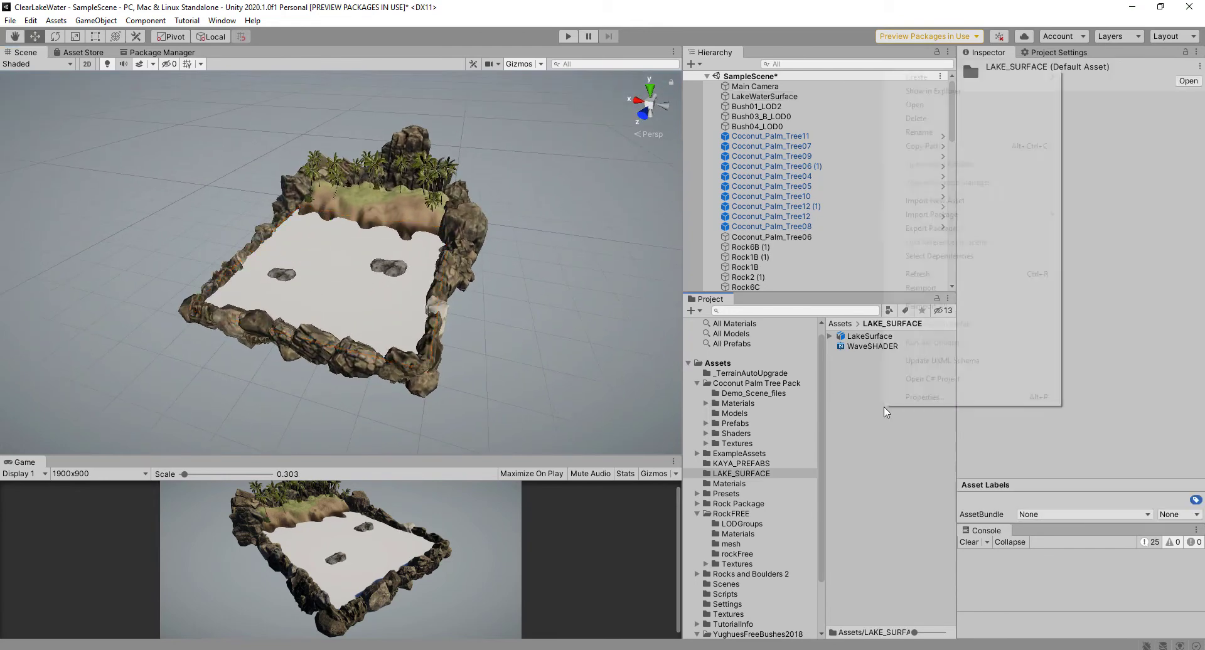
{"action": "mouse_move", "coordinate": [918, 81]}
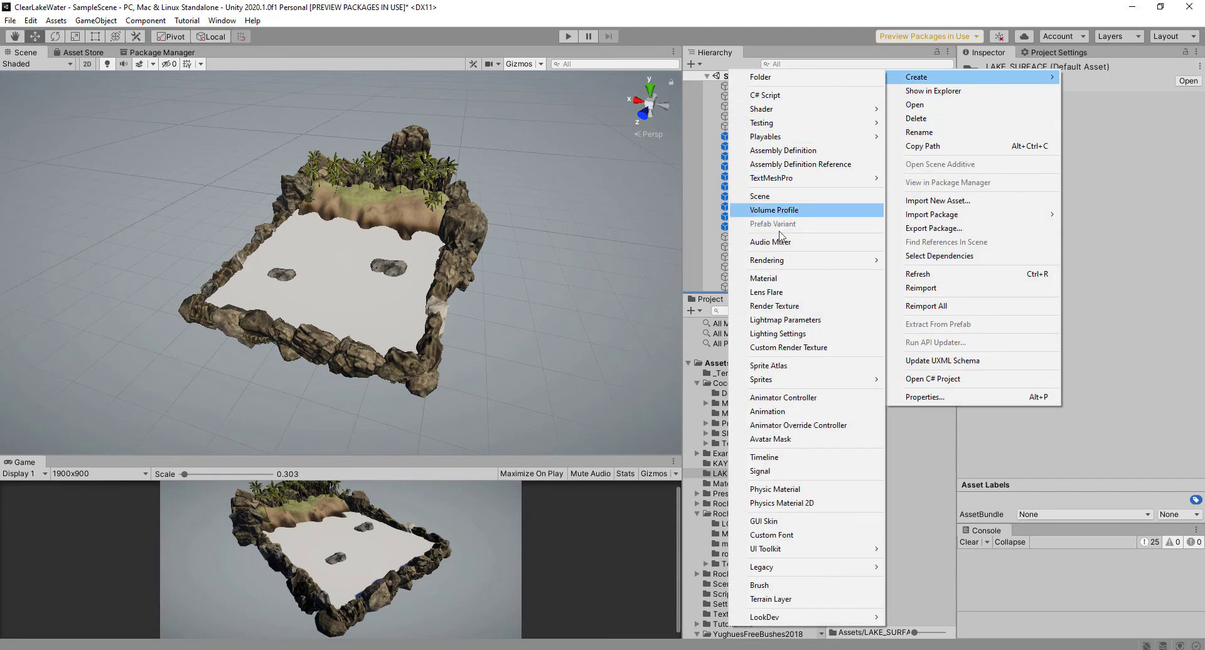
{"action": "left_click", "coordinate": [792, 280]}
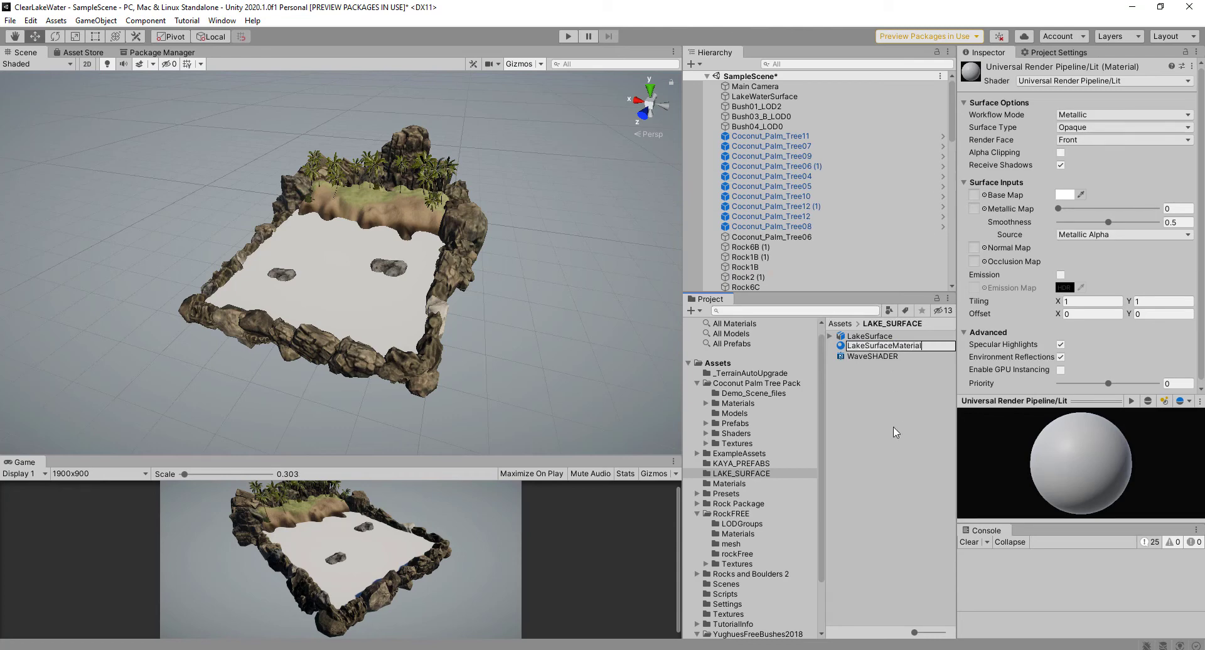
{"action": "key", "text": "Return"}
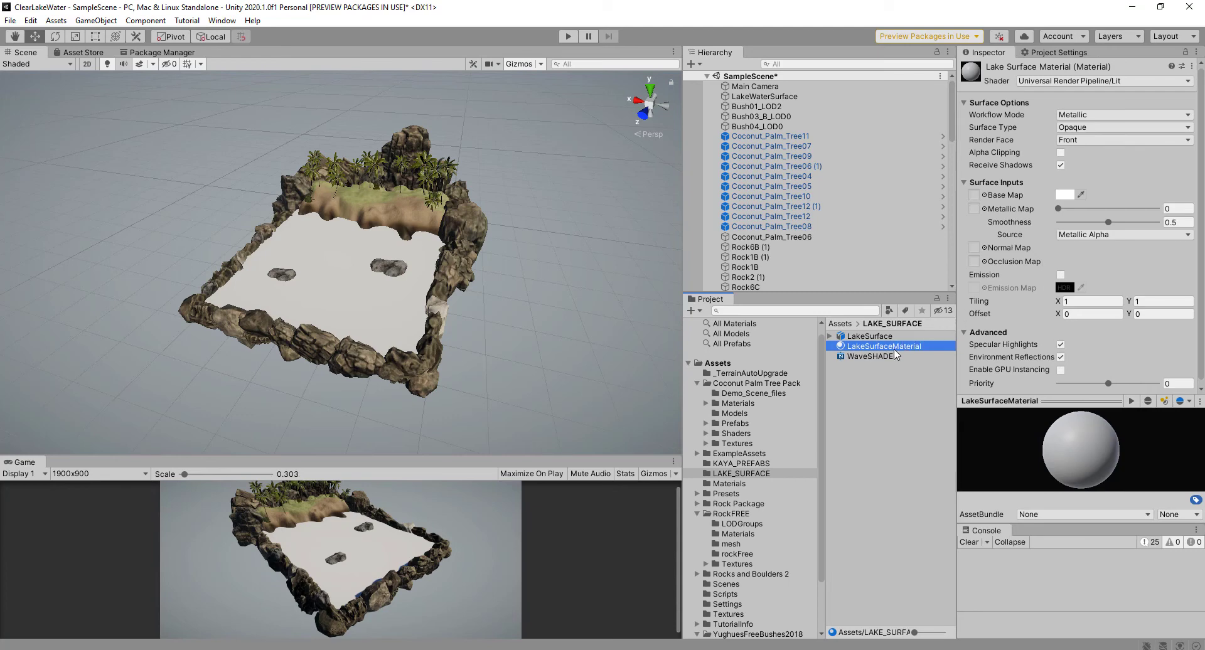
- Assign LakeSurfaceMaterial to the water plane and set the material's shader to Shader Graphs/WaveSHADER
{"action": "left_click_drag", "start_coordinate": [835, 346], "coordinate": [376, 304]}
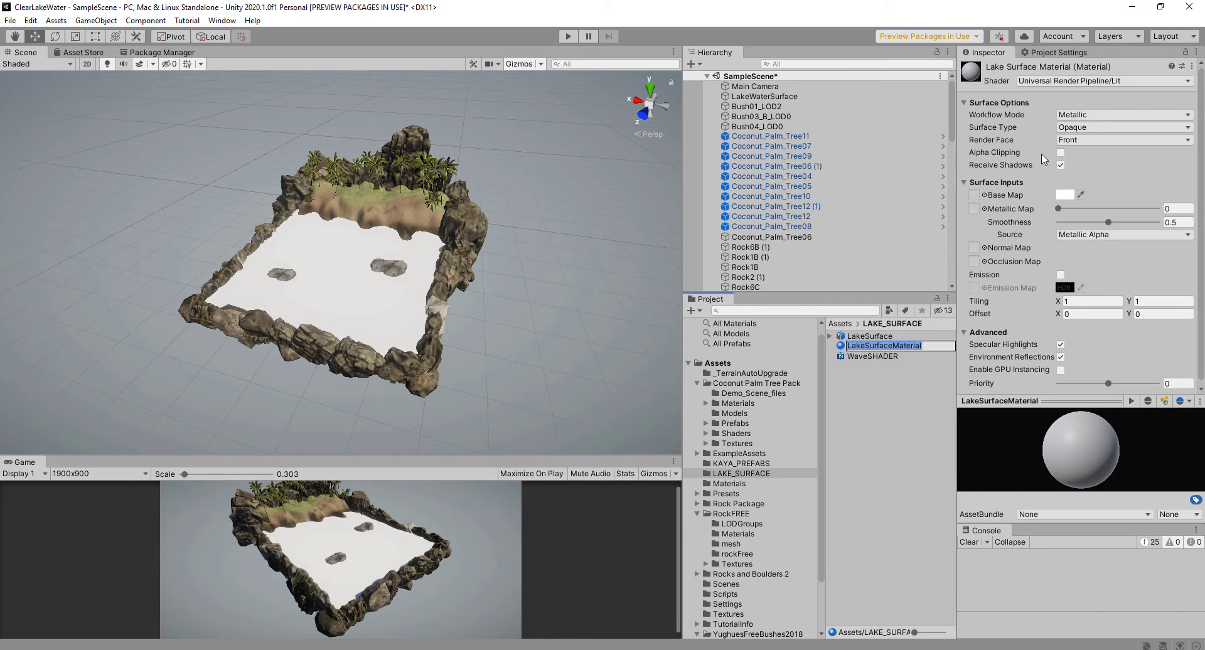
{"action": "left_click", "coordinate": [1058, 82]}
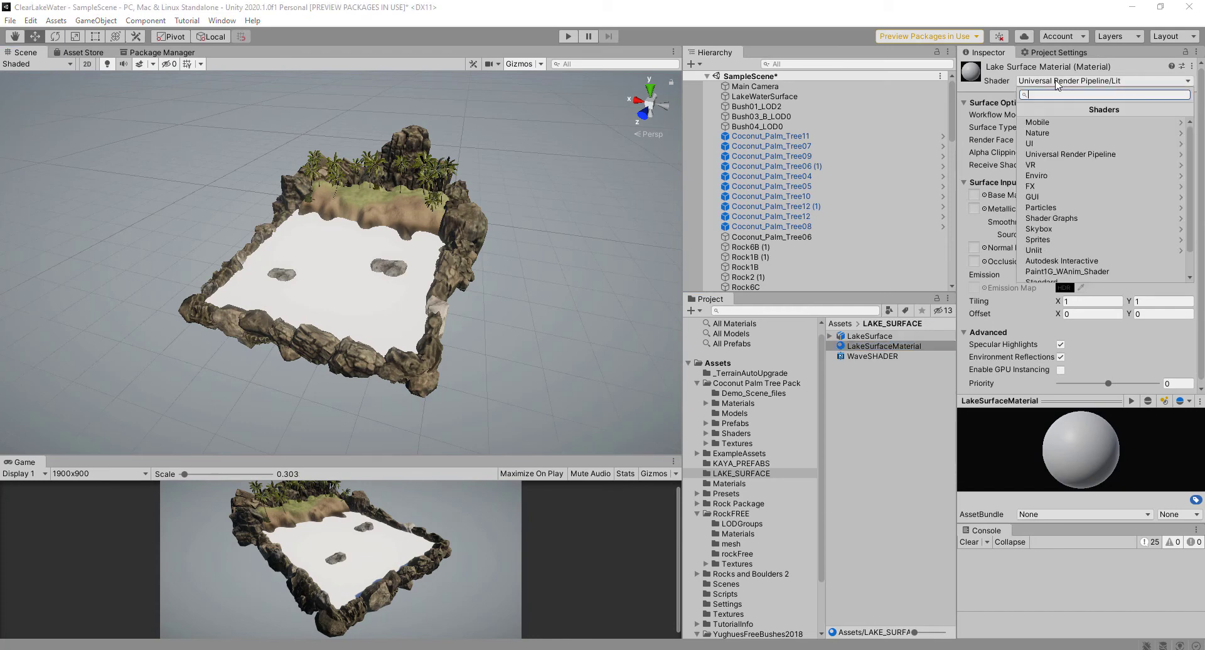
{"action": "left_click", "coordinate": [1049, 219]}
{"action": "left_click", "coordinate": [1049, 165]}
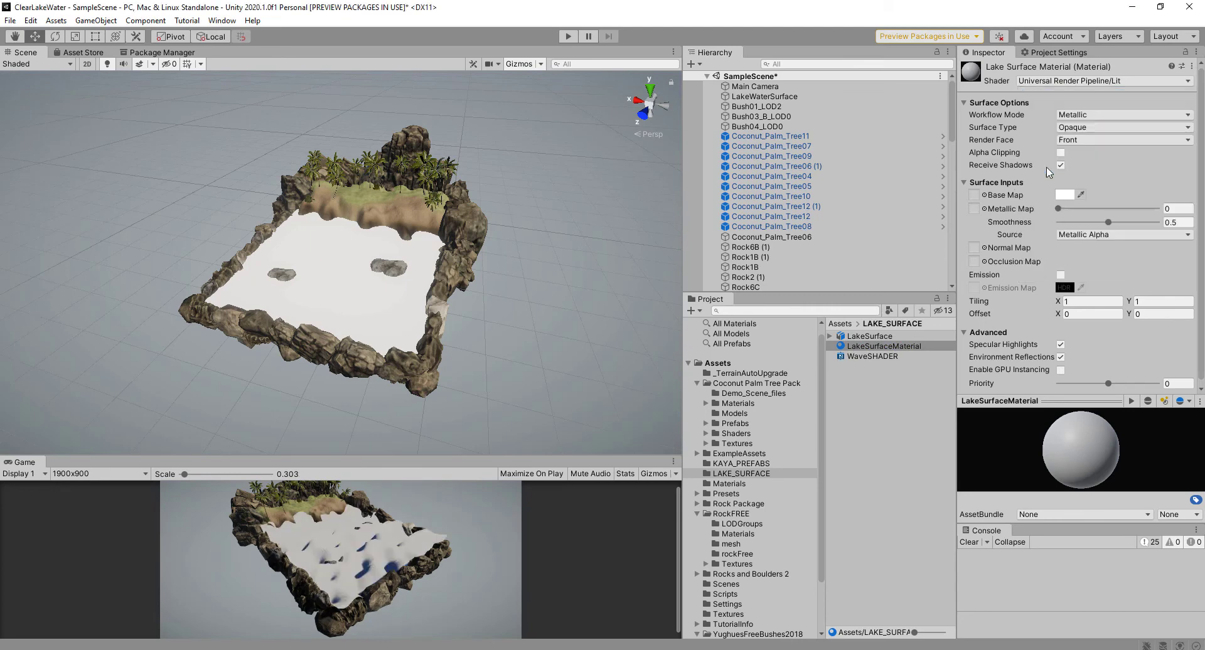
- Set the water material's WaveHeight to 0.06 and preview the waves in play mode
{"action": "left_click_drag", "start_coordinate": [533, 293], "coordinate": [401, 283], "text": "alt"}
{"action": "left_click", "coordinate": [403, 292]}
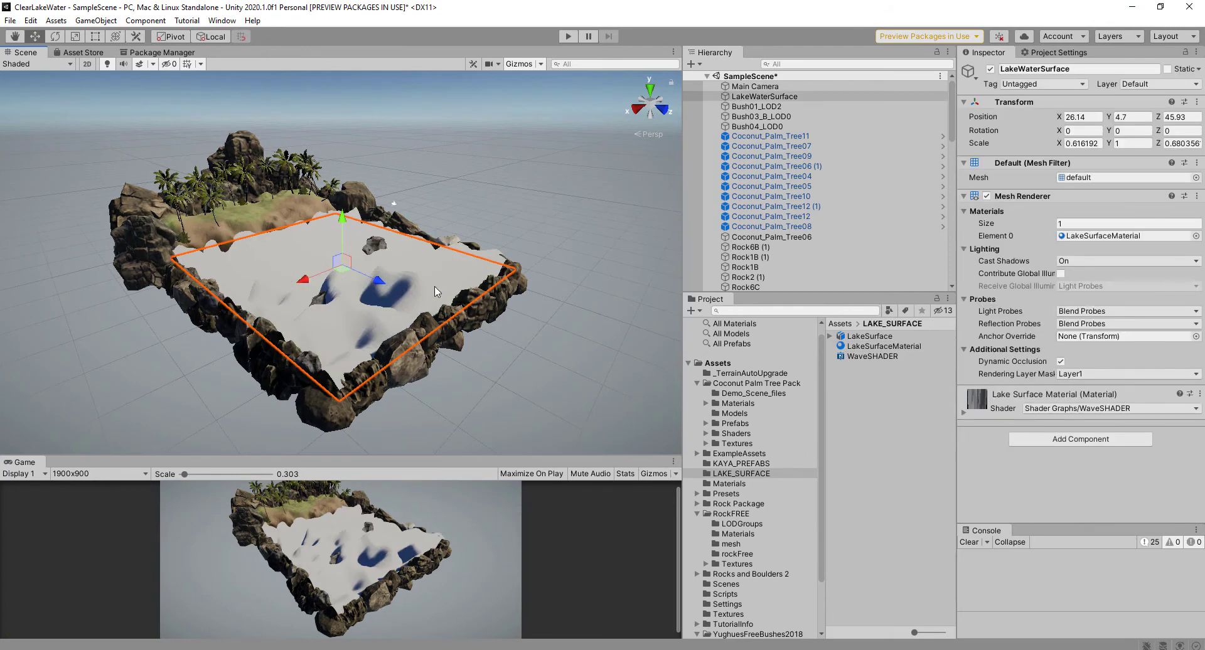
{"action": "left_click", "coordinate": [964, 414]}
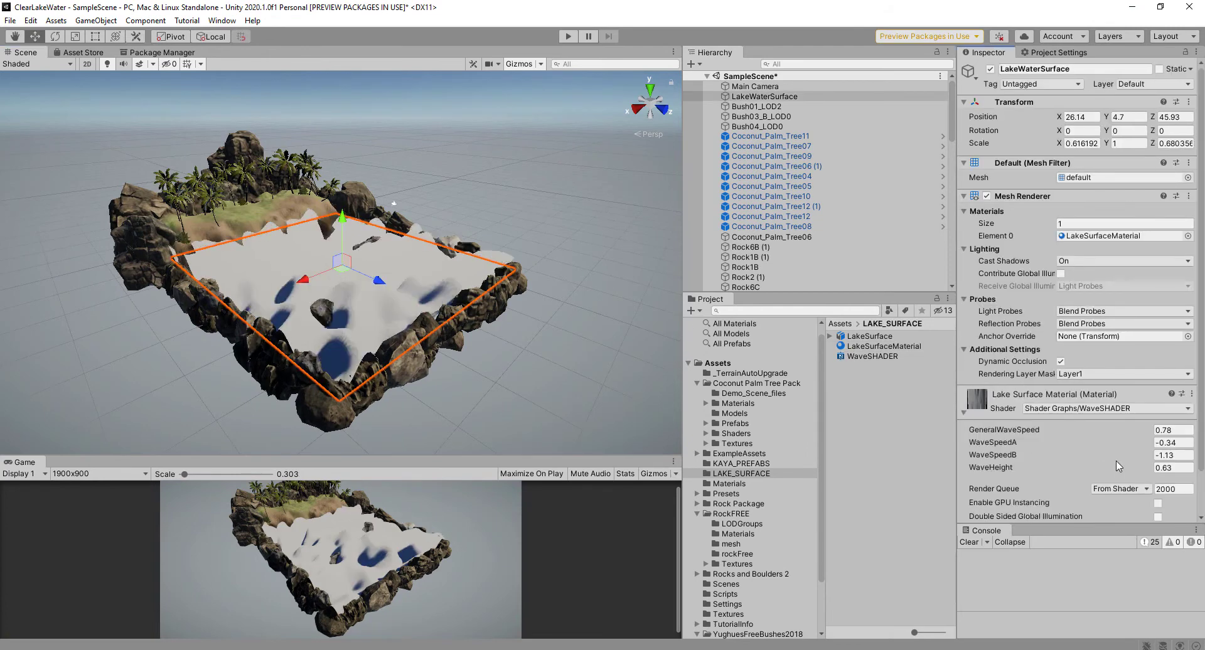
{"action": "scroll", "coordinate": [1119, 466], "scroll_direction": "down", "scroll_amount": 2}
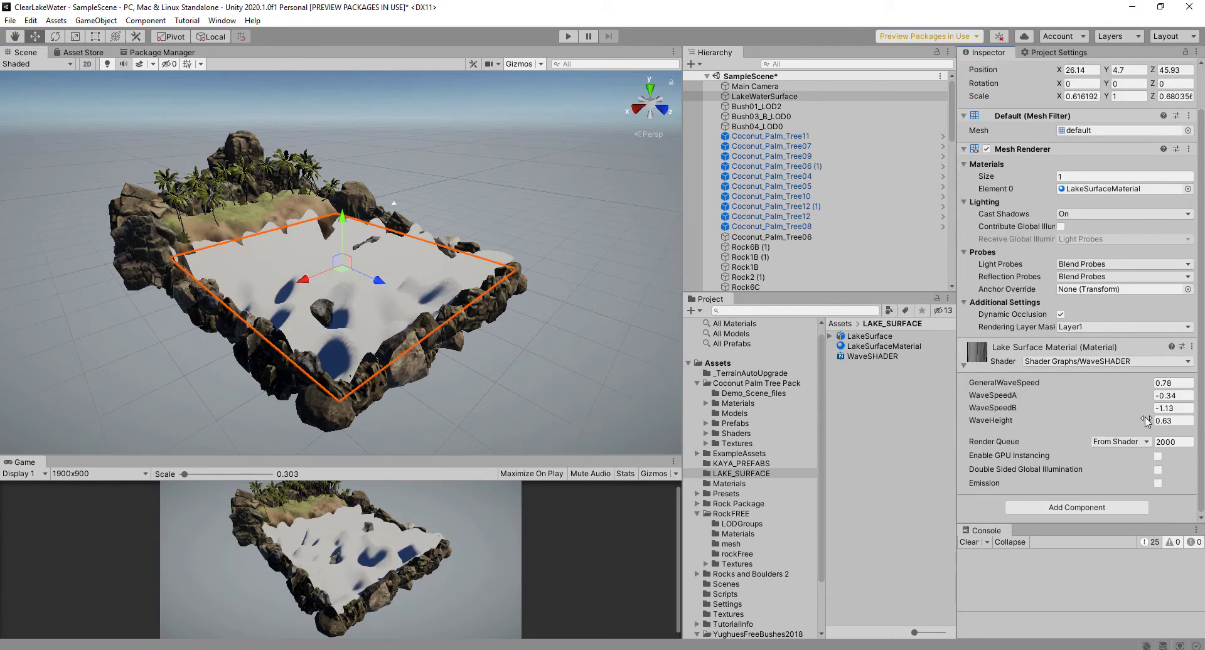
{"action": "left_click_drag", "start_coordinate": [1150, 422], "coordinate": [1137, 428]}
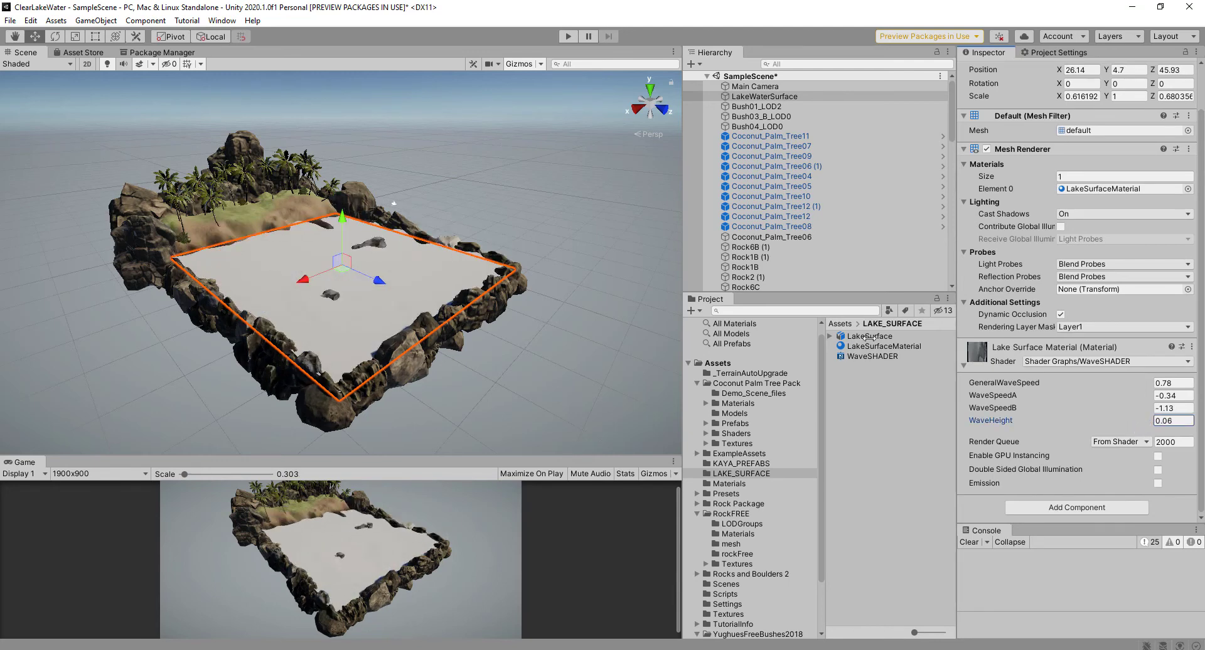
{"action": "left_click", "coordinate": [570, 37]}
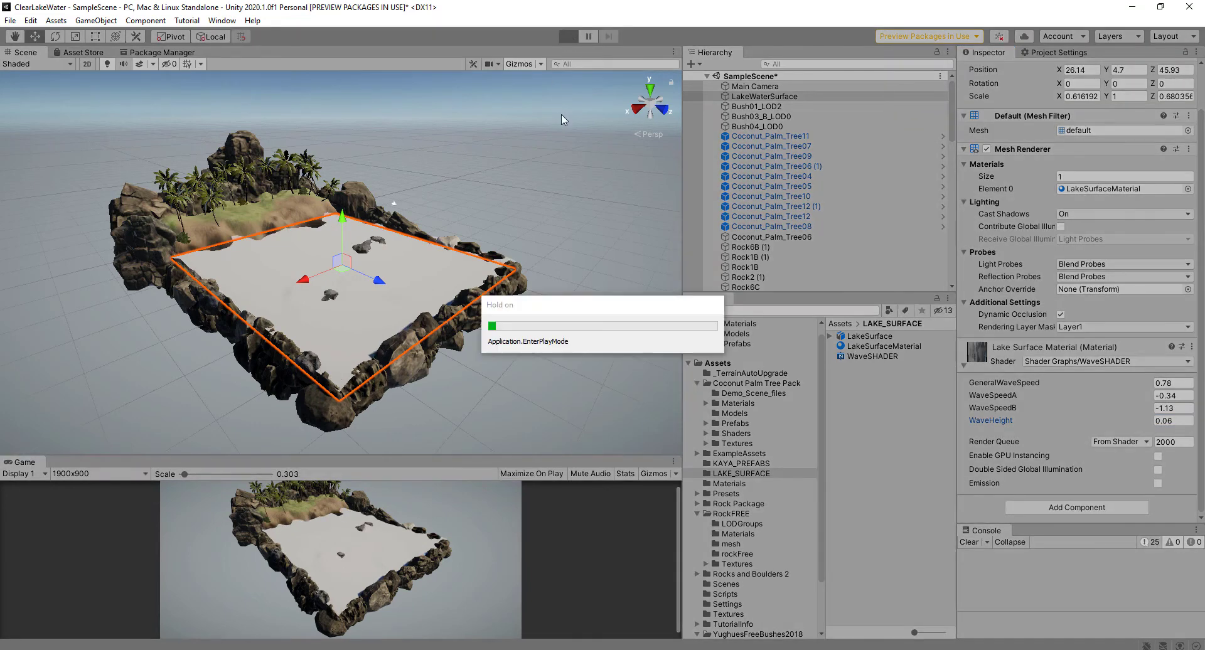
{"action": "left_click_drag", "start_coordinate": [570, 166], "coordinate": [534, 169], "text": "alt"}
{"action": "left_click", "coordinate": [566, 36]}
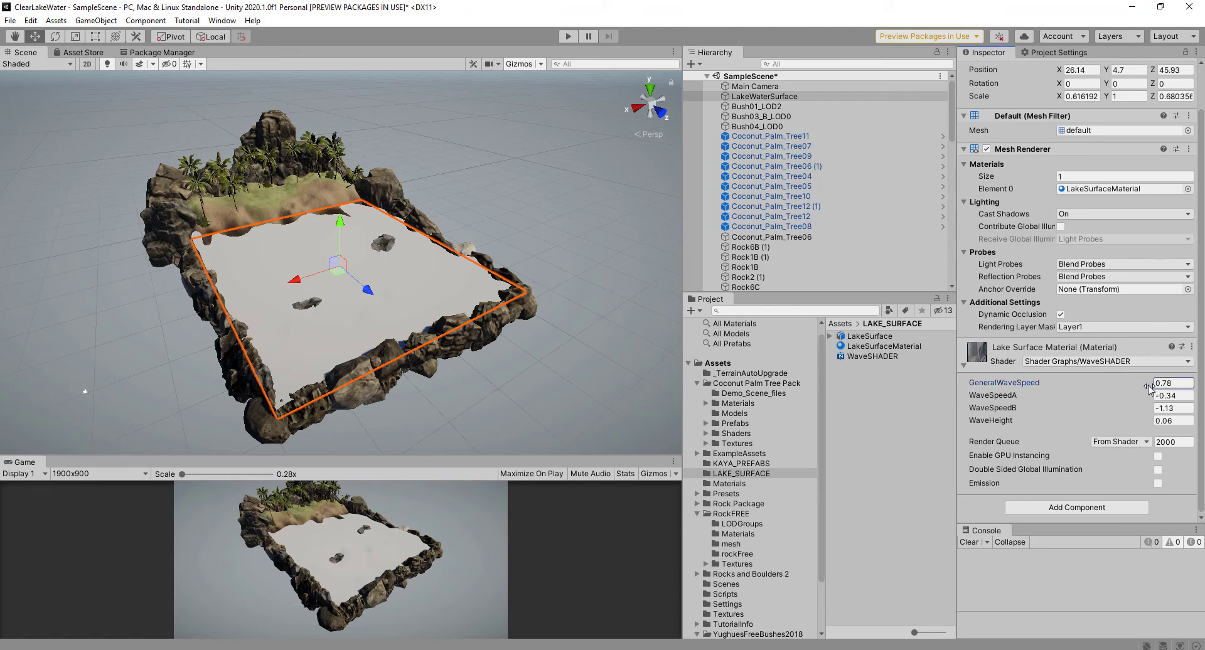
- Reduce the water material's GeneralWaveSpeed to 0.16 and test the wave motion in play mode
{"action": "left_click_drag", "start_coordinate": [1150, 389], "coordinate": [1140, 393]}
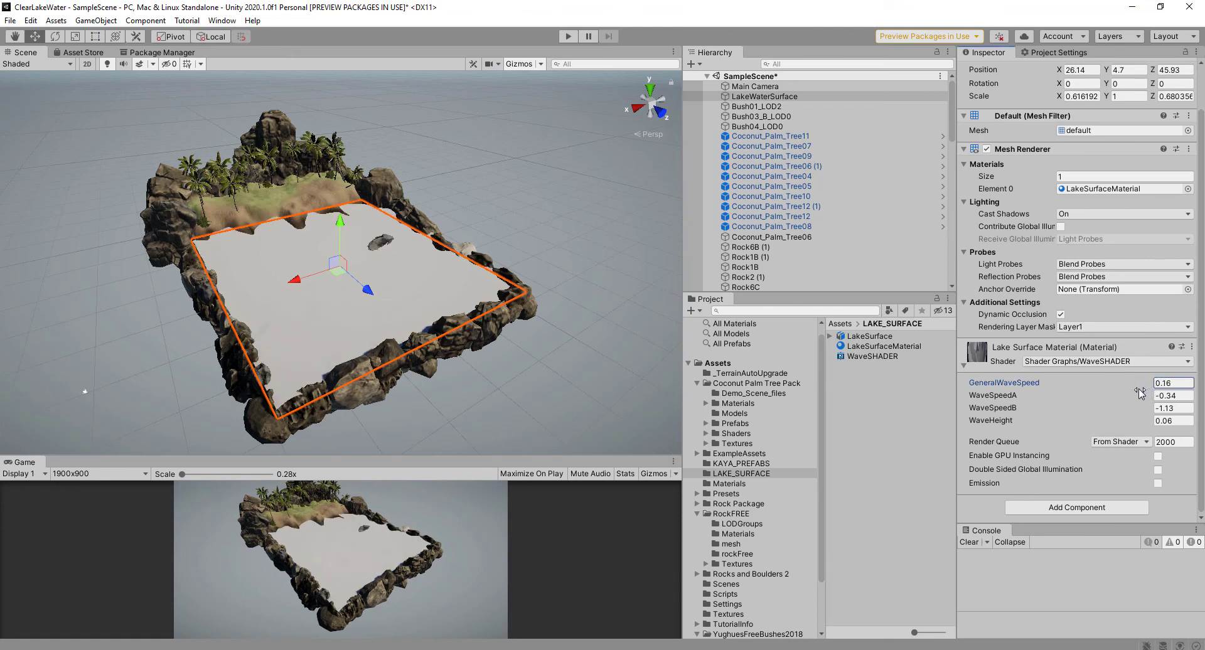
{"action": "left_click", "coordinate": [568, 37]}
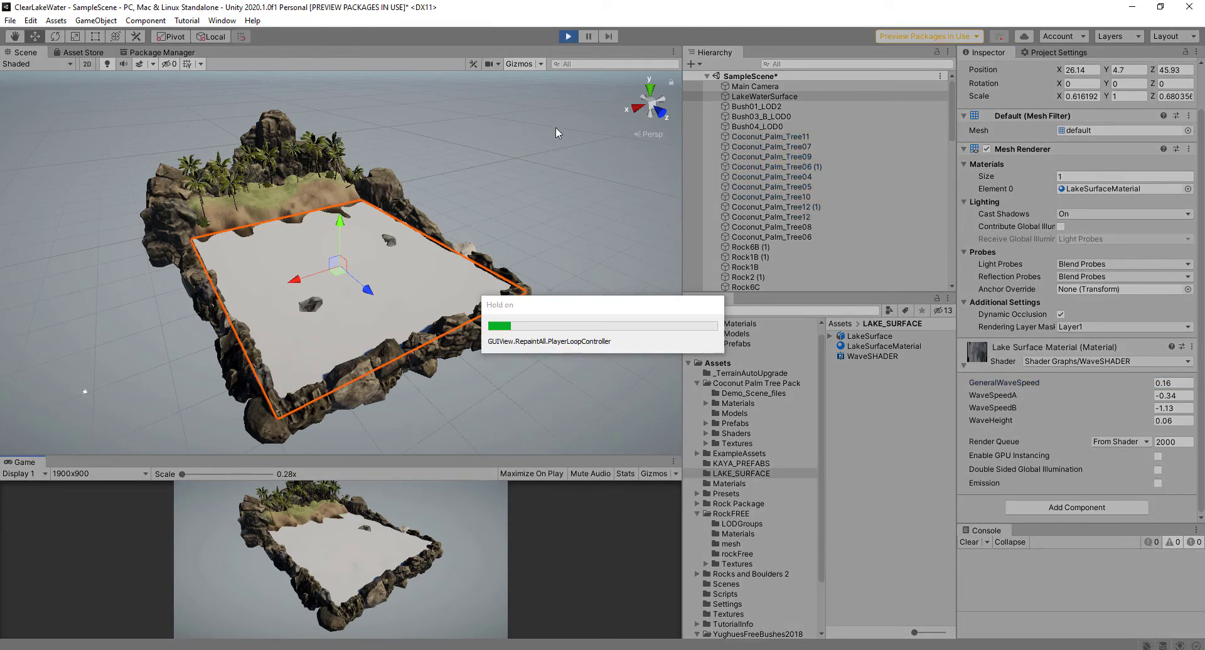
{"action": "left_click_drag", "start_coordinate": [586, 180], "coordinate": [612, 258], "text": "alt"}
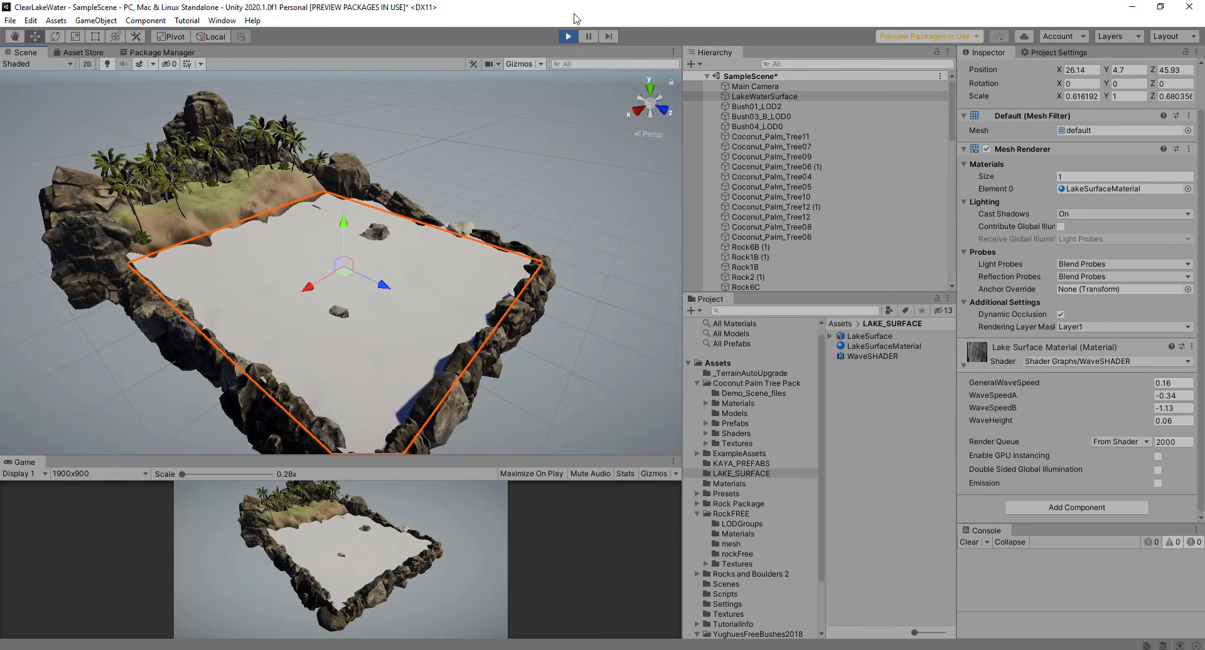
{"action": "left_click", "coordinate": [568, 36]}
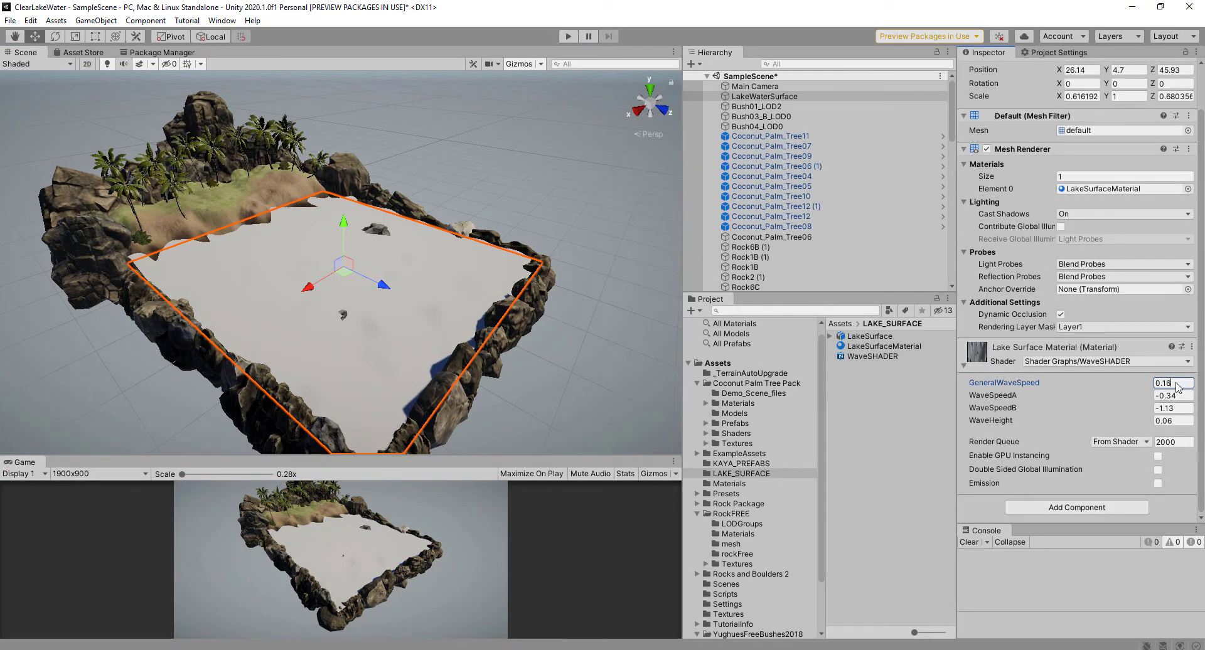
- Set GeneralWaveSpeed to 0.12 and WaveSpeedA to -0.2, and check the waves up close in play mode
{"action": "type", "text": "2"}
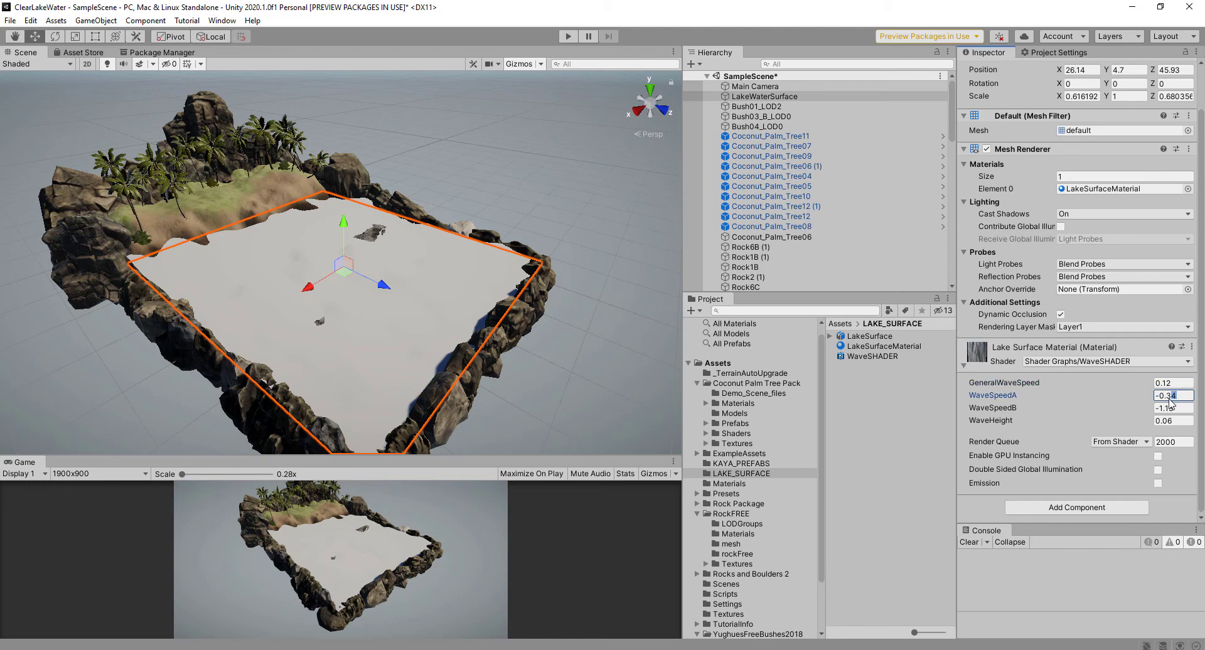
{"action": "type", "text": "2"}
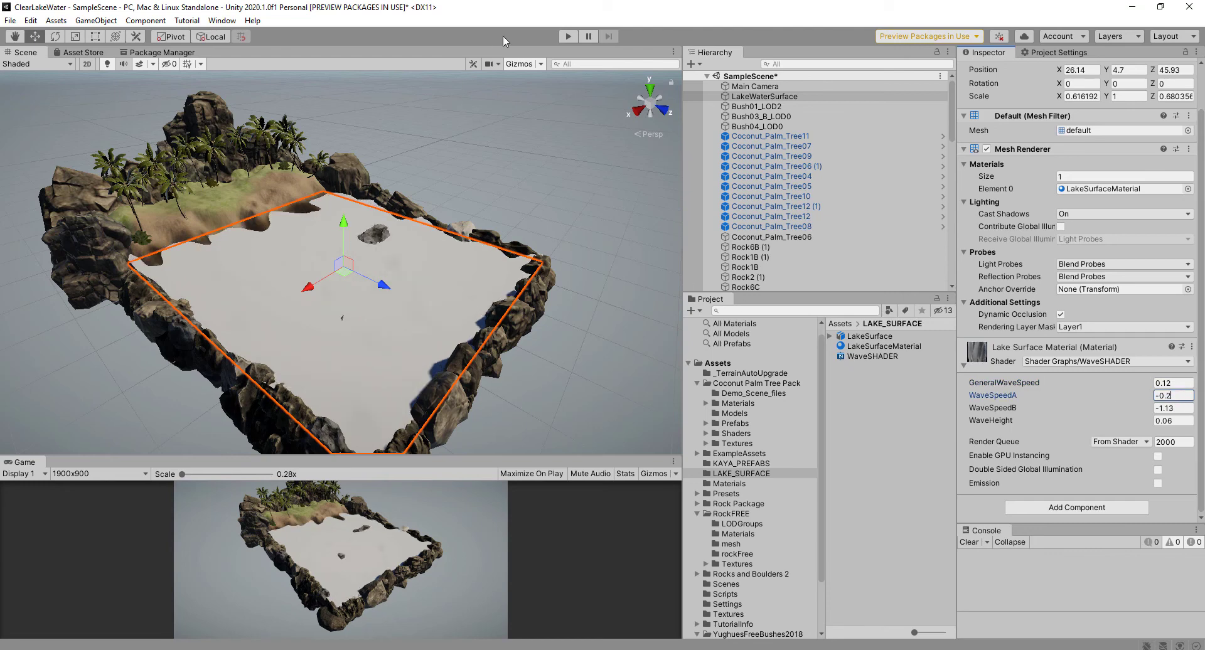
{"action": "left_click", "coordinate": [571, 37]}
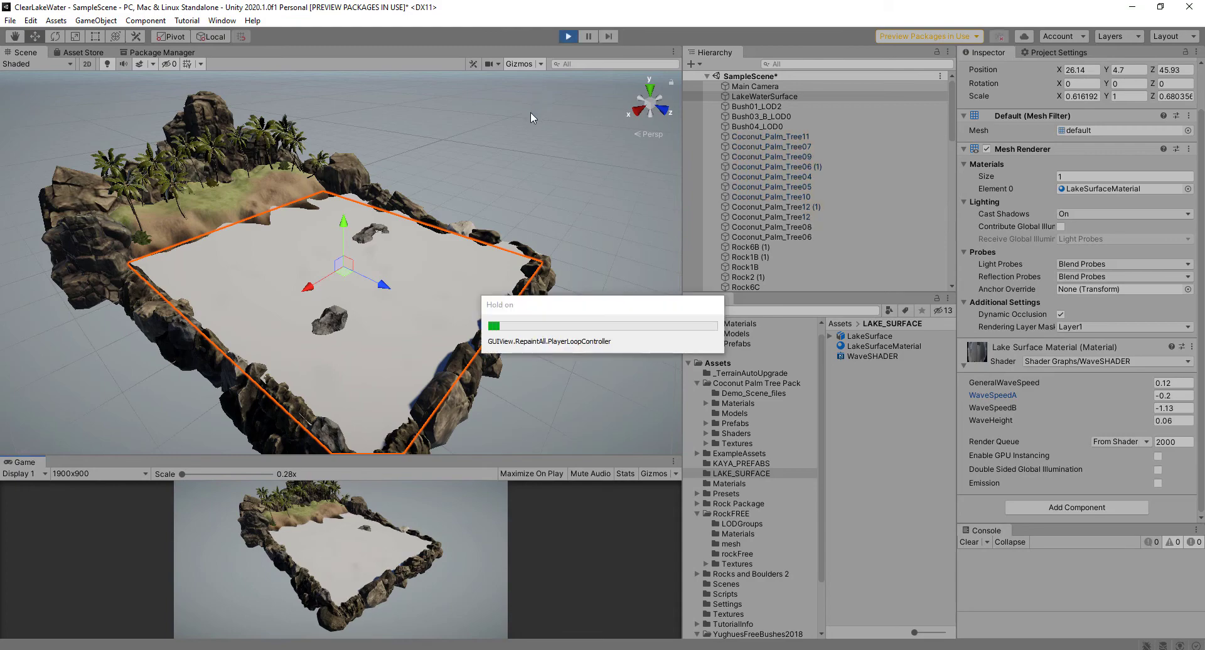
{"action": "left_click_drag", "start_coordinate": [531, 155], "coordinate": [117, 242], "text": "alt"}
{"action": "scroll", "coordinate": [283, 253], "scroll_direction": "up", "scroll_amount": 3}
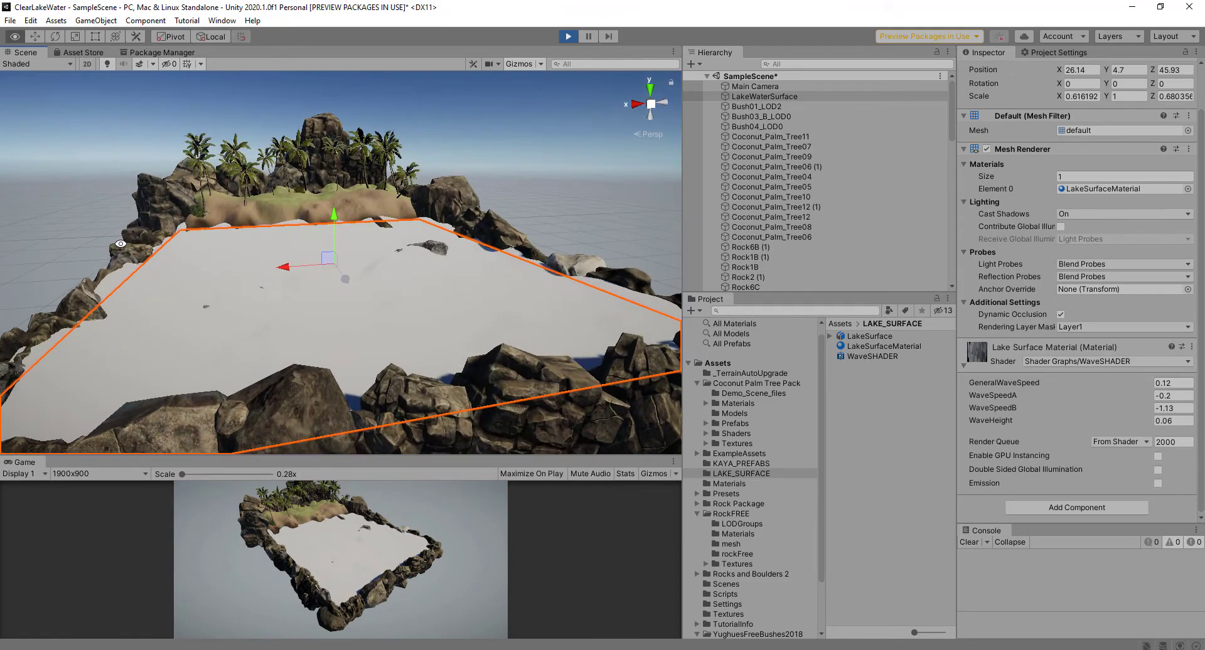
{"action": "left_click", "coordinate": [569, 36]}
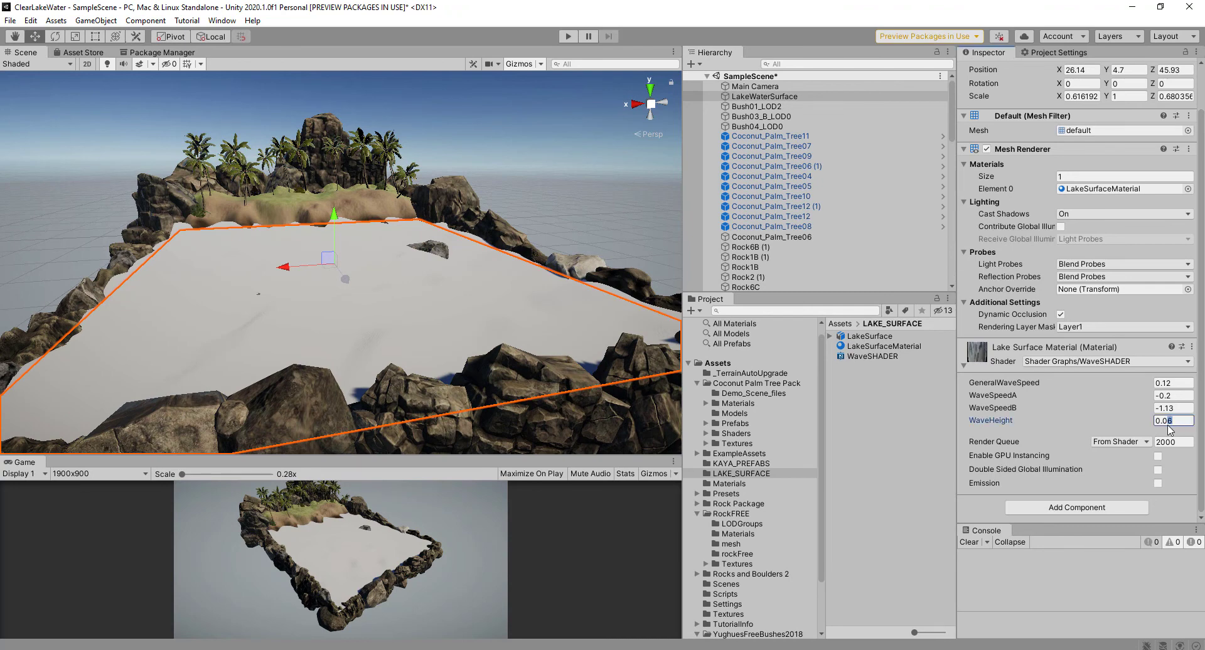
- Set the water material's WaveHeight to 0.04 and run a short play-mode test
{"action": "key", "text": "BackSpace"}
{"action": "type", "text": "4"}
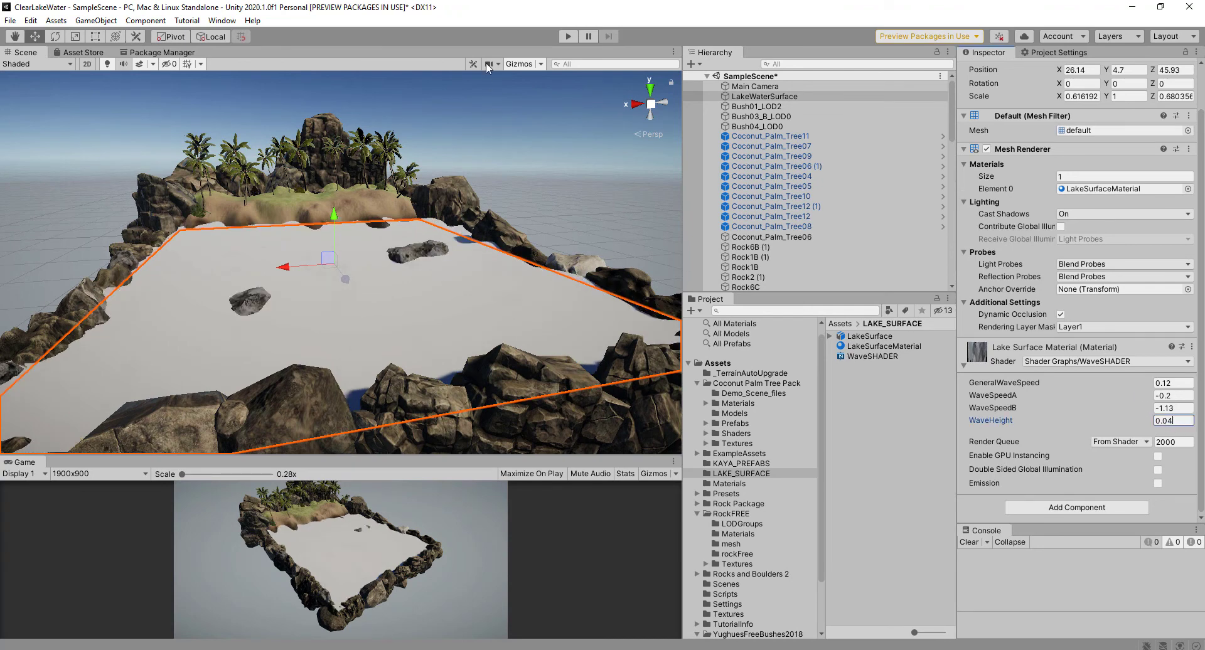
{"action": "left_click", "coordinate": [565, 38]}
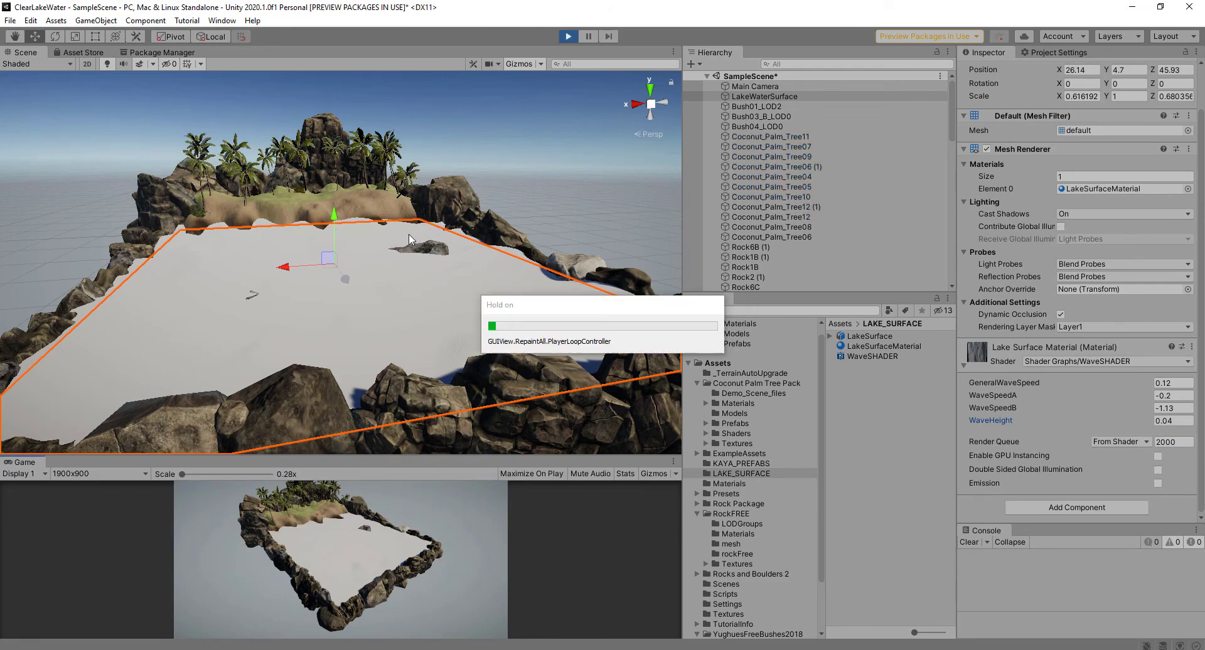
{"action": "left_click_drag", "start_coordinate": [399, 249], "coordinate": [495, 244], "text": "alt"}
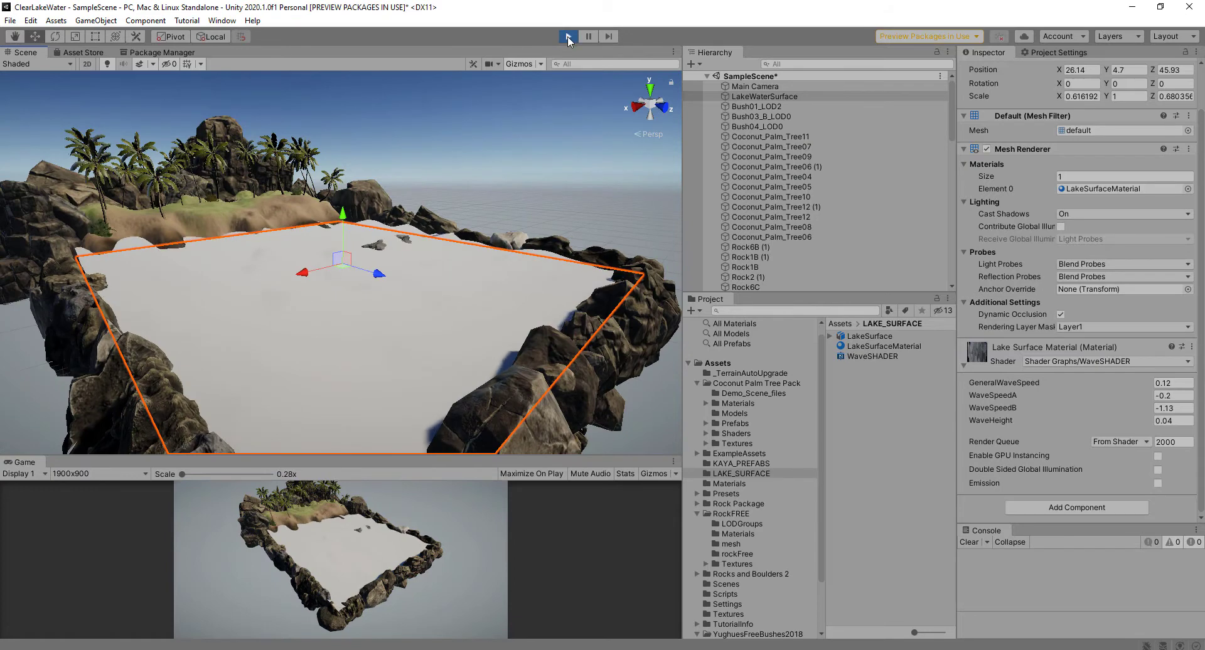
{"action": "left_click", "coordinate": [568, 36]}
- Lower LakeWaterSurface to a Y position of 3.51 and run the scene to view the water level
{"action": "left_click_drag", "start_coordinate": [346, 209], "coordinate": [348, 224]}
{"action": "left_click_drag", "start_coordinate": [532, 178], "coordinate": [414, 186], "text": "alt"}
{"action": "left_click", "coordinate": [570, 35]}
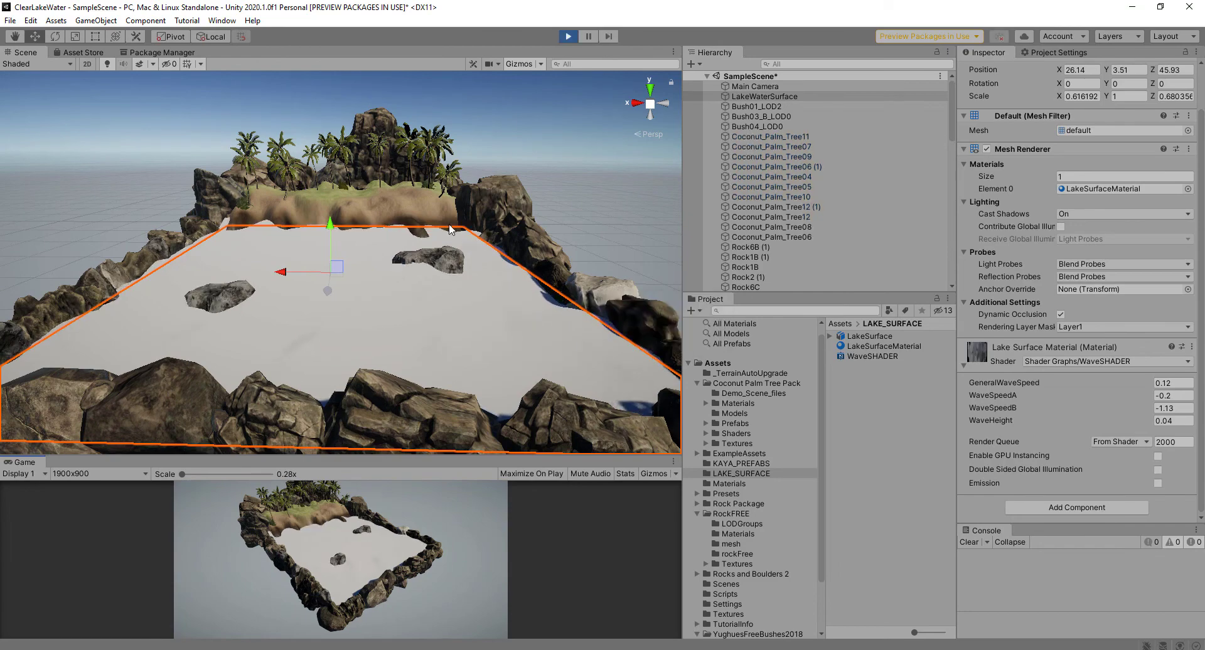
{"action": "left_click_drag", "start_coordinate": [485, 187], "coordinate": [368, 151], "text": "alt"}
- Examine the animated wave mesh in Wireframe shading with the Scene view maximized
{"action": "left_click", "coordinate": [57, 63]}
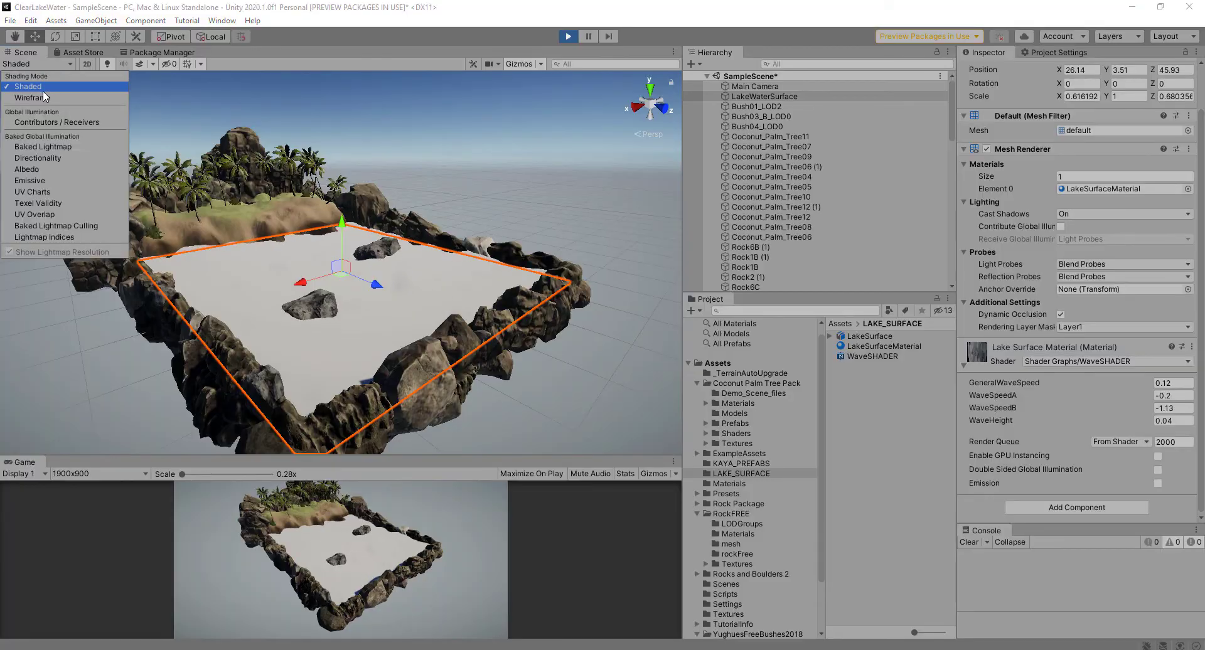
{"action": "left_click", "coordinate": [32, 97]}
{"action": "left_click", "coordinate": [481, 147]}
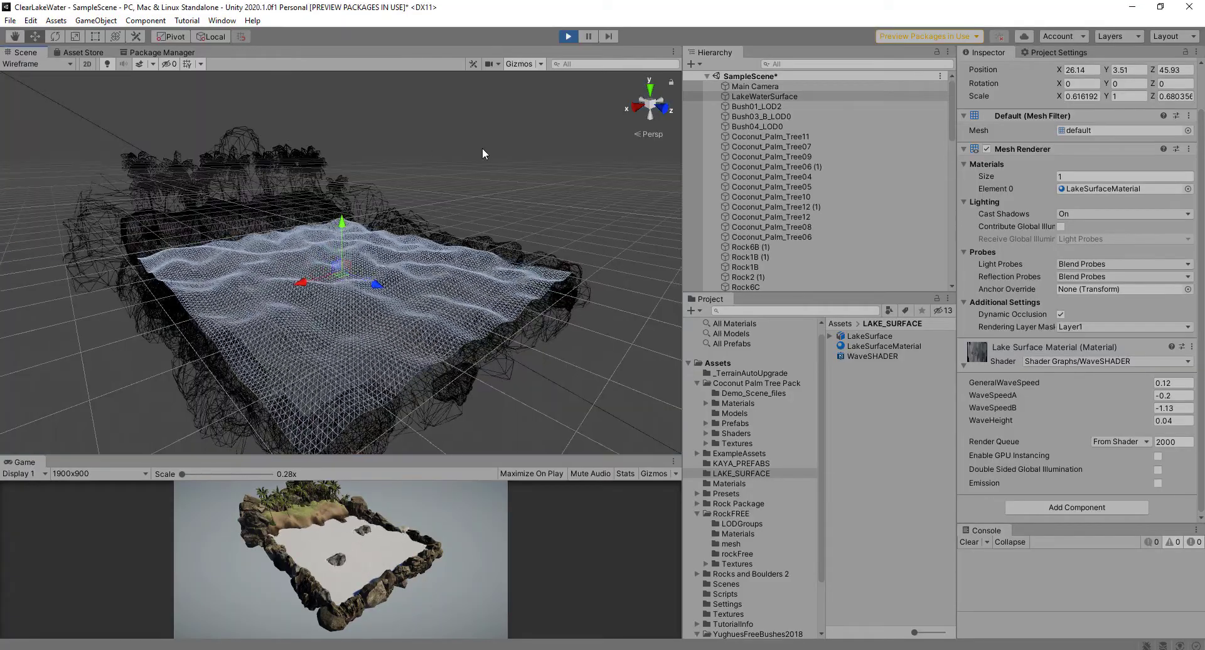
{"action": "key", "text": "shift+space"}
{"action": "left_click_drag", "start_coordinate": [796, 368], "coordinate": [863, 276], "text": "alt"}
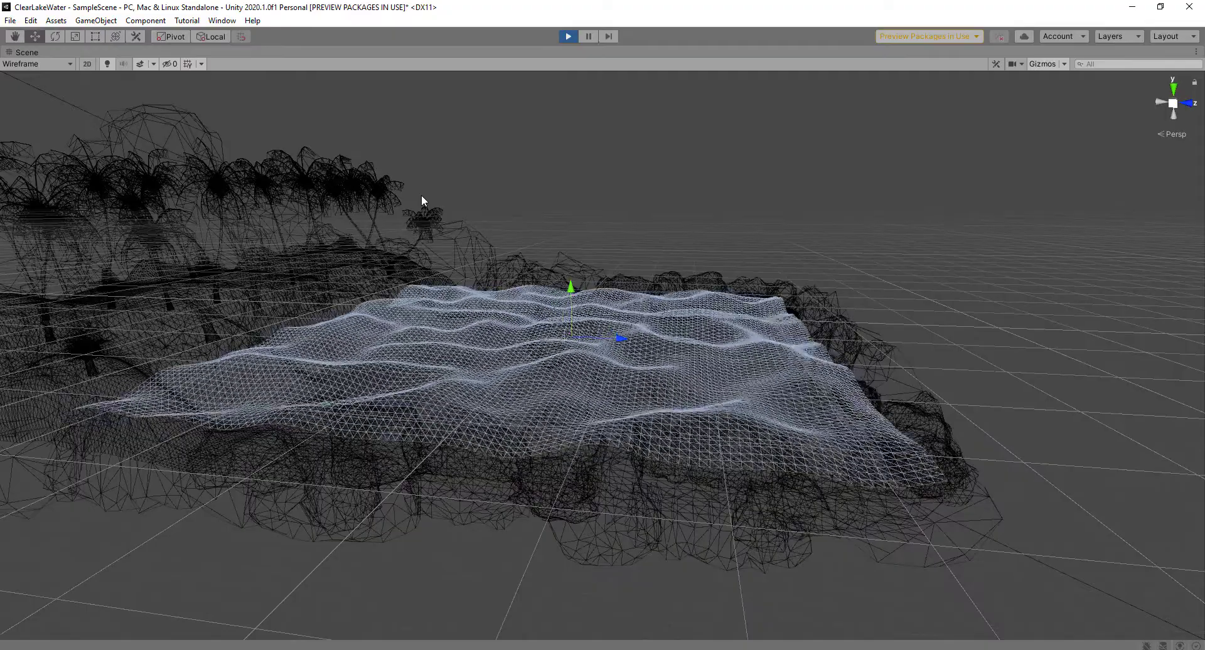
{"action": "key", "text": "shift+space"}
- Set the water material's WaveHeight to 0.025 while the scene is running
{"action": "left_click", "coordinate": [1170, 468]}
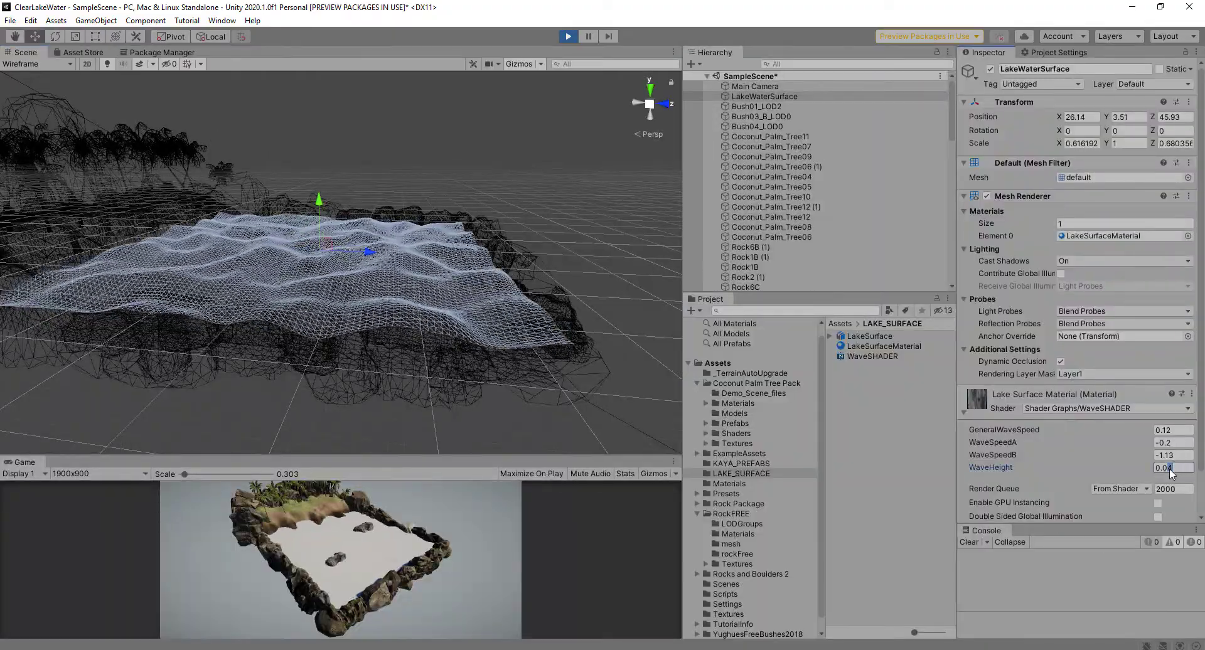
{"action": "key", "text": "BackSpace"}
{"action": "type", "text": "25"}
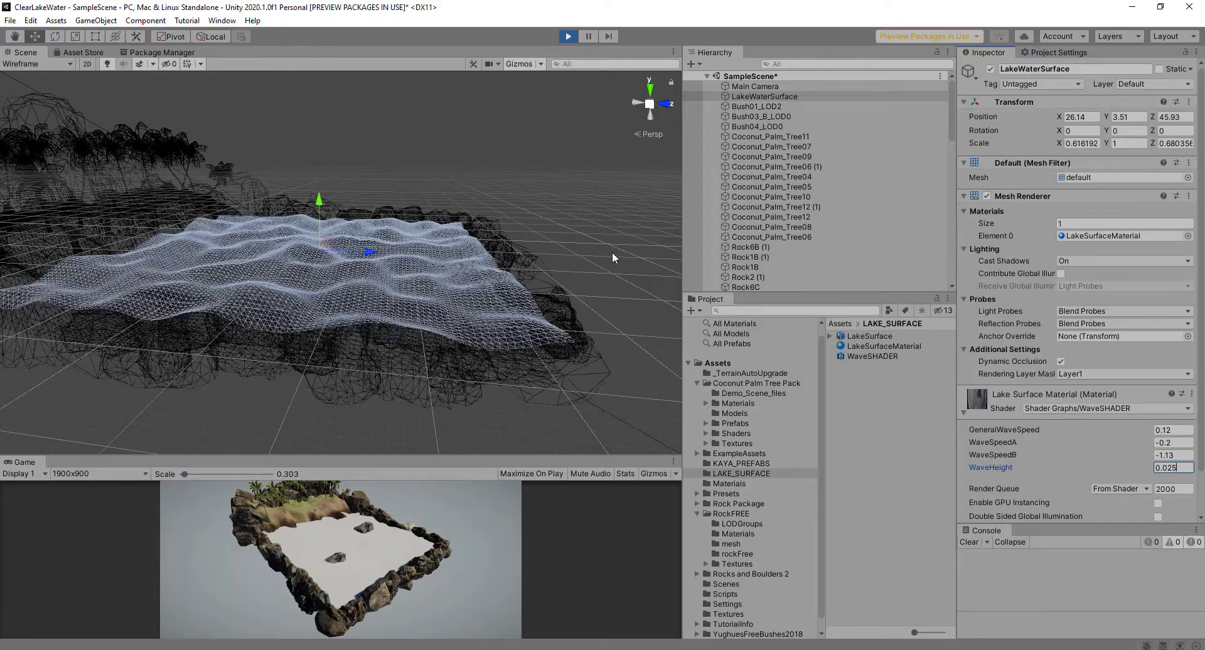
{"action": "key", "text": "BackSpace"}
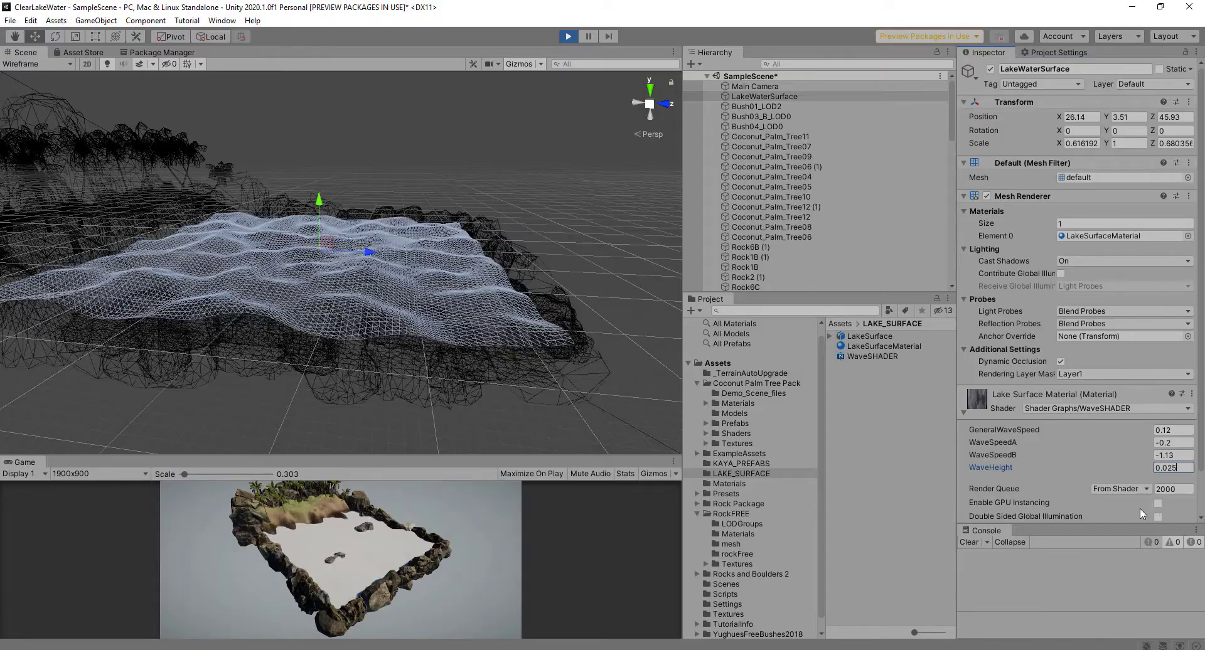
- Return to Shaded display and examine the moving water against the rocks and shore in the maximized Scene view
{"action": "left_click", "coordinate": [616, 254]}
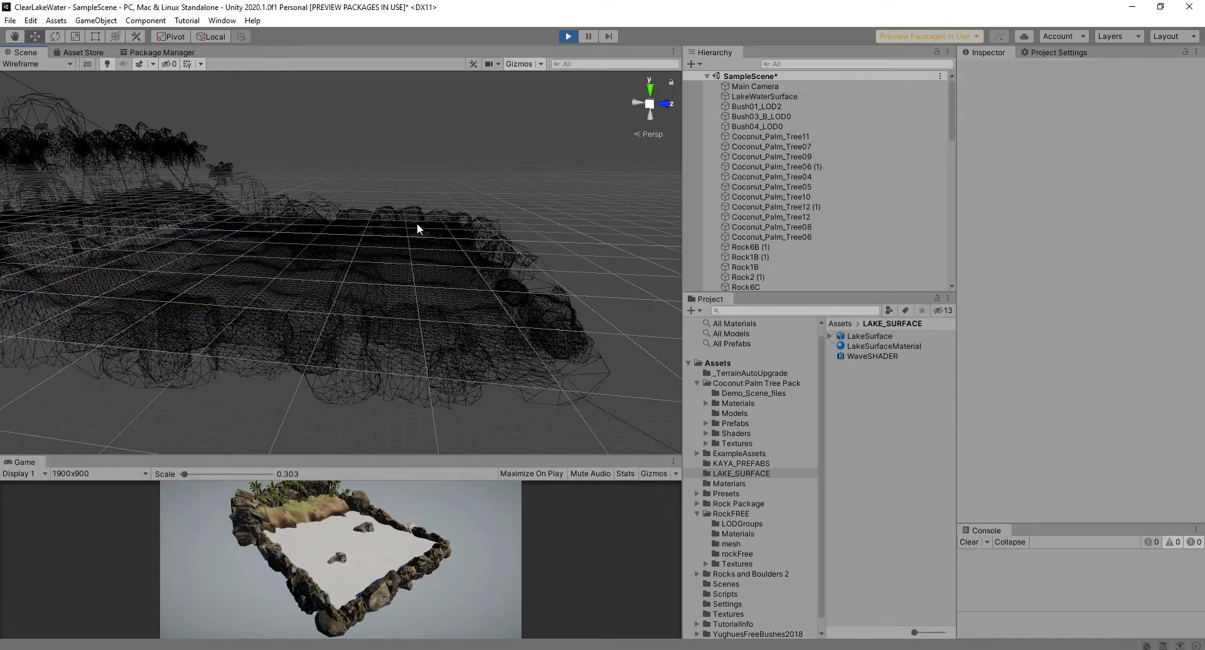
{"action": "left_click", "coordinate": [388, 268]}
{"action": "left_click_drag", "start_coordinate": [389, 270], "coordinate": [408, 207], "text": "alt"}
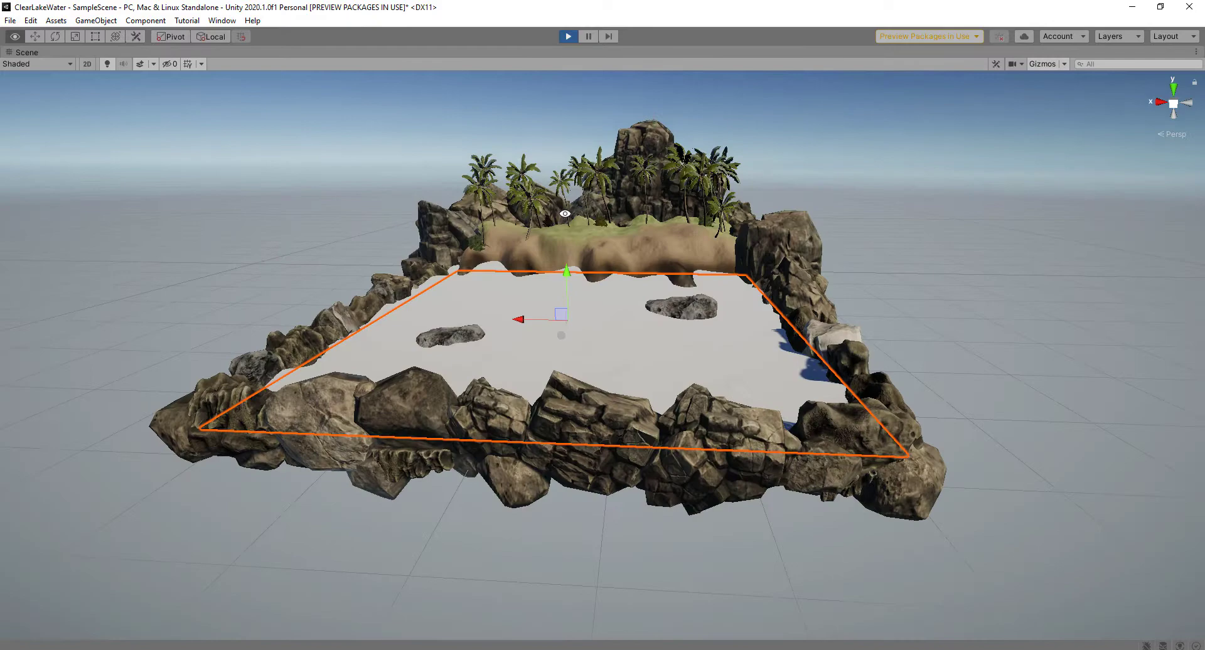
{"action": "left_click_drag", "start_coordinate": [577, 220], "coordinate": [709, 227], "text": "alt"}
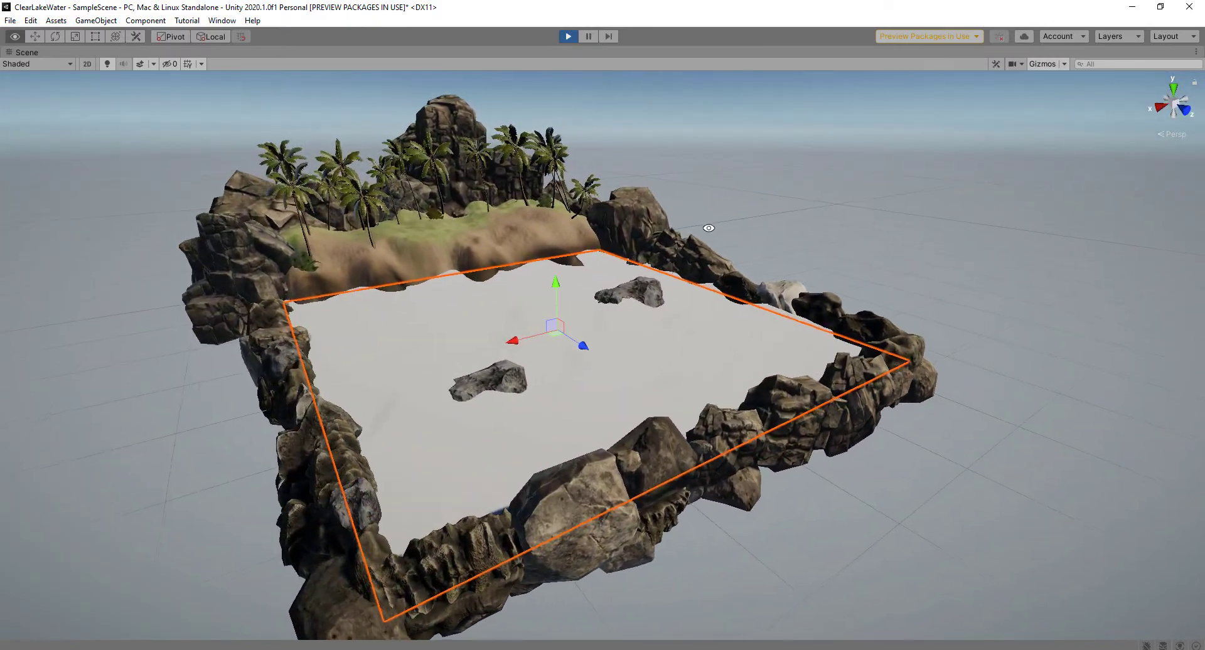
{"action": "left_click_drag", "start_coordinate": [709, 228], "coordinate": [721, 230], "text": "alt"}
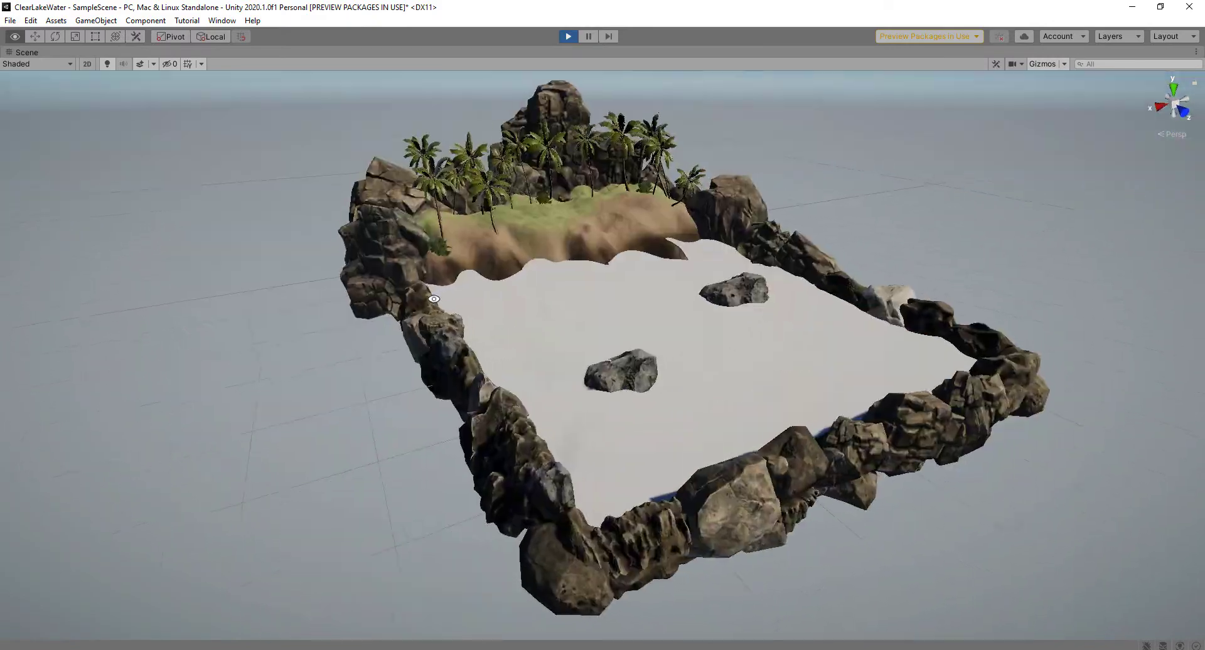
{"action": "left_click_drag", "start_coordinate": [478, 298], "coordinate": [513, 315], "text": "alt"}
{"action": "middle_click_drag", "start_coordinate": [514, 315], "coordinate": [453, 297]}
{"action": "left_click_drag", "start_coordinate": [453, 298], "coordinate": [481, 295], "text": "alt"}
{"action": "middle_click_drag", "start_coordinate": [482, 295], "coordinate": [510, 333]}
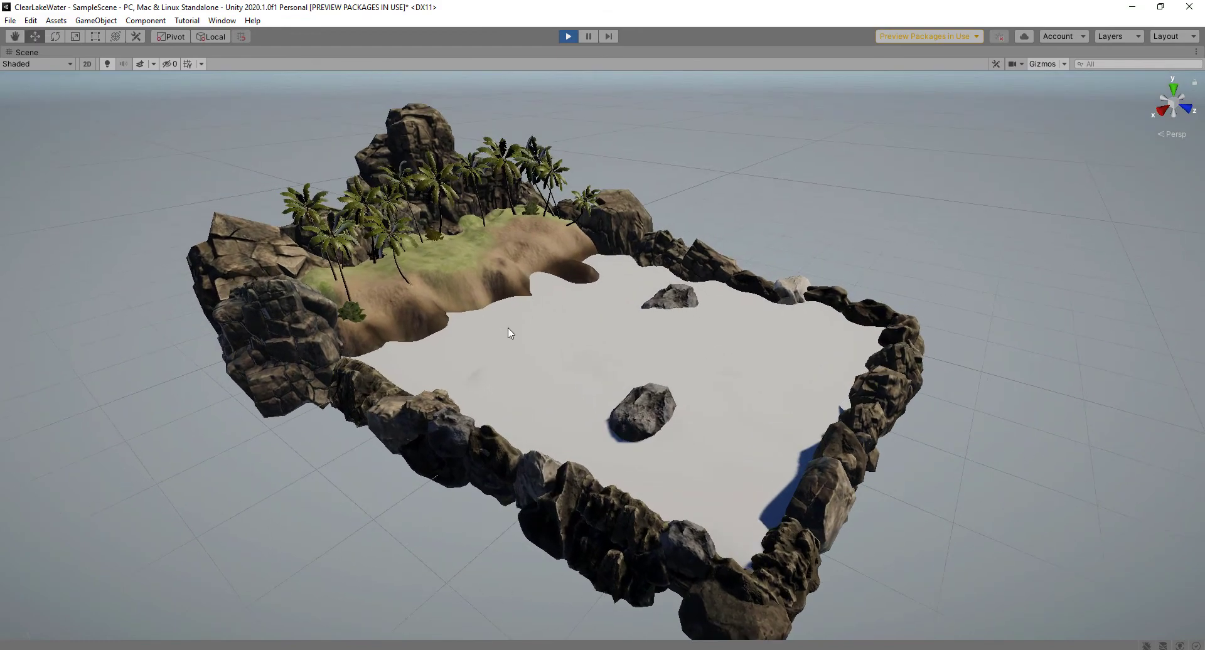
{"action": "left_click_drag", "start_coordinate": [498, 319], "coordinate": [482, 327], "text": "alt"}
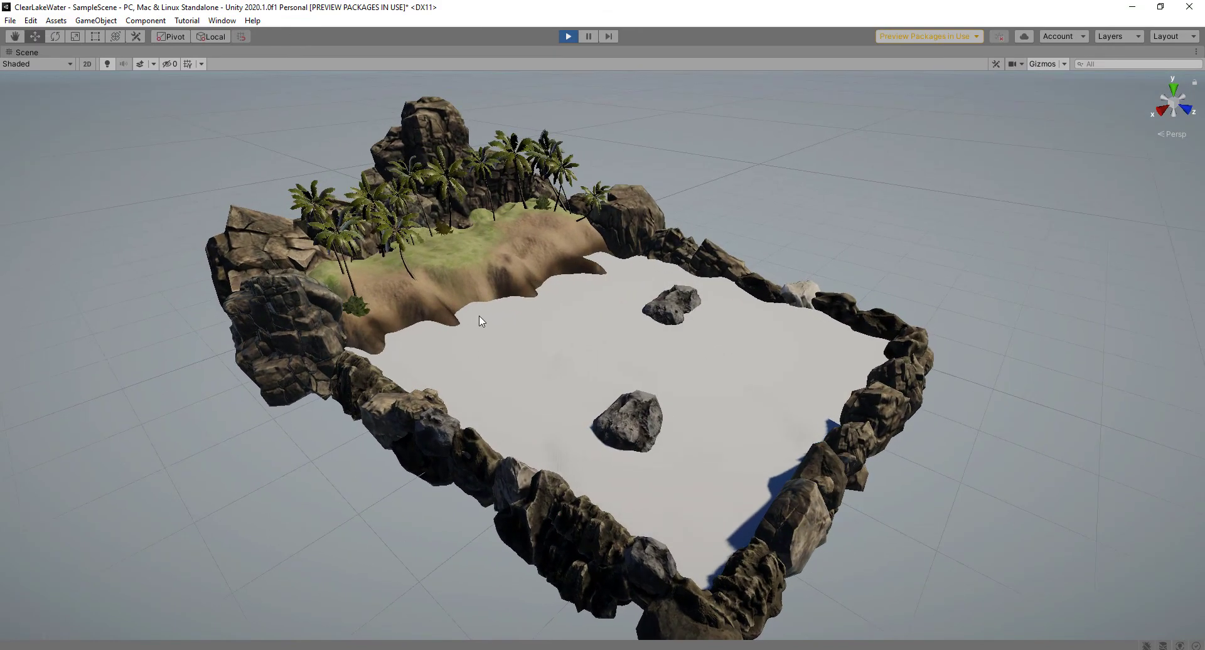
{"action": "left_click_drag", "start_coordinate": [502, 326], "coordinate": [516, 300], "text": "alt"}
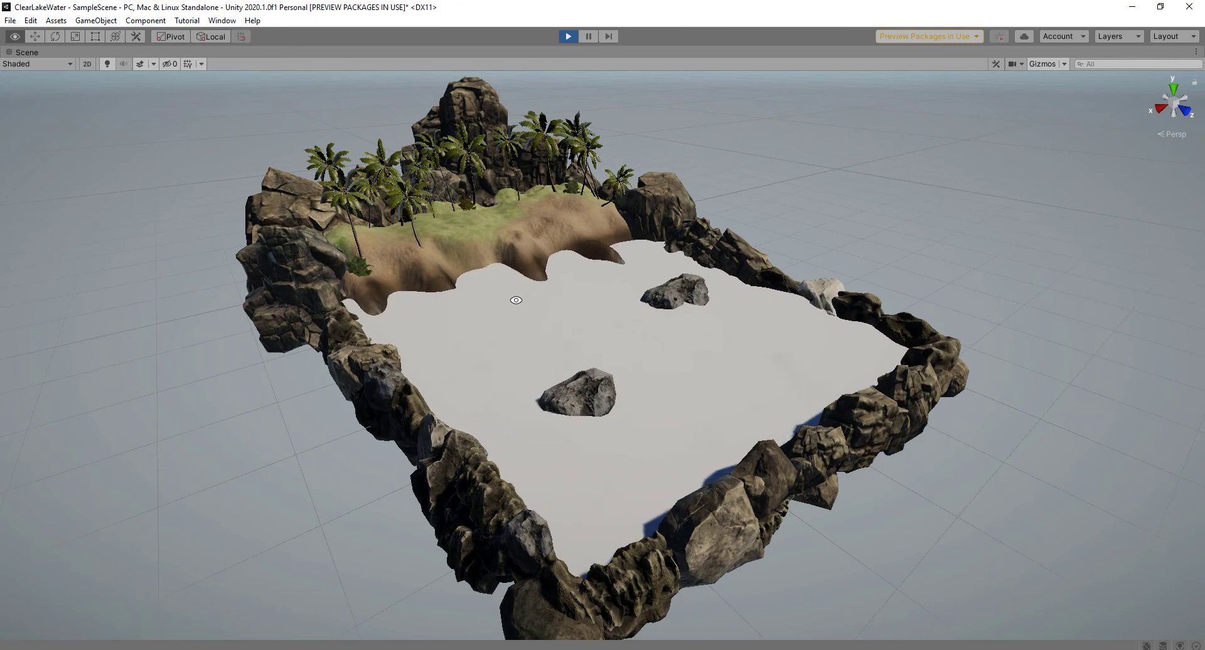